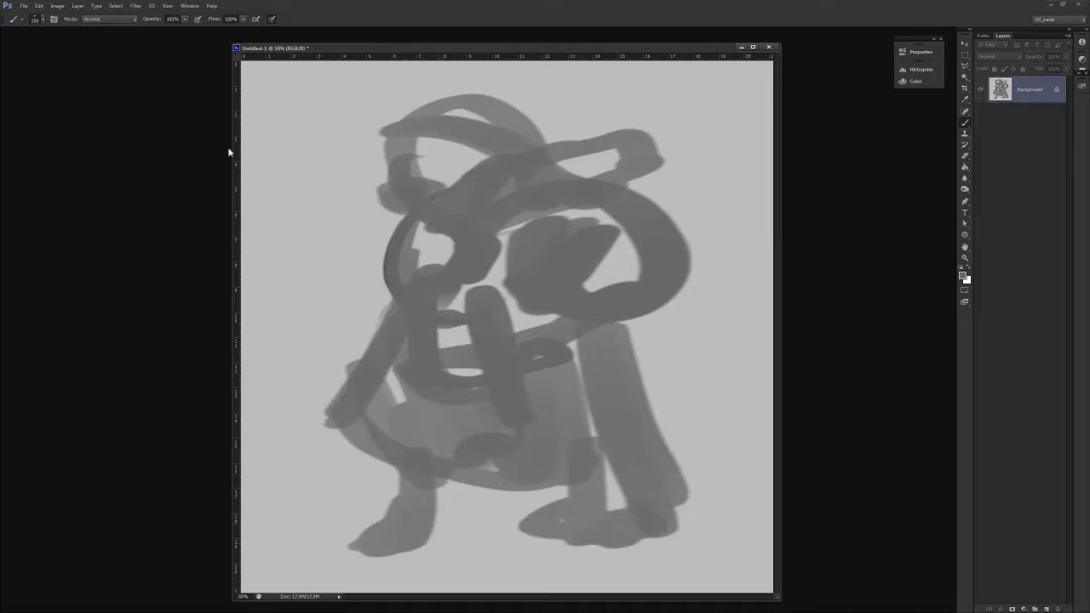
pyautogui.click(138, 7)
pyautogui.click(153, 17)
pyautogui.hotkey('ctrl', 'z')
# Select the grey figure with Color Range by sampling its head, and copy the selection to a new layer.
pyautogui.click(116, 6)
pyautogui.click(132, 95)
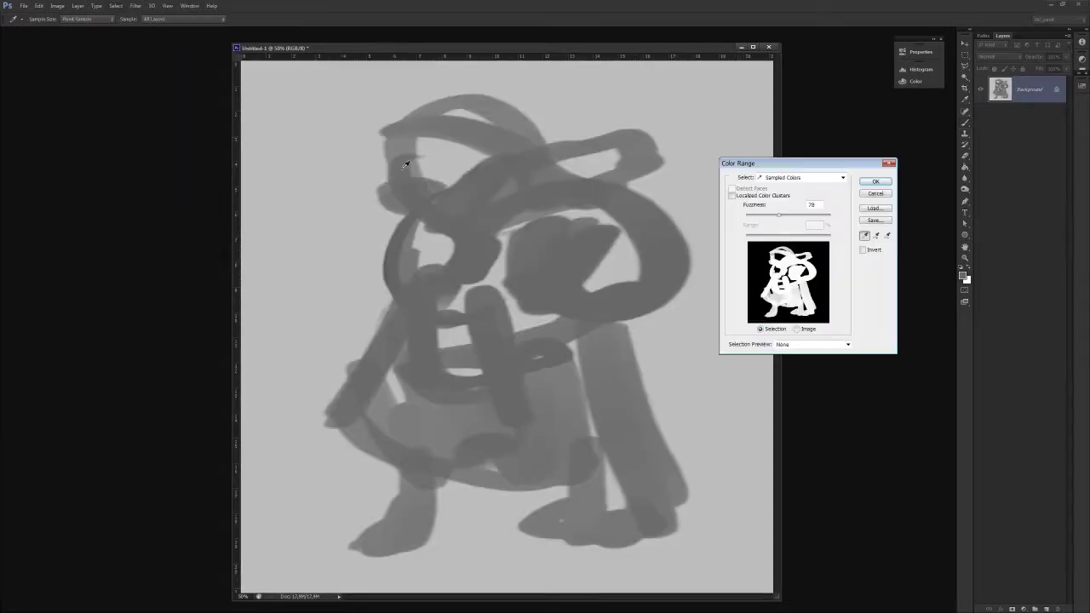
pyautogui.click(407, 163)
pyautogui.click(875, 182)
pyautogui.hotkey('ctrl', 'j')
# Sample the light grey backdrop and fill the Background layer with it.
pyautogui.click(1000, 117)
pyautogui.press('i')
pyautogui.click(710, 168)
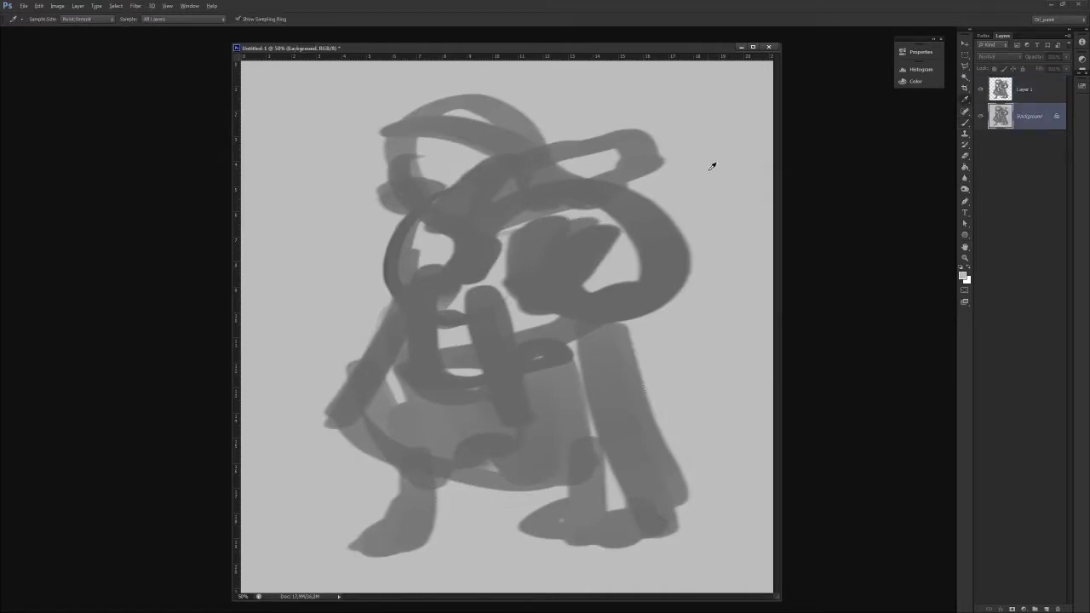
pyautogui.hotkey('alt', 'BackSpace')
# Reapply the last used filter to the copied figure layer.
pyautogui.click(1026, 89)
pyautogui.click(136, 7)
pyautogui.click(162, 17)
pyautogui.click(163, 18)
pyautogui.click(612, 213)
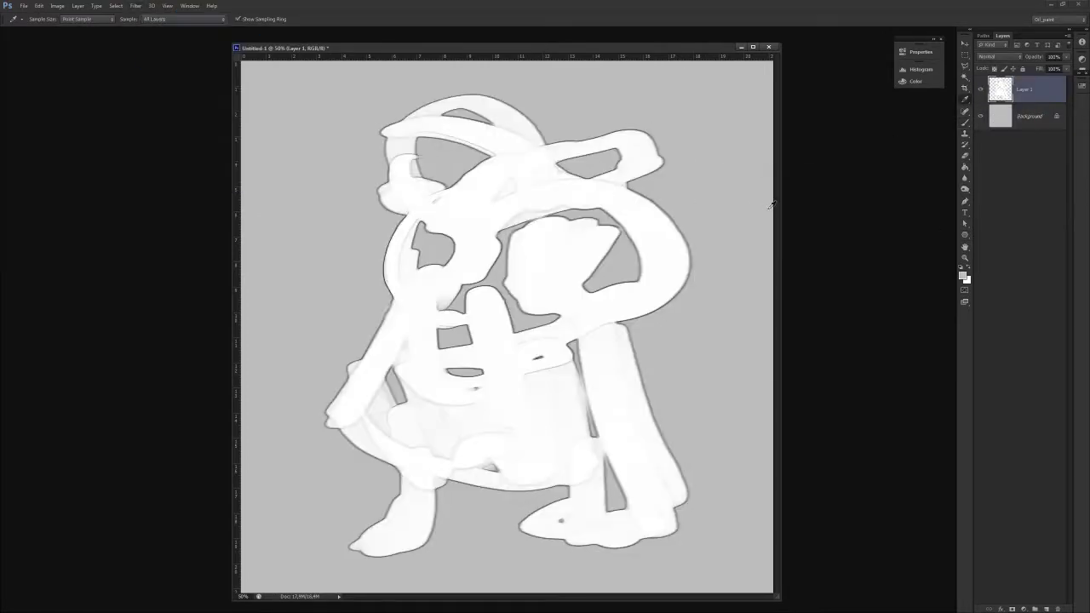
# Darken the filtered figure layer to mid-grey with the Hue/Saturation adjustment.
pyautogui.hotkey('ctrl', 'u')
pyautogui.moveTo(965, 367); pyautogui.dragTo(946, 369)
pyautogui.press('Return')
pyautogui.press('b')
pyautogui.moveTo(585, 214); pyautogui.dragTo(508, 232)
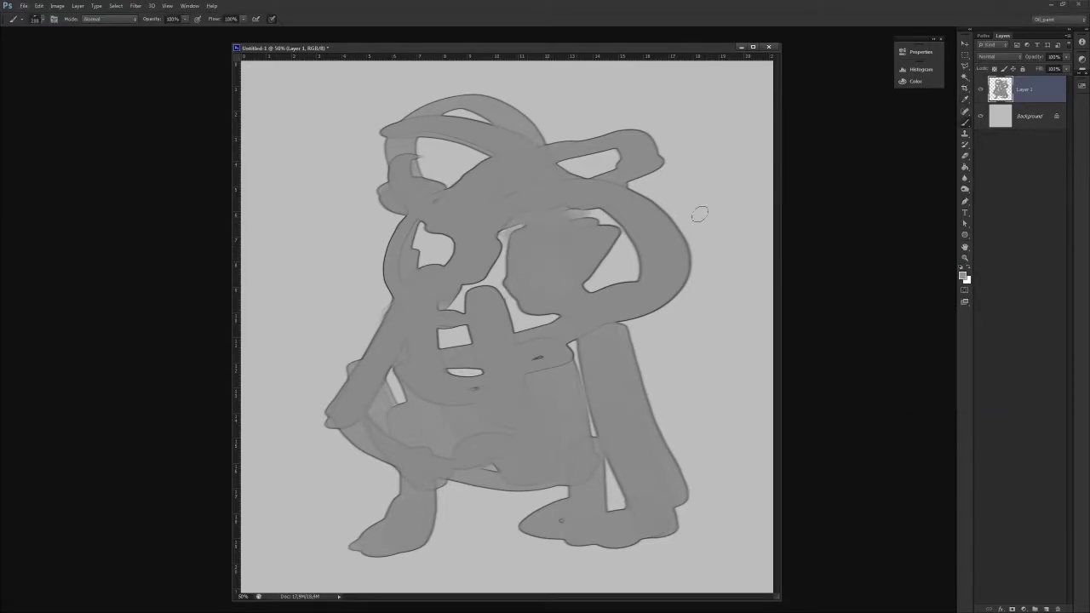
# Create a new layer and block in soft darker grey shapes over the face, both eye areas and the lower body.
pyautogui.hotkey('ctrl', 'shift', 'n')
pyautogui.press('Return')
pyautogui.keyDown('alt'); pyautogui.click(502, 295); pyautogui.keyUp('alt')
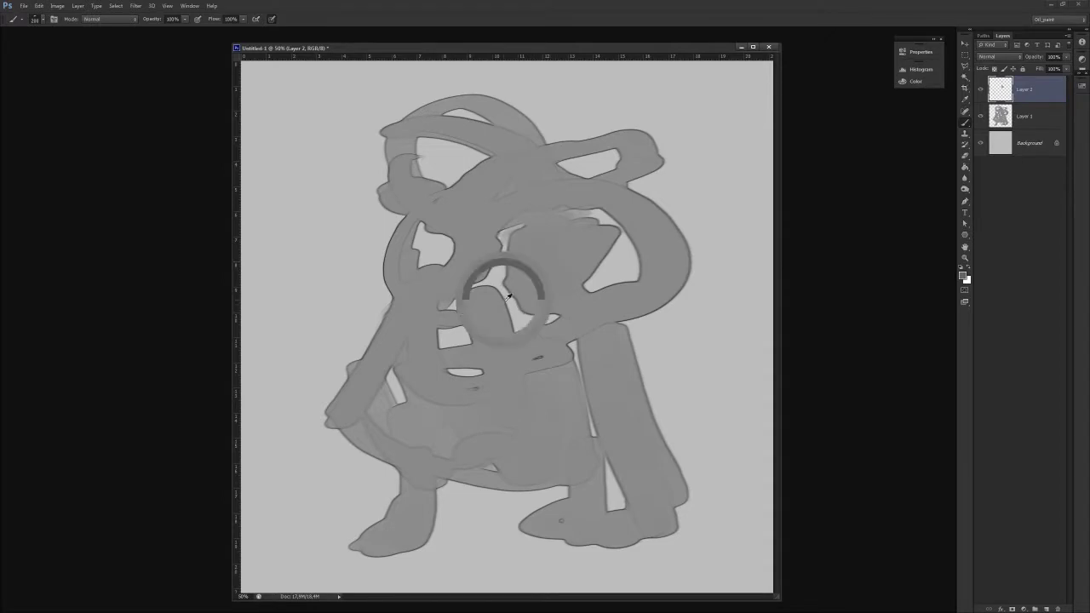
pyautogui.moveTo(545, 251)
pyautogui.mouseDown()
pyautogui.moveTo(582, 267)
pyautogui.moveTo(523, 299)
pyautogui.moveTo(628, 296)
pyautogui.mouseUp()
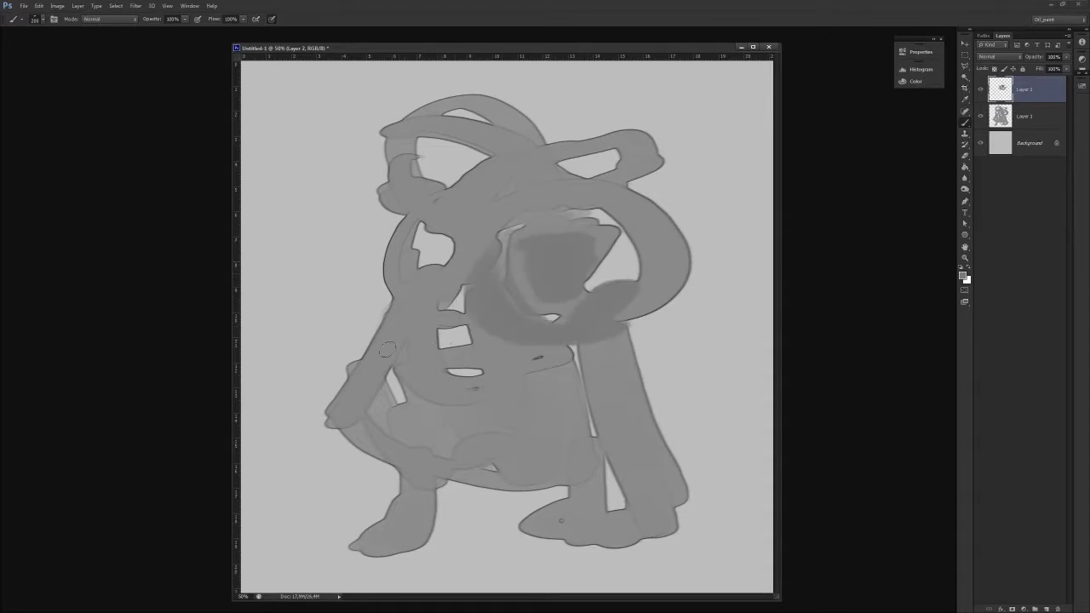
pyautogui.moveTo(463, 434)
pyautogui.mouseDown()
pyautogui.moveTo(526, 387)
pyautogui.moveTo(567, 438)
pyautogui.mouseUp()
pyautogui.moveTo(442, 243); pyautogui.dragTo(410, 275)
pyautogui.moveTo(451, 155); pyautogui.dragTo(444, 194)
# Choose the Sampled Brush 10 3 brush and paint broad darker strokes over the head, ear, muzzle, eye area and lower body.
pyautogui.rightClick(468, 257)
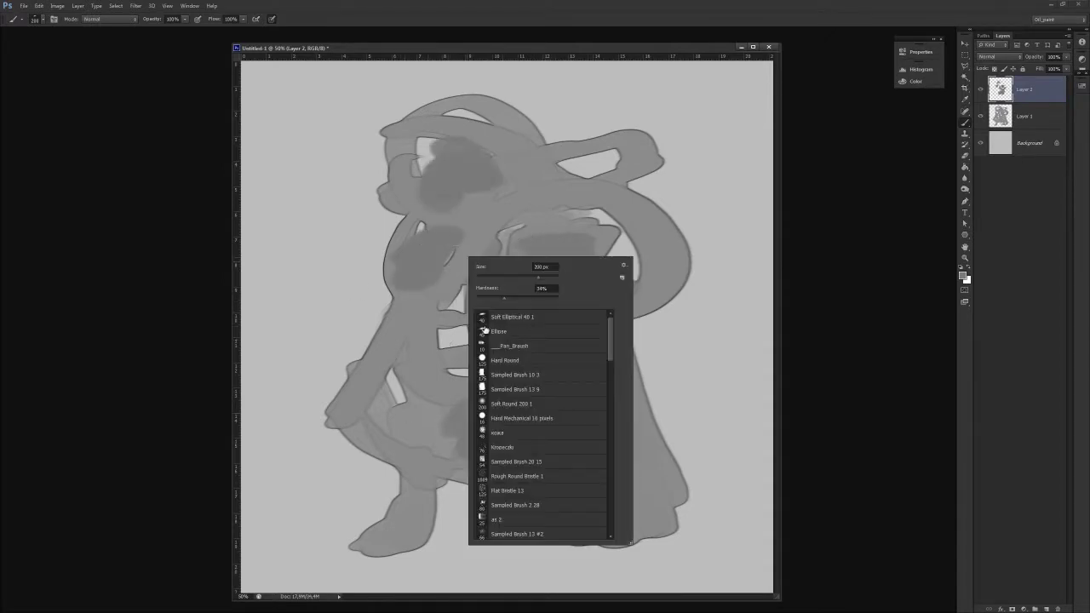
pyautogui.click(486, 377)
pyautogui.moveTo(456, 135); pyautogui.dragTo(400, 175)
pyautogui.moveTo(464, 119); pyautogui.dragTo(521, 145)
pyautogui.moveTo(626, 149)
pyautogui.mouseDown()
pyautogui.moveTo(545, 185)
pyautogui.moveTo(596, 153)
pyautogui.mouseUp()
pyautogui.moveTo(469, 277)
pyautogui.mouseDown()
pyautogui.moveTo(443, 345)
pyautogui.moveTo(496, 362)
pyautogui.mouseUp()
pyautogui.moveTo(408, 356); pyautogui.dragTo(528, 460)
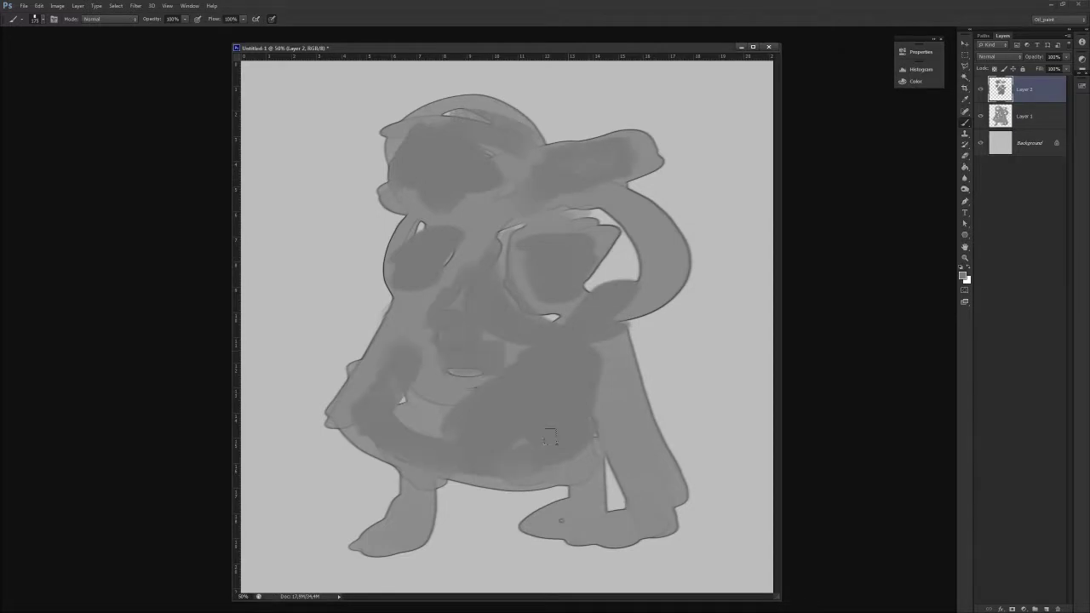
pyautogui.moveTo(608, 277); pyautogui.dragTo(575, 211)
# Reapply the last filter to the new paint layer and darken it to mid-grey with Hue/Saturation.
pyautogui.click(135, 6)
pyautogui.click(154, 15)
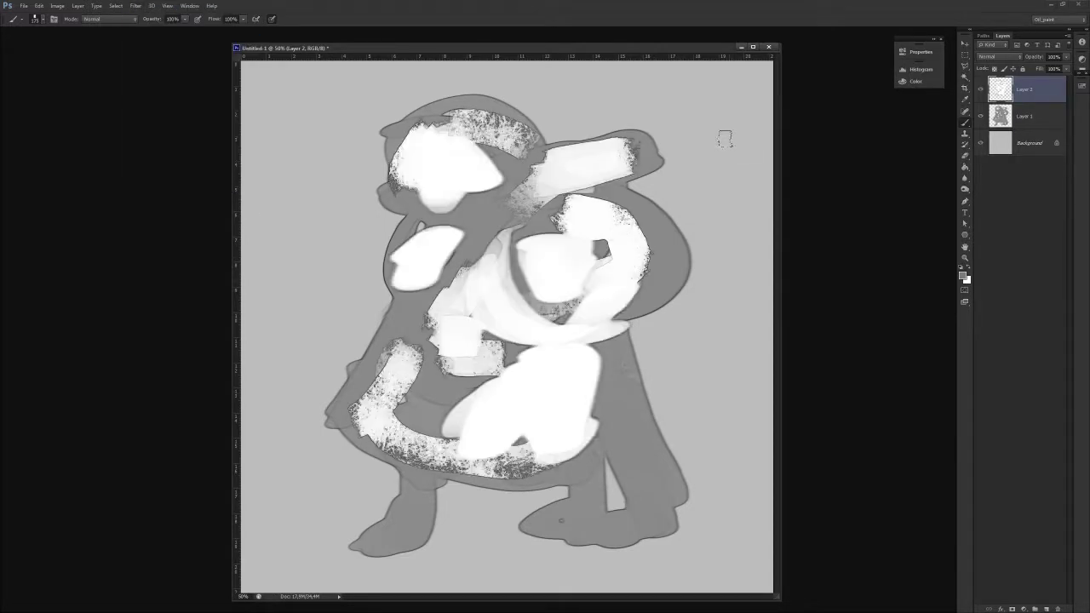
pyautogui.hotkey('ctrl', 'u')
pyautogui.moveTo(963, 340); pyautogui.dragTo(943, 371)
pyautogui.click(1064, 280)
# Merge the two figure layers and paint dark shading around the large right eye.
pyautogui.press('b')
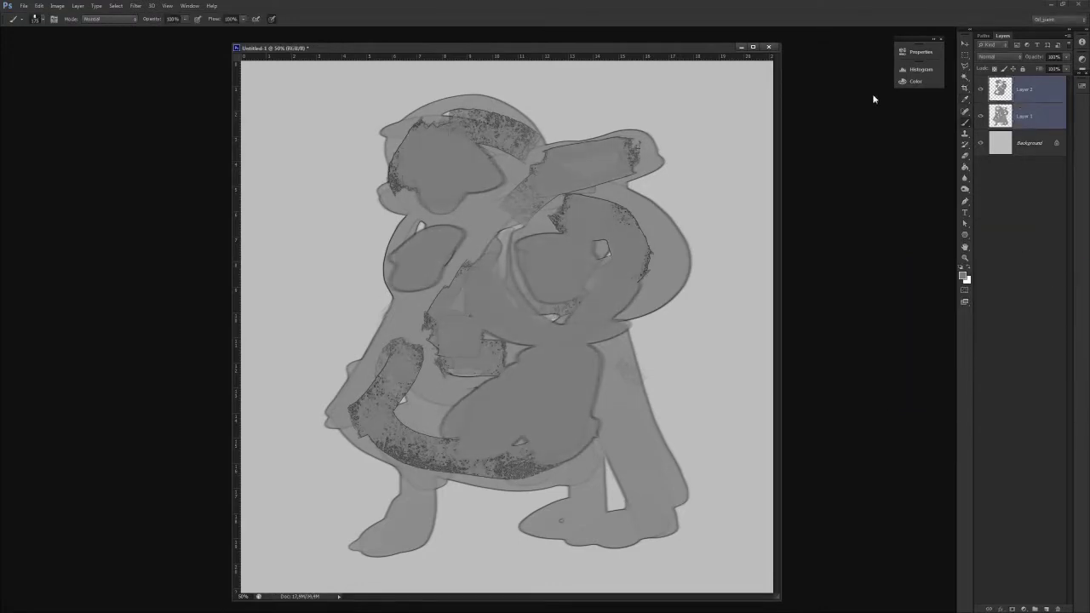
pyautogui.hotkey('ctrl', 'e')
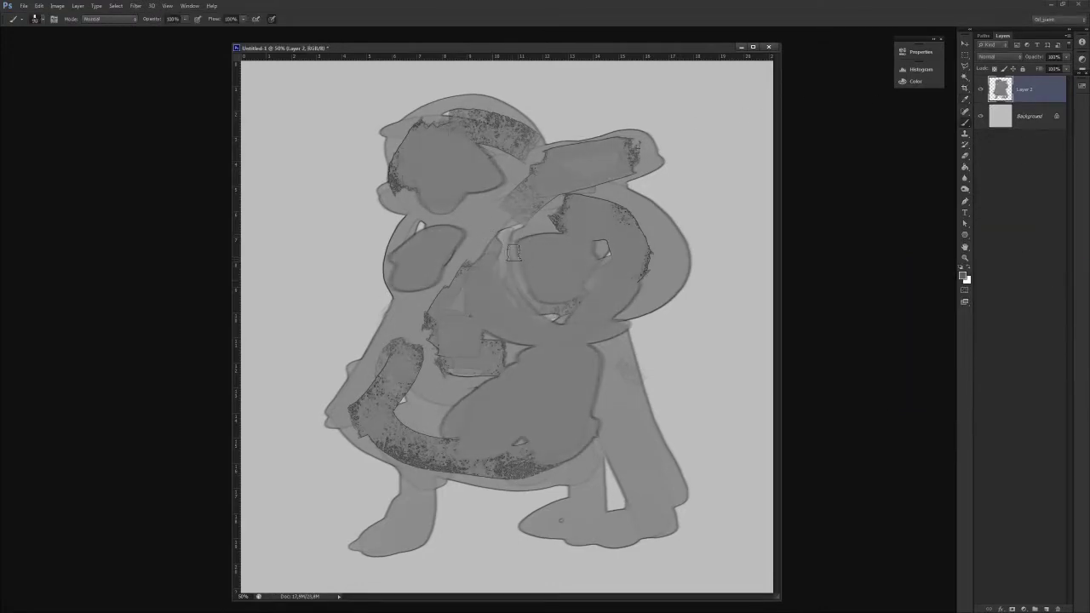
pyautogui.moveTo(514, 253)
pyautogui.mouseDown()
pyautogui.moveTo(553, 308)
pyautogui.moveTo(589, 296)
pyautogui.mouseUp()
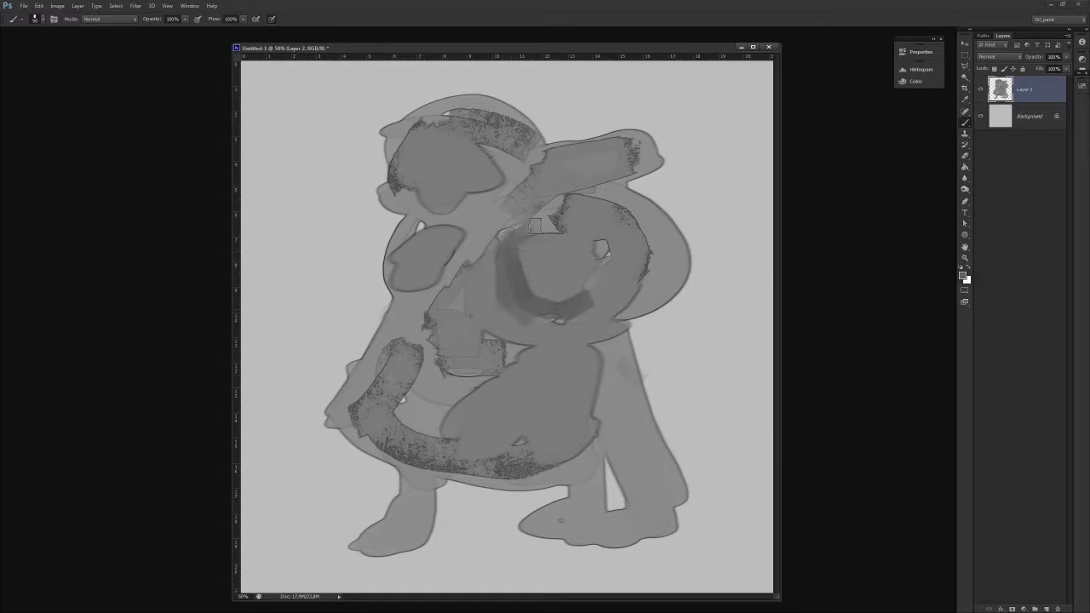
pyautogui.moveTo(535, 225); pyautogui.dragTo(543, 223)
pyautogui.moveTo(586, 290); pyautogui.dragTo(605, 258)
pyautogui.keyDown('alt'); pyautogui.click(538, 283); pyautogui.keyUp('alt')
pyautogui.moveTo(526, 258); pyautogui.dragTo(534, 249)
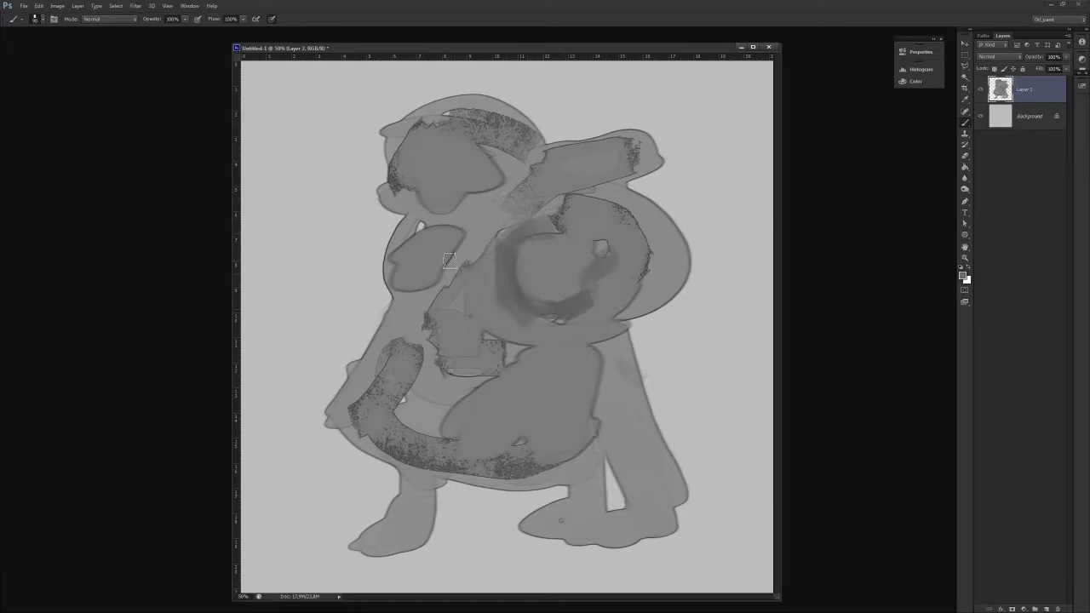
# Shade the left eye socket, paint a dark nostril, and add a dark brow line along the head's left side.
pyautogui.moveTo(450, 260)
pyautogui.mouseDown()
pyautogui.moveTo(413, 293)
pyautogui.moveTo(503, 280)
pyautogui.mouseUp()
pyautogui.moveTo(483, 327)
pyautogui.mouseDown()
pyautogui.moveTo(528, 335)
pyautogui.moveTo(525, 355)
pyautogui.moveTo(506, 356)
pyautogui.moveTo(486, 332)
pyautogui.moveTo(507, 367)
pyautogui.moveTo(576, 302)
pyautogui.moveTo(509, 339)
pyautogui.moveTo(504, 359)
pyautogui.moveTo(483, 339)
pyautogui.mouseUp()
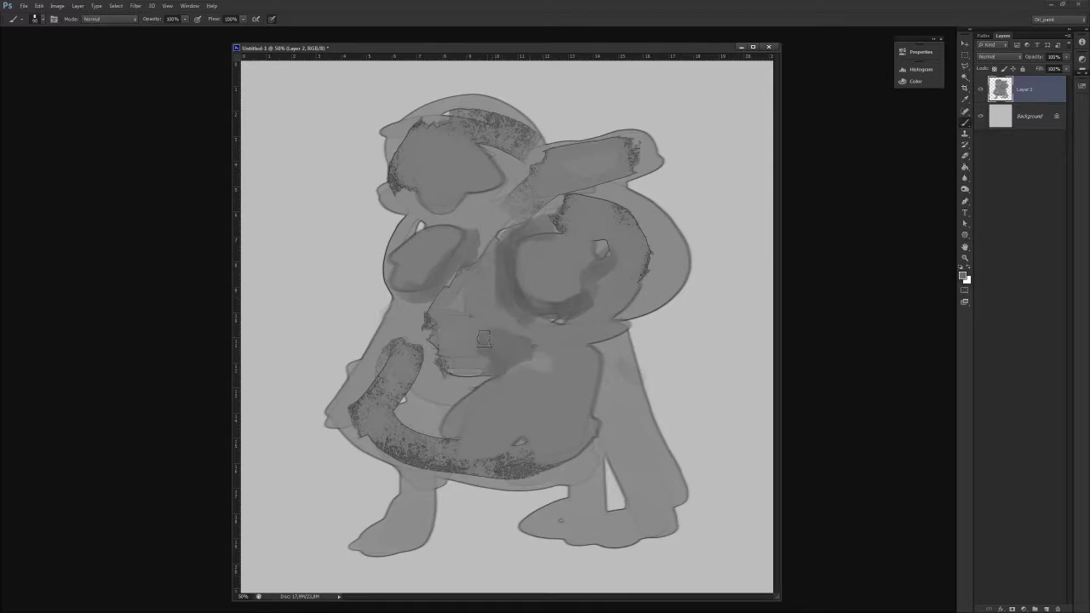
pyautogui.moveTo(450, 305)
pyautogui.mouseDown()
pyautogui.moveTo(456, 253)
pyautogui.moveTo(470, 247)
pyautogui.moveTo(460, 263)
pyautogui.moveTo(447, 214)
pyautogui.mouseUp()
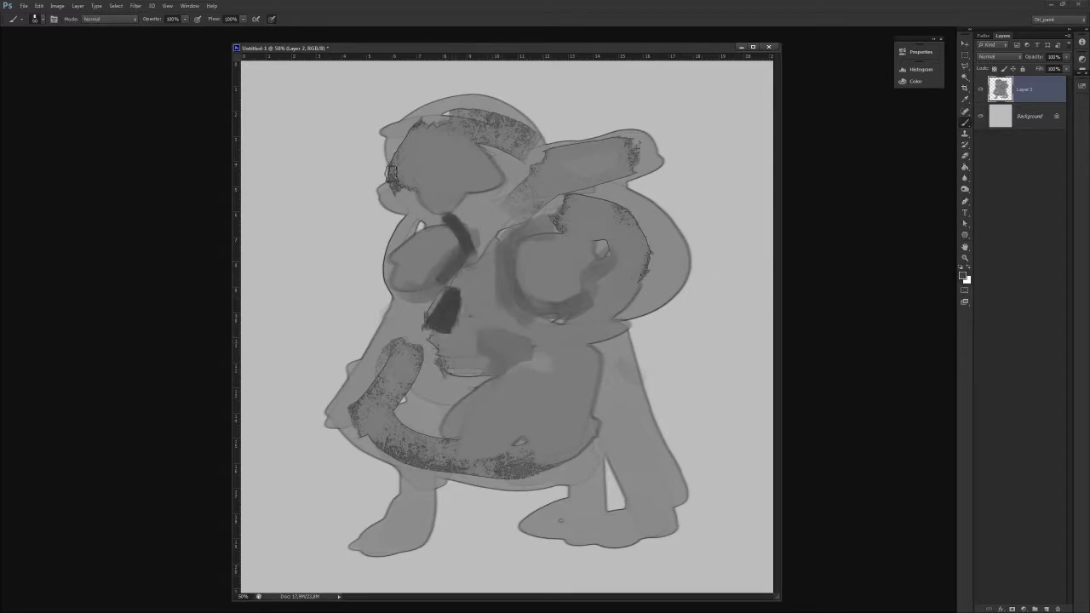
pyautogui.moveTo(388, 165)
pyautogui.mouseDown()
pyautogui.moveTo(425, 210)
pyautogui.moveTo(404, 203)
pyautogui.moveTo(420, 216)
pyautogui.moveTo(424, 205)
pyautogui.moveTo(418, 230)
pyautogui.moveTo(402, 198)
pyautogui.moveTo(414, 239)
pyautogui.mouseUp()
# Erase the outer edge of the left arm and remove the right arm and right leg.
pyautogui.press('e')
pyautogui.moveTo(389, 303)
pyautogui.mouseDown()
pyautogui.moveTo(404, 319)
pyautogui.moveTo(384, 323)
pyautogui.mouseUp()
pyautogui.moveTo(334, 420); pyautogui.dragTo(350, 441)
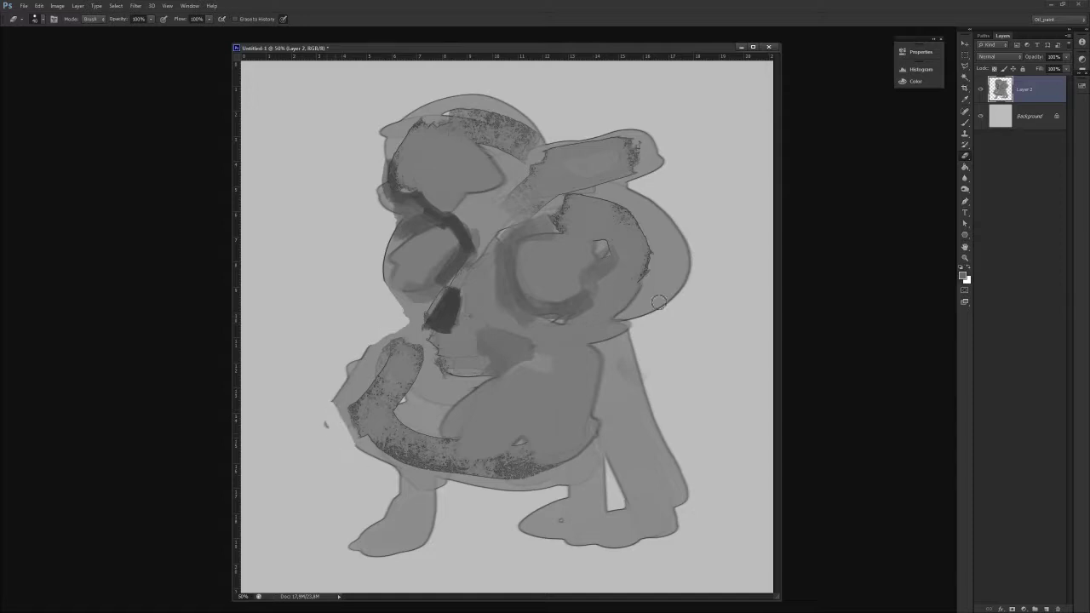
pyautogui.moveTo(643, 325)
pyautogui.mouseDown()
pyautogui.moveTo(596, 430)
pyautogui.moveTo(532, 511)
pyautogui.moveTo(673, 507)
pyautogui.moveTo(566, 485)
pyautogui.mouseUp()
pyautogui.moveTo(647, 460)
pyautogui.mouseDown()
pyautogui.moveTo(613, 391)
pyautogui.moveTo(643, 373)
pyautogui.mouseUp()
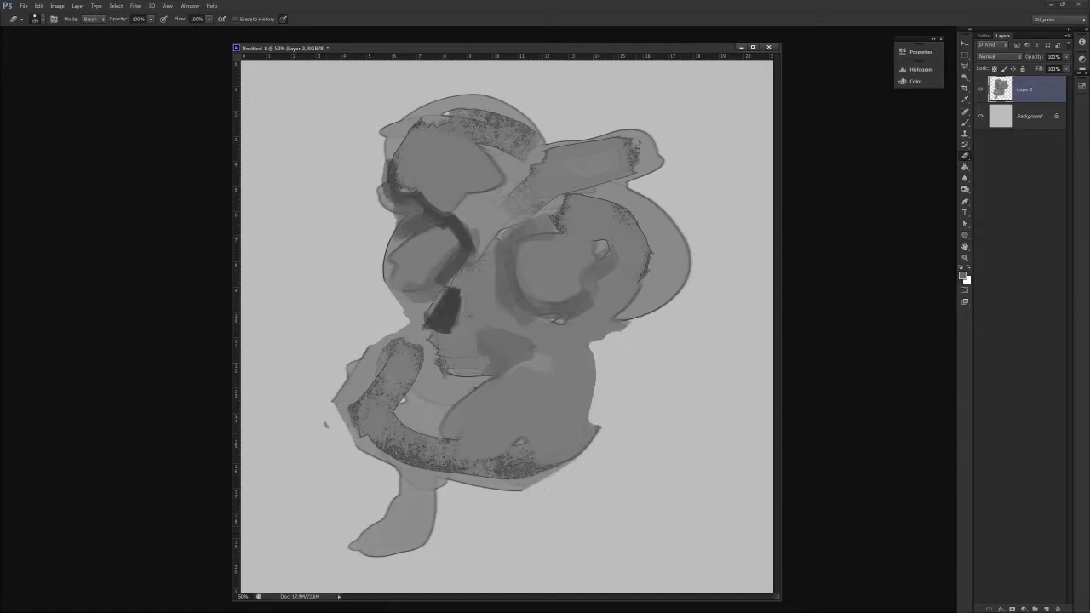
# Paint a dark upper lip line beneath the nose and add small shading strokes around the nostril and mouth.
pyautogui.press('b')
pyautogui.moveTo(441, 333)
pyautogui.mouseDown()
pyautogui.moveTo(438, 360)
pyautogui.moveTo(463, 382)
pyautogui.moveTo(513, 374)
pyautogui.moveTo(537, 343)
pyautogui.moveTo(552, 356)
pyautogui.moveTo(535, 383)
pyautogui.mouseUp()
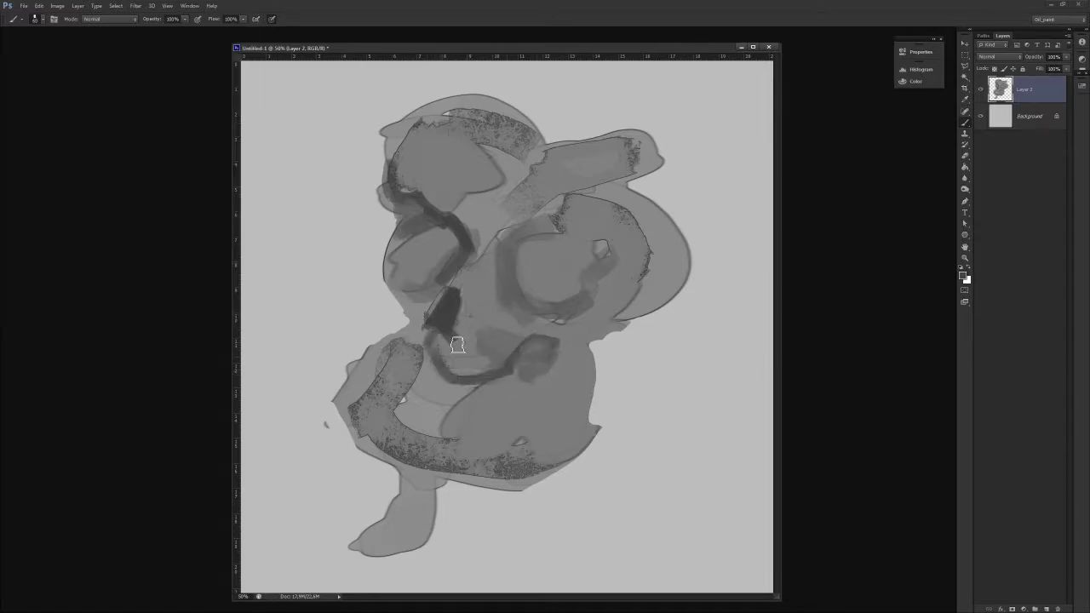
pyautogui.moveTo(457, 345)
pyautogui.mouseDown()
pyautogui.moveTo(431, 326)
pyautogui.moveTo(429, 337)
pyautogui.moveTo(446, 312)
pyautogui.moveTo(478, 345)
pyautogui.mouseUp()
pyautogui.moveTo(429, 374); pyautogui.dragTo(427, 411)
pyautogui.hotkey('ctrl', 'z')
pyautogui.moveTo(410, 330)
pyautogui.mouseDown()
pyautogui.moveTo(400, 337)
pyautogui.moveTo(422, 375)
pyautogui.mouseUp()
pyautogui.hotkey('ctrl', 'z')
# Paint dark accents at the left jaw, the right mouth corner and beneath both eyes.
pyautogui.moveTo(378, 346); pyautogui.dragTo(419, 380)
pyautogui.moveTo(380, 349); pyautogui.dragTo(404, 334)
pyautogui.moveTo(521, 345); pyautogui.dragTo(564, 354)
pyautogui.moveTo(522, 304)
pyautogui.mouseDown()
pyautogui.moveTo(592, 298)
pyautogui.moveTo(558, 324)
pyautogui.moveTo(527, 303)
pyautogui.moveTo(591, 295)
pyautogui.mouseUp()
pyautogui.moveTo(416, 314); pyautogui.dragTo(422, 300)
pyautogui.hotkey('ctrl', 'z')
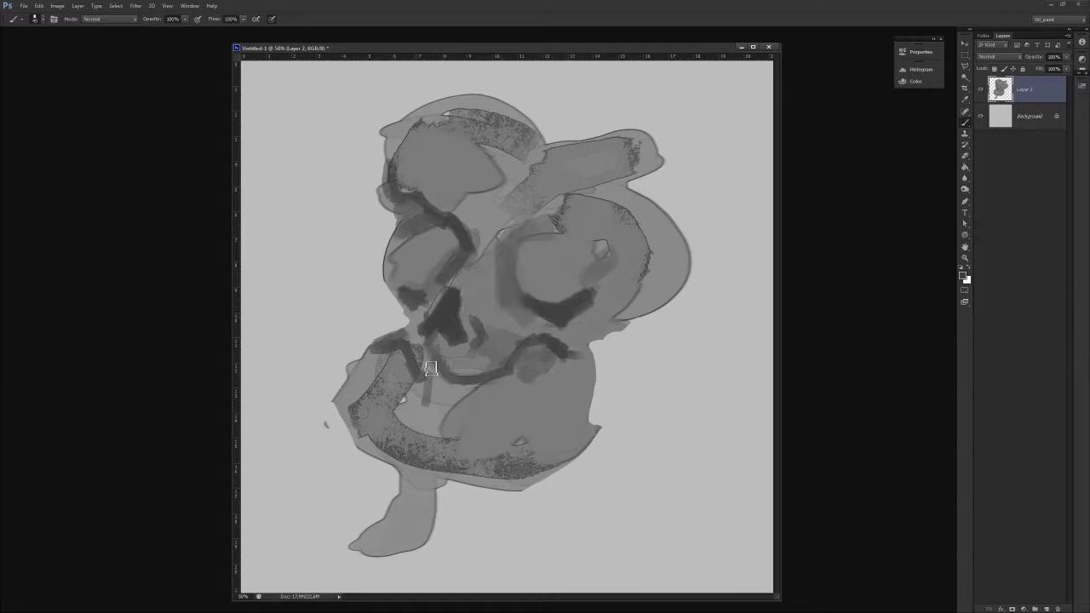
pyautogui.press('e')
pyautogui.moveTo(429, 490)
pyautogui.mouseDown()
pyautogui.moveTo(387, 513)
pyautogui.moveTo(374, 543)
pyautogui.mouseUp()
pyautogui.hotkey('ctrl', 'z')
# Paint a dark stroke down the left side of the lower jaw and dark pupils in both eyes.
pyautogui.press('b')
pyautogui.moveTo(426, 400)
pyautogui.mouseDown()
pyautogui.moveTo(390, 492)
pyautogui.moveTo(383, 451)
pyautogui.mouseUp()
pyautogui.moveTo(582, 306); pyautogui.dragTo(604, 288)
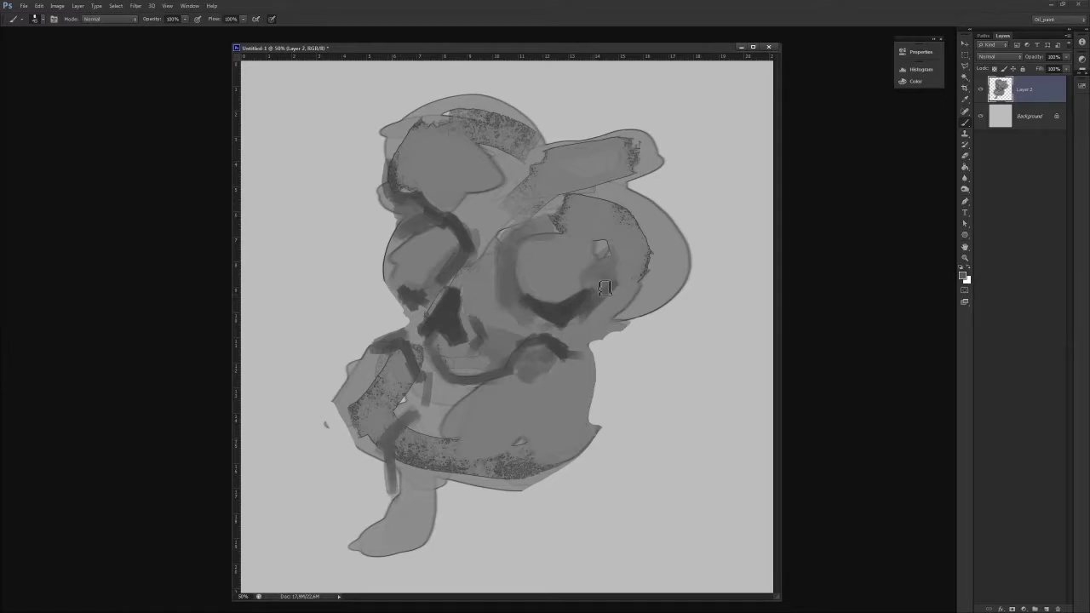
pyautogui.moveTo(539, 270); pyautogui.dragTo(562, 273)
pyautogui.moveTo(415, 266)
pyautogui.mouseDown()
pyautogui.moveTo(436, 267)
pyautogui.moveTo(451, 243)
pyautogui.moveTo(444, 269)
pyautogui.moveTo(414, 248)
pyautogui.mouseUp()
# Using sampled greys, paint a dark line beside the nose and light highlights on the nose bridge and both upper eyelids.
pyautogui.keyDown('alt'); pyautogui.click(464, 238); pyautogui.keyUp('alt')
pyautogui.keyDown('alt'); pyautogui.click(490, 280); pyautogui.keyUp('alt')
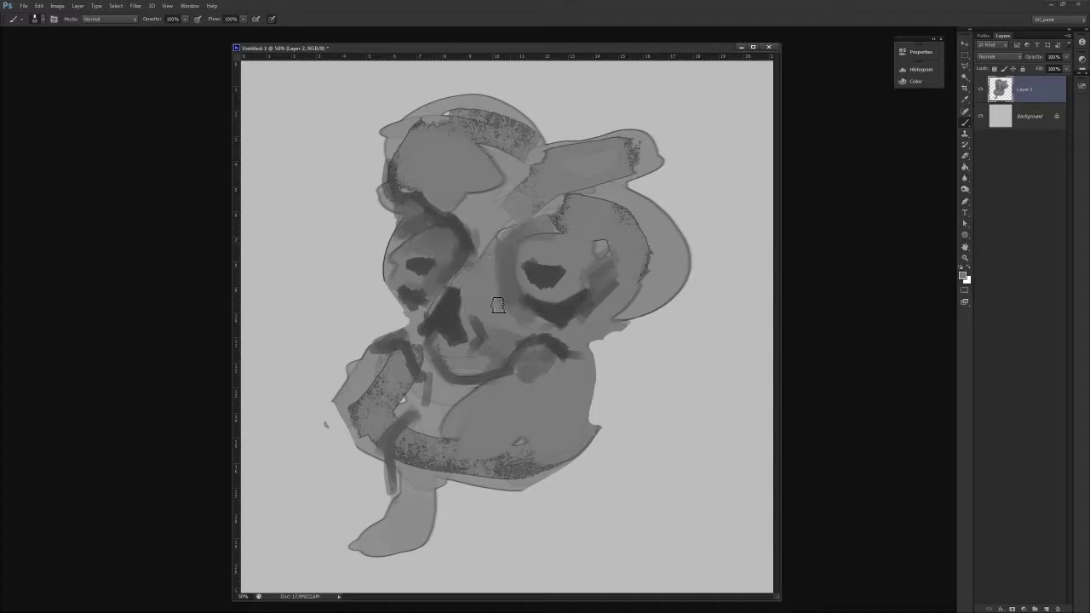
pyautogui.moveTo(487, 349)
pyautogui.mouseDown()
pyautogui.moveTo(454, 287)
pyautogui.moveTo(483, 224)
pyautogui.mouseUp()
pyautogui.keyDown('alt'); pyautogui.click(479, 275); pyautogui.keyUp('alt')
pyautogui.moveTo(480, 275)
pyautogui.mouseDown()
pyautogui.moveTo(462, 282)
pyautogui.moveTo(519, 268)
pyautogui.moveTo(542, 246)
pyautogui.moveTo(533, 247)
pyautogui.moveTo(584, 250)
pyautogui.mouseUp()
pyautogui.moveTo(424, 245); pyautogui.dragTo(423, 248)
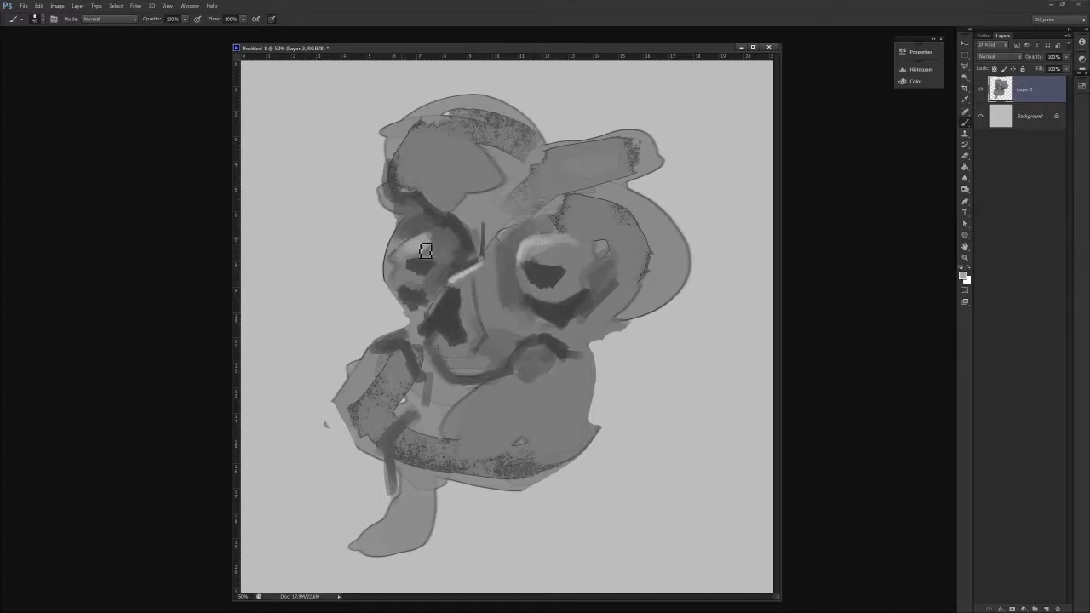
# With a smaller brush, highlight the nose and nostril edge, and deepen the shading on the muzzle and around the right eye.
pyautogui.moveTo(460, 279)
pyautogui.mouseDown()
pyautogui.moveTo(469, 287)
pyautogui.moveTo(473, 275)
pyautogui.moveTo(455, 290)
pyautogui.moveTo(465, 291)
pyautogui.mouseUp()
pyautogui.press('[')
pyautogui.press('[')
pyautogui.press('[')
pyautogui.moveTo(434, 332)
pyautogui.mouseDown()
pyautogui.moveTo(445, 340)
pyautogui.moveTo(418, 332)
pyautogui.moveTo(459, 376)
pyautogui.moveTo(480, 365)
pyautogui.moveTo(449, 363)
pyautogui.moveTo(494, 316)
pyautogui.moveTo(493, 338)
pyautogui.moveTo(511, 341)
pyautogui.mouseUp()
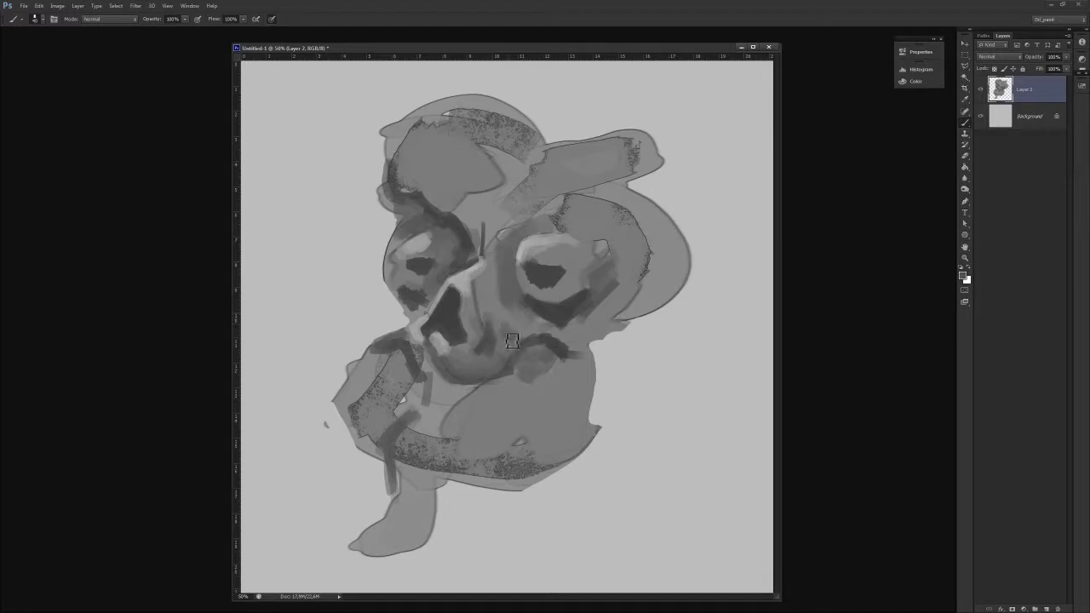
pyautogui.keyDown('alt'); pyautogui.click(466, 266); pyautogui.keyUp('alt')
pyautogui.moveTo(473, 258)
pyautogui.mouseDown()
pyautogui.moveTo(471, 269)
pyautogui.moveTo(501, 290)
pyautogui.moveTo(536, 229)
pyautogui.moveTo(563, 219)
pyautogui.moveTo(578, 242)
pyautogui.moveTo(524, 263)
pyautogui.mouseUp()
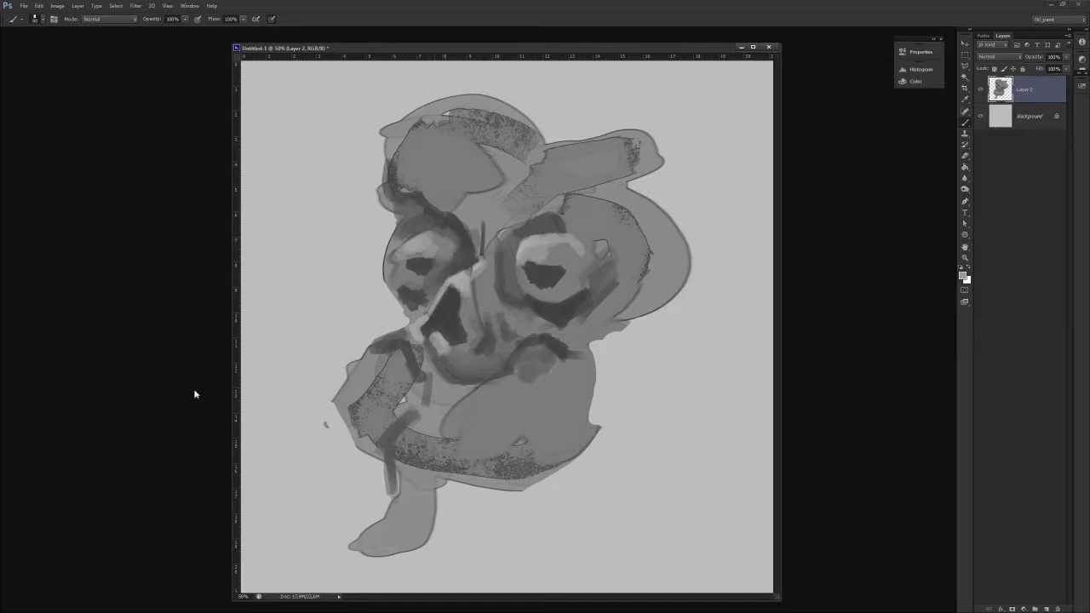
# Sample a light grey and extend the nose bridge highlight up between the eyes.
pyautogui.click(554, 276)
pyautogui.press('Return')
pyautogui.click(1024, 93)
pyautogui.keyDown('alt'); pyautogui.click(474, 270); pyautogui.keyUp('alt')
pyautogui.moveTo(482, 271); pyautogui.dragTo(489, 222)
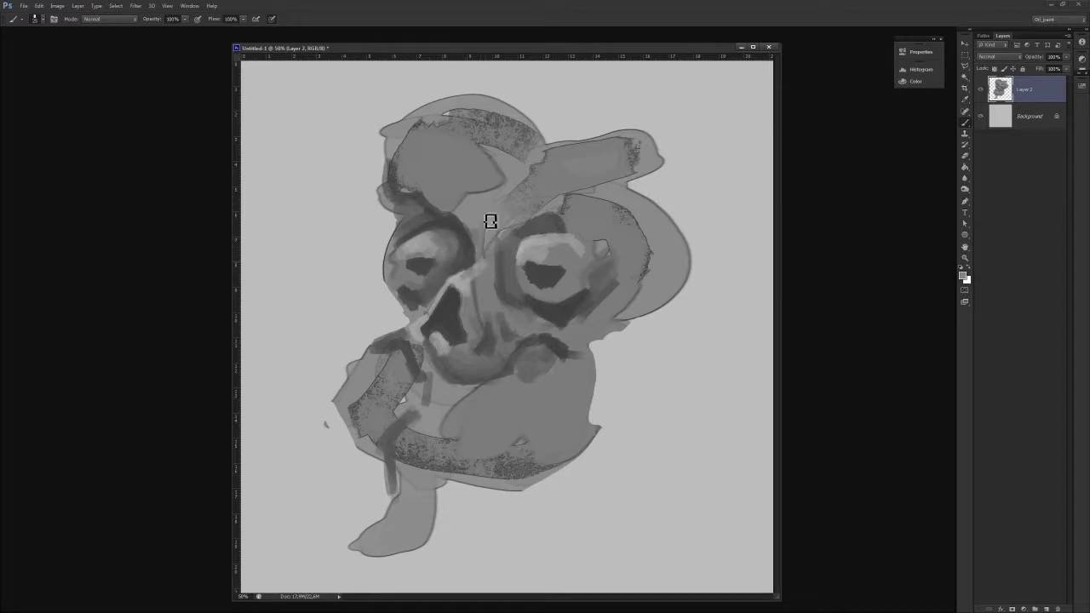
pyautogui.moveTo(462, 281); pyautogui.dragTo(489, 223)
# Paint light strokes outlining the open mouth and lower lip, and a light curl on the right cheek.
pyautogui.moveTo(429, 369)
pyautogui.mouseDown()
pyautogui.moveTo(450, 439)
pyautogui.moveTo(477, 394)
pyautogui.moveTo(457, 419)
pyautogui.moveTo(550, 350)
pyautogui.mouseUp()
pyautogui.moveTo(416, 377); pyautogui.dragTo(388, 415)
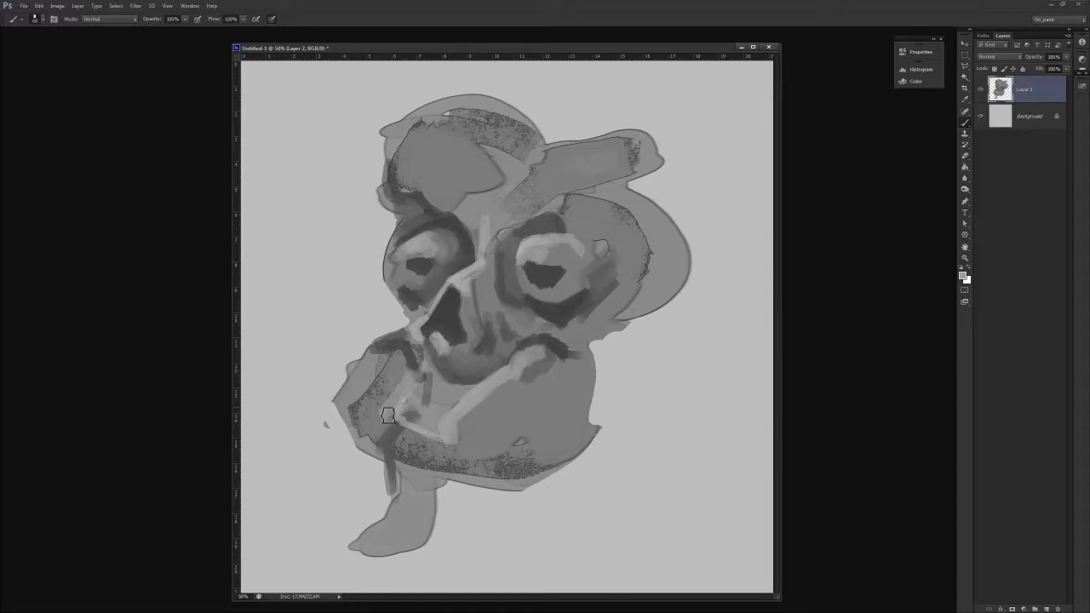
pyautogui.moveTo(515, 433)
pyautogui.mouseDown()
pyautogui.moveTo(506, 445)
pyautogui.moveTo(532, 406)
pyautogui.moveTo(497, 446)
pyautogui.mouseUp()
# Erase the bump at the head's left edge, the remaining leg and the rough edge along the left jaw.
pyautogui.press('e')
pyautogui.moveTo(378, 204); pyautogui.dragTo(377, 185)
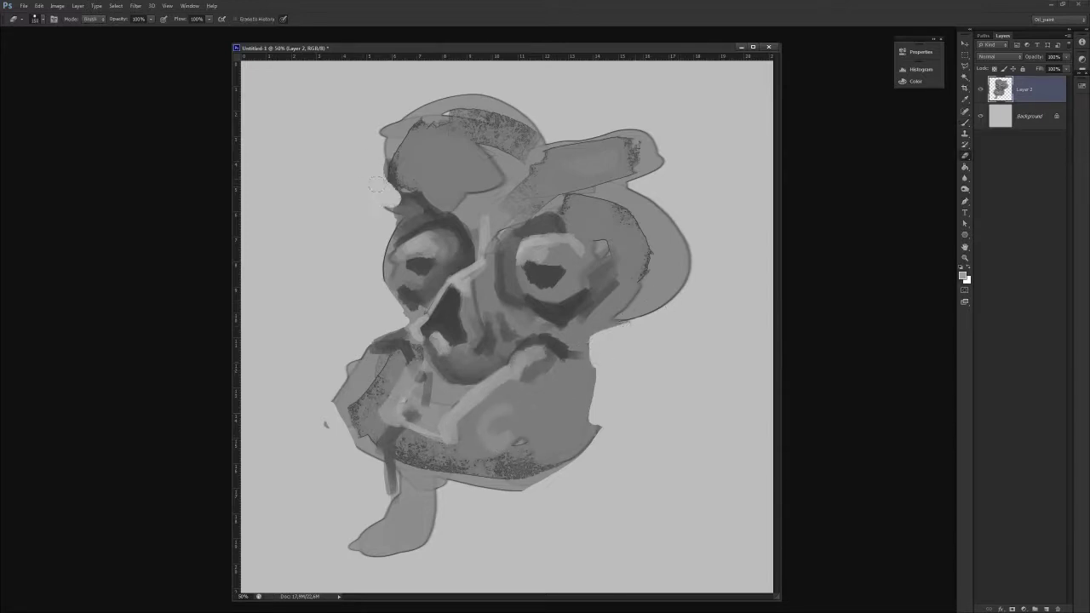
pyautogui.moveTo(407, 492)
pyautogui.mouseDown()
pyautogui.moveTo(417, 511)
pyautogui.moveTo(371, 536)
pyautogui.moveTo(299, 400)
pyautogui.mouseUp()
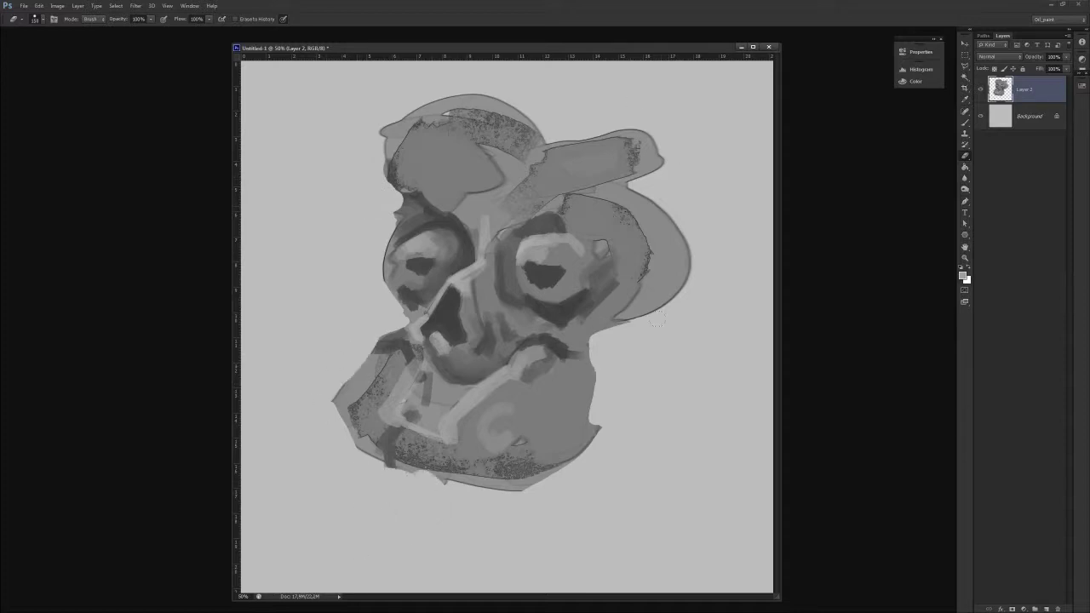
# Fill the mouth interior with dark grey and blend the lower lip, right cheek and mouth corner with sampled tones.
pyautogui.press('b')
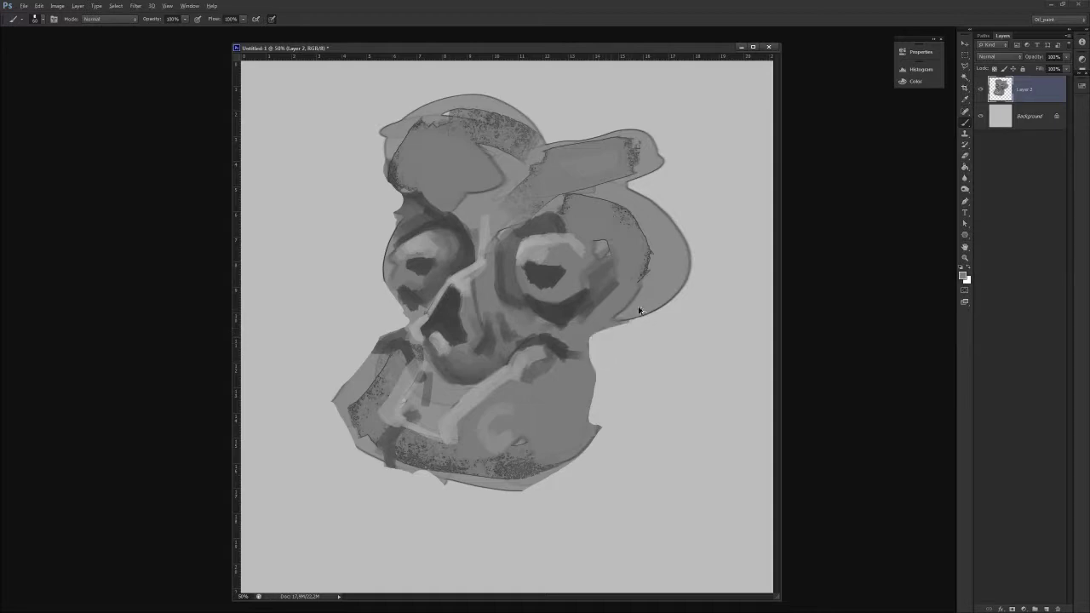
pyautogui.moveTo(430, 373)
pyautogui.mouseDown()
pyautogui.moveTo(450, 390)
pyautogui.moveTo(421, 382)
pyautogui.moveTo(428, 405)
pyautogui.moveTo(464, 393)
pyautogui.moveTo(442, 372)
pyautogui.moveTo(460, 389)
pyautogui.moveTo(506, 379)
pyautogui.moveTo(418, 395)
pyautogui.moveTo(406, 414)
pyautogui.moveTo(425, 440)
pyautogui.moveTo(390, 435)
pyautogui.moveTo(451, 440)
pyautogui.mouseUp()
pyautogui.keyDown('alt'); pyautogui.click(447, 420); pyautogui.keyUp('alt')
pyautogui.press('[')
pyautogui.keyDown('alt'); pyautogui.click(420, 388); pyautogui.keyUp('alt')
pyautogui.keyDown('alt'); pyautogui.click(463, 426); pyautogui.keyUp('alt')
pyautogui.moveTo(521, 381)
pyautogui.mouseDown()
pyautogui.moveTo(494, 401)
pyautogui.moveTo(578, 328)
pyautogui.mouseUp()
pyautogui.keyDown('alt'); pyautogui.click(562, 331); pyautogui.keyUp('alt')
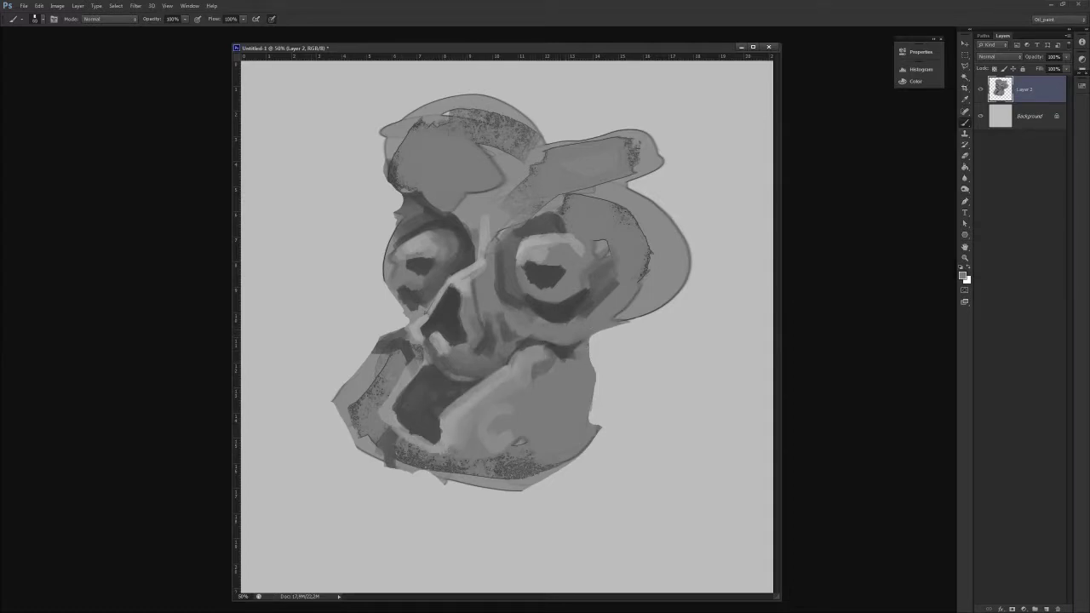
# Paint light highlights along the left jaw's outer rim and blend its inner surface with sampled greys.
pyautogui.moveTo(402, 360)
pyautogui.mouseDown()
pyautogui.moveTo(360, 377)
pyautogui.moveTo(407, 396)
pyautogui.moveTo(397, 449)
pyautogui.mouseUp()
pyautogui.keyDown('alt'); pyautogui.click(396, 451); pyautogui.keyUp('alt')
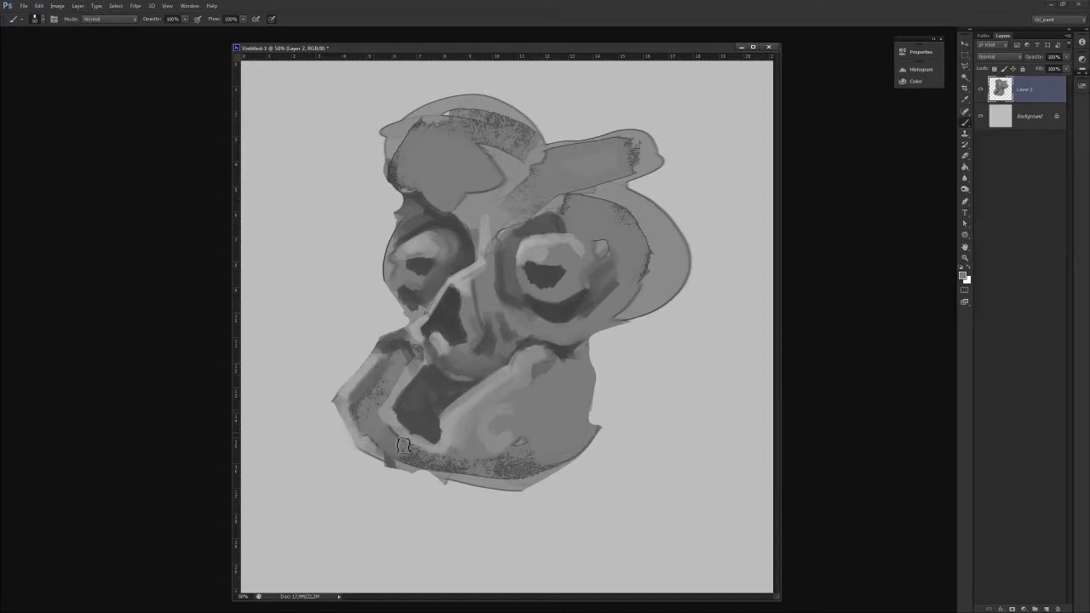
pyautogui.moveTo(414, 342)
pyautogui.mouseDown()
pyautogui.moveTo(420, 373)
pyautogui.moveTo(420, 357)
pyautogui.moveTo(385, 344)
pyautogui.moveTo(376, 357)
pyautogui.moveTo(392, 354)
pyautogui.moveTo(366, 394)
pyautogui.mouseUp()
pyautogui.keyDown('alt'); pyautogui.click(419, 364); pyautogui.keyUp('alt')
pyautogui.keyDown('alt'); pyautogui.click(408, 361); pyautogui.keyUp('alt')
pyautogui.keyDown('alt'); pyautogui.click(369, 361); pyautogui.keyUp('alt')
pyautogui.keyDown('alt'); pyautogui.click(406, 342); pyautogui.keyUp('alt')
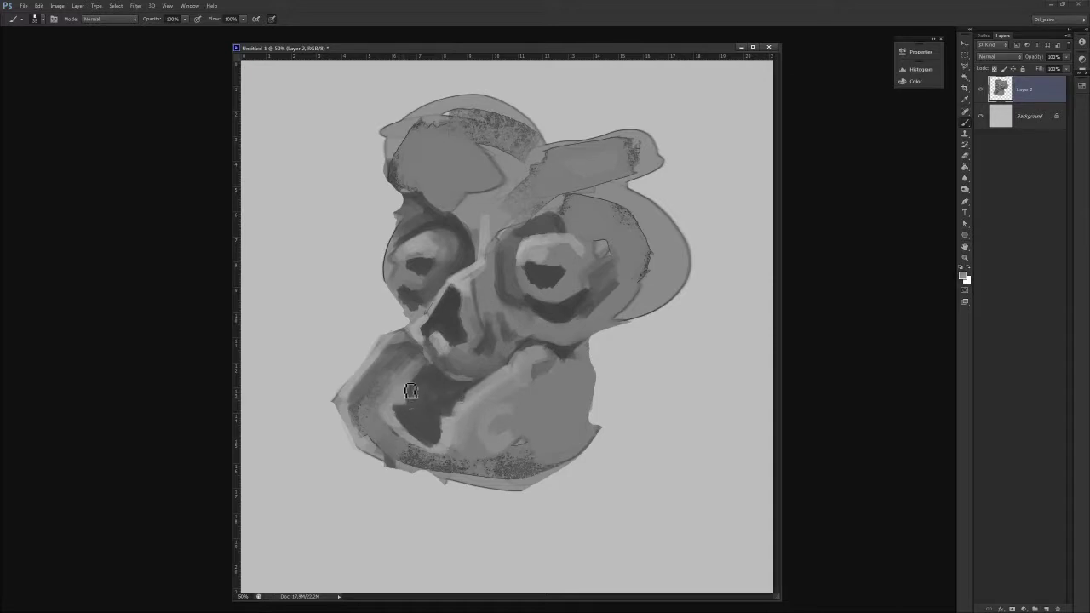
# Darken the shadow above the right cheek and paint dark brow creases between the eyes.
pyautogui.moveTo(566, 366)
pyautogui.mouseDown()
pyautogui.moveTo(549, 377)
pyautogui.moveTo(580, 346)
pyautogui.moveTo(572, 348)
pyautogui.mouseUp()
pyautogui.keyDown('alt'); pyautogui.click(528, 343); pyautogui.keyUp('alt')
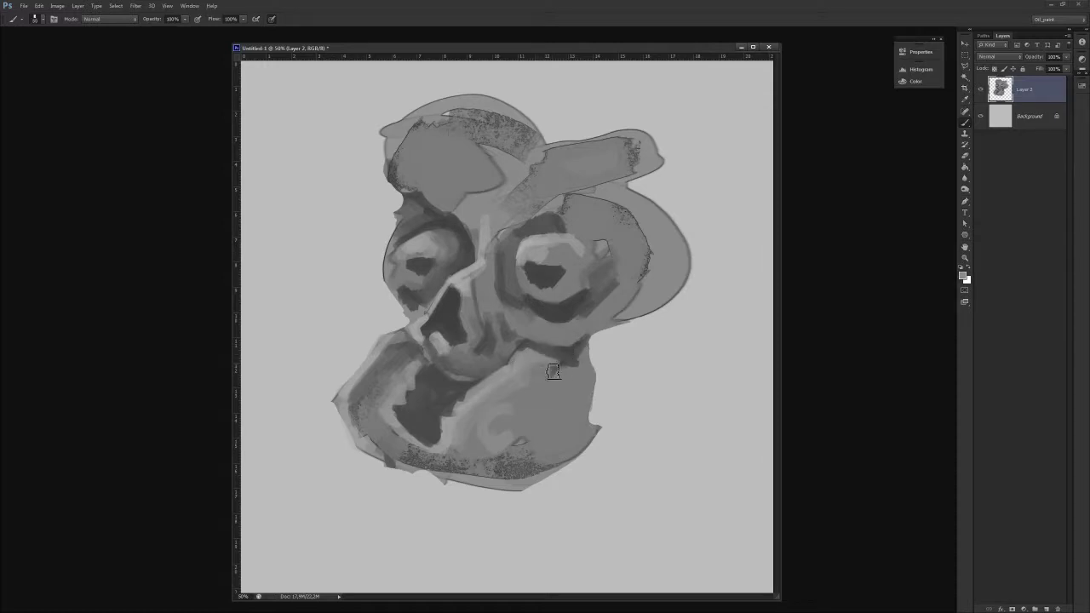
pyautogui.moveTo(455, 198)
pyautogui.mouseDown()
pyautogui.moveTo(477, 204)
pyautogui.moveTo(492, 194)
pyautogui.moveTo(473, 226)
pyautogui.moveTo(493, 221)
pyautogui.mouseUp()
pyautogui.keyDown('alt'); pyautogui.click(459, 170); pyautogui.keyUp('alt')
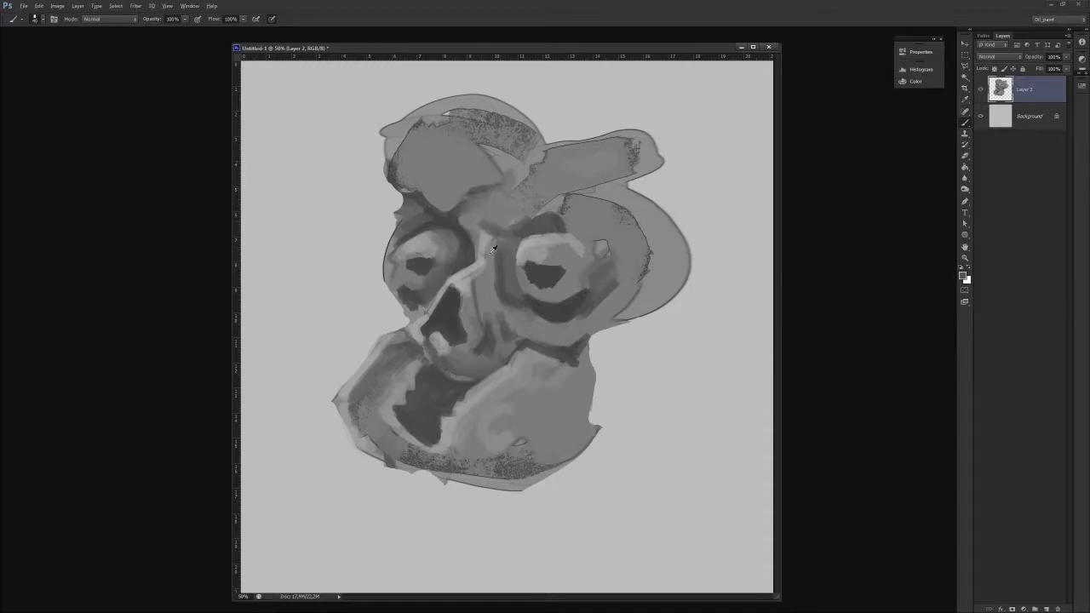
# Model the rounded forehead bump with lighter sampled greys, blending its edges into the head.
pyautogui.moveTo(450, 169)
pyautogui.mouseDown()
pyautogui.moveTo(440, 193)
pyautogui.moveTo(443, 134)
pyautogui.moveTo(464, 137)
pyautogui.mouseUp()
pyautogui.keyDown('alt'); pyautogui.click(405, 163); pyautogui.keyUp('alt')
pyautogui.moveTo(463, 181)
pyautogui.mouseDown()
pyautogui.moveTo(447, 201)
pyautogui.moveTo(418, 194)
pyautogui.moveTo(494, 195)
pyautogui.moveTo(475, 189)
pyautogui.mouseUp()
pyautogui.keyDown('alt'); pyautogui.click(417, 194); pyautogui.keyUp('alt')
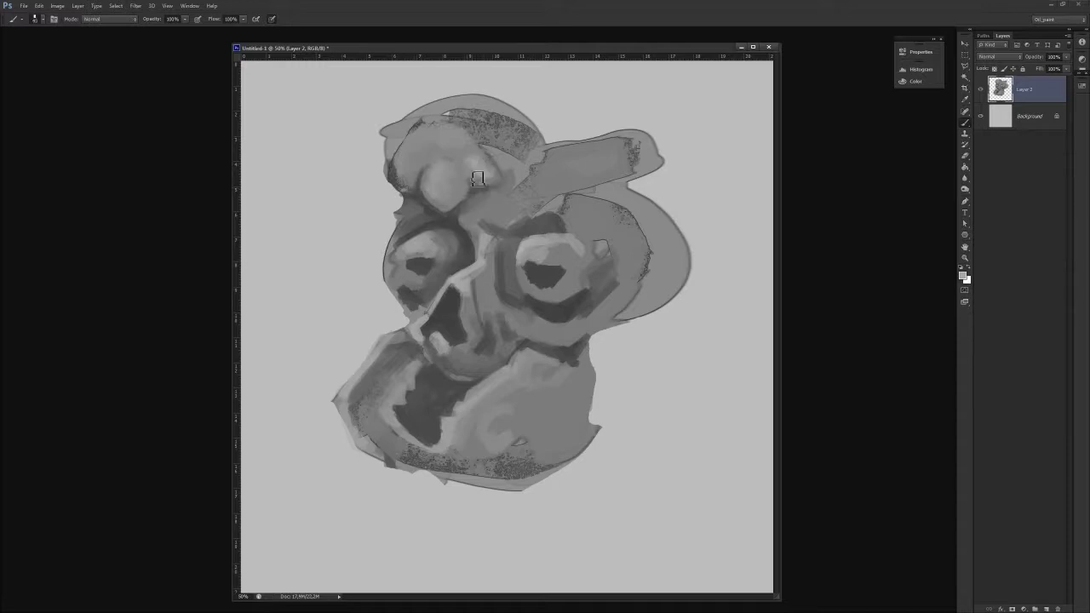
# Paint a light facet on the forehead bump, sample a mid grey and choose the Soft Elliptical brush.
pyautogui.moveTo(444, 163)
pyautogui.mouseDown()
pyautogui.moveTo(463, 155)
pyautogui.moveTo(442, 158)
pyautogui.mouseUp()
pyautogui.keyDown('alt'); pyautogui.click(557, 210); pyautogui.keyUp('alt')
pyautogui.rightClick(649, 366)
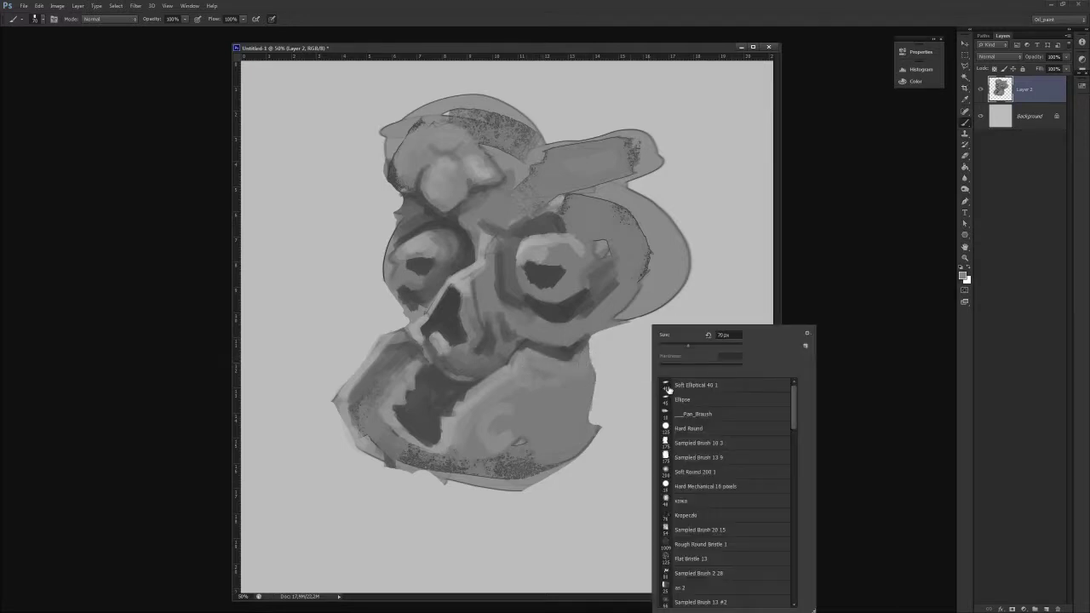
pyautogui.doubleClick(668, 385)
# Create a new layer and rough in a flat grey neck shape behind the jaw with a much larger brush.
pyautogui.hotkey('ctrl', 'alt', 'shift', 'n')
pyautogui.rightClick(644, 342)
pyautogui.doubleClick(667, 400)
pyautogui.moveTo(620, 338); pyautogui.dragTo(678, 388)
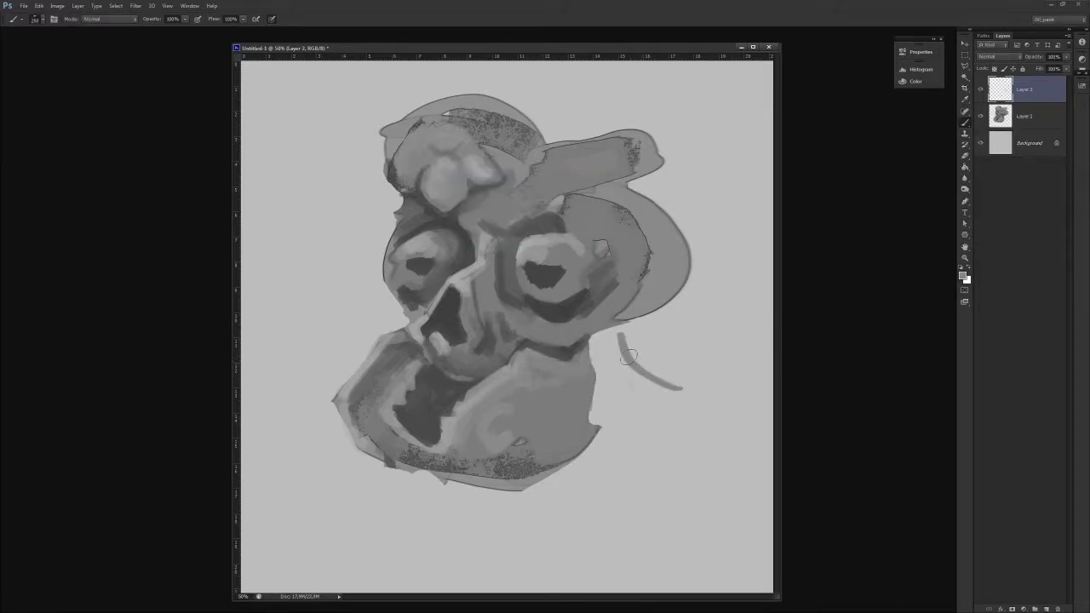
pyautogui.hotkey('ctrl', 'z')
pyautogui.press(']')
pyautogui.press(']')
pyautogui.press(']')
pyautogui.press(']')
pyautogui.press(']')
pyautogui.press(']')
pyautogui.press(']')
pyautogui.press(']')
pyautogui.press(']')
pyautogui.press(']')
pyautogui.moveTo(635, 340)
pyautogui.mouseDown()
pyautogui.moveTo(713, 465)
pyautogui.moveTo(595, 361)
pyautogui.moveTo(545, 495)
pyautogui.mouseUp()
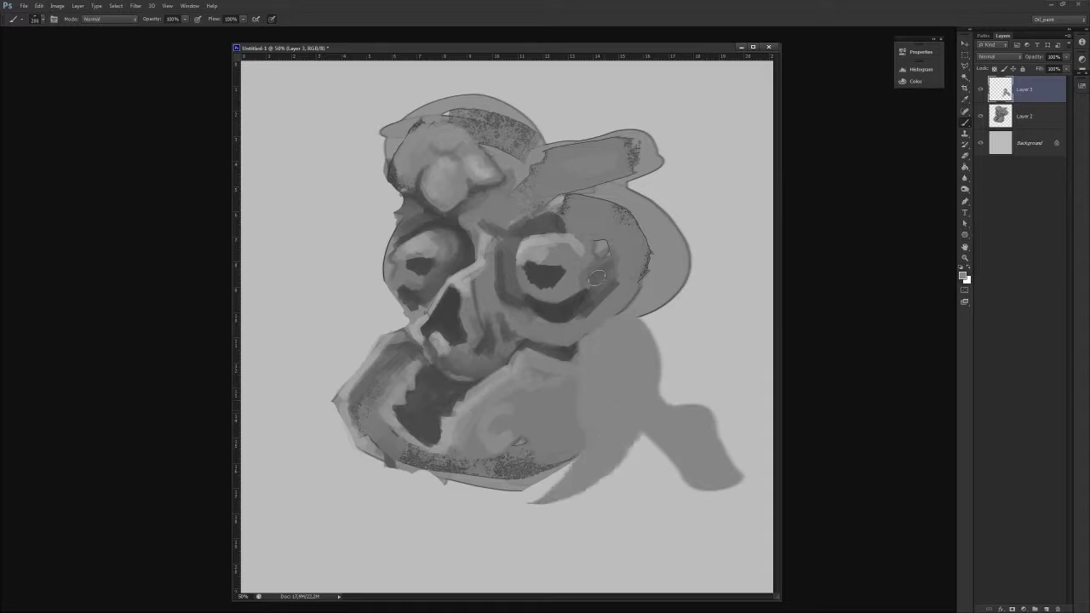
# Block in a large flat grey mass extending the head backwards above the right eye.
pyautogui.moveTo(540, 136); pyautogui.dragTo(673, 196)
pyautogui.hotkey('ctrl', 'z')
pyautogui.moveTo(544, 136)
pyautogui.mouseDown()
pyautogui.moveTo(673, 211)
pyautogui.moveTo(553, 149)
pyautogui.moveTo(630, 230)
pyautogui.mouseUp()
# Block in flat grey shoulders and a lower neck beneath the jaw.
pyautogui.moveTo(566, 493)
pyautogui.mouseDown()
pyautogui.moveTo(511, 498)
pyautogui.moveTo(456, 468)
pyautogui.moveTo(570, 533)
pyautogui.mouseUp()
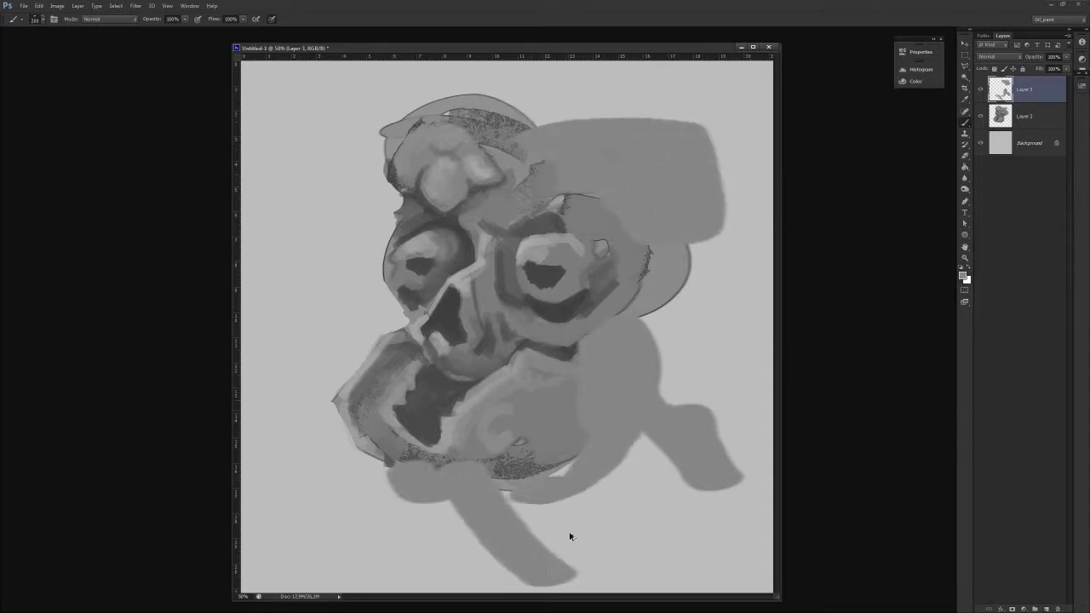
pyautogui.hotkey('ctrl', 'z')
pyautogui.moveTo(596, 434); pyautogui.dragTo(681, 588)
pyautogui.moveTo(421, 487)
pyautogui.mouseDown()
pyautogui.moveTo(521, 566)
pyautogui.moveTo(579, 527)
pyautogui.moveTo(489, 509)
pyautogui.moveTo(459, 481)
pyautogui.mouseUp()
pyautogui.moveTo(406, 474); pyautogui.dragTo(387, 527)
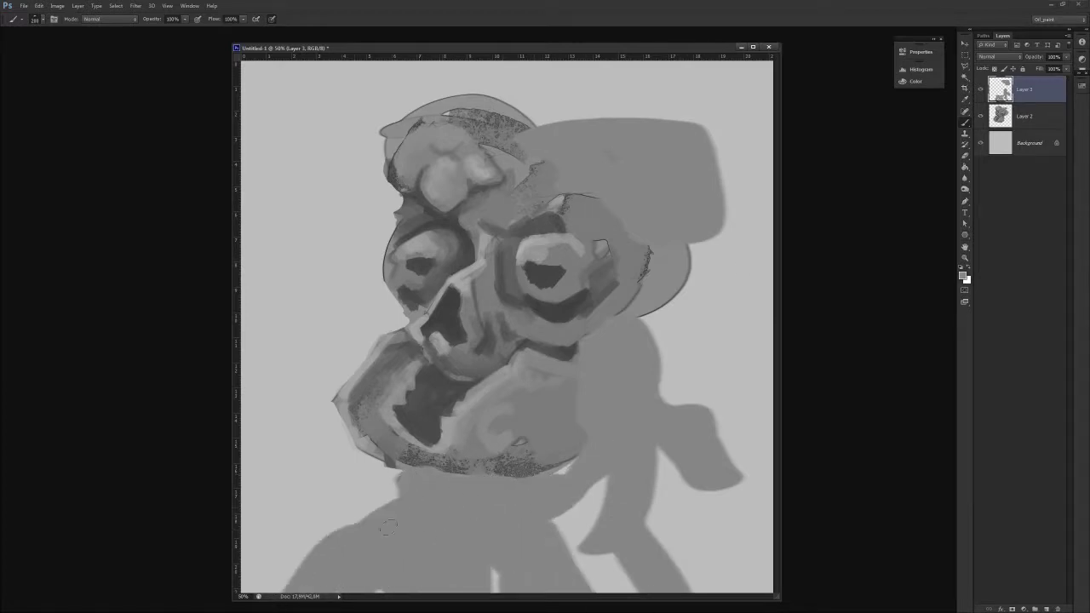
# Extend the flat grey mass behind the head into a point reaching the canvas's upper right corner.
pyautogui.moveTo(727, 82)
pyautogui.mouseDown()
pyautogui.moveTo(522, 115)
pyautogui.moveTo(598, 114)
pyautogui.moveTo(696, 78)
pyautogui.mouseUp()
pyautogui.hotkey('ctrl', 'z')
pyautogui.hotkey('ctrl', '-')
pyautogui.moveTo(514, 192); pyautogui.dragTo(581, 167)
# Scale the head layer and the silhouette layer down together with Free Transform.
pyautogui.keyDown('ctrl'); pyautogui.click(1025, 120); pyautogui.keyUp('ctrl')
pyautogui.hotkey('ctrl', 't')
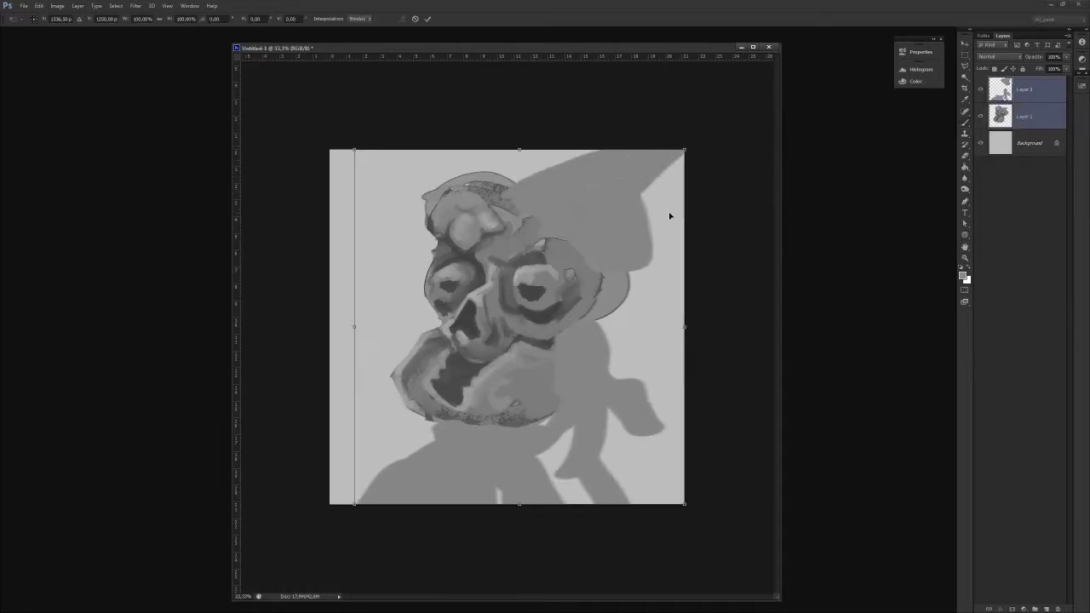
pyautogui.moveTo(684, 150); pyautogui.dragTo(650, 187)
pyautogui.press('Return')
# Try to fill and recolour the rough silhouette layer, and delete that layer.
pyautogui.doubleClick(1025, 92)
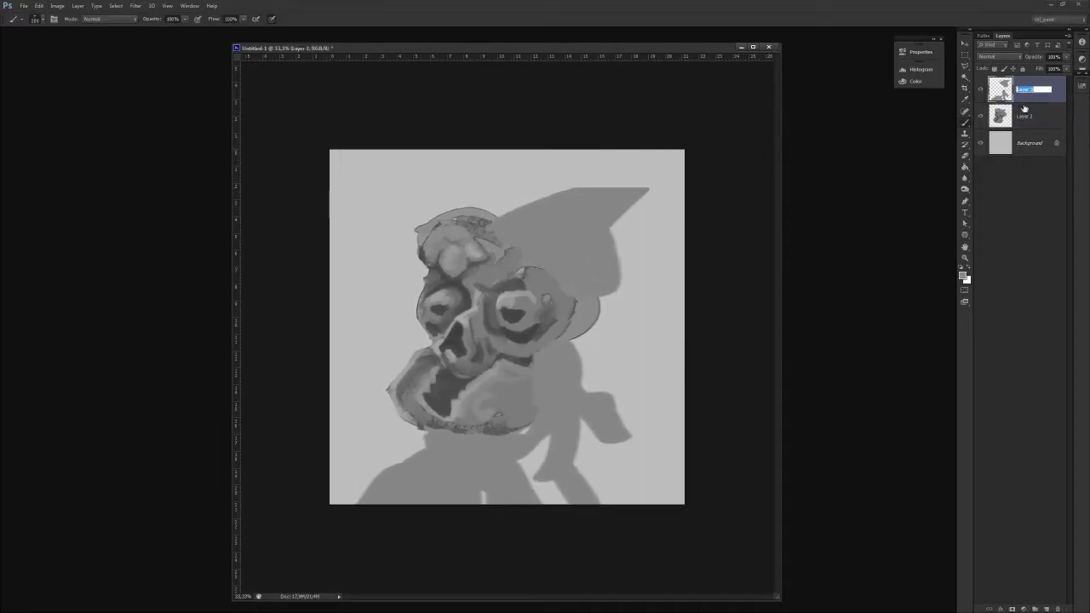
pyautogui.click(1032, 118)
pyautogui.click(999, 92)
pyautogui.keyDown('ctrl'); pyautogui.click(998, 92); pyautogui.keyUp('ctrl')
pyautogui.hotkey('ctrl', 'BackSpace')
pyautogui.hotkey('ctrl', 'u')
pyautogui.moveTo(963, 343); pyautogui.dragTo(937, 372)
pyautogui.press('Escape')
pyautogui.hotkey('ctrl', 'u')
pyautogui.press('Escape')
pyautogui.press('Delete')
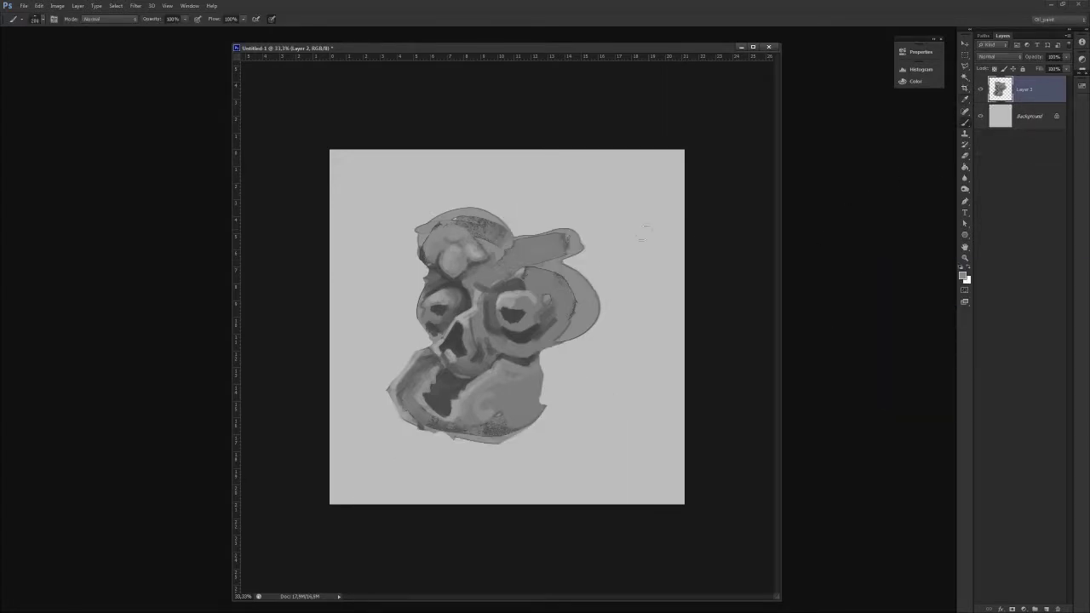
# Darken the cheekbone's lower edge, the jaw's rear edge and the right eye socket's rim with a smaller brush.
pyautogui.hotkey('ctrl', '+')
pyautogui.press('b')
pyautogui.press('[')
pyautogui.press('[')
pyautogui.press('[')
pyautogui.press('[')
pyautogui.press('[')
pyautogui.press('[')
pyautogui.moveTo(557, 368)
pyautogui.mouseDown()
pyautogui.moveTo(561, 402)
pyautogui.moveTo(596, 348)
pyautogui.mouseUp()
pyautogui.keyDown('alt'); pyautogui.click(580, 342); pyautogui.keyUp('alt')
pyautogui.moveTo(583, 347); pyautogui.dragTo(560, 359)
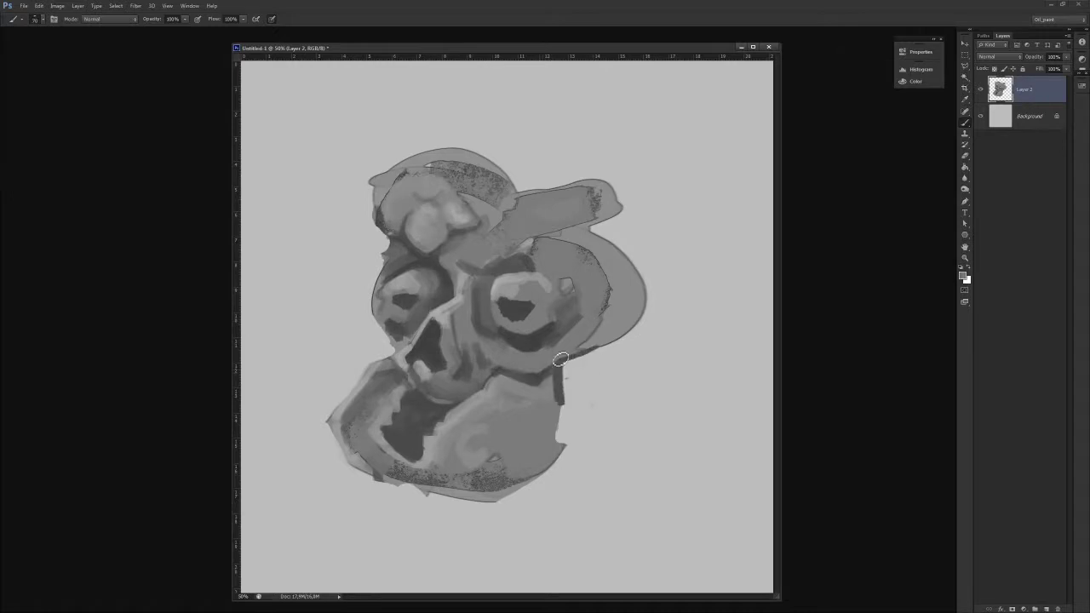
pyautogui.moveTo(469, 316)
pyautogui.mouseDown()
pyautogui.moveTo(493, 344)
pyautogui.moveTo(486, 304)
pyautogui.moveTo(508, 278)
pyautogui.moveTo(555, 283)
pyautogui.moveTo(540, 269)
pyautogui.moveTo(565, 281)
pyautogui.mouseUp()
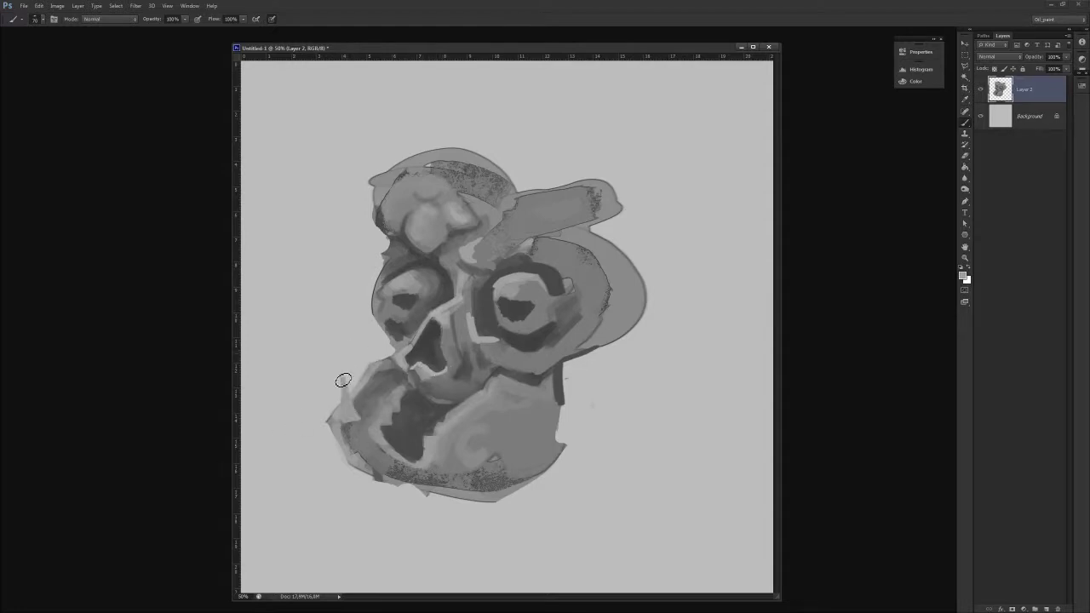
# Paint long, thin pale teeth rising from both sides of the lower jaw.
pyautogui.moveTo(347, 412)
pyautogui.mouseDown()
pyautogui.moveTo(336, 366)
pyautogui.moveTo(345, 399)
pyautogui.moveTo(353, 364)
pyautogui.moveTo(377, 401)
pyautogui.mouseUp()
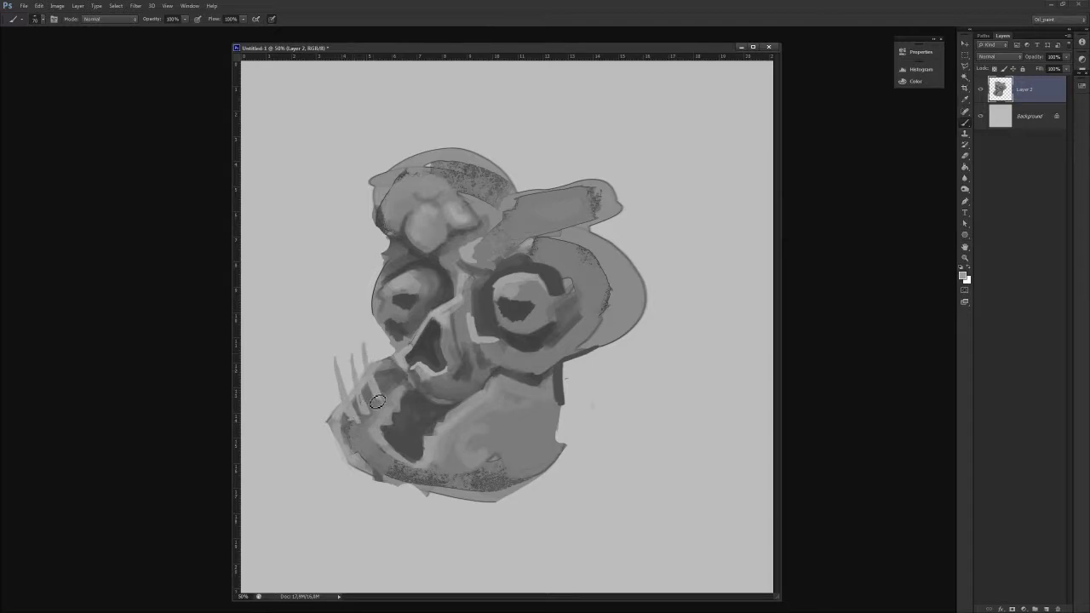
pyautogui.moveTo(458, 387); pyautogui.dragTo(452, 434)
pyautogui.moveTo(472, 361)
pyautogui.mouseDown()
pyautogui.moveTo(470, 416)
pyautogui.moveTo(492, 401)
pyautogui.moveTo(485, 415)
pyautogui.moveTo(439, 441)
pyautogui.mouseUp()
pyautogui.moveTo(342, 423); pyautogui.dragTo(373, 441)
pyautogui.hotkey('ctrl', 'z')
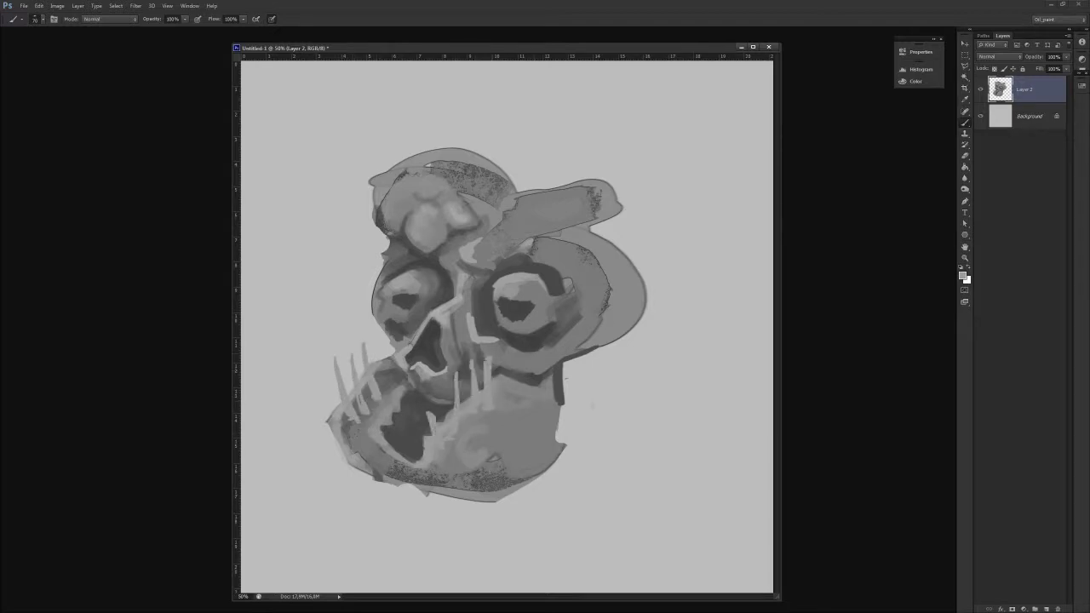
# Darken and clean the forehead bump's left edge, and blend it inward with sampled greys.
pyautogui.moveTo(383, 220)
pyautogui.mouseDown()
pyautogui.moveTo(393, 191)
pyautogui.moveTo(383, 248)
pyautogui.mouseUp()
pyautogui.press('e')
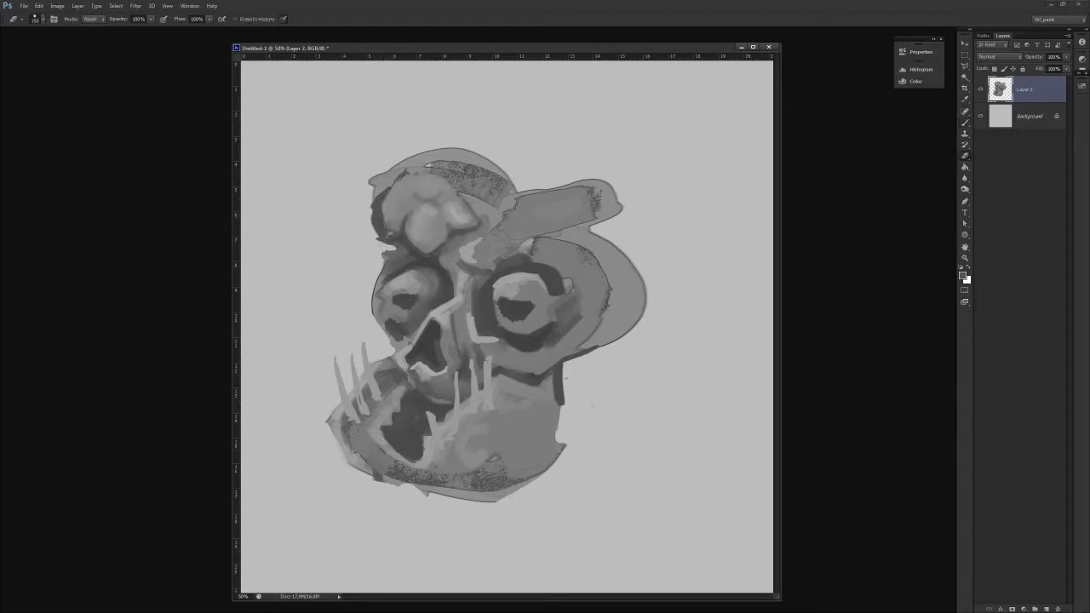
pyautogui.press('b')
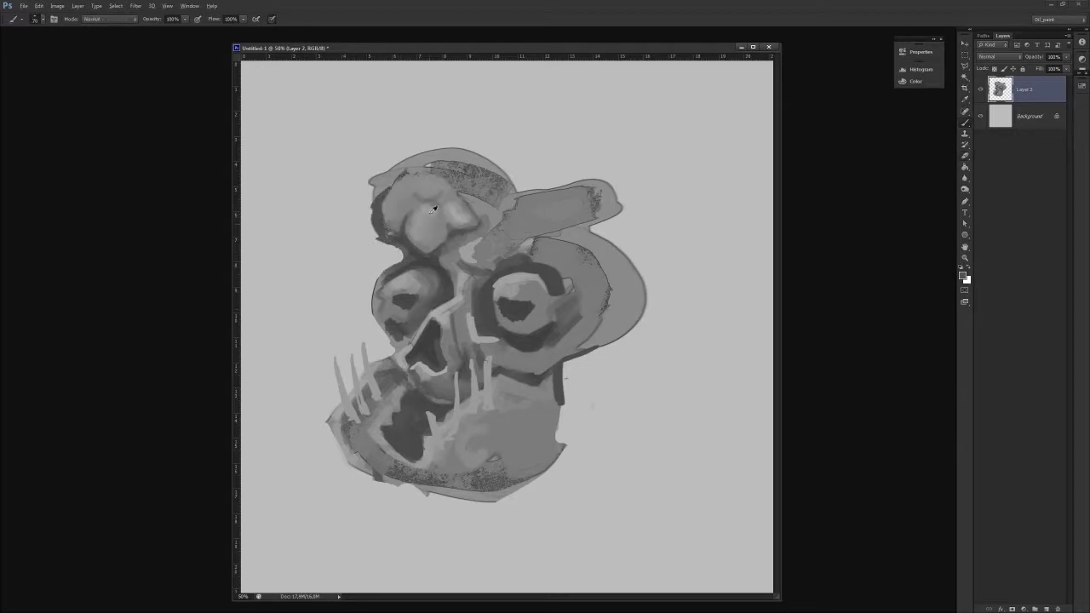
pyautogui.rightClick(395, 190)
pyautogui.doubleClick(438, 332)
pyautogui.keyDown('alt'); pyautogui.click(380, 214); pyautogui.keyUp('alt')
pyautogui.keyDown('alt'); pyautogui.click(382, 229); pyautogui.keyUp('alt')
pyautogui.moveTo(390, 204)
pyautogui.mouseDown()
pyautogui.moveTo(403, 195)
pyautogui.moveTo(391, 193)
pyautogui.moveTo(446, 208)
pyautogui.mouseUp()
# Blend the brow beneath the forehead bump with sampled greys and erase stray paint along the bump's left edge.
pyautogui.moveTo(418, 260)
pyautogui.mouseDown()
pyautogui.moveTo(398, 251)
pyautogui.moveTo(455, 281)
pyautogui.moveTo(459, 261)
pyautogui.mouseUp()
pyautogui.keyDown('alt'); pyautogui.click(409, 267); pyautogui.keyUp('alt')
pyautogui.keyDown('alt'); pyautogui.click(436, 266); pyautogui.keyUp('alt')
pyautogui.keyDown('alt'); pyautogui.click(464, 255); pyautogui.keyUp('alt')
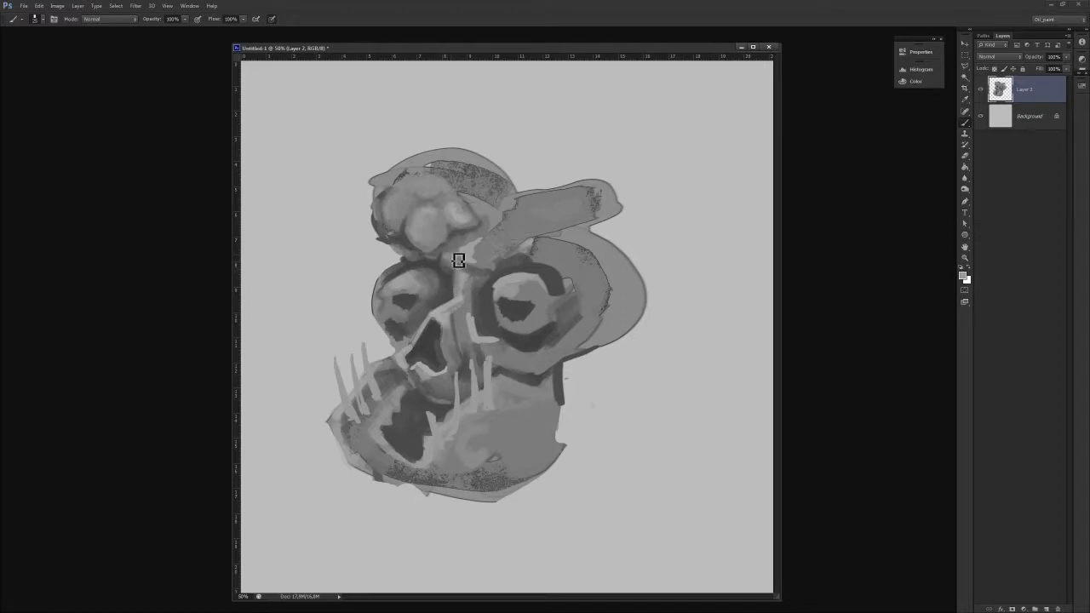
pyautogui.hotkey('alt', 'e')
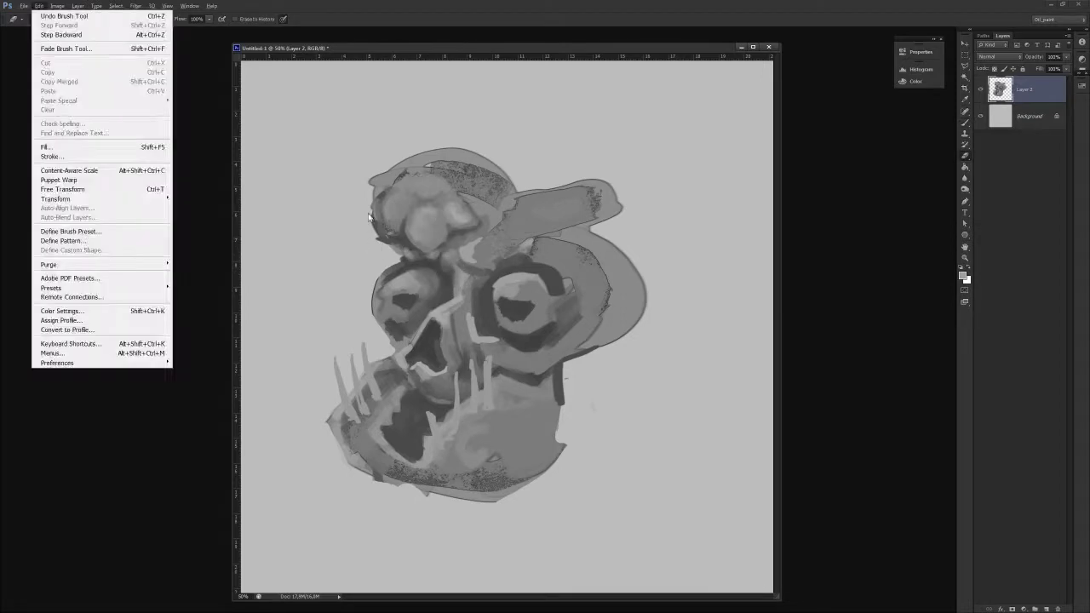
pyautogui.moveTo(365, 221); pyautogui.dragTo(362, 201)
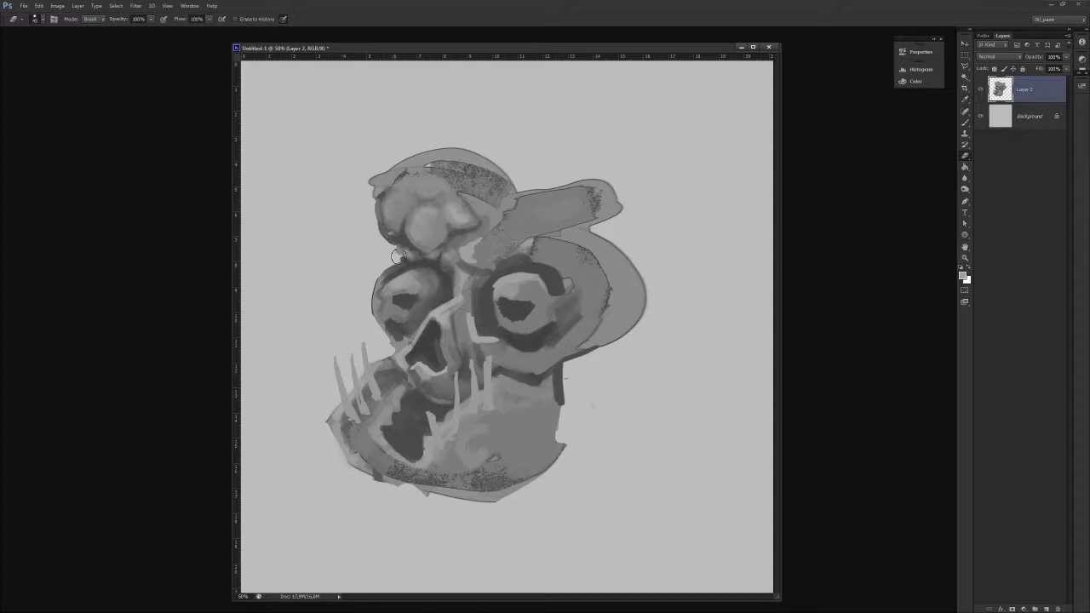
# Extend the left eye socket's dark outer rim and deepen the shadows beyond the right eye.
pyautogui.press('b')
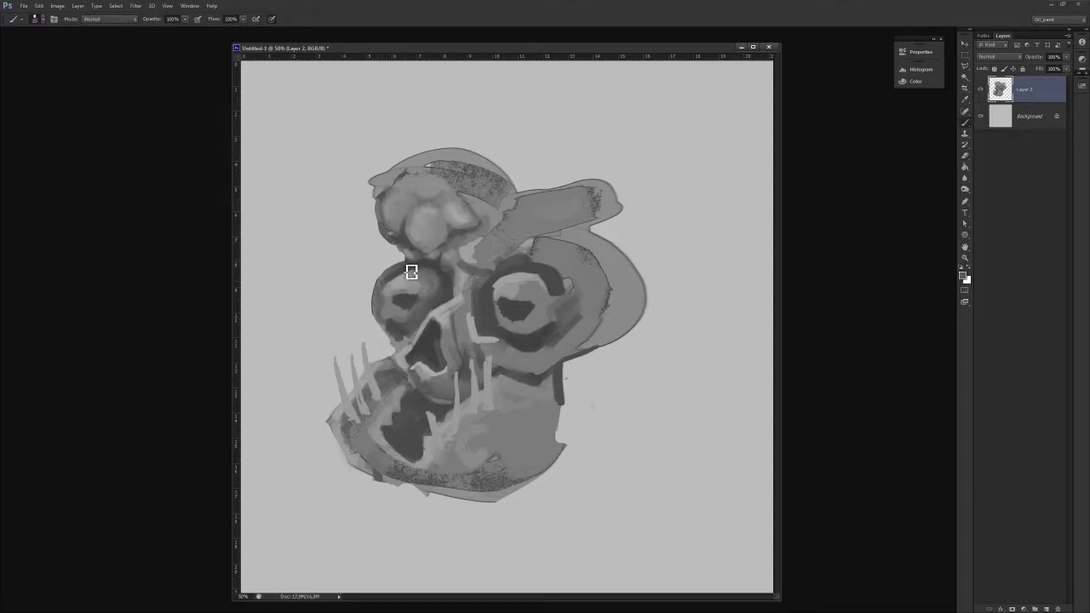
pyautogui.moveTo(389, 278)
pyautogui.mouseDown()
pyautogui.moveTo(372, 329)
pyautogui.moveTo(380, 335)
pyautogui.moveTo(377, 316)
pyautogui.moveTo(394, 335)
pyautogui.moveTo(376, 295)
pyautogui.mouseUp()
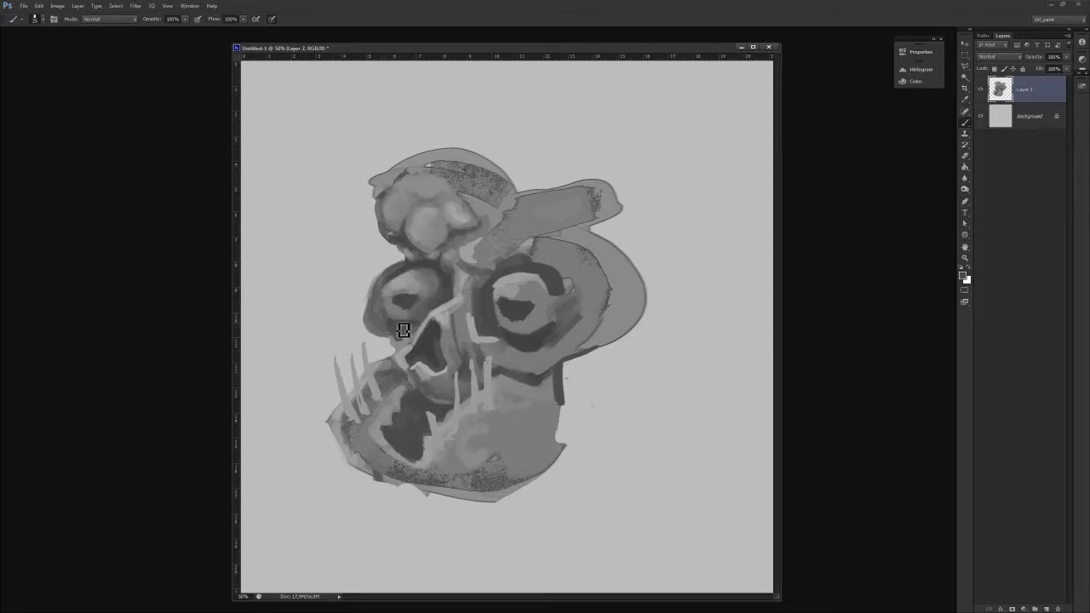
pyautogui.keyDown('alt'); pyautogui.click(490, 315); pyautogui.keyUp('alt')
pyautogui.moveTo(589, 355)
pyautogui.mouseDown()
pyautogui.moveTo(618, 301)
pyautogui.moveTo(613, 290)
pyautogui.mouseUp()
pyautogui.moveTo(559, 326); pyautogui.dragTo(568, 299)
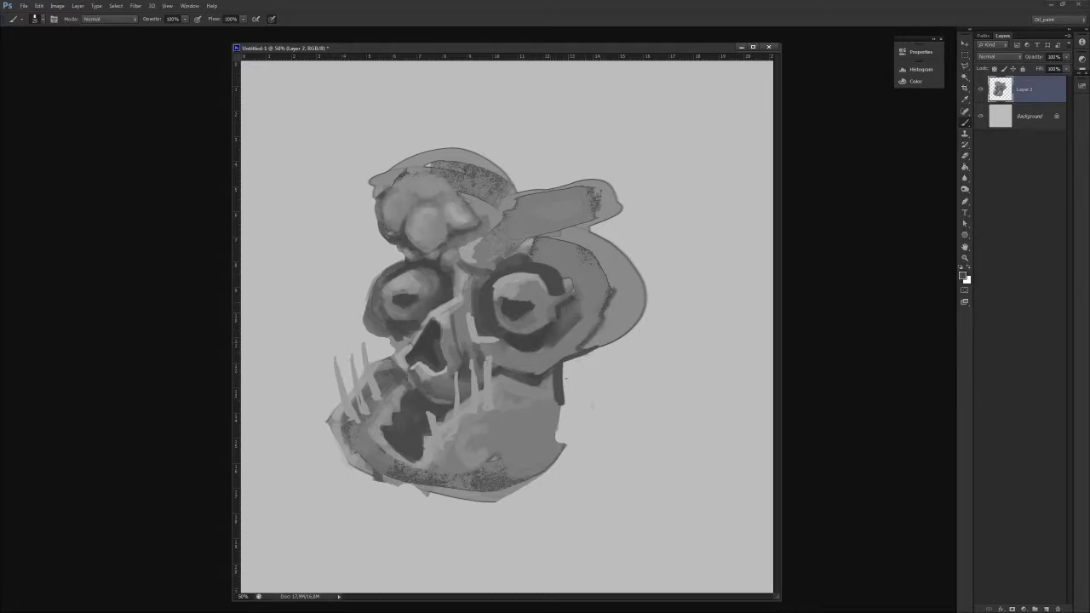
# Extend the dark mouth interior towards the right mouth corner using sampled tones.
pyautogui.keyDown('alt'); pyautogui.click(441, 393); pyautogui.keyUp('alt')
pyautogui.moveTo(435, 402); pyautogui.dragTo(450, 409)
pyautogui.keyDown('alt'); pyautogui.click(448, 416); pyautogui.keyUp('alt')
pyautogui.keyDown('alt'); pyautogui.click(435, 406); pyautogui.keyUp('alt')
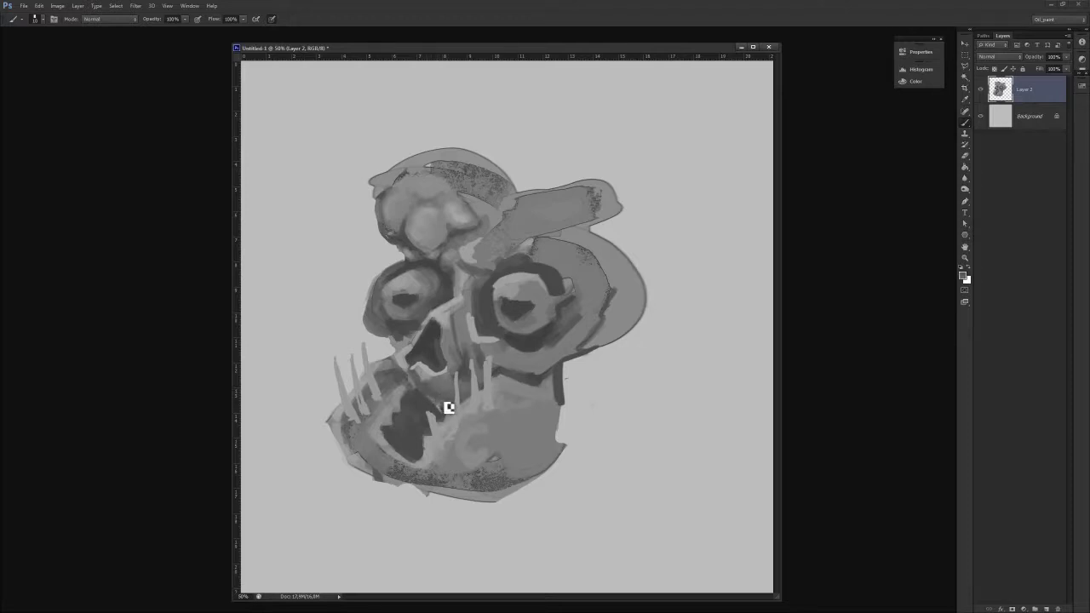
# Paint a mid-grey column joining the right cheekbone to the jaw with a larger brush.
pyautogui.keyDown('alt'); pyautogui.click(528, 382); pyautogui.keyUp('alt')
pyautogui.press(']')
pyautogui.press(']')
pyautogui.press(']')
pyautogui.moveTo(540, 397)
pyautogui.mouseDown()
pyautogui.moveTo(531, 354)
pyautogui.moveTo(552, 396)
pyautogui.moveTo(544, 364)
pyautogui.moveTo(521, 346)
pyautogui.moveTo(534, 368)
pyautogui.mouseUp()
pyautogui.keyDown('alt'); pyautogui.click(527, 343); pyautogui.keyUp('alt')
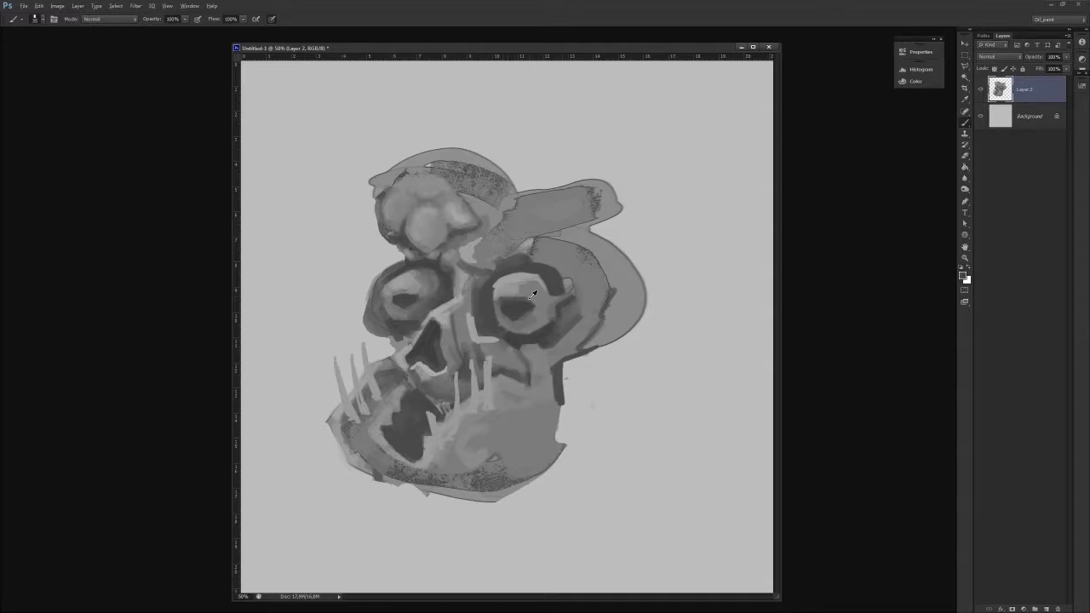
# Repaint both pupils as dark, flat-topped triangles beneath lighter upper eyeballs.
pyautogui.keyDown('alt'); pyautogui.click(529, 298); pyautogui.keyUp('alt')
pyautogui.moveTo(503, 301)
pyautogui.mouseDown()
pyautogui.moveTo(535, 303)
pyautogui.moveTo(515, 325)
pyautogui.mouseUp()
pyautogui.keyDown('alt'); pyautogui.click(524, 312); pyautogui.keyUp('alt')
pyautogui.moveTo(417, 284)
pyautogui.mouseDown()
pyautogui.moveTo(399, 292)
pyautogui.moveTo(415, 312)
pyautogui.mouseUp()
# Fill the right eye socket's outer corner with dark grey and blend the light patch beside it.
pyautogui.press('[')
pyautogui.keyDown('alt'); pyautogui.click(516, 333); pyautogui.keyUp('alt')
pyautogui.moveTo(557, 345); pyautogui.dragTo(569, 349)
pyautogui.moveTo(561, 280)
pyautogui.mouseDown()
pyautogui.moveTo(575, 344)
pyautogui.moveTo(580, 332)
pyautogui.mouseUp()
pyautogui.keyDown('alt'); pyautogui.click(542, 260); pyautogui.keyUp('alt')
pyautogui.moveTo(543, 262)
pyautogui.mouseDown()
pyautogui.moveTo(586, 307)
pyautogui.moveTo(580, 299)
pyautogui.mouseUp()
pyautogui.keyDown('alt'); pyautogui.click(569, 303); pyautogui.keyUp('alt')
pyautogui.keyDown('alt'); pyautogui.click(568, 283); pyautogui.keyUp('alt')
pyautogui.hotkey('alt', 's')
pyautogui.press('Escape')
pyautogui.keyDown('alt'); pyautogui.click(556, 300); pyautogui.keyUp('alt')
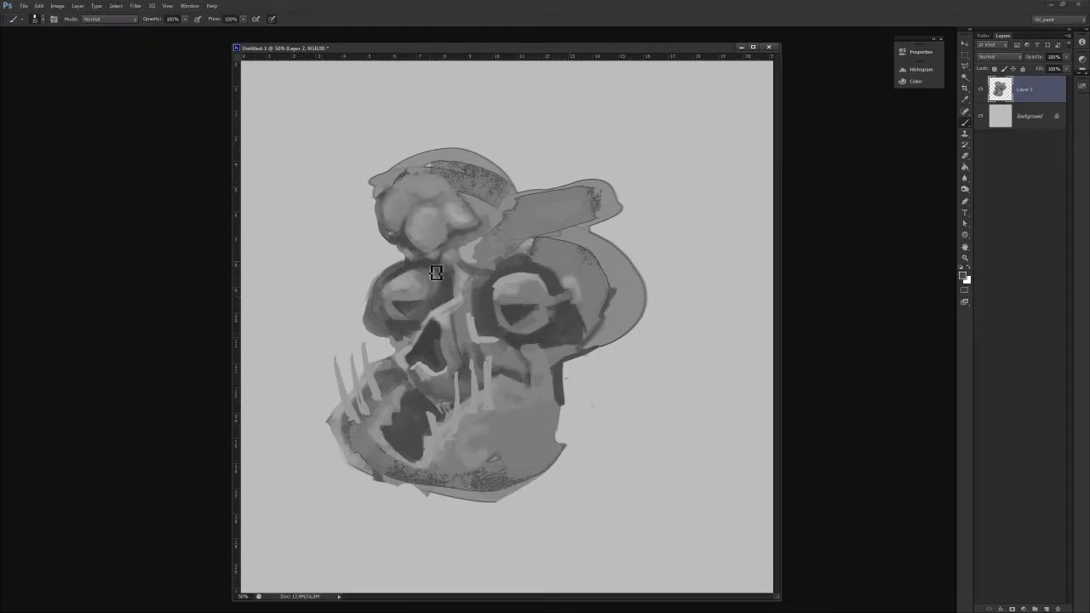
# Touch up the left eye socket's lower edge and darken the hollow beneath the right cheekbone.
pyautogui.moveTo(377, 336); pyautogui.dragTo(398, 341)
pyautogui.moveTo(540, 346)
pyautogui.mouseDown()
pyautogui.moveTo(534, 391)
pyautogui.moveTo(506, 381)
pyautogui.moveTo(518, 384)
pyautogui.moveTo(516, 336)
pyautogui.moveTo(541, 392)
pyautogui.moveTo(513, 372)
pyautogui.mouseUp()
pyautogui.keyDown('alt'); pyautogui.click(477, 333); pyautogui.keyUp('alt')
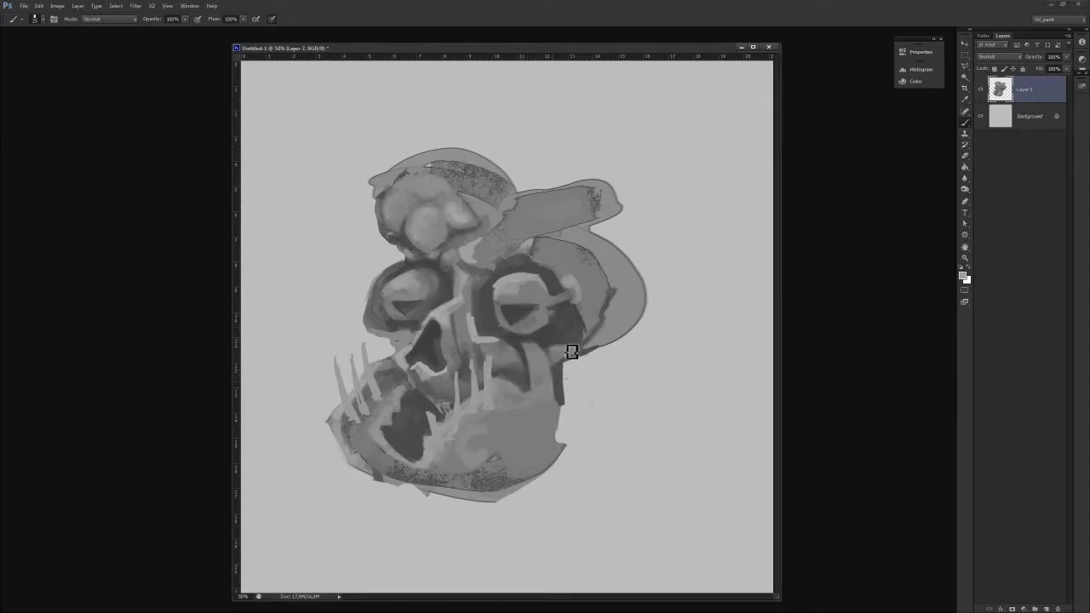
pyautogui.moveTo(521, 360)
pyautogui.mouseDown()
pyautogui.moveTo(475, 334)
pyautogui.moveTo(473, 308)
pyautogui.moveTo(467, 328)
pyautogui.moveTo(476, 341)
pyautogui.moveTo(478, 298)
pyautogui.moveTo(493, 332)
pyautogui.moveTo(477, 328)
pyautogui.moveTo(487, 340)
pyautogui.moveTo(480, 296)
pyautogui.moveTo(480, 322)
pyautogui.moveTo(489, 307)
pyautogui.moveTo(510, 342)
pyautogui.mouseUp()
# Blend the hard light fold at the right eye's inner corner into the cheek with sampled greys.
pyautogui.keyDown('alt'); pyautogui.click(481, 323); pyautogui.keyUp('alt')
pyautogui.keyDown('alt'); pyautogui.click(474, 309); pyautogui.keyUp('alt')
pyautogui.keyDown('alt'); pyautogui.click(477, 335); pyautogui.keyUp('alt')
pyautogui.keyDown('alt'); pyautogui.click(487, 315); pyautogui.keyUp('alt')
# Soften the dark rim above the right eye into the brow with a smaller brush.
pyautogui.press('[')
pyautogui.press('[')
pyautogui.press('[')
pyautogui.press('[')
pyautogui.press('[')
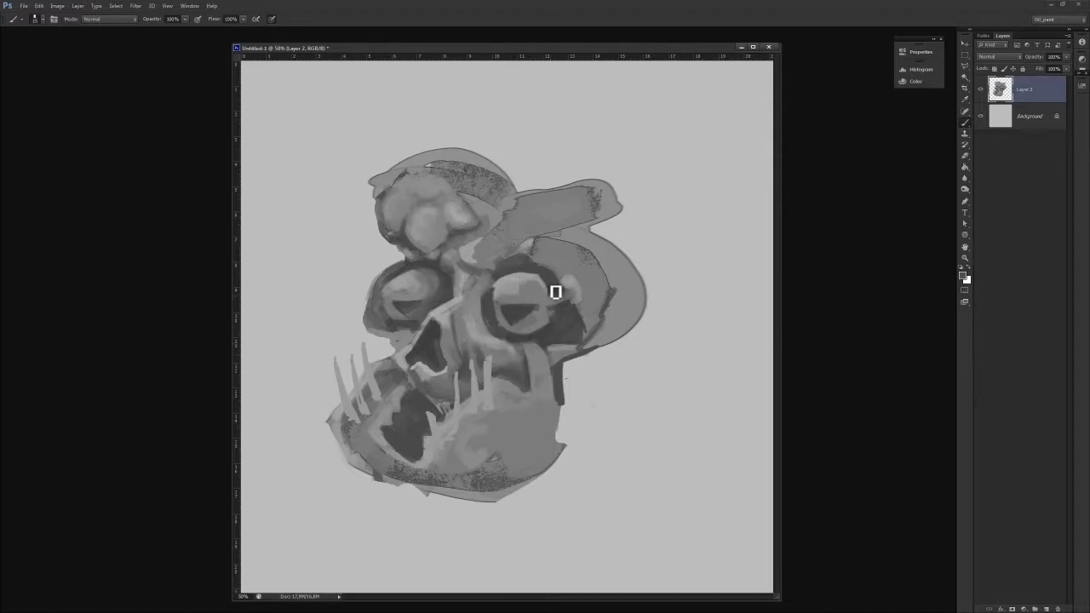
pyautogui.keyDown('alt'); pyautogui.click(496, 292); pyautogui.keyUp('alt')
pyautogui.moveTo(506, 282); pyautogui.dragTo(553, 272)
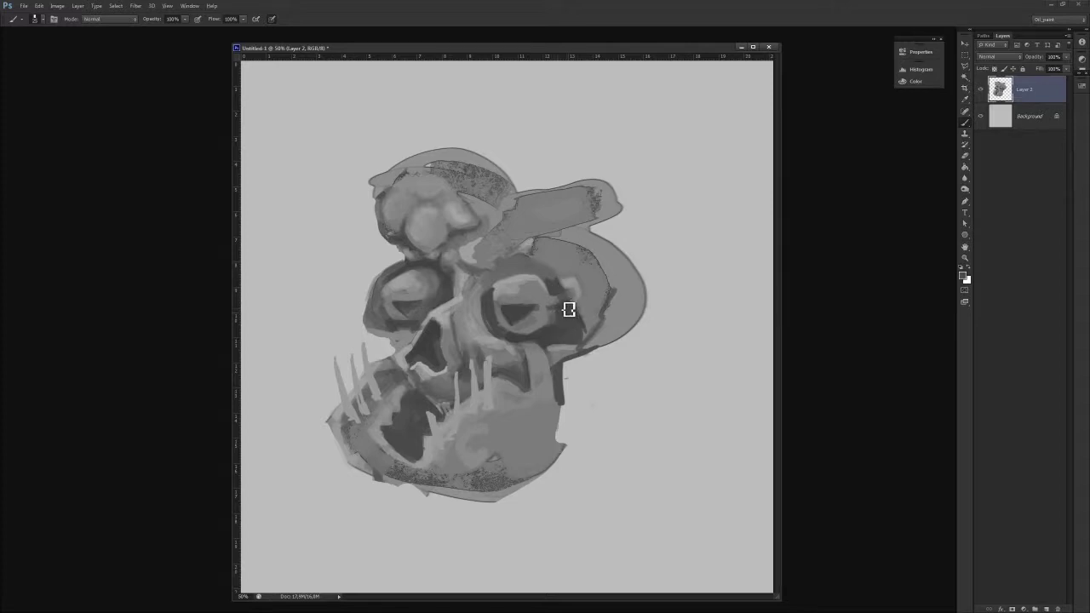
# Round out the right eyeball with sampled greys and reshape the dark ring along its outer side.
pyautogui.moveTo(566, 294)
pyautogui.mouseDown()
pyautogui.moveTo(549, 325)
pyautogui.moveTo(548, 295)
pyautogui.moveTo(580, 293)
pyautogui.moveTo(559, 344)
pyautogui.moveTo(568, 349)
pyautogui.moveTo(584, 322)
pyautogui.moveTo(579, 305)
pyautogui.moveTo(565, 349)
pyautogui.mouseUp()
pyautogui.keyDown('alt'); pyautogui.click(549, 326); pyautogui.keyUp('alt')
pyautogui.keyDown('alt'); pyautogui.click(521, 298); pyautogui.keyUp('alt')
pyautogui.moveTo(552, 298); pyautogui.dragTo(557, 316)
pyautogui.moveTo(503, 290)
pyautogui.mouseDown()
pyautogui.moveTo(508, 327)
pyautogui.moveTo(496, 310)
pyautogui.mouseUp()
pyautogui.hotkey('alt', 'w')
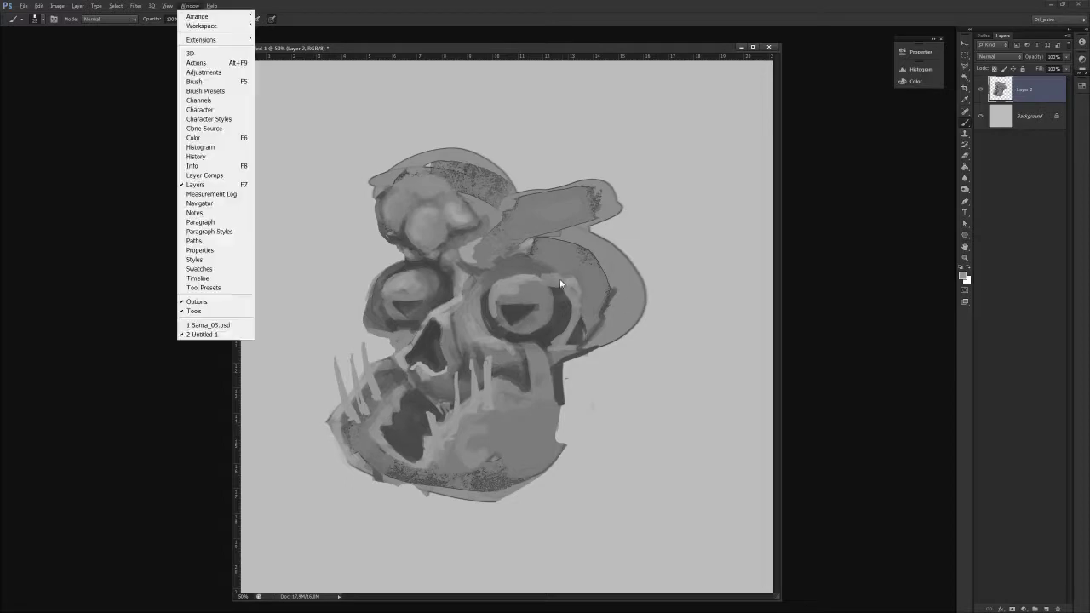
pyautogui.press('Escape')
# Fill the outer side of the right eye socket with light grey using a larger brush.
pyautogui.press(']')
pyautogui.press(']')
pyautogui.press(']')
pyautogui.moveTo(564, 281)
pyautogui.mouseDown()
pyautogui.moveTo(579, 282)
pyautogui.moveTo(594, 312)
pyautogui.moveTo(586, 334)
pyautogui.mouseUp()
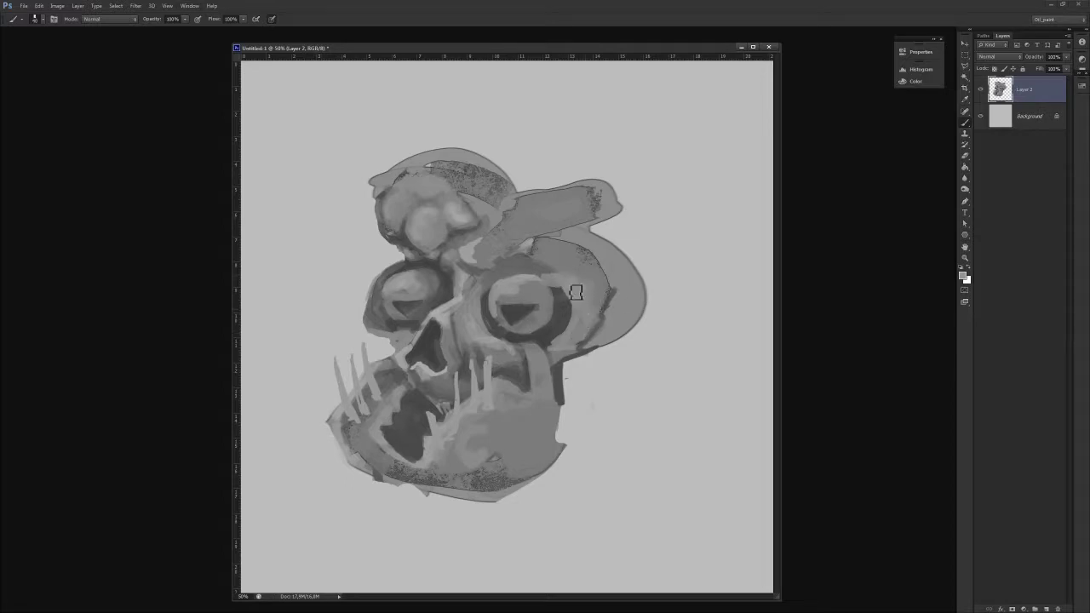
# Blend the cheekbone's lower edge outside the right eye with sampled greys.
pyautogui.keyDown('alt'); pyautogui.click(556, 354); pyautogui.keyUp('alt')
pyautogui.moveTo(557, 355); pyautogui.dragTo(593, 342)
pyautogui.keyDown('alt'); pyautogui.click(575, 348); pyautogui.keyUp('alt')
pyautogui.keyDown('alt'); pyautogui.click(572, 351); pyautogui.keyUp('alt')
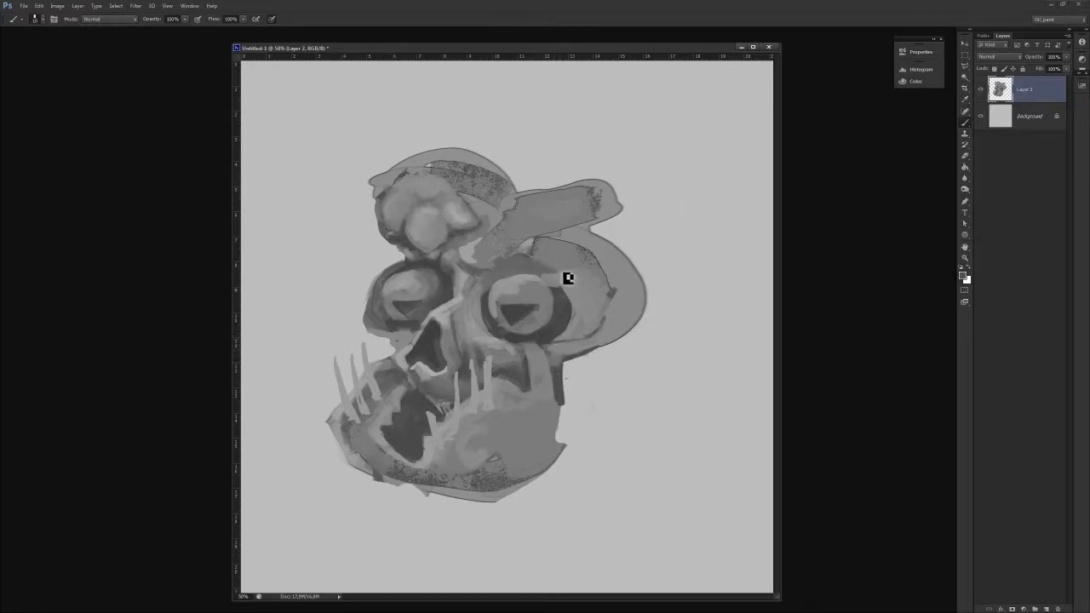
# Lighten the brow ridge arching around the right eye and shade the lower edge of the rear skull.
pyautogui.keyDown('alt'); pyautogui.click(533, 258); pyautogui.keyUp('alt')
pyautogui.moveTo(541, 252)
pyautogui.mouseDown()
pyautogui.moveTo(566, 254)
pyautogui.moveTo(572, 276)
pyautogui.moveTo(595, 269)
pyautogui.moveTo(615, 298)
pyautogui.mouseUp()
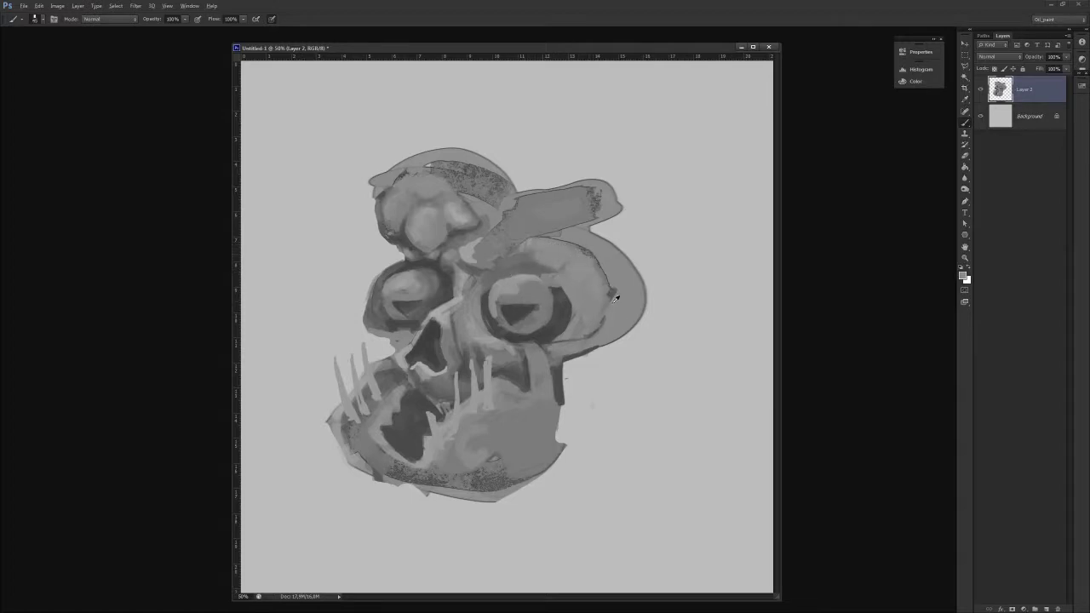
pyautogui.keyDown('alt'); pyautogui.click(562, 354); pyautogui.keyUp('alt')
pyautogui.moveTo(565, 350)
pyautogui.mouseDown()
pyautogui.moveTo(599, 346)
pyautogui.moveTo(623, 334)
pyautogui.mouseUp()
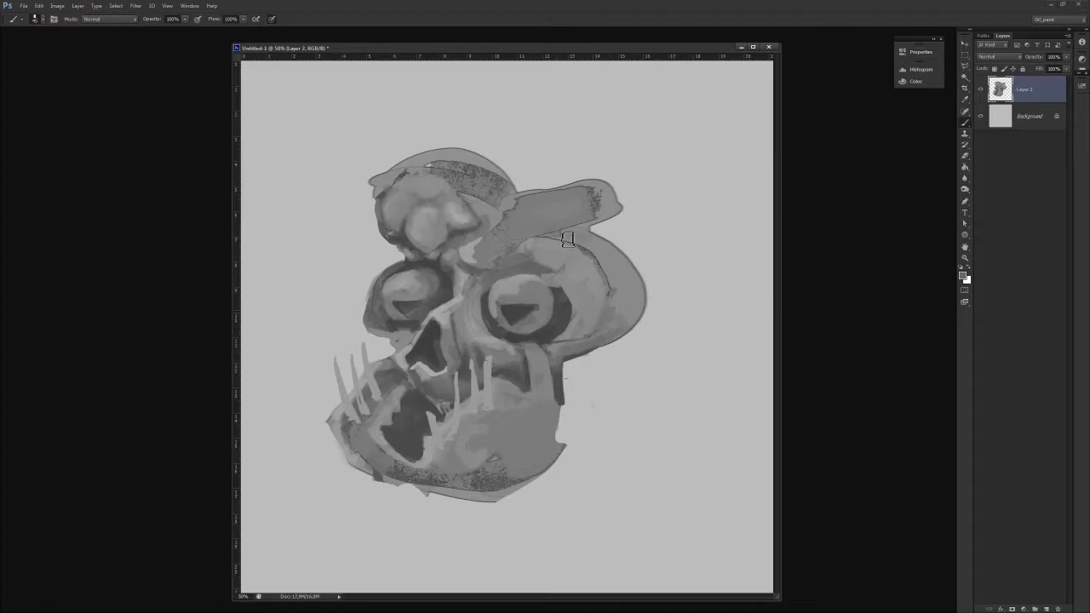
# Clean up the right brow ridge's upper edge and blend the bump above the nose into the head.
pyautogui.keyDown('alt'); pyautogui.click(544, 259); pyautogui.keyUp('alt')
pyautogui.moveTo(547, 242); pyautogui.dragTo(562, 242)
pyautogui.moveTo(478, 242); pyautogui.dragTo(497, 225)
pyautogui.keyDown('alt'); pyautogui.click(508, 223); pyautogui.keyUp('alt')
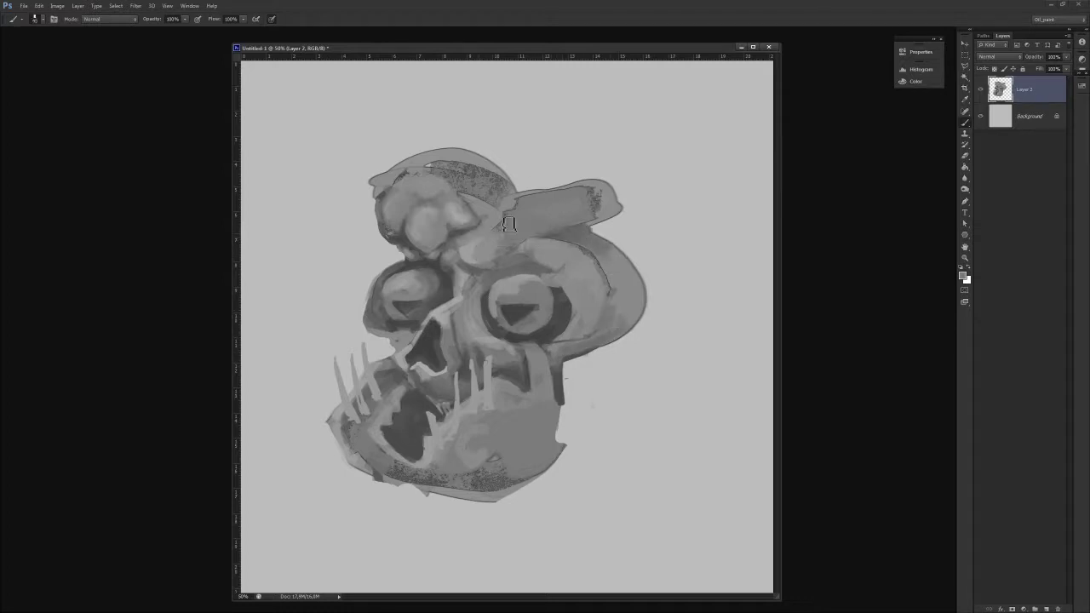
# Shade the crease between the nose bridge and the right eye with sampled greys.
pyautogui.keyDown('alt'); pyautogui.click(466, 304); pyautogui.keyUp('alt')
pyautogui.moveTo(464, 268)
pyautogui.mouseDown()
pyautogui.moveTo(467, 307)
pyautogui.moveTo(482, 288)
pyautogui.moveTo(475, 330)
pyautogui.mouseUp()
pyautogui.keyDown('alt'); pyautogui.click(470, 335); pyautogui.keyUp('alt')
pyautogui.keyDown('alt'); pyautogui.click(469, 316); pyautogui.keyUp('alt')
pyautogui.keyDown('alt'); pyautogui.click(473, 327); pyautogui.keyUp('alt')
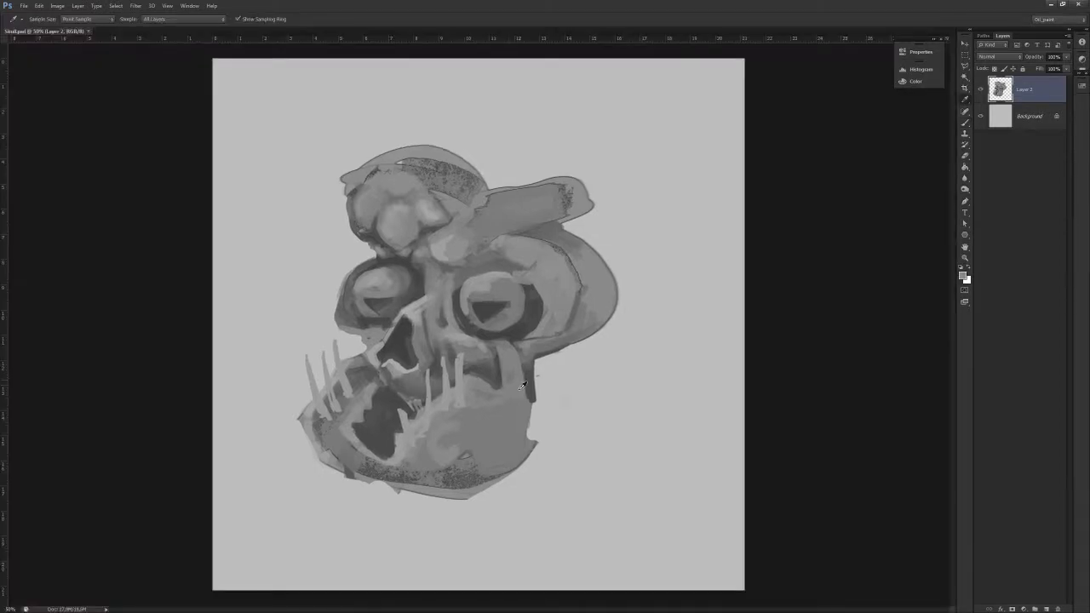
# Smooth the column joining cheek and jaw, and erase the rear of the lower jaw into an angular notch.
pyautogui.press('b')
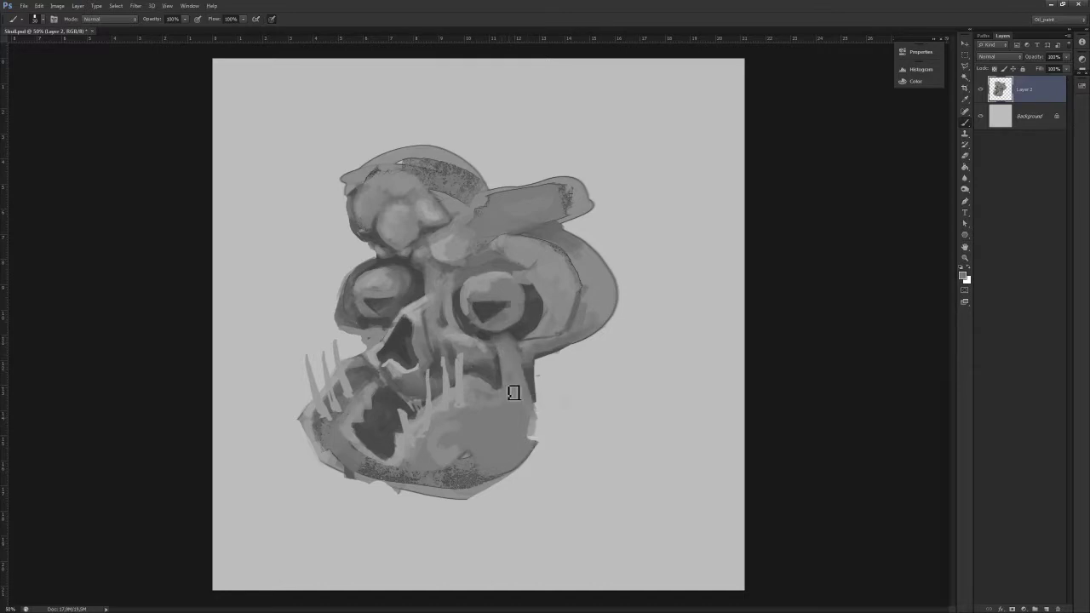
pyautogui.moveTo(496, 399); pyautogui.dragTo(515, 400)
pyautogui.press('e')
pyautogui.moveTo(454, 440)
pyautogui.mouseDown()
pyautogui.moveTo(469, 468)
pyautogui.moveTo(465, 439)
pyautogui.moveTo(528, 421)
pyautogui.moveTo(489, 430)
pyautogui.moveTo(477, 485)
pyautogui.moveTo(474, 438)
pyautogui.mouseUp()
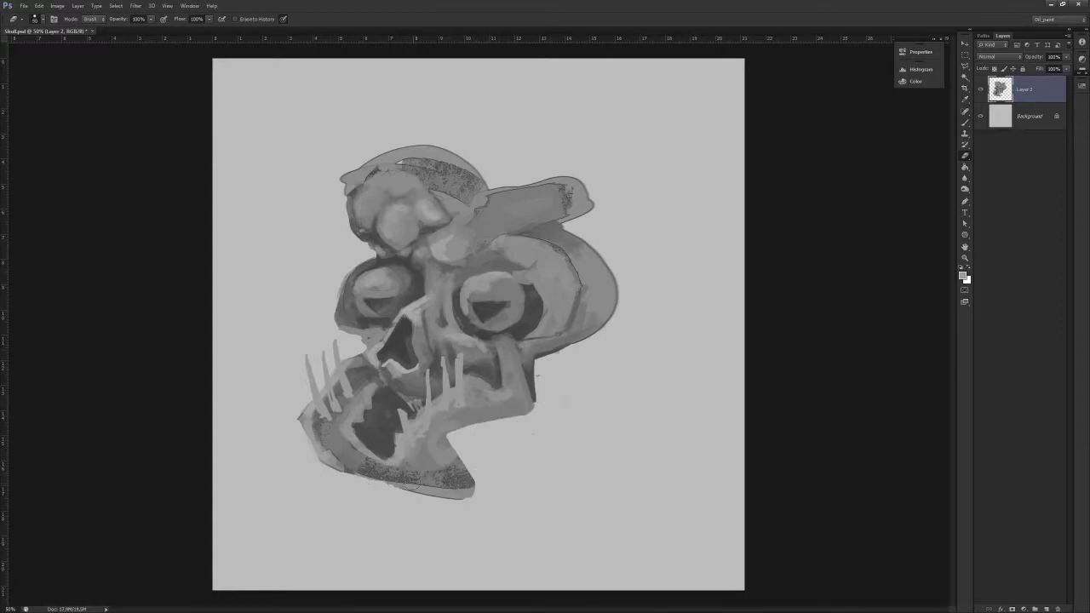
# Extend the chin downward into a point and erase the rear of the lower jaw and its far-left edge.
pyautogui.press('b')
pyautogui.moveTo(362, 467)
pyautogui.mouseDown()
pyautogui.moveTo(349, 479)
pyautogui.moveTo(417, 479)
pyautogui.moveTo(396, 508)
pyautogui.mouseUp()
pyautogui.press('e')
pyautogui.moveTo(443, 460); pyautogui.dragTo(474, 475)
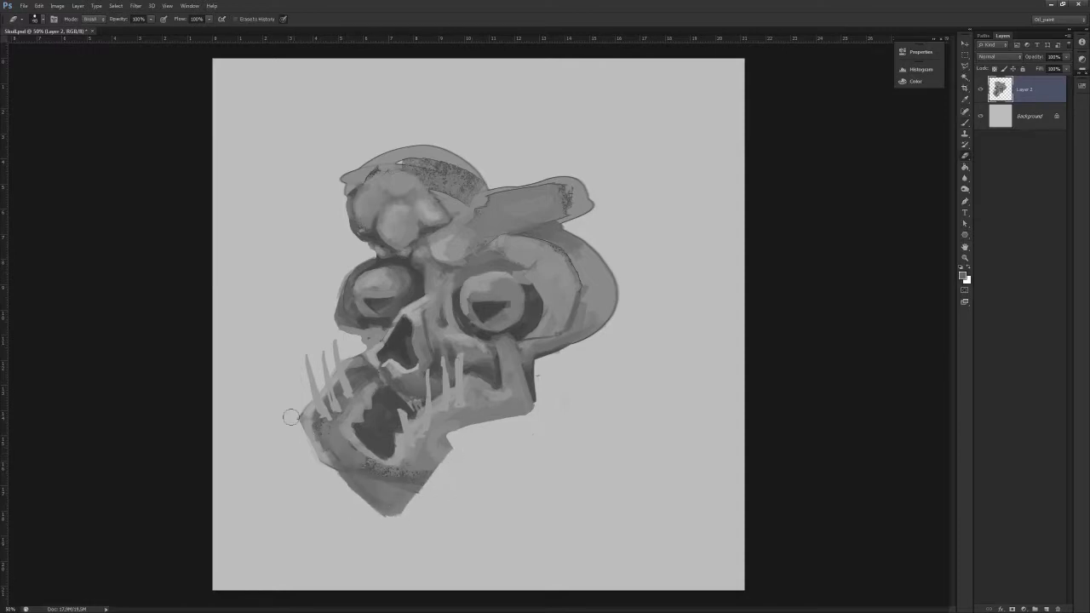
pyautogui.moveTo(290, 416); pyautogui.dragTo(302, 427)
pyautogui.press('b')
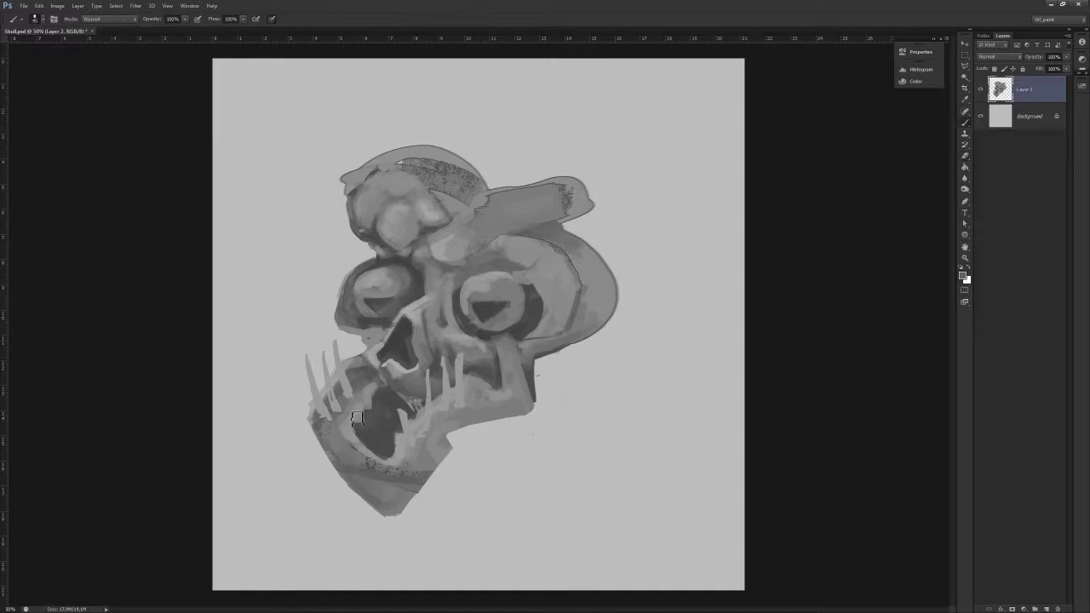
# Clean up the mouth cavity's left edge with dark grey and smooth the right eyeball with a sampled lighter tone.
pyautogui.moveTo(385, 398)
pyautogui.mouseDown()
pyautogui.moveTo(357, 420)
pyautogui.moveTo(388, 378)
pyautogui.moveTo(398, 387)
pyautogui.mouseUp()
pyautogui.keyDown('alt'); pyautogui.click(403, 388); pyautogui.keyUp('alt')
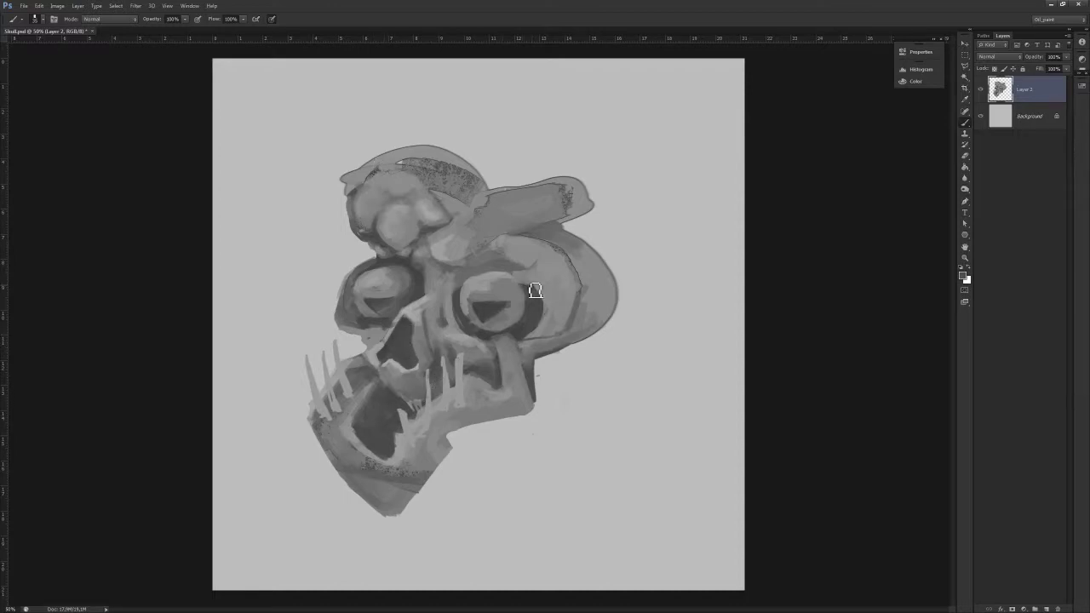
pyautogui.keyDown('alt'); pyautogui.click(482, 294); pyautogui.keyUp('alt')
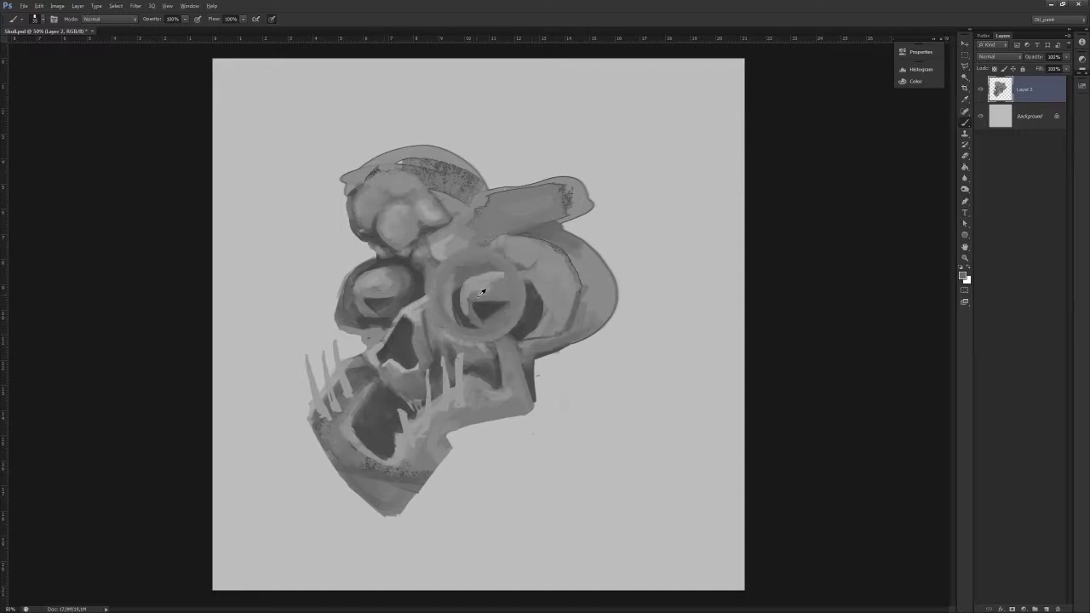
pyautogui.moveTo(492, 288); pyautogui.dragTo(481, 323)
pyautogui.keyDown('alt'); pyautogui.click(495, 277); pyautogui.keyUp('alt')
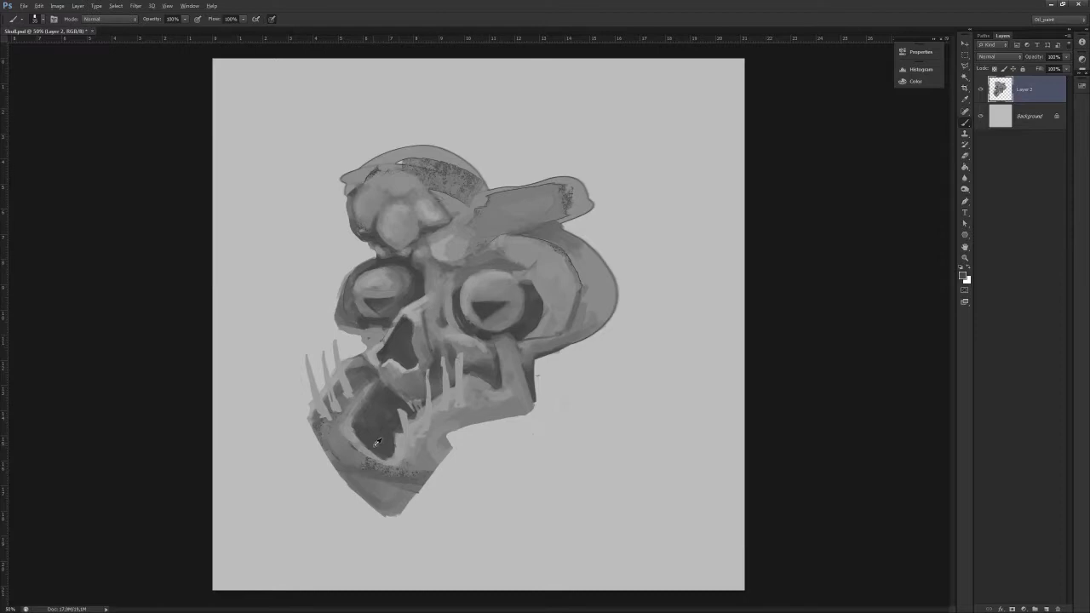
# Extend the mouth cavity down toward the chin and paint out the tall teeth below the right cheek.
pyautogui.moveTo(371, 441)
pyautogui.mouseDown()
pyautogui.moveTo(377, 460)
pyautogui.moveTo(397, 453)
pyautogui.moveTo(374, 453)
pyautogui.moveTo(395, 455)
pyautogui.moveTo(381, 487)
pyautogui.moveTo(365, 451)
pyautogui.moveTo(368, 487)
pyautogui.moveTo(397, 489)
pyautogui.moveTo(365, 506)
pyautogui.moveTo(380, 522)
pyautogui.moveTo(430, 463)
pyautogui.mouseUp()
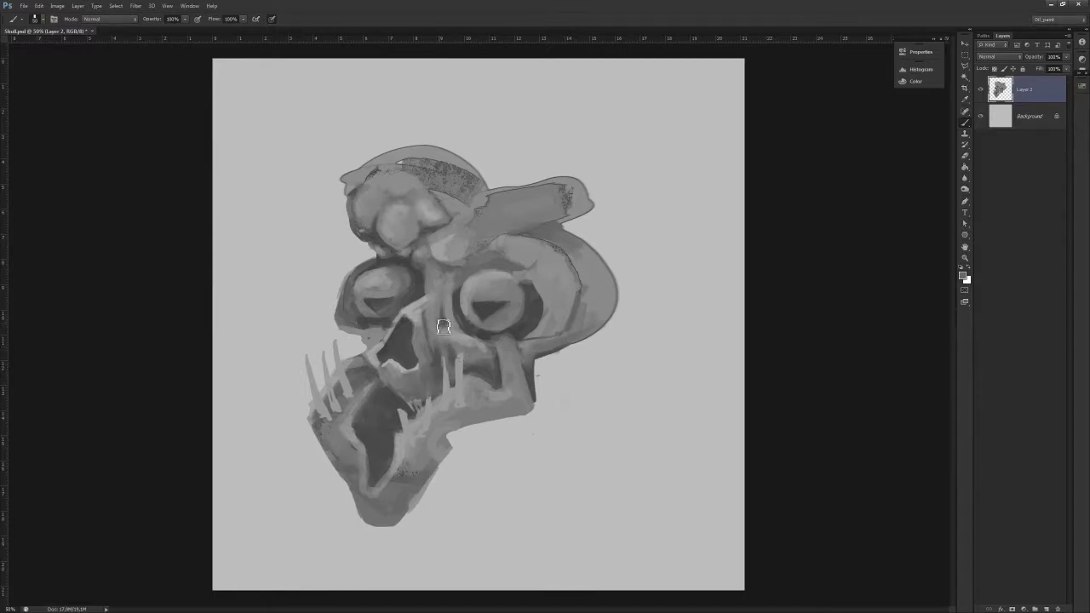
pyautogui.keyDown('alt'); pyautogui.click(443, 350); pyautogui.keyUp('alt')
pyautogui.moveTo(445, 354); pyautogui.dragTo(454, 381)
pyautogui.keyDown('alt'); pyautogui.click(460, 368); pyautogui.keyUp('alt')
pyautogui.moveTo(473, 374)
pyautogui.mouseDown()
pyautogui.moveTo(480, 362)
pyautogui.moveTo(497, 382)
pyautogui.mouseUp()
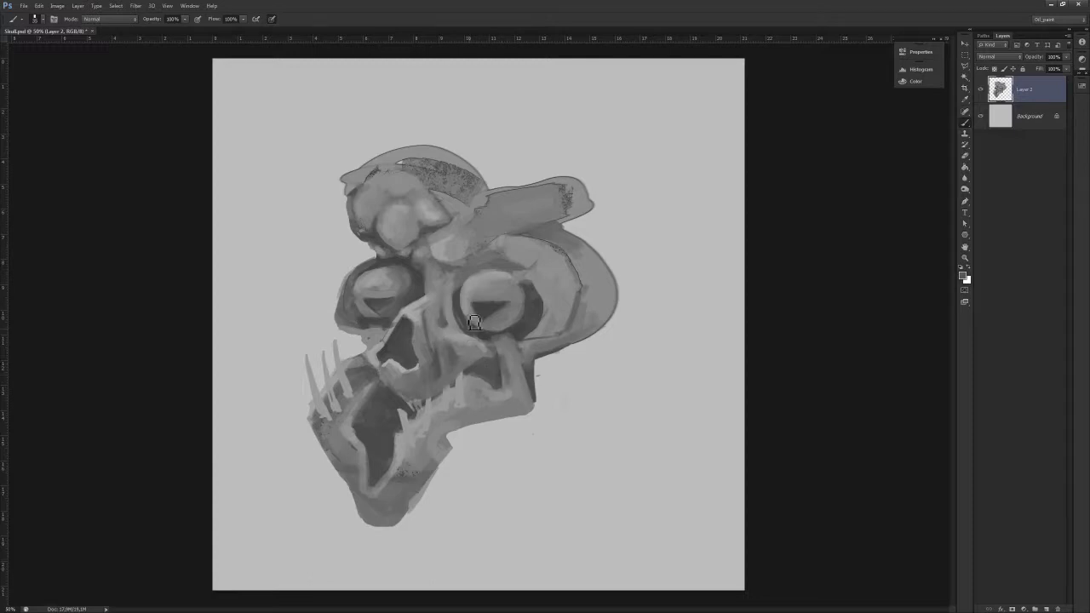
# Reshape the jaw's rear corner and repaint the right jaw arm as a smooth light form over the remaining teeth.
pyautogui.keyDown('alt'); pyautogui.click(516, 406); pyautogui.keyUp('alt')
pyautogui.press('e')
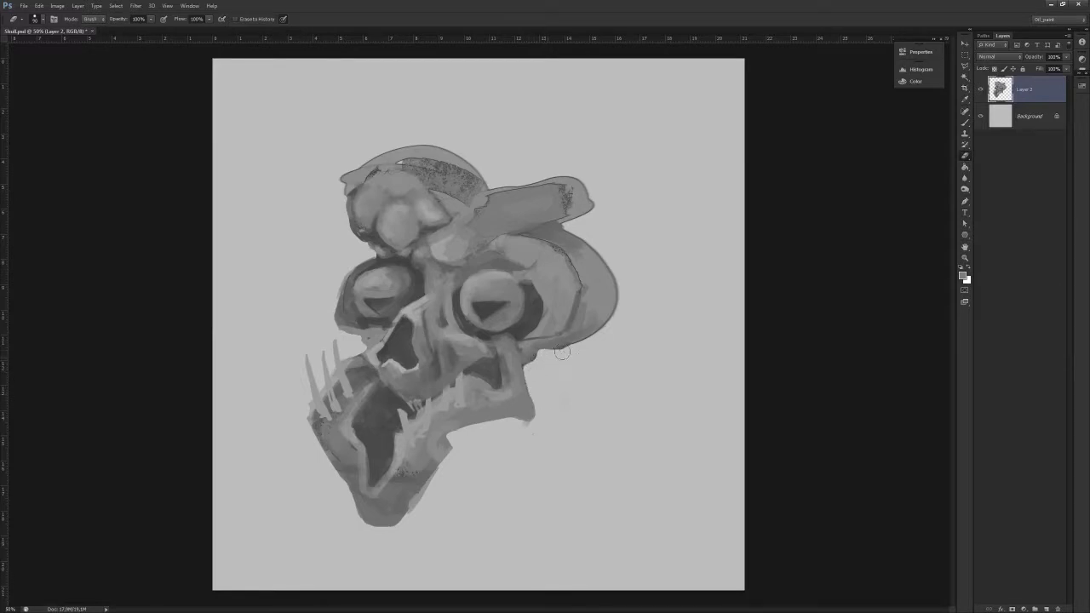
pyautogui.press('b')
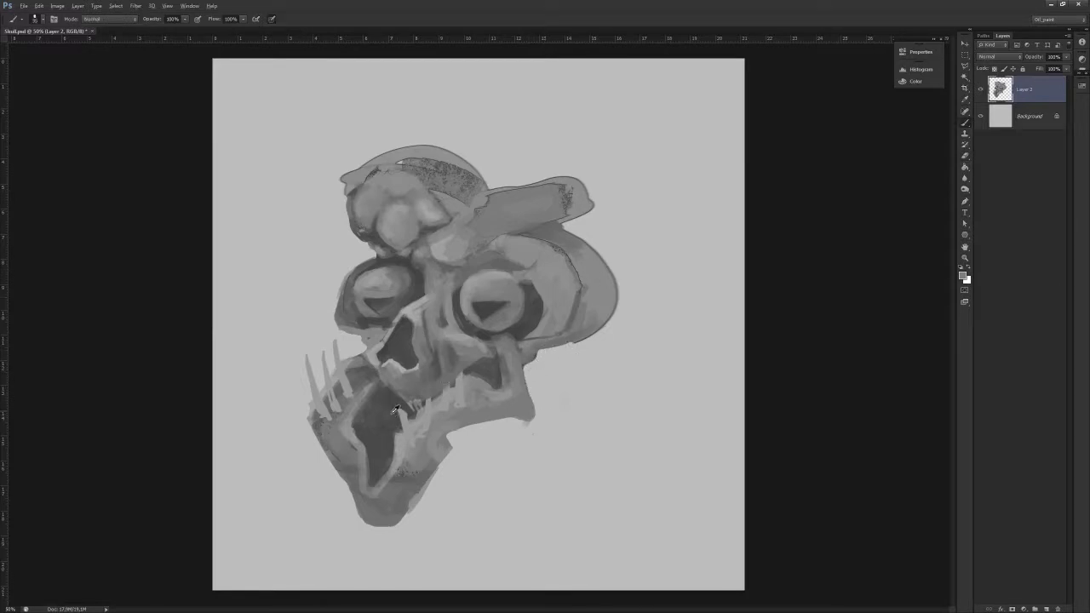
pyautogui.moveTo(455, 383)
pyautogui.mouseDown()
pyautogui.moveTo(413, 403)
pyautogui.moveTo(440, 404)
pyautogui.moveTo(473, 373)
pyautogui.mouseUp()
pyautogui.keyDown('alt'); pyautogui.click(417, 427); pyautogui.keyUp('alt')
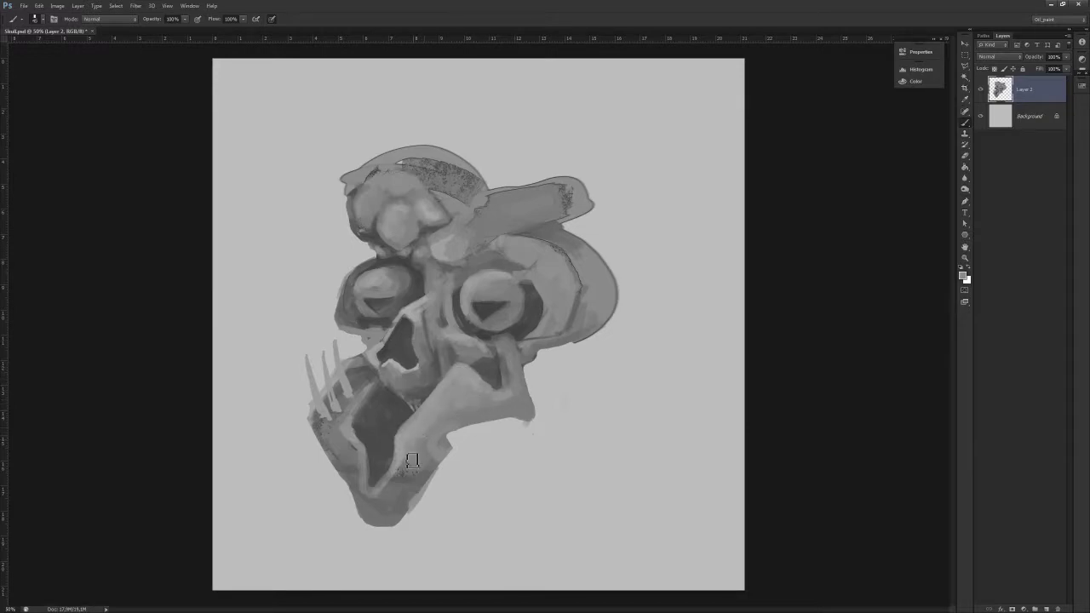
# Erase the teeth protruding beyond the left jaw and trim the right edge of the lower jaw.
pyautogui.press('e')
pyautogui.moveTo(337, 353)
pyautogui.mouseDown()
pyautogui.moveTo(307, 408)
pyautogui.moveTo(311, 354)
pyautogui.moveTo(352, 351)
pyautogui.moveTo(297, 413)
pyautogui.mouseUp()
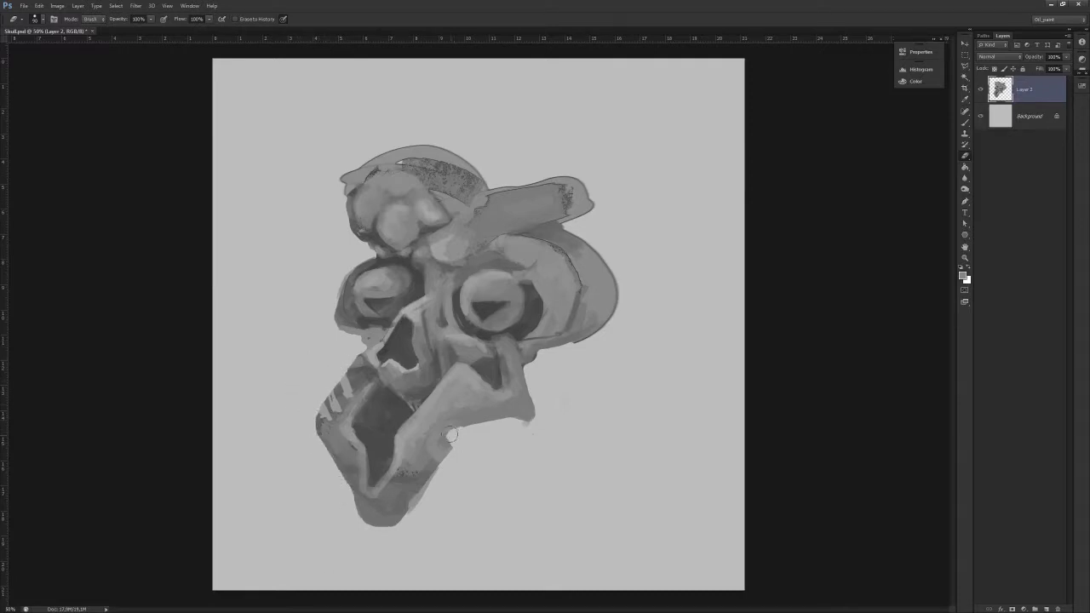
pyautogui.moveTo(451, 441); pyautogui.dragTo(381, 537)
pyautogui.press('b')
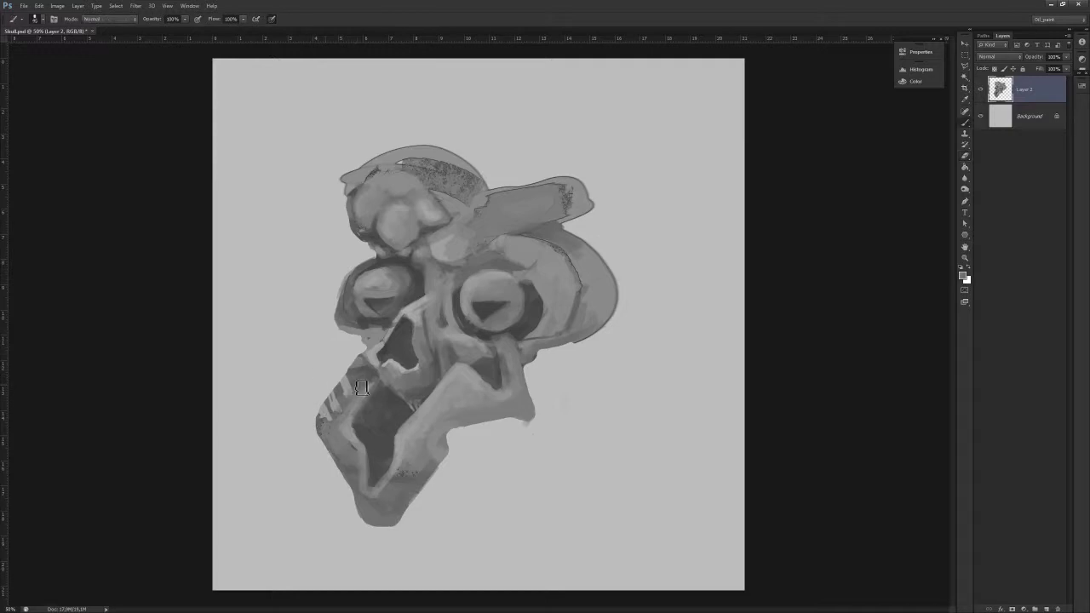
# Paint over the tooth remnants on the left jaw and erase its outer edge into an angular contour.
pyautogui.moveTo(351, 397)
pyautogui.mouseDown()
pyautogui.moveTo(326, 421)
pyautogui.moveTo(361, 382)
pyautogui.mouseUp()
pyautogui.moveTo(367, 380)
pyautogui.mouseDown()
pyautogui.moveTo(343, 429)
pyautogui.moveTo(327, 429)
pyautogui.mouseUp()
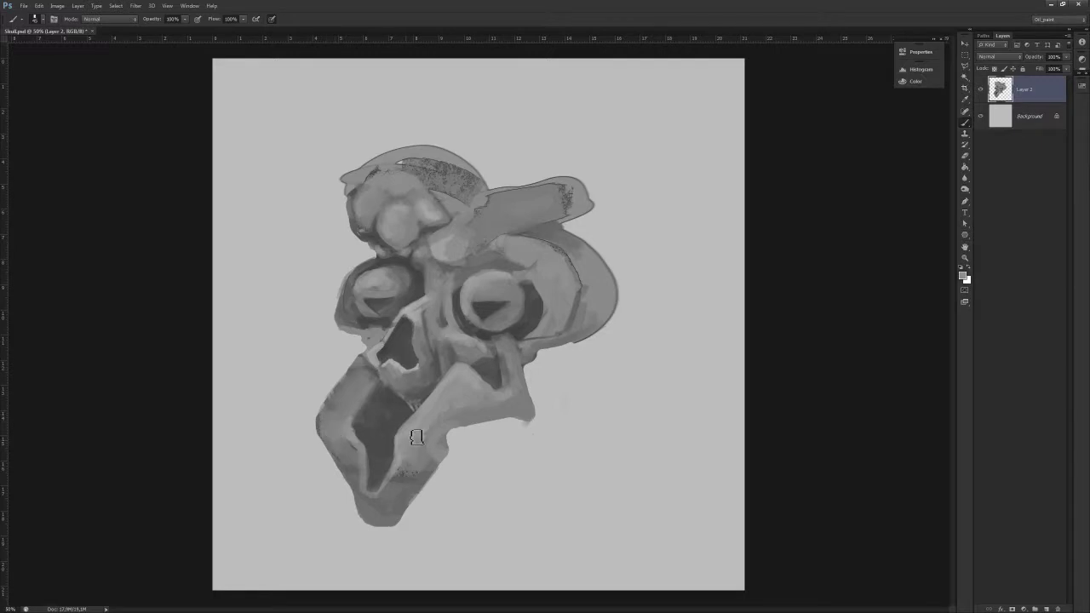
pyautogui.press('e')
pyautogui.moveTo(355, 346)
pyautogui.mouseDown()
pyautogui.moveTo(362, 354)
pyautogui.moveTo(298, 437)
pyautogui.mouseUp()
pyautogui.moveTo(352, 360); pyautogui.dragTo(309, 427)
pyautogui.press('b')
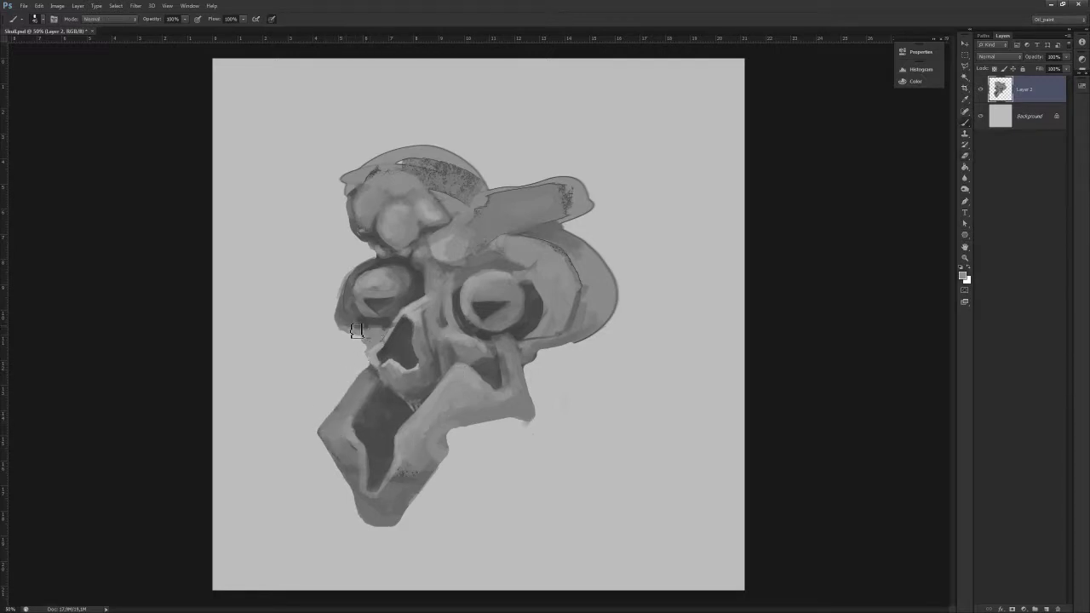
# Model the inside of the nasal cavity and its rim with sampled greys and a smaller brush.
pyautogui.keyDown('alt'); pyautogui.click(380, 340); pyautogui.keyUp('alt')
pyautogui.keyDown('alt'); pyautogui.click(368, 320); pyautogui.keyUp('alt')
pyautogui.keyDown('alt'); pyautogui.click(386, 302); pyautogui.keyUp('alt')
pyautogui.keyDown('alt'); pyautogui.click(393, 342); pyautogui.keyUp('alt')
pyautogui.press('[')
pyautogui.moveTo(380, 350)
pyautogui.mouseDown()
pyautogui.moveTo(406, 318)
pyautogui.moveTo(413, 358)
pyautogui.moveTo(408, 331)
pyautogui.mouseUp()
pyautogui.keyDown('alt'); pyautogui.click(402, 332); pyautogui.keyUp('alt')
pyautogui.keyDown('alt'); pyautogui.click(392, 347); pyautogui.keyUp('alt')
pyautogui.keyDown('alt'); pyautogui.click(405, 360); pyautogui.keyUp('alt')
pyautogui.keyDown('alt'); pyautogui.click(409, 367); pyautogui.keyUp('alt')
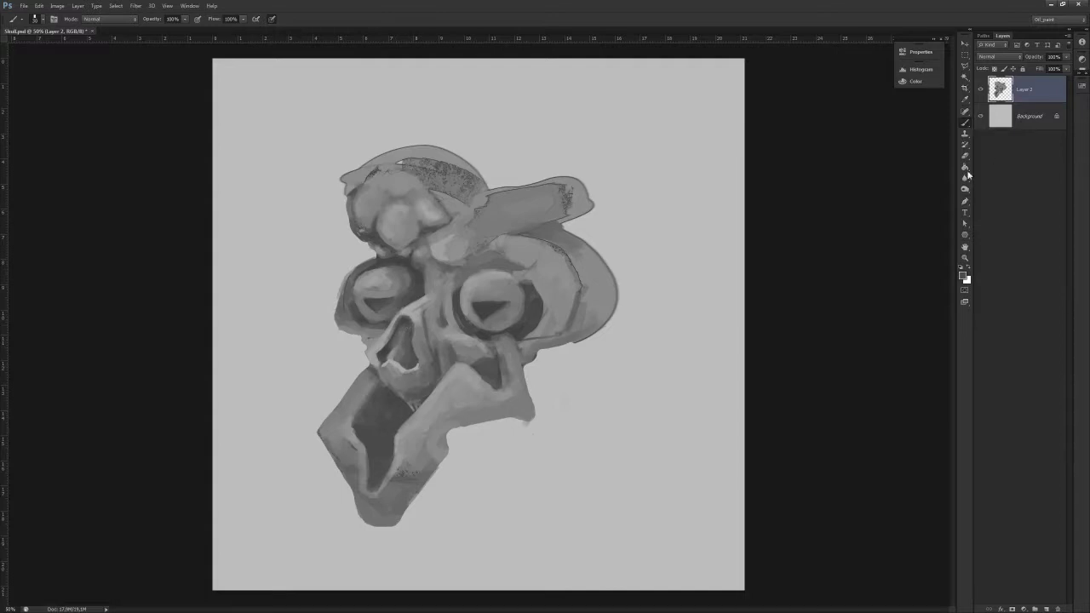
# Choose a darker foreground tone and deepen the shadows inside the nasal cavity.
pyautogui.click(963, 275)
pyautogui.click(996, 220)
pyautogui.moveTo(405, 337)
pyautogui.mouseDown()
pyautogui.moveTo(420, 369)
pyautogui.moveTo(409, 360)
pyautogui.moveTo(418, 370)
pyautogui.moveTo(418, 358)
pyautogui.mouseUp()
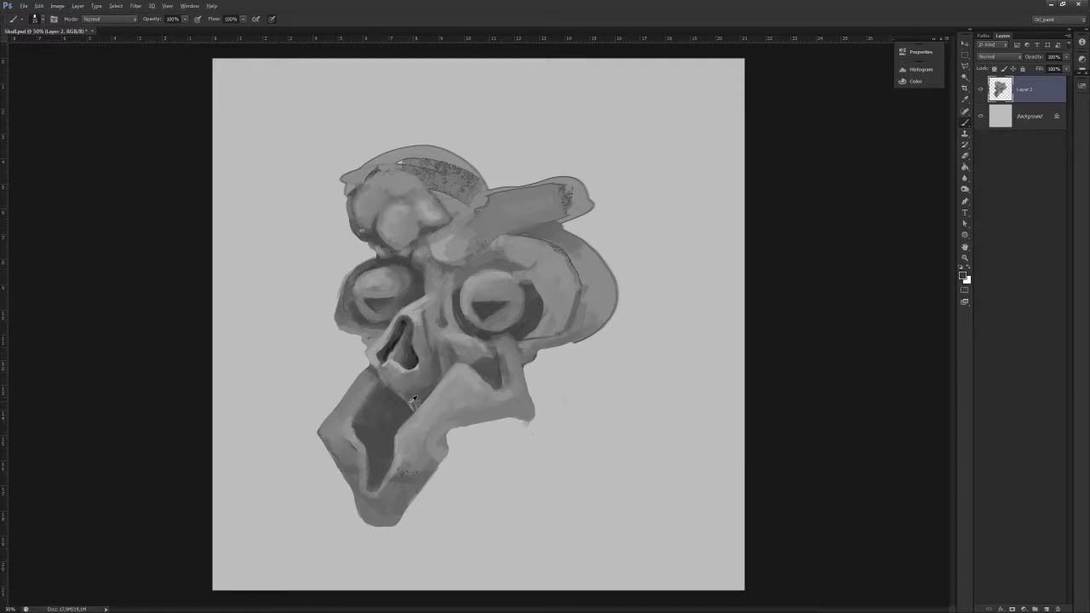
# Sketch a tall curved outline for the back of the head and block in a grey patch above the rear skull.
pyautogui.keyDown('alt'); pyautogui.click(432, 169); pyautogui.keyUp('alt')
pyautogui.moveTo(436, 165); pyautogui.dragTo(522, 116)
pyautogui.hotkey('ctrl', 'z')
pyautogui.moveTo(435, 162)
pyautogui.mouseDown()
pyautogui.moveTo(524, 127)
pyautogui.moveTo(618, 178)
pyautogui.moveTo(609, 212)
pyautogui.mouseUp()
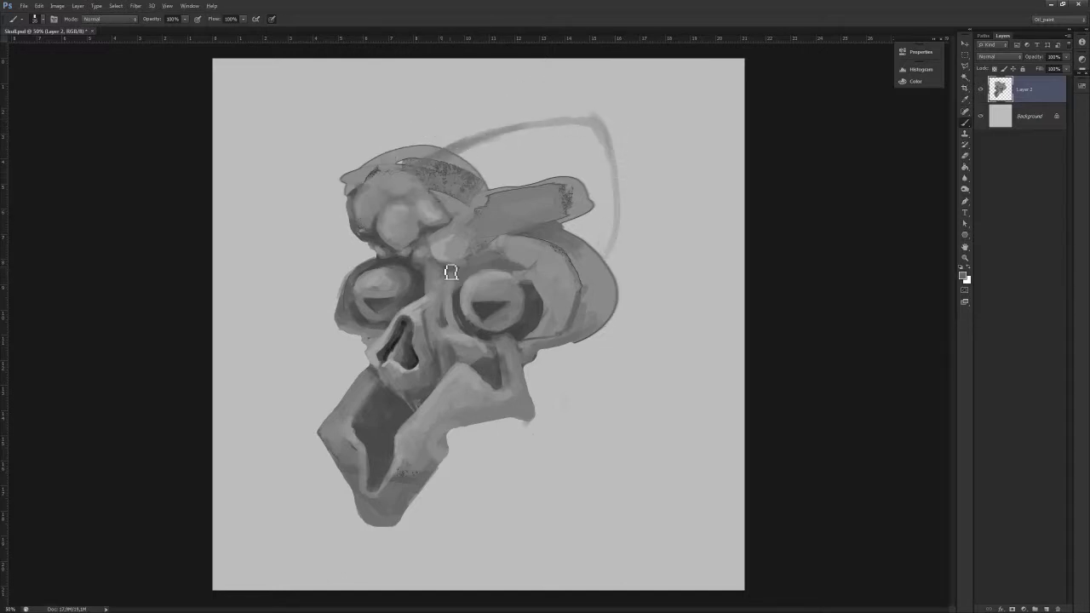
pyautogui.moveTo(449, 152); pyautogui.dragTo(558, 125)
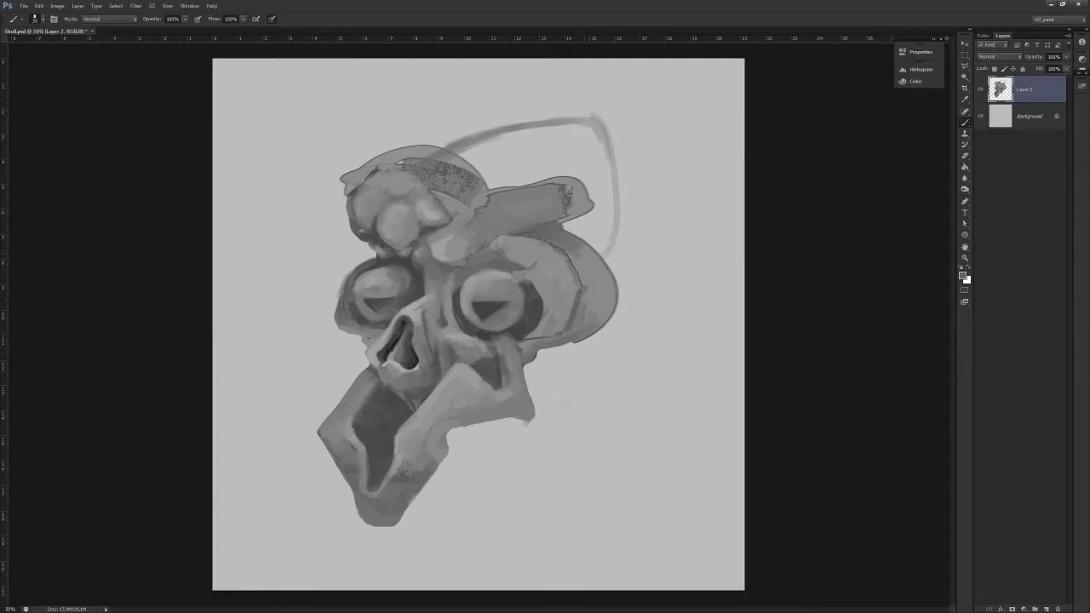
pyautogui.moveTo(560, 225)
pyautogui.mouseDown()
pyautogui.moveTo(605, 257)
pyautogui.moveTo(602, 241)
pyautogui.moveTo(571, 229)
pyautogui.moveTo(607, 217)
pyautogui.moveTo(569, 231)
pyautogui.mouseUp()
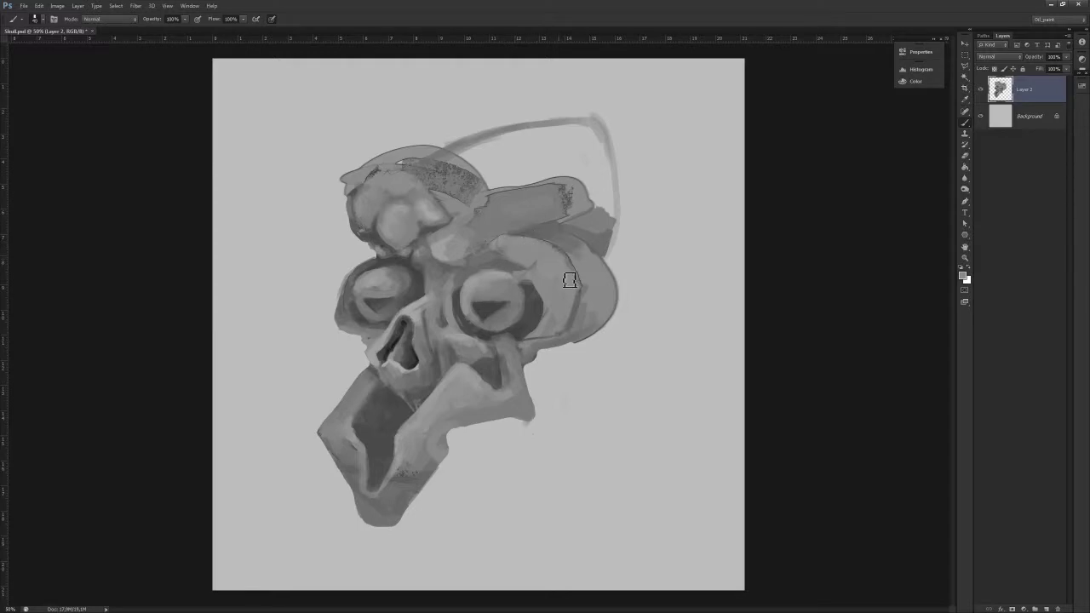
# Lighten and smooth the broad brow ridge around the right eye with a larger brush.
pyautogui.keyDown('alt'); pyautogui.click(554, 369); pyautogui.keyUp('alt')
pyautogui.press(']')
pyautogui.press(']')
pyautogui.moveTo(547, 249); pyautogui.dragTo(555, 268)
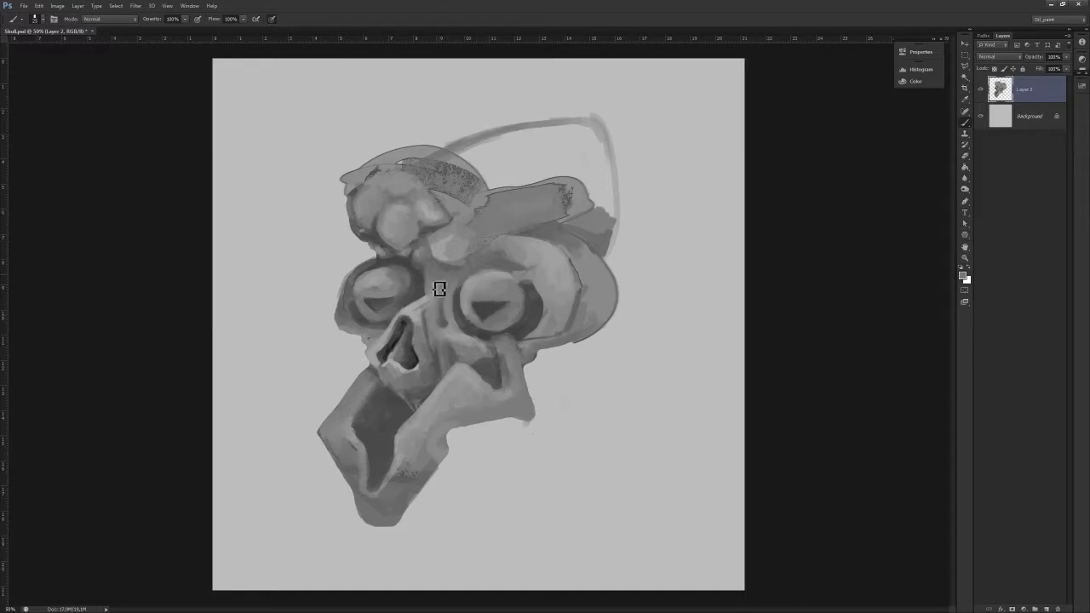
# Blend the nose bridge between the eyes and darken the socket ring around the right eyeball.
pyautogui.moveTo(444, 294); pyautogui.dragTo(424, 269)
pyautogui.keyDown('alt'); pyautogui.click(533, 291); pyautogui.keyUp('alt')
pyautogui.moveTo(520, 279)
pyautogui.mouseDown()
pyautogui.moveTo(549, 308)
pyautogui.moveTo(528, 330)
pyautogui.moveTo(541, 338)
pyautogui.moveTo(522, 344)
pyautogui.moveTo(547, 324)
pyautogui.mouseUp()
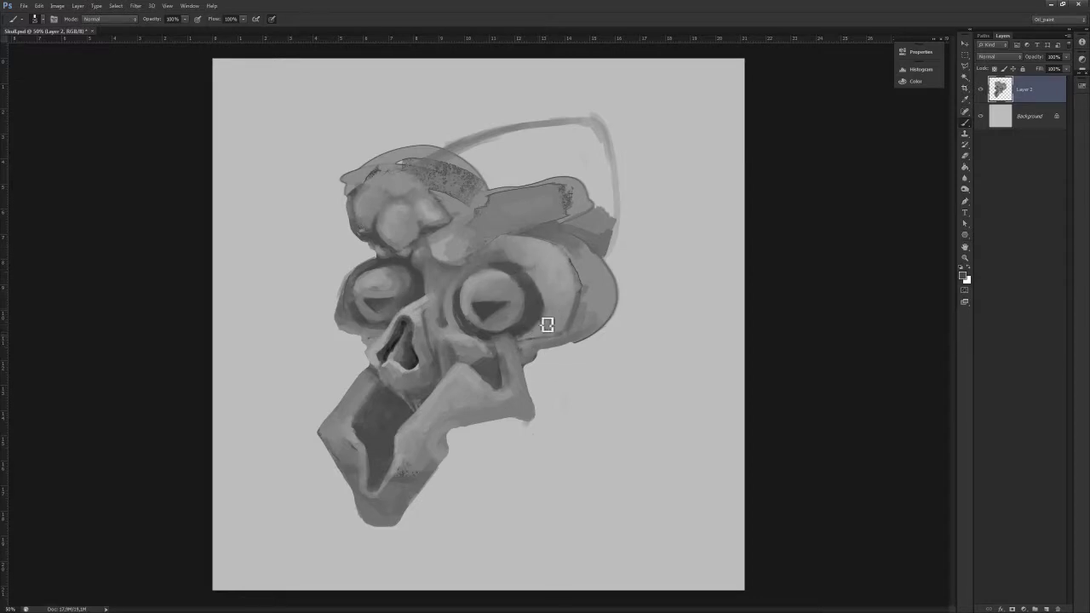
# Lighten the upper end of the column joining cheek and jaw so it overlaps the right eye socket.
pyautogui.keyDown('alt'); pyautogui.click(506, 346); pyautogui.keyUp('alt')
pyautogui.moveTo(506, 338); pyautogui.dragTo(513, 346)
pyautogui.keyDown('alt'); pyautogui.click(512, 338); pyautogui.keyUp('alt')
pyautogui.keyDown('alt'); pyautogui.click(515, 379); pyautogui.keyUp('alt')
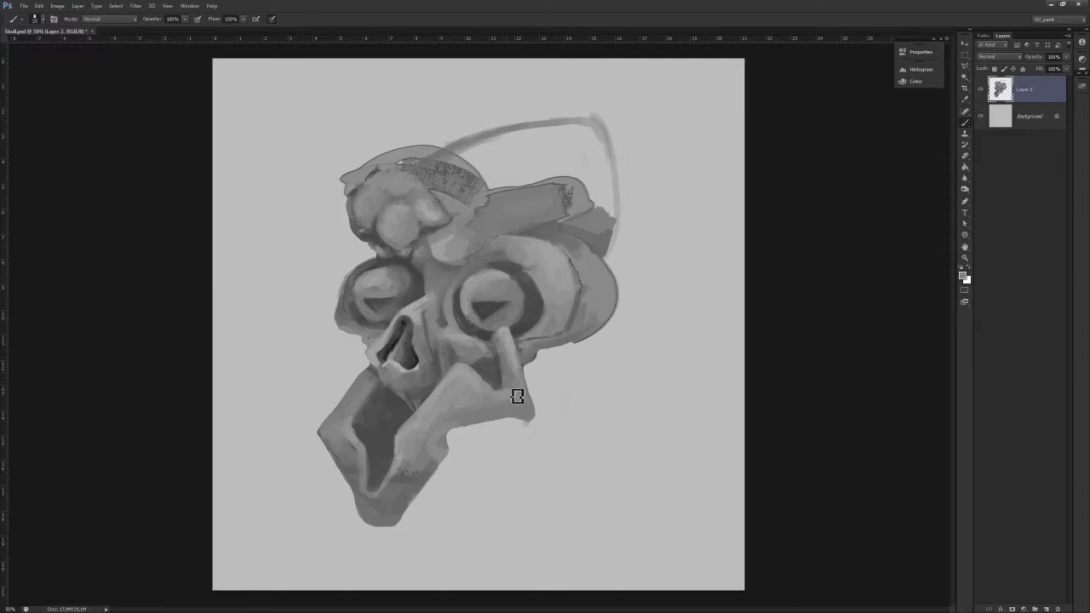
# Highlight the lower corner of the hollow between cheek and jaw and refine the surrounding shading with sampled greys.
pyautogui.keyDown('alt'); pyautogui.click(554, 395); pyautogui.keyUp('alt')
pyautogui.moveTo(501, 400); pyautogui.dragTo(481, 370)
pyautogui.keyDown('alt'); pyautogui.click(499, 379); pyautogui.keyUp('alt')
pyautogui.keyDown('alt'); pyautogui.click(477, 370); pyautogui.keyUp('alt')
pyautogui.keyDown('alt'); pyautogui.click(468, 354); pyautogui.keyUp('alt')
pyautogui.keyDown('alt'); pyautogui.click(432, 291); pyautogui.keyUp('alt')
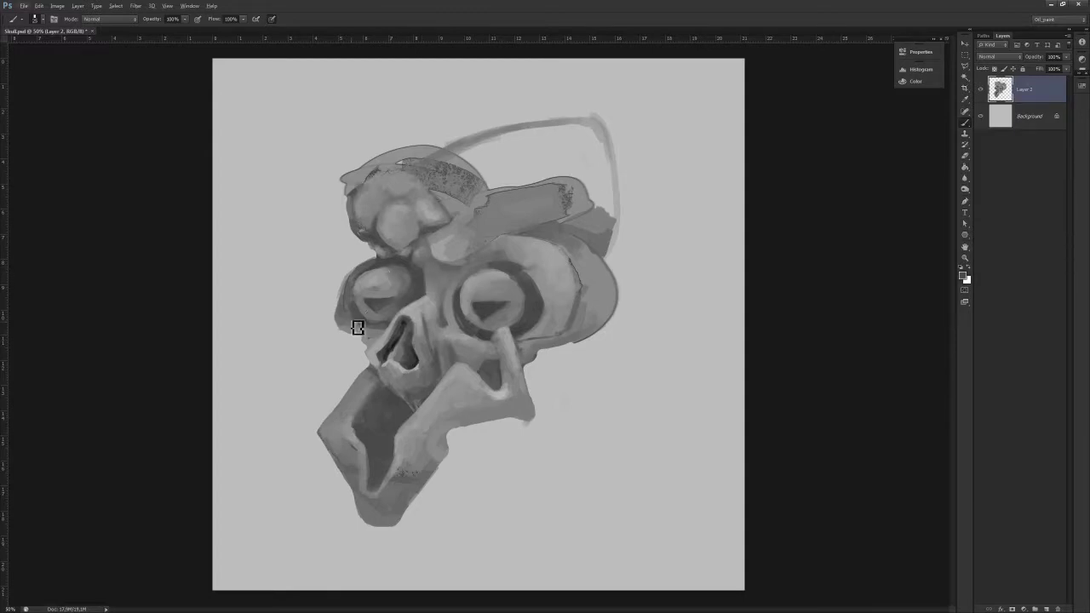
# Erase the outer edge of the left eye socket and the stray paint between it and the nose.
pyautogui.press('e')
pyautogui.moveTo(341, 329); pyautogui.dragTo(347, 301)
pyautogui.moveTo(367, 262); pyautogui.dragTo(340, 304)
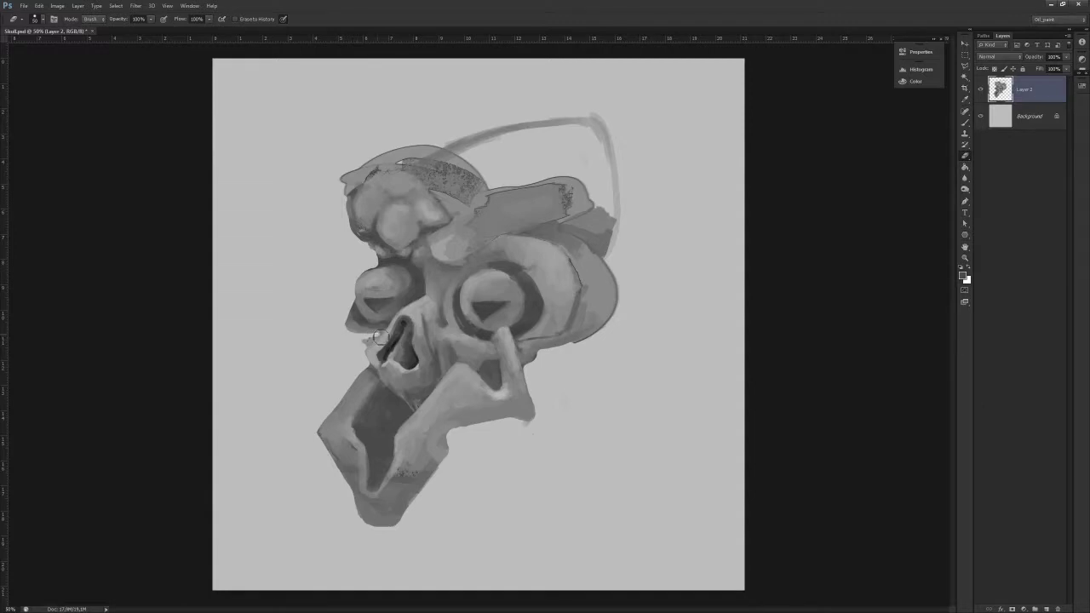
pyautogui.press('b')
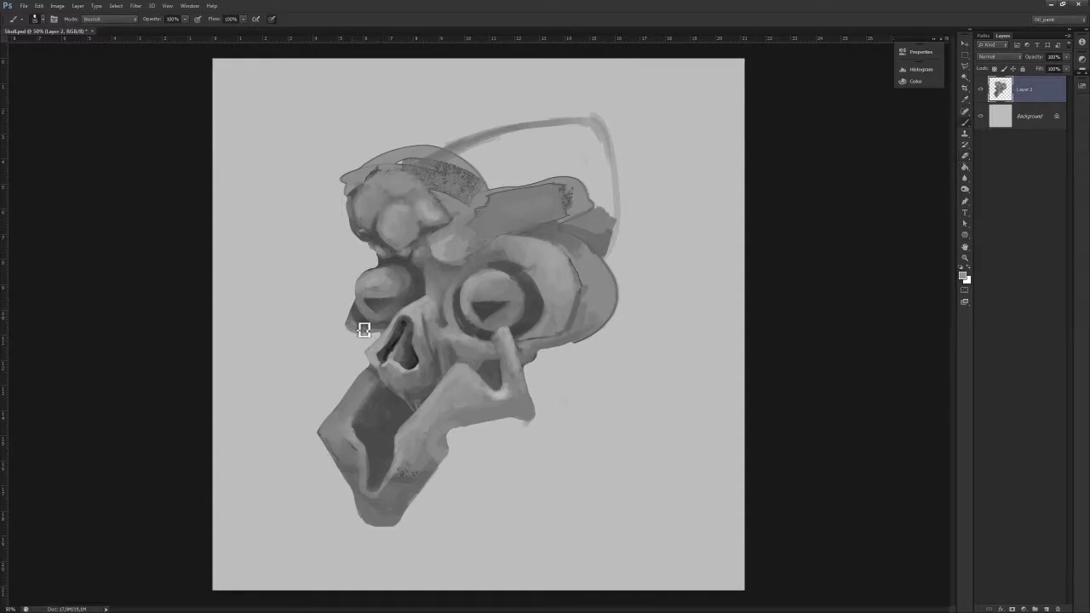
# Paint a light lower rim and dark recess on the left eye socket.
pyautogui.keyDown('alt'); pyautogui.click(353, 328); pyautogui.keyUp('alt')
pyautogui.moveTo(377, 332)
pyautogui.mouseDown()
pyautogui.moveTo(397, 353)
pyautogui.moveTo(390, 360)
pyautogui.moveTo(366, 318)
pyautogui.mouseUp()
pyautogui.keyDown('alt'); pyautogui.click(368, 325); pyautogui.keyUp('alt')
pyautogui.keyDown('alt'); pyautogui.click(397, 352); pyautogui.keyUp('alt')
# Paint a light cheekbone rim along the lower edge of the right eye socket.
pyautogui.keyDown('alt'); pyautogui.click(457, 308); pyautogui.keyUp('alt')
pyautogui.moveTo(457, 307)
pyautogui.mouseDown()
pyautogui.moveTo(472, 345)
pyautogui.moveTo(494, 348)
pyautogui.mouseUp()
pyautogui.keyDown('alt'); pyautogui.click(482, 342); pyautogui.keyUp('alt')
pyautogui.keyDown('alt'); pyautogui.click(502, 391); pyautogui.keyUp('alt')
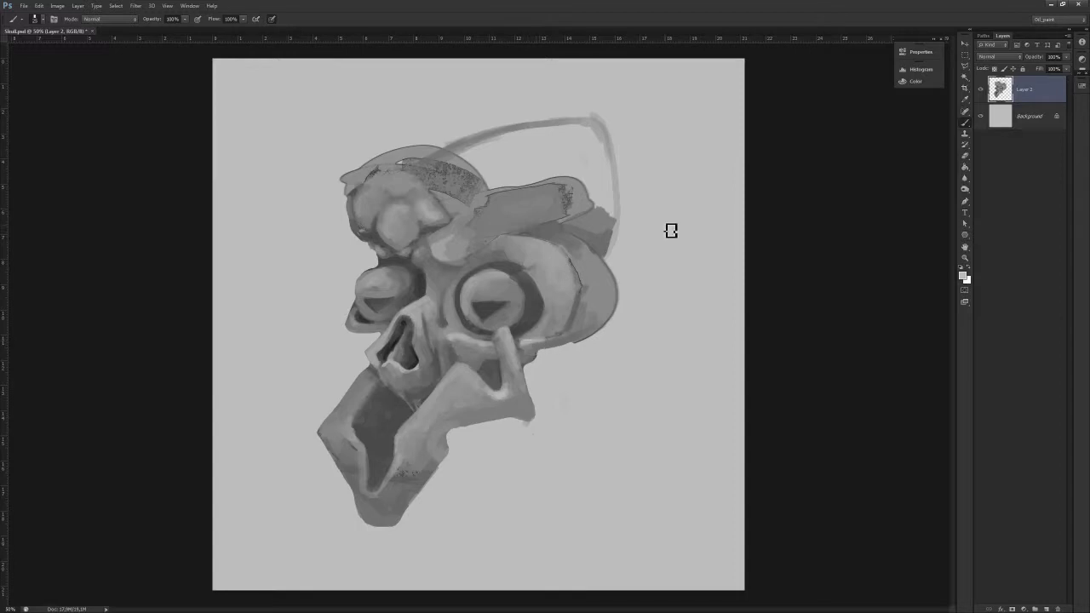
# Reshape the creases between the nose and the right cheek with sampled light and dark greys.
pyautogui.moveTo(443, 291)
pyautogui.mouseDown()
pyautogui.moveTo(434, 351)
pyautogui.moveTo(447, 376)
pyautogui.mouseUp()
pyautogui.keyDown('alt'); pyautogui.click(436, 311); pyautogui.keyUp('alt')
pyautogui.keyDown('alt'); pyautogui.click(435, 350); pyautogui.keyUp('alt')
pyautogui.keyDown('alt'); pyautogui.click(443, 379); pyautogui.keyUp('alt')
pyautogui.keyDown('alt'); pyautogui.click(437, 347); pyautogui.keyUp('alt')
pyautogui.keyDown('alt'); pyautogui.click(464, 323); pyautogui.keyUp('alt')
# Detail the thin dark cracks on the nose bridge beside the right eye using a smaller brush.
pyautogui.press('[')
pyautogui.press('[')
pyautogui.keyDown('alt'); pyautogui.click(422, 316); pyautogui.keyUp('alt')
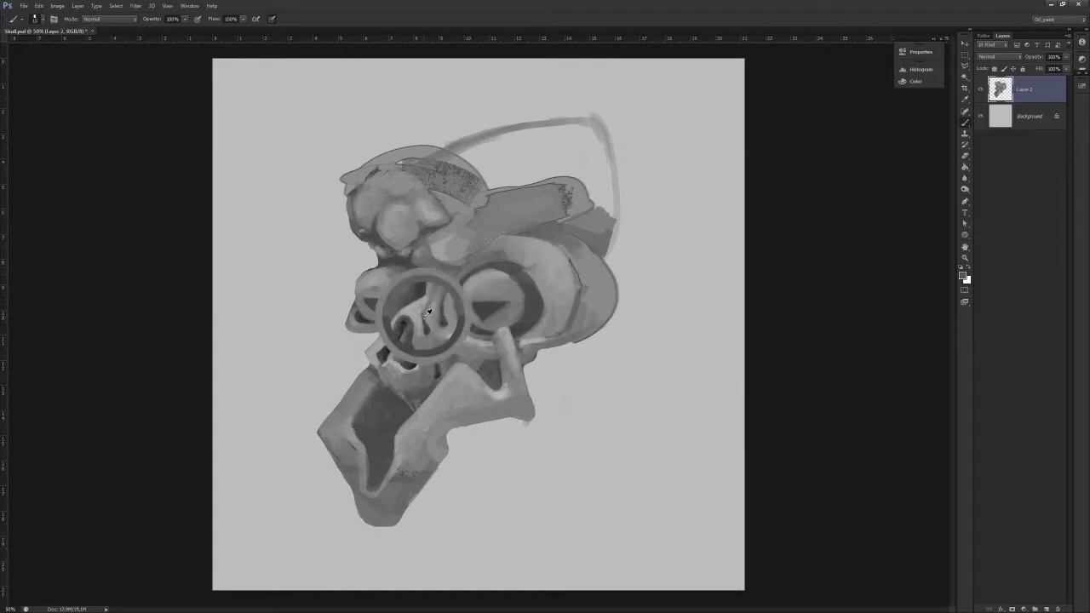
pyautogui.keyDown('alt'); pyautogui.click(431, 302); pyautogui.keyUp('alt')
pyautogui.keyDown('alt'); pyautogui.click(440, 313); pyautogui.keyUp('alt')
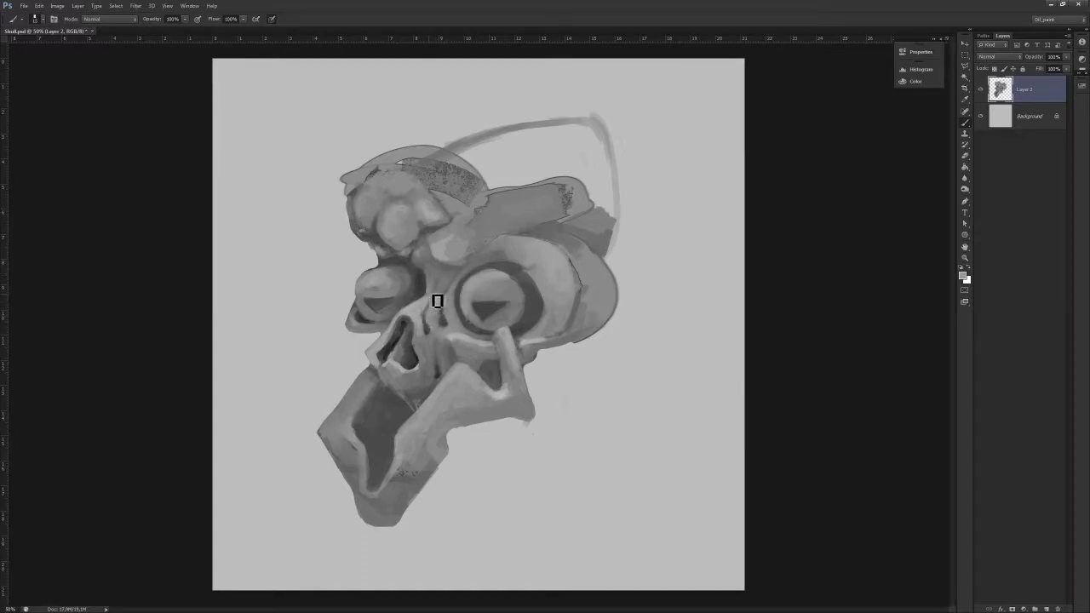
pyautogui.keyDown('alt'); pyautogui.click(442, 324); pyautogui.keyUp('alt')
pyautogui.keyDown('alt'); pyautogui.click(440, 289); pyautogui.keyUp('alt')
pyautogui.keyDown('alt'); pyautogui.click(443, 294); pyautogui.keyUp('alt')
# Refine the side of the nose and the dark crease beside the upper jaw with sampled greys.
pyautogui.keyDown('alt'); pyautogui.click(424, 337); pyautogui.keyUp('alt')
pyautogui.keyDown('alt'); pyautogui.click(423, 350); pyautogui.keyUp('alt')
pyautogui.keyDown('alt'); pyautogui.click(424, 348); pyautogui.keyUp('alt')
pyautogui.moveTo(412, 378)
pyautogui.mouseDown()
pyautogui.moveTo(382, 347)
pyautogui.moveTo(440, 353)
pyautogui.mouseUp()
pyautogui.press('[')
pyautogui.keyDown('alt'); pyautogui.click(442, 368); pyautogui.keyUp('alt')
pyautogui.keyDown('alt'); pyautogui.click(440, 357); pyautogui.keyUp('alt')
# Enlarge the view of the skull, open a second window of the same document, and float and resize it.
pyautogui.hotkey('ctrl', '+')
pyautogui.hotkey('ctrl', '+')
pyautogui.hotkey('ctrl', '-')
pyautogui.click(138, 6)
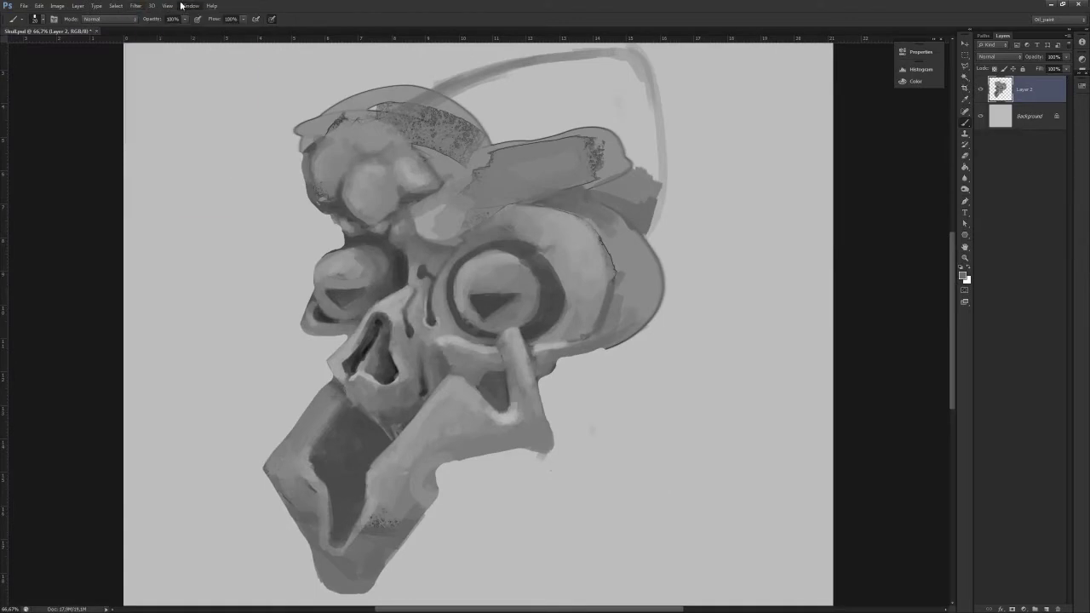
pyautogui.moveTo(185, 6)
pyautogui.click(302, 199)
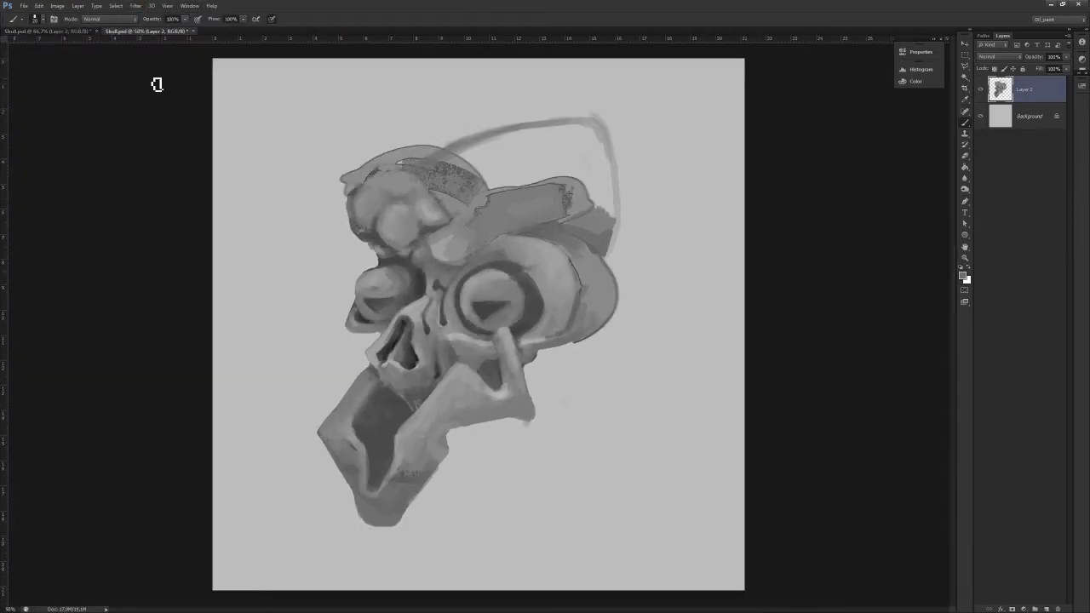
pyautogui.moveTo(149, 33); pyautogui.dragTo(146, 93)
pyautogui.moveTo(619, 81); pyautogui.dragTo(274, 48)
# Float the original window beside the new one and shrink the new window into a small overview at 25% zoom.
pyautogui.moveTo(76, 31); pyautogui.dragTo(339, 52)
pyautogui.moveTo(191, 47); pyautogui.dragTo(187, 35)
pyautogui.moveTo(313, 346); pyautogui.dragTo(256, 292)
pyautogui.hotkey('ctrl', '-')
pyautogui.hotkey('ctrl', '-')
pyautogui.hotkey('ctrl', '-')
pyautogui.hotkey('ctrl', '+')
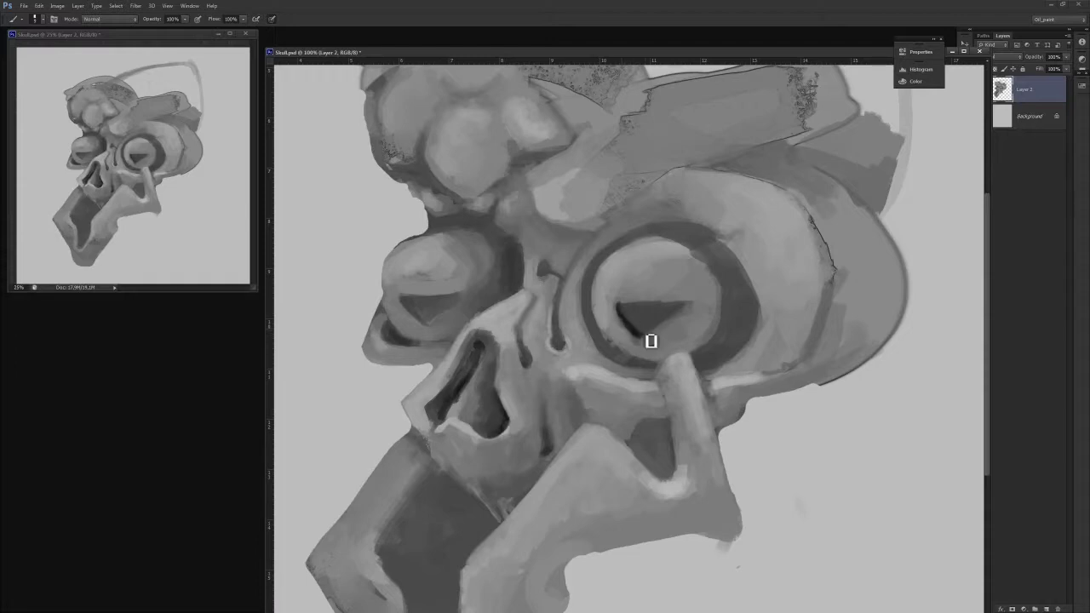
# Darken the right eye's triangular pupil and deepen the shadow at the lower part of its socket.
pyautogui.moveTo(644, 335)
pyautogui.mouseDown()
pyautogui.moveTo(679, 306)
pyautogui.moveTo(654, 326)
pyautogui.moveTo(632, 314)
pyautogui.mouseUp()
pyautogui.keyDown('alt'); pyautogui.click(629, 326); pyautogui.keyUp('alt')
pyautogui.press('[')
pyautogui.press('[')
pyautogui.moveTo(694, 353); pyautogui.dragTo(707, 369)
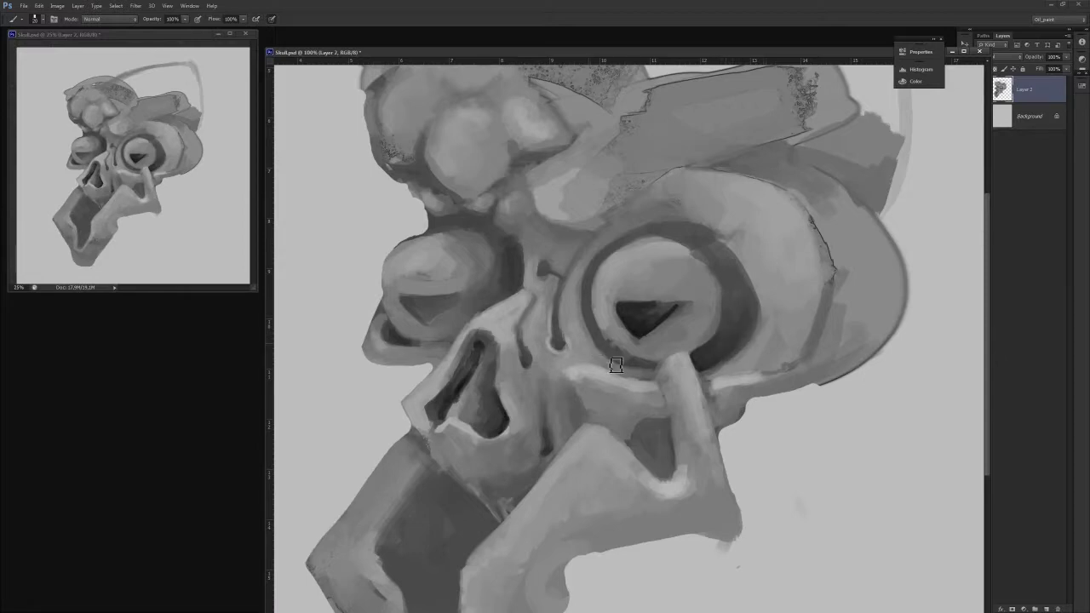
# Brighten the cheekbone rim under the right eye and darken the hollow between cheek and jaw column.
pyautogui.keyDown('alt'); pyautogui.click(628, 289); pyautogui.keyUp('alt')
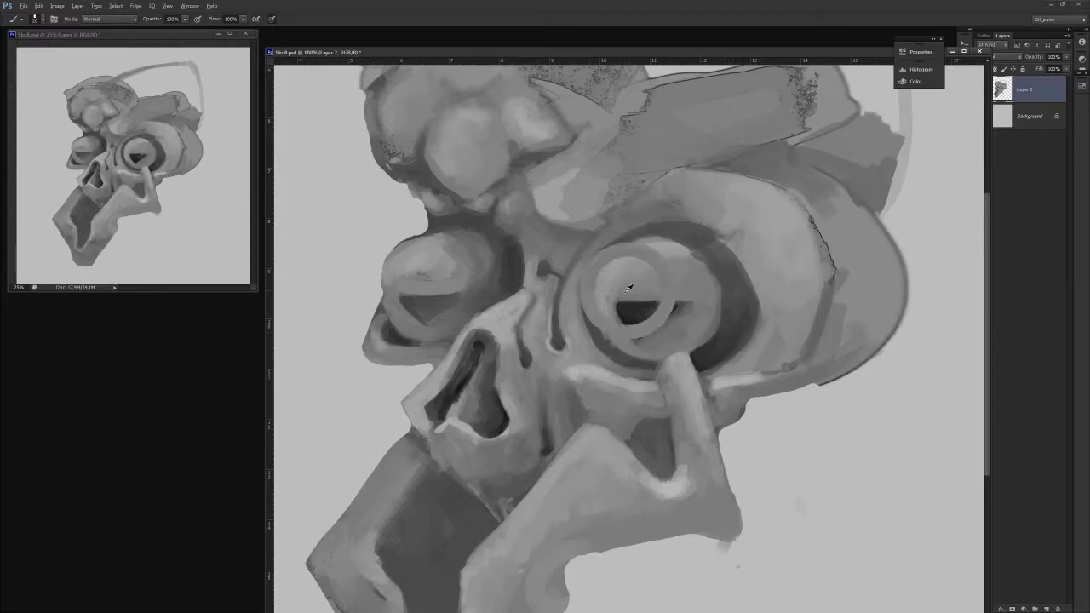
pyautogui.moveTo(642, 309); pyautogui.dragTo(675, 263)
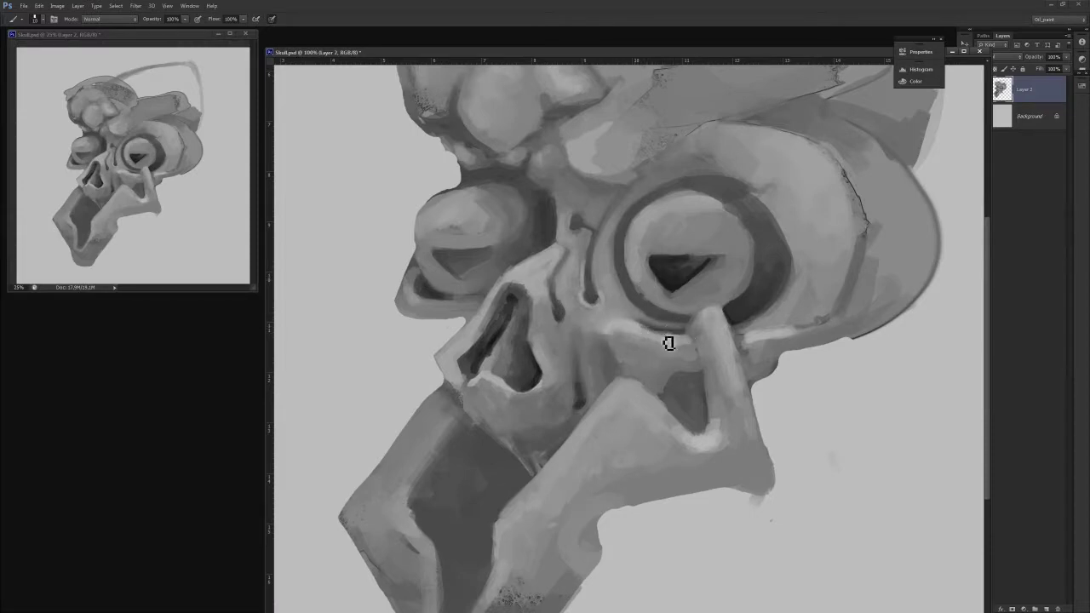
pyautogui.keyDown('alt'); pyautogui.click(689, 274); pyautogui.keyUp('alt')
pyautogui.moveTo(664, 398)
pyautogui.mouseDown()
pyautogui.moveTo(671, 380)
pyautogui.moveTo(703, 377)
pyautogui.moveTo(681, 377)
pyautogui.moveTo(688, 408)
pyautogui.mouseUp()
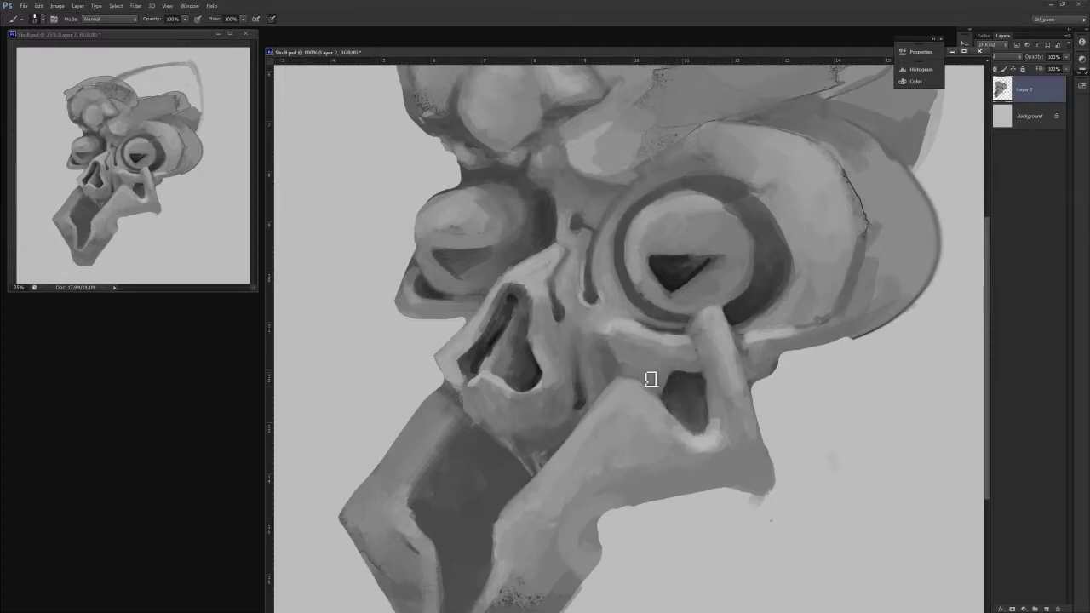
# Refine the dark groove beside the nose and erase the protruding outer corner of the nasal rim.
pyautogui.moveTo(580, 412); pyautogui.dragTo(584, 385)
pyautogui.keyDown('alt'); pyautogui.click(580, 389); pyautogui.keyUp('alt')
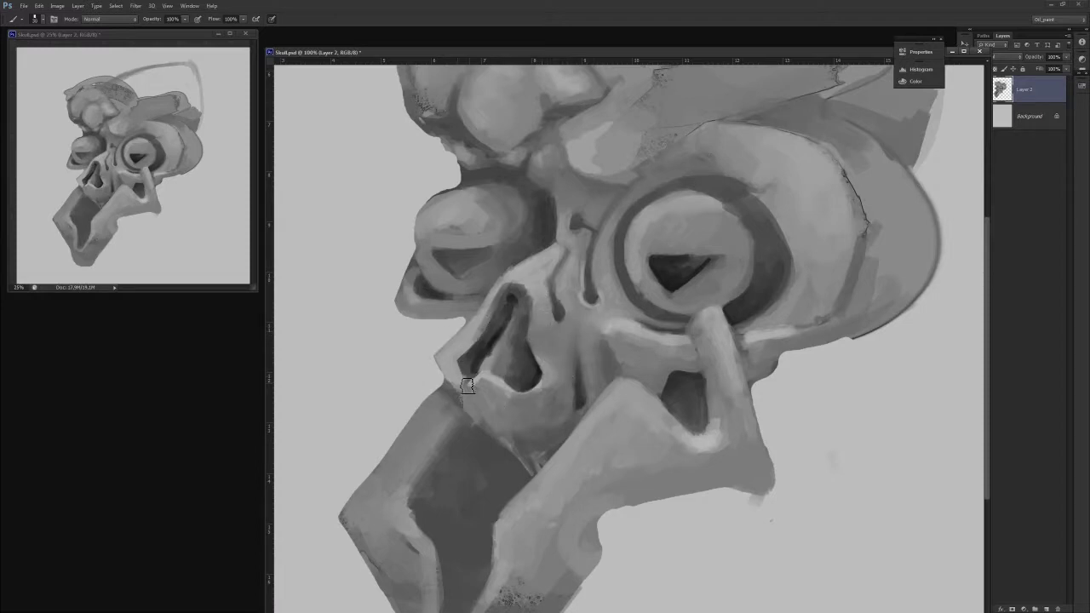
pyautogui.press('e')
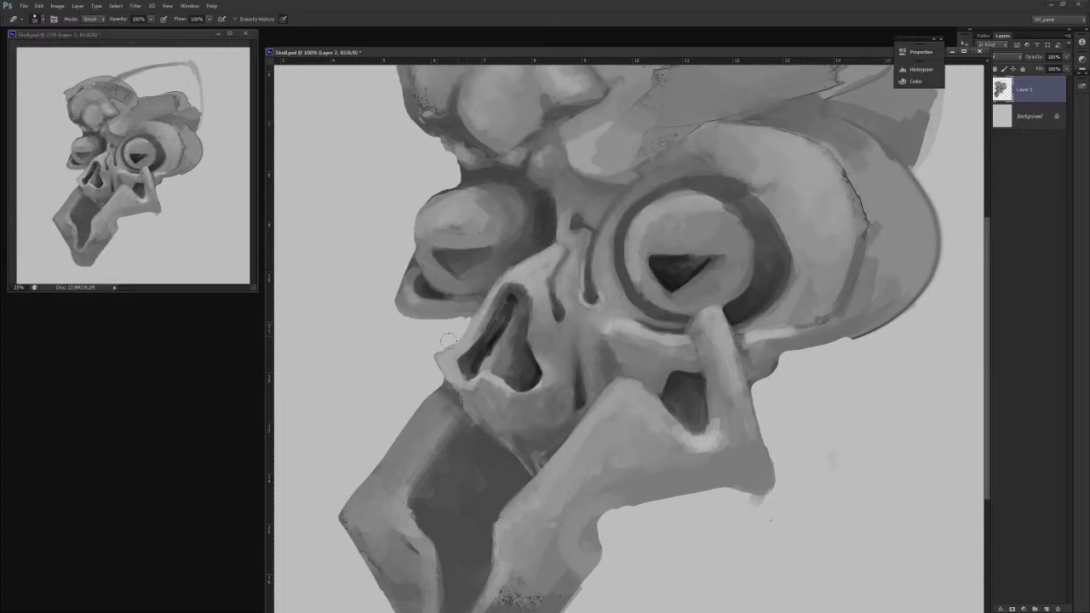
pyautogui.press('b')
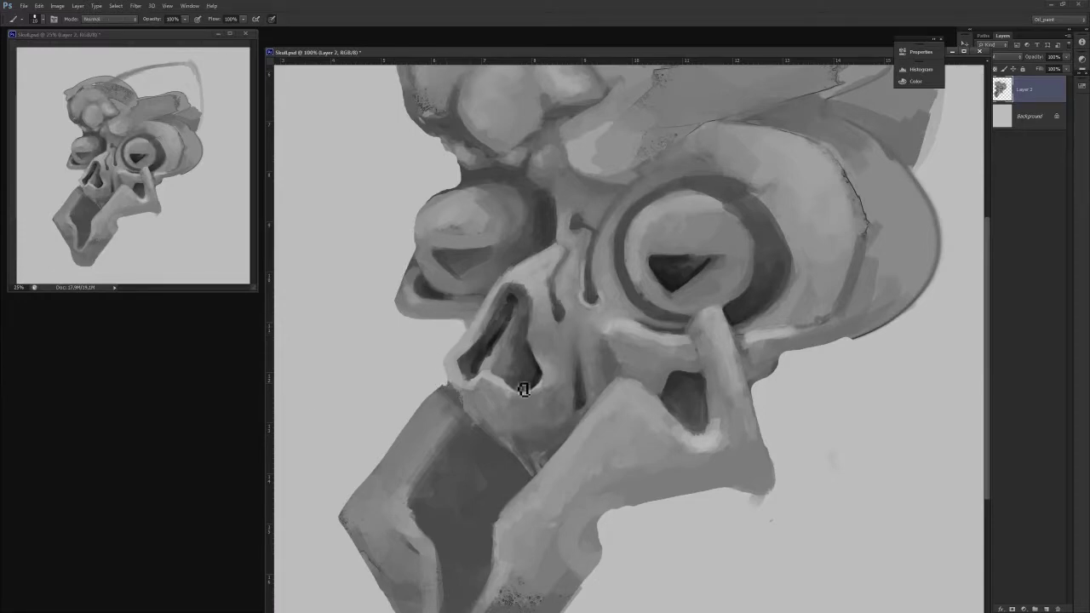
# Soften the dark crack along the right eye's outer rim and paint thin vertical ridges on the upper jaw below the nose.
pyautogui.hotkey('ctrl', '-')
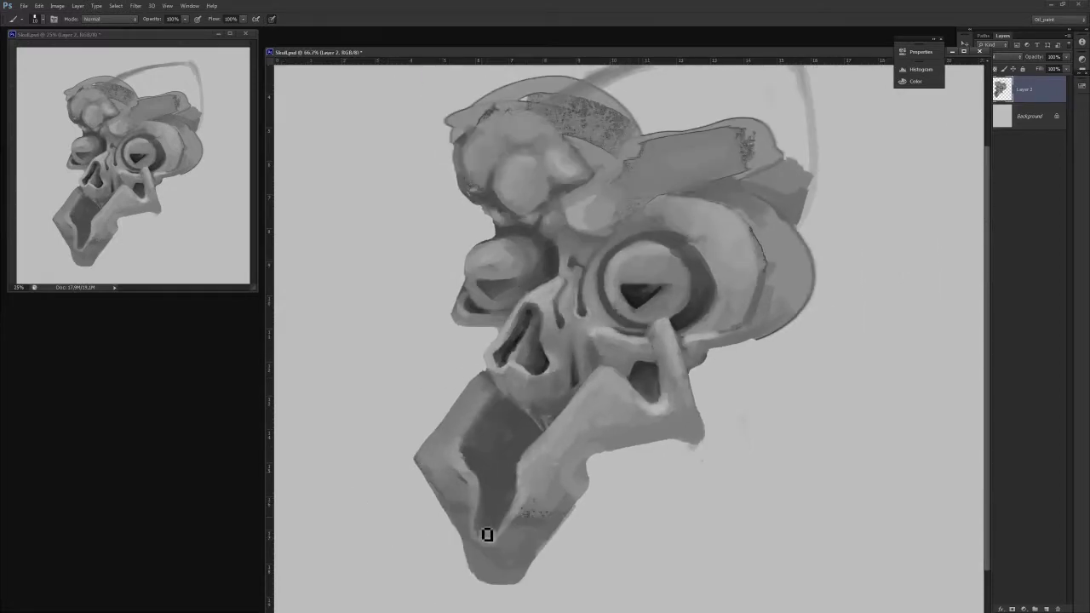
pyautogui.scroll(2, 759, 256)
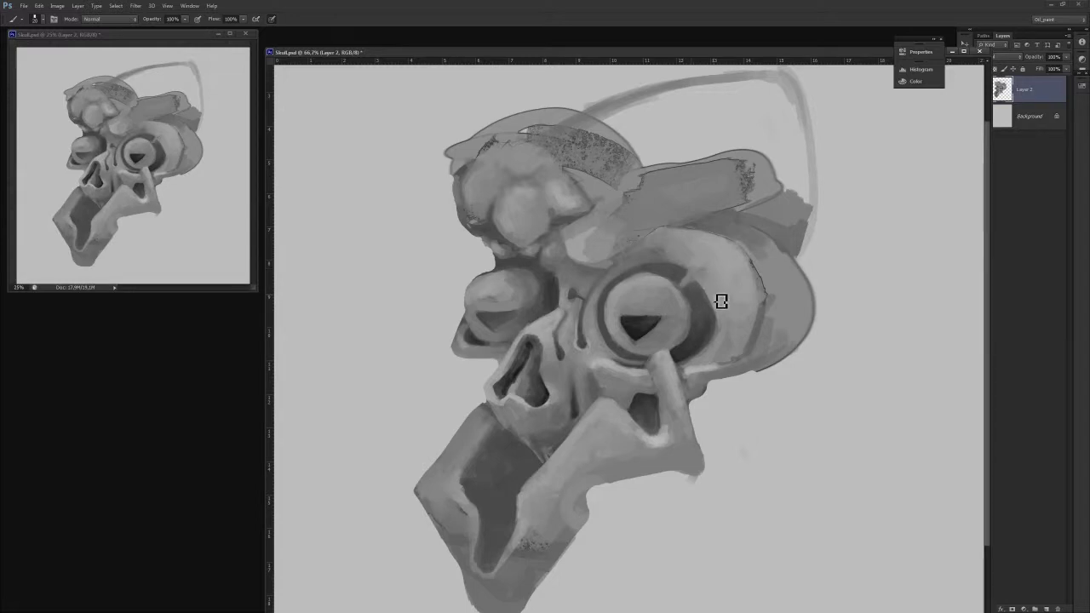
pyautogui.moveTo(701, 314)
pyautogui.mouseDown()
pyautogui.moveTo(715, 312)
pyautogui.moveTo(703, 316)
pyautogui.mouseUp()
pyautogui.hotkey('ctrl', 'alt', 'z')
pyautogui.hotkey('ctrl', 'alt', 'z')
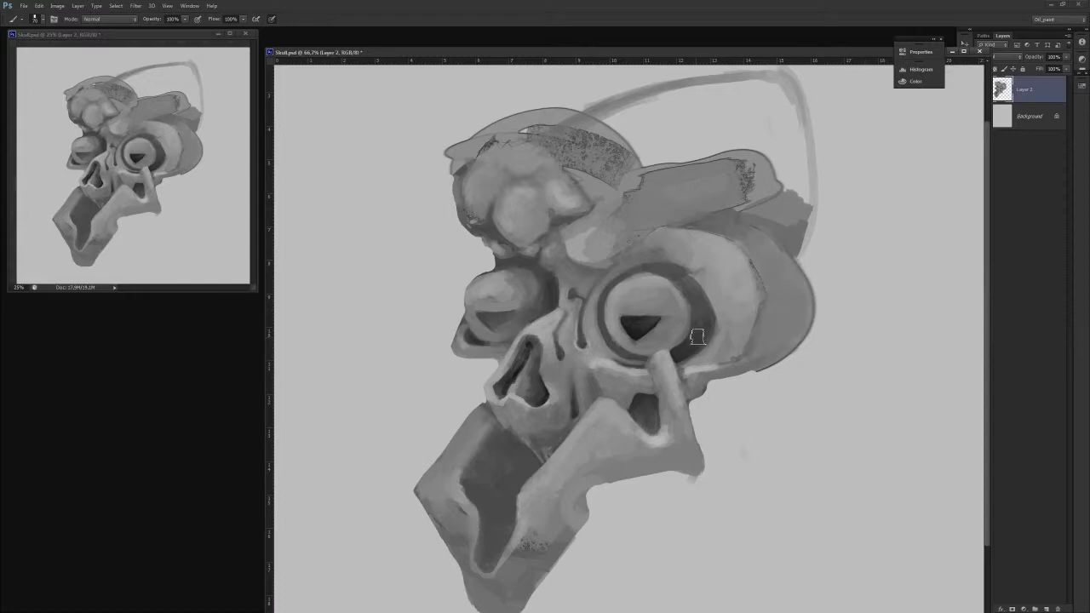
pyautogui.scroll(-3, 743, 258)
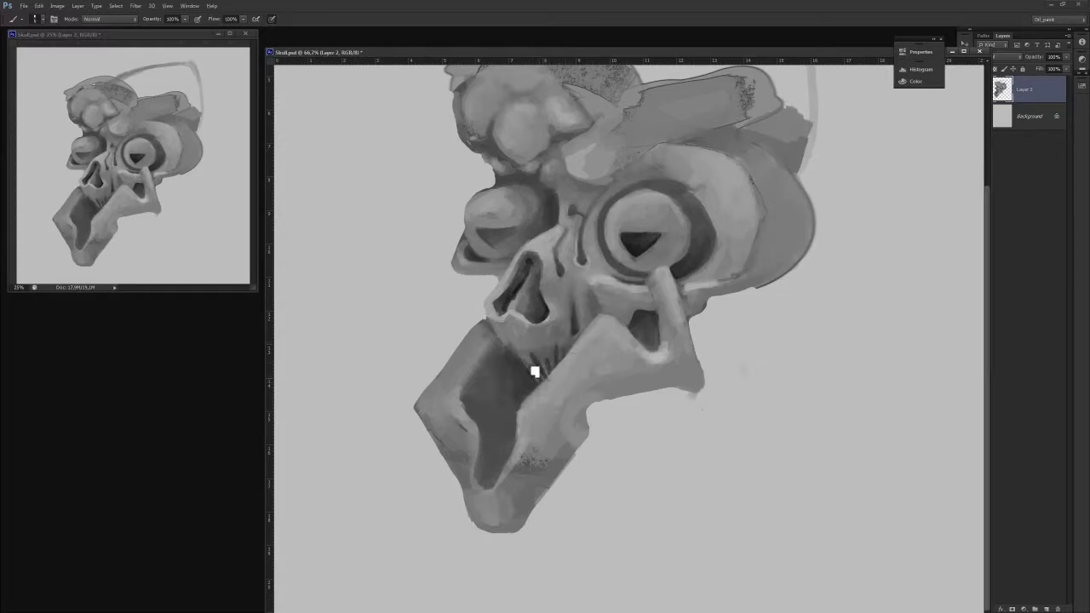
pyautogui.moveTo(513, 356); pyautogui.dragTo(524, 367)
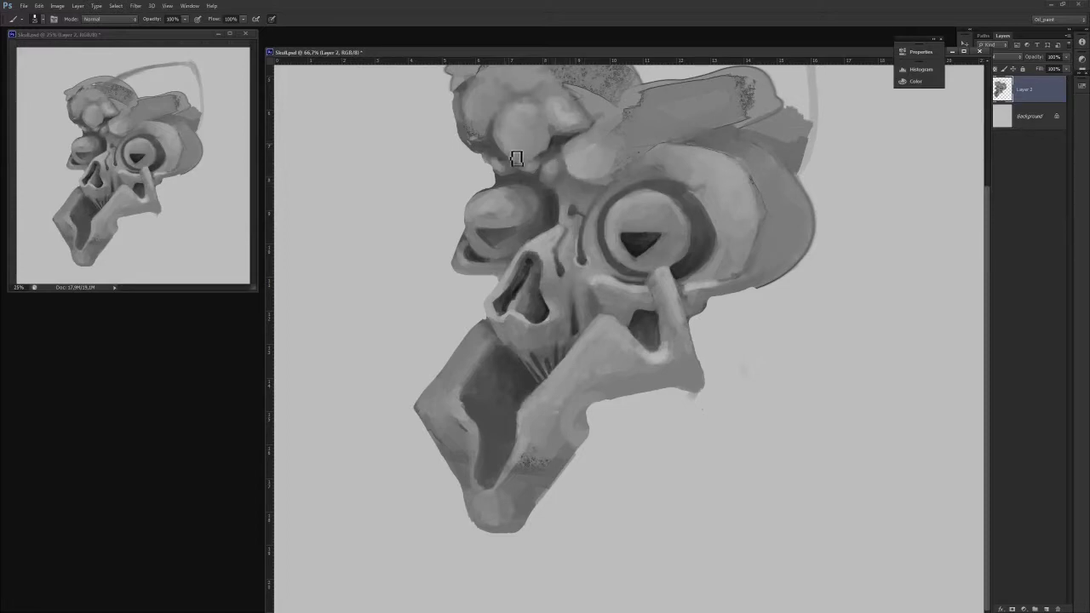
# Shape the forehead lumps into distinct rounded bumps with sampled greys and darken the recess behind them.
pyautogui.moveTo(540, 146)
pyautogui.mouseDown()
pyautogui.moveTo(539, 132)
pyautogui.moveTo(535, 158)
pyautogui.moveTo(549, 140)
pyautogui.mouseUp()
pyautogui.keyDown('alt'); pyautogui.click(552, 134); pyautogui.keyUp('alt')
pyautogui.keyDown('alt'); pyautogui.click(547, 125); pyautogui.keyUp('alt')
pyautogui.scroll(3, 575, 134)
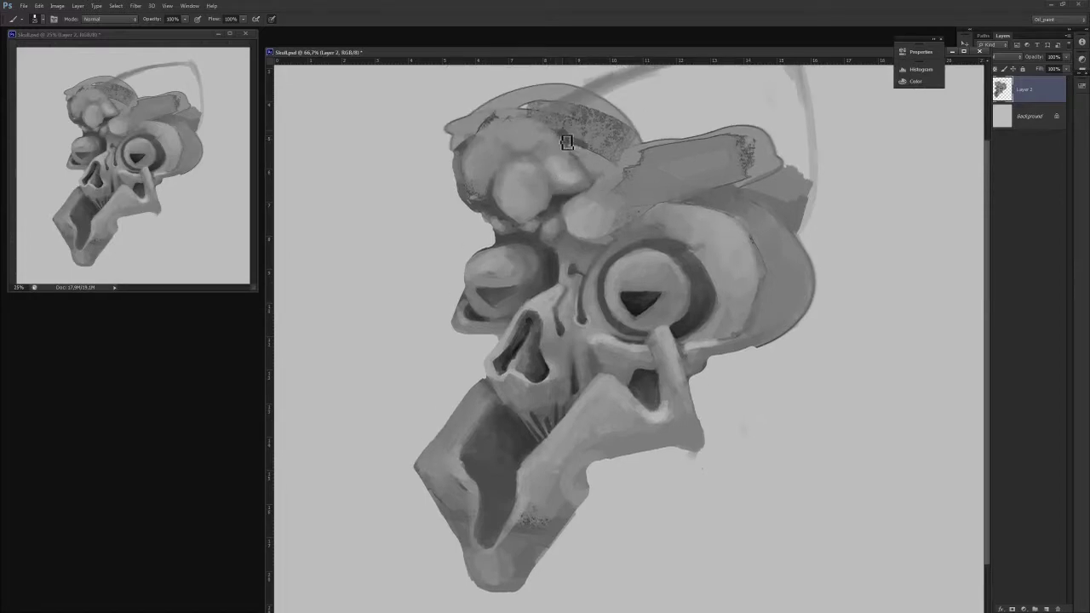
pyautogui.moveTo(511, 126)
pyautogui.mouseDown()
pyautogui.moveTo(528, 122)
pyautogui.moveTo(485, 154)
pyautogui.moveTo(528, 102)
pyautogui.moveTo(587, 139)
pyautogui.moveTo(582, 126)
pyautogui.moveTo(599, 169)
pyautogui.mouseUp()
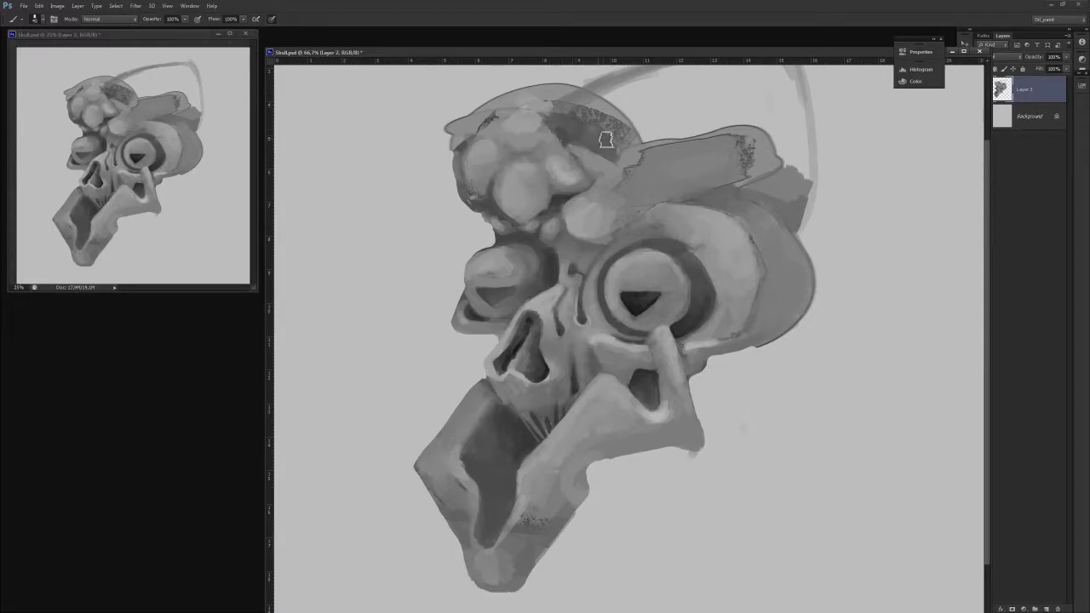
pyautogui.moveTo(604, 154)
pyautogui.mouseDown()
pyautogui.moveTo(592, 102)
pyautogui.moveTo(592, 126)
pyautogui.moveTo(618, 124)
pyautogui.moveTo(621, 136)
pyautogui.moveTo(615, 159)
pyautogui.moveTo(575, 160)
pyautogui.mouseUp()
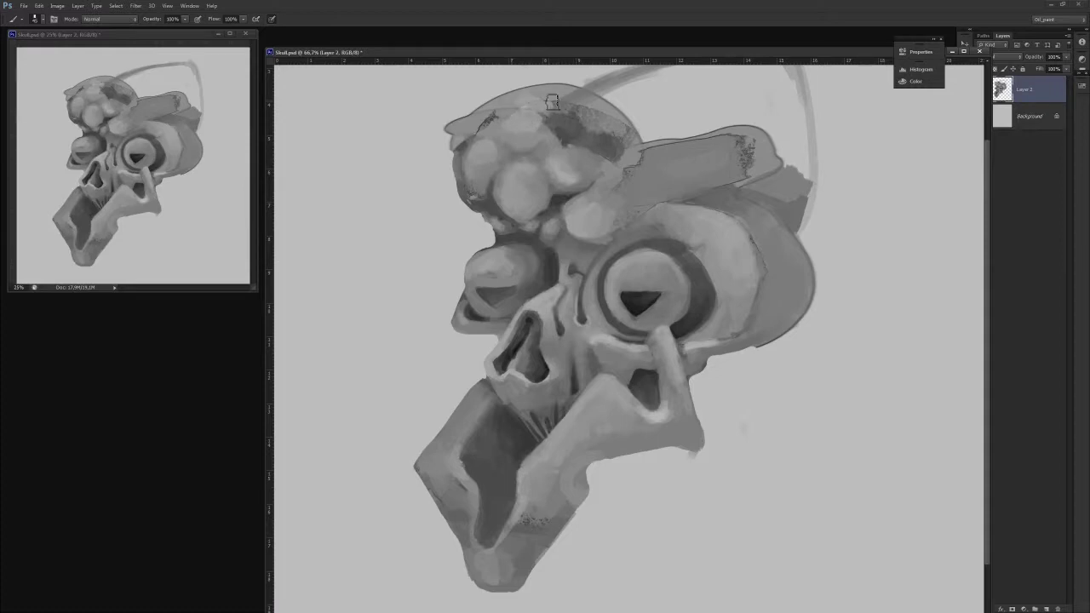
# Erase the translucent cap above the forehead bumps, trim the outer silhouette, and round off the bumps' edges.
pyautogui.press('e')
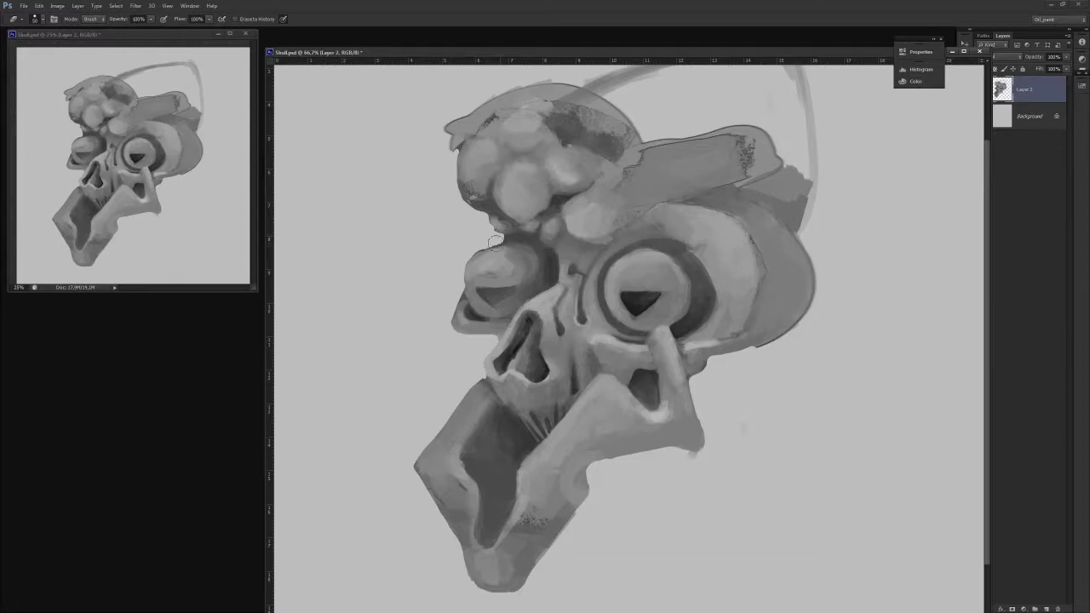
pyautogui.press('b')
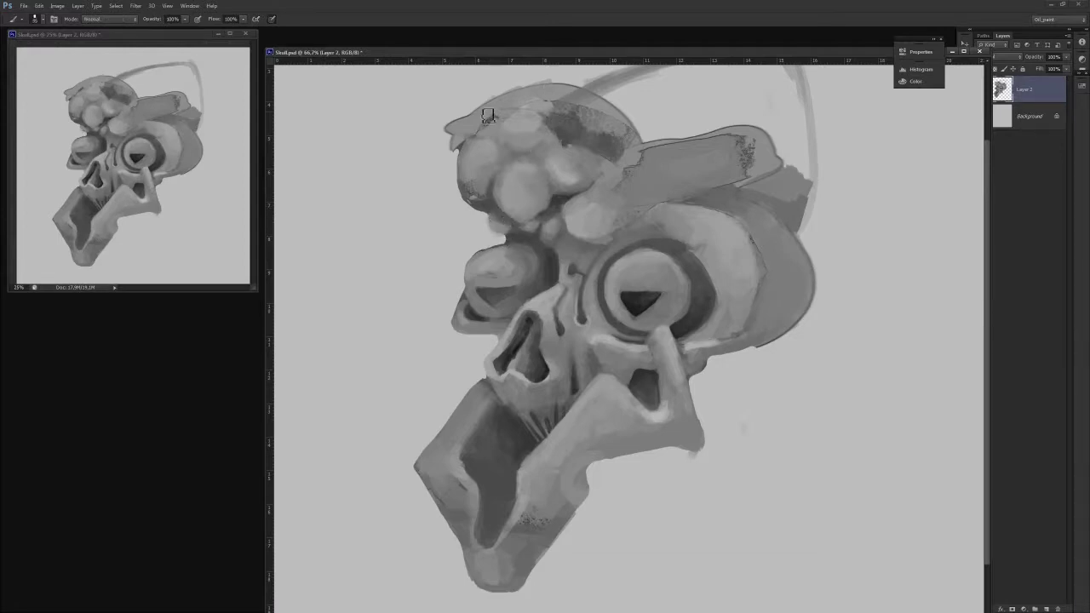
pyautogui.press('e')
pyautogui.moveTo(455, 156)
pyautogui.mouseDown()
pyautogui.moveTo(476, 132)
pyautogui.moveTo(514, 120)
pyautogui.moveTo(518, 107)
pyautogui.moveTo(466, 107)
pyautogui.moveTo(545, 83)
pyautogui.mouseUp()
pyautogui.press('b')
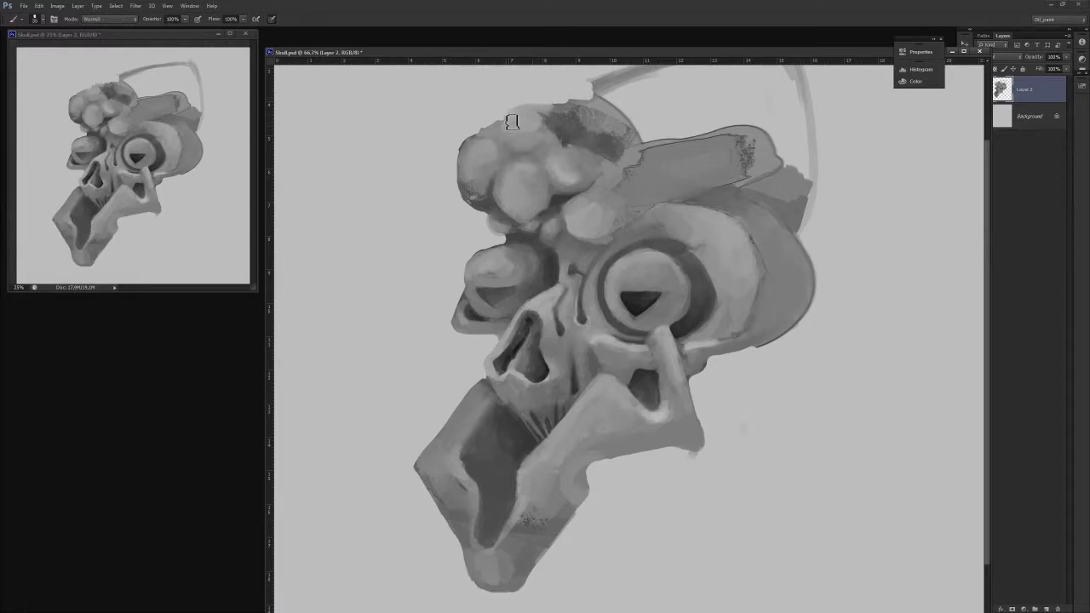
pyautogui.moveTo(516, 125)
pyautogui.mouseDown()
pyautogui.moveTo(549, 137)
pyautogui.moveTo(477, 139)
pyautogui.moveTo(463, 213)
pyautogui.mouseUp()
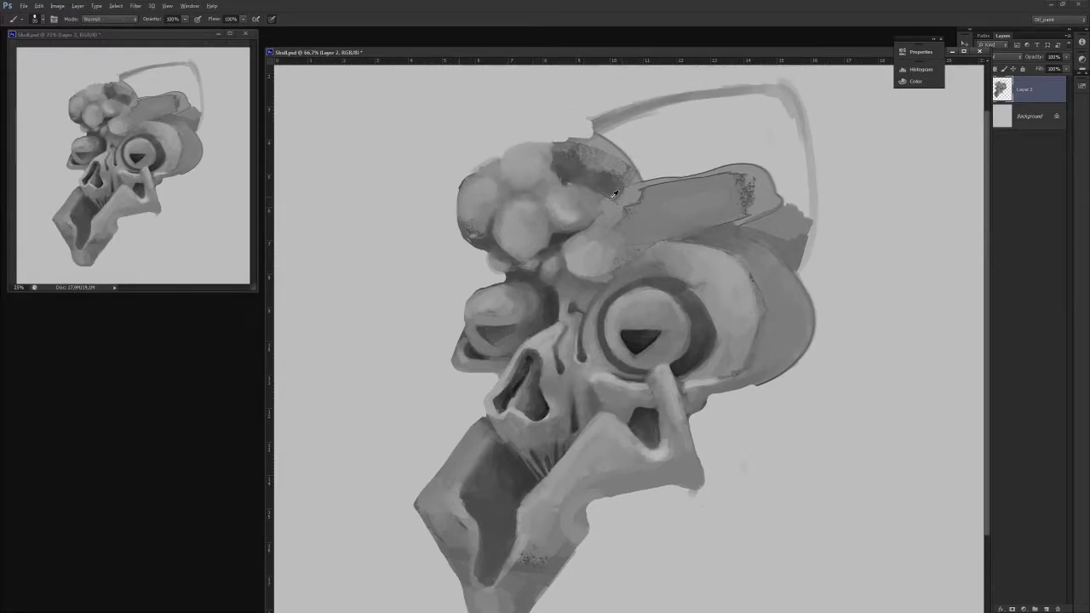
# Smooth the brow ridge above the right eye into a solid grey form and darken the recess at its back end.
pyautogui.moveTo(640, 244)
pyautogui.mouseDown()
pyautogui.moveTo(656, 242)
pyautogui.moveTo(647, 247)
pyautogui.moveTo(638, 228)
pyautogui.moveTo(681, 223)
pyautogui.moveTo(647, 245)
pyautogui.mouseUp()
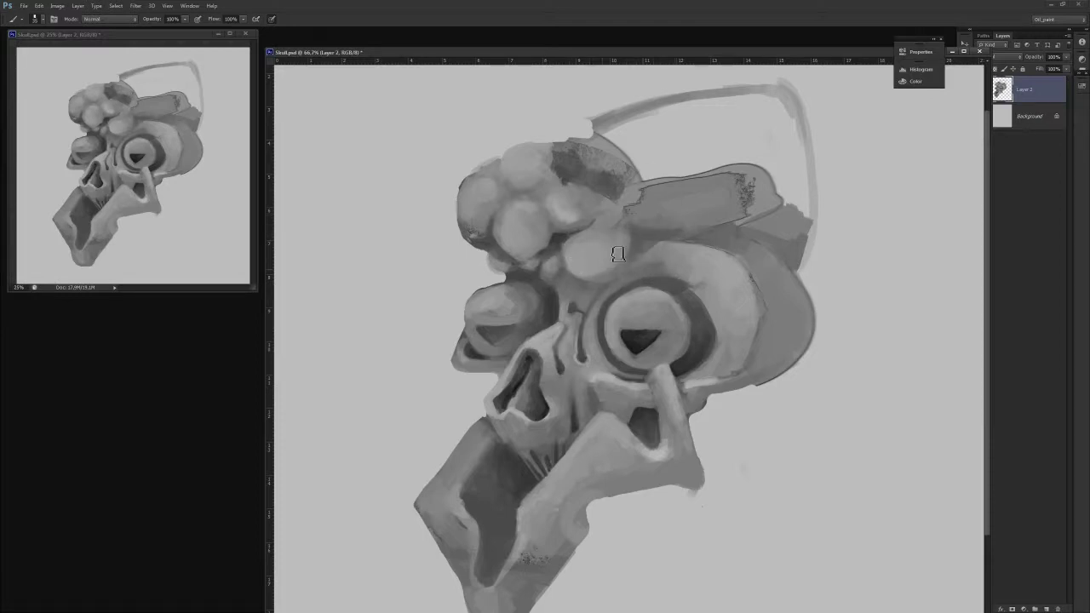
pyautogui.keyDown('alt'); pyautogui.click(592, 199); pyautogui.keyUp('alt')
pyautogui.moveTo(595, 223)
pyautogui.mouseDown()
pyautogui.moveTo(630, 209)
pyautogui.moveTo(576, 260)
pyautogui.moveTo(657, 188)
pyautogui.moveTo(669, 194)
pyautogui.moveTo(659, 207)
pyautogui.moveTo(626, 212)
pyautogui.moveTo(677, 215)
pyautogui.moveTo(668, 226)
pyautogui.moveTo(765, 211)
pyautogui.moveTo(726, 196)
pyautogui.mouseUp()
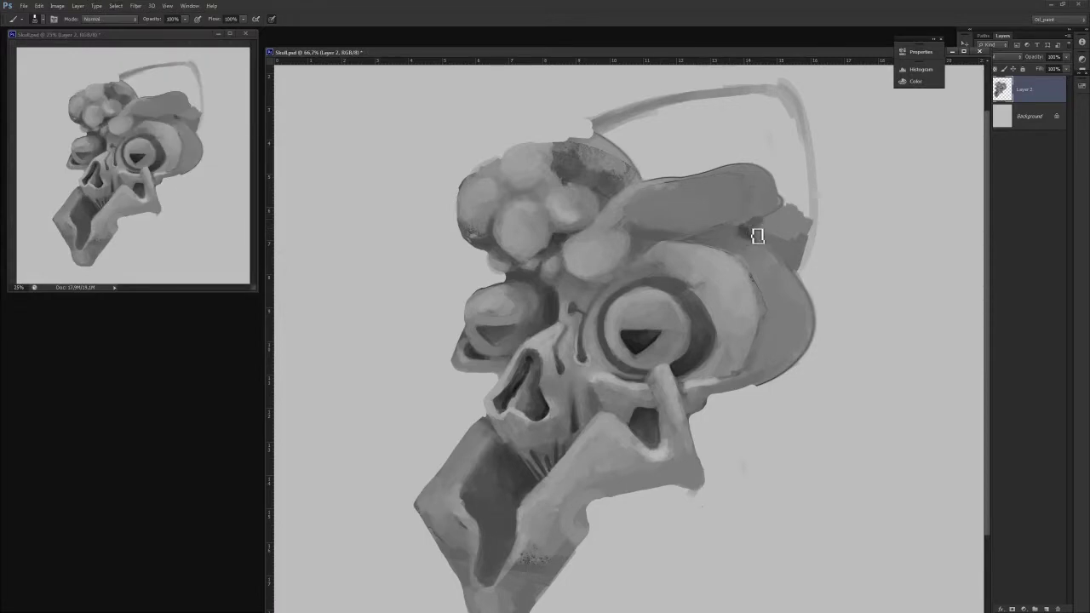
pyautogui.moveTo(762, 226)
pyautogui.mouseDown()
pyautogui.moveTo(784, 213)
pyautogui.moveTo(787, 255)
pyautogui.moveTo(786, 212)
pyautogui.moveTo(807, 244)
pyautogui.mouseUp()
# Paint a dark slanted front edge for the cranium, rising from behind the forehead bumps.
pyautogui.moveTo(550, 122); pyautogui.dragTo(577, 174)
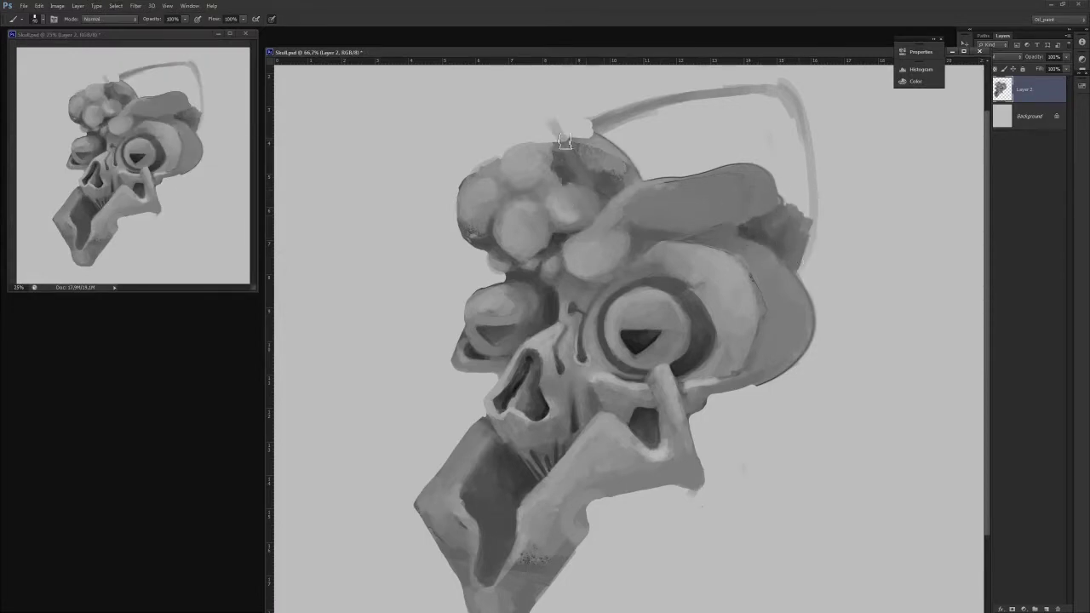
pyautogui.moveTo(539, 104); pyautogui.dragTo(591, 185)
pyautogui.hotkey('ctrl', 'z')
pyautogui.moveTo(537, 102); pyautogui.dragTo(593, 201)
pyautogui.moveTo(564, 151); pyautogui.dragTo(528, 95)
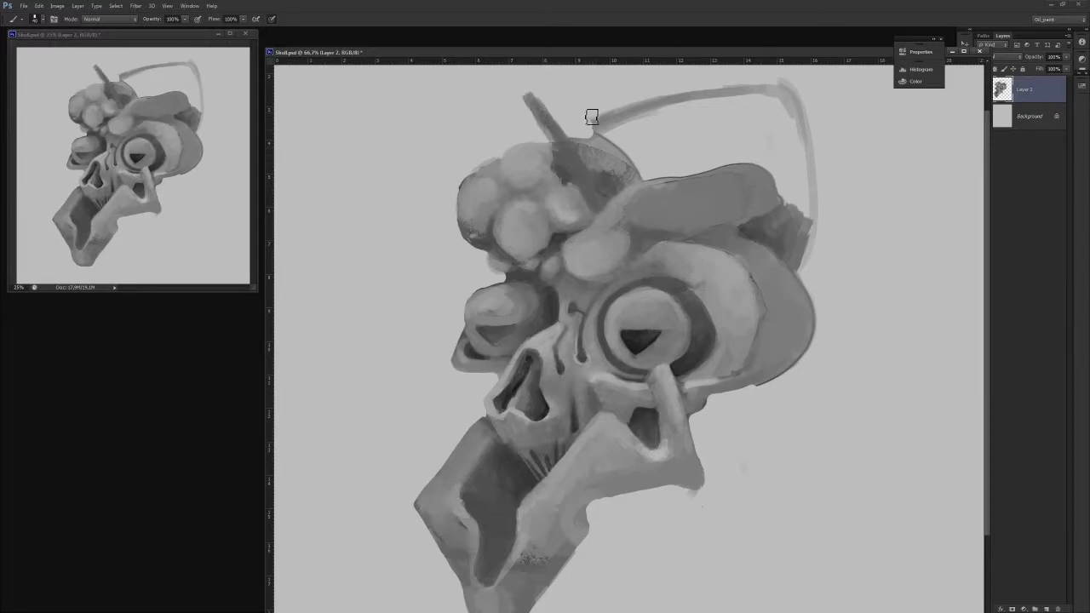
# Outline a taller top and back edge for the cranium and fill the enclosed area with mid-grey tones.
pyautogui.scroll(2, 588, 128)
pyautogui.moveTo(550, 171)
pyautogui.mouseDown()
pyautogui.moveTo(710, 111)
pyautogui.moveTo(526, 176)
pyautogui.moveTo(762, 95)
pyautogui.moveTo(826, 209)
pyautogui.mouseUp()
pyautogui.press('e')
pyautogui.press('b')
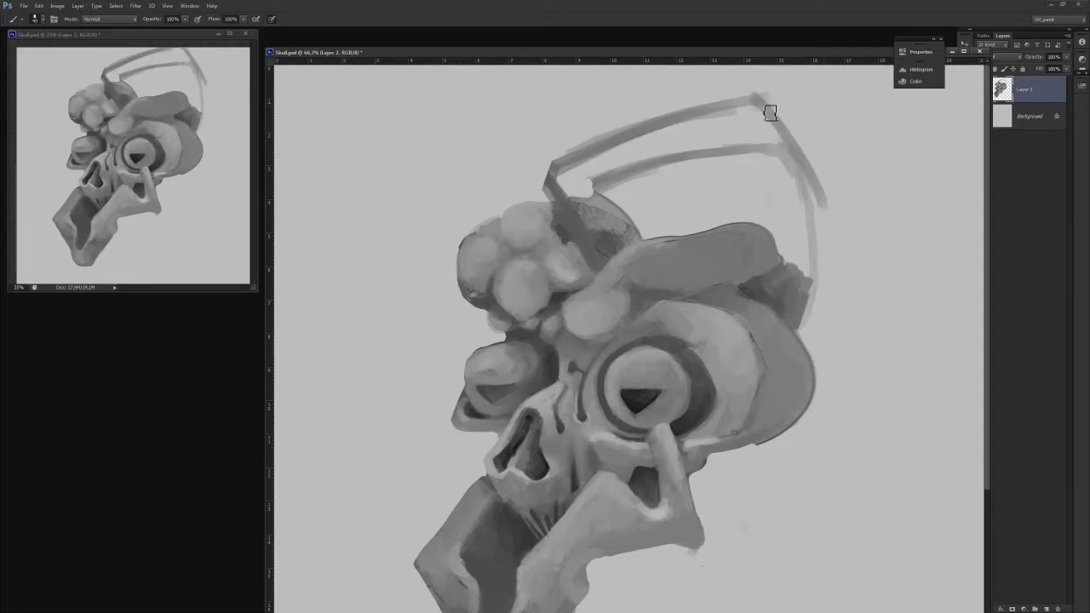
pyautogui.moveTo(769, 113); pyautogui.dragTo(810, 293)
pyautogui.moveTo(577, 198)
pyautogui.mouseDown()
pyautogui.moveTo(611, 246)
pyautogui.moveTo(661, 232)
pyautogui.moveTo(626, 173)
pyautogui.moveTo(641, 145)
pyautogui.moveTo(688, 156)
pyautogui.moveTo(655, 150)
pyautogui.moveTo(674, 171)
pyautogui.moveTo(668, 215)
pyautogui.moveTo(774, 216)
pyautogui.moveTo(792, 269)
pyautogui.moveTo(777, 273)
pyautogui.moveTo(797, 253)
pyautogui.moveTo(789, 180)
pyautogui.moveTo(762, 160)
pyautogui.moveTo(751, 202)
pyautogui.moveTo(754, 218)
pyautogui.moveTo(795, 129)
pyautogui.moveTo(735, 161)
pyautogui.moveTo(731, 125)
pyautogui.moveTo(750, 112)
pyautogui.moveTo(707, 200)
pyautogui.mouseUp()
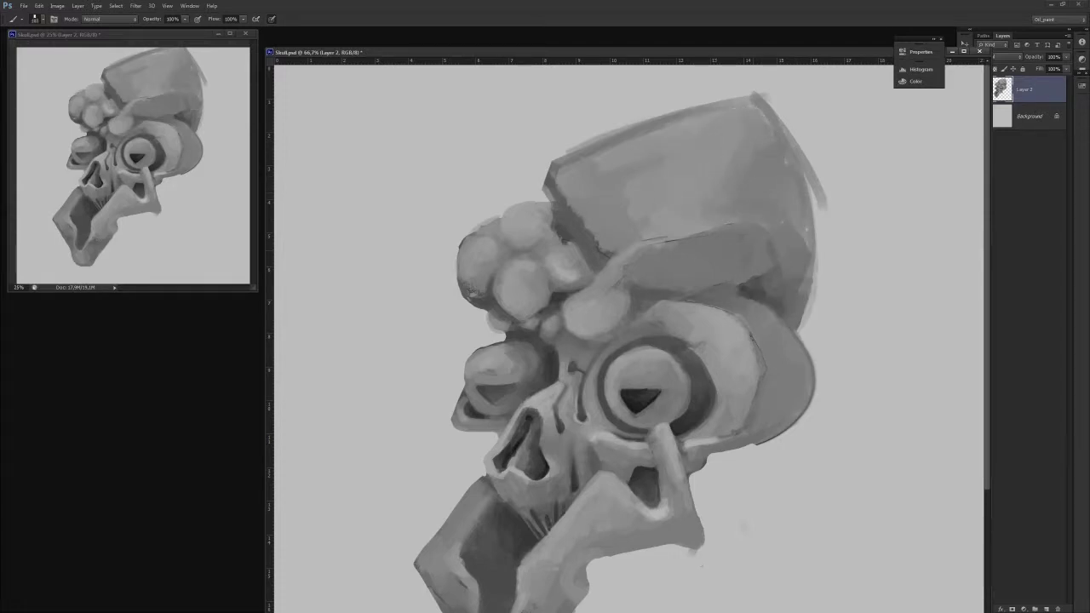
# Round the forehead bumps with lighter tones, then highlight the front of the brow ridge and deepen the shadow beneath it.
pyautogui.scroll(-3, 628, 338)
pyautogui.scroll(3, 596, 256)
pyautogui.moveTo(549, 217); pyautogui.dragTo(570, 240)
pyautogui.hotkey('ctrl', 'd')
pyautogui.click(530, 252)
pyautogui.press('Return')
pyautogui.keyDown('ctrl'); pyautogui.click(563, 304); pyautogui.keyUp('ctrl')
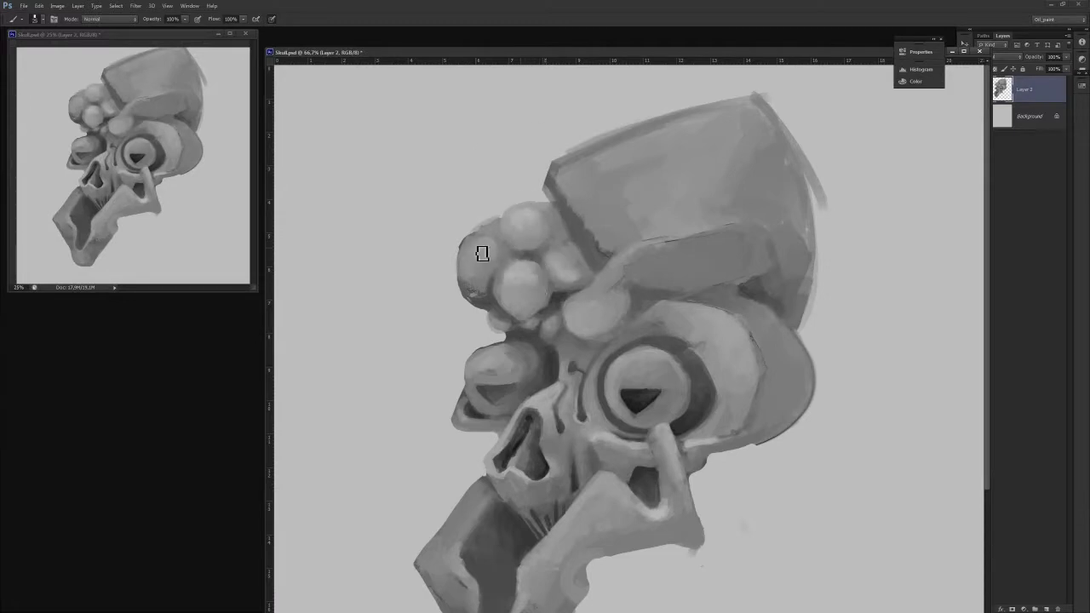
pyautogui.moveTo(589, 301)
pyautogui.mouseDown()
pyautogui.moveTo(620, 294)
pyautogui.moveTo(614, 277)
pyautogui.moveTo(665, 251)
pyautogui.moveTo(689, 257)
pyautogui.moveTo(724, 87)
pyautogui.moveTo(657, 215)
pyautogui.moveTo(658, 280)
pyautogui.moveTo(580, 296)
pyautogui.moveTo(723, 289)
pyautogui.mouseUp()
pyautogui.keyDown('alt'); pyautogui.click(643, 256); pyautogui.keyUp('alt')
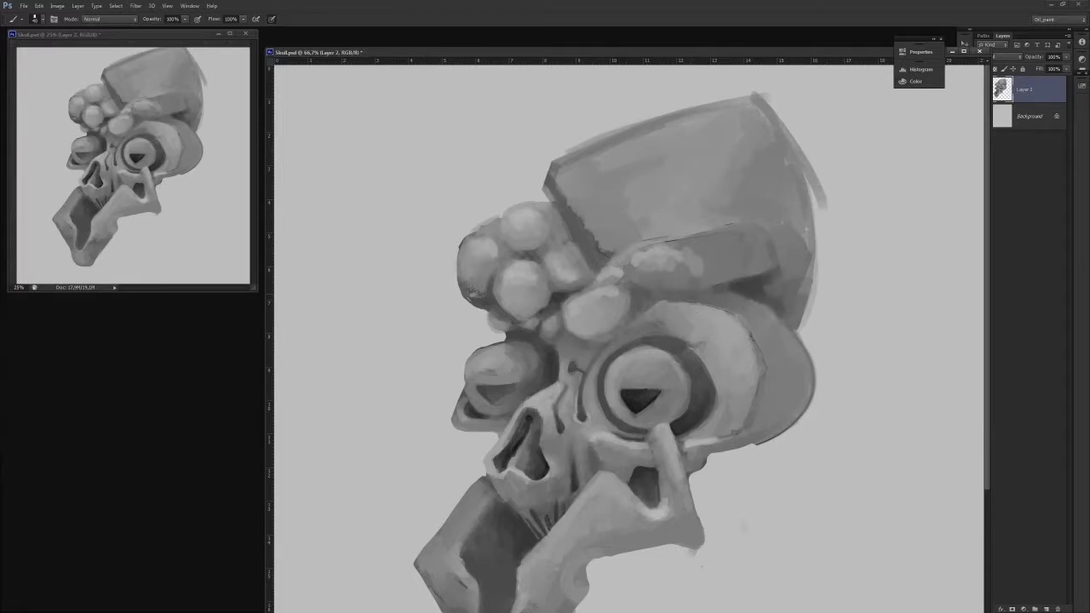
# Paint two slanted grooves on the front of the cranium and blend its dark front and upper outline into the surrounding greys.
pyautogui.moveTo(610, 175); pyautogui.dragTo(640, 230)
pyautogui.keyDown('alt'); pyautogui.click(624, 209); pyautogui.keyUp('alt')
pyautogui.moveTo(652, 163); pyautogui.dragTo(681, 220)
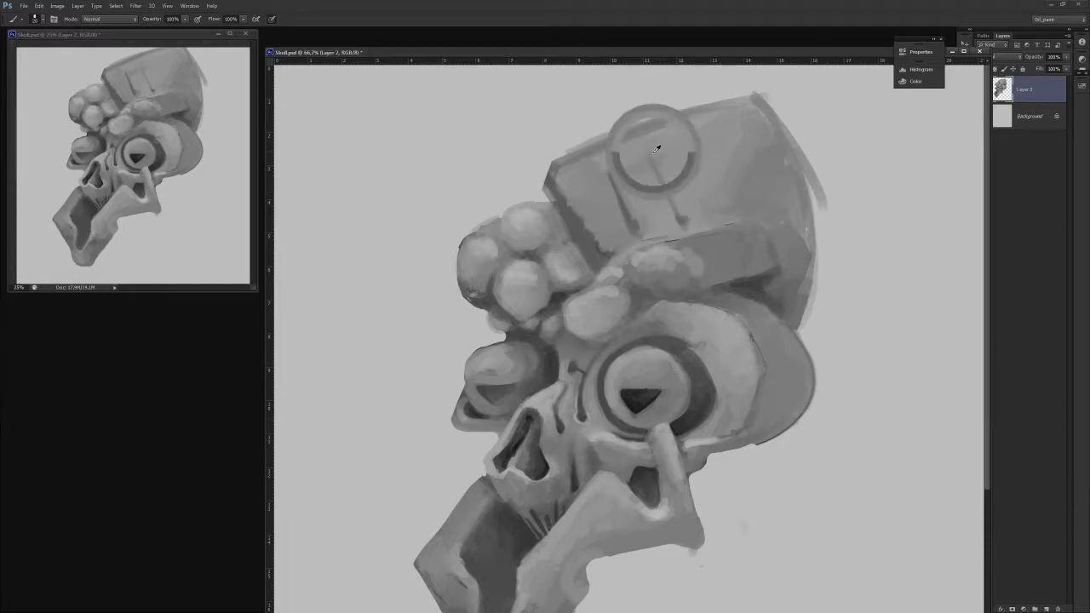
pyautogui.moveTo(557, 186)
pyautogui.mouseDown()
pyautogui.moveTo(643, 70)
pyautogui.moveTo(610, 147)
pyautogui.moveTo(578, 155)
pyautogui.moveTo(713, 108)
pyautogui.mouseUp()
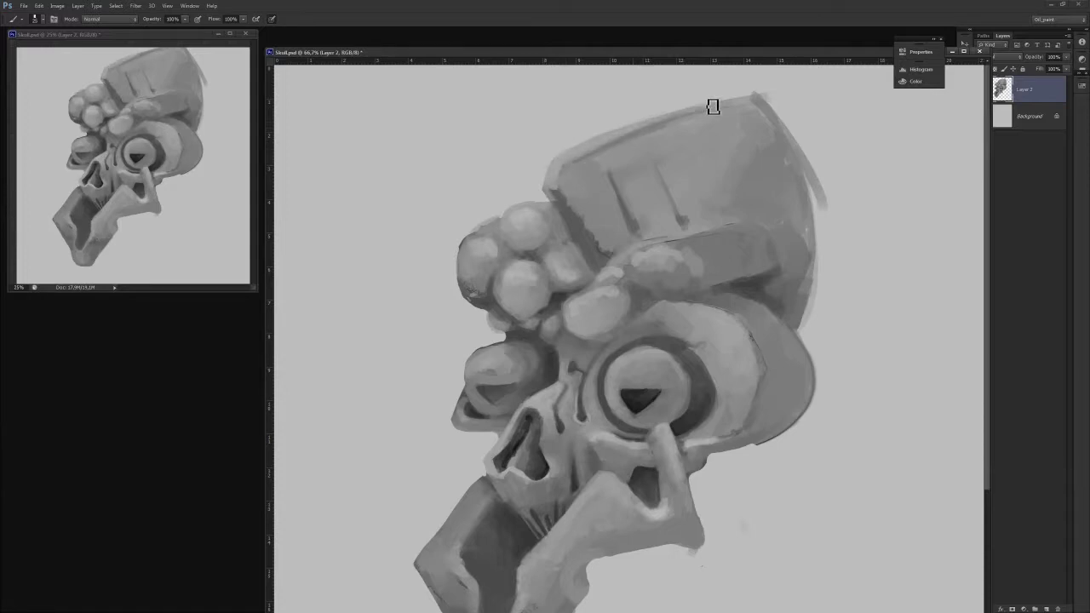
pyautogui.keyDown('alt'); pyautogui.click(611, 146); pyautogui.keyUp('alt')
pyautogui.moveTo(577, 194); pyautogui.dragTo(608, 259)
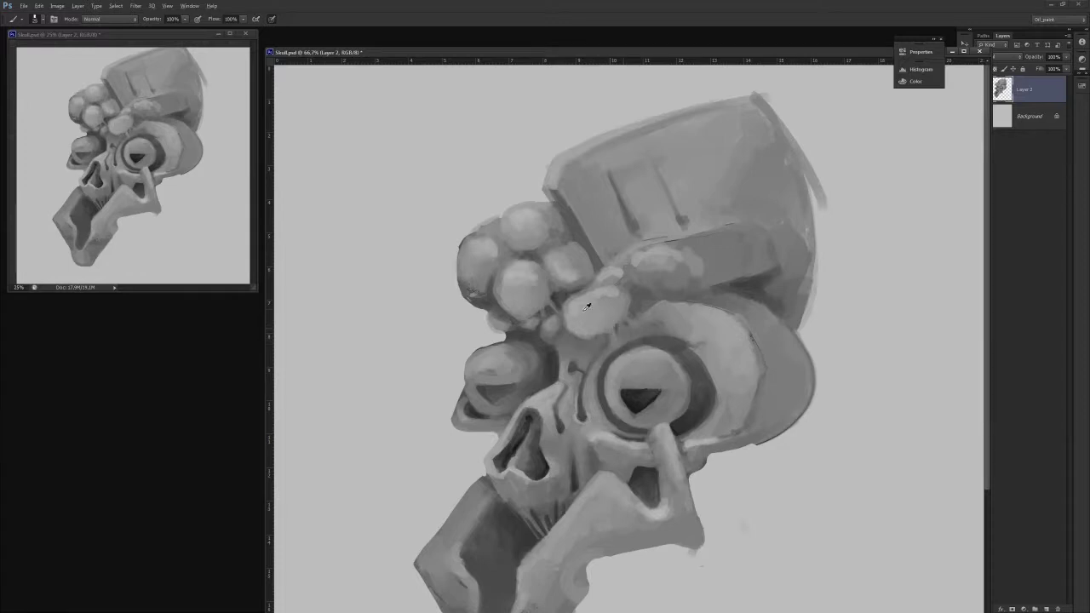
# Brighten the oval bump above the nose bridge and blend the brow ridge's highlights into a smooth rounded form.
pyautogui.keyDown('alt'); pyautogui.click(584, 310); pyautogui.keyUp('alt')
pyautogui.moveTo(579, 311); pyautogui.dragTo(613, 300)
pyautogui.keyDown('alt'); pyautogui.click(588, 321); pyautogui.keyUp('alt')
pyautogui.keyDown('alt'); pyautogui.click(692, 264); pyautogui.keyUp('alt')
pyautogui.moveTo(707, 249)
pyautogui.mouseDown()
pyautogui.moveTo(668, 249)
pyautogui.moveTo(684, 274)
pyautogui.mouseUp()
pyautogui.keyDown('alt'); pyautogui.click(642, 279); pyautogui.keyUp('alt')
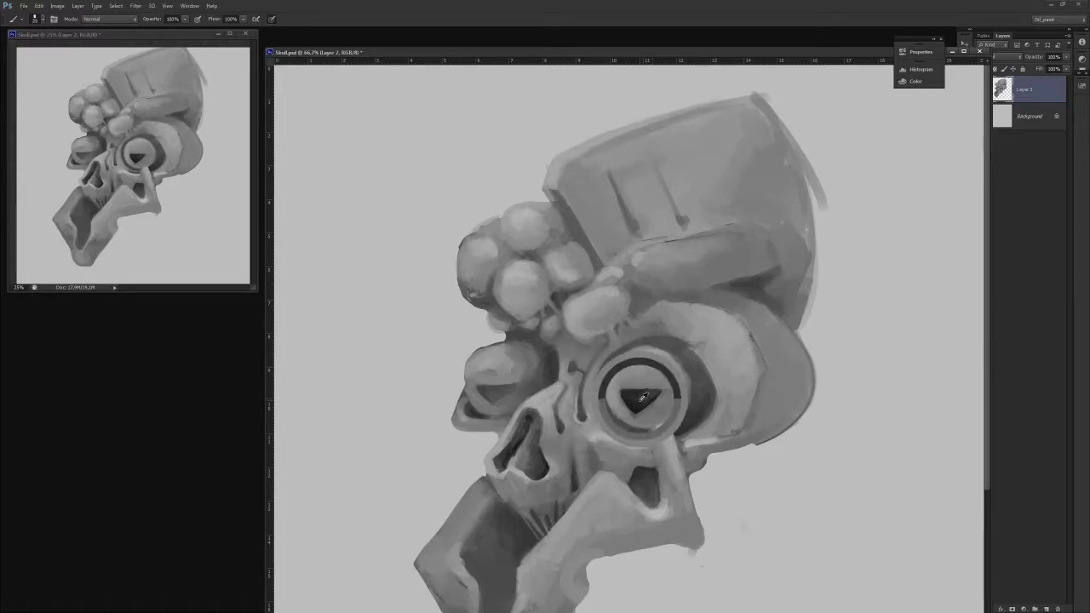
# Sample dark tones from the face, select the skull's paint layer, and move the large document window up against the overview.
pyautogui.keyDown('alt'); pyautogui.click(640, 399); pyautogui.keyUp('alt')
pyautogui.keyDown('alt'); pyautogui.click(546, 443); pyautogui.keyUp('alt')
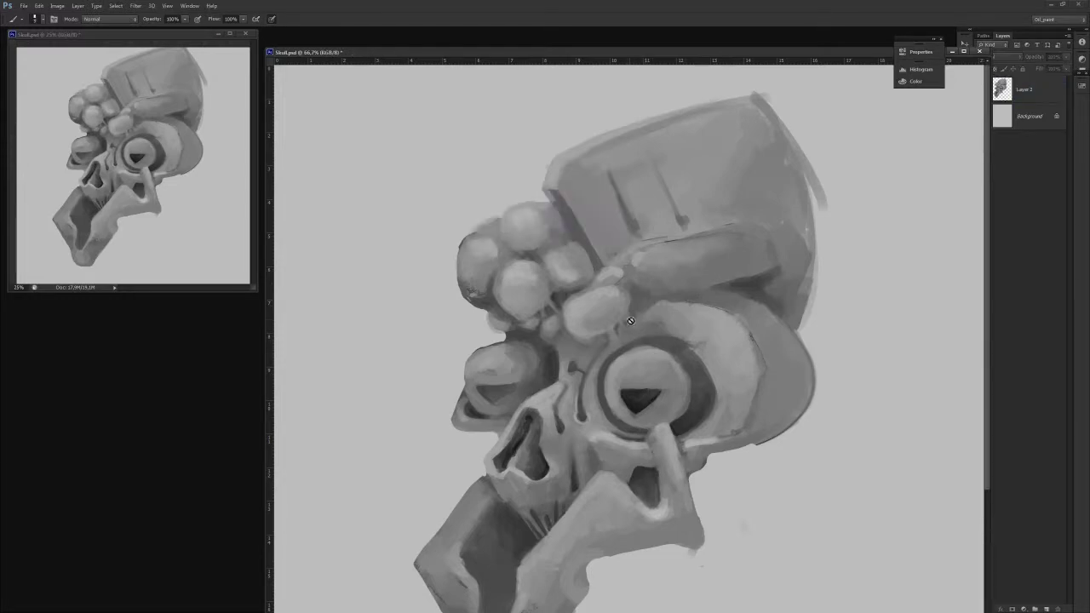
pyautogui.click(1006, 88)
pyautogui.moveTo(571, 53); pyautogui.dragTo(549, 33)
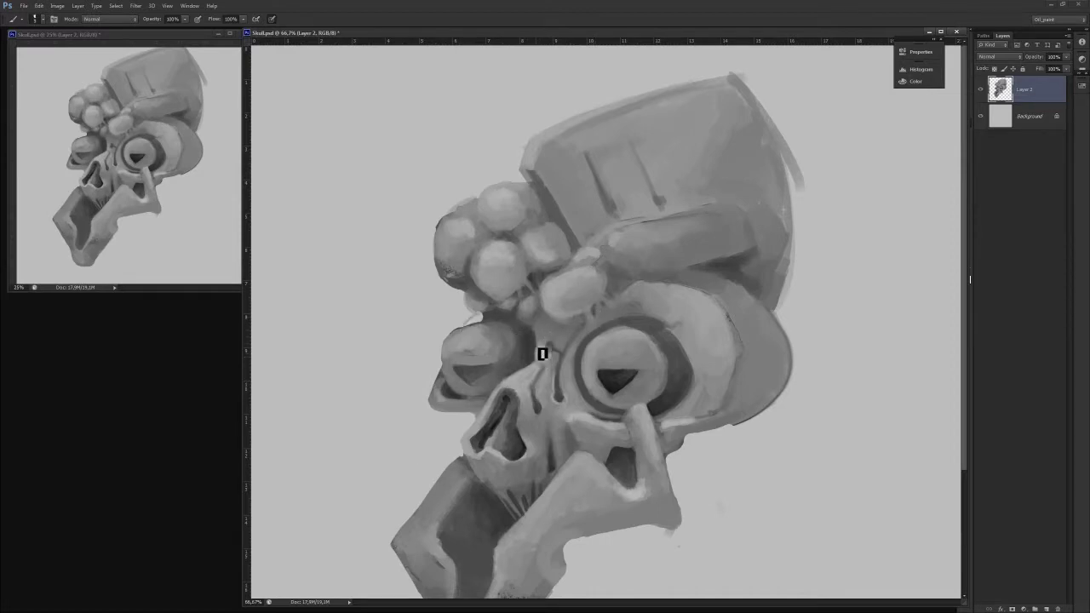
# Repaint the left eye socket's upper and inner rim in lighter grey and clean up the eye's outer edge.
pyautogui.moveTo(478, 318)
pyautogui.mouseDown()
pyautogui.moveTo(524, 330)
pyautogui.moveTo(533, 368)
pyautogui.moveTo(533, 337)
pyautogui.mouseUp()
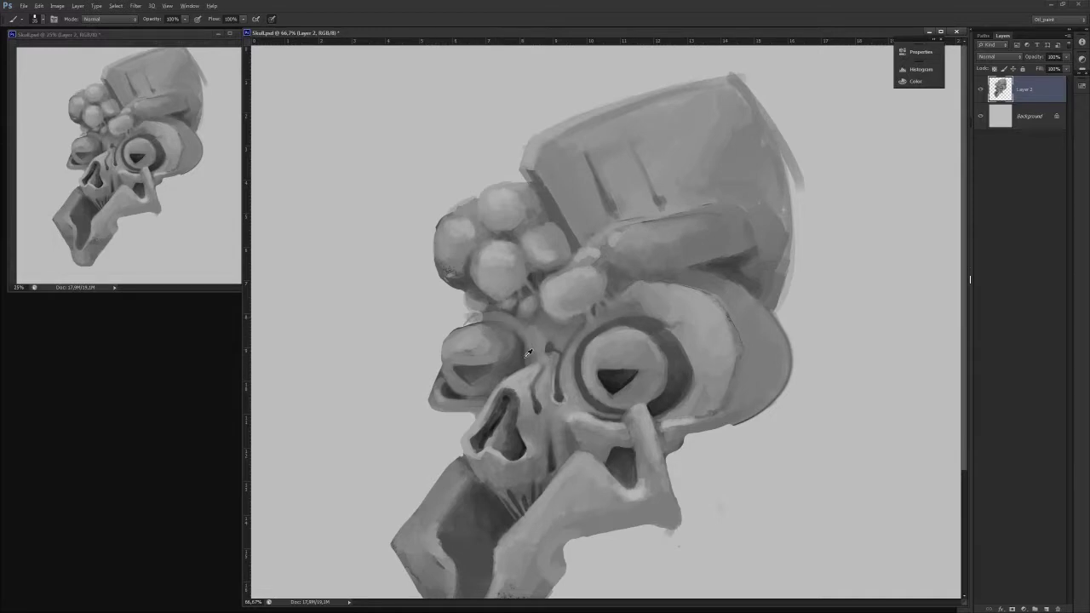
pyautogui.keyDown('alt'); pyautogui.click(522, 347); pyautogui.keyUp('alt')
pyautogui.keyDown('alt'); pyautogui.click(516, 341); pyautogui.keyUp('alt')
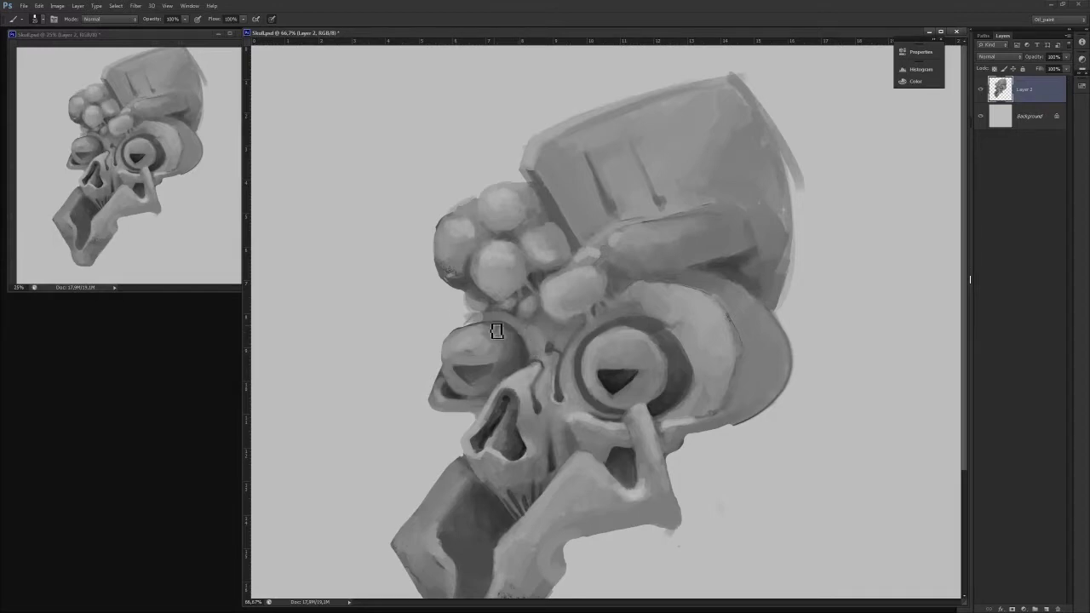
pyautogui.press('e')
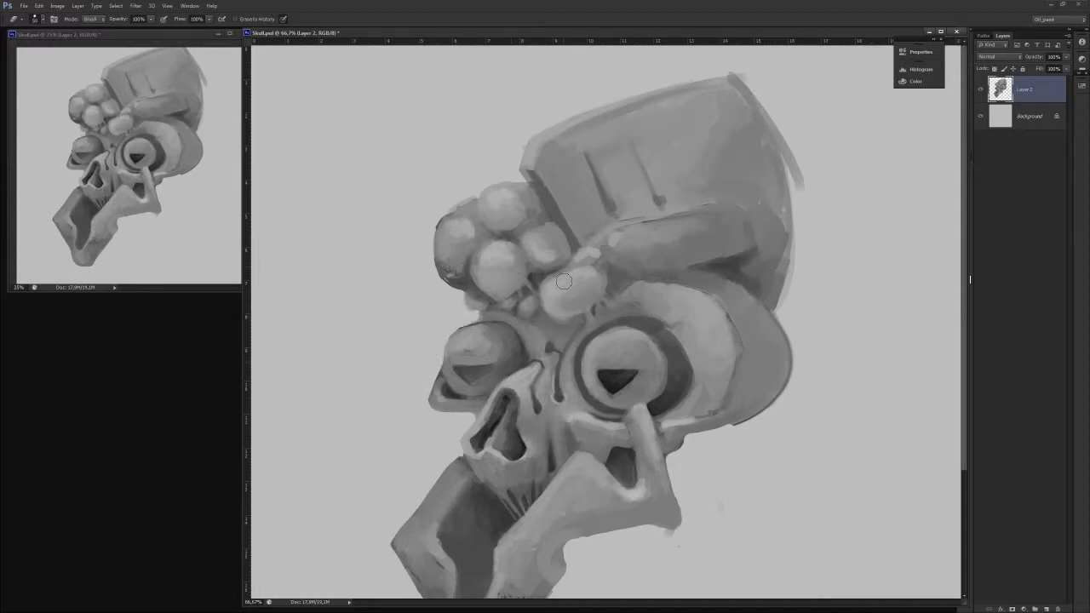
pyautogui.press('b')
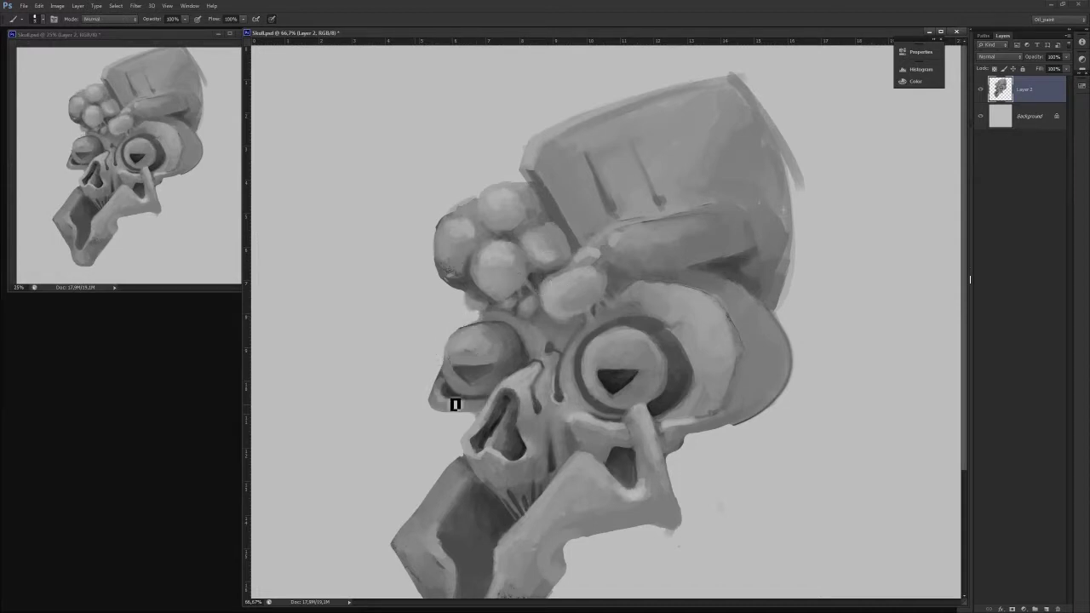
# Refine the dark lower rim of the right eye socket around the top of the cheek column.
pyautogui.keyDown('alt'); pyautogui.click(621, 415); pyautogui.keyUp('alt')
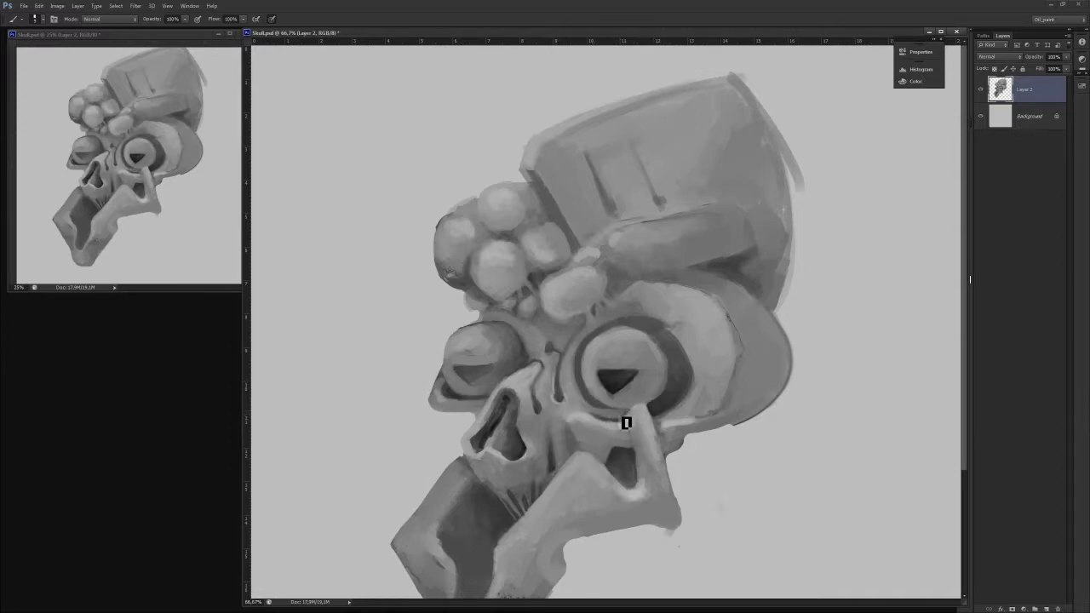
pyautogui.moveTo(653, 414)
pyautogui.mouseDown()
pyautogui.moveTo(664, 415)
pyautogui.moveTo(655, 416)
pyautogui.mouseUp()
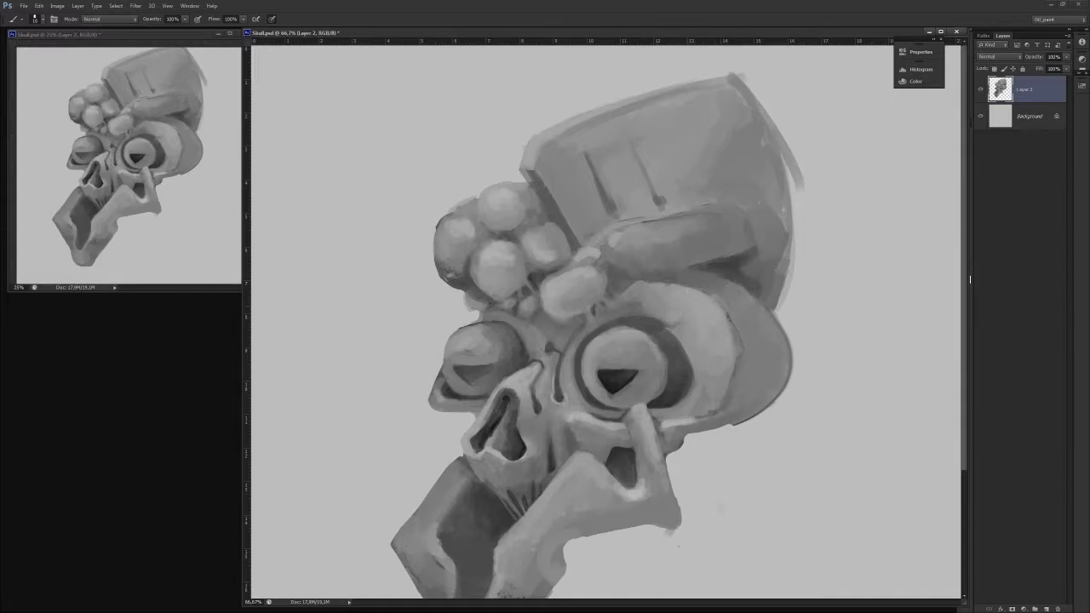
# Soften the dark shadow between the forehead bumps and the cranium, and brighten the front end of the brow ridge with a larger brush.
pyautogui.moveTo(553, 200)
pyautogui.mouseDown()
pyautogui.moveTo(601, 237)
pyautogui.moveTo(591, 225)
pyautogui.mouseUp()
pyautogui.press(']')
pyautogui.press(']')
pyautogui.press(']')
pyautogui.moveTo(537, 178)
pyautogui.mouseDown()
pyautogui.moveTo(599, 243)
pyautogui.moveTo(578, 241)
pyautogui.moveTo(570, 224)
pyautogui.moveTo(603, 243)
pyautogui.mouseUp()
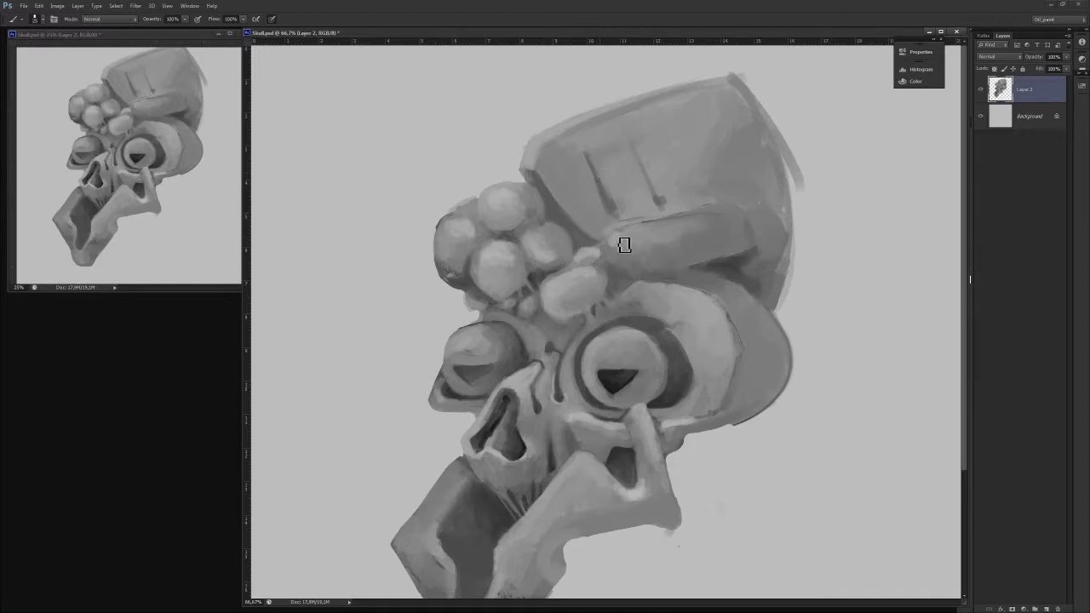
pyautogui.moveTo(607, 248); pyautogui.dragTo(653, 261)
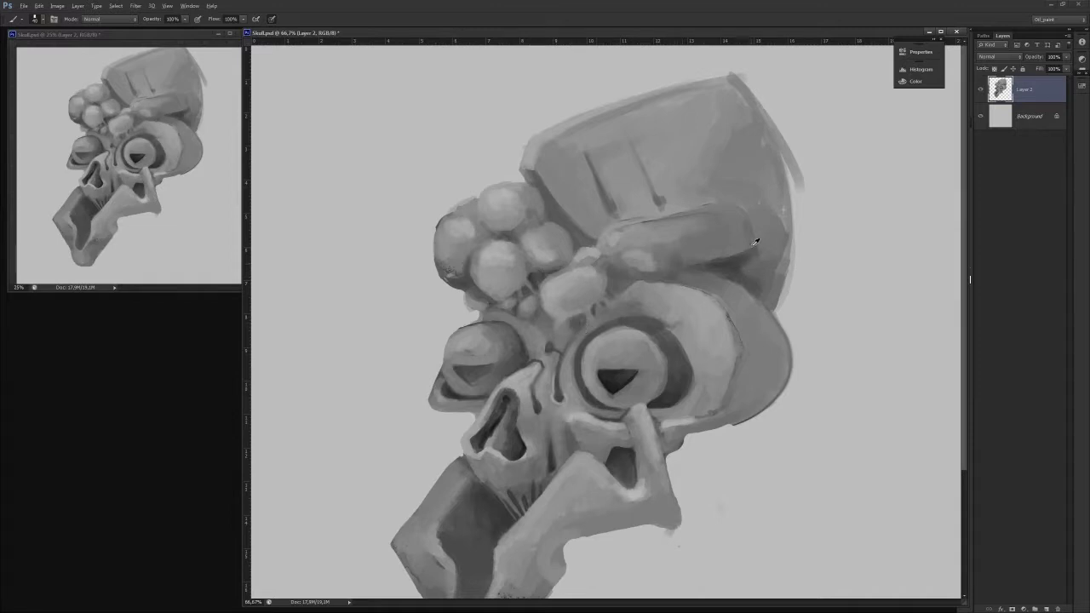
# Repaint the temple lobe behind the right eye in lighter grey, outline its front edge, and extend and trim the cheekbone tip beneath it.
pyautogui.keyDown('alt'); pyautogui.click(644, 305); pyautogui.keyUp('alt')
pyautogui.moveTo(699, 318)
pyautogui.mouseDown()
pyautogui.moveTo(674, 320)
pyautogui.moveTo(764, 314)
pyautogui.moveTo(754, 333)
pyautogui.moveTo(776, 344)
pyautogui.mouseUp()
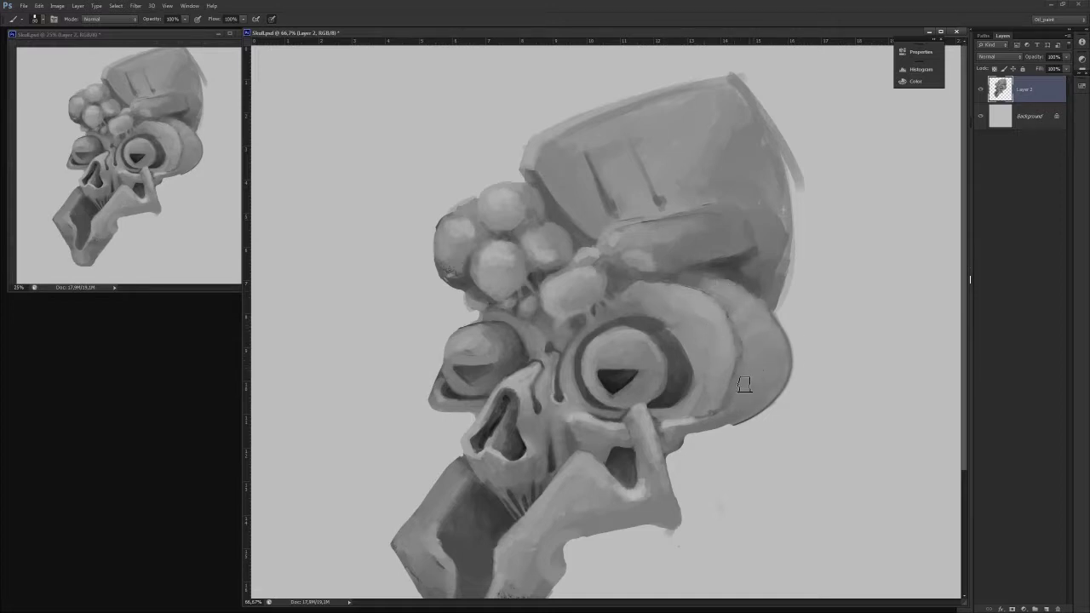
pyautogui.moveTo(731, 413); pyautogui.dragTo(740, 428)
pyautogui.press(']')
pyautogui.moveTo(727, 431)
pyautogui.mouseDown()
pyautogui.moveTo(694, 440)
pyautogui.moveTo(724, 431)
pyautogui.mouseUp()
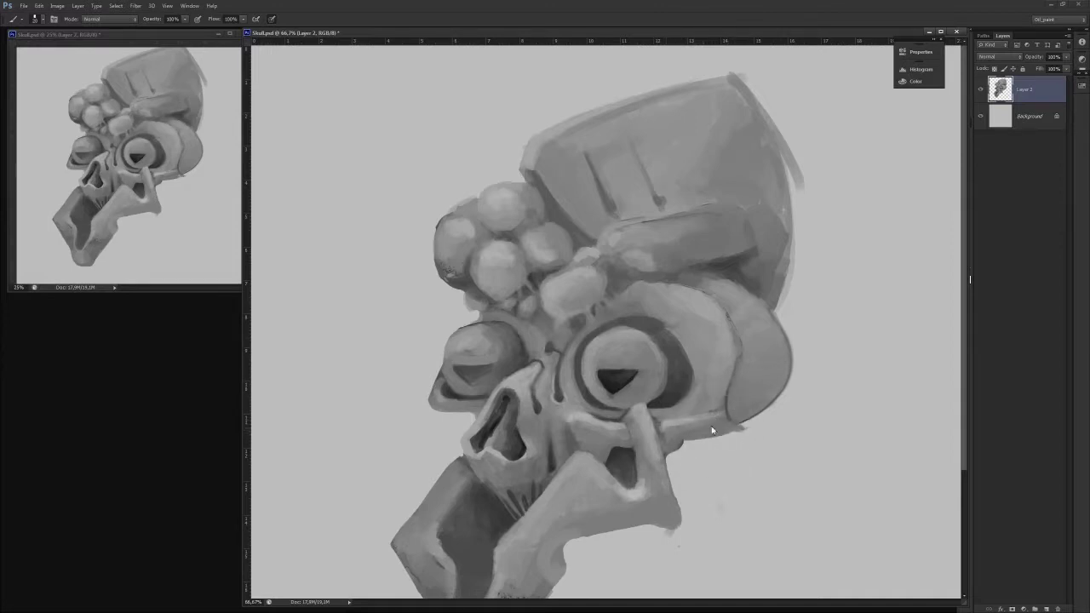
pyautogui.moveTo(734, 424); pyautogui.dragTo(751, 426)
pyautogui.press('e')
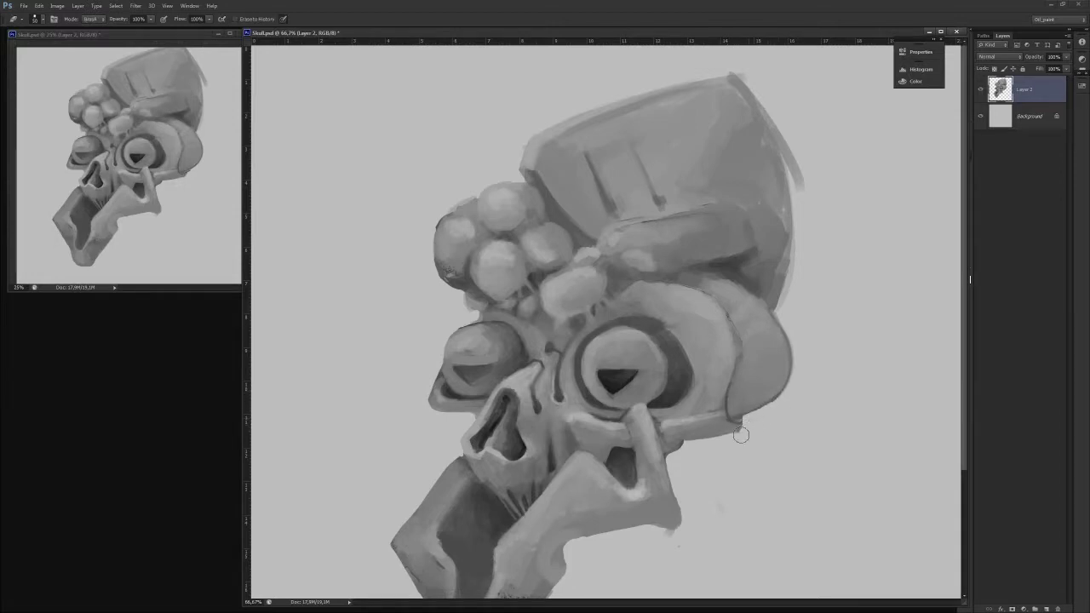
pyautogui.press('b')
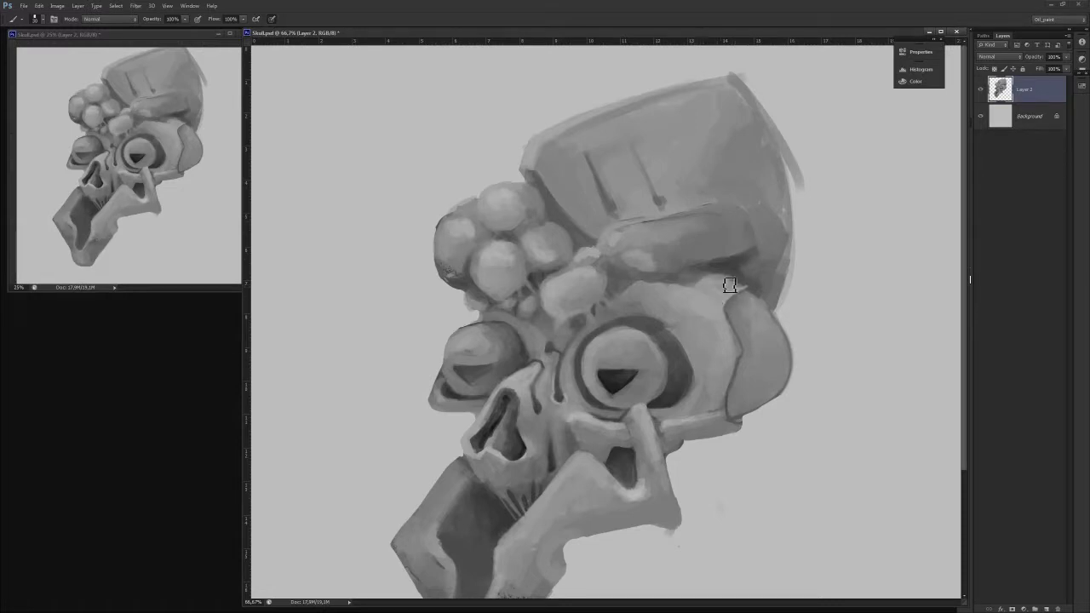
# Lighten the plate above the right eye socket, shade the temple lobe's lower part, and define a bevelled edge between them.
pyautogui.moveTo(701, 285)
pyautogui.mouseDown()
pyautogui.moveTo(738, 287)
pyautogui.moveTo(729, 294)
pyautogui.mouseUp()
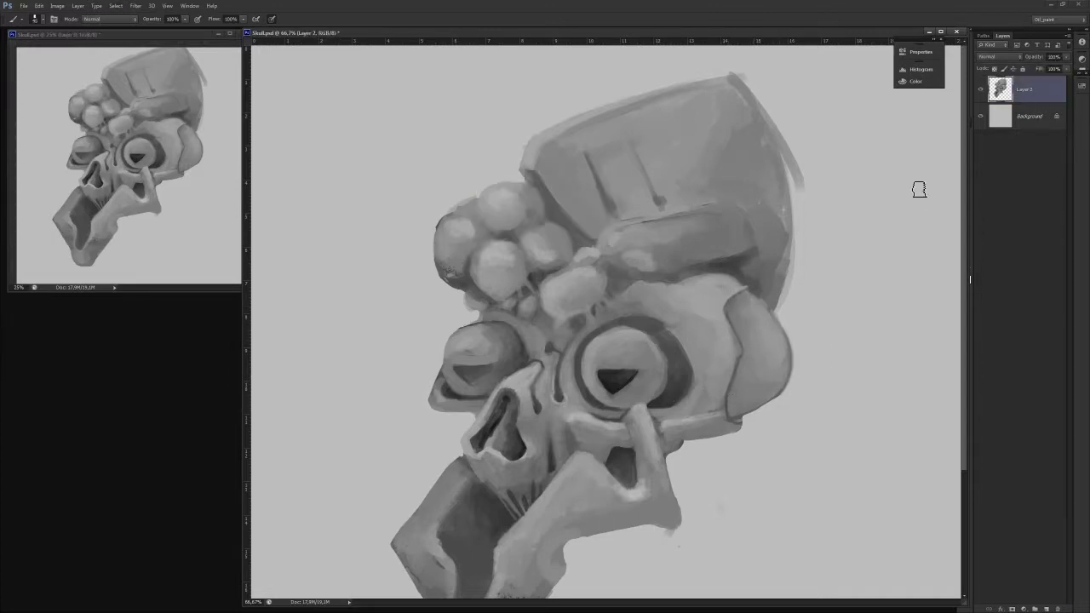
pyautogui.moveTo(736, 395)
pyautogui.mouseDown()
pyautogui.moveTo(749, 411)
pyautogui.moveTo(758, 375)
pyautogui.moveTo(780, 387)
pyautogui.mouseUp()
pyautogui.keyDown('alt'); pyautogui.click(740, 385); pyautogui.keyUp('alt')
pyautogui.keyDown('alt'); pyautogui.click(747, 374); pyautogui.keyUp('alt')
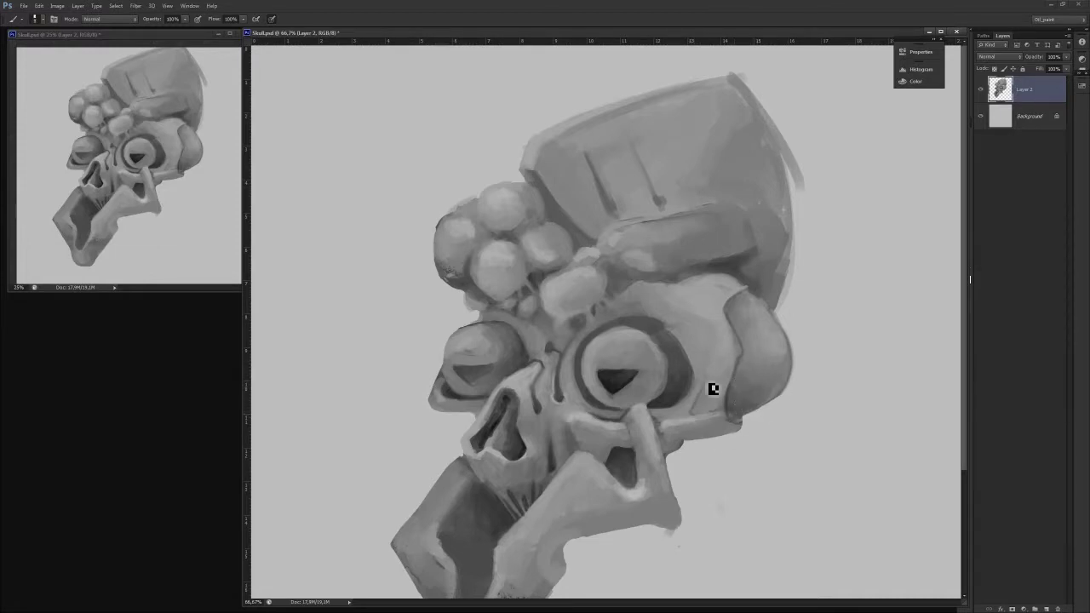
pyautogui.moveTo(719, 357); pyautogui.dragTo(698, 411)
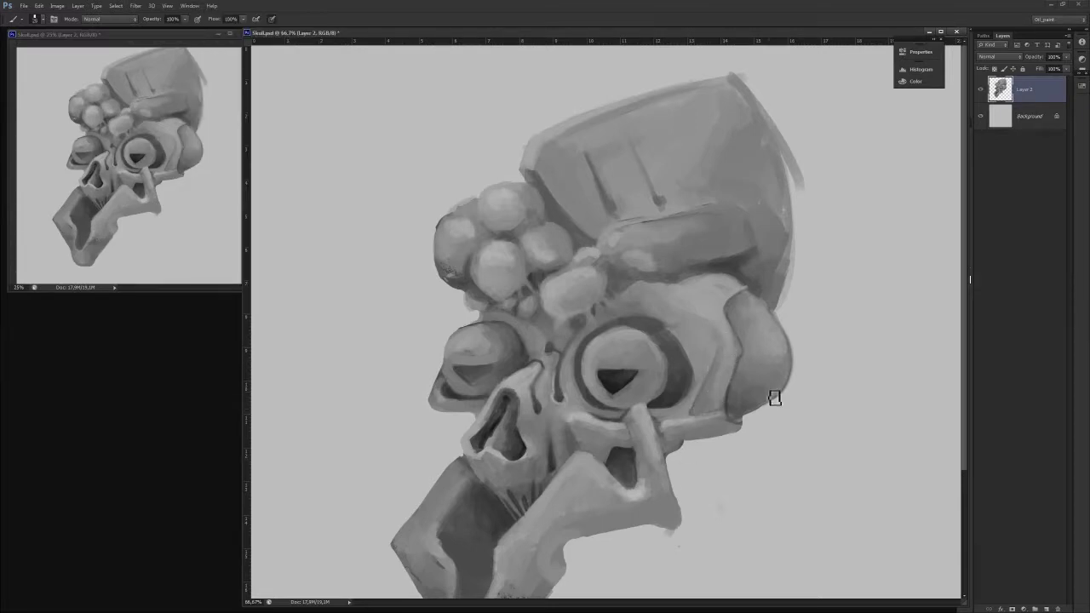
# Reshape the left eye's pupil into a small dark triangle using grey tones sampled from the eyeball.
pyautogui.scroll(-2, 766, 340)
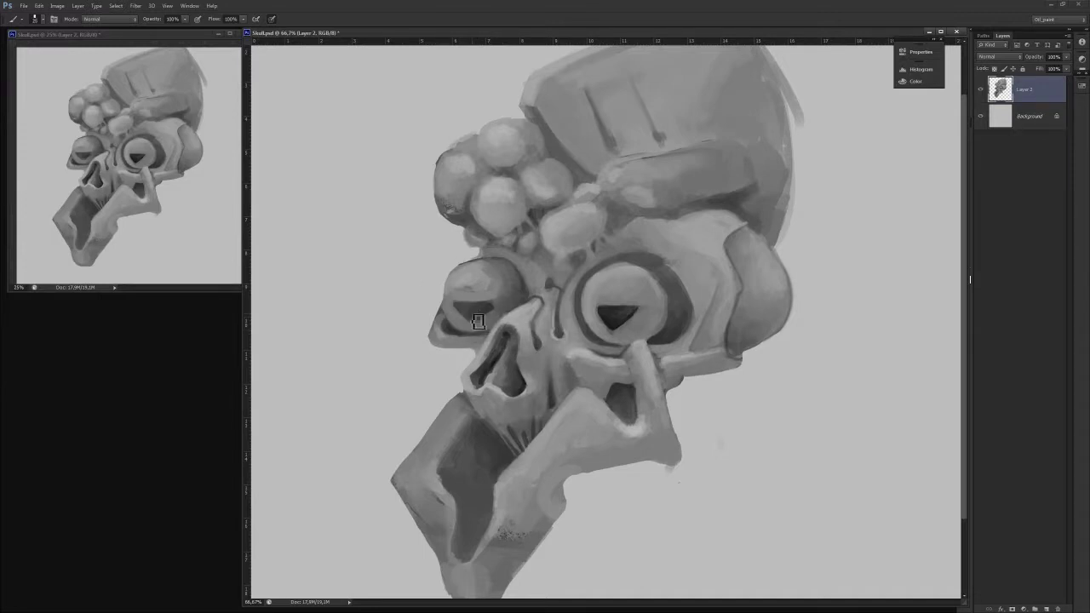
pyautogui.keyDown('alt'); pyautogui.click(497, 302); pyautogui.keyUp('alt')
pyautogui.keyDown('alt'); pyautogui.click(453, 305); pyautogui.keyUp('alt')
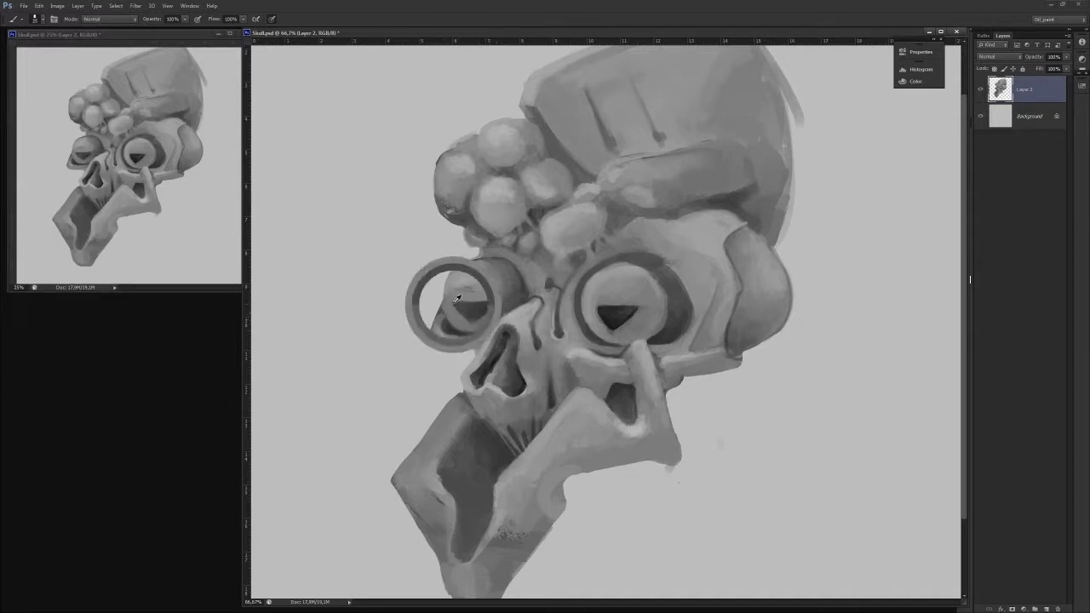
pyautogui.moveTo(460, 305)
pyautogui.mouseDown()
pyautogui.moveTo(463, 319)
pyautogui.moveTo(464, 306)
pyautogui.mouseUp()
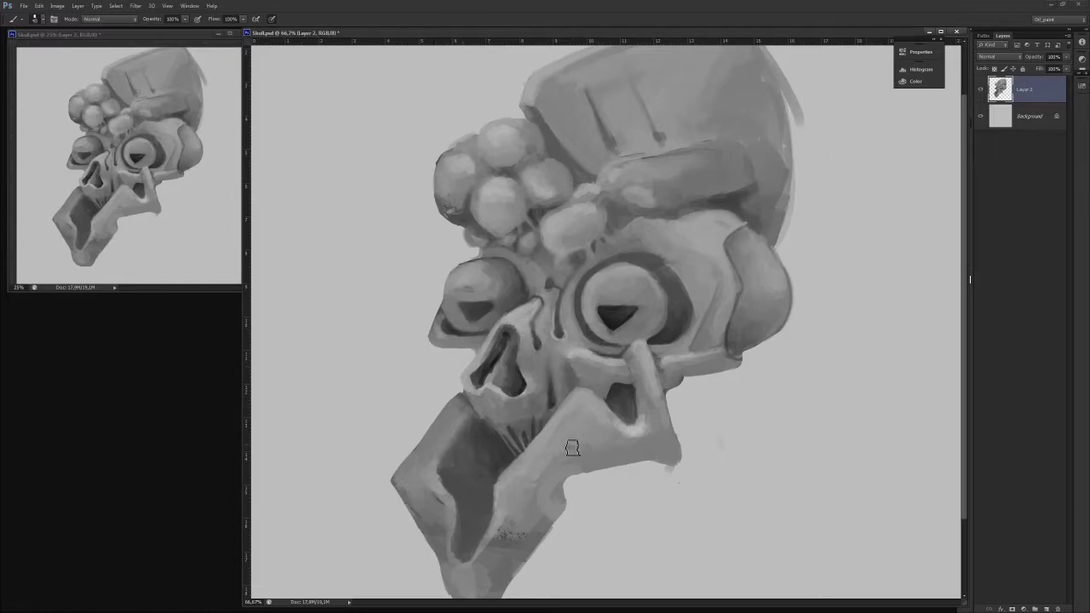
# Paint a dark triangular opening in the upper jaw arm, with vertical tendon strands inside and a light rim around it.
pyautogui.moveTo(567, 446)
pyautogui.mouseDown()
pyautogui.moveTo(577, 423)
pyautogui.moveTo(562, 455)
pyautogui.moveTo(583, 422)
pyautogui.moveTo(567, 445)
pyautogui.moveTo(594, 432)
pyautogui.mouseUp()
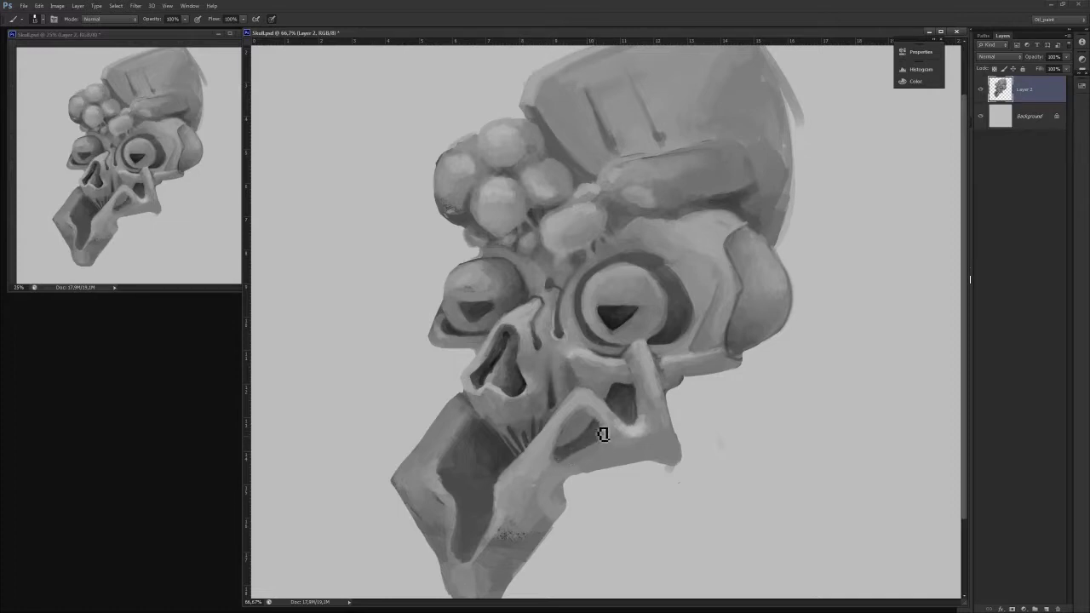
pyautogui.moveTo(603, 435)
pyautogui.mouseDown()
pyautogui.moveTo(583, 426)
pyautogui.moveTo(576, 454)
pyautogui.mouseUp()
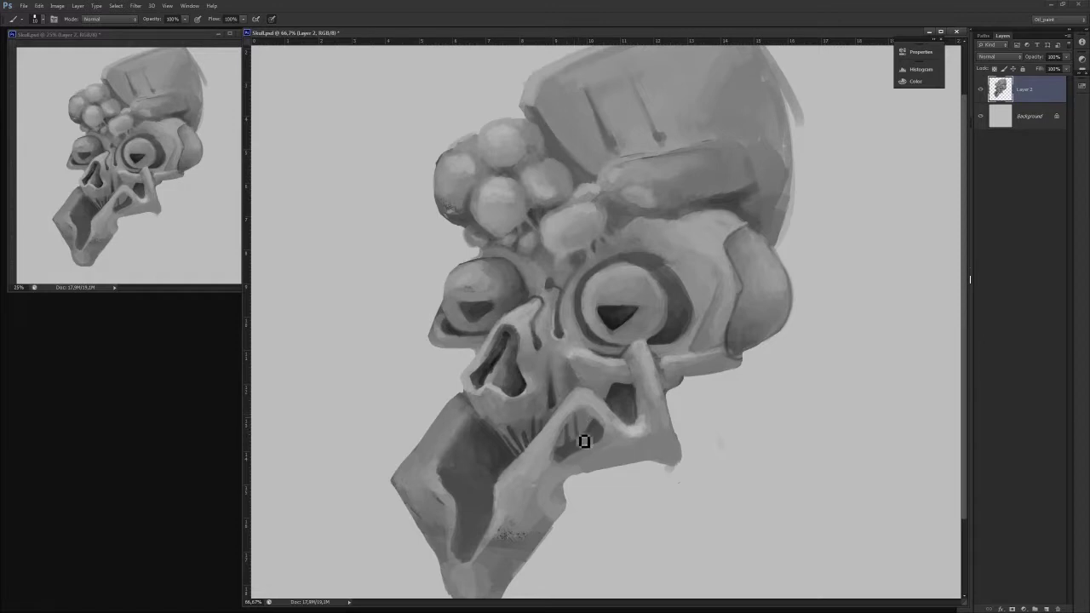
pyautogui.keyDown('alt'); pyautogui.click(573, 412); pyautogui.keyUp('alt')
pyautogui.keyDown('alt'); pyautogui.click(601, 398); pyautogui.keyUp('alt')
pyautogui.press(']')
pyautogui.moveTo(562, 472); pyautogui.dragTo(568, 469)
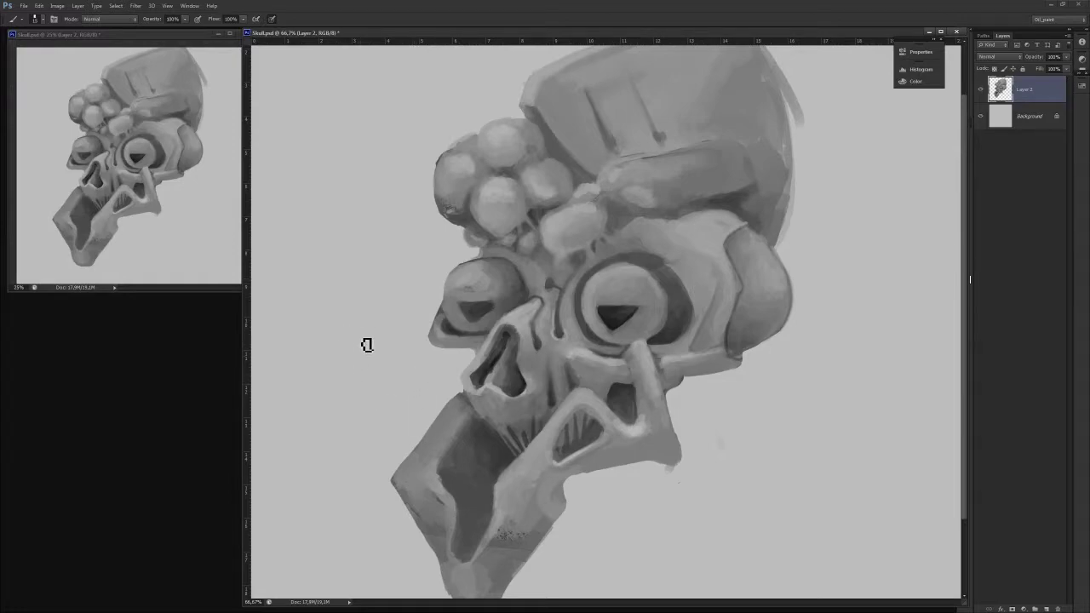
# Erase the outer edges of the lower jaw to make it narrower and round off the chin.
pyautogui.press('e')
pyautogui.moveTo(422, 497)
pyautogui.mouseDown()
pyautogui.moveTo(460, 387)
pyautogui.moveTo(398, 492)
pyautogui.mouseUp()
pyautogui.scroll(-3, 404, 526)
pyautogui.moveTo(403, 395)
pyautogui.mouseDown()
pyautogui.moveTo(426, 443)
pyautogui.moveTo(427, 416)
pyautogui.moveTo(436, 427)
pyautogui.moveTo(427, 479)
pyautogui.moveTo(495, 503)
pyautogui.moveTo(516, 463)
pyautogui.moveTo(508, 505)
pyautogui.moveTo(514, 466)
pyautogui.moveTo(661, 376)
pyautogui.mouseUp()
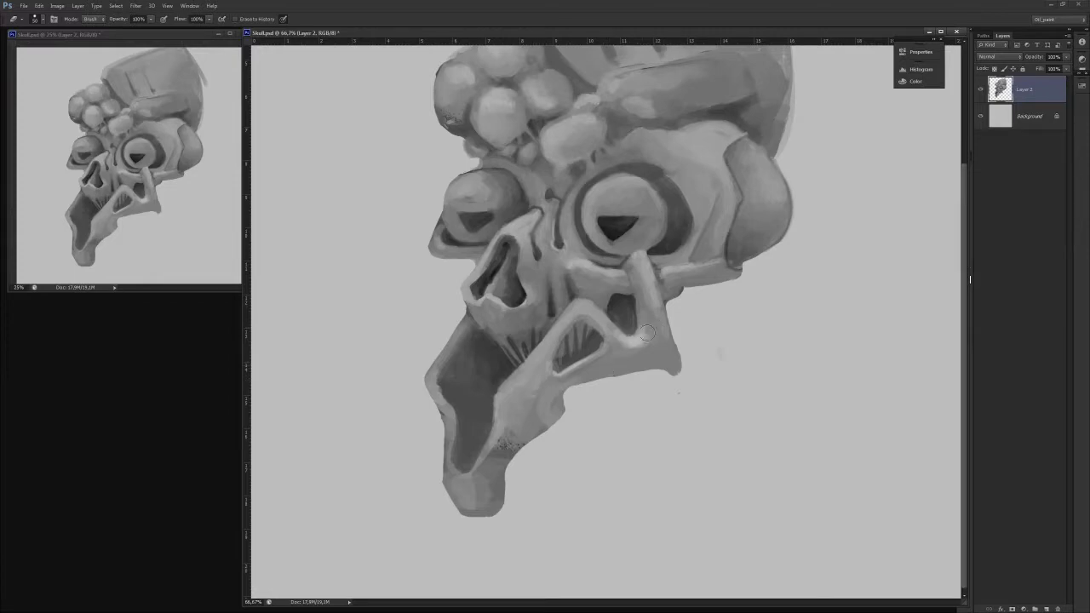
# Repaint the dark ring and inner rim around the right eye, and extend the light cheekbone ridge towards the nose.
pyautogui.press('b')
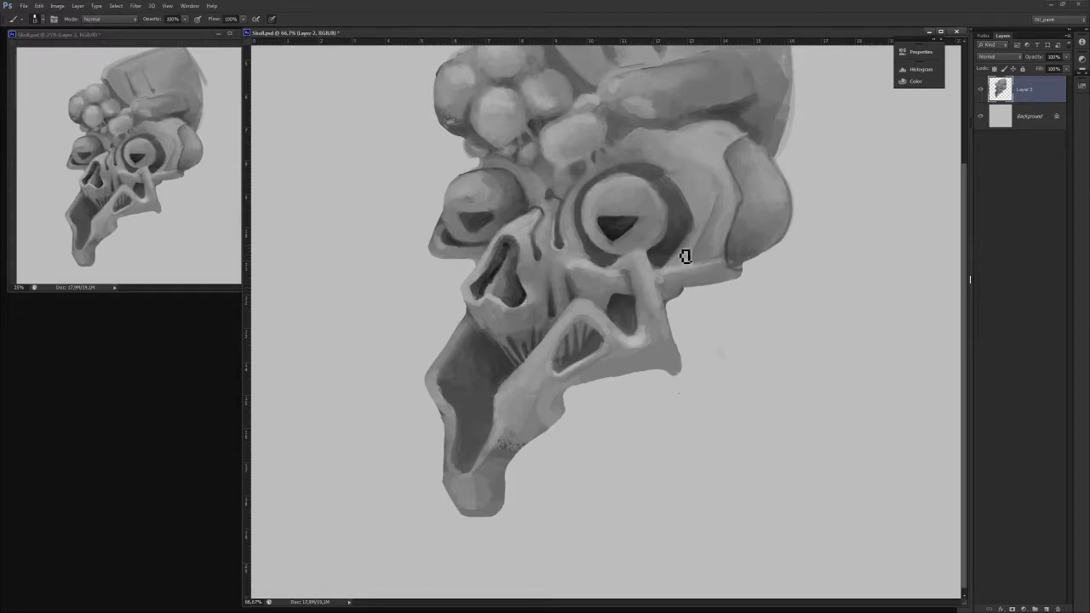
pyautogui.moveTo(654, 168)
pyautogui.mouseDown()
pyautogui.moveTo(681, 182)
pyautogui.moveTo(659, 172)
pyautogui.mouseUp()
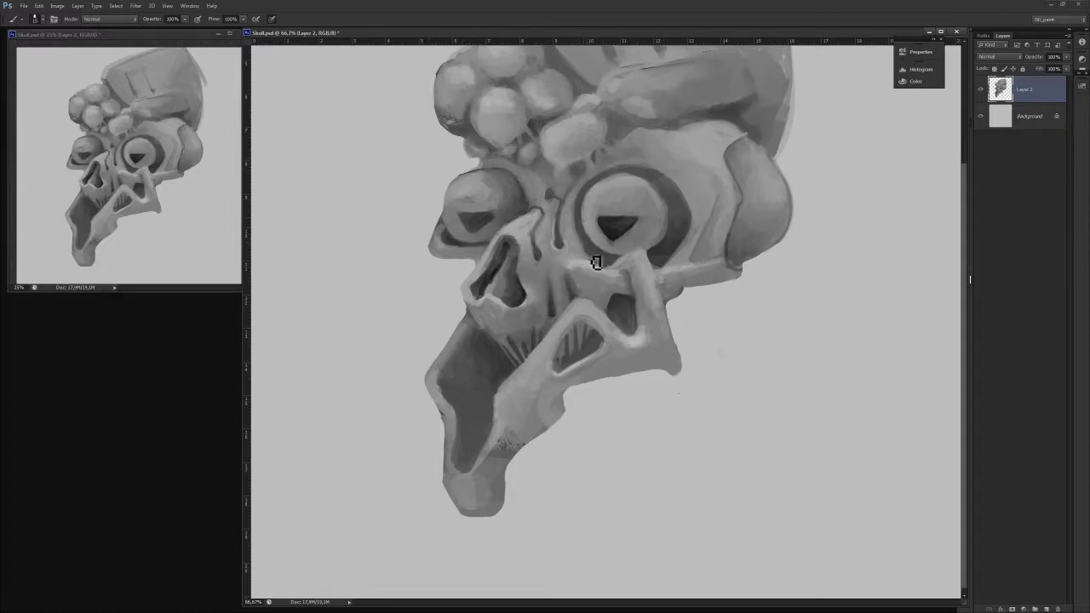
pyautogui.keyDown('alt'); pyautogui.click(571, 207); pyautogui.keyUp('alt')
pyautogui.moveTo(574, 204); pyautogui.dragTo(583, 245)
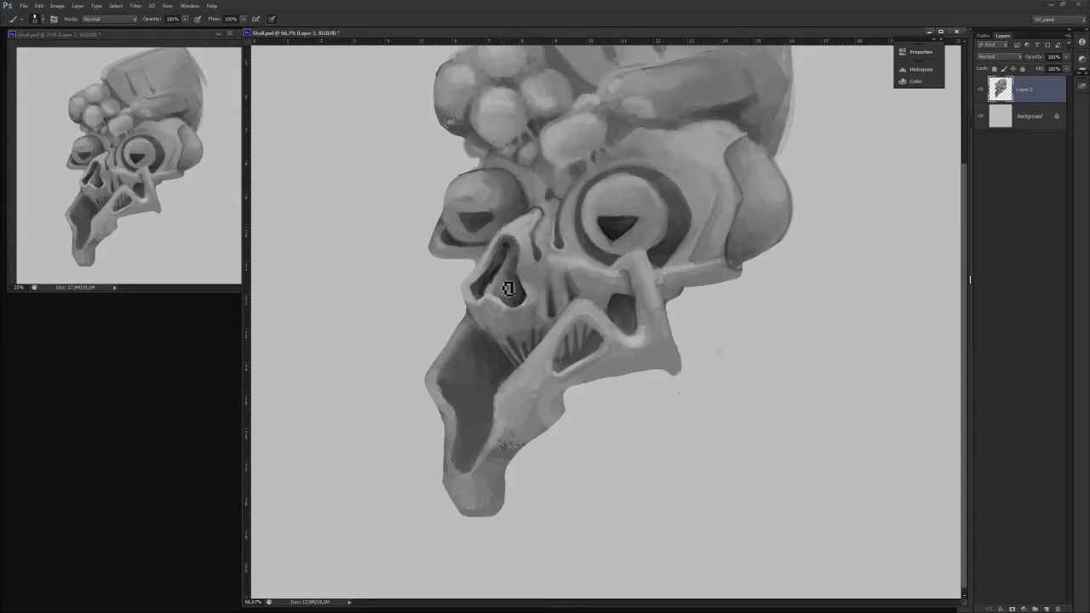
# Erase a triangular opening through the upper cranium and extend the back of the head into a pointed tip.
pyautogui.hotkey('ctrl', '-')
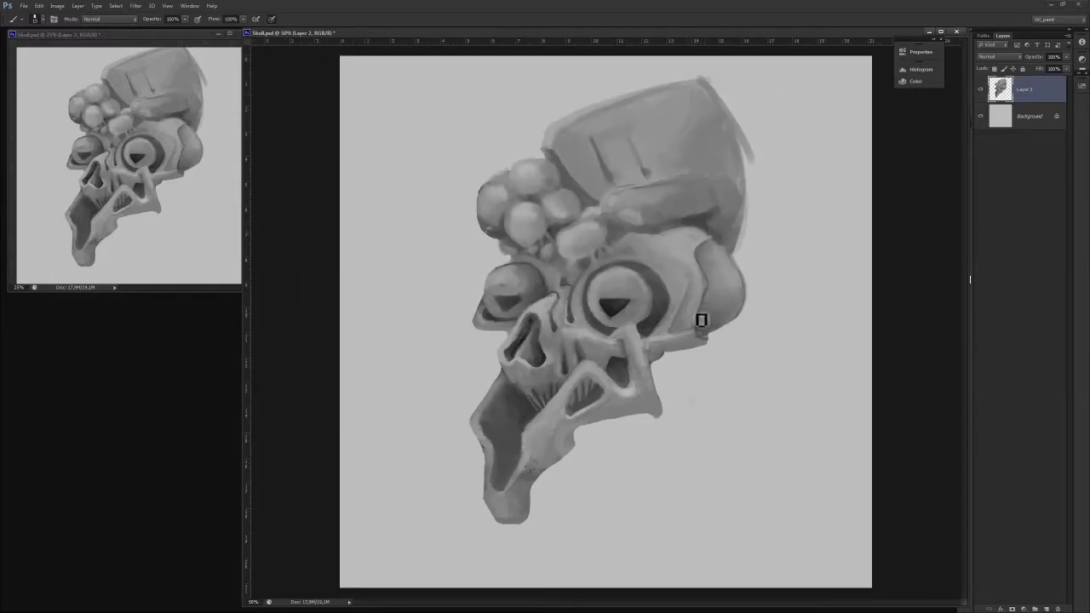
pyautogui.press('e')
pyautogui.click(654, 119)
pyautogui.moveTo(691, 91)
pyautogui.mouseDown()
pyautogui.moveTo(656, 125)
pyautogui.moveTo(671, 110)
pyautogui.moveTo(706, 148)
pyautogui.moveTo(657, 127)
pyautogui.moveTo(719, 148)
pyautogui.moveTo(677, 109)
pyautogui.moveTo(714, 152)
pyautogui.moveTo(720, 119)
pyautogui.moveTo(766, 186)
pyautogui.mouseUp()
pyautogui.press('b')
pyautogui.hotkey('ctrl', 'z')
pyautogui.moveTo(719, 110)
pyautogui.mouseDown()
pyautogui.moveTo(778, 175)
pyautogui.moveTo(749, 253)
pyautogui.moveTo(786, 188)
pyautogui.moveTo(741, 146)
pyautogui.moveTo(769, 195)
pyautogui.moveTo(729, 182)
pyautogui.mouseUp()
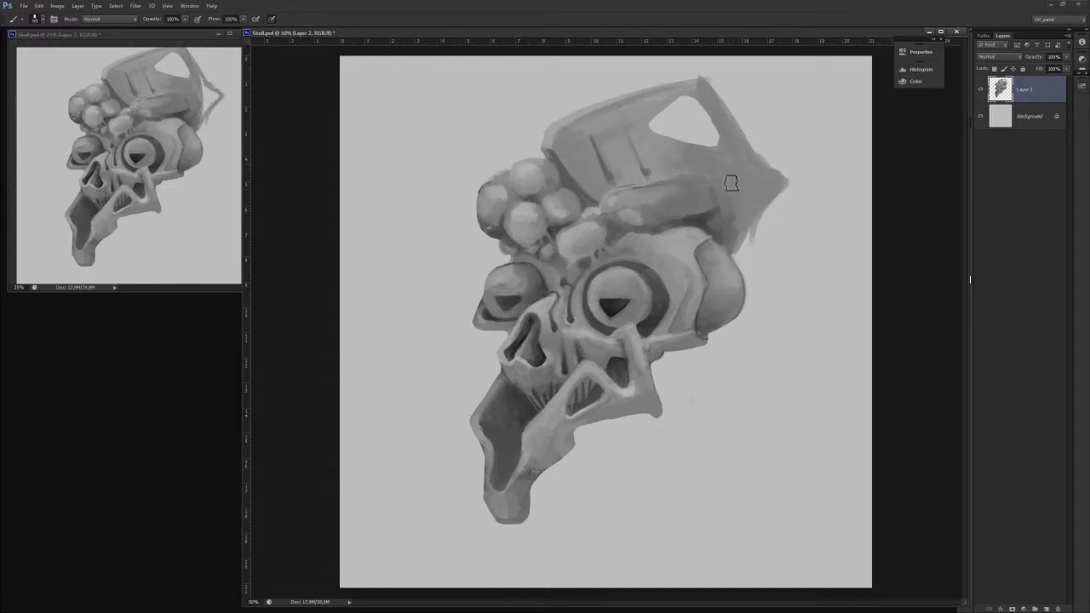
# Extend the brow ridge as a long light bar to the cranium's rear point and shade its underside.
pyautogui.moveTo(704, 218); pyautogui.dragTo(727, 222)
pyautogui.moveTo(657, 194)
pyautogui.mouseDown()
pyautogui.moveTo(769, 178)
pyautogui.moveTo(682, 196)
pyautogui.moveTo(737, 179)
pyautogui.moveTo(703, 190)
pyautogui.moveTo(743, 223)
pyautogui.moveTo(729, 243)
pyautogui.moveTo(702, 226)
pyautogui.mouseUp()
pyautogui.keyDown('alt'); pyautogui.click(689, 198); pyautogui.keyUp('alt')
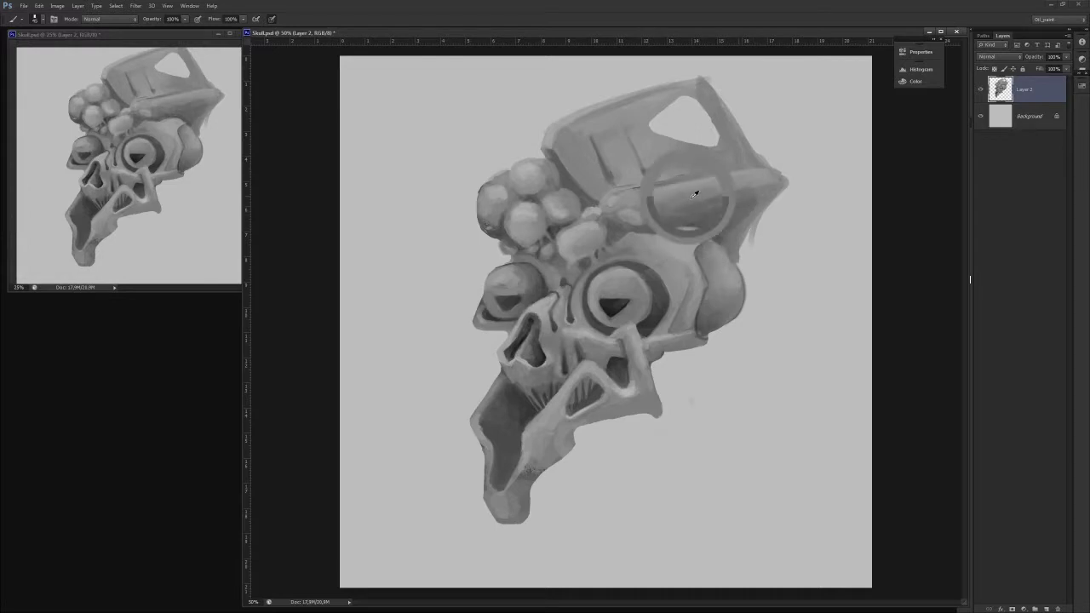
# Shape the cranium opening's lower edge and dark inner side wall, and repaint the cranium's front edge with sampled greys.
pyautogui.moveTo(664, 139); pyautogui.dragTo(691, 146)
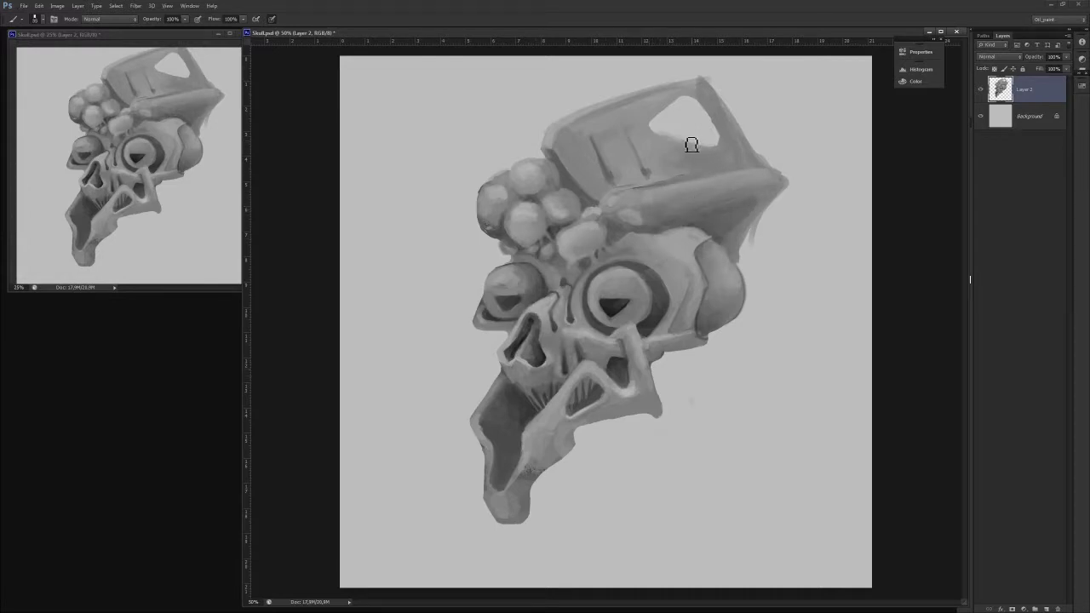
pyautogui.moveTo(676, 105)
pyautogui.mouseDown()
pyautogui.moveTo(708, 112)
pyautogui.moveTo(727, 148)
pyautogui.mouseUp()
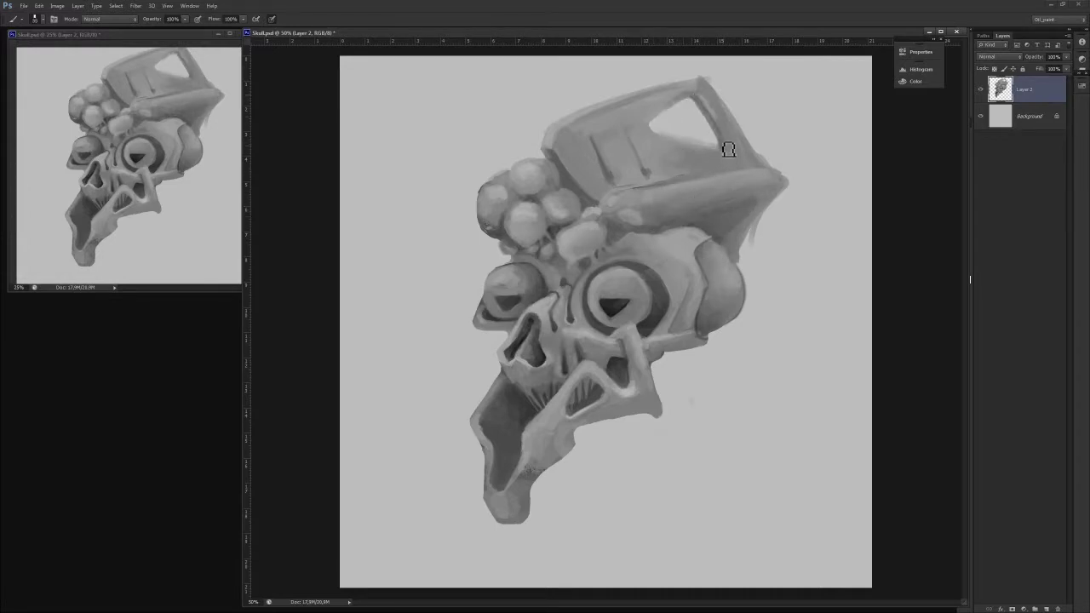
pyautogui.moveTo(696, 102)
pyautogui.mouseDown()
pyautogui.moveTo(725, 138)
pyautogui.moveTo(719, 120)
pyautogui.moveTo(733, 154)
pyautogui.moveTo(709, 91)
pyautogui.moveTo(744, 161)
pyautogui.mouseUp()
pyautogui.keyDown('alt'); pyautogui.click(706, 93); pyautogui.keyUp('alt')
pyautogui.moveTo(560, 139)
pyautogui.mouseDown()
pyautogui.moveTo(570, 168)
pyautogui.moveTo(560, 162)
pyautogui.mouseUp()
pyautogui.keyDown('alt'); pyautogui.click(550, 148); pyautogui.keyUp('alt')
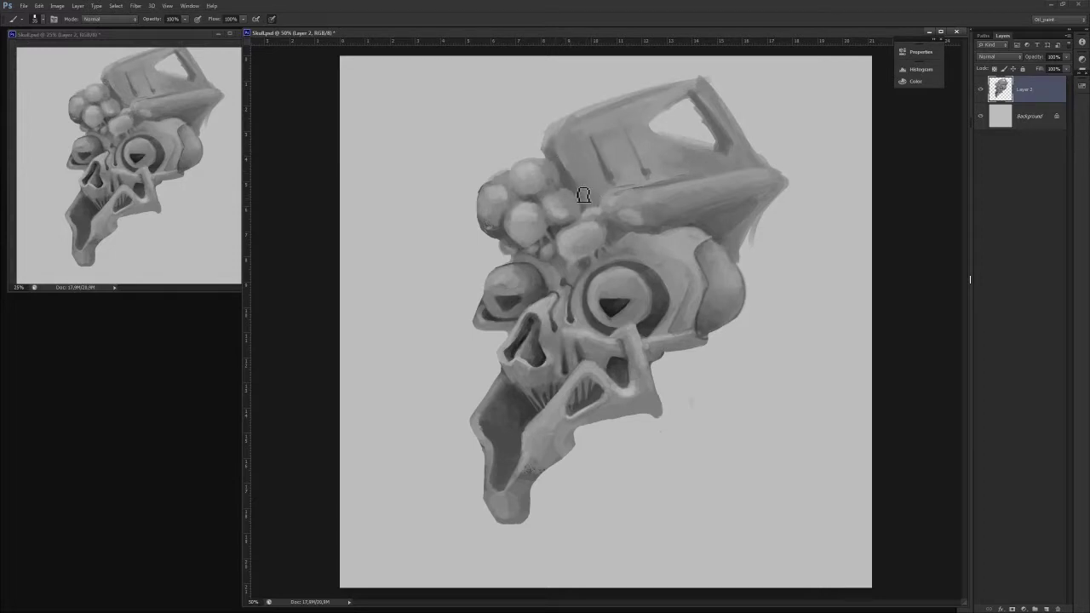
pyautogui.keyDown('alt'); pyautogui.click(564, 145); pyautogui.keyUp('alt')
# Erase stray paint inside the cranium opening and trim the silhouette below the rear tip into a clean curve.
pyautogui.press('e')
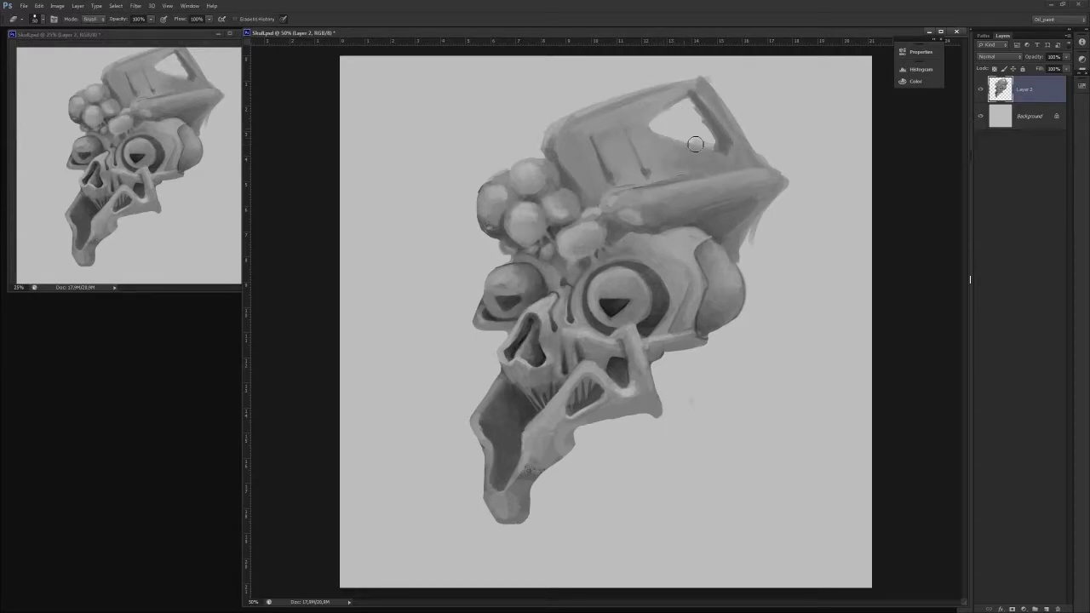
pyautogui.moveTo(714, 137); pyautogui.dragTo(722, 155)
pyautogui.moveTo(765, 208); pyautogui.dragTo(746, 273)
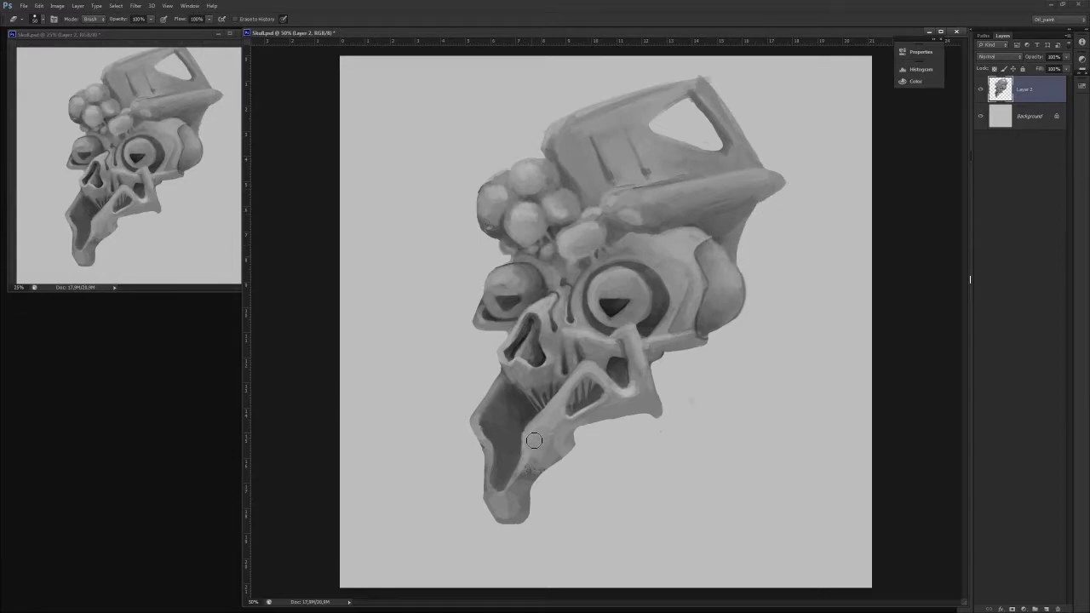
# Smooth the lower jaw arm, paint a shaded hollow with a light rim into it, and trim the jaw's far outer edge.
pyautogui.press('b')
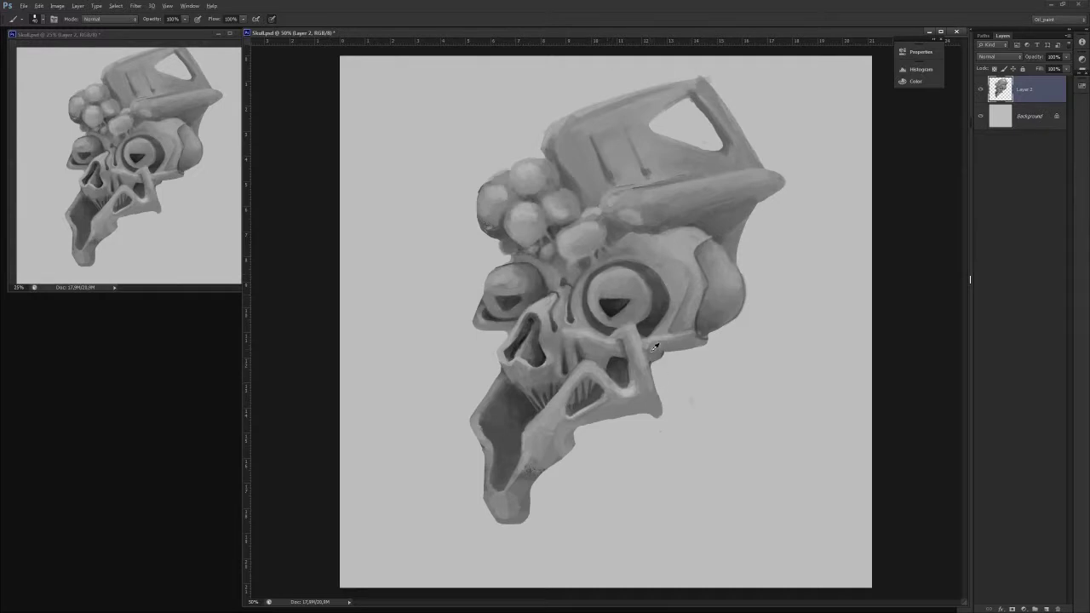
pyautogui.moveTo(551, 441)
pyautogui.mouseDown()
pyautogui.moveTo(546, 465)
pyautogui.moveTo(554, 442)
pyautogui.moveTo(545, 451)
pyautogui.moveTo(563, 440)
pyautogui.moveTo(539, 448)
pyautogui.moveTo(516, 492)
pyautogui.moveTo(525, 480)
pyautogui.moveTo(523, 519)
pyautogui.moveTo(518, 487)
pyautogui.mouseUp()
pyautogui.keyDown('alt'); pyautogui.click(541, 432); pyautogui.keyUp('alt')
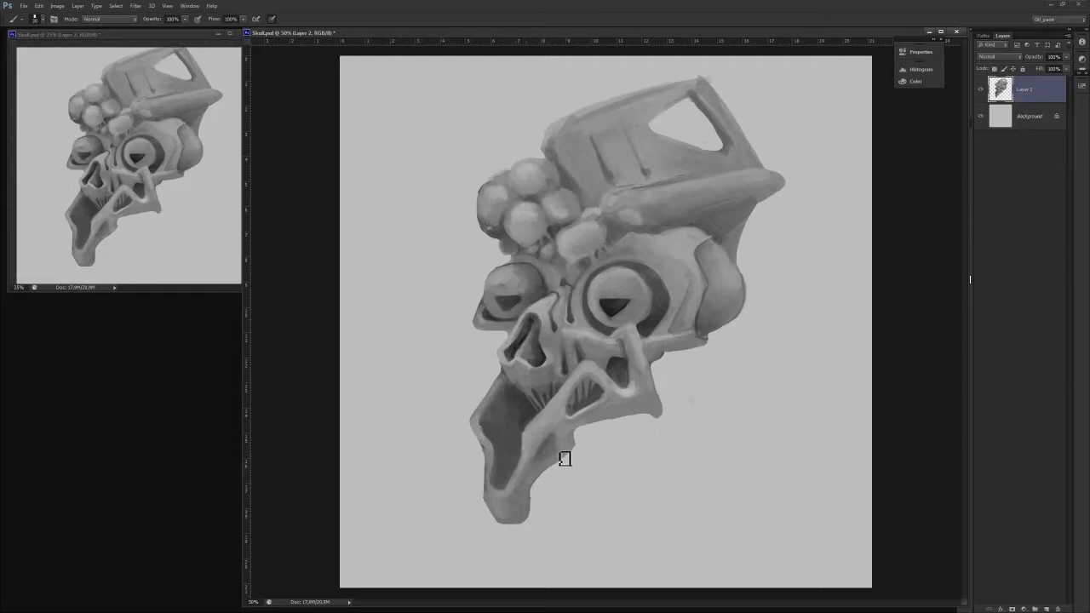
pyautogui.moveTo(565, 455); pyautogui.dragTo(575, 441)
pyautogui.keyDown('alt'); pyautogui.click(552, 423); pyautogui.keyUp('alt')
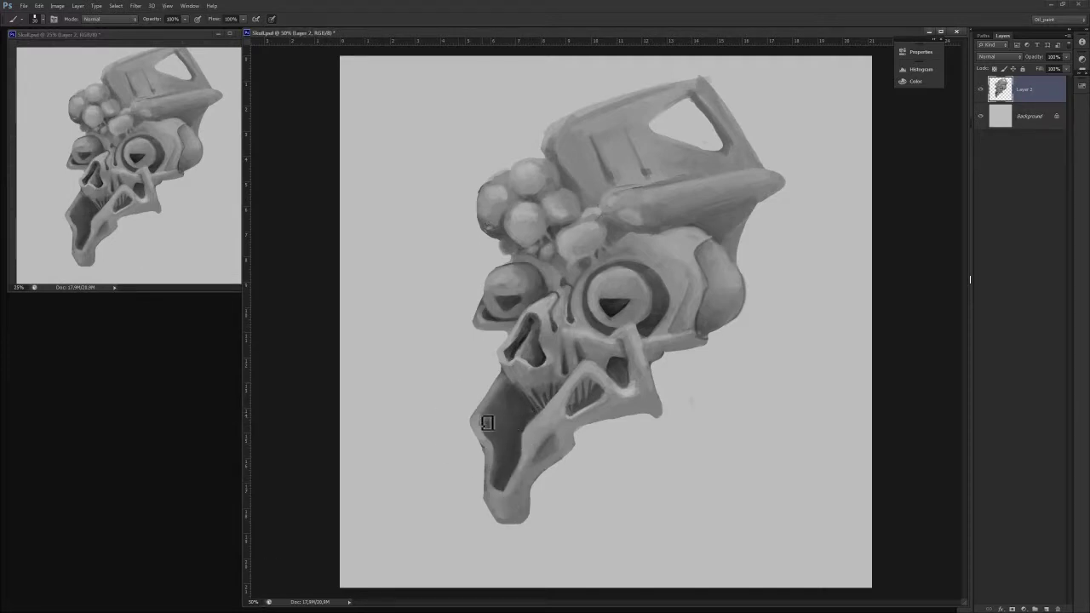
pyautogui.press('e')
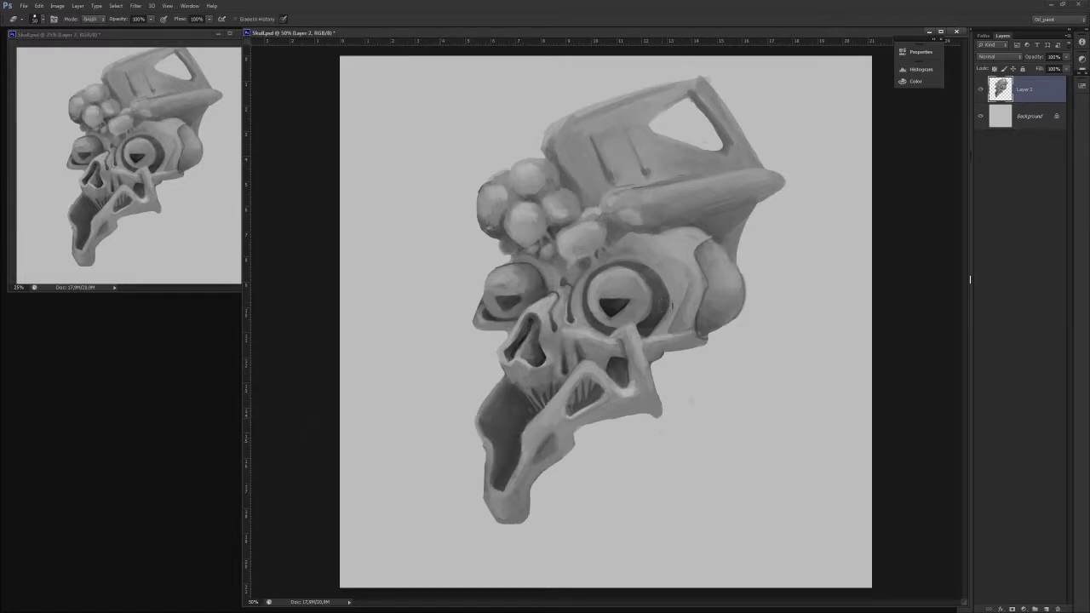
# Paint a thin shaded strut joining the rear jaw corner to the cheekbone tip, leaving a gap beside the cheek column.
pyautogui.press('b')
pyautogui.moveTo(660, 395); pyautogui.dragTo(683, 354)
pyautogui.moveTo(662, 414)
pyautogui.mouseDown()
pyautogui.moveTo(701, 325)
pyautogui.moveTo(658, 398)
pyautogui.moveTo(681, 379)
pyautogui.moveTo(681, 352)
pyautogui.moveTo(698, 348)
pyautogui.moveTo(688, 345)
pyautogui.moveTo(672, 378)
pyautogui.moveTo(673, 399)
pyautogui.mouseUp()
pyautogui.keyDown('alt'); pyautogui.click(624, 364); pyautogui.keyUp('alt')
pyautogui.moveTo(688, 357); pyautogui.dragTo(691, 365)
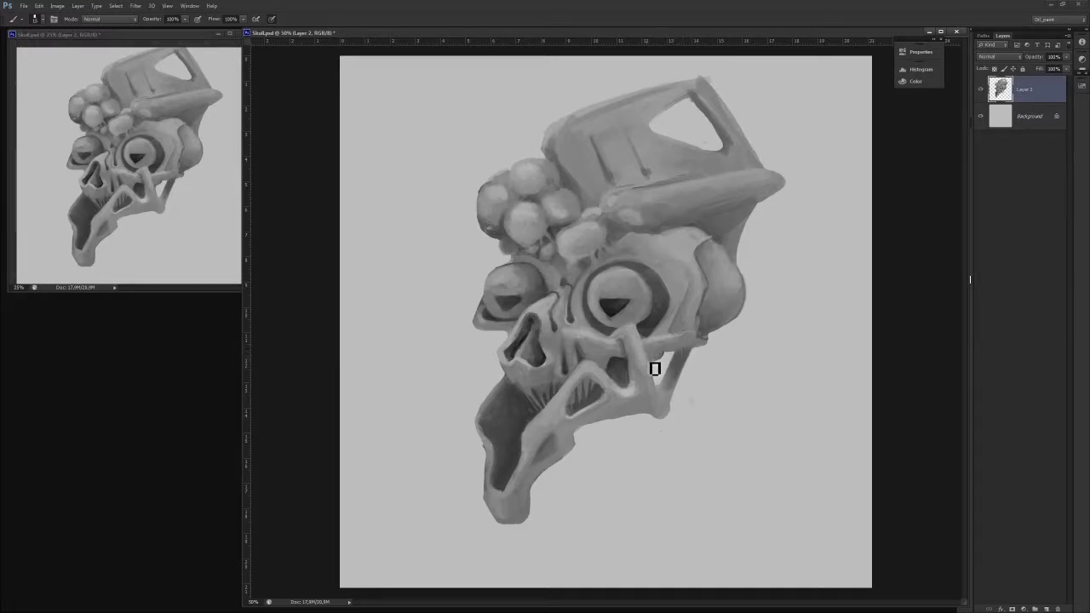
# Smooth the jaw arm's lower edge and paint over the cheek column's top to form a continuous cheekbone under the right eye.
pyautogui.keyDown('alt'); pyautogui.click(643, 396); pyautogui.keyUp('alt')
pyautogui.moveTo(626, 393); pyautogui.dragTo(639, 399)
pyautogui.moveTo(617, 423); pyautogui.dragTo(663, 418)
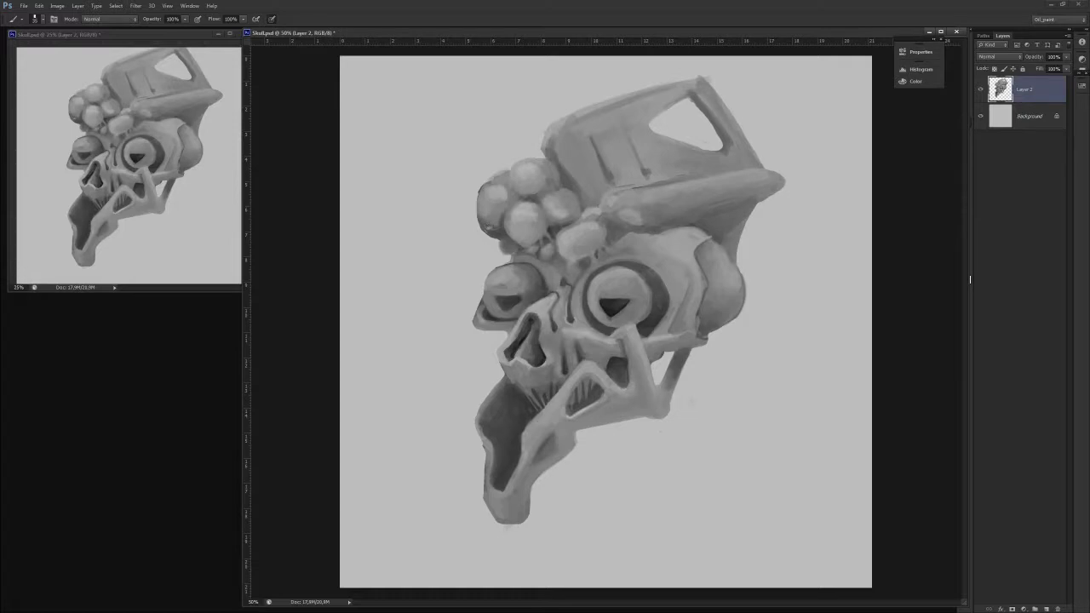
pyautogui.moveTo(616, 339)
pyautogui.mouseDown()
pyautogui.moveTo(639, 334)
pyautogui.moveTo(664, 352)
pyautogui.moveTo(639, 340)
pyautogui.moveTo(686, 340)
pyautogui.moveTo(634, 367)
pyautogui.mouseUp()
pyautogui.keyDown('alt'); pyautogui.click(640, 337); pyautogui.keyUp('alt')
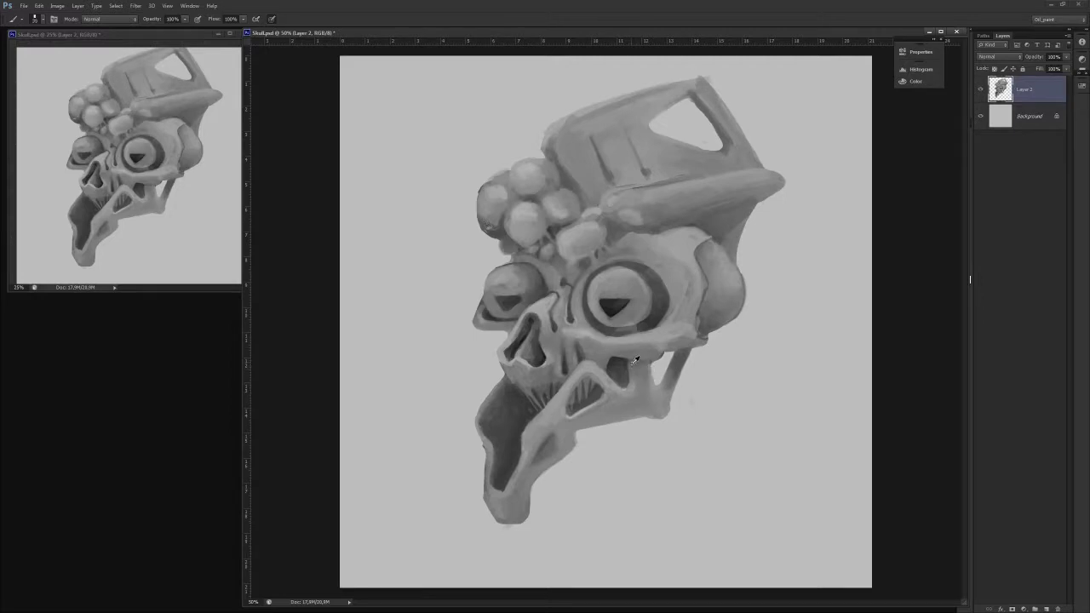
# Paint a slanted light bar from the right eye's lower corner, continuing behind the socket across the rear bulb to a pointed tip.
pyautogui.moveTo(634, 334)
pyautogui.mouseDown()
pyautogui.moveTo(763, 246)
pyautogui.moveTo(755, 269)
pyautogui.moveTo(743, 254)
pyautogui.moveTo(748, 298)
pyautogui.mouseUp()
pyautogui.hotkey('ctrl', 'z')
pyautogui.keyDown('alt'); pyautogui.click(717, 277); pyautogui.keyUp('alt')
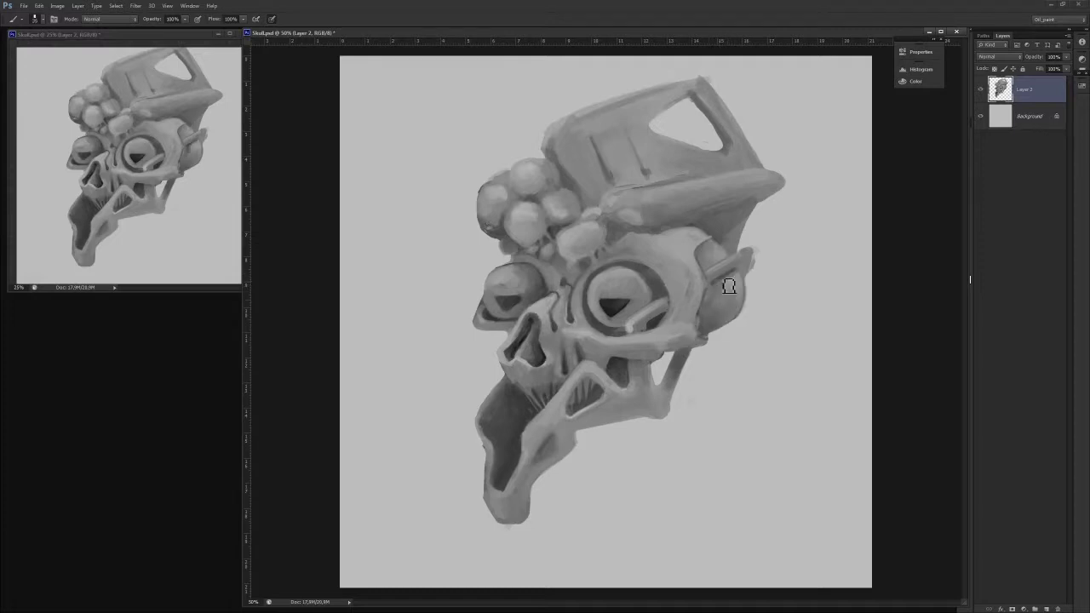
pyautogui.moveTo(714, 292); pyautogui.dragTo(722, 292)
# Paint a light tapering ridge from the right eye's brow up to the underside of the brim's rear end.
pyautogui.moveTo(691, 233)
pyautogui.mouseDown()
pyautogui.moveTo(751, 209)
pyautogui.moveTo(702, 246)
pyautogui.moveTo(690, 242)
pyautogui.moveTo(729, 222)
pyautogui.moveTo(709, 242)
pyautogui.moveTo(669, 232)
pyautogui.moveTo(749, 202)
pyautogui.moveTo(660, 218)
pyautogui.moveTo(742, 192)
pyautogui.mouseUp()
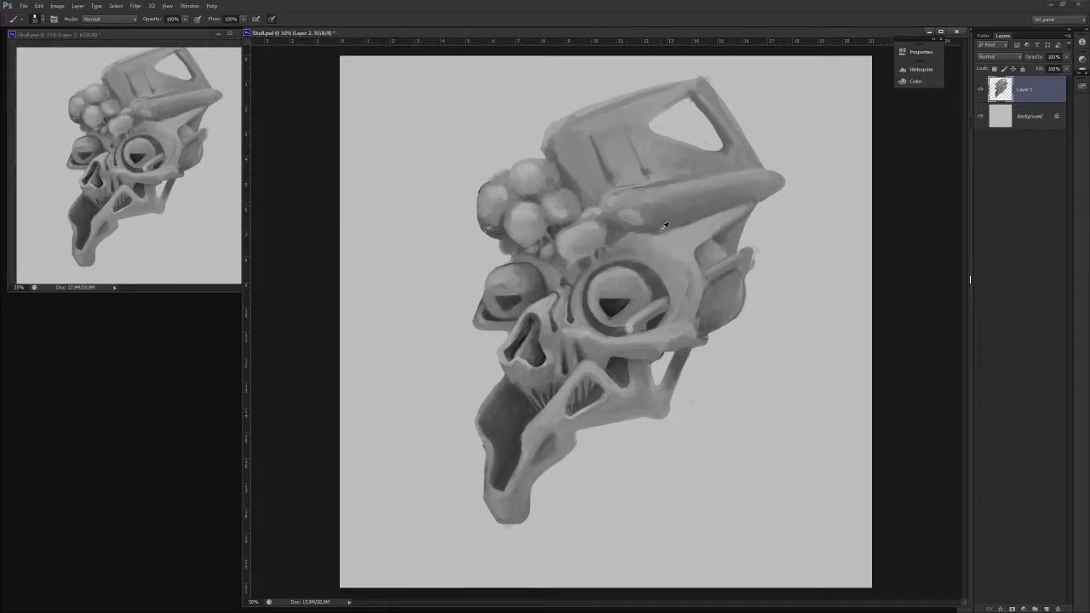
pyautogui.moveTo(688, 239); pyautogui.dragTo(719, 226)
pyautogui.press(']')
pyautogui.keyDown('alt'); pyautogui.click(685, 220); pyautogui.keyUp('alt')
pyautogui.hotkey('ctrl', 'd')
pyautogui.click(618, 254)
pyautogui.press('Return')
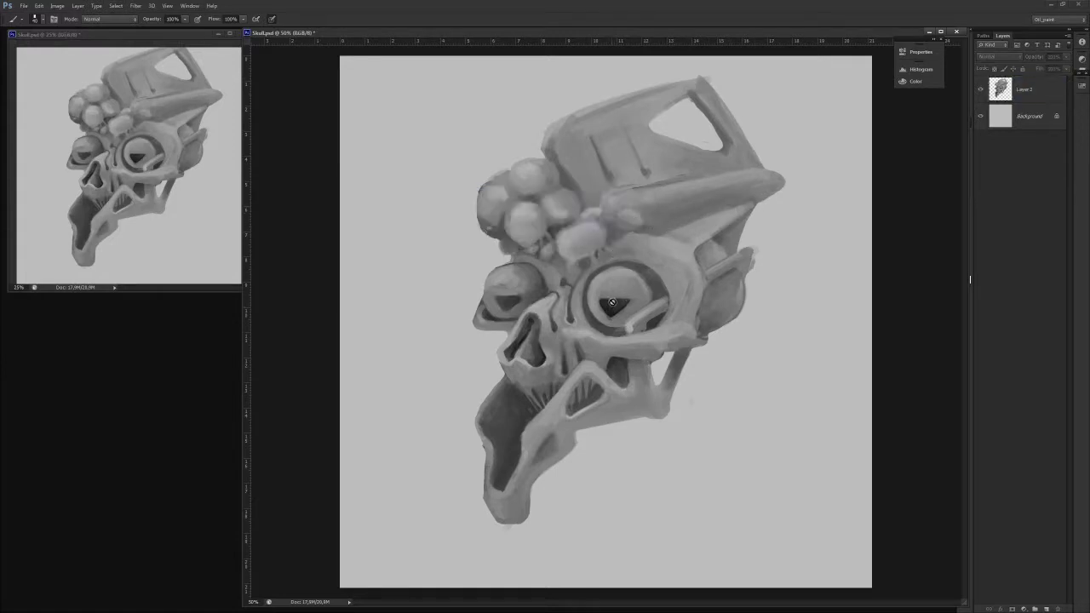
pyautogui.click(1023, 90)
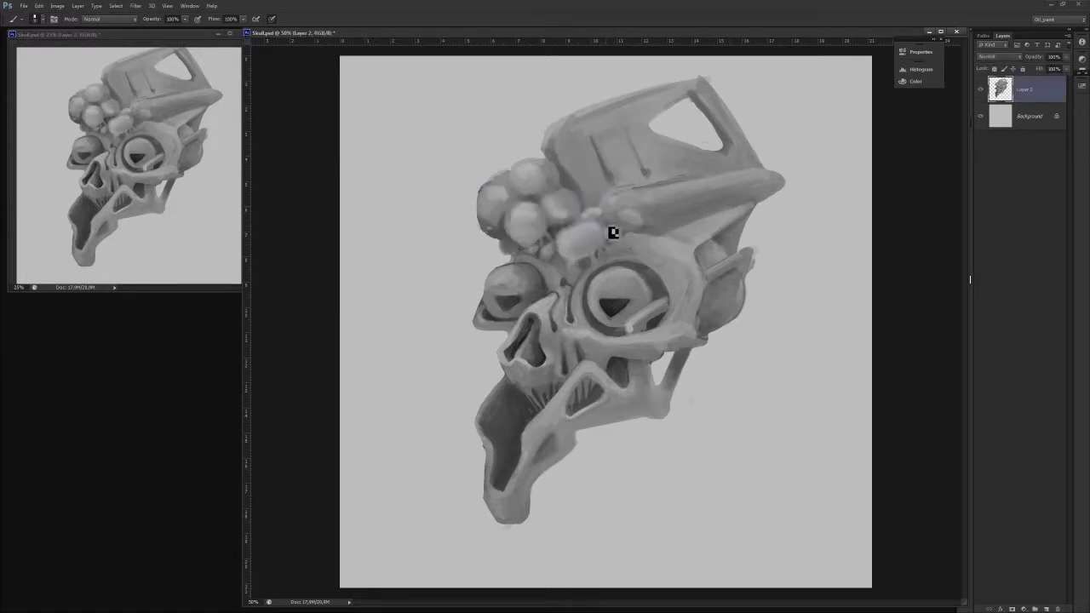
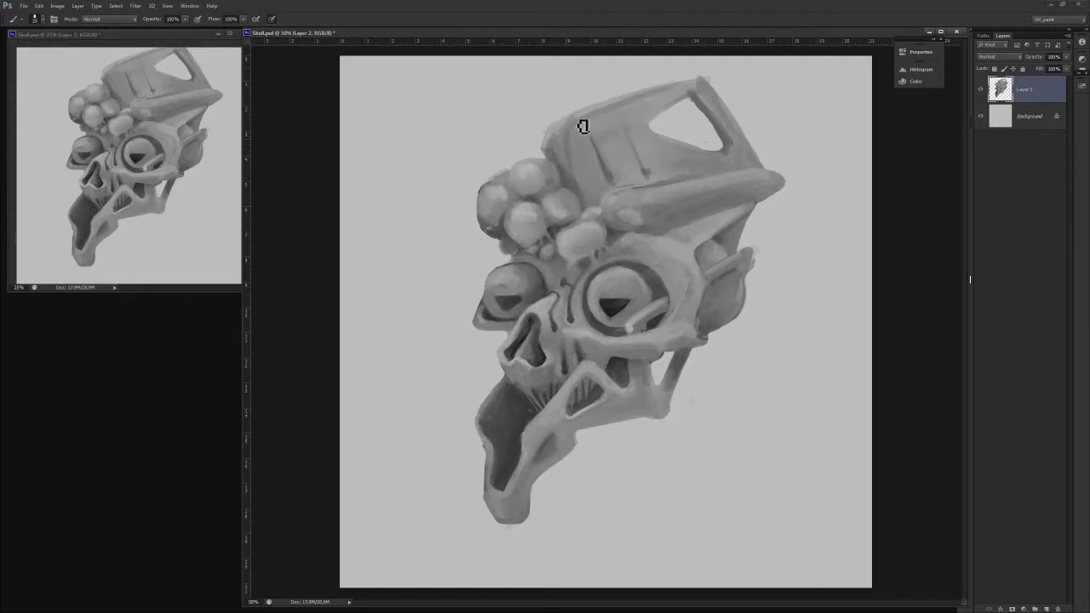
# Trim the cranium's front and upper edges and paint a dim extra sphere into the gap beside the sphere cluster.
pyautogui.press('e')
pyautogui.moveTo(576, 104)
pyautogui.mouseDown()
pyautogui.moveTo(549, 157)
pyautogui.moveTo(551, 127)
pyautogui.moveTo(628, 93)
pyautogui.moveTo(725, 85)
pyautogui.mouseUp()
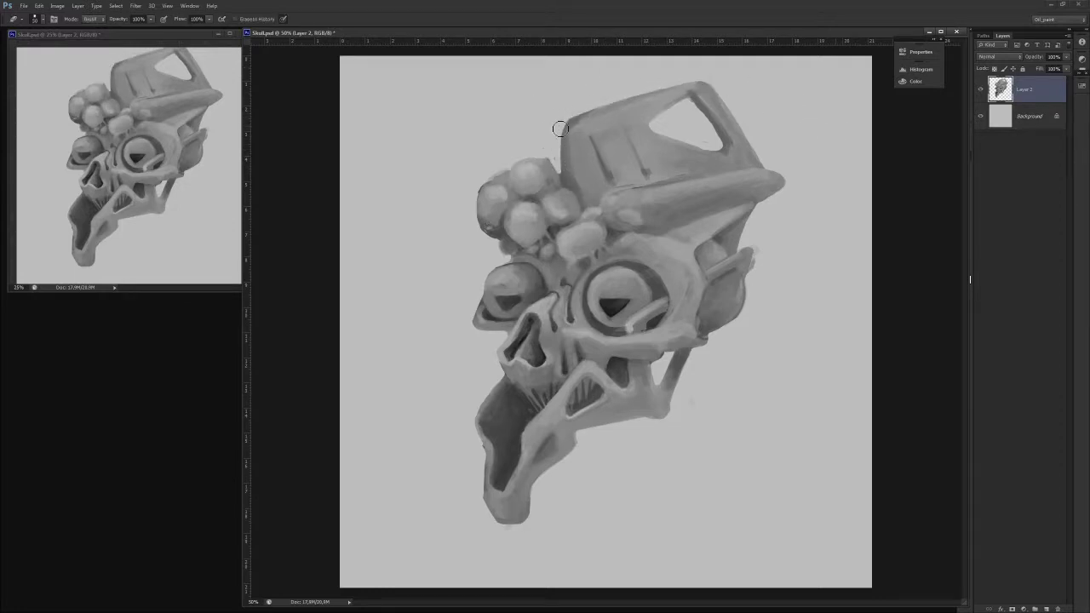
pyautogui.press('b')
pyautogui.moveTo(562, 161); pyautogui.dragTo(550, 156)
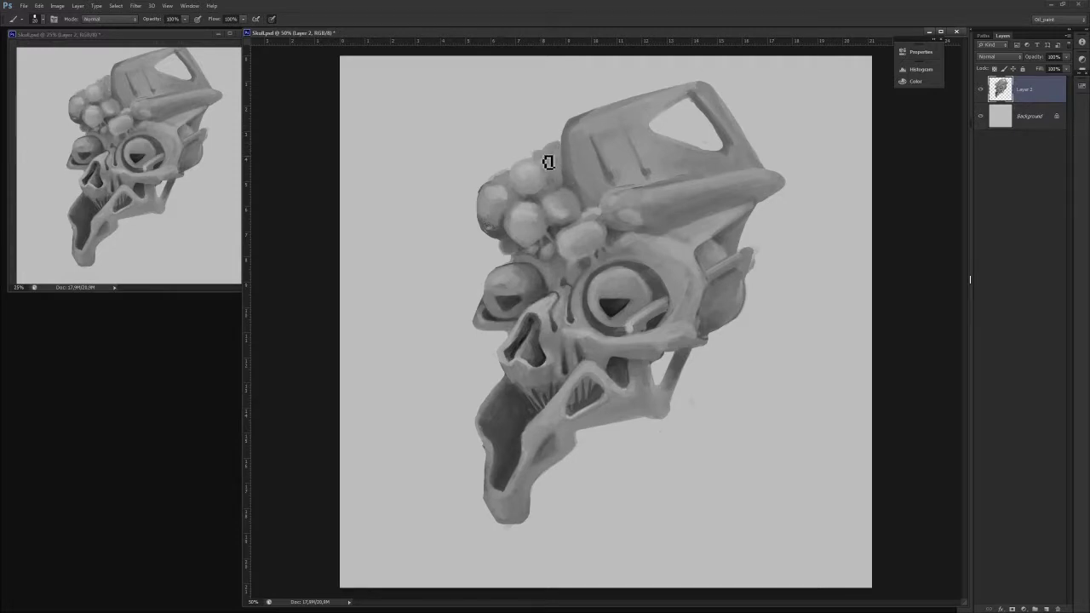
pyautogui.press('e')
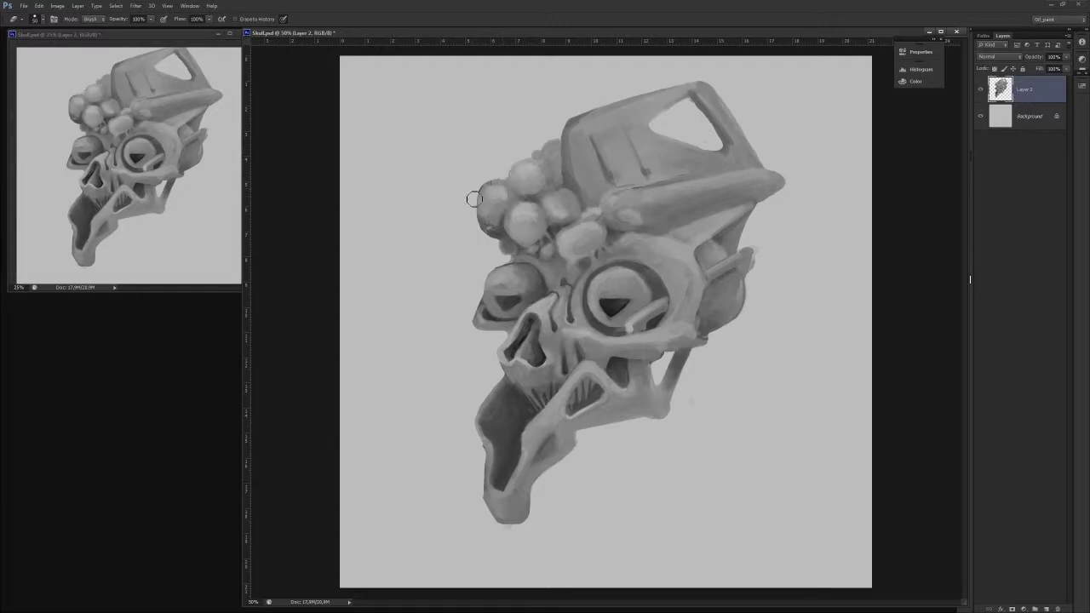
pyautogui.press('b')
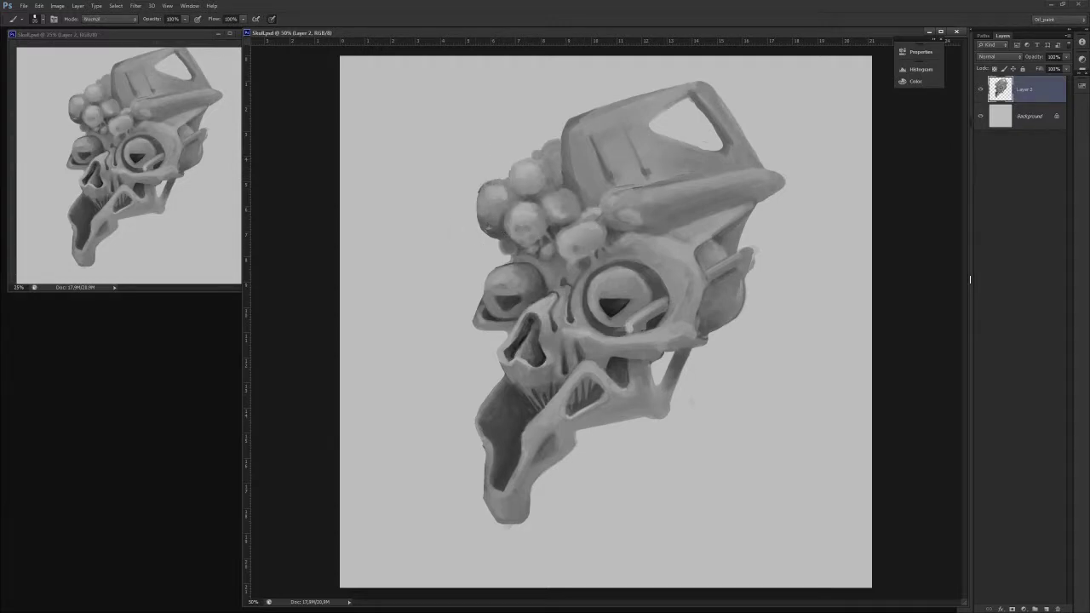
pyautogui.click(969, 279)
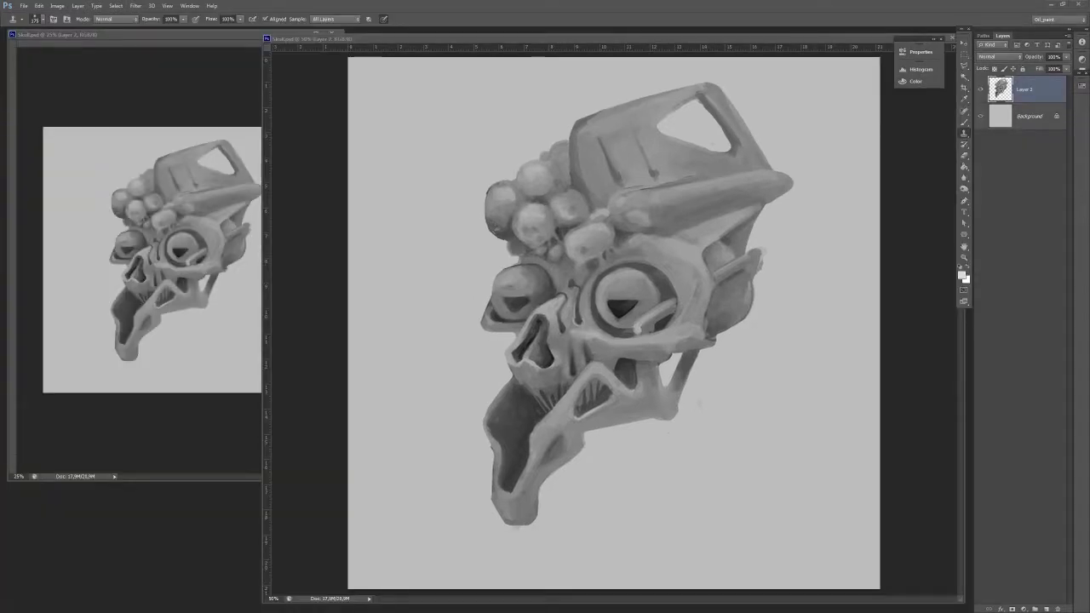
# Sketch a tall peak above the cranium's front and erase the old top down to a slope running to the brim's rear.
pyautogui.press('b')
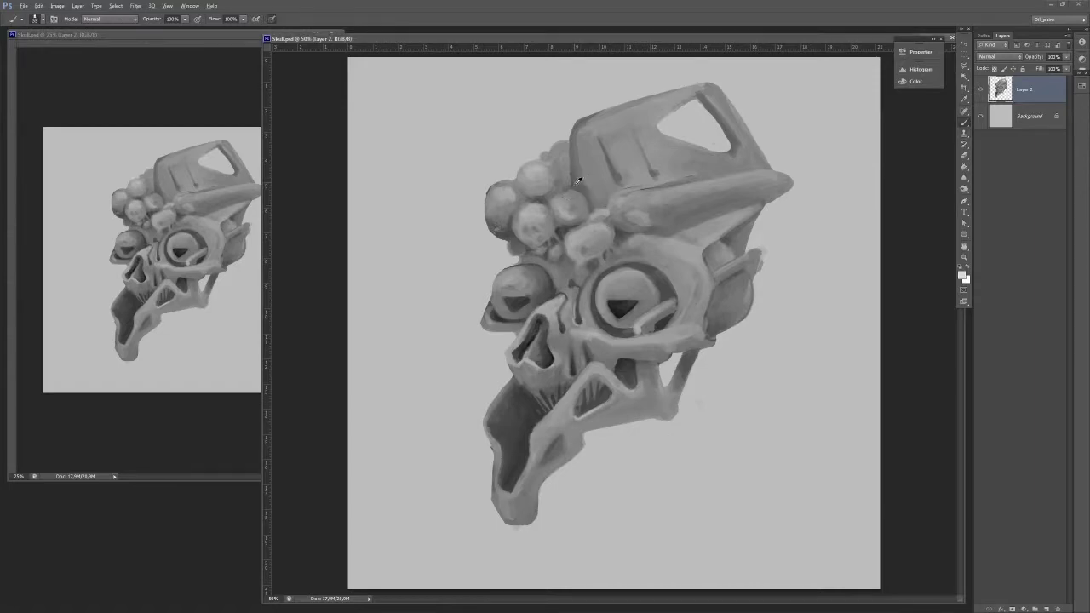
pyautogui.moveTo(568, 84); pyautogui.dragTo(576, 145)
pyautogui.hotkey('ctrl', 'z')
pyautogui.moveTo(566, 75)
pyautogui.mouseDown()
pyautogui.moveTo(749, 176)
pyautogui.moveTo(755, 151)
pyautogui.moveTo(776, 167)
pyautogui.mouseUp()
pyautogui.press('e')
pyautogui.moveTo(677, 84); pyautogui.dragTo(732, 106)
pyautogui.moveTo(636, 84); pyautogui.dragTo(749, 136)
pyautogui.press('b')
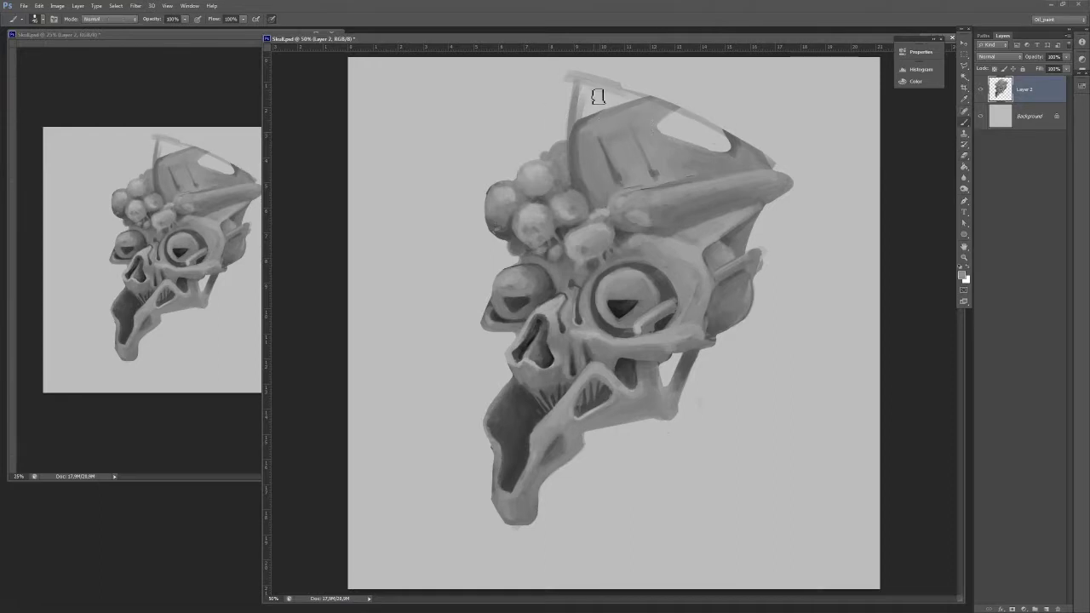
# Fill the tall cranium peak with grey shading and trim its rear edge into a curved notch between two sharp points.
pyautogui.moveTo(598, 95)
pyautogui.mouseDown()
pyautogui.moveTo(615, 93)
pyautogui.moveTo(588, 96)
pyautogui.moveTo(599, 81)
pyautogui.moveTo(586, 171)
pyautogui.moveTo(584, 119)
pyautogui.moveTo(668, 110)
pyautogui.moveTo(657, 118)
pyautogui.moveTo(776, 164)
pyautogui.mouseUp()
pyautogui.keyDown('alt'); pyautogui.click(581, 114); pyautogui.keyUp('alt')
pyautogui.keyDown('alt'); pyautogui.click(593, 203); pyautogui.keyUp('alt')
pyautogui.keyDown('alt'); pyautogui.click(644, 106); pyautogui.keyUp('alt')
pyautogui.press('e')
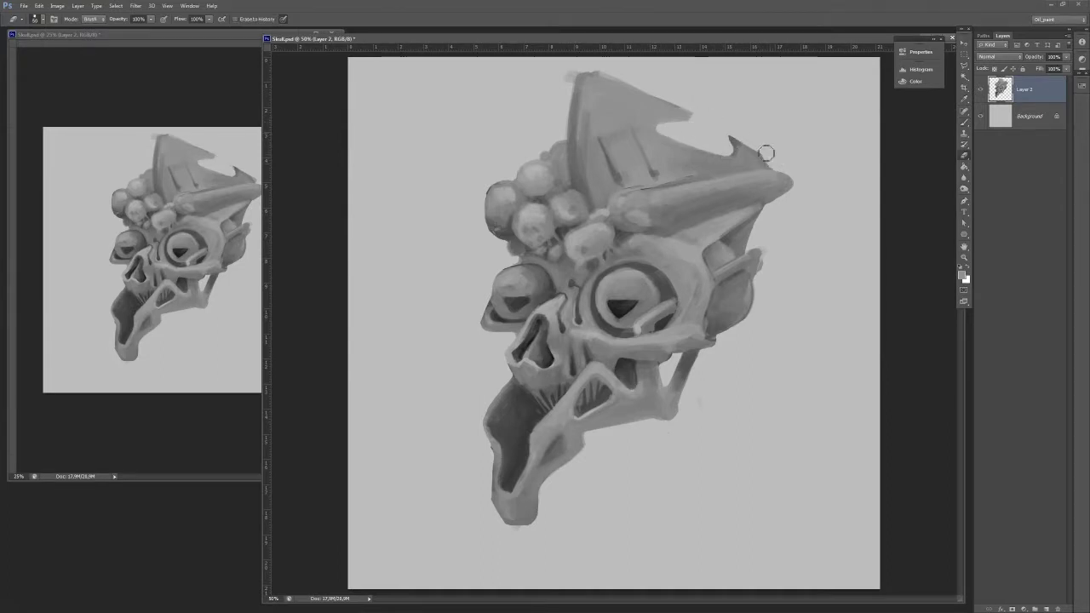
pyautogui.press('b')
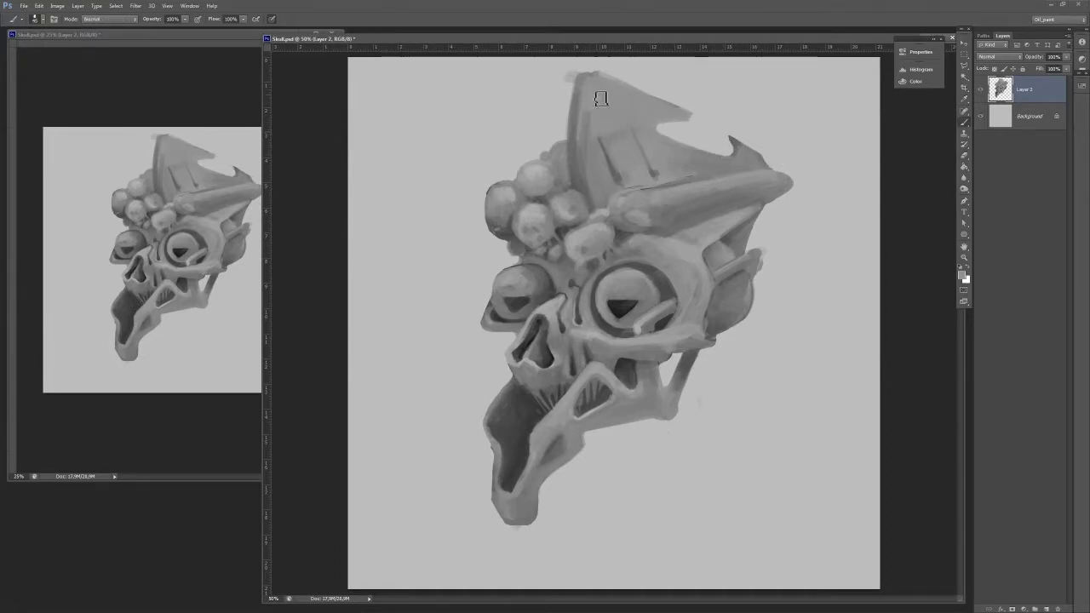
pyautogui.press('e')
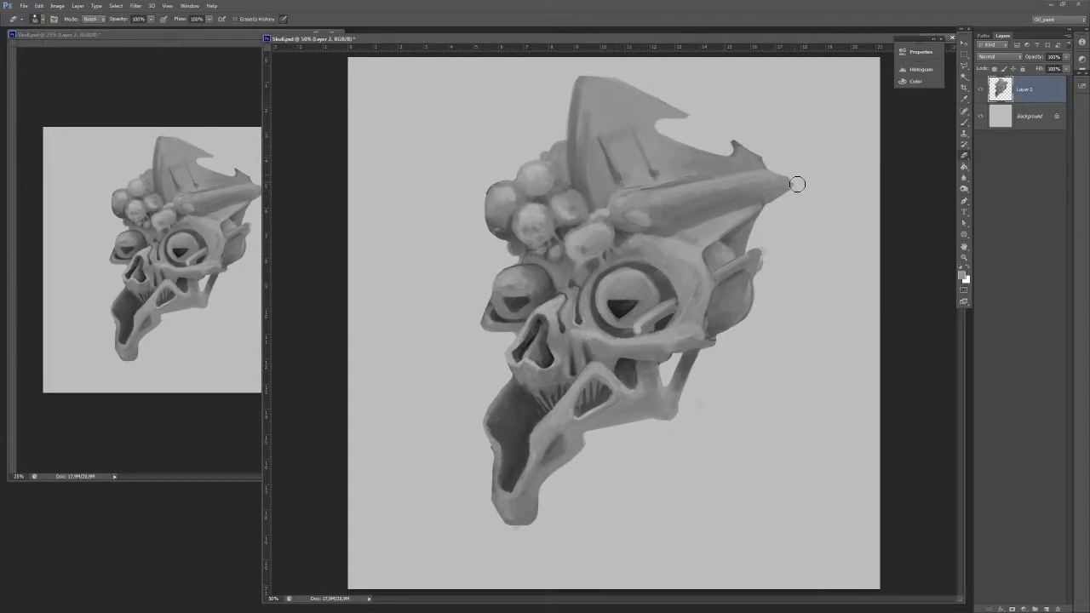
# Paint small light knobs between the sphere cluster and the front end of the brim.
pyautogui.press('b')
pyautogui.keyDown('alt'); pyautogui.click(579, 237); pyautogui.keyUp('alt')
pyautogui.moveTo(581, 215); pyautogui.dragTo(581, 218)
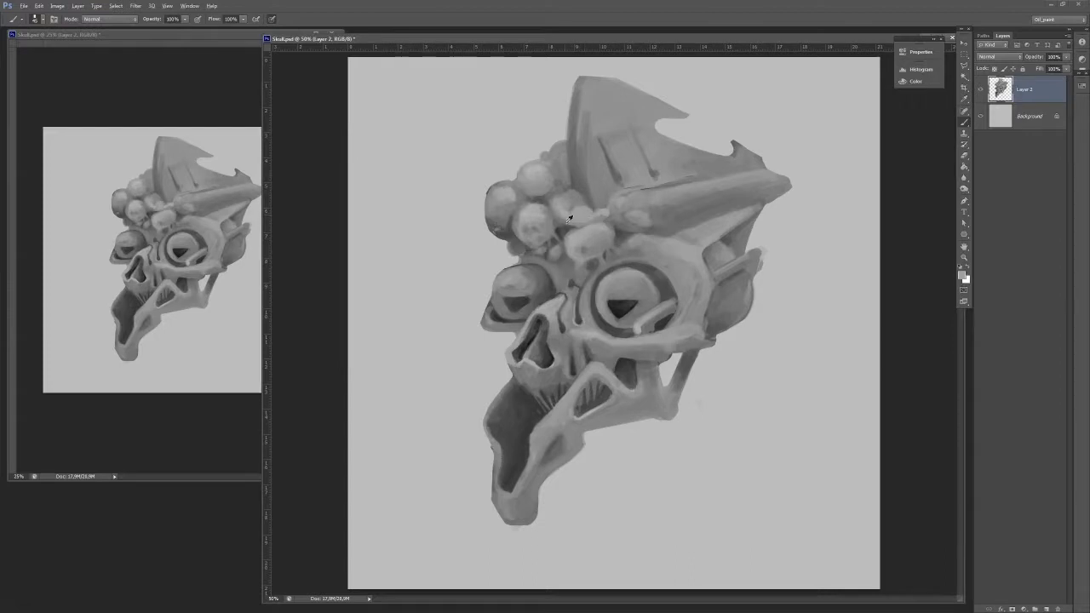
pyautogui.keyDown('alt'); pyautogui.click(454, 266); pyautogui.keyUp('alt')
# Reposition the main document window and resize the 25% preview window so it shows the whole skull.
pyautogui.click(608, 192)
pyautogui.moveTo(553, 38); pyautogui.dragTo(539, 33)
pyautogui.click(223, 213)
pyautogui.moveTo(340, 476); pyautogui.dragTo(285, 336)
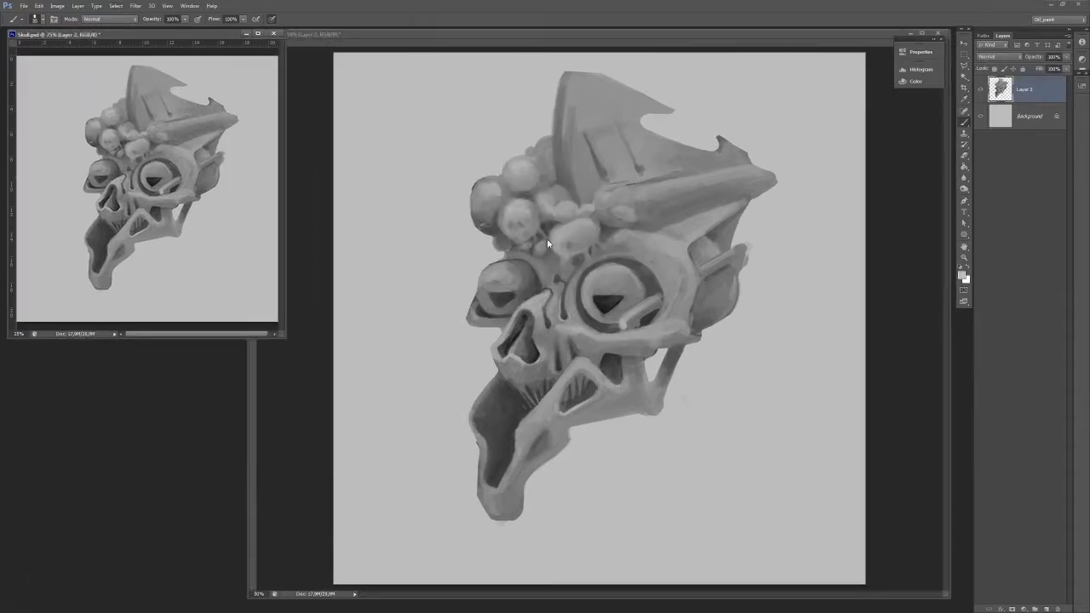
pyautogui.click(561, 213)
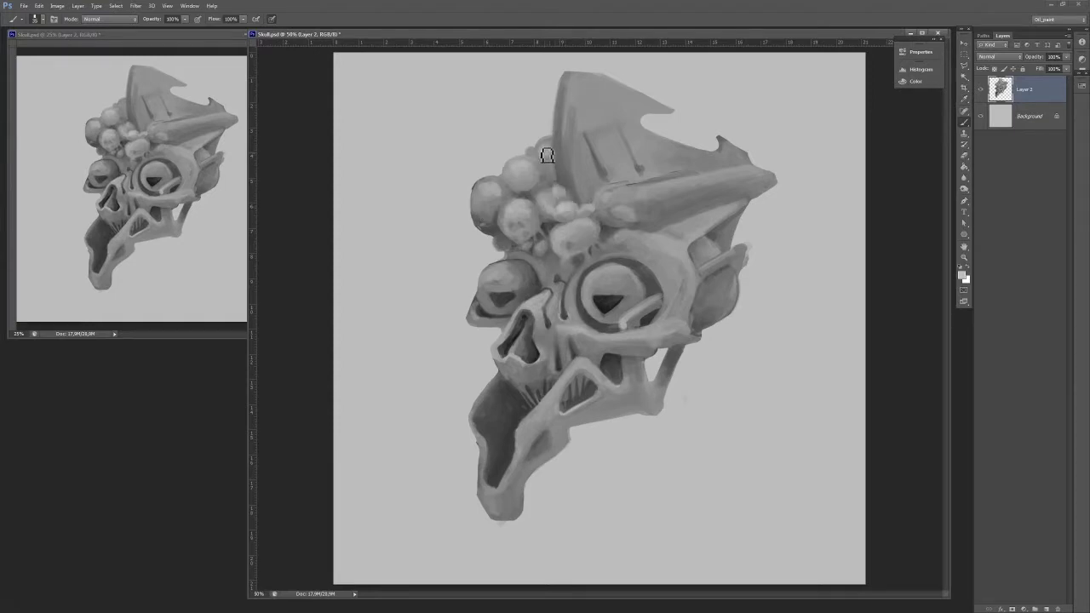
# Extend the rear ear shape with a rounded lower lobe and thicken the rim beneath the left eye.
pyautogui.keyDown('alt'); pyautogui.click(579, 250); pyautogui.keyUp('alt')
pyautogui.moveTo(732, 329)
pyautogui.mouseDown()
pyautogui.moveTo(690, 302)
pyautogui.moveTo(653, 325)
pyautogui.moveTo(721, 303)
pyautogui.moveTo(734, 306)
pyautogui.moveTo(726, 315)
pyautogui.moveTo(719, 301)
pyautogui.moveTo(726, 327)
pyautogui.moveTo(746, 281)
pyautogui.mouseUp()
pyautogui.keyDown('alt'); pyautogui.click(716, 307); pyautogui.keyUp('alt')
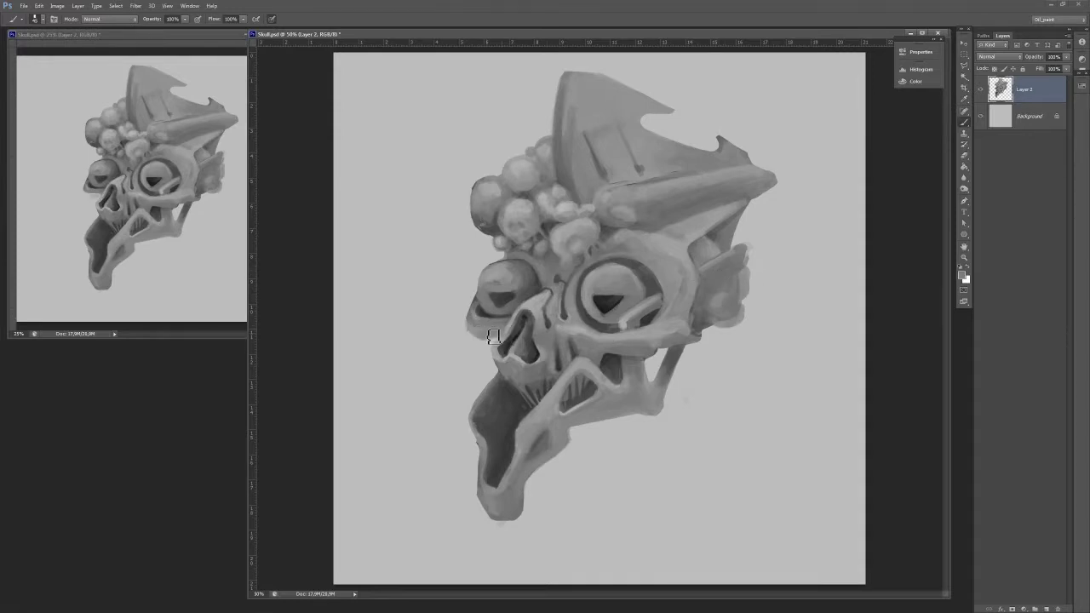
pyautogui.keyDown('alt'); pyautogui.click(559, 323); pyautogui.keyUp('alt')
pyautogui.moveTo(477, 324); pyautogui.dragTo(492, 329)
pyautogui.keyDown('alt'); pyautogui.click(493, 329); pyautogui.keyUp('alt')
# Paint the cheekbone's rear end as a thick rounded knob covering the top of the rear strut.
pyautogui.moveTo(644, 359)
pyautogui.mouseDown()
pyautogui.moveTo(697, 360)
pyautogui.moveTo(651, 358)
pyautogui.moveTo(688, 370)
pyautogui.moveTo(653, 359)
pyautogui.moveTo(683, 359)
pyautogui.moveTo(654, 374)
pyautogui.mouseUp()
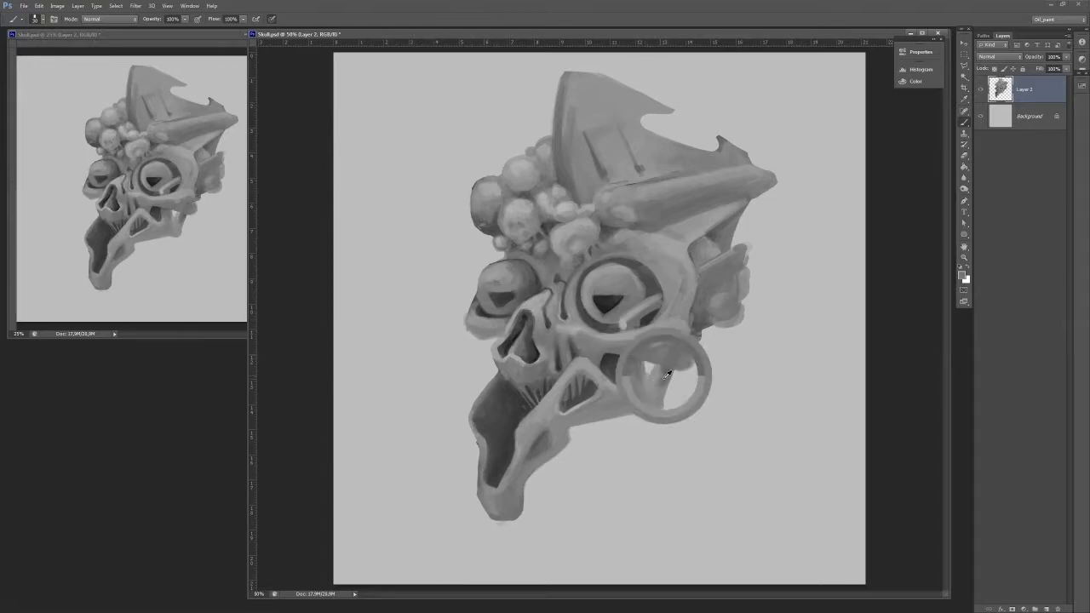
pyautogui.press(']')
pyautogui.moveTo(686, 345); pyautogui.dragTo(694, 352)
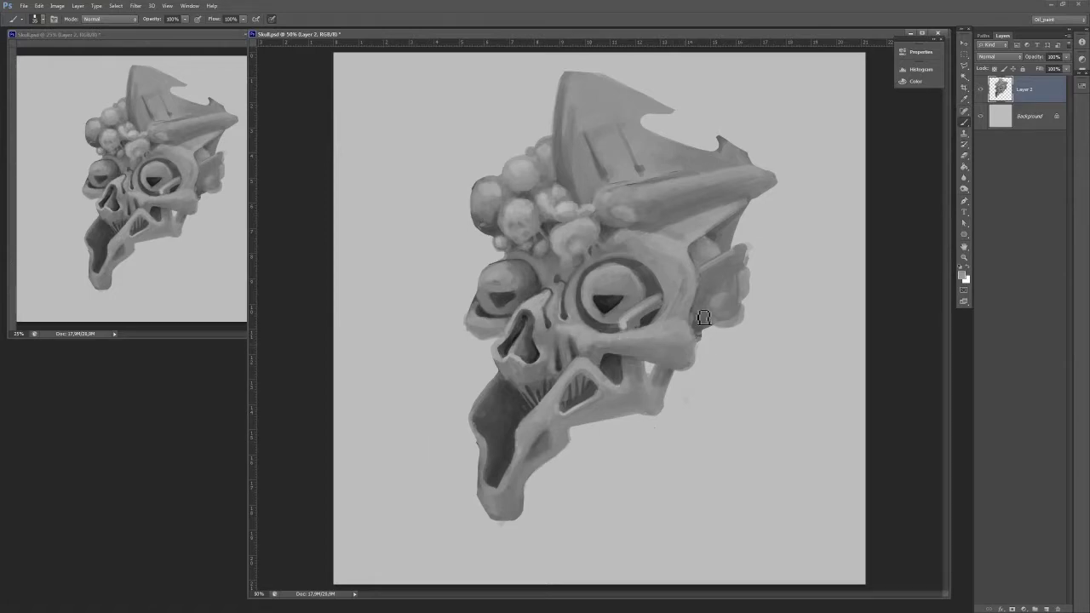
pyautogui.moveTo(703, 355); pyautogui.dragTo(689, 321)
# Widen the slanted bar at the right eye's lower corner and blend its lower end into the socket rim.
pyautogui.keyDown('alt'); pyautogui.click(627, 323); pyautogui.keyUp('alt')
pyautogui.moveTo(627, 323); pyautogui.dragTo(665, 311)
pyautogui.keyDown('alt'); pyautogui.click(644, 326); pyautogui.keyUp('alt')
pyautogui.keyDown('alt'); pyautogui.click(649, 328); pyautogui.keyUp('alt')
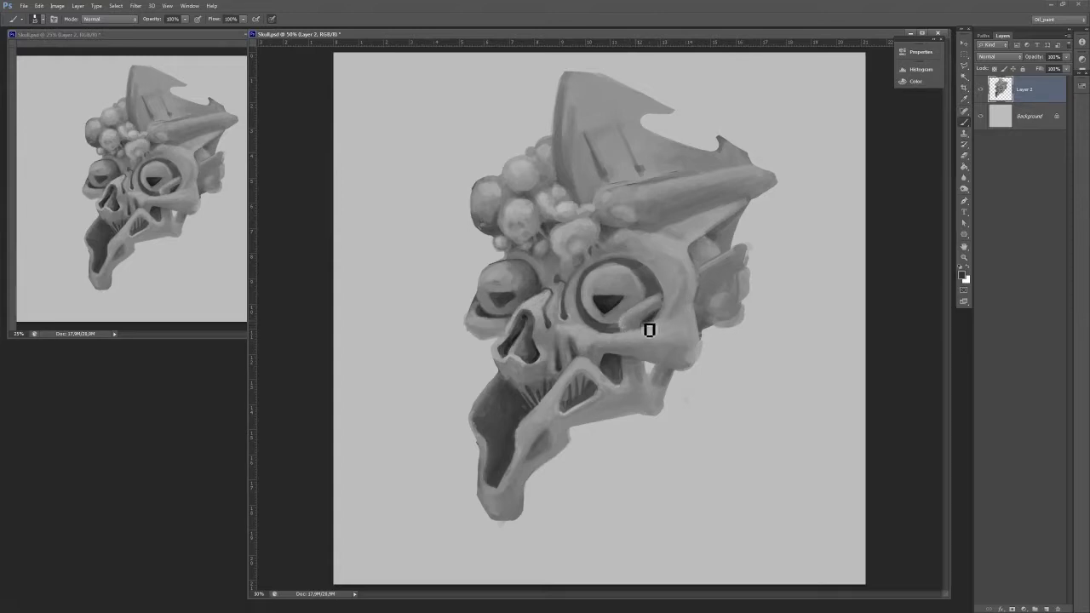
# Shade the rear ear shape with darker tones around its slanted bar and next to the cheekbone.
pyautogui.moveTo(708, 296); pyautogui.dragTo(719, 287)
pyautogui.keyDown('alt'); pyautogui.click(704, 301); pyautogui.keyUp('alt')
pyautogui.keyDown('alt'); pyautogui.click(697, 309); pyautogui.keyUp('alt')
pyautogui.press('[')
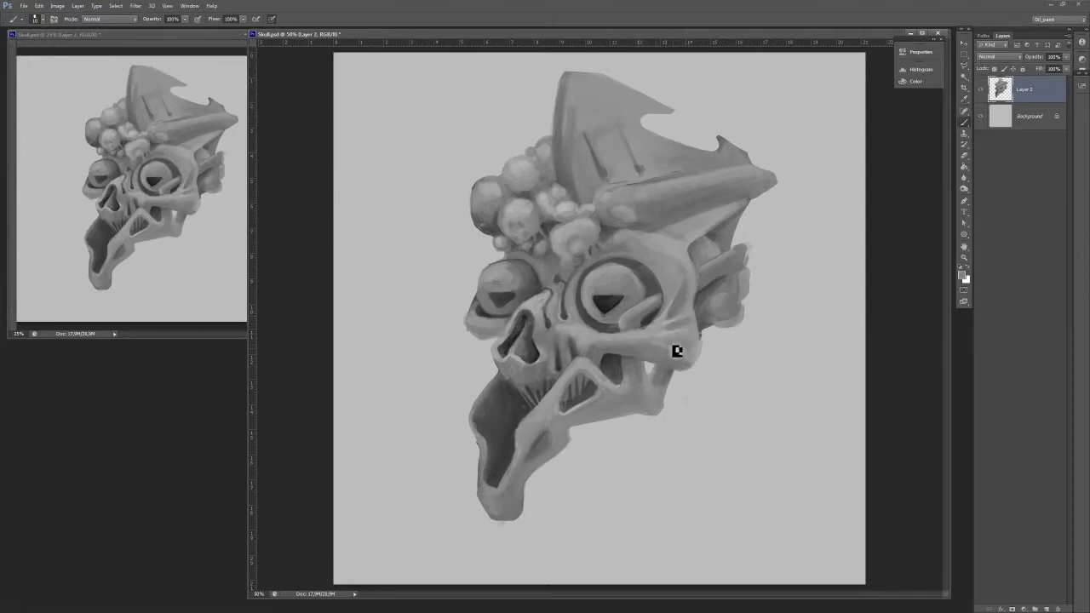
# Paint light streaks onto the cheekbone's rear knob and darken the strut beneath it.
pyautogui.keyDown('alt'); pyautogui.click(687, 330); pyautogui.keyUp('alt')
pyautogui.moveTo(665, 372)
pyautogui.mouseDown()
pyautogui.moveTo(666, 411)
pyautogui.moveTo(658, 380)
pyautogui.mouseUp()
pyautogui.keyDown('alt'); pyautogui.click(661, 386); pyautogui.keyUp('alt')
# Smooth the brow ridge above the right eye out to the brim's rear and deepen the shadow under the brim.
pyautogui.keyDown('alt'); pyautogui.click(654, 240); pyautogui.keyUp('alt')
pyautogui.moveTo(660, 235)
pyautogui.mouseDown()
pyautogui.moveTo(741, 210)
pyautogui.moveTo(670, 247)
pyautogui.moveTo(714, 264)
pyautogui.moveTo(723, 241)
pyautogui.mouseUp()
pyautogui.keyDown('alt'); pyautogui.click(707, 226); pyautogui.keyUp('alt')
pyautogui.moveTo(756, 207); pyautogui.dragTo(725, 223)
pyautogui.keyDown('alt'); pyautogui.click(660, 219); pyautogui.keyUp('alt')
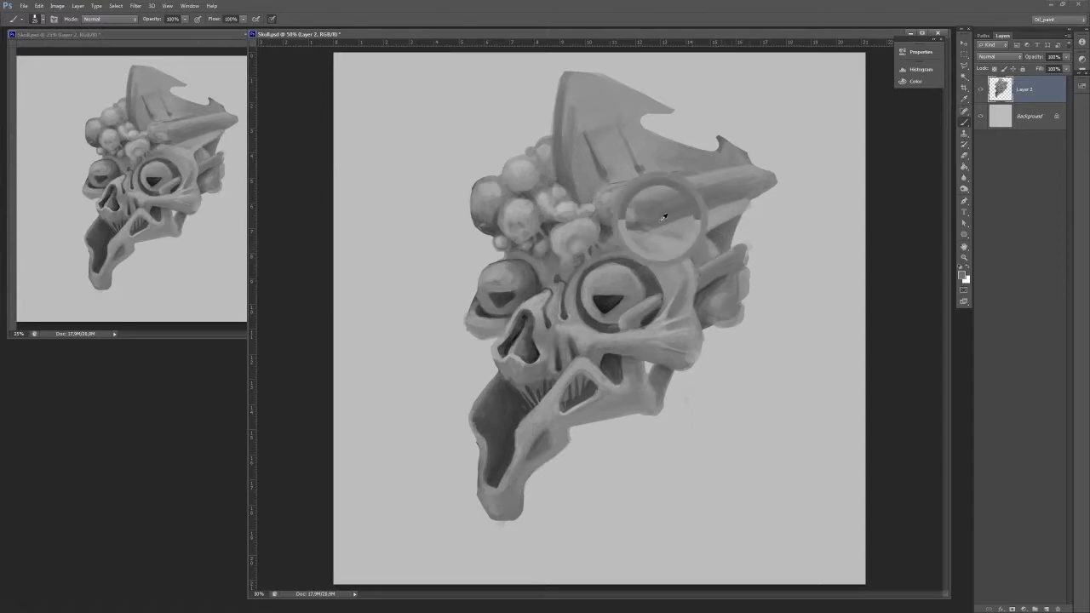
pyautogui.moveTo(651, 226); pyautogui.dragTo(615, 233)
pyautogui.keyDown('alt'); pyautogui.click(616, 243); pyautogui.keyUp('alt')
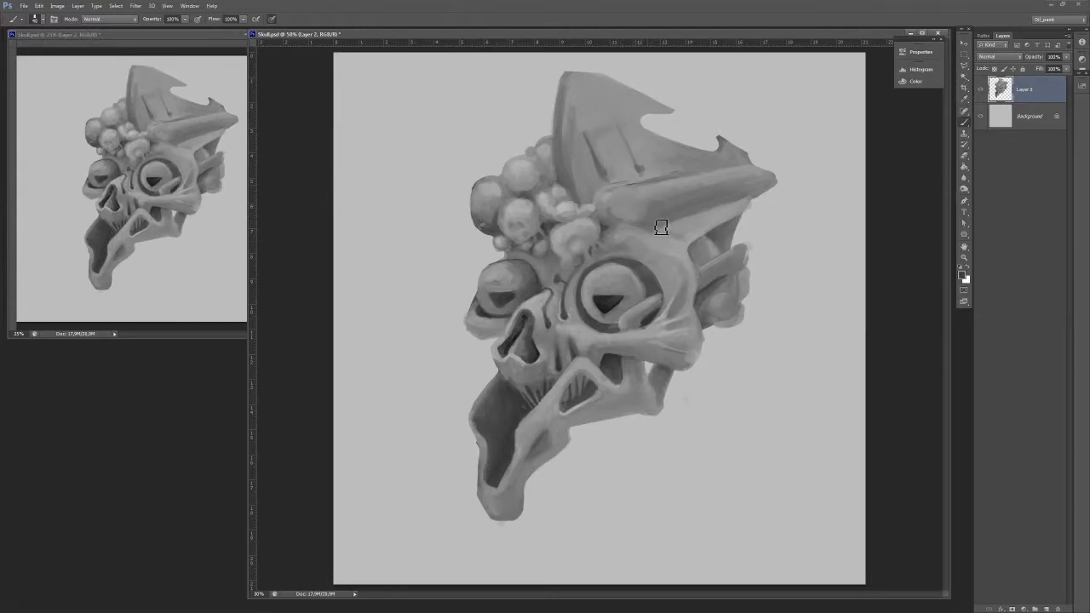
# Darken the cranium's front edge and smooth the grey shading beside it up toward the peak.
pyautogui.keyDown('alt'); pyautogui.click(607, 298); pyautogui.keyUp('alt')
pyautogui.moveTo(570, 199); pyautogui.dragTo(564, 180)
pyautogui.press(']')
pyautogui.press(']')
pyautogui.keyDown('alt'); pyautogui.click(585, 206); pyautogui.keyUp('alt')
pyautogui.moveTo(585, 202); pyautogui.dragTo(574, 148)
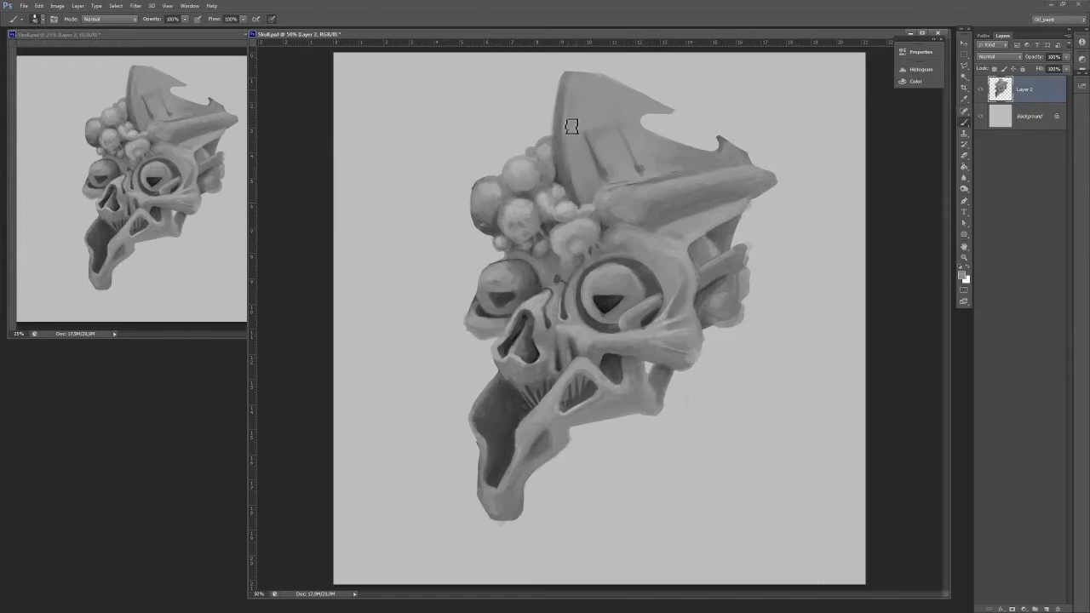
pyautogui.keyDown('alt'); pyautogui.click(555, 174); pyautogui.keyUp('alt')
pyautogui.moveTo(563, 146); pyautogui.dragTo(577, 88)
# Even out the brim's shading and paint a light highlight along its upper side from the front end.
pyautogui.keyDown('alt'); pyautogui.click(649, 212); pyautogui.keyUp('alt')
pyautogui.moveTo(639, 203)
pyautogui.mouseDown()
pyautogui.moveTo(608, 200)
pyautogui.moveTo(661, 193)
pyautogui.moveTo(619, 214)
pyautogui.moveTo(665, 215)
pyautogui.mouseUp()
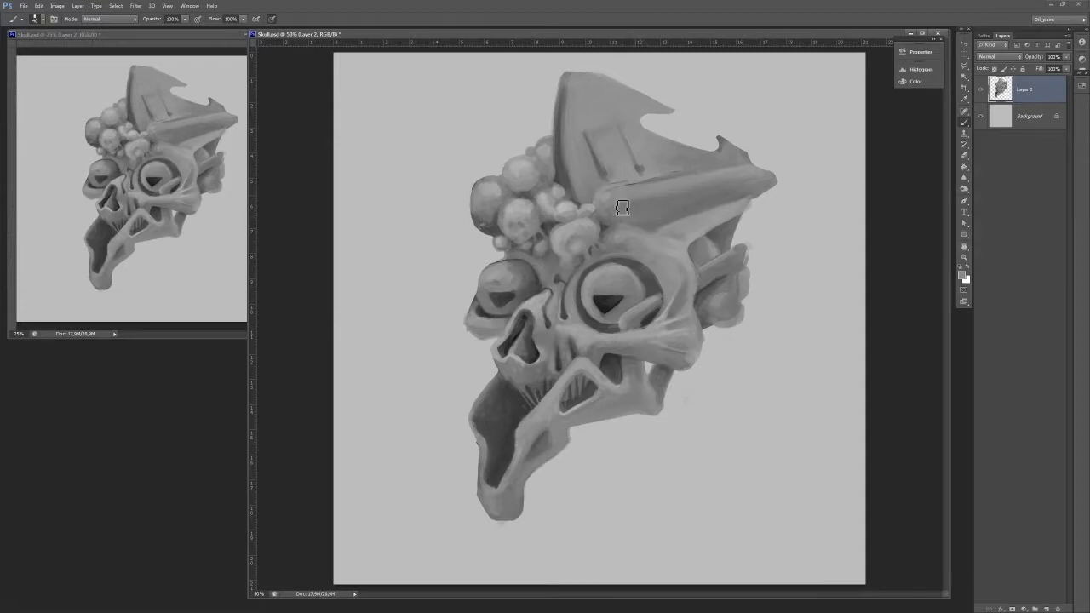
pyautogui.keyDown('alt'); pyautogui.click(420, 272); pyautogui.keyUp('alt')
pyautogui.moveTo(617, 197); pyautogui.dragTo(718, 181)
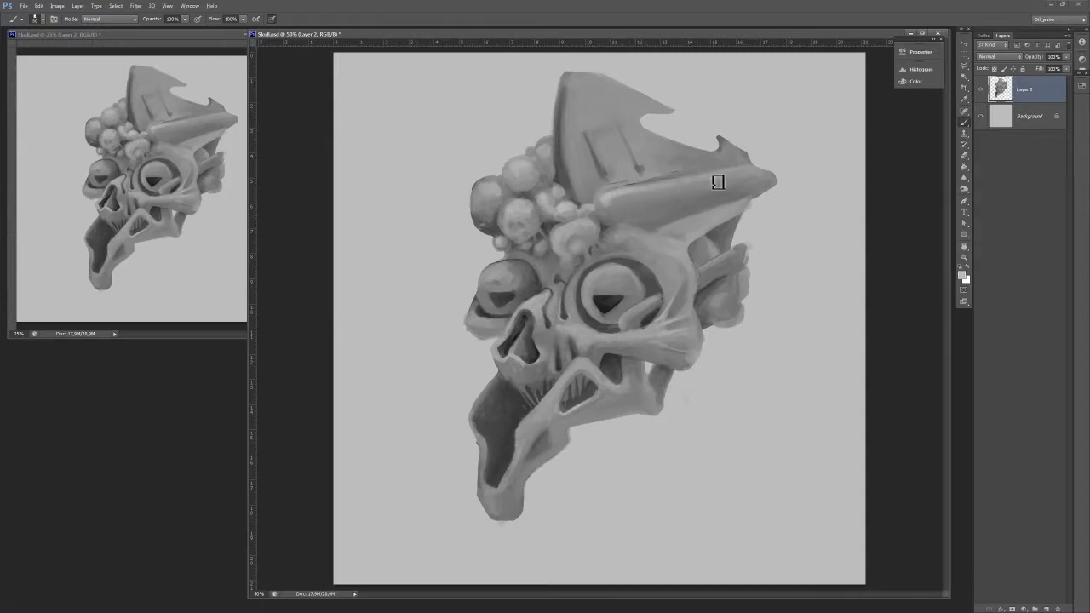
pyautogui.keyDown('alt'); pyautogui.click(620, 219); pyautogui.keyUp('alt')
# Repaint the upper rim of the right eye socket in softer, lighter grey.
pyautogui.keyDown('alt'); pyautogui.click(620, 232); pyautogui.keyUp('alt')
pyautogui.press(']')
pyautogui.moveTo(628, 259)
pyautogui.mouseDown()
pyautogui.moveTo(613, 259)
pyautogui.moveTo(639, 260)
pyautogui.moveTo(613, 258)
pyautogui.mouseUp()
pyautogui.keyDown('alt'); pyautogui.click(629, 262); pyautogui.keyUp('alt')
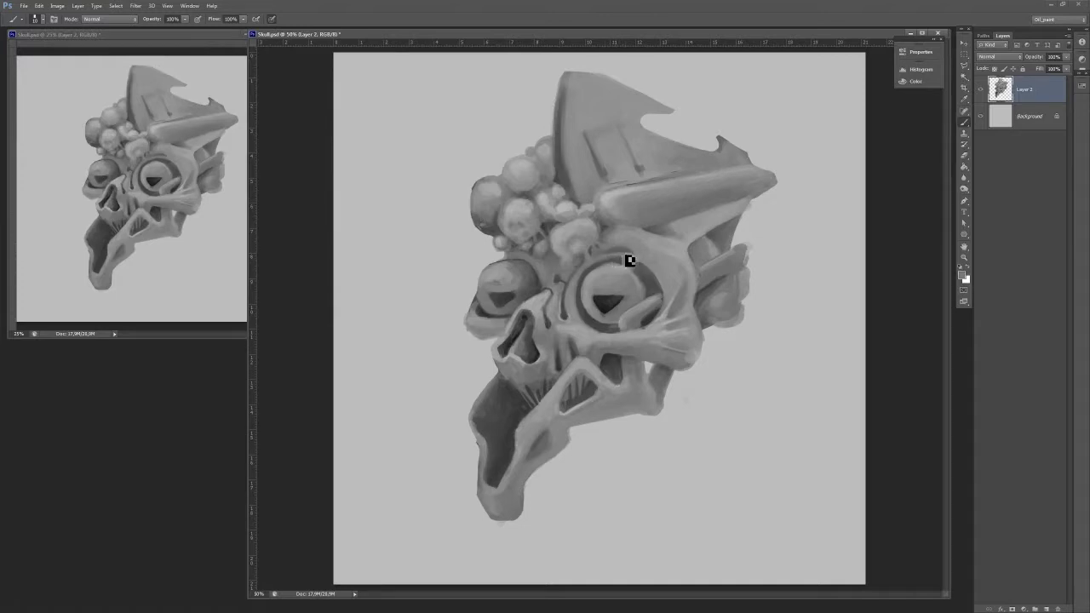
# Paint light ridges joining the right eye socket's rear rim to the cheekbone and touch up the eye's lower corner.
pyautogui.keyDown('alt'); pyautogui.click(686, 316); pyautogui.keyUp('alt')
pyautogui.keyDown('alt'); pyautogui.click(684, 309); pyautogui.keyUp('alt')
pyautogui.moveTo(686, 316)
pyautogui.mouseDown()
pyautogui.moveTo(695, 290)
pyautogui.moveTo(690, 310)
pyautogui.mouseUp()
pyautogui.keyDown('alt'); pyautogui.click(658, 320); pyautogui.keyUp('alt')
pyautogui.hotkey('alt', 's')
pyautogui.press('s')
pyautogui.click(1029, 92)
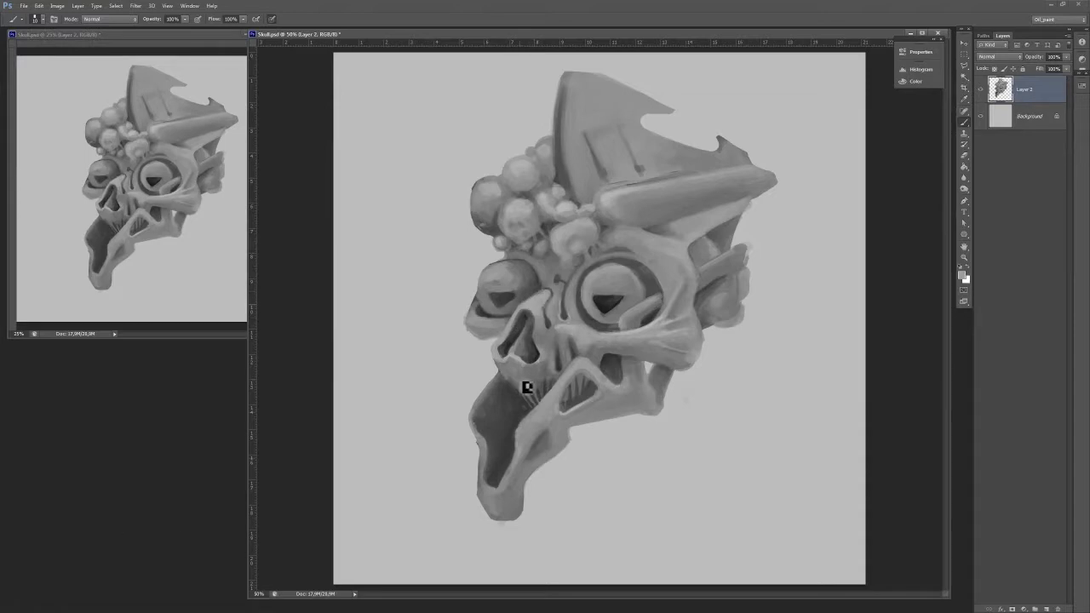
pyautogui.keyDown('alt'); pyautogui.click(650, 315); pyautogui.keyUp('alt')
pyautogui.keyDown('alt'); pyautogui.click(666, 308); pyautogui.keyUp('alt')
pyautogui.moveTo(669, 304); pyautogui.dragTo(664, 312)
# Smooth the shading on the lower part of the cluster's leftmost sphere.
pyautogui.hotkey('ctrl', '+')
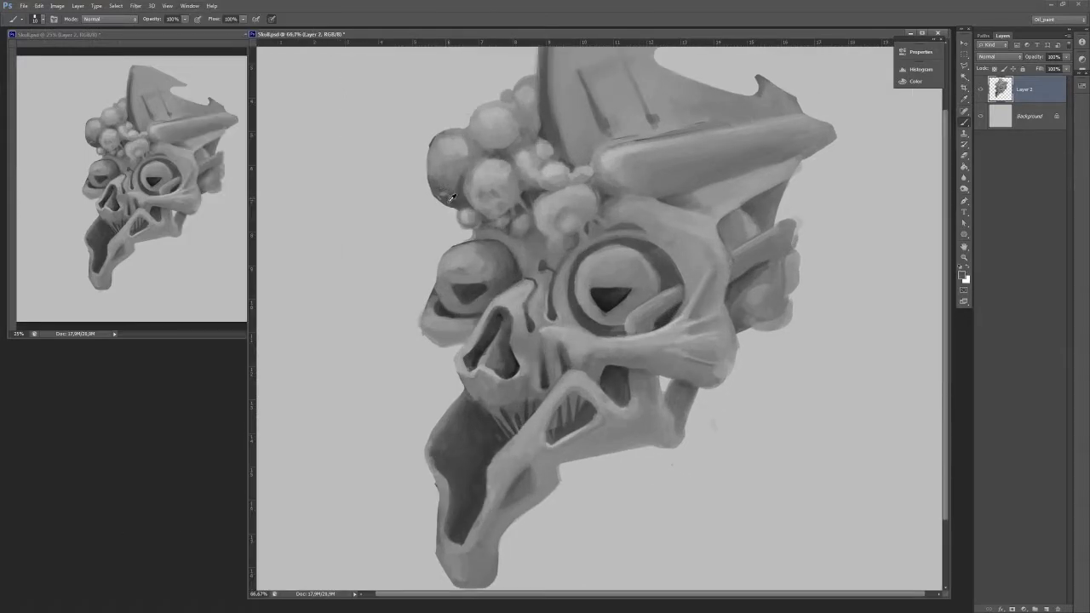
pyautogui.moveTo(446, 193); pyautogui.dragTo(460, 189)
pyautogui.keyDown('alt'); pyautogui.click(447, 179); pyautogui.keyUp('alt')
pyautogui.hotkey('ctrl', '-')
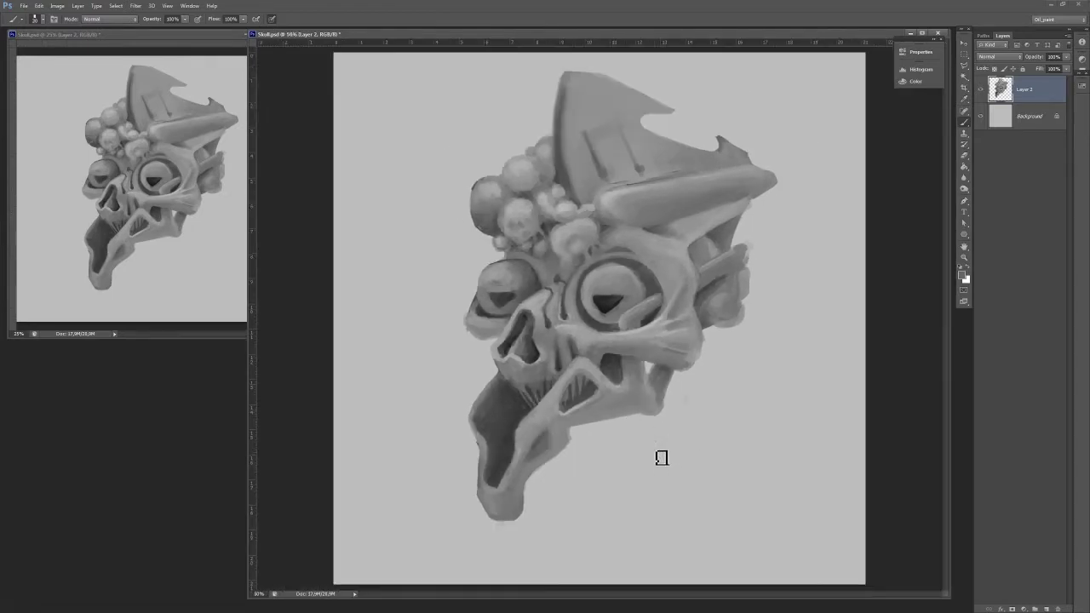
# Add a new layer beneath the skull layer and block in a grey neck below the jaw.
pyautogui.hotkey('ctrl', 'shift', 'alt', 'n')
pyautogui.moveTo(619, 401)
pyautogui.mouseDown()
pyautogui.moveTo(629, 459)
pyautogui.moveTo(618, 514)
pyautogui.moveTo(592, 503)
pyautogui.mouseUp()
pyautogui.moveTo(560, 460)
pyautogui.mouseDown()
pyautogui.moveTo(567, 523)
pyautogui.moveTo(626, 477)
pyautogui.mouseUp()
pyautogui.moveTo(568, 461)
pyautogui.mouseDown()
pyautogui.moveTo(574, 438)
pyautogui.moveTo(618, 429)
pyautogui.mouseUp()
pyautogui.moveTo(1027, 93); pyautogui.dragTo(1028, 119)
pyautogui.moveTo(587, 421)
pyautogui.mouseDown()
pyautogui.moveTo(584, 480)
pyautogui.moveTo(600, 477)
pyautogui.moveTo(576, 502)
pyautogui.moveTo(623, 435)
pyautogui.moveTo(594, 509)
pyautogui.mouseUp()
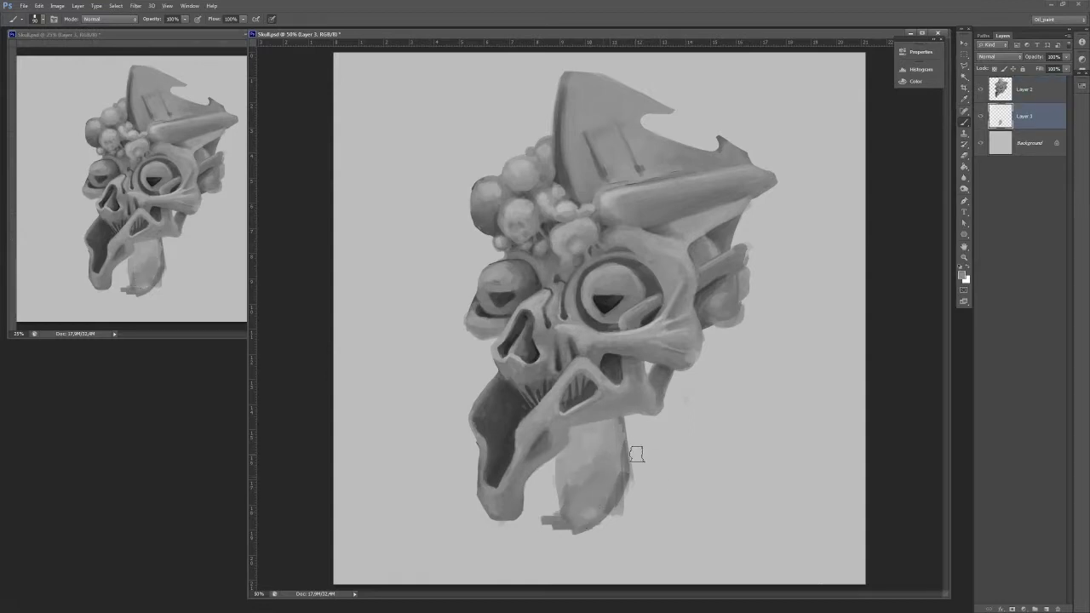
pyautogui.hotkey('ctrl', ']')
pyautogui.hotkey('ctrl', '[')
# Shade the neck darker where it passes beneath the jaw.
pyautogui.keyDown('alt'); pyautogui.click(617, 372); pyautogui.keyUp('alt')
pyautogui.moveTo(608, 422)
pyautogui.mouseDown()
pyautogui.moveTo(583, 429)
pyautogui.moveTo(568, 447)
pyautogui.moveTo(603, 459)
pyautogui.moveTo(616, 421)
pyautogui.moveTo(606, 400)
pyautogui.moveTo(568, 453)
pyautogui.mouseUp()
pyautogui.keyDown('alt'); pyautogui.click(608, 367); pyautogui.keyUp('alt')
pyautogui.moveTo(587, 444)
pyautogui.mouseDown()
pyautogui.moveTo(605, 434)
pyautogui.moveTo(565, 469)
pyautogui.moveTo(562, 490)
pyautogui.moveTo(595, 440)
pyautogui.mouseUp()
pyautogui.keyDown('alt'); pyautogui.click(608, 460); pyautogui.keyUp('alt')
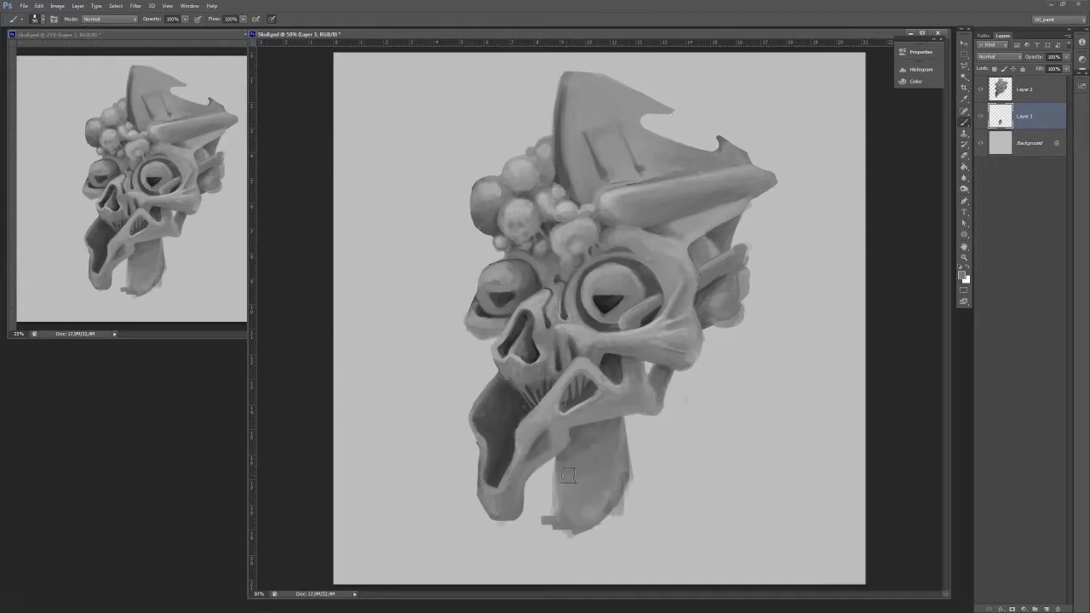
# Smooth the neck's shading and erase its ragged lower end into a curved edge.
pyautogui.moveTo(568, 475)
pyautogui.mouseDown()
pyautogui.moveTo(547, 478)
pyautogui.moveTo(595, 499)
pyautogui.moveTo(613, 480)
pyautogui.mouseUp()
pyautogui.press('e')
pyautogui.moveTo(586, 508)
pyautogui.mouseDown()
pyautogui.moveTo(544, 493)
pyautogui.moveTo(576, 535)
pyautogui.mouseUp()
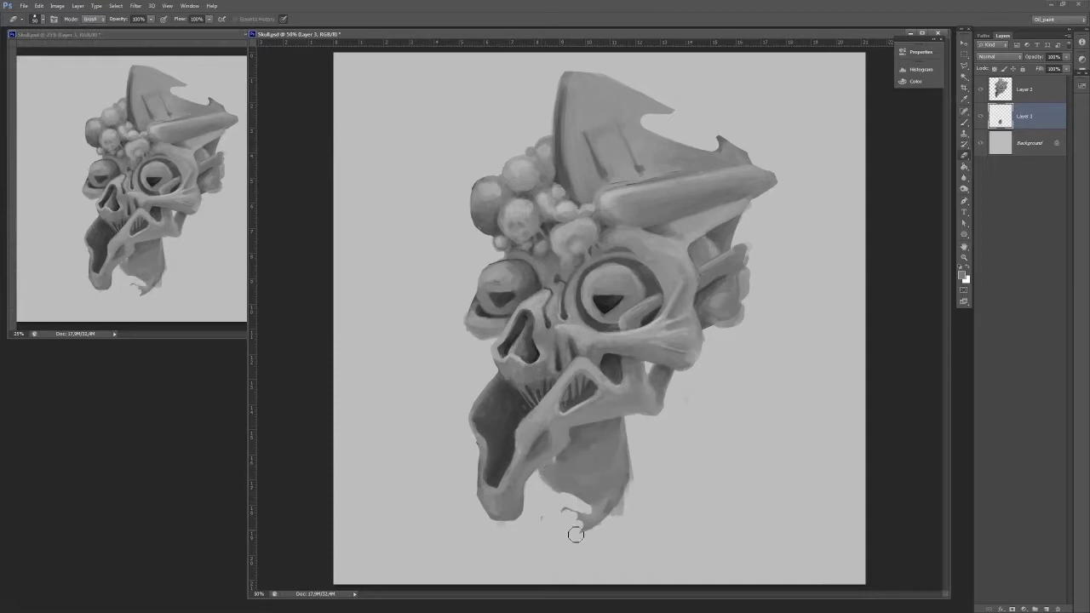
# Rough in the shoulders and collarbones below the head with broad translucent grey strokes.
pyautogui.press('b')
pyautogui.moveTo(650, 450)
pyautogui.mouseDown()
pyautogui.moveTo(695, 529)
pyautogui.moveTo(654, 441)
pyautogui.moveTo(689, 504)
pyautogui.moveTo(665, 463)
pyautogui.moveTo(641, 567)
pyautogui.moveTo(602, 550)
pyautogui.moveTo(633, 572)
pyautogui.moveTo(538, 494)
pyautogui.moveTo(556, 529)
pyautogui.moveTo(538, 542)
pyautogui.moveTo(513, 526)
pyautogui.moveTo(477, 579)
pyautogui.moveTo(426, 558)
pyautogui.moveTo(720, 573)
pyautogui.moveTo(747, 590)
pyautogui.moveTo(748, 548)
pyautogui.moveTo(797, 531)
pyautogui.moveTo(808, 552)
pyautogui.moveTo(661, 439)
pyautogui.moveTo(678, 446)
pyautogui.moveTo(671, 423)
pyautogui.moveTo(672, 444)
pyautogui.moveTo(653, 463)
pyautogui.moveTo(563, 464)
pyautogui.mouseUp()
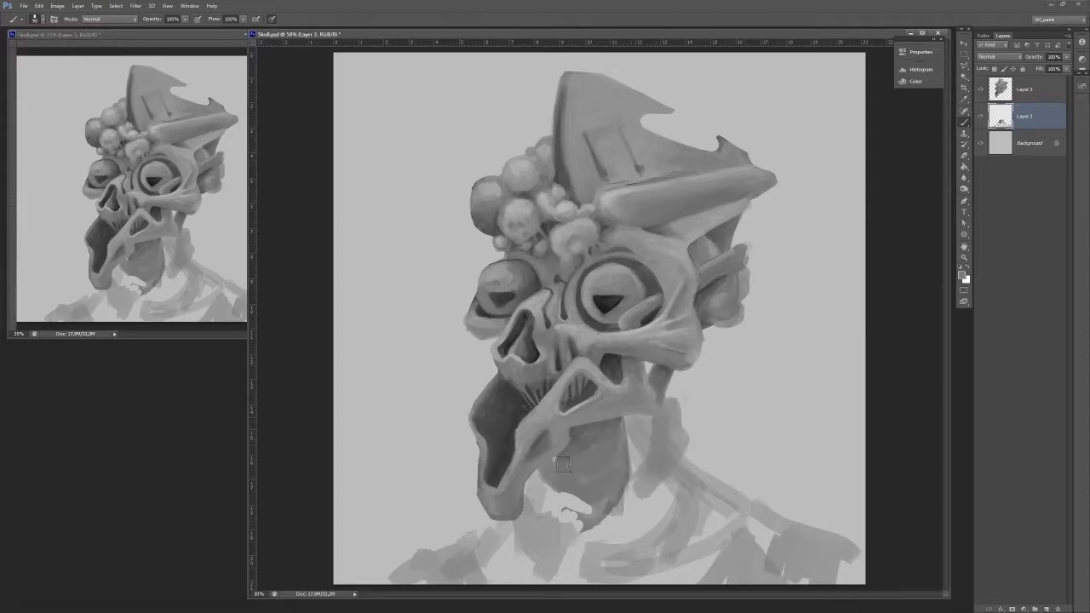
pyautogui.moveTo(648, 481)
pyautogui.mouseDown()
pyautogui.moveTo(683, 436)
pyautogui.moveTo(454, 552)
pyautogui.mouseUp()
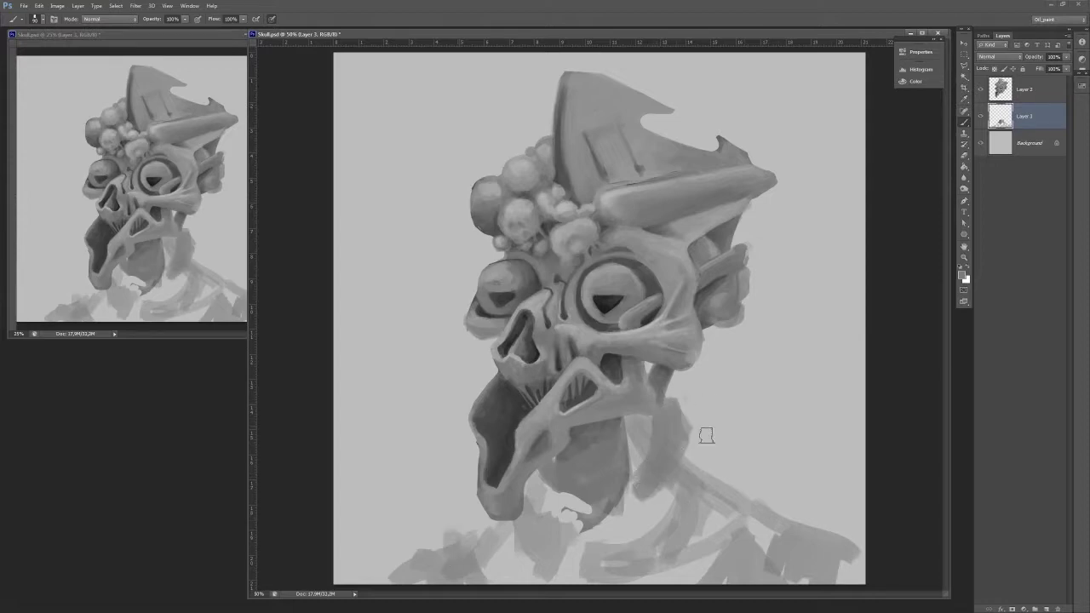
# Sketch a curved hump rising behind the neck and fill in the neck's lower front edge.
pyautogui.moveTo(705, 339)
pyautogui.mouseDown()
pyautogui.moveTo(679, 406)
pyautogui.moveTo(691, 392)
pyautogui.moveTo(688, 441)
pyautogui.mouseUp()
pyautogui.hotkey('ctrl', 'alt', 'z')
pyautogui.hotkey('ctrl', 'alt', 'z')
pyautogui.moveTo(700, 370)
pyautogui.mouseDown()
pyautogui.moveTo(708, 353)
pyautogui.moveTo(753, 493)
pyautogui.moveTo(715, 332)
pyautogui.moveTo(736, 498)
pyautogui.moveTo(681, 474)
pyautogui.mouseUp()
pyautogui.moveTo(545, 483); pyautogui.dragTo(585, 500)
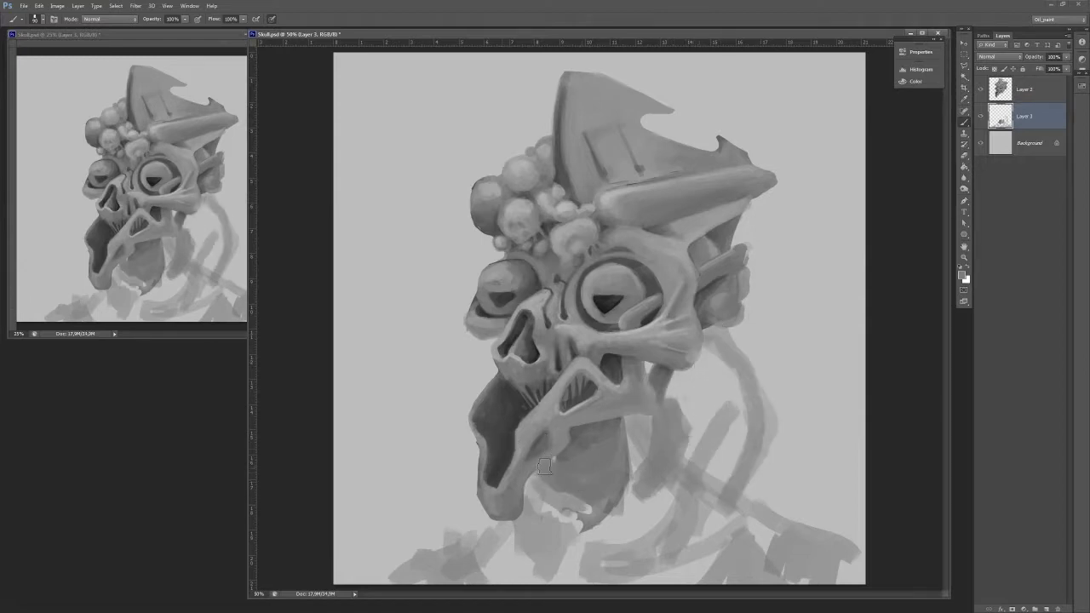
pyautogui.moveTo(545, 466); pyautogui.dragTo(572, 503)
# Add a new layer above the skull and sketch thin lines for teeth in the mouth and a throat plane beneath the jaw.
pyautogui.hotkey('ctrl', 'shift', 'n')
pyautogui.press('Return')
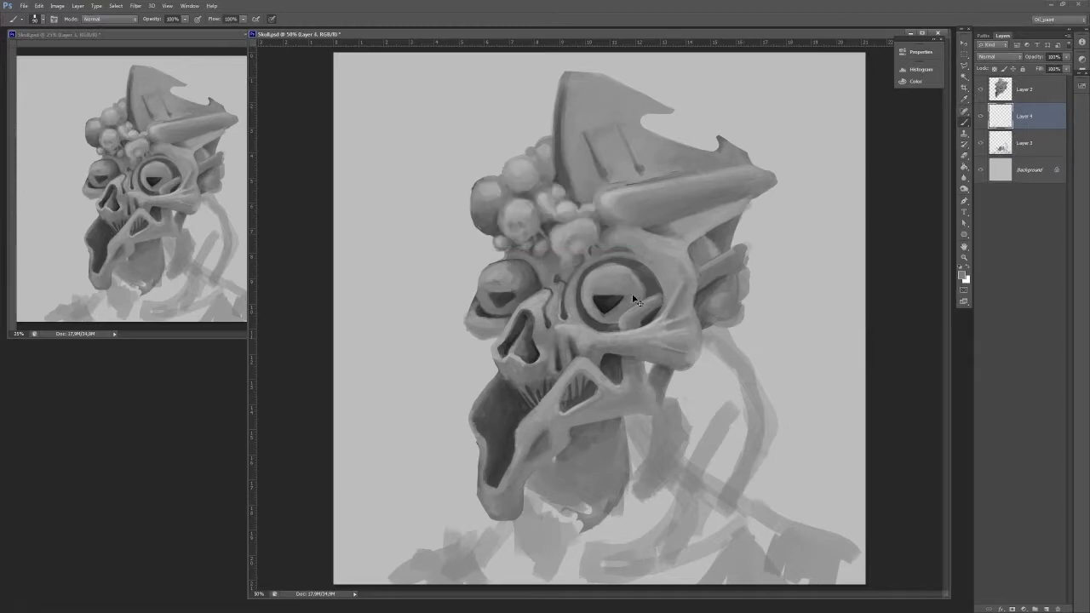
pyautogui.hotkey('ctrl', ']')
pyautogui.press('[')
pyautogui.press('[')
pyautogui.press('[')
pyautogui.moveTo(497, 411)
pyautogui.mouseDown()
pyautogui.moveTo(515, 438)
pyautogui.moveTo(507, 417)
pyautogui.moveTo(514, 434)
pyautogui.moveTo(527, 418)
pyautogui.moveTo(562, 476)
pyautogui.moveTo(610, 455)
pyautogui.moveTo(574, 476)
pyautogui.moveTo(587, 486)
pyautogui.moveTo(630, 435)
pyautogui.mouseUp()
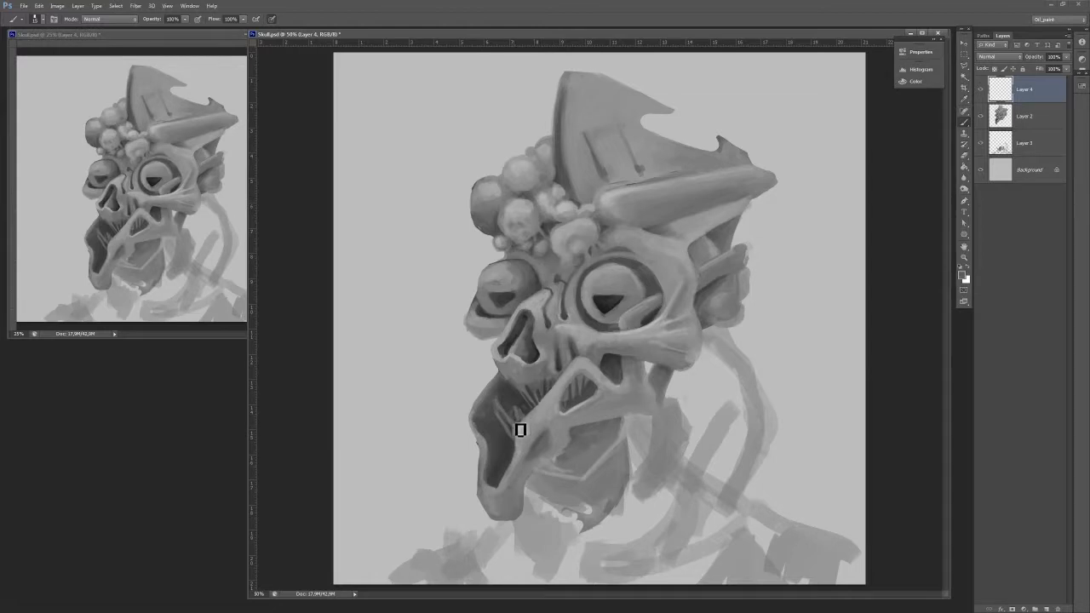
# Shade the throat plane beneath the jaw in mid greys and darken the neck behind it.
pyautogui.keyDown('alt'); pyautogui.click(513, 404); pyautogui.keyUp('alt')
pyautogui.moveTo(540, 475)
pyautogui.mouseDown()
pyautogui.moveTo(576, 445)
pyautogui.moveTo(557, 472)
pyautogui.moveTo(610, 445)
pyautogui.moveTo(598, 444)
pyautogui.moveTo(605, 455)
pyautogui.moveTo(589, 478)
pyautogui.mouseUp()
pyautogui.keyDown('alt'); pyautogui.click(611, 400); pyautogui.keyUp('alt')
pyautogui.keyDown('alt'); pyautogui.click(589, 437); pyautogui.keyUp('alt')
pyautogui.keyDown('alt'); pyautogui.click(585, 475); pyautogui.keyUp('alt')
pyautogui.moveTo(613, 442)
pyautogui.mouseDown()
pyautogui.moveTo(586, 451)
pyautogui.moveTo(620, 427)
pyautogui.moveTo(588, 432)
pyautogui.moveTo(589, 445)
pyautogui.moveTo(615, 431)
pyautogui.moveTo(620, 448)
pyautogui.moveTo(618, 428)
pyautogui.moveTo(596, 431)
pyautogui.moveTo(575, 453)
pyautogui.moveTo(587, 476)
pyautogui.moveTo(583, 457)
pyautogui.moveTo(584, 475)
pyautogui.moveTo(498, 467)
pyautogui.moveTo(535, 486)
pyautogui.moveTo(592, 489)
pyautogui.moveTo(616, 461)
pyautogui.moveTo(595, 498)
pyautogui.moveTo(599, 469)
pyautogui.moveTo(603, 477)
pyautogui.moveTo(620, 452)
pyautogui.moveTo(613, 496)
pyautogui.moveTo(594, 485)
pyautogui.moveTo(605, 498)
pyautogui.moveTo(602, 473)
pyautogui.moveTo(630, 442)
pyautogui.moveTo(578, 424)
pyautogui.moveTo(604, 441)
pyautogui.mouseUp()
pyautogui.keyDown('alt'); pyautogui.click(587, 425); pyautogui.keyUp('alt')
pyautogui.keyDown('alt'); pyautogui.click(501, 465); pyautogui.keyUp('alt')
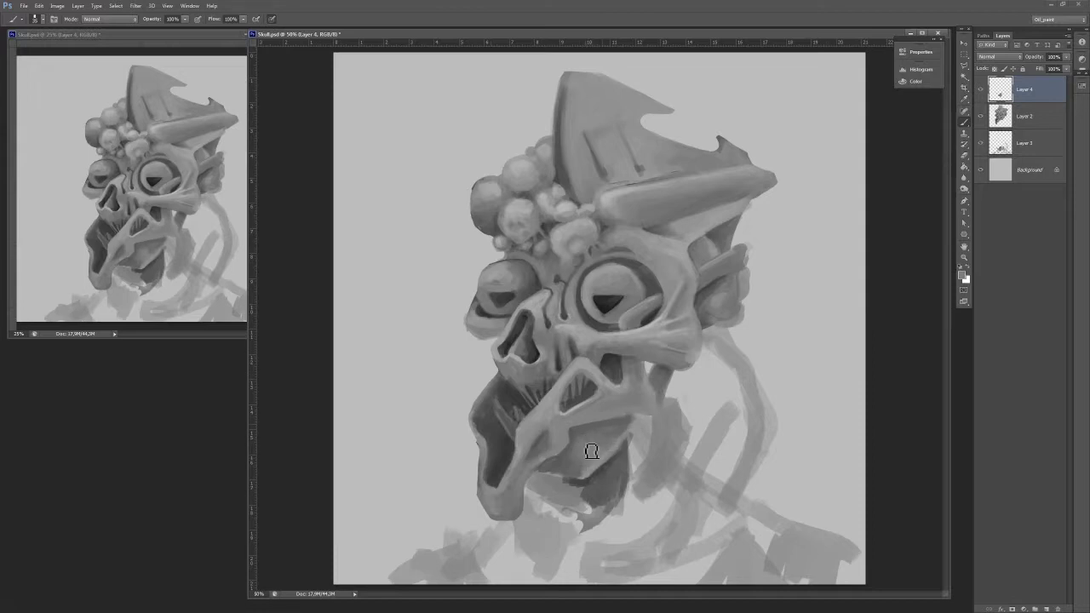
# On the neck layer, clean up around the neck and rework the shoulder sketch with upright spine-like spikes.
pyautogui.press('e')
pyautogui.click(1020, 145)
pyautogui.moveTo(527, 481)
pyautogui.mouseDown()
pyautogui.moveTo(553, 494)
pyautogui.moveTo(531, 494)
pyautogui.moveTo(514, 531)
pyautogui.moveTo(455, 538)
pyautogui.moveTo(397, 584)
pyautogui.moveTo(408, 561)
pyautogui.moveTo(485, 535)
pyautogui.mouseUp()
pyautogui.moveTo(669, 397)
pyautogui.mouseDown()
pyautogui.moveTo(698, 427)
pyautogui.moveTo(690, 454)
pyautogui.moveTo(733, 407)
pyautogui.moveTo(722, 441)
pyautogui.moveTo(744, 409)
pyautogui.moveTo(732, 448)
pyautogui.moveTo(701, 451)
pyautogui.moveTo(730, 403)
pyautogui.moveTo(716, 503)
pyautogui.moveTo(750, 515)
pyautogui.moveTo(797, 470)
pyautogui.moveTo(773, 510)
pyautogui.moveTo(794, 463)
pyautogui.moveTo(770, 514)
pyautogui.moveTo(810, 504)
pyautogui.moveTo(802, 522)
pyautogui.moveTo(623, 490)
pyautogui.mouseUp()
pyautogui.press('b')
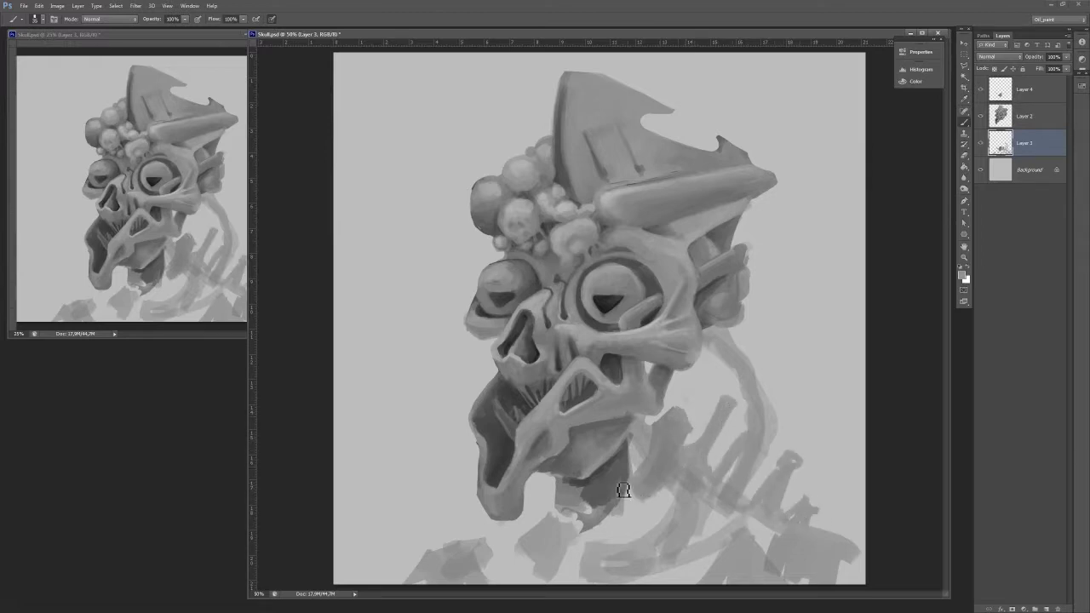
# Touch up the throat's rear edge and fill the gap behind the jaw hinge with dark grey on the top layer.
pyautogui.keyDown('alt'); pyautogui.click(631, 424); pyautogui.keyUp('alt')
pyautogui.moveTo(644, 419)
pyautogui.mouseDown()
pyautogui.moveTo(624, 442)
pyautogui.moveTo(620, 432)
pyautogui.mouseUp()
pyautogui.click(1024, 90)
pyautogui.keyDown('alt'); pyautogui.click(616, 410); pyautogui.keyUp('alt')
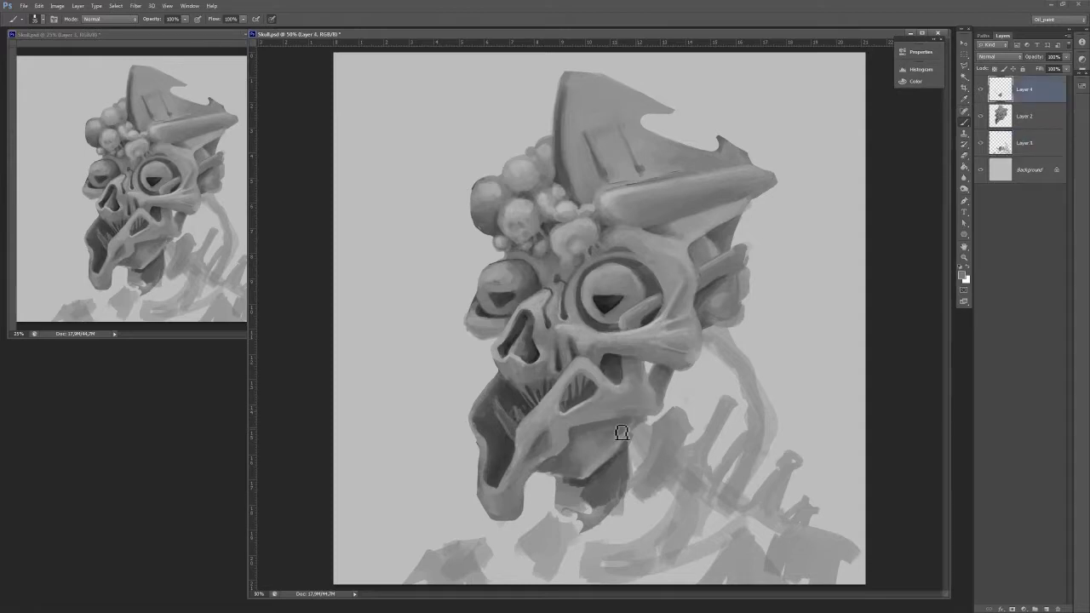
pyautogui.keyDown('alt'); pyautogui.click(658, 375); pyautogui.keyUp('alt')
pyautogui.moveTo(650, 366); pyautogui.dragTo(658, 373)
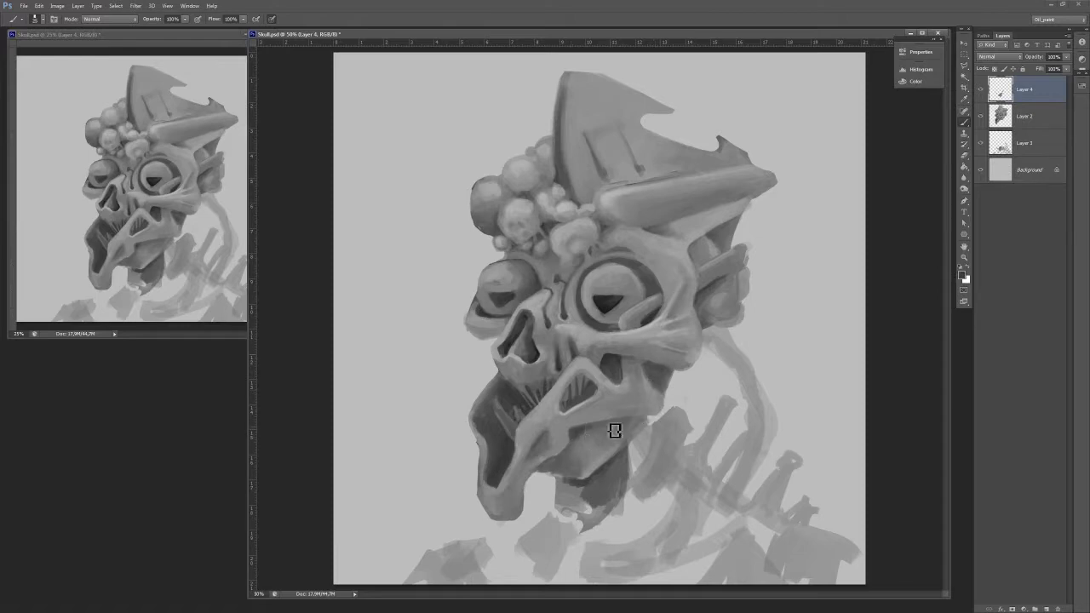
# Paint thin light needle teeth in the open mouth and across the triangular jaw opening with a smaller brush.
pyautogui.keyDown('alt'); pyautogui.click(551, 305); pyautogui.keyUp('alt')
pyautogui.press('[')
pyautogui.press('[')
pyautogui.press('[')
pyautogui.moveTo(502, 414)
pyautogui.mouseDown()
pyautogui.moveTo(513, 428)
pyautogui.moveTo(521, 419)
pyautogui.moveTo(502, 434)
pyautogui.moveTo(520, 449)
pyautogui.mouseUp()
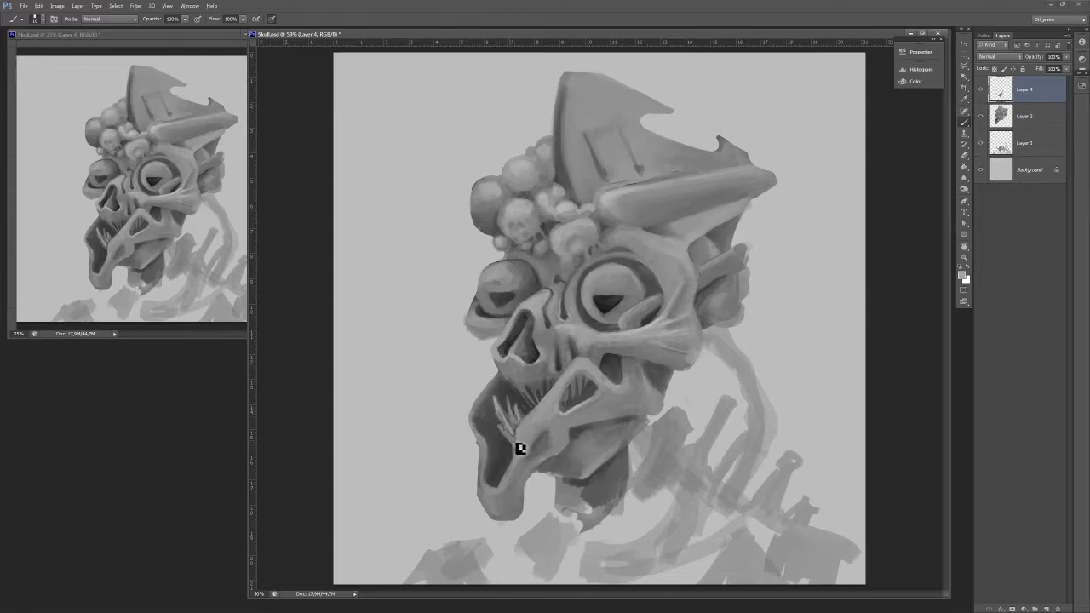
pyautogui.moveTo(527, 394)
pyautogui.mouseDown()
pyautogui.moveTo(535, 411)
pyautogui.moveTo(541, 403)
pyautogui.moveTo(524, 416)
pyautogui.moveTo(567, 414)
pyautogui.moveTo(586, 367)
pyautogui.moveTo(581, 414)
pyautogui.moveTo(595, 403)
pyautogui.moveTo(586, 371)
pyautogui.moveTo(584, 397)
pyautogui.moveTo(595, 382)
pyautogui.moveTo(601, 397)
pyautogui.moveTo(614, 386)
pyautogui.mouseUp()
pyautogui.moveTo(569, 414)
pyautogui.mouseDown()
pyautogui.moveTo(544, 381)
pyautogui.moveTo(525, 405)
pyautogui.moveTo(512, 387)
pyautogui.moveTo(511, 429)
pyautogui.moveTo(501, 396)
pyautogui.moveTo(500, 422)
pyautogui.moveTo(519, 450)
pyautogui.mouseUp()
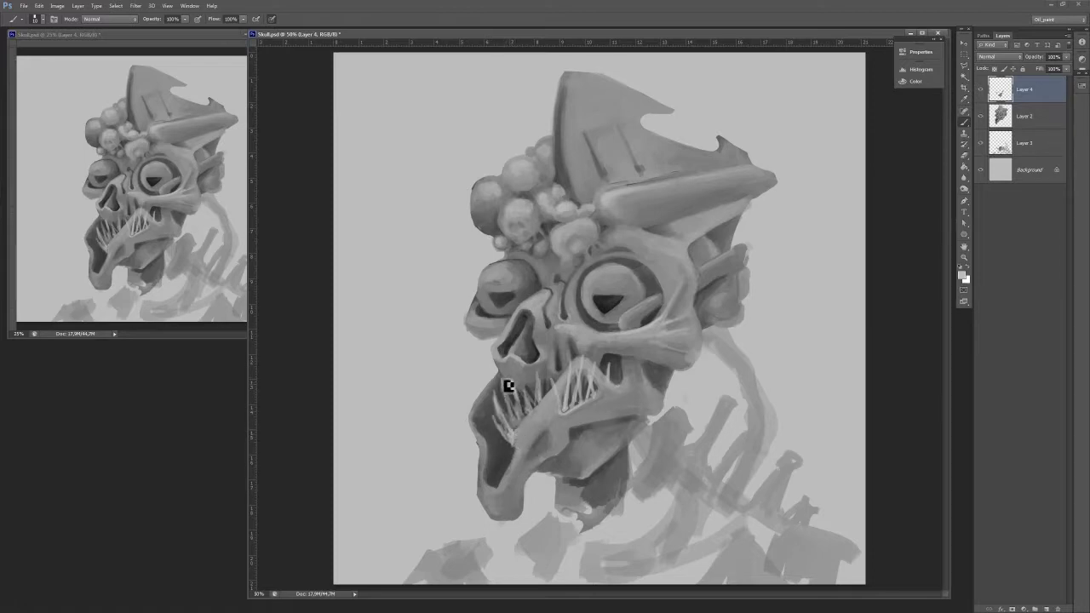
# Add long dark needle teeth projecting past the mouth's front edge.
pyautogui.moveTo(511, 412)
pyautogui.mouseDown()
pyautogui.moveTo(502, 383)
pyautogui.moveTo(478, 379)
pyautogui.mouseUp()
pyautogui.press('e')
pyautogui.press('b')
pyautogui.moveTo(499, 415)
pyautogui.mouseDown()
pyautogui.moveTo(483, 385)
pyautogui.moveTo(491, 395)
pyautogui.mouseUp()
pyautogui.keyDown('alt'); pyautogui.click(499, 409); pyautogui.keyUp('alt')
pyautogui.press('e')
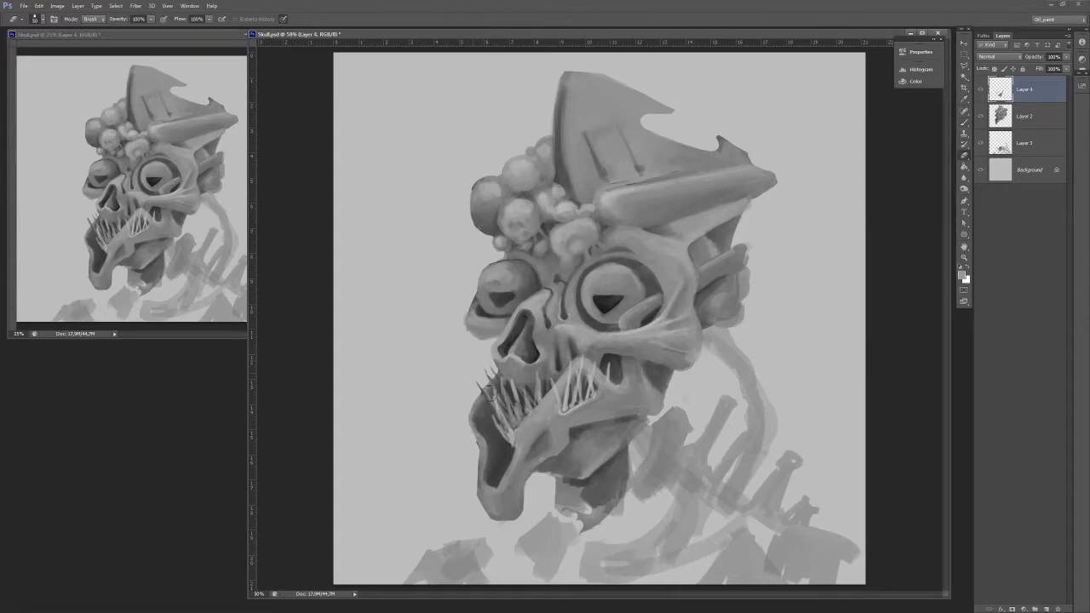
# Add more teeth at the mouth's front corner and paint a row of short dark spikes beneath the lower jaw.
pyautogui.press('b')
pyautogui.keyDown('alt'); pyautogui.click(501, 425); pyautogui.keyUp('alt')
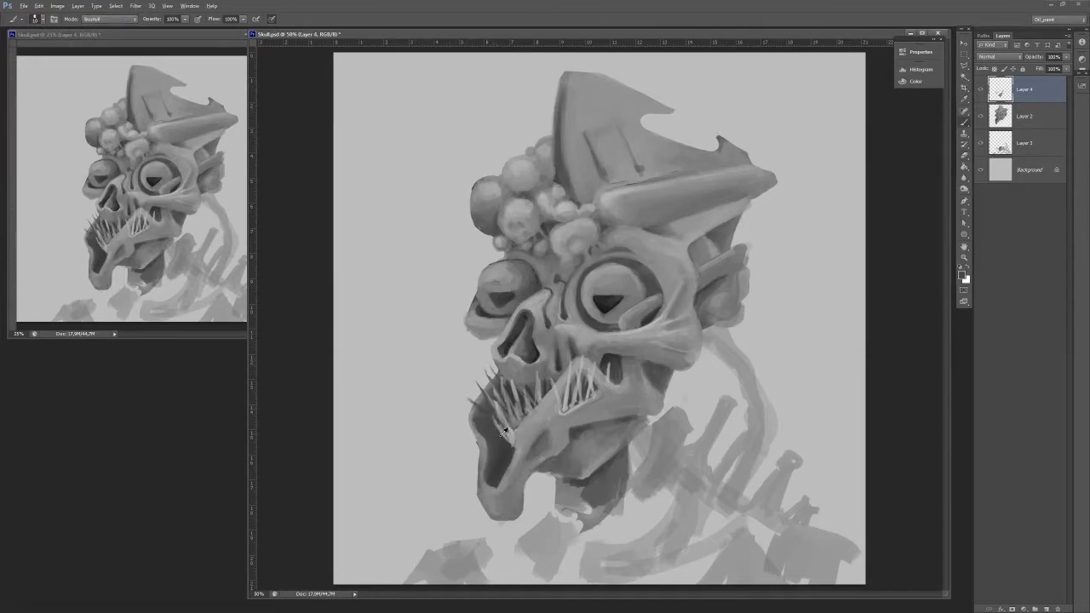
pyautogui.keyDown('alt'); pyautogui.click(489, 418); pyautogui.keyUp('alt')
pyautogui.press('e')
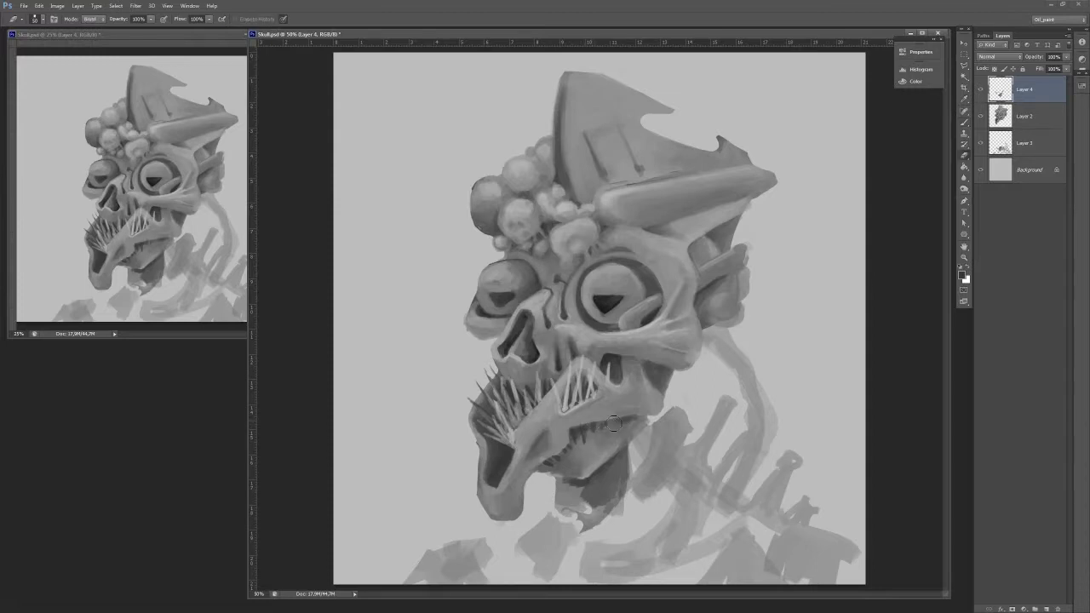
pyautogui.press('b')
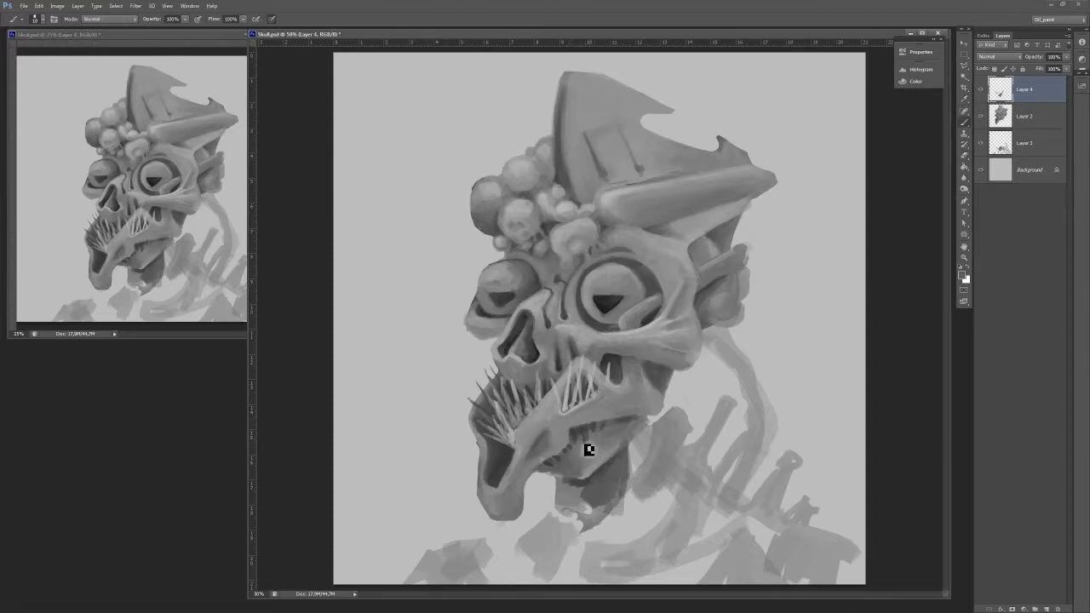
pyautogui.moveTo(586, 467); pyautogui.dragTo(594, 468)
# Shape rounded lobes at the bottom of the ear and tone down the roots of the front teeth.
pyautogui.moveTo(720, 310)
pyautogui.mouseDown()
pyautogui.moveTo(729, 313)
pyautogui.moveTo(719, 333)
pyautogui.mouseUp()
pyautogui.keyDown('alt'); pyautogui.click(704, 328); pyautogui.keyUp('alt')
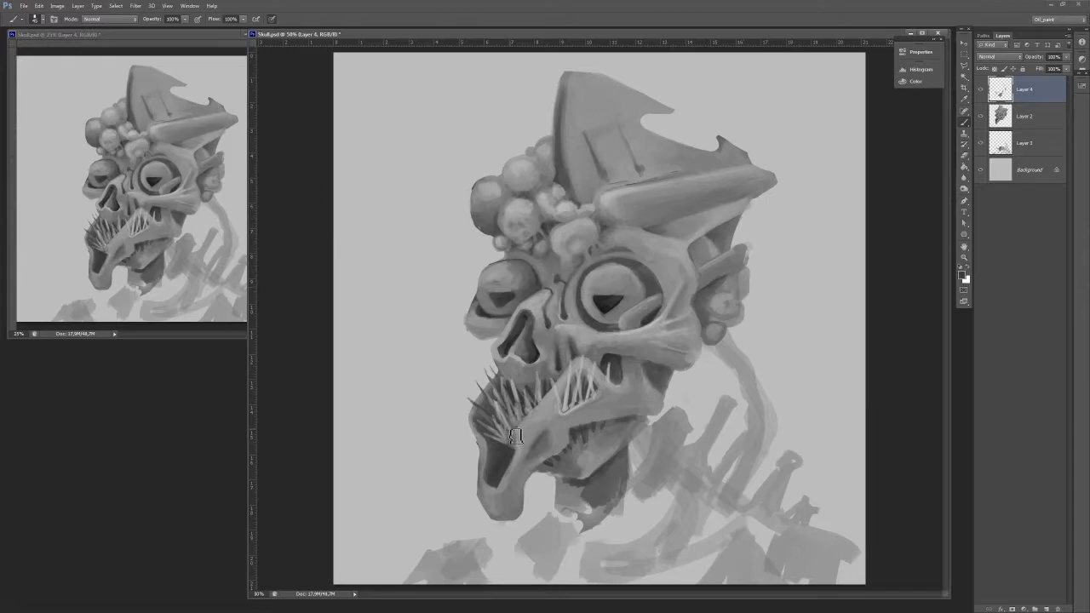
pyautogui.moveTo(514, 431); pyautogui.dragTo(503, 409)
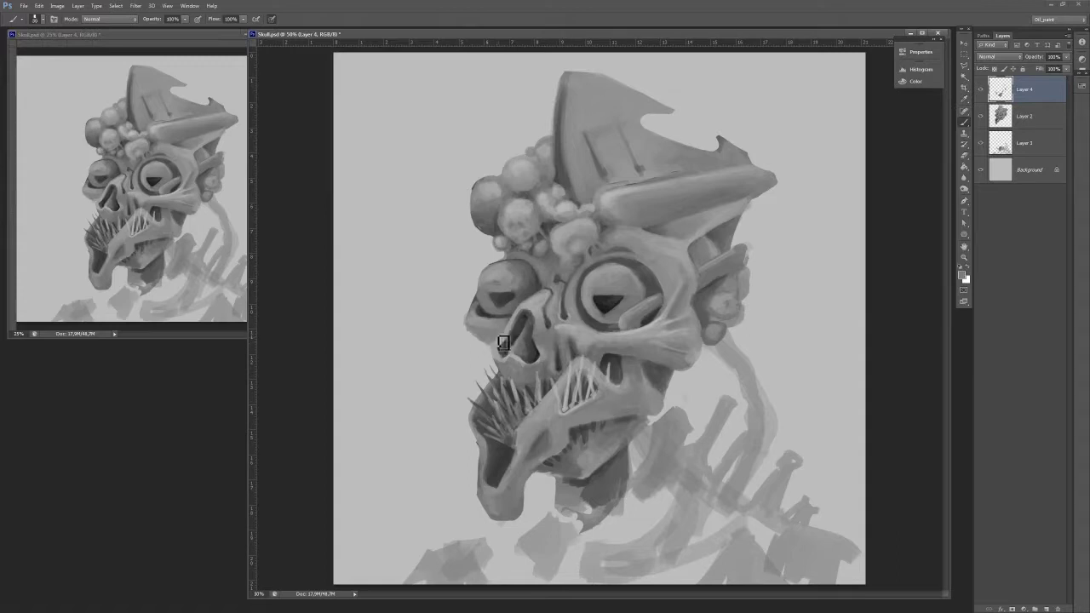
# Paint a dark hourglass-shaped pupil in the right eye.
pyautogui.keyDown('alt'); pyautogui.click(609, 298); pyautogui.keyUp('alt')
pyautogui.moveTo(609, 285)
pyautogui.mouseDown()
pyautogui.moveTo(617, 306)
pyautogui.moveTo(596, 304)
pyautogui.moveTo(612, 299)
pyautogui.mouseUp()
pyautogui.keyDown('alt'); pyautogui.click(605, 308); pyautogui.keyUp('alt')
pyautogui.keyDown('alt'); pyautogui.click(622, 288); pyautogui.keyUp('alt')
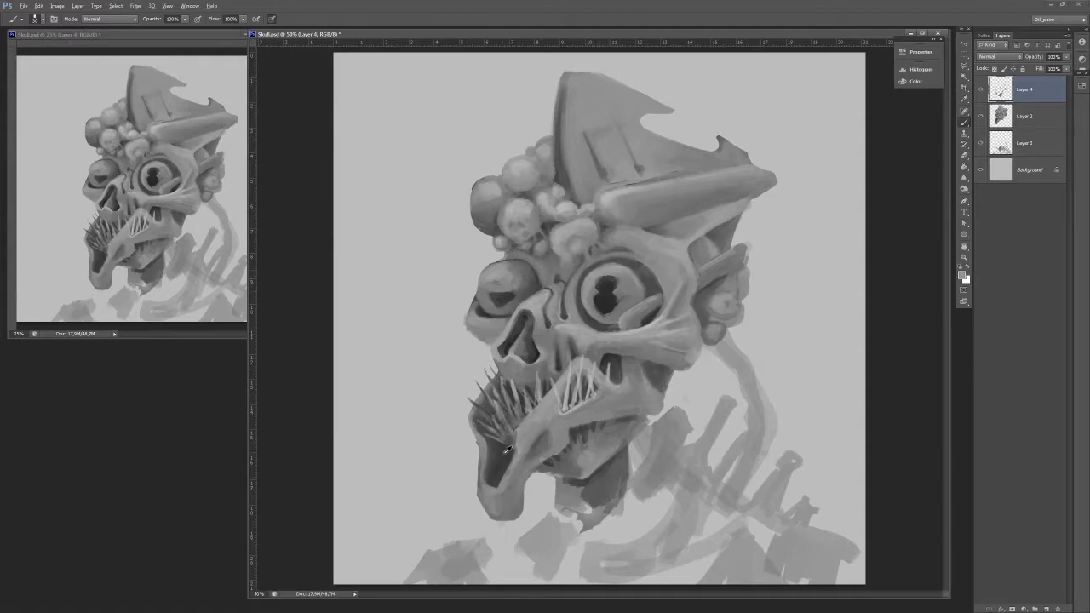
# Paint a long shaded tongue curling out of the mouth and darken the jaw hollow beneath it.
pyautogui.moveTo(503, 453)
pyautogui.mouseDown()
pyautogui.moveTo(427, 448)
pyautogui.moveTo(436, 461)
pyautogui.moveTo(385, 472)
pyautogui.moveTo(381, 490)
pyautogui.moveTo(361, 486)
pyautogui.moveTo(368, 496)
pyautogui.moveTo(430, 460)
pyautogui.mouseUp()
pyautogui.moveTo(489, 479)
pyautogui.mouseDown()
pyautogui.moveTo(510, 453)
pyautogui.moveTo(439, 450)
pyautogui.moveTo(368, 493)
pyautogui.moveTo(423, 451)
pyautogui.moveTo(493, 460)
pyautogui.moveTo(448, 460)
pyautogui.moveTo(479, 474)
pyautogui.moveTo(473, 462)
pyautogui.moveTo(437, 463)
pyautogui.moveTo(514, 459)
pyautogui.moveTo(372, 471)
pyautogui.moveTo(398, 461)
pyautogui.mouseUp()
pyautogui.press('e')
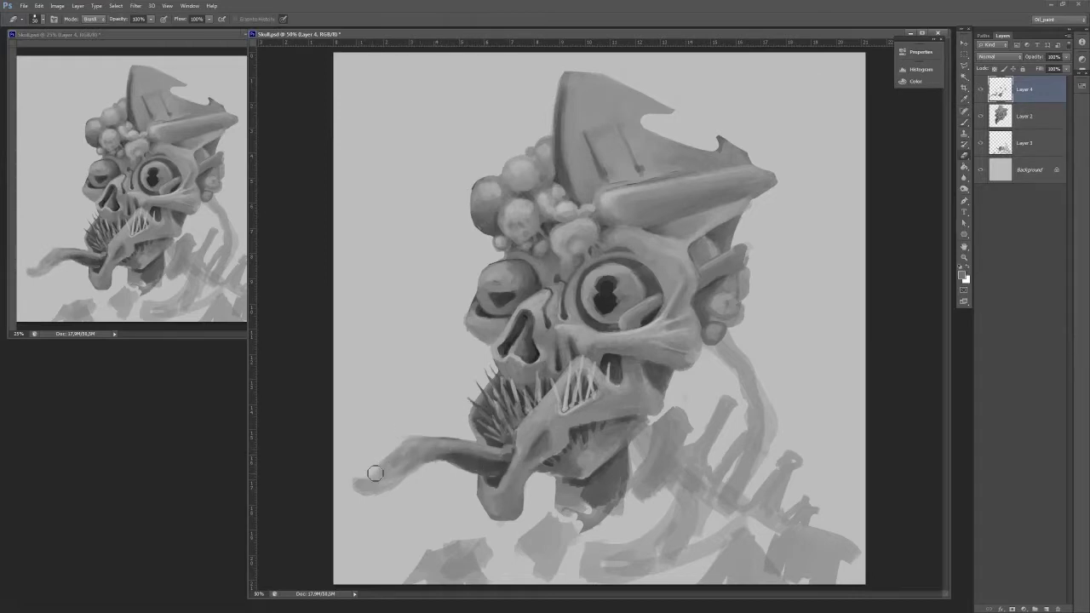
pyautogui.press('b')
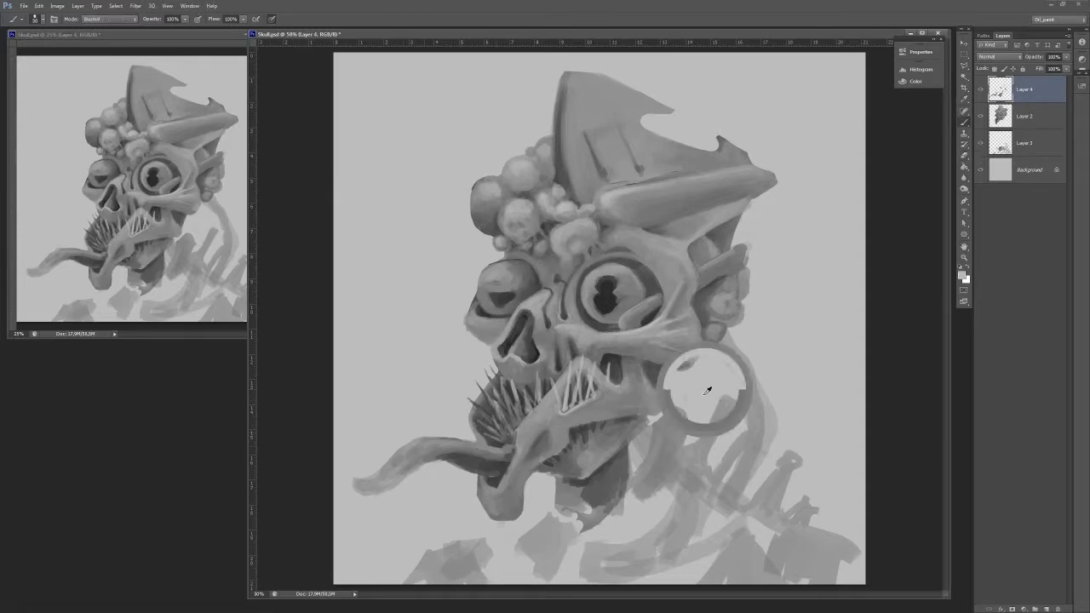
pyautogui.moveTo(366, 492)
pyautogui.mouseDown()
pyautogui.moveTo(421, 466)
pyautogui.moveTo(509, 468)
pyautogui.moveTo(504, 487)
pyautogui.moveTo(499, 479)
pyautogui.mouseUp()
pyautogui.keyDown('alt'); pyautogui.click(450, 455); pyautogui.keyUp('alt')
pyautogui.keyDown('alt'); pyautogui.click(544, 414); pyautogui.keyUp('alt')
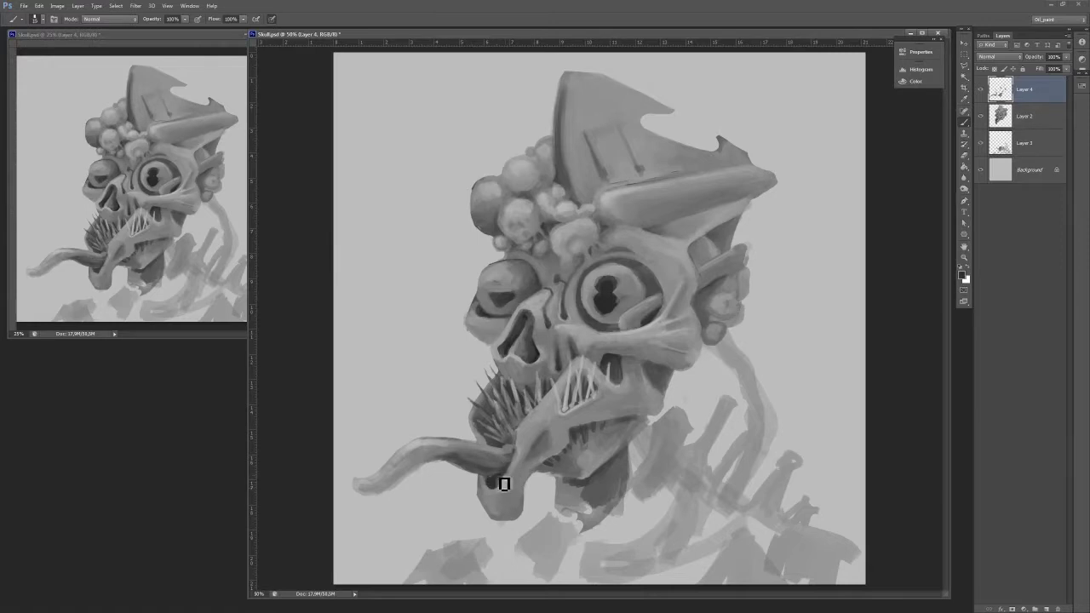
# Paint a matching dark hourglass-shaped pupil in the left eye.
pyautogui.moveTo(499, 286)
pyautogui.mouseDown()
pyautogui.moveTo(508, 297)
pyautogui.moveTo(515, 286)
pyautogui.moveTo(511, 312)
pyautogui.moveTo(521, 298)
pyautogui.mouseUp()
pyautogui.keyDown('alt'); pyautogui.click(501, 296); pyautogui.keyUp('alt')
pyautogui.keyDown('alt'); pyautogui.click(509, 289); pyautogui.keyUp('alt')
pyautogui.keyDown('alt'); pyautogui.click(492, 293); pyautogui.keyUp('alt')
pyautogui.keyDown('alt'); pyautogui.click(509, 296); pyautogui.keyUp('alt')
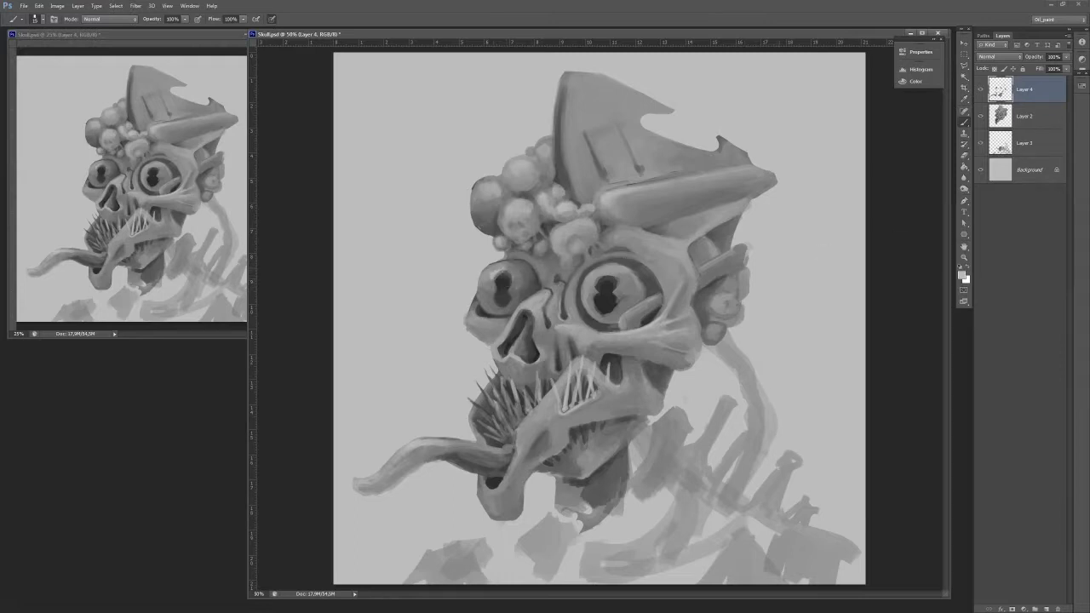
# Erase the hourglass pupils and paint over the triangular pupils to leave both eyeballs blank.
pyautogui.press('e')
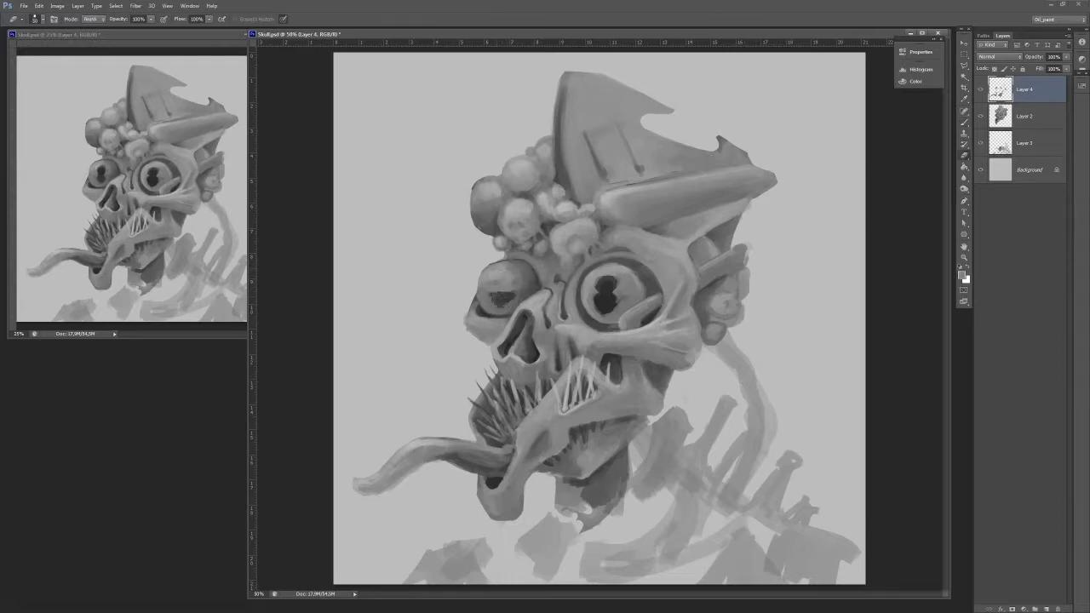
pyautogui.moveTo(601, 285); pyautogui.dragTo(607, 290)
pyautogui.press('b')
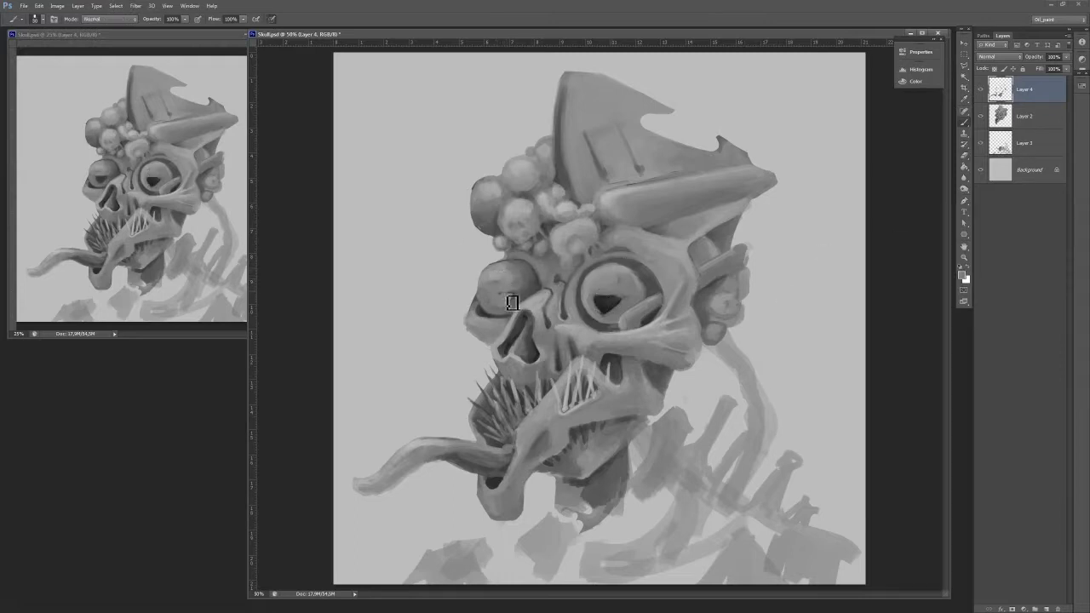
pyautogui.moveTo(512, 303); pyautogui.dragTo(502, 296)
pyautogui.moveTo(600, 300)
pyautogui.mouseDown()
pyautogui.moveTo(613, 312)
pyautogui.moveTo(621, 302)
pyautogui.mouseUp()
pyautogui.keyDown('alt'); pyautogui.click(514, 303); pyautogui.keyUp('alt')
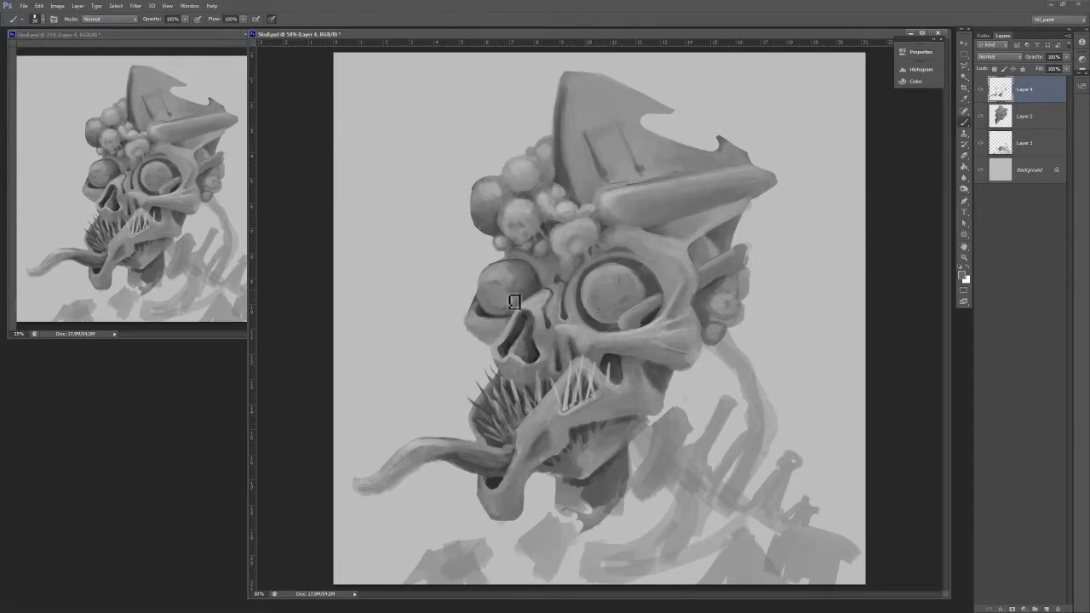
# Paint round grey irises with darker centres on both eyeballs.
pyautogui.moveTo(513, 297); pyautogui.dragTo(505, 294)
pyautogui.keyDown('alt'); pyautogui.click(610, 316); pyautogui.keyUp('alt')
pyautogui.moveTo(621, 292); pyautogui.dragTo(621, 302)
pyautogui.moveTo(491, 277)
pyautogui.mouseDown()
pyautogui.moveTo(496, 291)
pyautogui.moveTo(502, 284)
pyautogui.mouseUp()
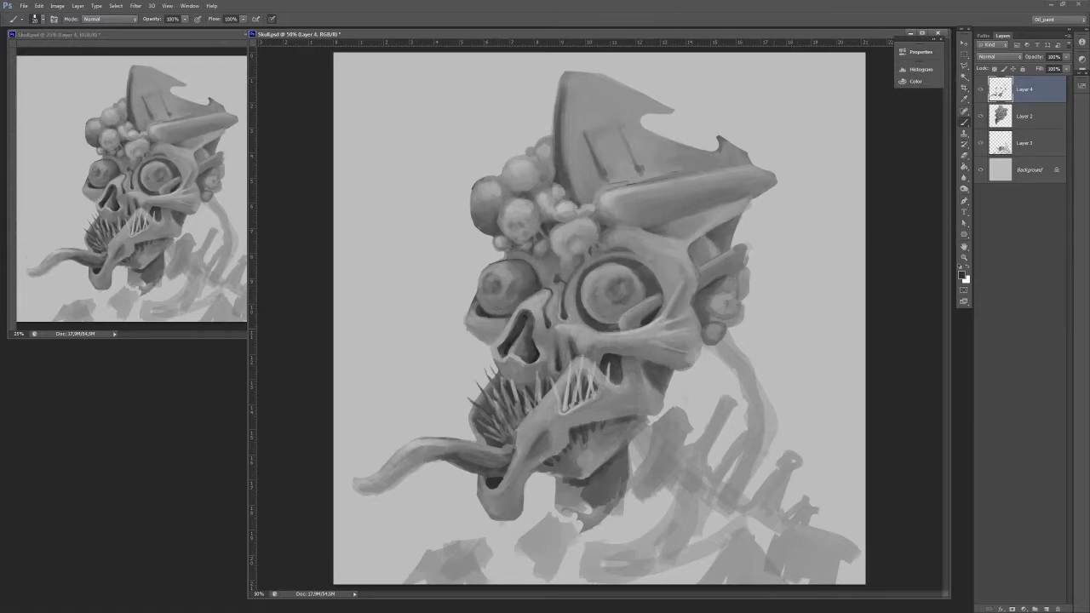
pyautogui.press('e')
pyautogui.press('b')
pyautogui.keyDown('alt'); pyautogui.click(504, 278); pyautogui.keyUp('alt')
pyautogui.moveTo(502, 290); pyautogui.dragTo(512, 287)
pyautogui.moveTo(611, 291)
pyautogui.mouseDown()
pyautogui.moveTo(628, 298)
pyautogui.moveTo(613, 304)
pyautogui.moveTo(638, 303)
pyautogui.moveTo(624, 290)
pyautogui.mouseUp()
pyautogui.hotkey('ctrl', 'z')
pyautogui.hotkey('ctrl', 'alt', 'z')
pyautogui.hotkey('ctrl', 'alt', 'z')
pyautogui.hotkey('ctrl', 'alt', 'z')
pyautogui.hotkey('ctrl', 'alt', 'z')
pyautogui.hotkey('ctrl', 'alt', 'z')
# Lighten the upper-left rims of both eyeballs and refine the brow and nose bridge between the sockets.
pyautogui.moveTo(584, 297)
pyautogui.mouseDown()
pyautogui.moveTo(605, 263)
pyautogui.moveTo(592, 285)
pyautogui.mouseUp()
pyautogui.keyDown('alt'); pyautogui.click(595, 269); pyautogui.keyUp('alt')
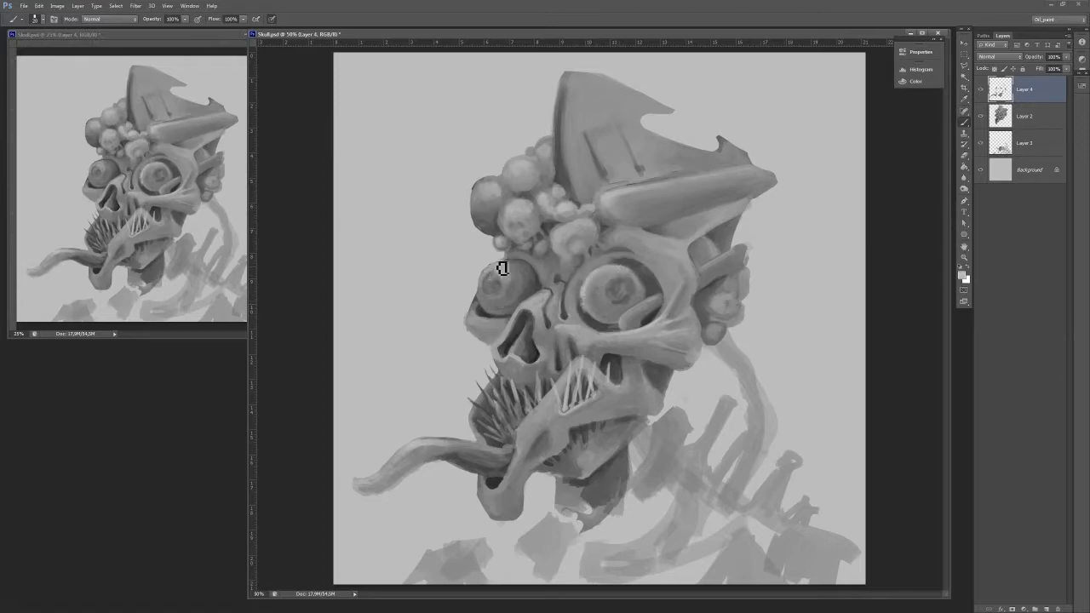
pyautogui.moveTo(502, 268); pyautogui.dragTo(522, 271)
pyautogui.moveTo(553, 269)
pyautogui.mouseDown()
pyautogui.moveTo(557, 287)
pyautogui.moveTo(544, 288)
pyautogui.mouseUp()
pyautogui.keyDown('alt'); pyautogui.click(542, 281); pyautogui.keyUp('alt')
# Retouch the outer rim of the nose cavity with a smaller brush.
pyautogui.press('[')
pyautogui.moveTo(498, 335)
pyautogui.mouseDown()
pyautogui.moveTo(493, 327)
pyautogui.moveTo(498, 339)
pyautogui.mouseUp()
pyautogui.keyDown('alt'); pyautogui.click(507, 345); pyautogui.keyUp('alt')
pyautogui.keyDown('alt'); pyautogui.click(501, 344); pyautogui.keyUp('alt')
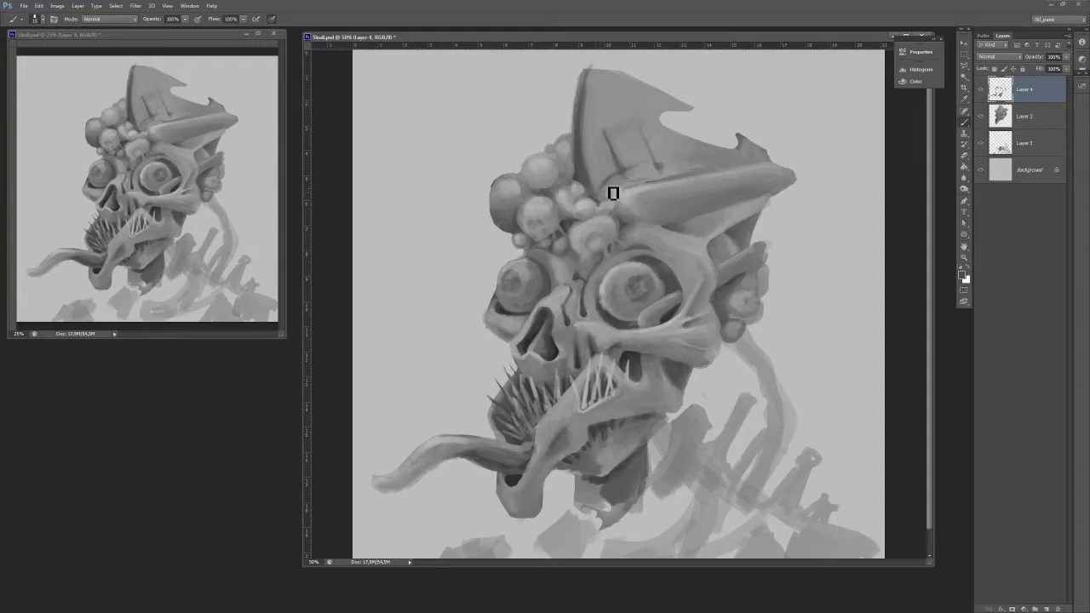
# Paint small rounded bumps along the brim's upper edge and bridge the notch in the cranium's rear edge.
pyautogui.moveTo(613, 193)
pyautogui.mouseDown()
pyautogui.moveTo(677, 180)
pyautogui.moveTo(651, 176)
pyautogui.moveTo(720, 174)
pyautogui.mouseUp()
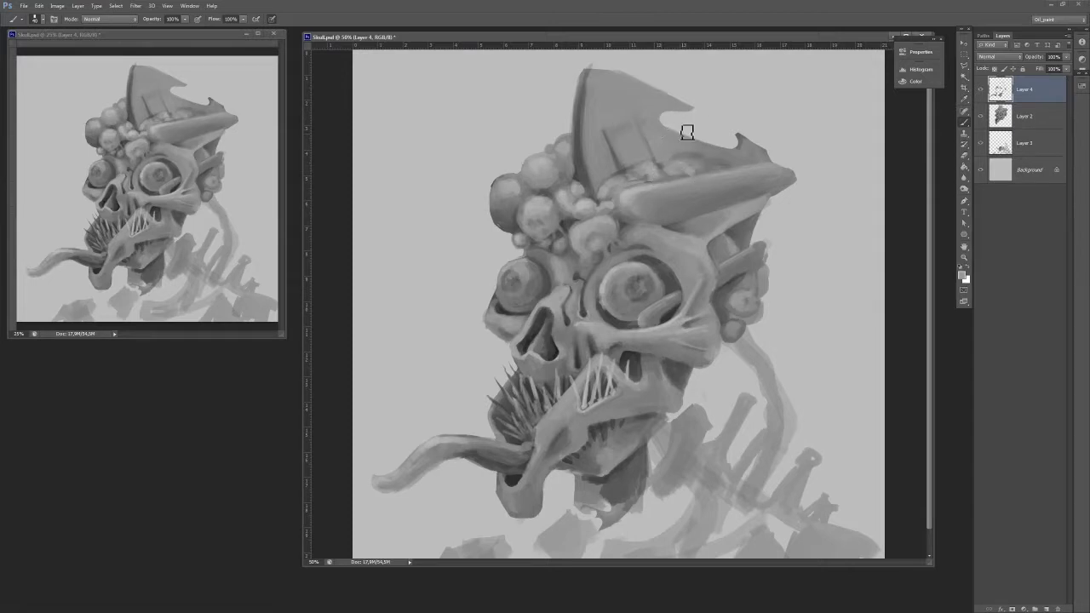
pyautogui.moveTo(721, 154); pyautogui.dragTo(691, 119)
# Erase the pointed spike above the rear of the brim from the skull layer.
pyautogui.press('e')
pyautogui.click(1014, 117)
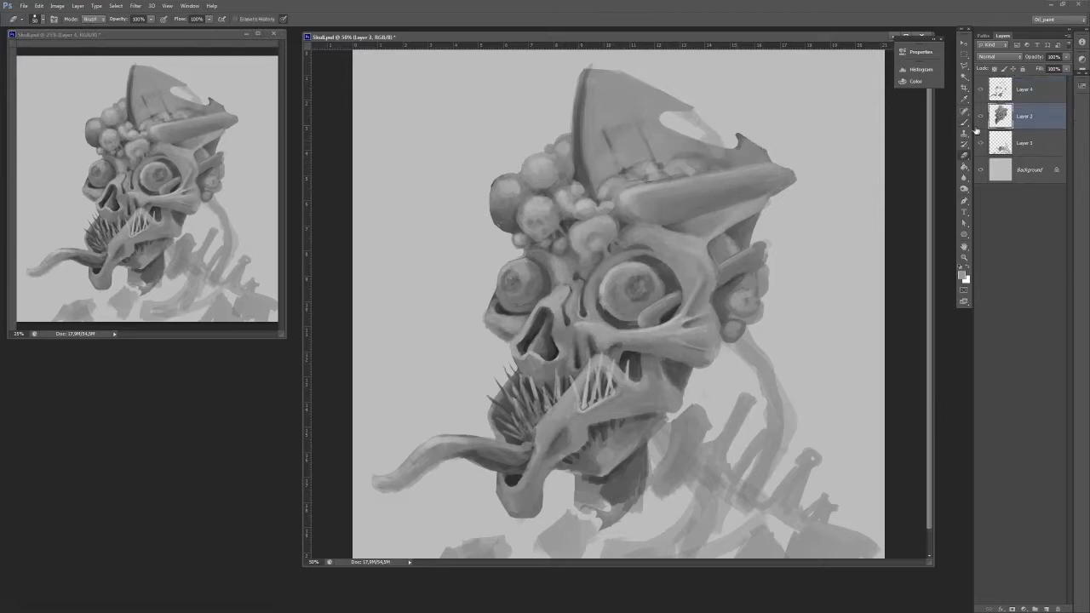
pyautogui.moveTo(749, 160); pyautogui.dragTo(757, 144)
# Outline a wider front edge for the cranium on the top layer, running from its peak down to the sphere cluster.
pyautogui.press('b')
pyautogui.moveTo(571, 232); pyautogui.dragTo(555, 189)
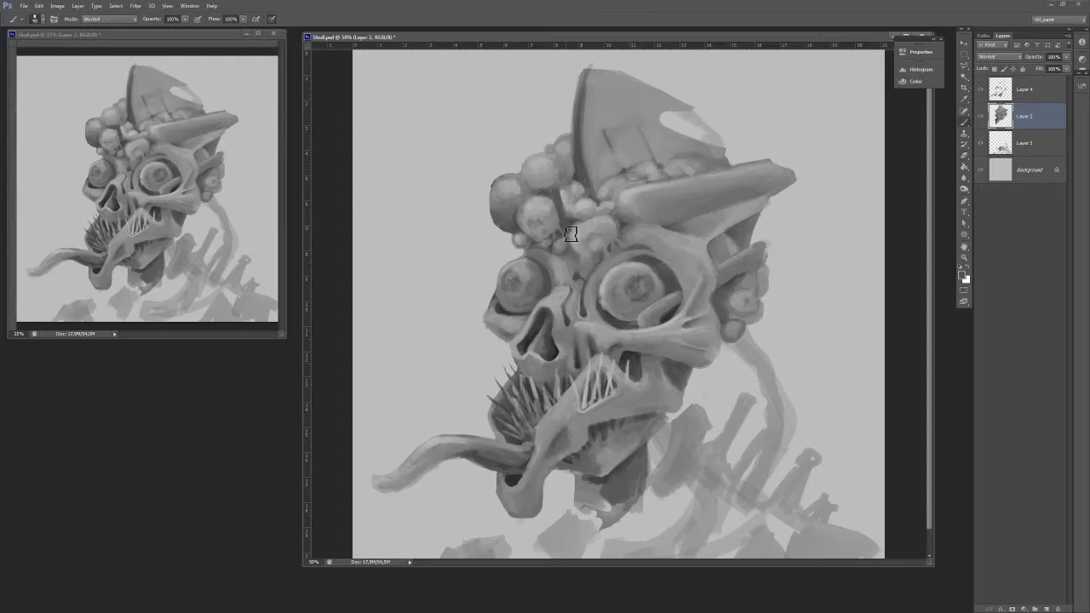
pyautogui.hotkey('ctrl', 'z')
pyautogui.click(1024, 90)
pyautogui.moveTo(571, 225)
pyautogui.mouseDown()
pyautogui.moveTo(554, 93)
pyautogui.moveTo(591, 85)
pyautogui.moveTo(560, 172)
pyautogui.mouseUp()
pyautogui.moveTo(550, 105); pyautogui.dragTo(573, 232)
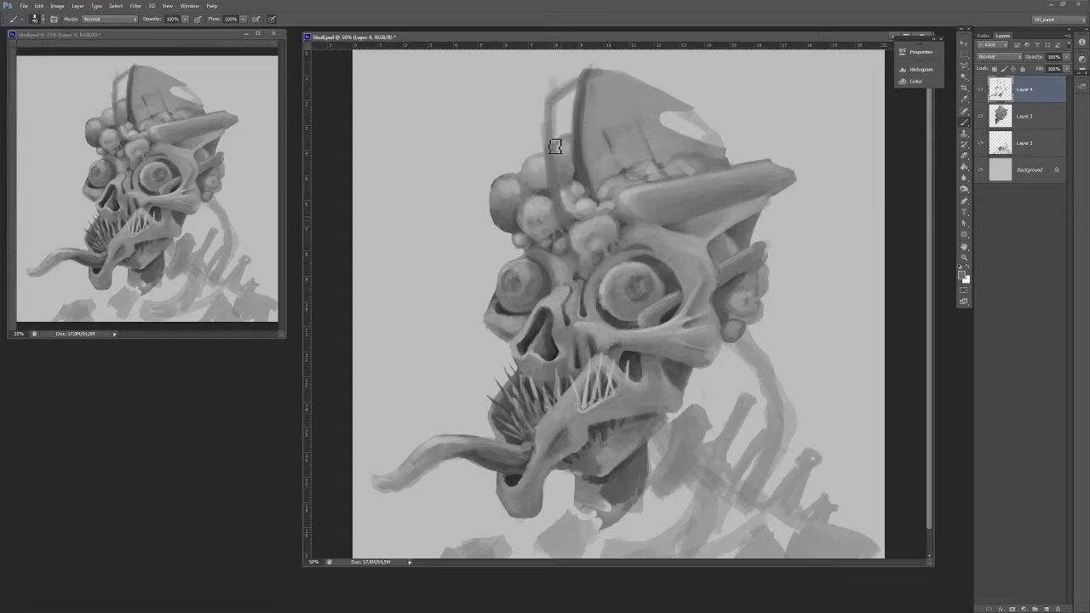
# Fill the area inside the cranium's new front outline with grey and blend over the old dark edge.
pyautogui.moveTo(554, 146)
pyautogui.mouseDown()
pyautogui.moveTo(567, 95)
pyautogui.moveTo(588, 73)
pyautogui.mouseUp()
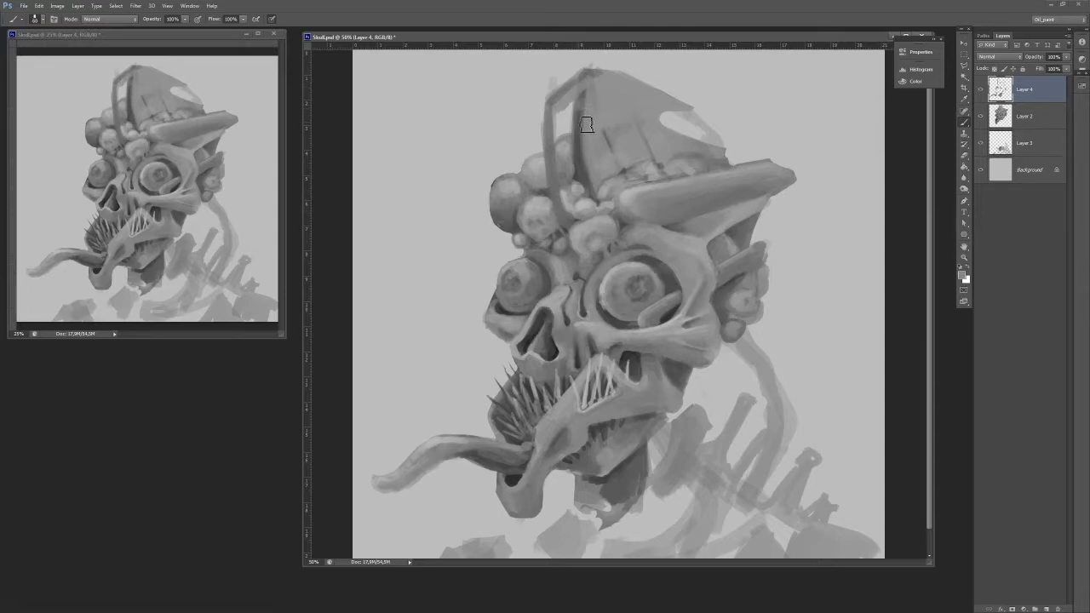
pyautogui.moveTo(584, 99)
pyautogui.mouseDown()
pyautogui.moveTo(562, 119)
pyautogui.moveTo(575, 117)
pyautogui.moveTo(565, 158)
pyautogui.moveTo(581, 174)
pyautogui.moveTo(567, 181)
pyautogui.moveTo(588, 127)
pyautogui.moveTo(589, 178)
pyautogui.moveTo(565, 105)
pyautogui.moveTo(567, 155)
pyautogui.moveTo(555, 130)
pyautogui.moveTo(576, 91)
pyautogui.moveTo(567, 220)
pyautogui.moveTo(551, 107)
pyautogui.moveTo(549, 143)
pyautogui.mouseUp()
pyautogui.keyDown('alt'); pyautogui.click(555, 190); pyautogui.keyUp('alt')
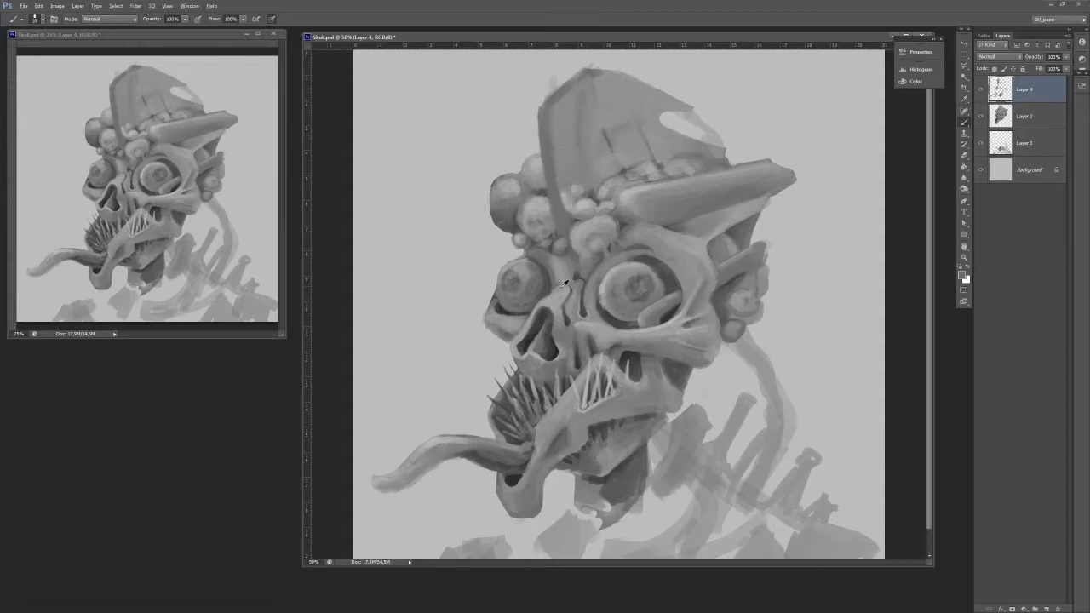
# Smooth the cranium's front tones and extend the light patch into a curved band above the brim's bumps.
pyautogui.moveTo(569, 238)
pyautogui.mouseDown()
pyautogui.moveTo(555, 207)
pyautogui.moveTo(573, 228)
pyautogui.moveTo(581, 189)
pyautogui.mouseUp()
pyautogui.keyDown('alt'); pyautogui.click(562, 180); pyautogui.keyUp('alt')
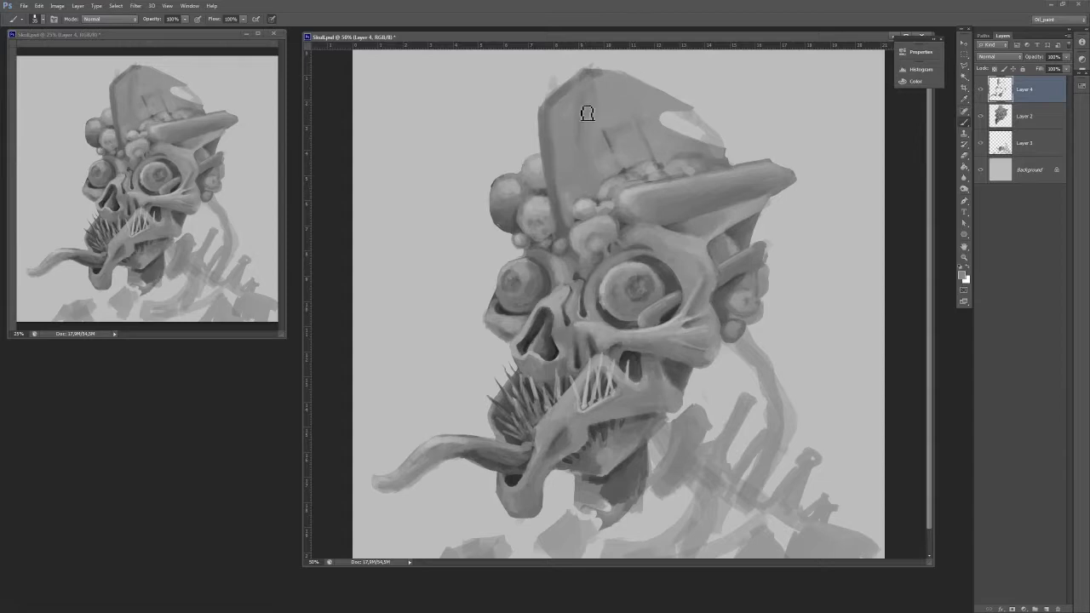
pyautogui.keyDown('alt'); pyautogui.click(677, 123); pyautogui.keyUp('alt')
pyautogui.moveTo(676, 123)
pyautogui.mouseDown()
pyautogui.moveTo(608, 151)
pyautogui.moveTo(681, 133)
pyautogui.moveTo(626, 142)
pyautogui.moveTo(686, 121)
pyautogui.moveTo(575, 86)
pyautogui.moveTo(561, 114)
pyautogui.moveTo(585, 102)
pyautogui.moveTo(591, 128)
pyautogui.moveTo(639, 83)
pyautogui.moveTo(679, 105)
pyautogui.moveTo(663, 111)
pyautogui.moveTo(697, 118)
pyautogui.moveTo(600, 135)
pyautogui.moveTo(603, 146)
pyautogui.moveTo(628, 111)
pyautogui.moveTo(646, 108)
pyautogui.moveTo(621, 157)
pyautogui.mouseUp()
pyautogui.keyDown('alt'); pyautogui.click(574, 91); pyautogui.keyUp('alt')
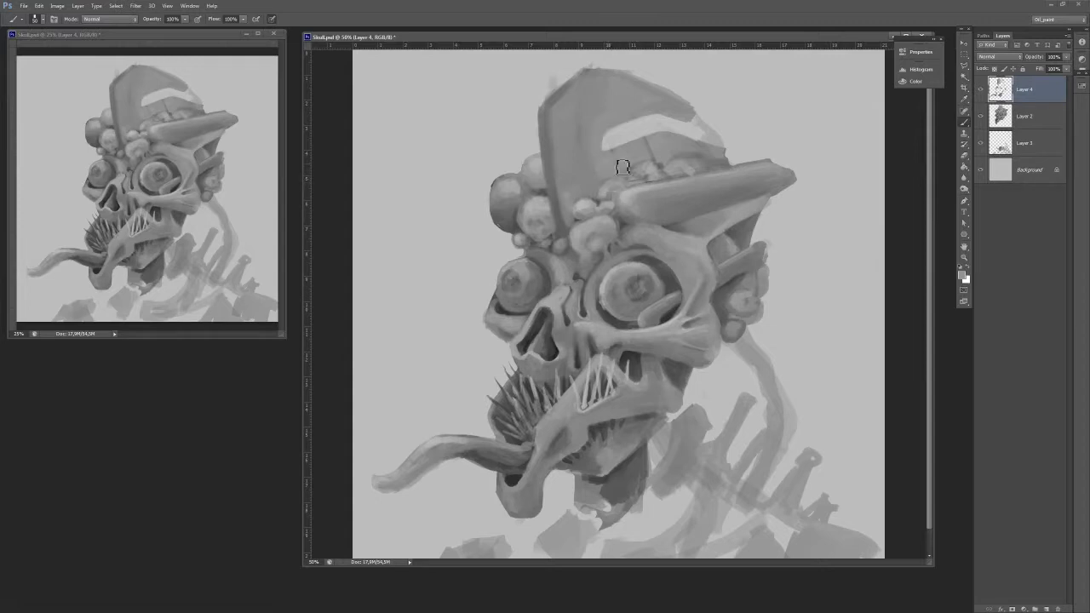
# Blend the cranium's dark front edge down to the sphere cluster and sharpen its outer contour.
pyautogui.moveTo(569, 224); pyautogui.dragTo(559, 120)
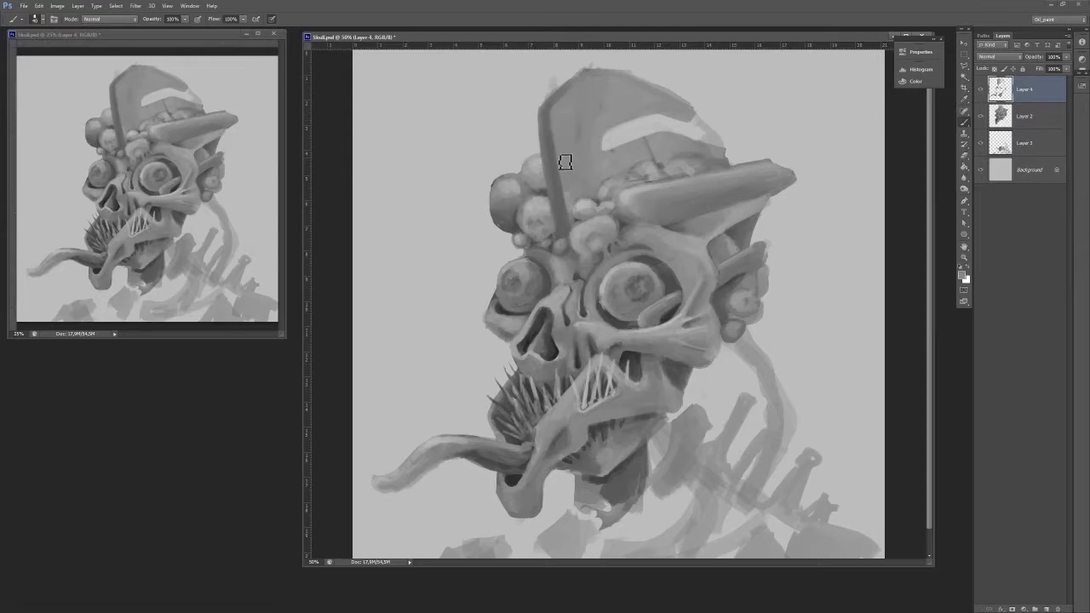
pyautogui.moveTo(572, 207)
pyautogui.mouseDown()
pyautogui.moveTo(559, 93)
pyautogui.moveTo(540, 109)
pyautogui.moveTo(545, 137)
pyautogui.mouseUp()
pyautogui.keyDown('alt'); pyautogui.click(541, 108); pyautogui.keyUp('alt')
pyautogui.press('[')
pyautogui.press('[')
pyautogui.keyDown('alt'); pyautogui.click(553, 213); pyautogui.keyUp('alt')
pyautogui.press(']')
pyautogui.press(']')
pyautogui.press(']')
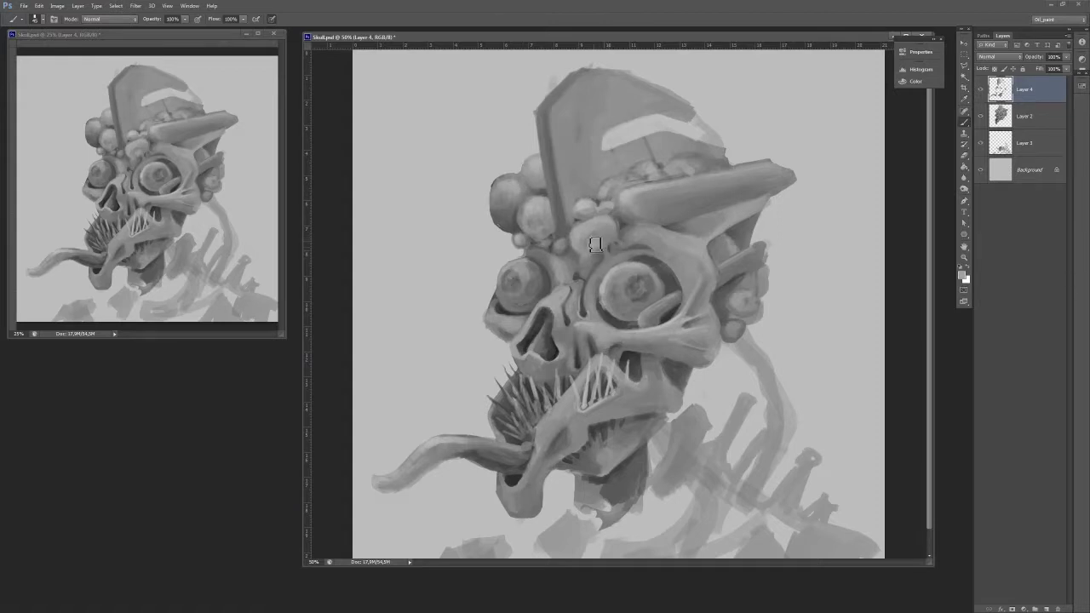
# Add small bumps along the brow above the larger eye and smooth the shading on the outermost large sphere.
pyautogui.moveTo(610, 243); pyautogui.dragTo(652, 238)
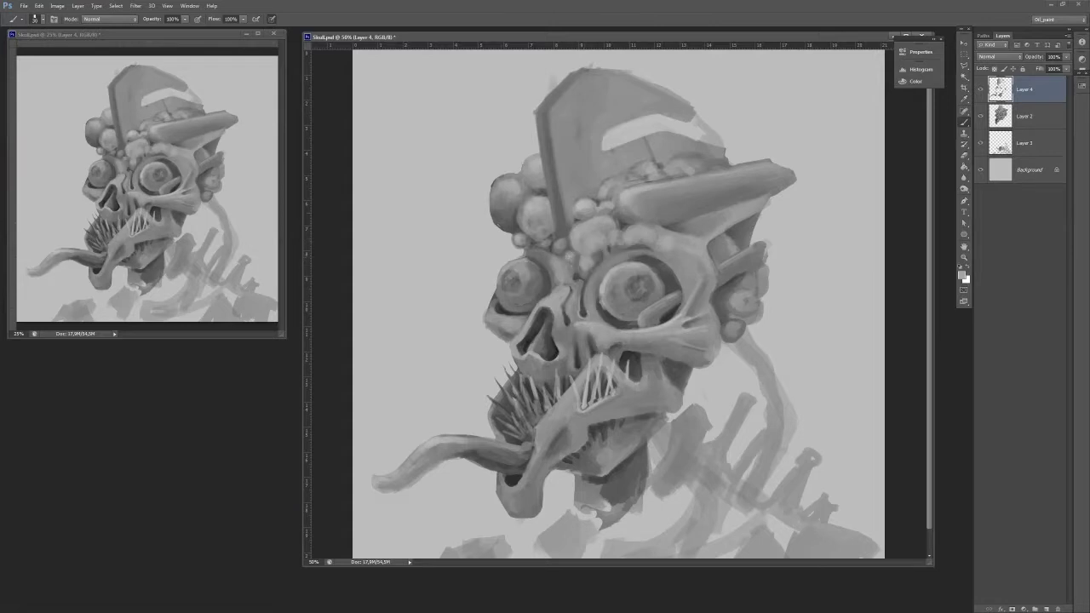
pyautogui.keyDown('alt'); pyautogui.click(497, 199); pyautogui.keyUp('alt')
pyautogui.moveTo(497, 191); pyautogui.dragTo(517, 222)
pyautogui.keyDown('alt'); pyautogui.click(517, 233); pyautogui.keyUp('alt')
pyautogui.keyDown('alt'); pyautogui.click(589, 255); pyautogui.keyUp('alt')
# Paint over the dark hollow behind the jaw and cut back the bony tab beneath the larger eye.
pyautogui.moveTo(681, 366)
pyautogui.mouseDown()
pyautogui.moveTo(668, 367)
pyautogui.moveTo(684, 379)
pyautogui.mouseUp()
pyautogui.keyDown('alt'); pyautogui.click(669, 372); pyautogui.keyUp('alt')
pyautogui.keyDown('alt'); pyautogui.click(634, 326); pyautogui.keyUp('alt')
pyautogui.press('[')
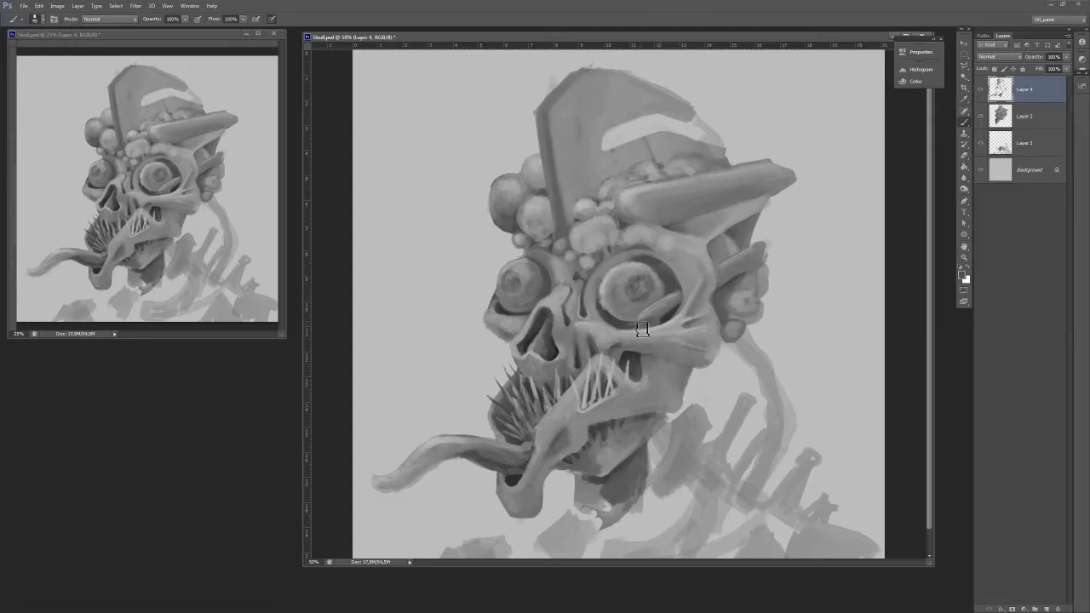
pyautogui.moveTo(642, 329); pyautogui.dragTo(654, 332)
# Remove the bony tab from the larger eye socket and pull light strands from the cheekbone across to the ear.
pyautogui.moveTo(680, 296)
pyautogui.mouseDown()
pyautogui.moveTo(670, 321)
pyautogui.moveTo(662, 300)
pyautogui.moveTo(664, 312)
pyautogui.moveTo(740, 304)
pyautogui.mouseUp()
pyautogui.keyDown('alt'); pyautogui.click(636, 310); pyautogui.keyUp('alt')
pyautogui.keyDown('alt'); pyautogui.click(669, 295); pyautogui.keyUp('alt')
pyautogui.keyDown('alt'); pyautogui.click(666, 294); pyautogui.keyUp('alt')
pyautogui.moveTo(694, 337)
pyautogui.mouseDown()
pyautogui.moveTo(721, 323)
pyautogui.moveTo(699, 327)
pyautogui.moveTo(724, 343)
pyautogui.moveTo(704, 359)
pyautogui.mouseUp()
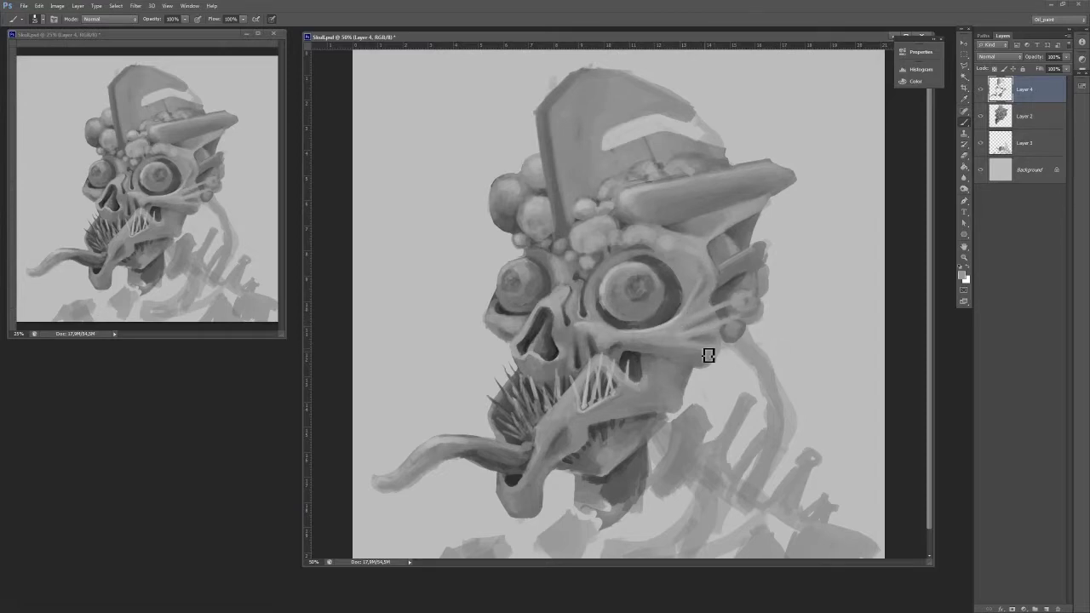
# Shade the ear folds, darken the hollow beneath the cheekbone, and even out the dark ring around the larger eye.
pyautogui.keyDown('alt'); pyautogui.click(719, 294); pyautogui.keyUp('alt')
pyautogui.moveTo(722, 277); pyautogui.dragTo(732, 284)
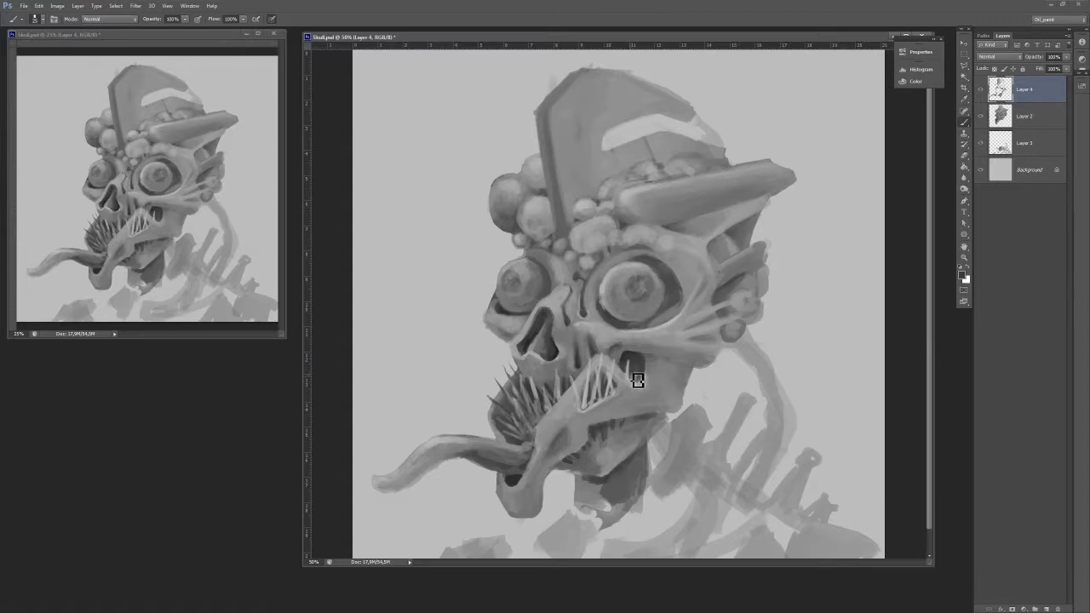
pyautogui.keyDown('alt'); pyautogui.click(630, 324); pyautogui.keyUp('alt')
pyautogui.keyDown('alt'); pyautogui.click(629, 267); pyautogui.keyUp('alt')
pyautogui.keyDown('alt'); pyautogui.click(683, 300); pyautogui.keyUp('alt')
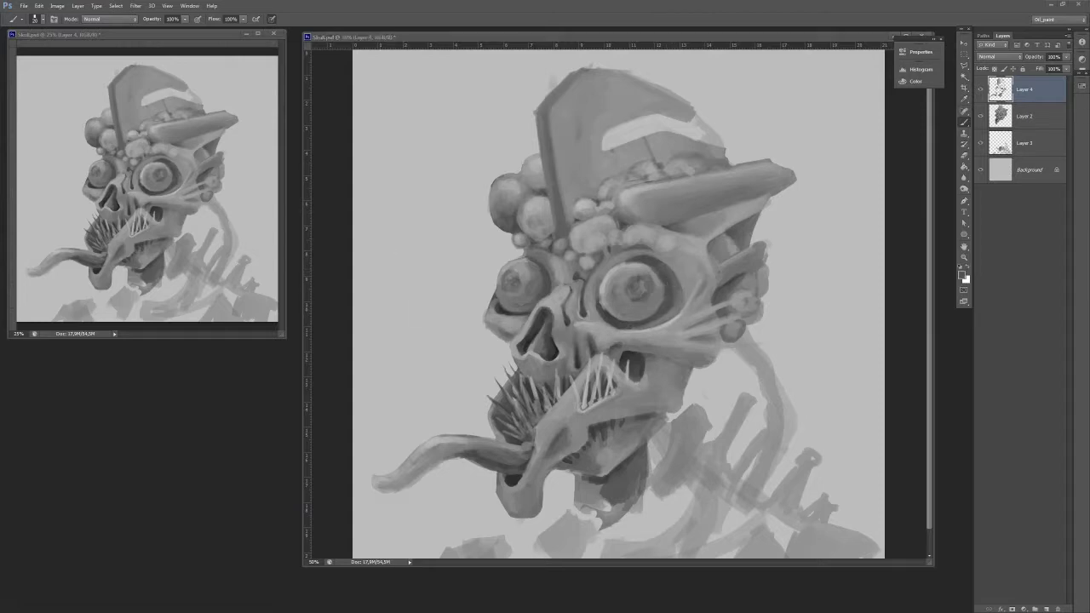
# Break the large central forehead sphere into a cluster of smaller highlighted bumps between the eyes and the brim.
pyautogui.keyDown('alt'); pyautogui.click(570, 253); pyautogui.keyUp('alt')
pyautogui.keyDown('alt'); pyautogui.click(568, 231); pyautogui.keyUp('alt')
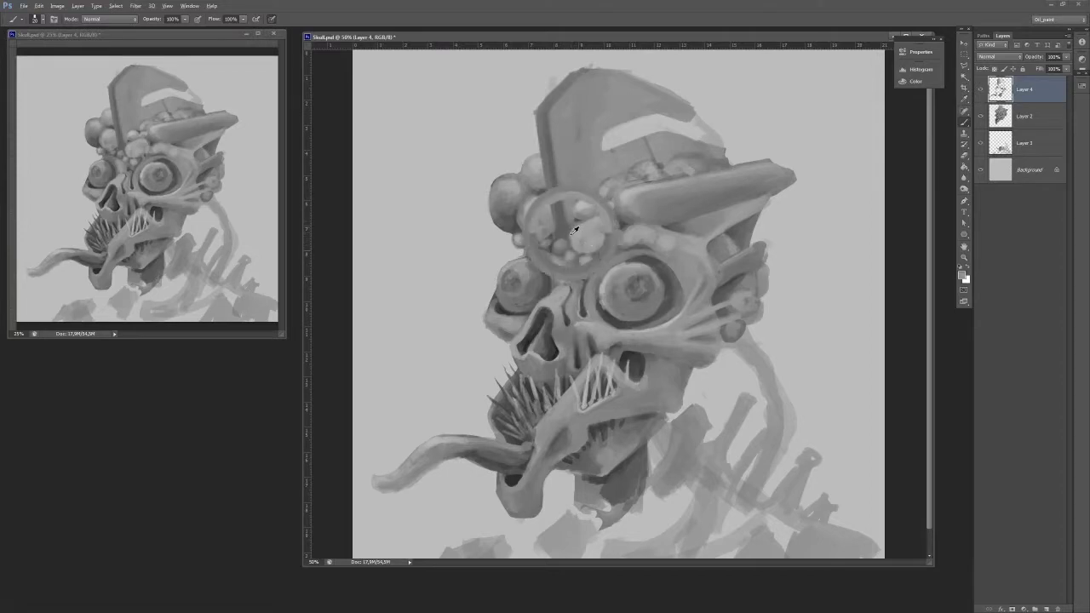
pyautogui.keyDown('alt'); pyautogui.click(624, 228); pyautogui.keyUp('alt')
pyautogui.keyDown('alt'); pyautogui.click(622, 210); pyautogui.keyUp('alt')
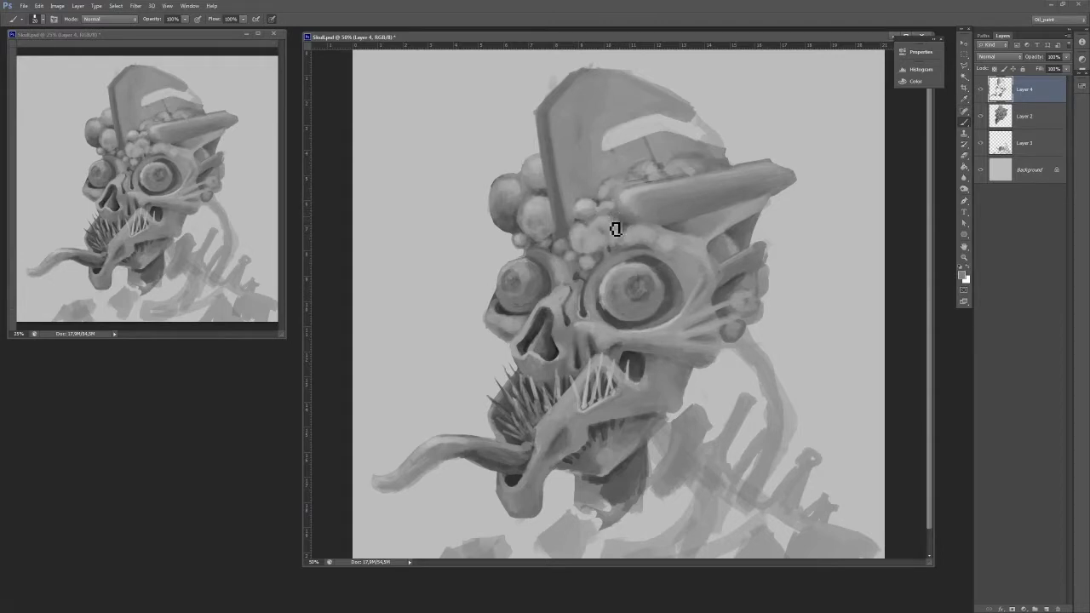
pyautogui.keyDown('alt'); pyautogui.click(618, 228); pyautogui.keyUp('alt')
pyautogui.moveTo(618, 231)
pyautogui.mouseDown()
pyautogui.moveTo(627, 228)
pyautogui.moveTo(589, 260)
pyautogui.mouseUp()
pyautogui.keyDown('alt'); pyautogui.click(791, 252); pyautogui.keyUp('alt')
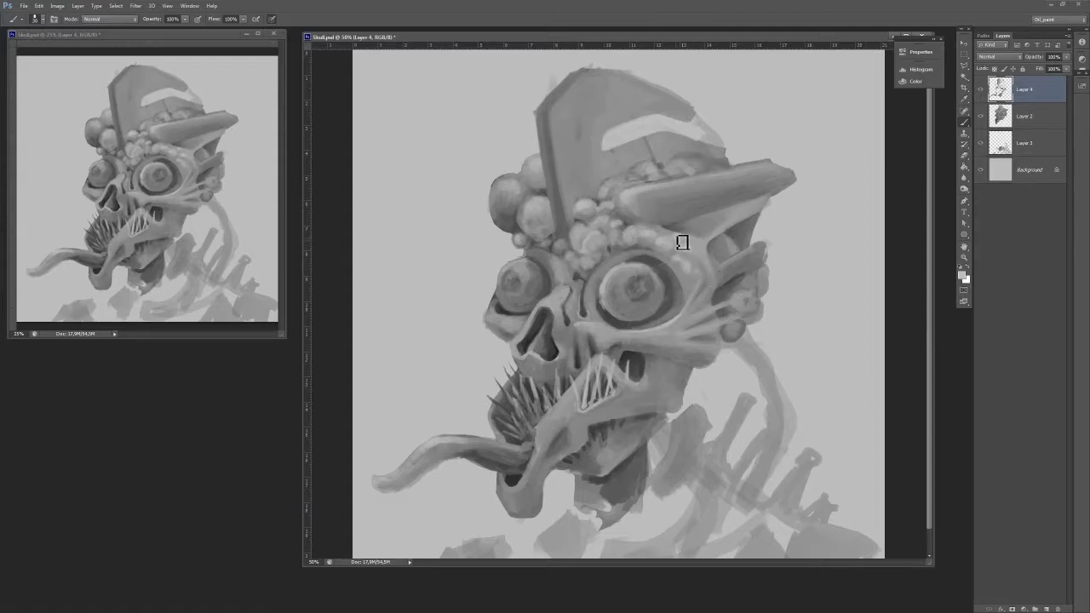
# Paint highlighted bumps along the brow around the larger eye and small rounded lumps inside the ear.
pyautogui.moveTo(649, 236)
pyautogui.mouseDown()
pyautogui.moveTo(630, 232)
pyautogui.moveTo(635, 255)
pyautogui.mouseUp()
pyautogui.keyDown('alt'); pyautogui.click(634, 252); pyautogui.keyUp('alt')
pyautogui.keyDown('alt'); pyautogui.click(615, 245); pyautogui.keyUp('alt')
pyautogui.moveTo(738, 289)
pyautogui.mouseDown()
pyautogui.moveTo(725, 297)
pyautogui.moveTo(734, 316)
pyautogui.moveTo(726, 295)
pyautogui.mouseUp()
pyautogui.keyDown('alt'); pyautogui.click(746, 291); pyautogui.keyUp('alt')
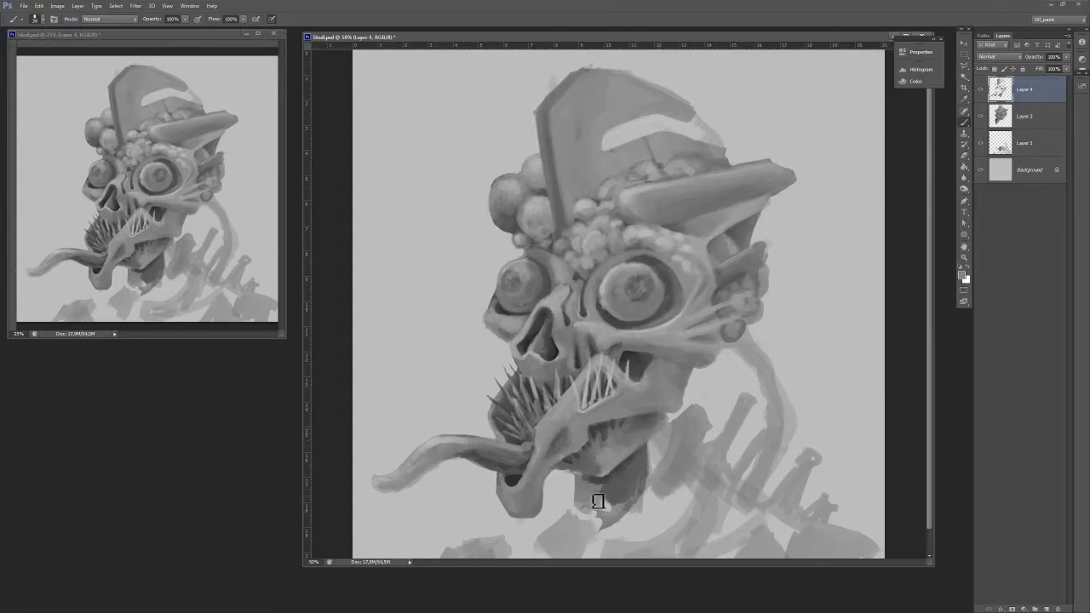
# Model the tongue with a light highlight along its outer curve and softer mid-tones toward the mouth.
pyautogui.press('e')
pyautogui.press('b')
pyautogui.keyDown('alt'); pyautogui.click(521, 466); pyautogui.keyUp('alt')
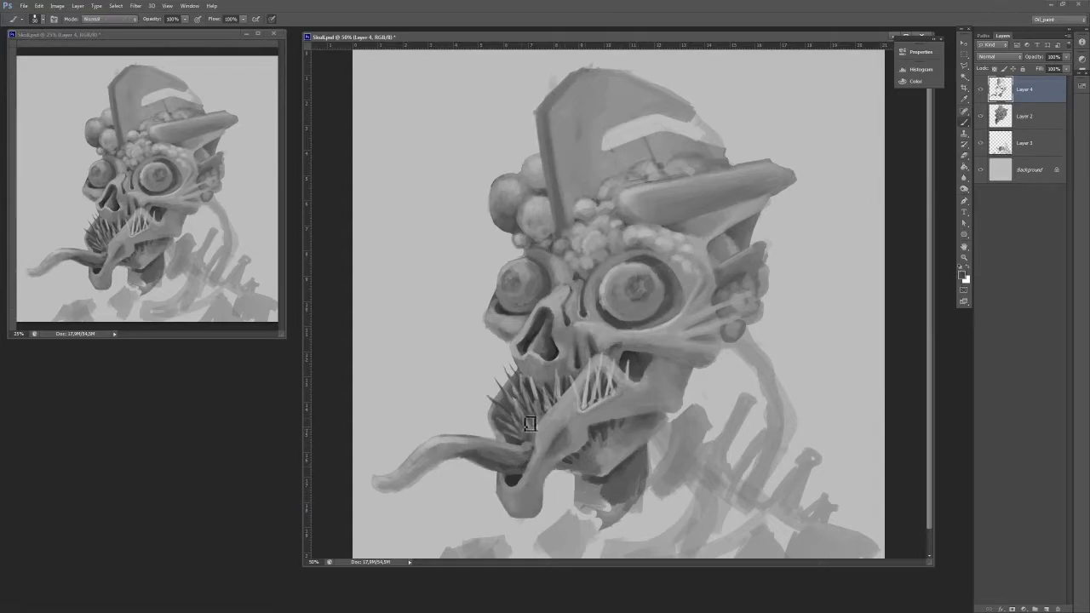
pyautogui.moveTo(445, 447)
pyautogui.mouseDown()
pyautogui.moveTo(455, 444)
pyautogui.moveTo(428, 452)
pyautogui.moveTo(395, 486)
pyautogui.mouseUp()
pyautogui.keyDown('alt'); pyautogui.click(435, 445); pyautogui.keyUp('alt')
pyautogui.press('[')
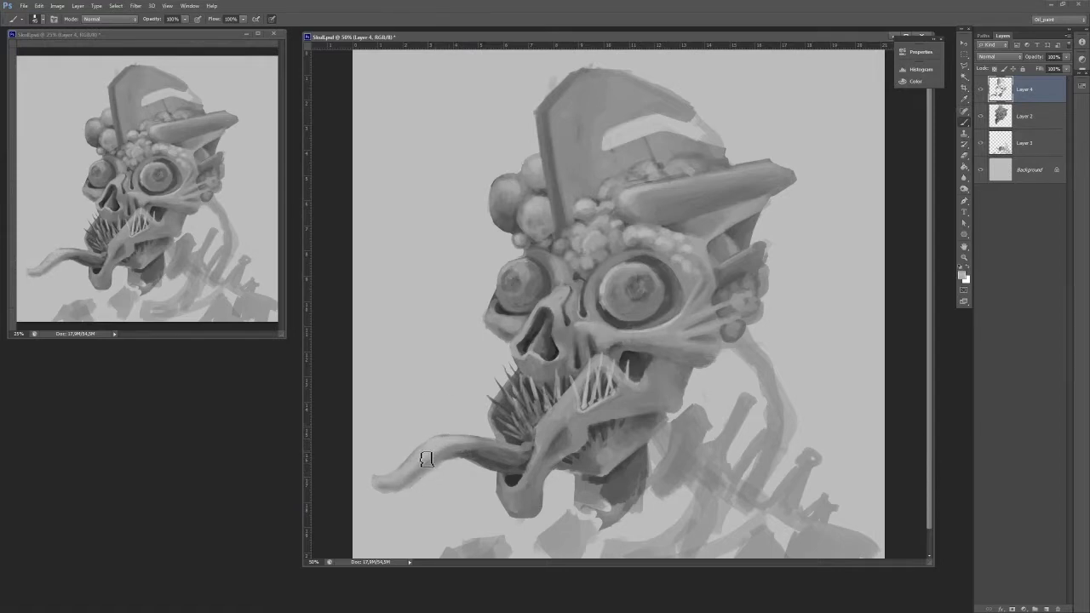
pyautogui.keyDown('alt'); pyautogui.click(484, 453); pyautogui.keyUp('alt')
pyautogui.keyDown('alt'); pyautogui.click(473, 446); pyautogui.keyUp('alt')
# Paint a dark throat band beneath the lower jaw and blend it into the jaw tip.
pyautogui.keyDown('alt'); pyautogui.click(546, 477); pyautogui.keyUp('alt')
pyautogui.moveTo(552, 480); pyautogui.dragTo(578, 498)
pyautogui.moveTo(569, 493)
pyautogui.mouseDown()
pyautogui.moveTo(609, 487)
pyautogui.moveTo(556, 478)
pyautogui.moveTo(590, 488)
pyautogui.moveTo(571, 488)
pyautogui.moveTo(564, 480)
pyautogui.moveTo(594, 494)
pyautogui.moveTo(562, 466)
pyautogui.moveTo(600, 475)
pyautogui.mouseUp()
pyautogui.keyDown('alt'); pyautogui.click(614, 473); pyautogui.keyUp('alt')
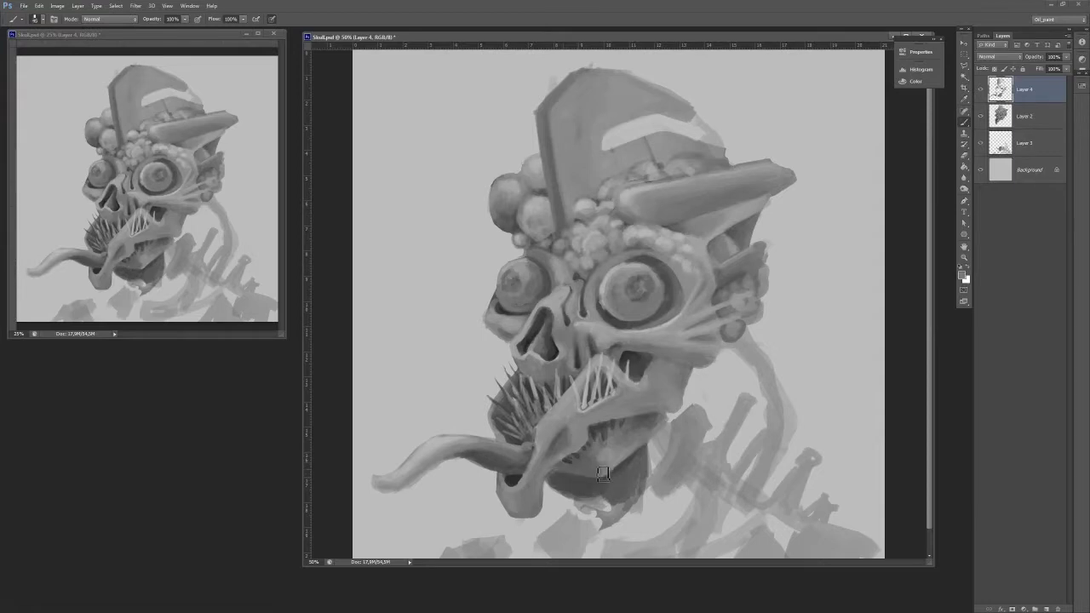
pyautogui.keyDown('alt'); pyautogui.click(596, 466); pyautogui.keyUp('alt')
pyautogui.moveTo(521, 478)
pyautogui.mouseDown()
pyautogui.moveTo(579, 502)
pyautogui.moveTo(547, 493)
pyautogui.moveTo(540, 476)
pyautogui.moveTo(543, 504)
pyautogui.mouseUp()
pyautogui.keyDown('alt'); pyautogui.click(557, 493); pyautogui.keyUp('alt')
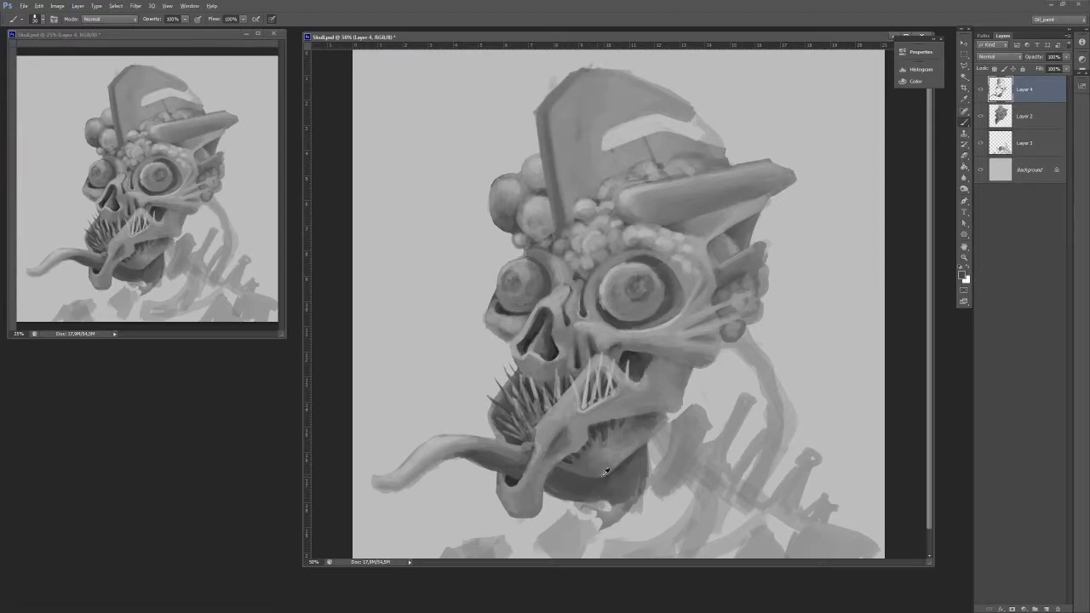
# Fill the neck below the throat band with dark grey, replacing the light scribbles.
pyautogui.keyDown('alt'); pyautogui.click(598, 475); pyautogui.keyUp('alt')
pyautogui.moveTo(607, 502)
pyautogui.mouseDown()
pyautogui.moveTo(591, 508)
pyautogui.moveTo(630, 465)
pyautogui.moveTo(582, 520)
pyautogui.mouseUp()
pyautogui.keyDown('alt'); pyautogui.click(639, 364); pyautogui.keyUp('alt')
pyautogui.press('[')
pyautogui.keyDown('alt'); pyautogui.click(594, 500); pyautogui.keyUp('alt')
pyautogui.keyDown('alt'); pyautogui.click(589, 510); pyautogui.keyUp('alt')
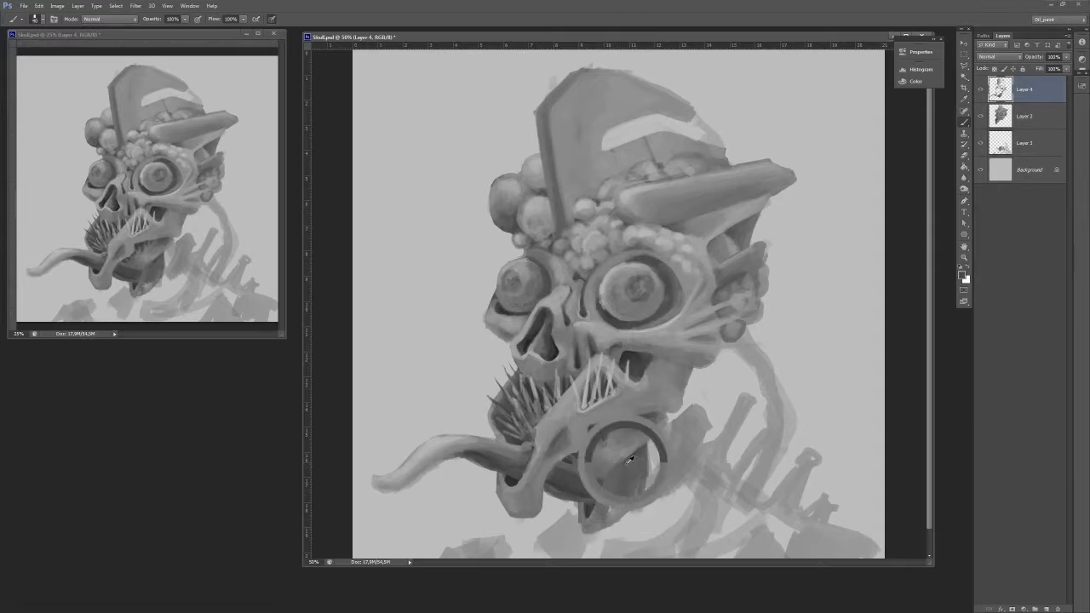
# Paint a mid-grey neck muscle running diagonally from behind the jaw down to the base of the throat.
pyautogui.moveTo(635, 461)
pyautogui.mouseDown()
pyautogui.moveTo(654, 494)
pyautogui.moveTo(675, 493)
pyautogui.moveTo(585, 543)
pyautogui.moveTo(591, 552)
pyautogui.moveTo(650, 509)
pyautogui.moveTo(596, 531)
pyautogui.moveTo(640, 508)
pyautogui.moveTo(698, 421)
pyautogui.moveTo(657, 494)
pyautogui.moveTo(686, 450)
pyautogui.moveTo(654, 468)
pyautogui.mouseUp()
pyautogui.keyDown('alt'); pyautogui.click(676, 432); pyautogui.keyUp('alt')
pyautogui.keyDown('alt'); pyautogui.click(644, 445); pyautogui.keyUp('alt')
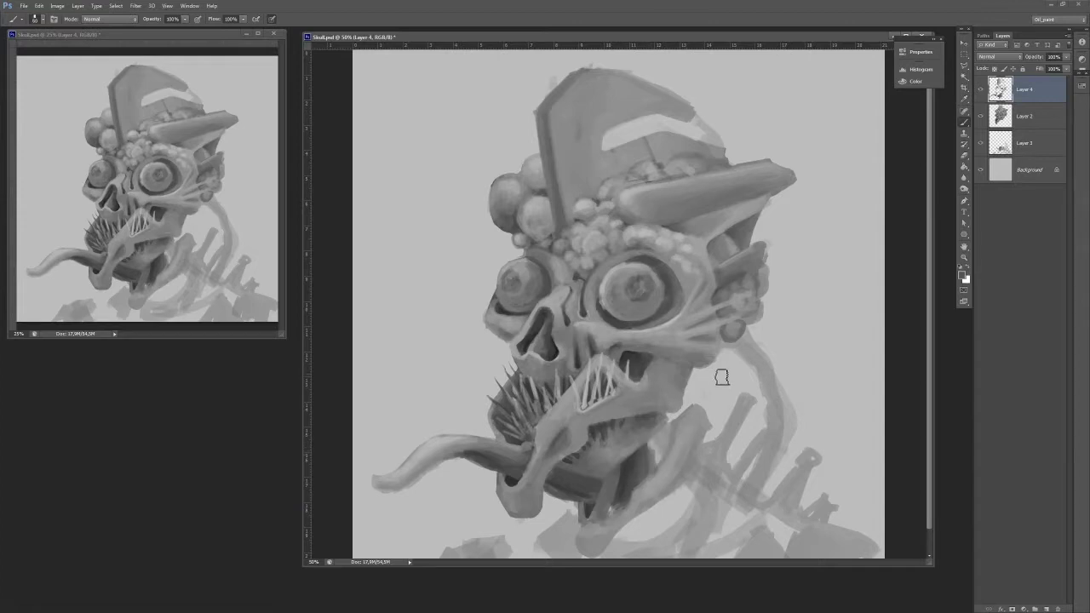
pyautogui.keyDown('alt'); pyautogui.click(588, 533); pyautogui.keyUp('alt')
pyautogui.keyDown('alt'); pyautogui.click(589, 545); pyautogui.keyUp('alt')
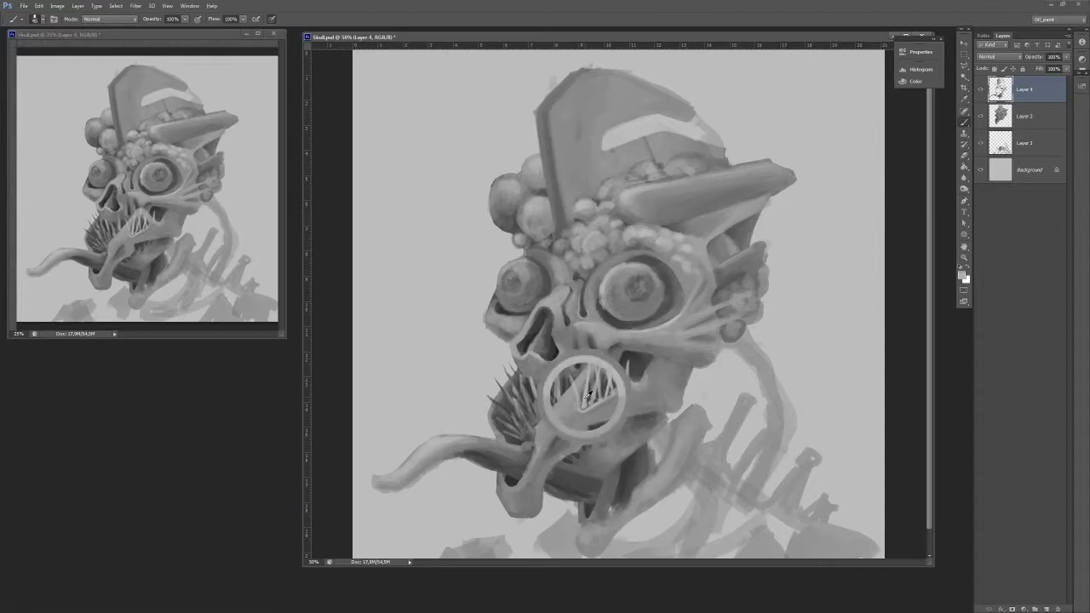
pyautogui.moveTo(590, 538)
pyautogui.mouseDown()
pyautogui.moveTo(615, 521)
pyautogui.moveTo(616, 500)
pyautogui.mouseUp()
pyautogui.keyDown('alt'); pyautogui.click(632, 507); pyautogui.keyUp('alt')
pyautogui.keyDown('alt'); pyautogui.click(605, 509); pyautogui.keyUp('alt')
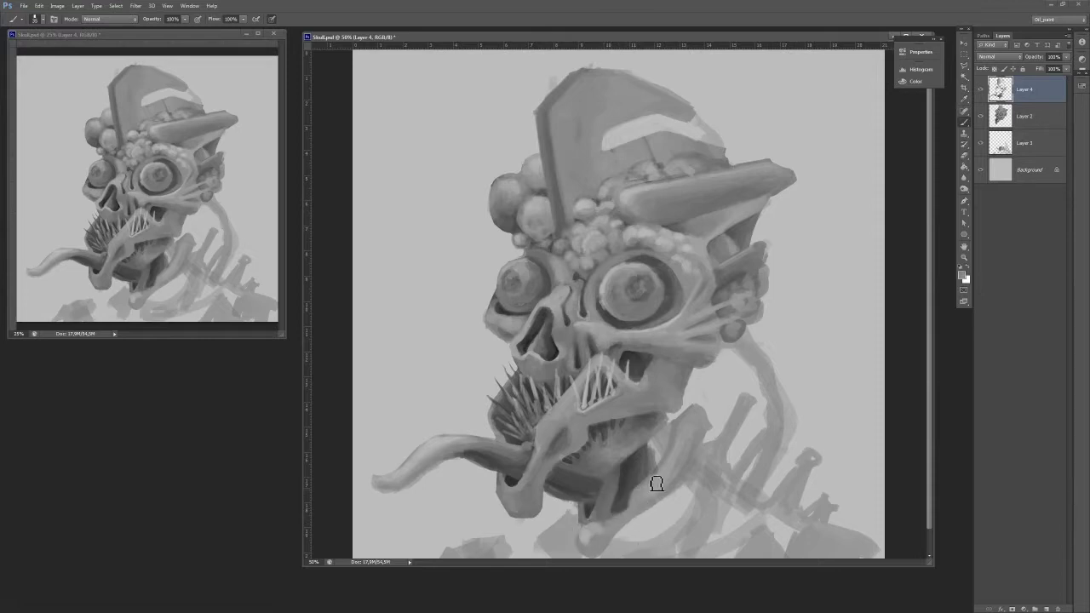
# Shape the rounded knob at the base of the throat and add the dark recess and tendons beside it.
pyautogui.keyDown('alt'); pyautogui.click(603, 542); pyautogui.keyUp('alt')
pyautogui.moveTo(606, 553); pyautogui.dragTo(600, 548)
pyautogui.keyDown('alt'); pyautogui.click(594, 536); pyautogui.keyUp('alt')
pyautogui.moveTo(569, 509)
pyautogui.mouseDown()
pyautogui.moveTo(579, 530)
pyautogui.moveTo(662, 555)
pyautogui.moveTo(623, 545)
pyautogui.mouseUp()
pyautogui.keyDown('alt'); pyautogui.click(598, 512); pyautogui.keyUp('alt')
pyautogui.keyDown('alt'); pyautogui.click(656, 496); pyautogui.keyUp('alt')
pyautogui.keyDown('alt'); pyautogui.click(666, 518); pyautogui.keyUp('alt')
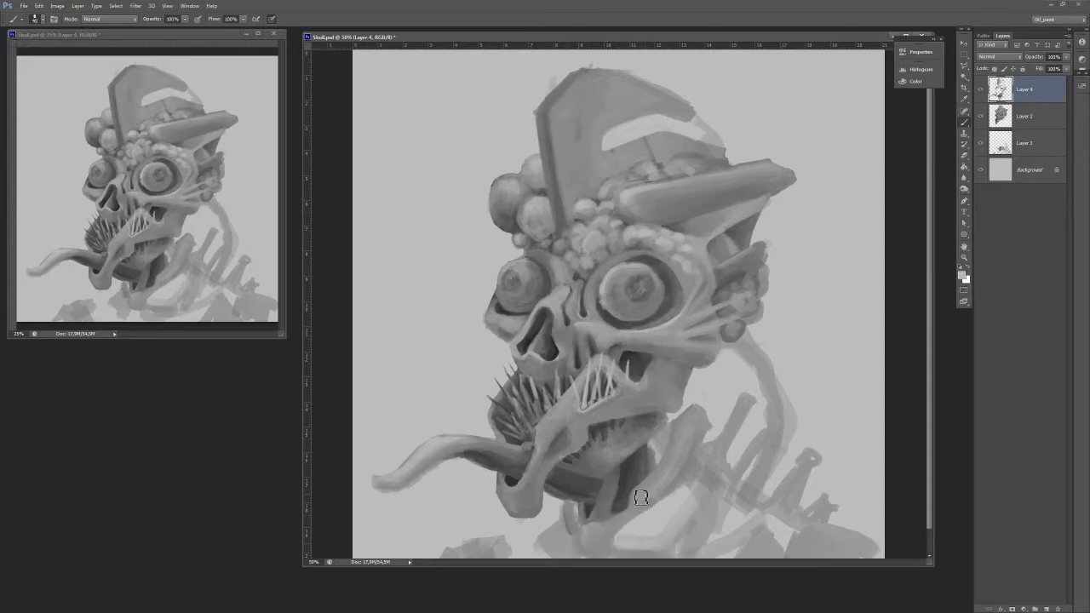
# Shade the diagonal neck muscle with a lighter face and define its edges with darker grey.
pyautogui.moveTo(640, 503); pyautogui.dragTo(700, 416)
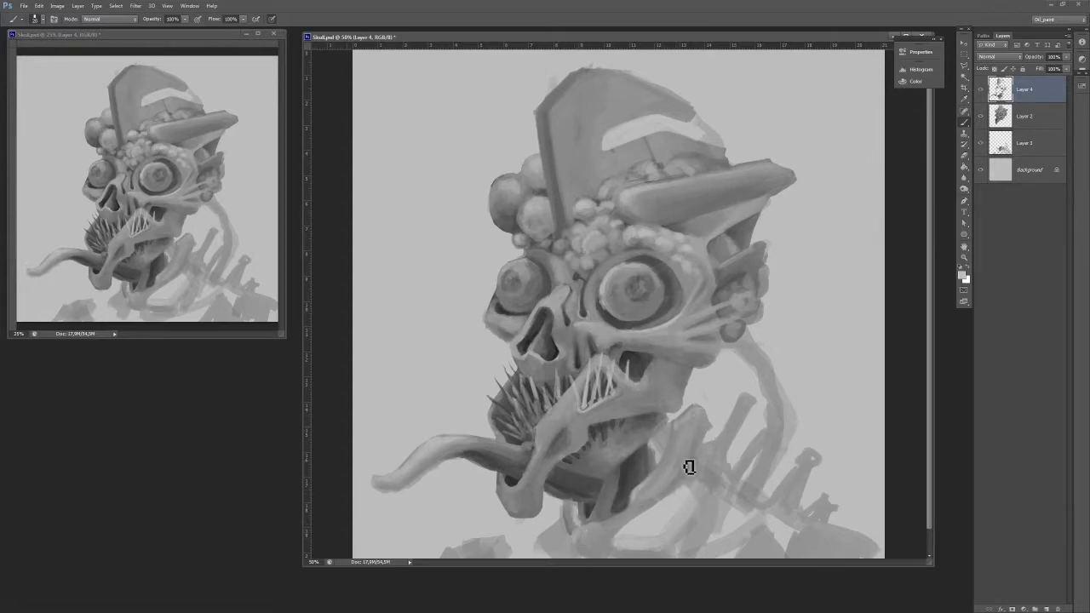
pyautogui.keyDown('alt'); pyautogui.click(657, 458); pyautogui.keyUp('alt')
pyautogui.keyDown('alt'); pyautogui.click(663, 449); pyautogui.keyUp('alt')
pyautogui.moveTo(656, 448)
pyautogui.mouseDown()
pyautogui.moveTo(655, 459)
pyautogui.moveTo(659, 446)
pyautogui.mouseUp()
pyautogui.keyDown('alt'); pyautogui.click(604, 487); pyautogui.keyUp('alt')
pyautogui.moveTo(631, 552)
pyautogui.mouseDown()
pyautogui.moveTo(697, 472)
pyautogui.moveTo(707, 453)
pyautogui.moveTo(681, 430)
pyautogui.mouseUp()
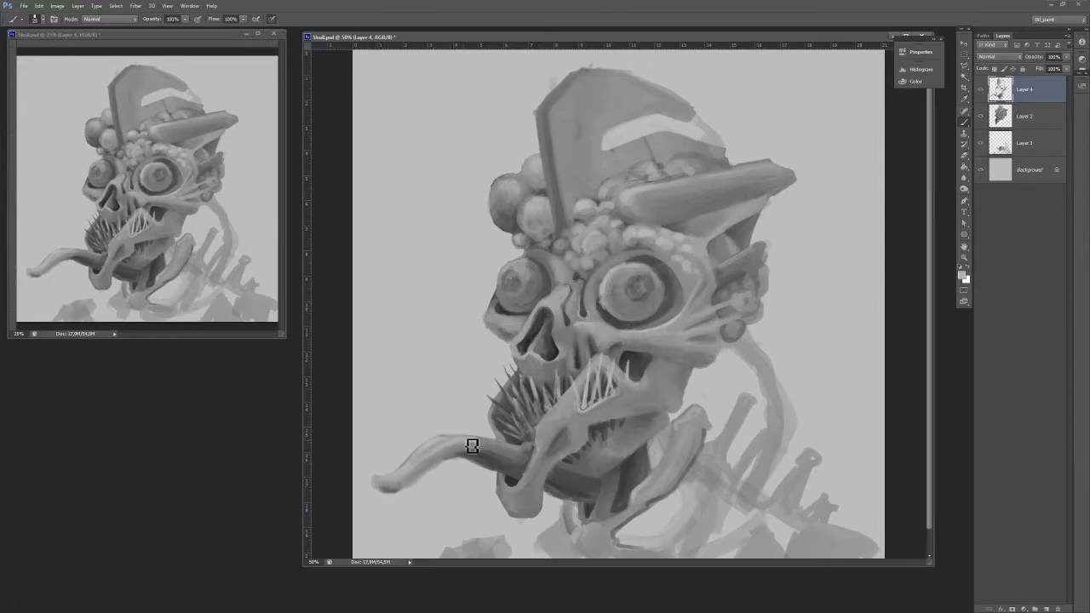
# Darken the tongue's edges and touch up the shadows around the lower teeth.
pyautogui.keyDown('alt'); pyautogui.click(516, 423); pyautogui.keyUp('alt')
pyautogui.keyDown('alt'); pyautogui.click(531, 393); pyautogui.keyUp('alt')
pyautogui.keyDown('alt'); pyautogui.click(533, 384); pyautogui.keyUp('alt')
# Switch to a thin dark brush and sketch outlines for the neck bones, collarbones and shoulders.
pyautogui.hotkey('alt', 'w')
pyautogui.press('Escape')
pyautogui.press('.')
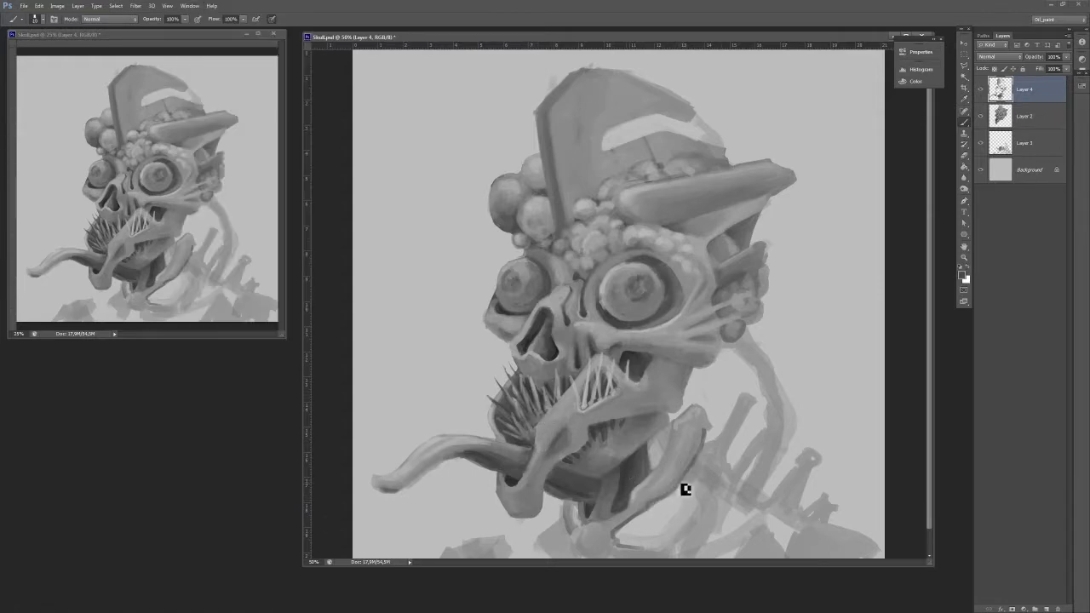
pyautogui.moveTo(657, 499)
pyautogui.mouseDown()
pyautogui.moveTo(656, 538)
pyautogui.moveTo(695, 503)
pyautogui.moveTo(700, 455)
pyautogui.moveTo(672, 437)
pyautogui.moveTo(734, 489)
pyautogui.moveTo(730, 458)
pyautogui.moveTo(763, 408)
pyautogui.moveTo(724, 440)
pyautogui.mouseUp()
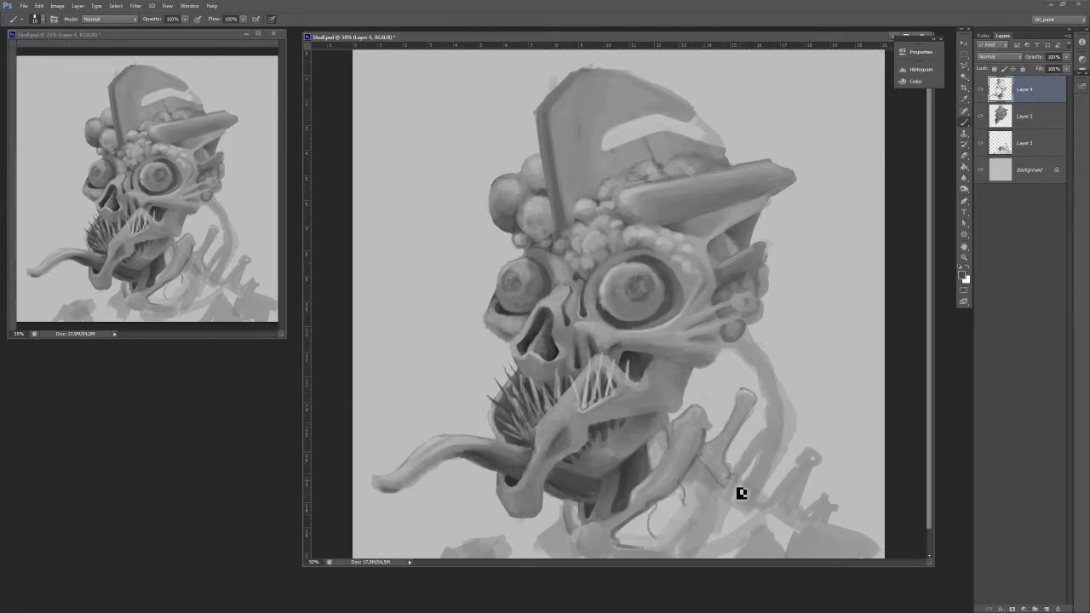
pyautogui.moveTo(739, 491)
pyautogui.mouseDown()
pyautogui.moveTo(682, 554)
pyautogui.moveTo(764, 526)
pyautogui.moveTo(739, 555)
pyautogui.mouseUp()
pyautogui.moveTo(573, 555)
pyautogui.mouseDown()
pyautogui.moveTo(525, 530)
pyautogui.moveTo(529, 542)
pyautogui.moveTo(512, 532)
pyautogui.moveTo(527, 564)
pyautogui.moveTo(513, 531)
pyautogui.moveTo(492, 551)
pyautogui.mouseUp()
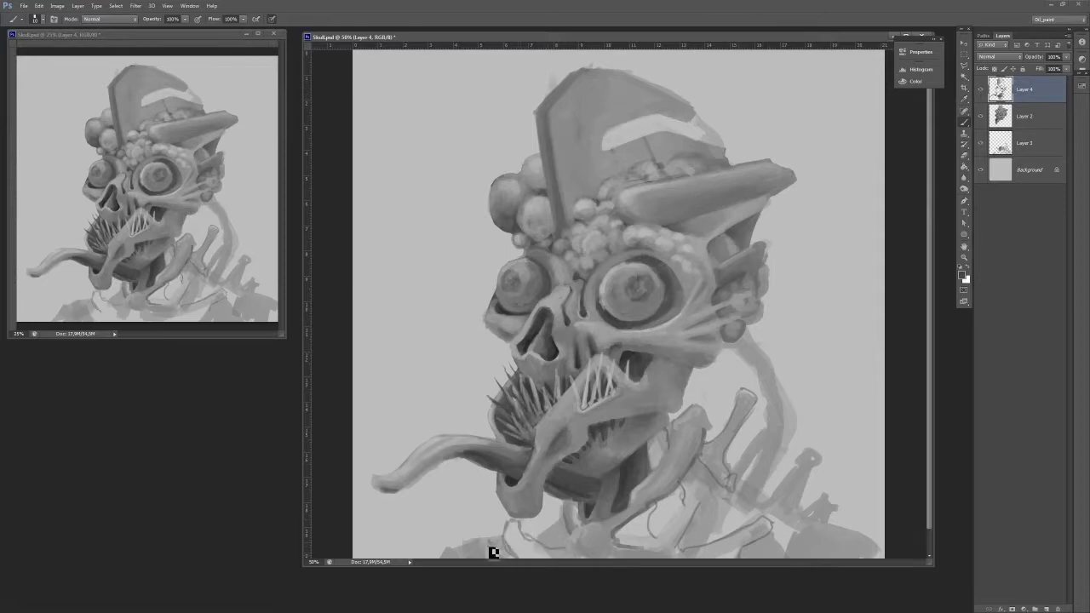
pyautogui.moveTo(834, 530); pyautogui.dragTo(884, 552)
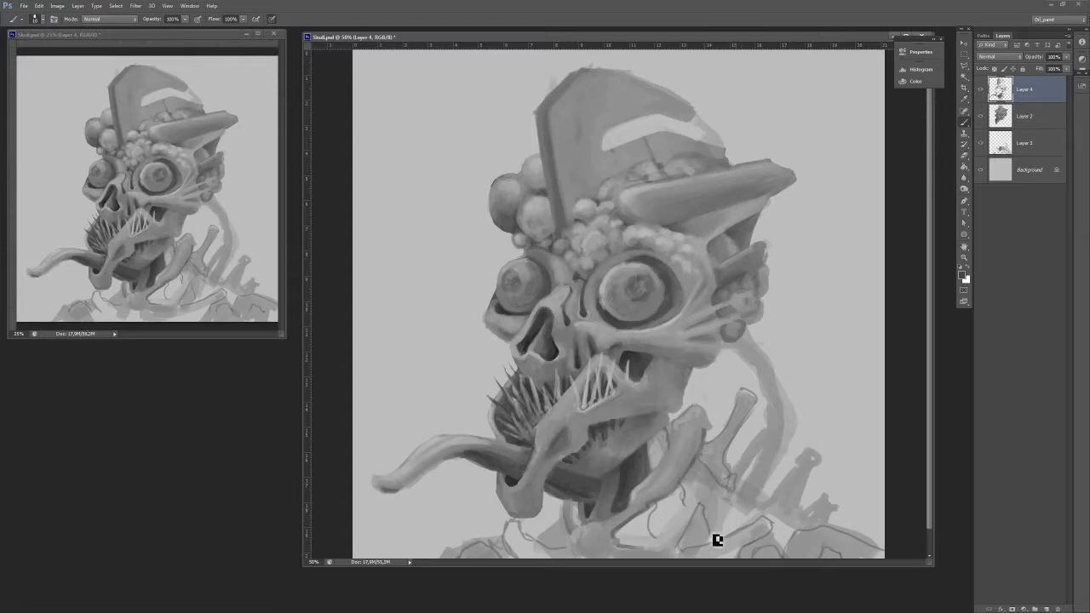
pyautogui.moveTo(760, 522)
pyautogui.mouseDown()
pyautogui.moveTo(799, 485)
pyautogui.moveTo(811, 496)
pyautogui.moveTo(788, 525)
pyautogui.moveTo(840, 518)
pyautogui.moveTo(787, 496)
pyautogui.moveTo(823, 486)
pyautogui.mouseUp()
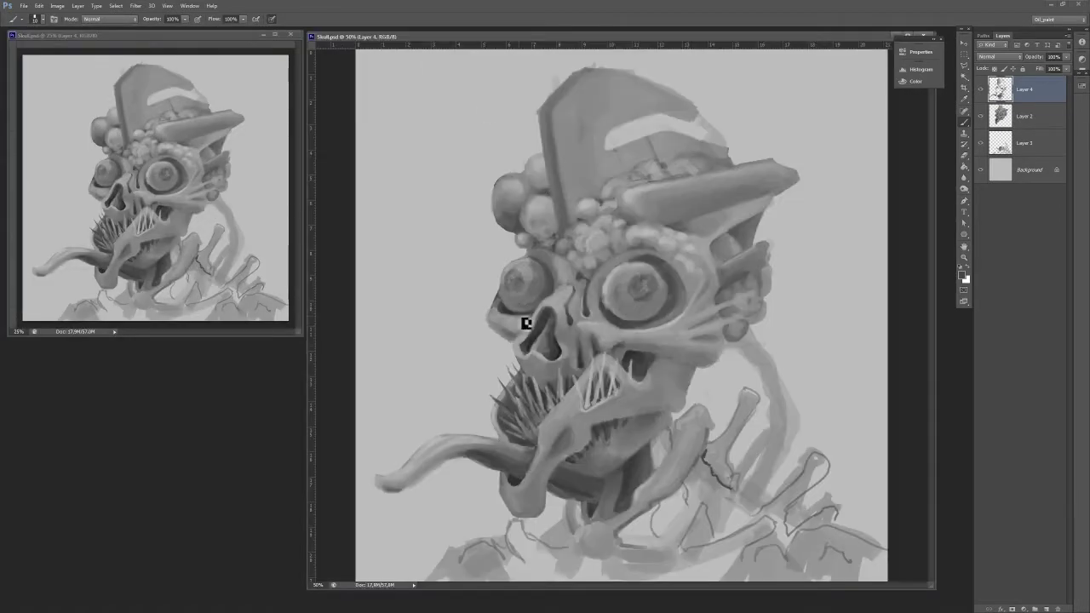
# Pick another brush preset and smooth the underside of the cheekbone above the dark cheek hollow.
pyautogui.scroll(2, 647, 350)
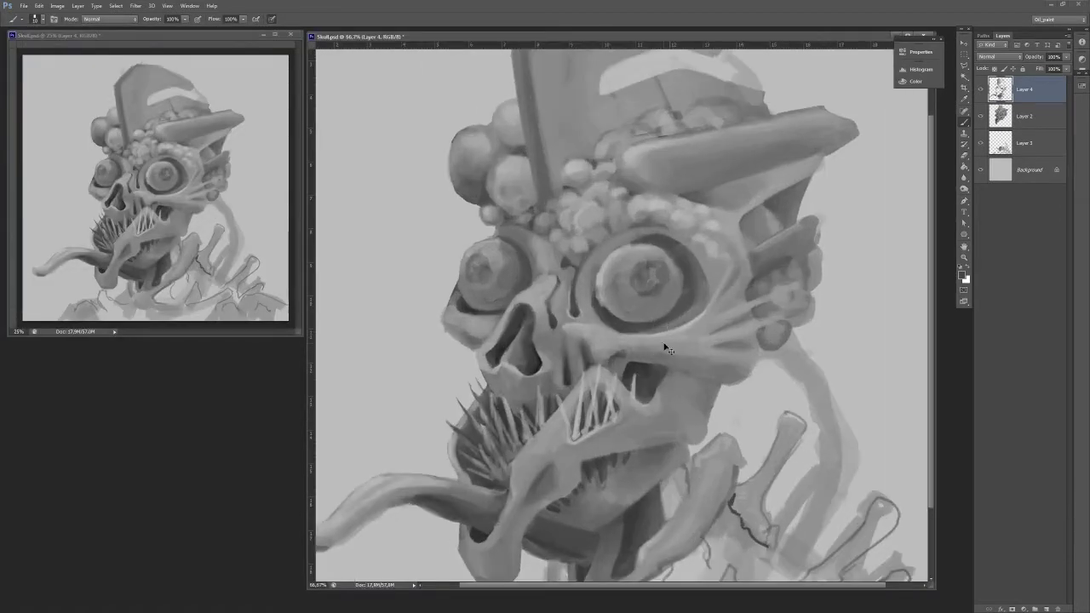
pyautogui.rightClick(636, 366)
pyautogui.doubleClick(677, 472)
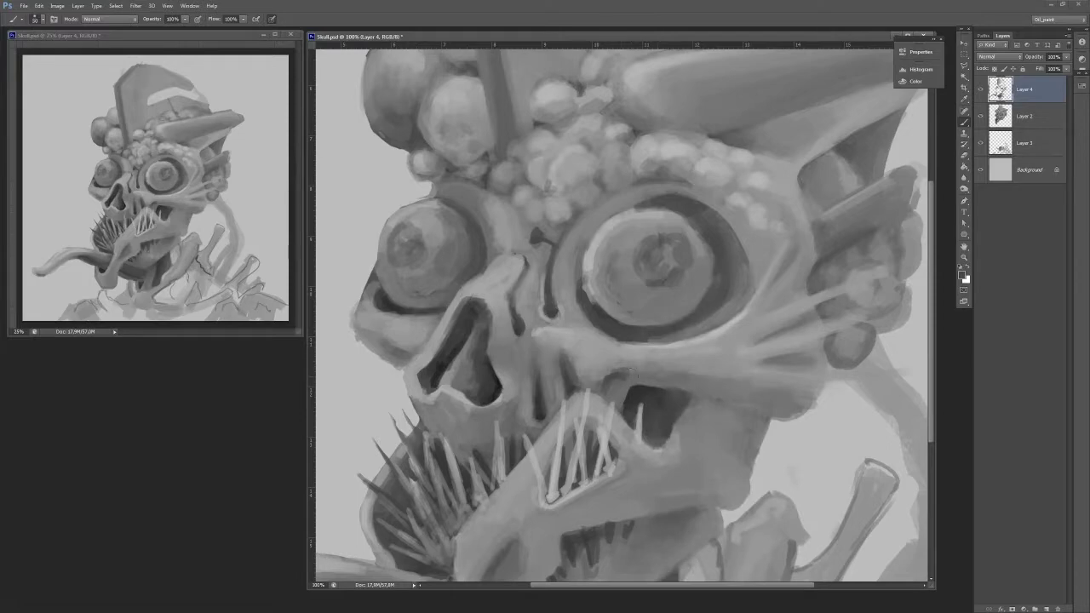
pyautogui.keyDown('alt'); pyautogui.click(606, 379); pyautogui.keyUp('alt')
pyautogui.moveTo(606, 379); pyautogui.dragTo(644, 362)
pyautogui.moveTo(619, 378); pyautogui.dragTo(599, 387)
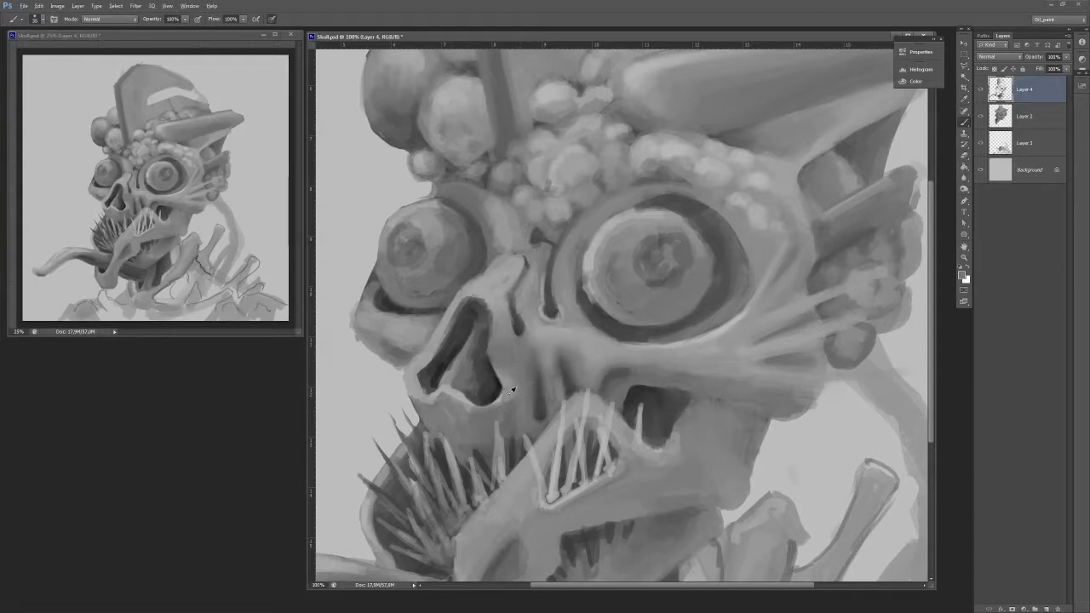
# Repaint the nasal cavity with smooth dark gradients and soften its light bony rim.
pyautogui.moveTo(485, 382)
pyautogui.mouseDown()
pyautogui.moveTo(452, 382)
pyautogui.moveTo(463, 359)
pyautogui.moveTo(424, 387)
pyautogui.moveTo(451, 354)
pyautogui.moveTo(436, 360)
pyautogui.moveTo(428, 395)
pyautogui.moveTo(482, 326)
pyautogui.moveTo(479, 359)
pyautogui.moveTo(475, 315)
pyautogui.moveTo(469, 341)
pyautogui.mouseUp()
pyautogui.keyDown('alt'); pyautogui.click(469, 388); pyautogui.keyUp('alt')
pyautogui.keyDown('alt'); pyautogui.click(446, 369); pyautogui.keyUp('alt')
pyautogui.keyDown('alt'); pyautogui.click(448, 370); pyautogui.keyUp('alt')
pyautogui.keyDown('alt'); pyautogui.click(479, 328); pyautogui.keyUp('alt')
pyautogui.keyDown('alt'); pyautogui.click(472, 319); pyautogui.keyUp('alt')
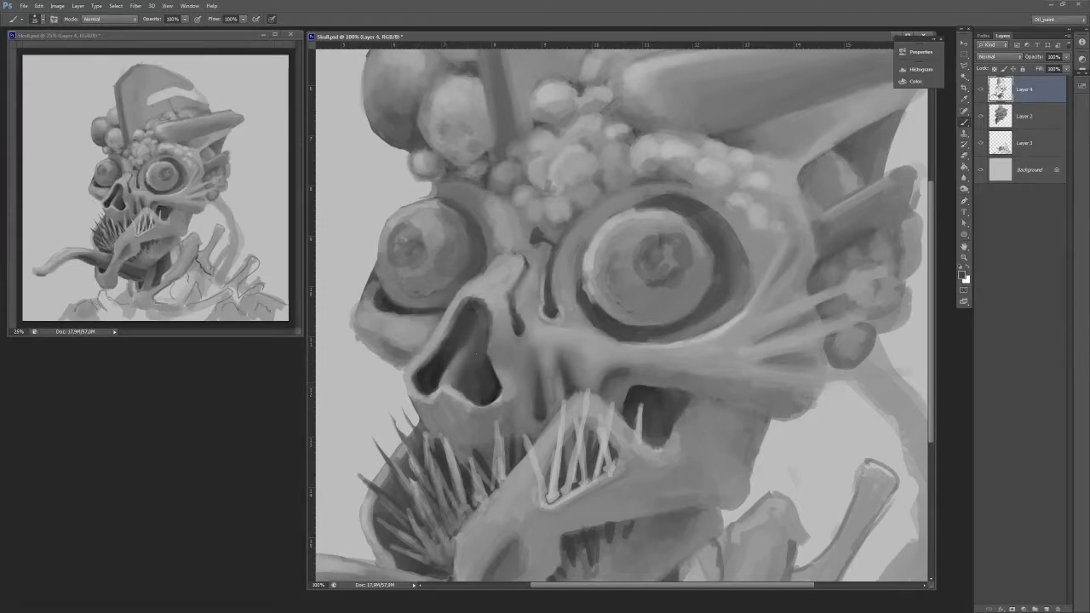
pyautogui.keyDown('alt'); pyautogui.click(452, 399); pyautogui.keyUp('alt')
pyautogui.keyDown('alt'); pyautogui.click(486, 388); pyautogui.keyUp('alt')
pyautogui.moveTo(486, 388)
pyautogui.mouseDown()
pyautogui.moveTo(494, 401)
pyautogui.moveTo(509, 390)
pyautogui.moveTo(503, 338)
pyautogui.mouseUp()
pyautogui.keyDown('alt'); pyautogui.click(481, 362); pyautogui.keyUp('alt')
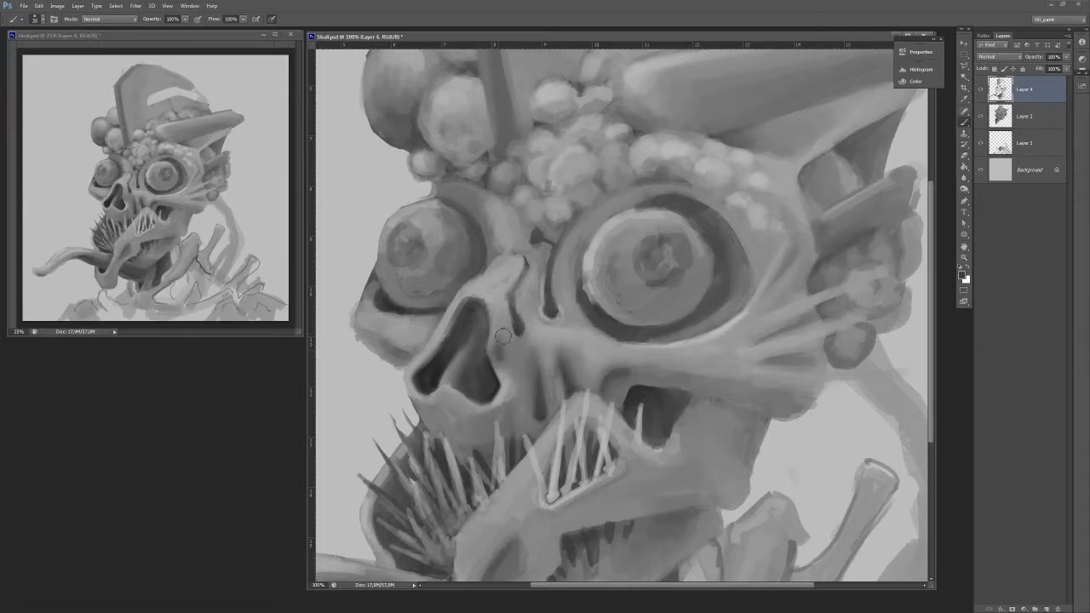
# Smooth the bone between the nose and the large eye and deepen the dark socket shadow beneath that eyeball.
pyautogui.keyDown('alt'); pyautogui.click(507, 348); pyautogui.keyUp('alt')
pyautogui.keyDown('alt'); pyautogui.click(583, 349); pyautogui.keyUp('alt')
pyautogui.keyDown('alt'); pyautogui.click(586, 329); pyautogui.keyUp('alt')
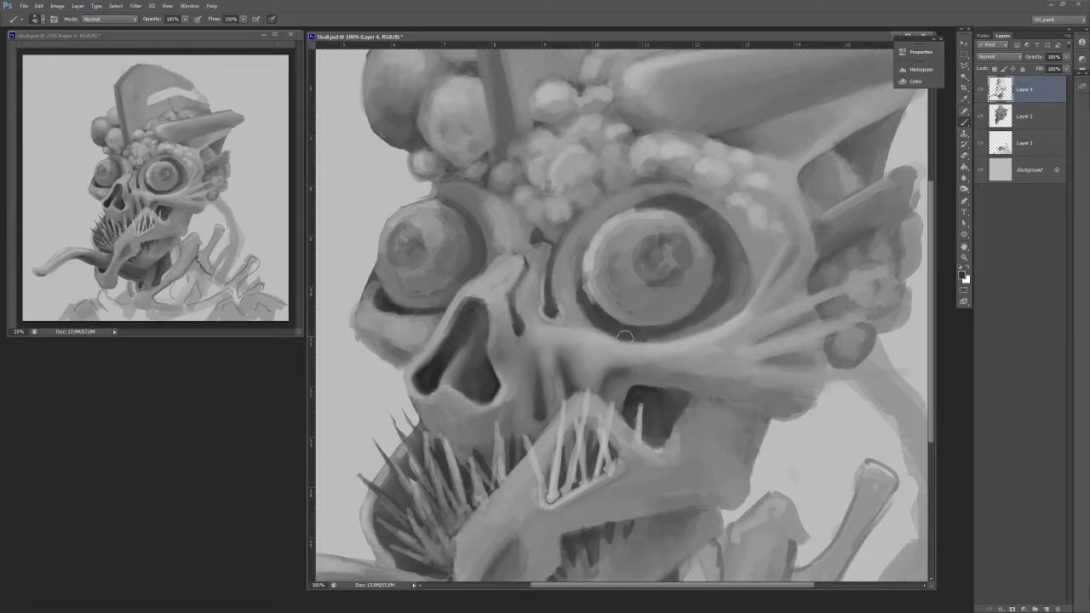
pyautogui.press(']')
pyautogui.moveTo(632, 340)
pyautogui.mouseDown()
pyautogui.moveTo(669, 340)
pyautogui.moveTo(616, 333)
pyautogui.moveTo(697, 321)
pyautogui.mouseUp()
pyautogui.moveTo(607, 332); pyautogui.dragTo(719, 300)
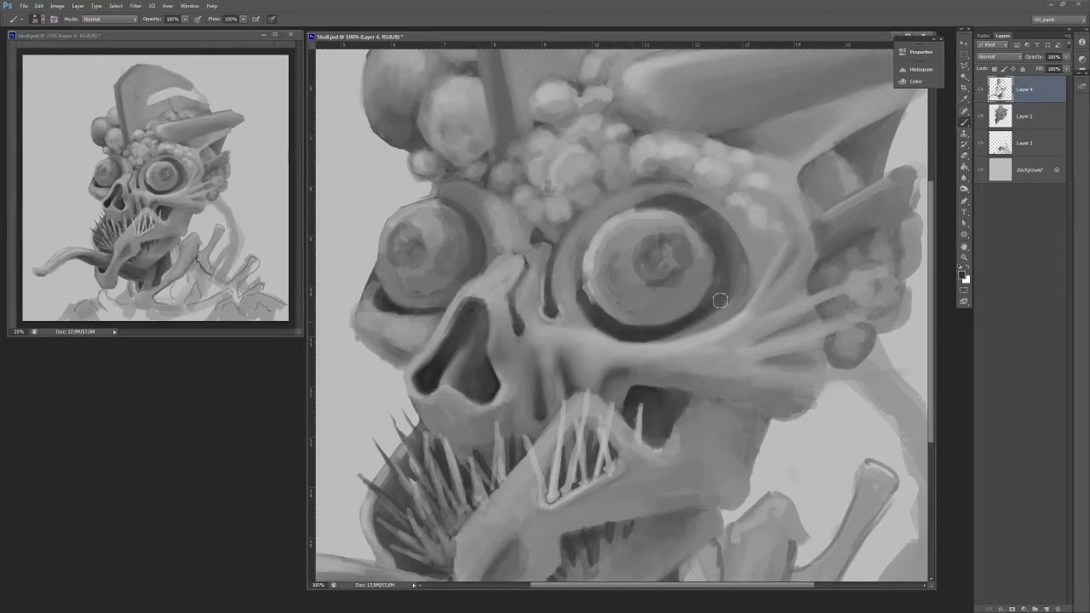
# Blend the large eyeball's surface with a bigger brush and repaint its iris as a smooth dark disc.
pyautogui.keyDown('alt'); pyautogui.click(599, 250); pyautogui.keyUp('alt')
pyautogui.press(']')
pyautogui.press(']')
pyautogui.press(']')
pyautogui.press(']')
pyautogui.press(']')
pyautogui.press(']')
pyautogui.press(']')
pyautogui.moveTo(617, 231)
pyautogui.mouseDown()
pyautogui.moveTo(594, 268)
pyautogui.moveTo(626, 250)
pyautogui.moveTo(613, 291)
pyautogui.moveTo(603, 262)
pyautogui.moveTo(616, 291)
pyautogui.moveTo(666, 297)
pyautogui.mouseUp()
pyautogui.keyDown('alt'); pyautogui.click(614, 277); pyautogui.keyUp('alt')
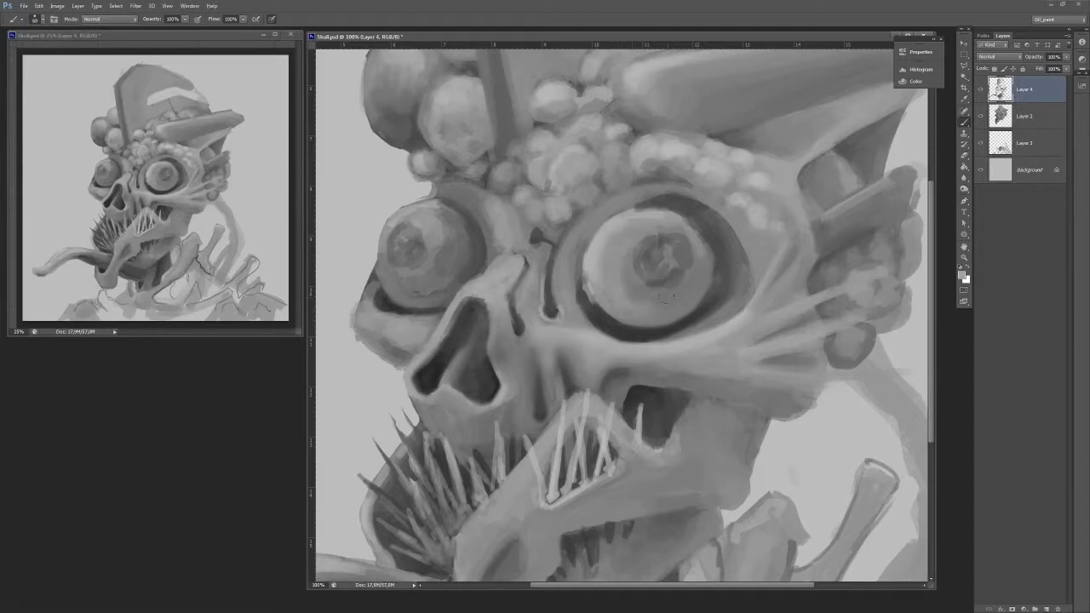
pyautogui.moveTo(669, 254)
pyautogui.mouseDown()
pyautogui.moveTo(630, 177)
pyautogui.moveTo(671, 243)
pyautogui.moveTo(645, 259)
pyautogui.mouseUp()
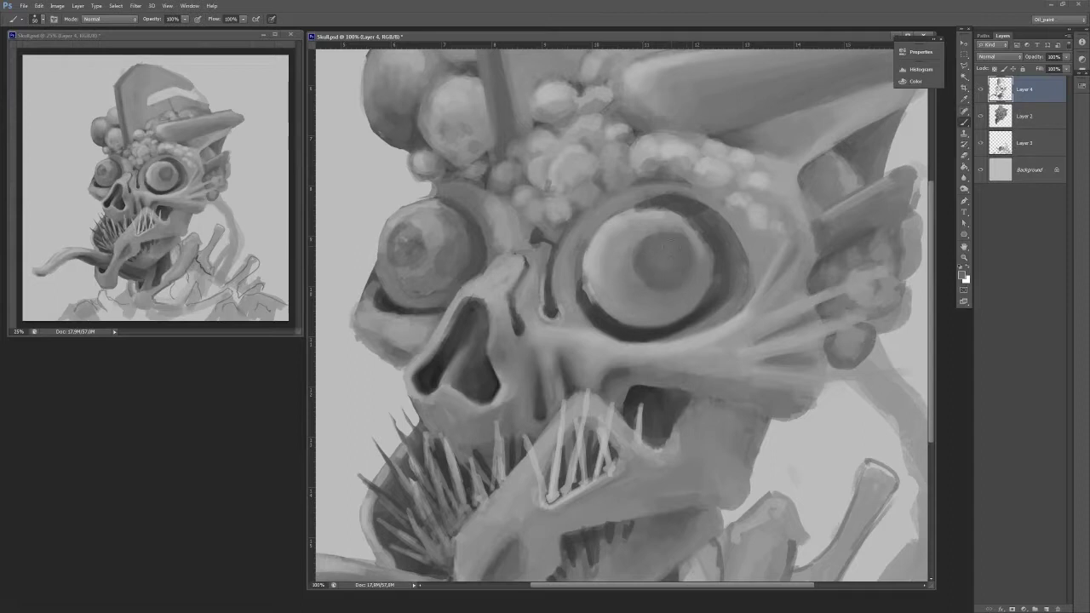
# Refine the large eyeball's nose-side edge with sampled greys and soften its transition into the socket.
pyautogui.keyDown('alt'); pyautogui.click(610, 317); pyautogui.keyUp('alt')
pyautogui.keyDown('alt'); pyautogui.click(597, 289); pyautogui.keyUp('alt')
pyautogui.moveTo(585, 291); pyautogui.dragTo(586, 265)
pyautogui.keyDown('alt'); pyautogui.click(580, 252); pyautogui.keyUp('alt')
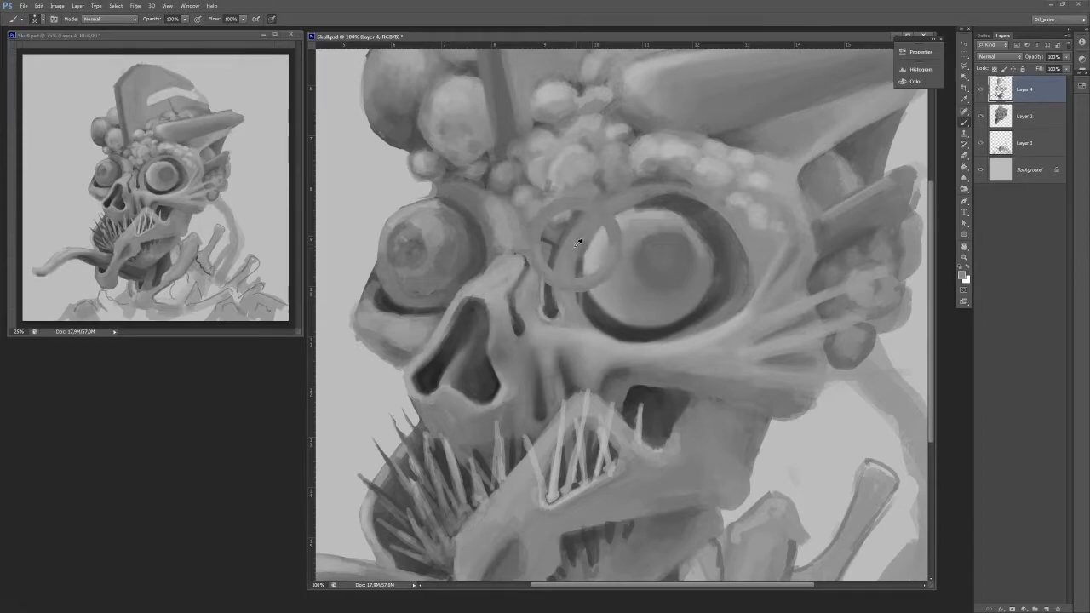
pyautogui.moveTo(601, 223); pyautogui.dragTo(587, 286)
pyautogui.keyDown('alt'); pyautogui.click(614, 250); pyautogui.keyUp('alt')
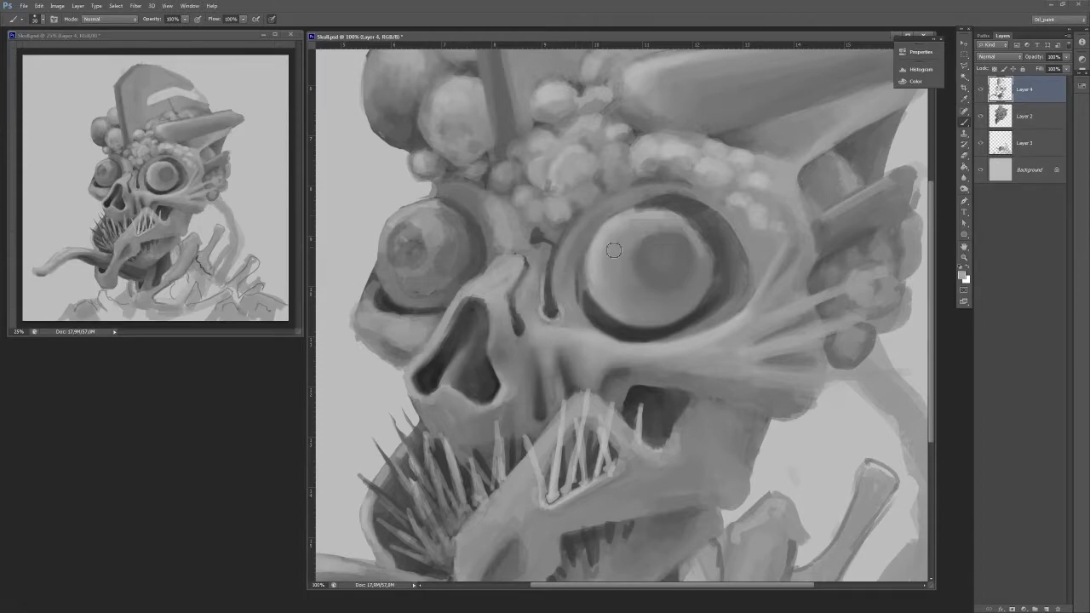
# Repaint the two dark cracks between the nose and the large eye and smooth the bone around them.
pyautogui.keyDown('alt'); pyautogui.click(550, 297); pyautogui.keyUp('alt')
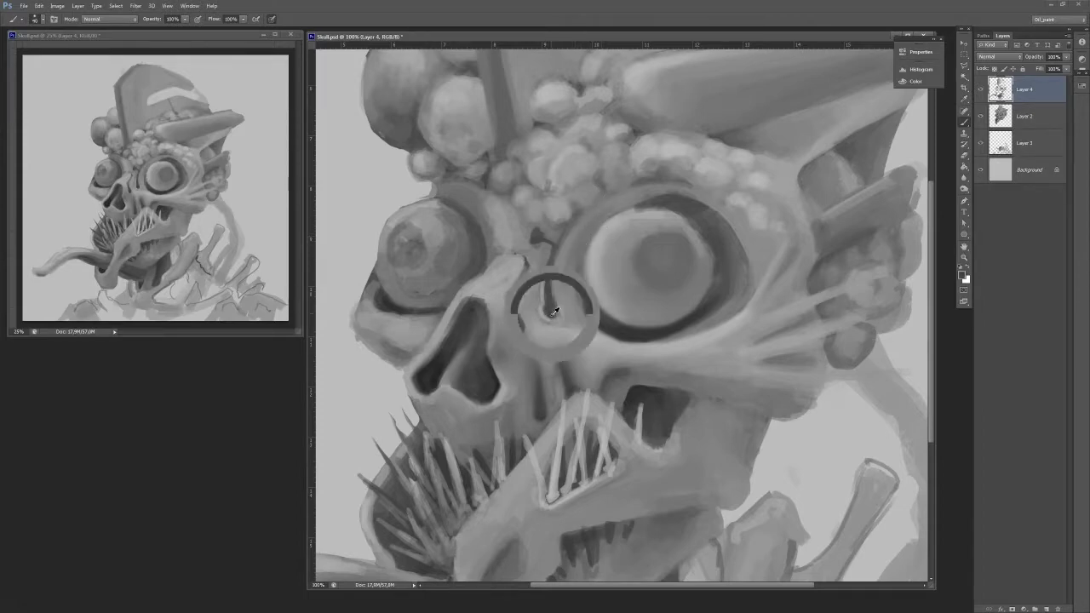
pyautogui.keyDown('alt'); pyautogui.click(567, 254); pyautogui.keyUp('alt')
pyautogui.moveTo(555, 308)
pyautogui.mouseDown()
pyautogui.moveTo(567, 255)
pyautogui.moveTo(567, 320)
pyautogui.moveTo(549, 329)
pyautogui.moveTo(552, 313)
pyautogui.moveTo(549, 330)
pyautogui.moveTo(542, 304)
pyautogui.moveTo(493, 285)
pyautogui.moveTo(506, 321)
pyautogui.mouseUp()
pyautogui.keyDown('alt'); pyautogui.click(566, 318); pyautogui.keyUp('alt')
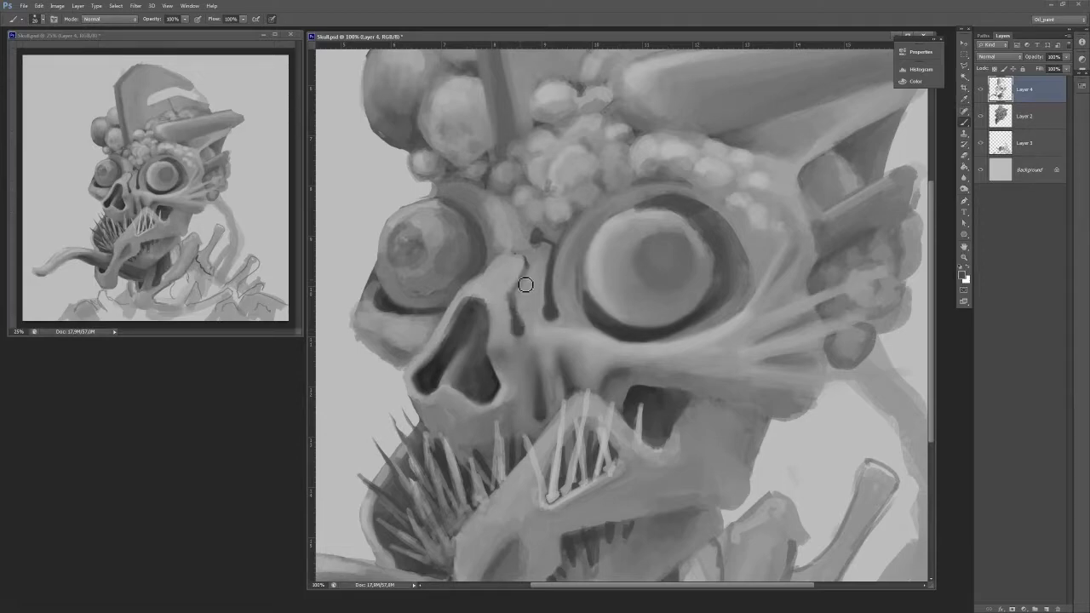
# Switch to another brush preset and refine the edges of the dark crack beside the nasal cavity.
pyautogui.rightClick(509, 325)
pyautogui.click(524, 325)
pyautogui.click(508, 299)
pyautogui.hotkey('ctrl', '+')
pyautogui.moveTo(477, 285); pyautogui.dragTo(625, 259)
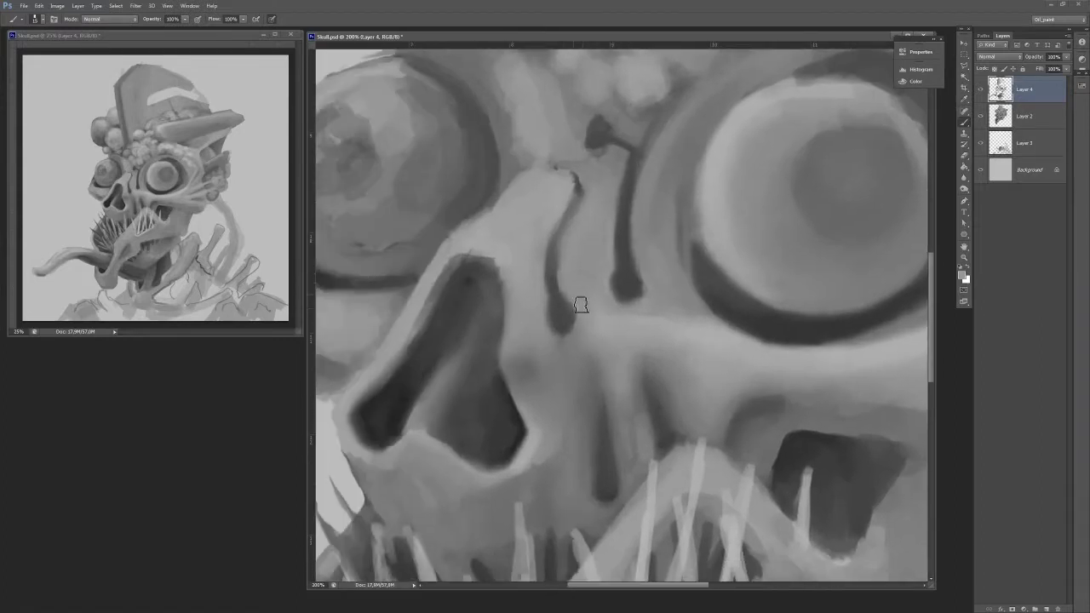
# Refine the inner edge of the nasal cavity with sampled dark greys and a smaller brush.
pyautogui.keyDown('alt'); pyautogui.click(493, 365); pyautogui.keyUp('alt')
pyautogui.moveTo(494, 353)
pyautogui.mouseDown()
pyautogui.moveTo(497, 370)
pyautogui.moveTo(492, 328)
pyautogui.mouseUp()
pyautogui.keyDown('alt'); pyautogui.click(482, 370); pyautogui.keyUp('alt')
pyautogui.press('[')
pyautogui.press('[')
pyautogui.press('[')
pyautogui.press('[')
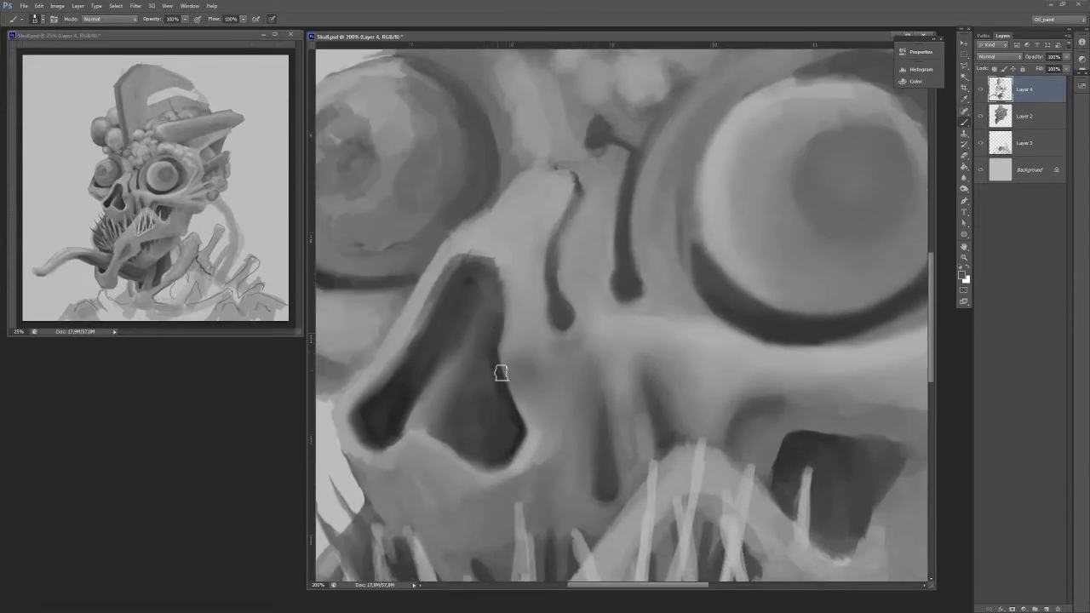
# Darken the lower part of the nasal cavity and sharpen its outer edge up to the tip with sampled dark tones.
pyautogui.keyDown('alt'); pyautogui.click(514, 438); pyautogui.keyUp('alt')
pyautogui.moveTo(495, 407)
pyautogui.mouseDown()
pyautogui.moveTo(487, 456)
pyautogui.moveTo(500, 469)
pyautogui.mouseUp()
pyautogui.keyDown('alt'); pyautogui.click(471, 444); pyautogui.keyUp('alt')
pyautogui.moveTo(465, 423); pyautogui.dragTo(474, 451)
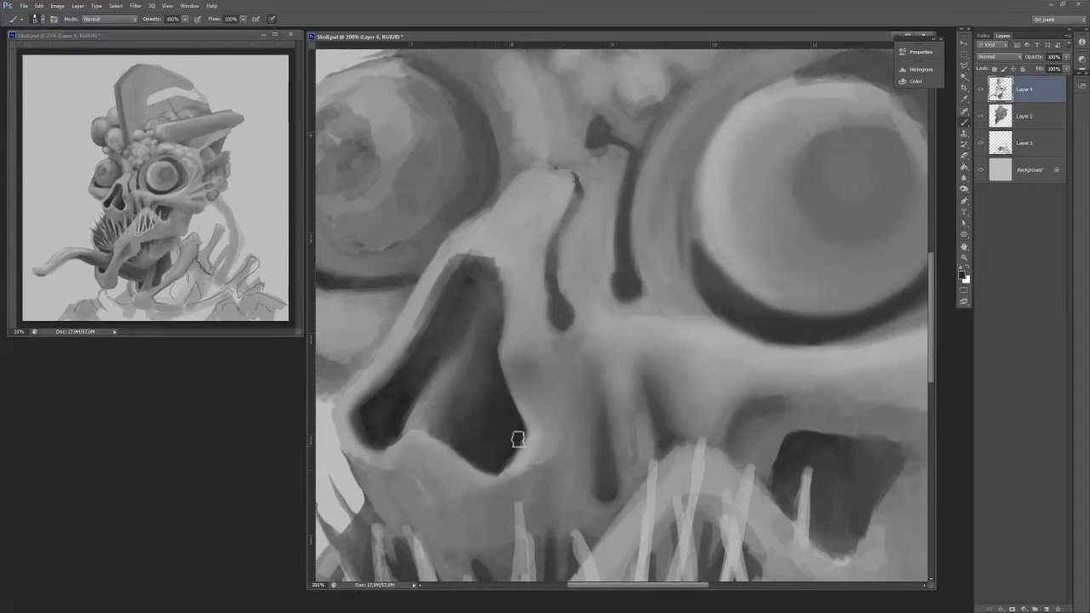
pyautogui.moveTo(363, 418)
pyautogui.mouseDown()
pyautogui.moveTo(366, 390)
pyautogui.moveTo(370, 408)
pyautogui.moveTo(406, 346)
pyautogui.mouseUp()
pyautogui.moveTo(455, 277); pyautogui.dragTo(477, 263)
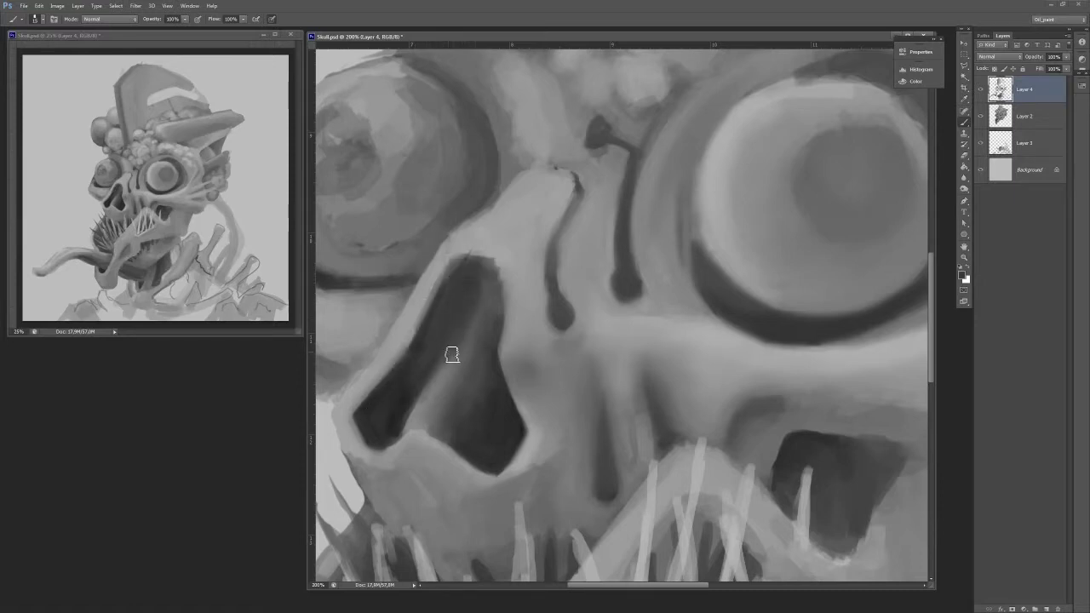
# Shade the septum inside the nasal cavity and blend its base into the bone rim with sampled greys.
pyautogui.keyDown('alt'); pyautogui.click(452, 355); pyautogui.keyUp('alt')
pyautogui.moveTo(454, 352); pyautogui.dragTo(467, 340)
pyautogui.keyDown('alt'); pyautogui.click(461, 298); pyautogui.keyUp('alt')
pyautogui.moveTo(469, 290); pyautogui.dragTo(482, 331)
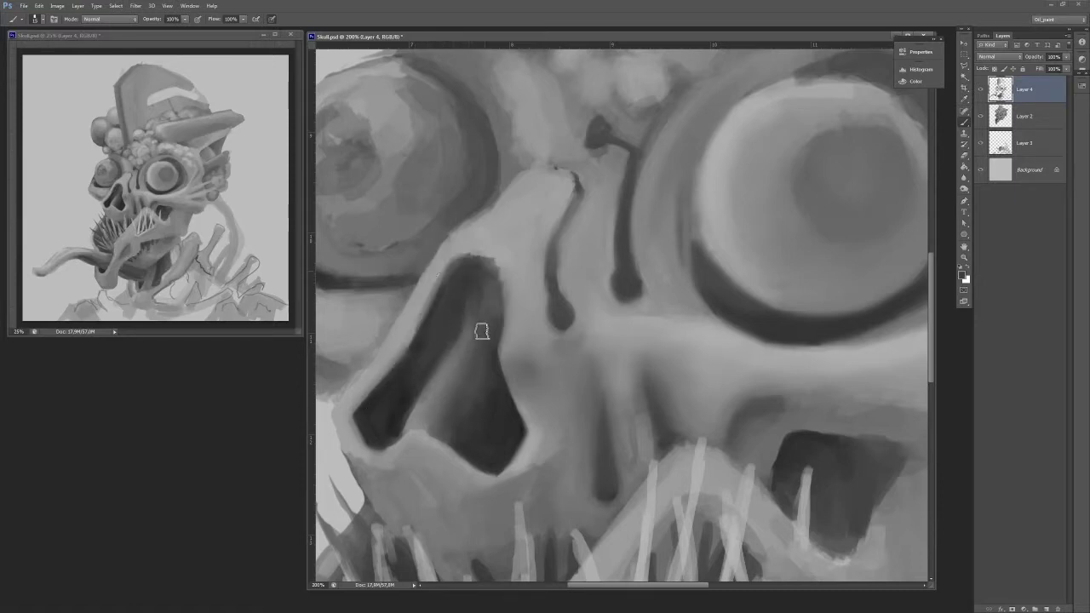
pyautogui.moveTo(432, 429)
pyautogui.mouseDown()
pyautogui.moveTo(446, 406)
pyautogui.moveTo(446, 429)
pyautogui.moveTo(384, 464)
pyautogui.moveTo(410, 455)
pyautogui.mouseUp()
pyautogui.keyDown('alt'); pyautogui.click(419, 435); pyautogui.keyUp('alt')
pyautogui.keyDown('alt'); pyautogui.click(383, 463); pyautogui.keyUp('alt')
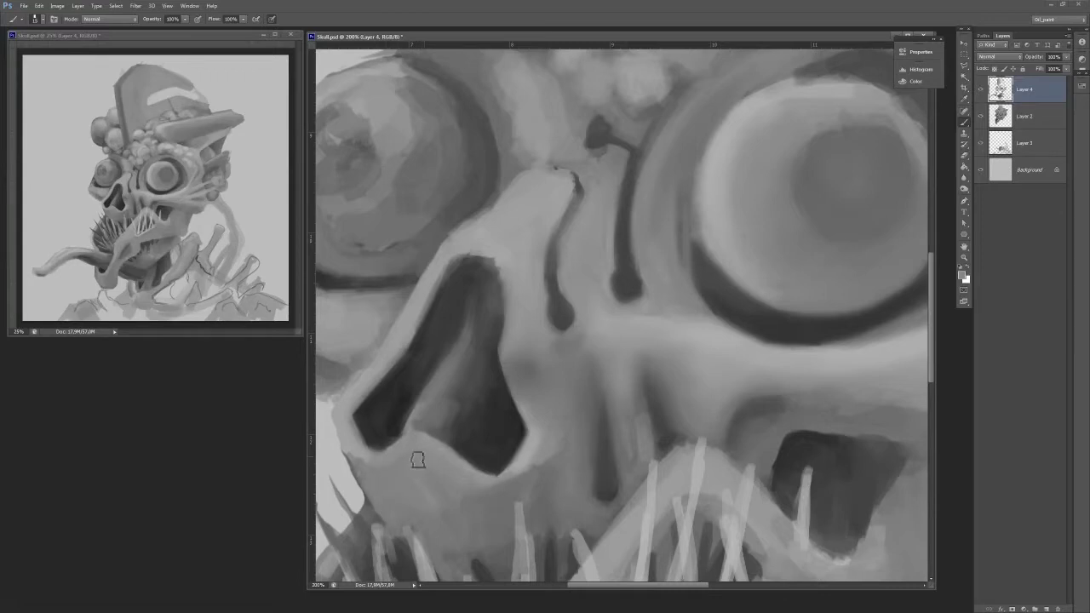
# Smooth the shading of the upper jaw below the nose and the cheek folds below the eye.
pyautogui.moveTo(455, 509)
pyautogui.mouseDown()
pyautogui.moveTo(414, 457)
pyautogui.moveTo(453, 520)
pyautogui.mouseUp()
pyautogui.keyDown('alt'); pyautogui.click(438, 438); pyautogui.keyUp('alt')
pyautogui.moveTo(445, 452); pyautogui.dragTo(460, 524)
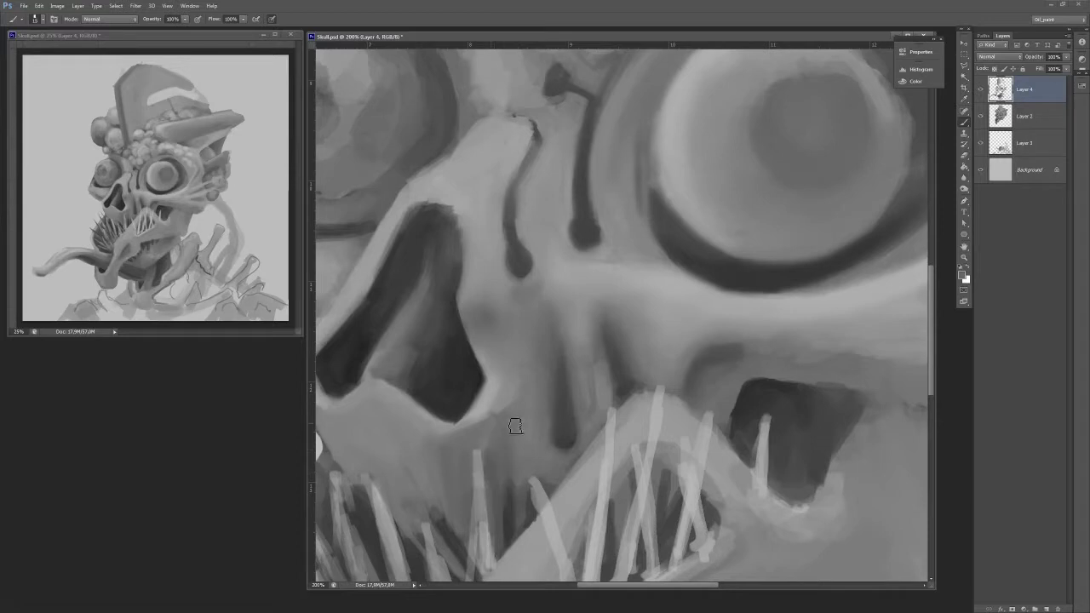
pyautogui.moveTo(618, 346); pyautogui.dragTo(627, 311)
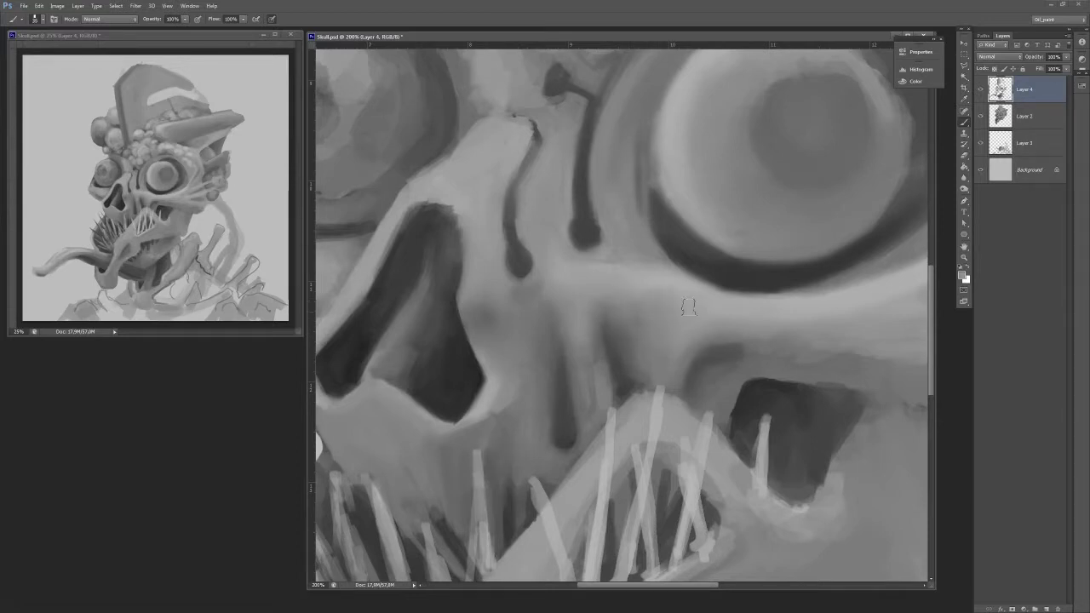
pyautogui.keyDown('alt'); pyautogui.click(530, 405); pyautogui.keyUp('alt')
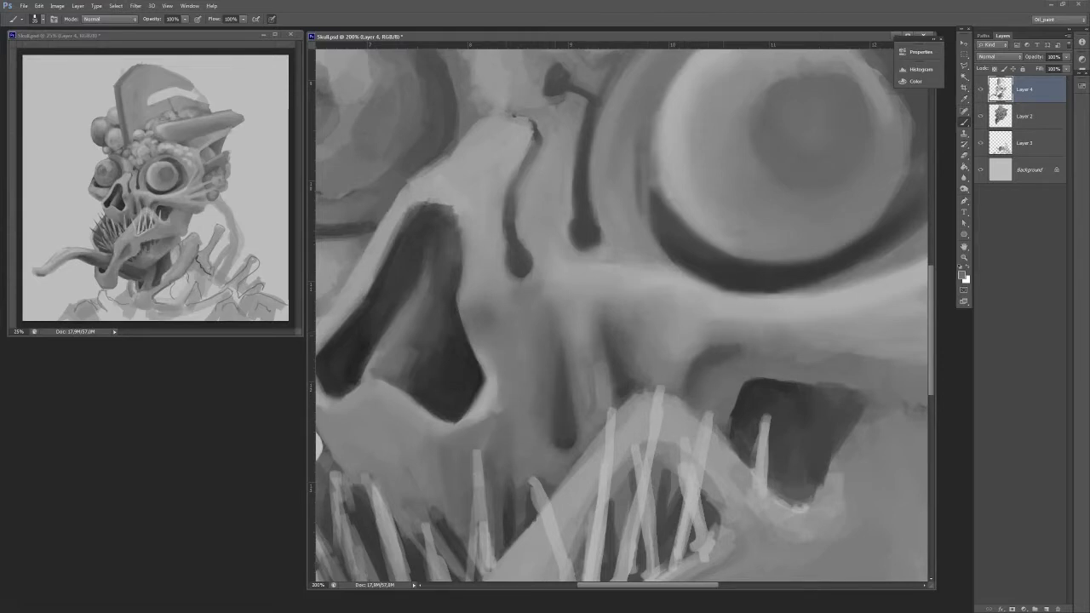
# Darken and even out the square cavity beneath the cheekbone, cleaning up its edges.
pyautogui.moveTo(815, 330); pyautogui.dragTo(732, 313)
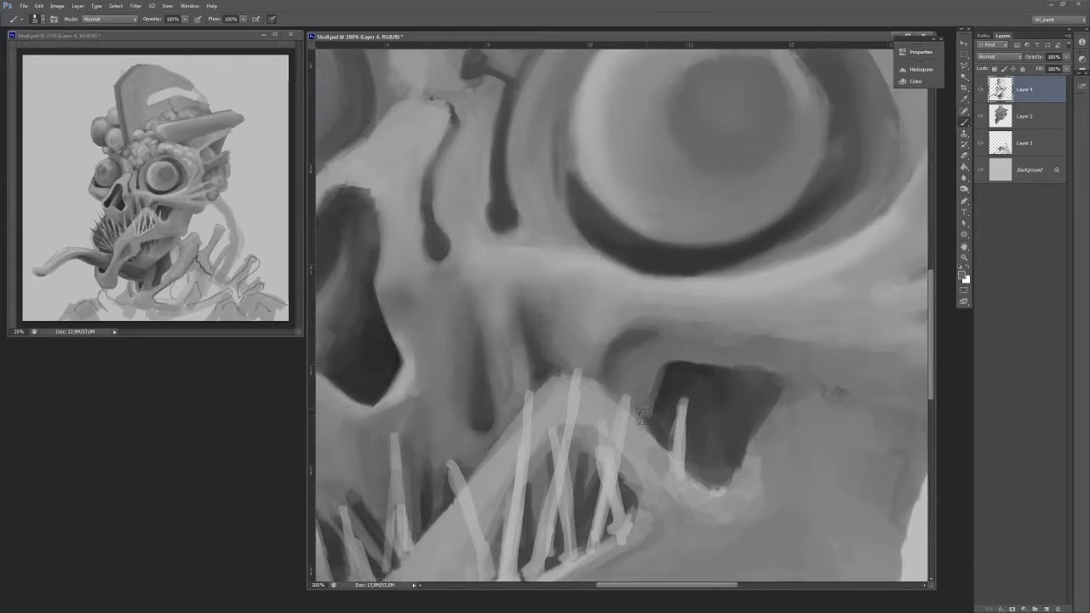
pyautogui.keyDown('alt'); pyautogui.click(669, 380); pyautogui.keyUp('alt')
pyautogui.moveTo(761, 377)
pyautogui.mouseDown()
pyautogui.moveTo(712, 350)
pyautogui.moveTo(715, 419)
pyautogui.moveTo(673, 456)
pyautogui.mouseUp()
pyautogui.keyDown('alt'); pyautogui.click(750, 359); pyautogui.keyUp('alt')
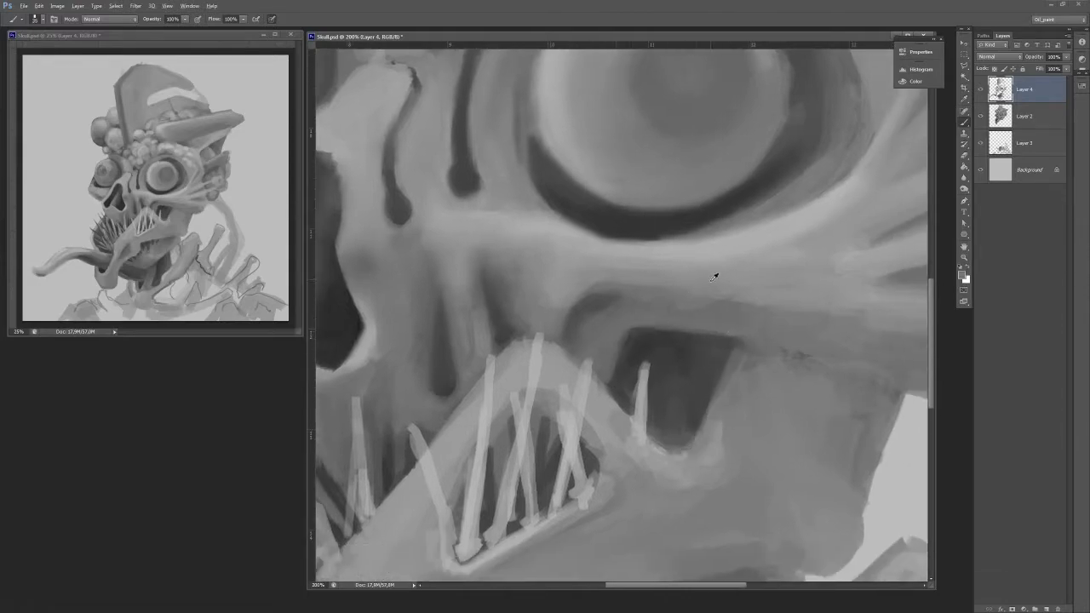
# Blend the underside of the cheekbone and shade the top of the jaw directly beneath it.
pyautogui.keyDown('alt'); pyautogui.click(630, 284); pyautogui.keyUp('alt')
pyautogui.moveTo(734, 306); pyautogui.dragTo(688, 304)
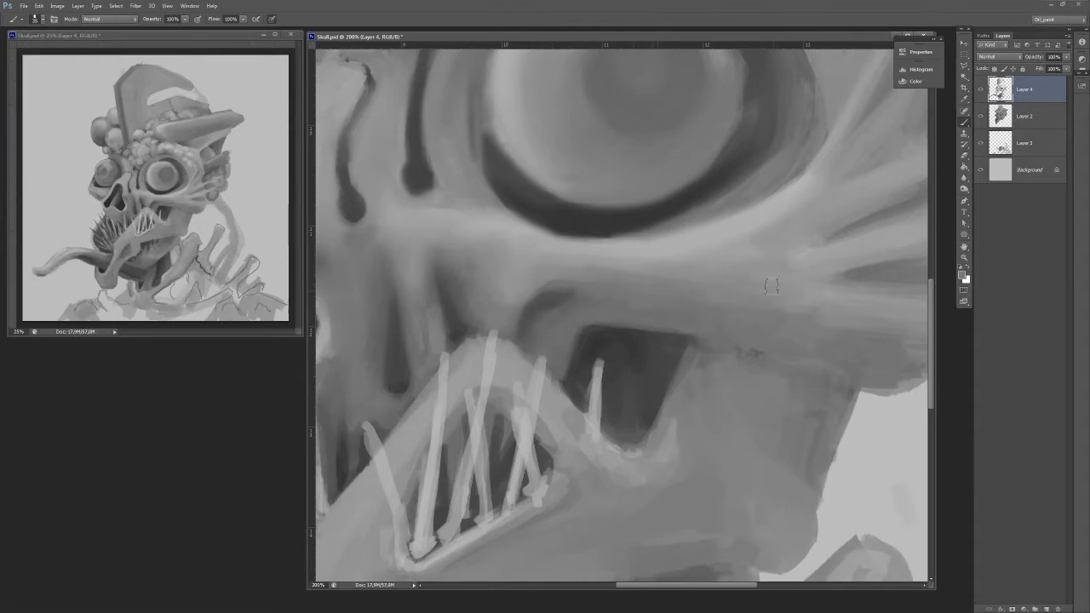
pyautogui.moveTo(773, 320); pyautogui.dragTo(686, 301)
pyautogui.keyDown('alt'); pyautogui.click(609, 326); pyautogui.keyUp('alt')
pyautogui.moveTo(614, 330)
pyautogui.mouseDown()
pyautogui.moveTo(751, 358)
pyautogui.moveTo(659, 331)
pyautogui.mouseUp()
pyautogui.press('[')
pyautogui.moveTo(618, 333)
pyautogui.mouseDown()
pyautogui.moveTo(669, 336)
pyautogui.moveTo(625, 338)
pyautogui.moveTo(626, 383)
pyautogui.mouseUp()
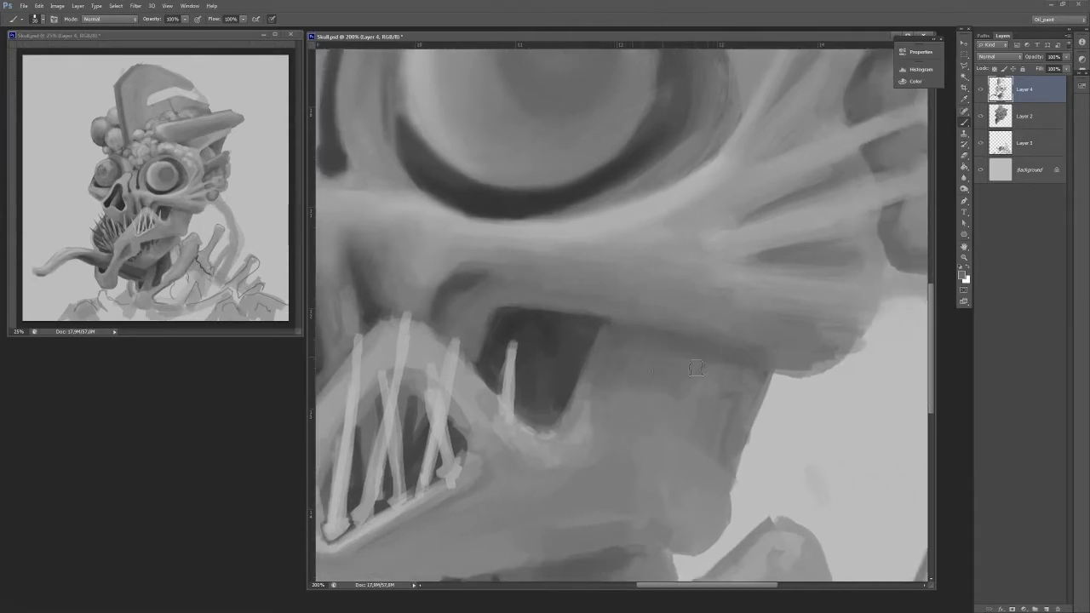
pyautogui.keyDown('alt'); pyautogui.click(626, 377); pyautogui.keyUp('alt')
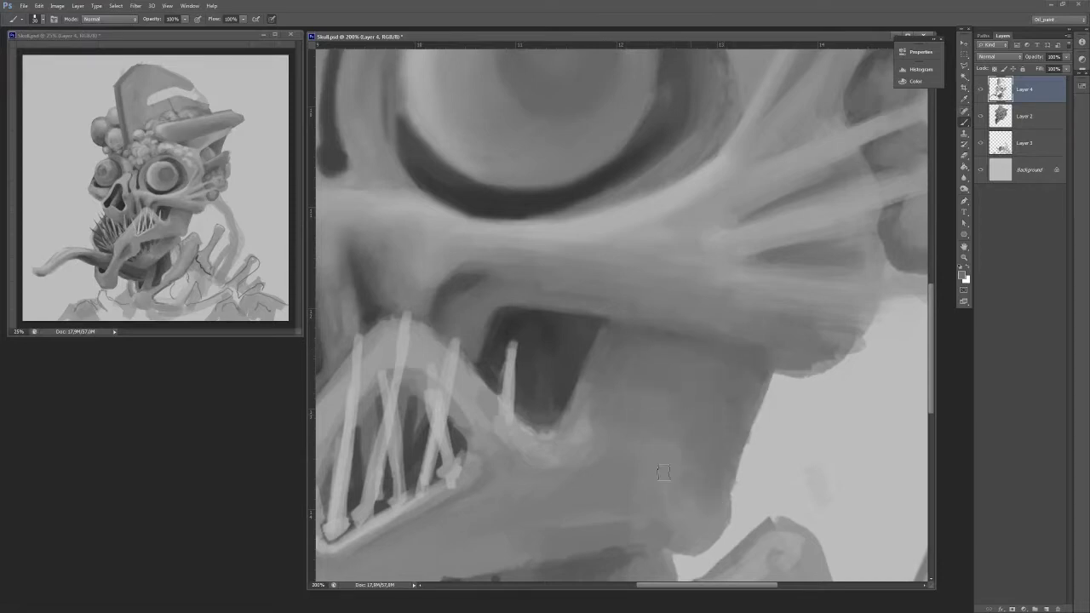
# Smooth the rear jaw and darken the recess below its lower edge.
pyautogui.moveTo(663, 473)
pyautogui.mouseDown()
pyautogui.moveTo(674, 370)
pyautogui.moveTo(703, 365)
pyautogui.mouseUp()
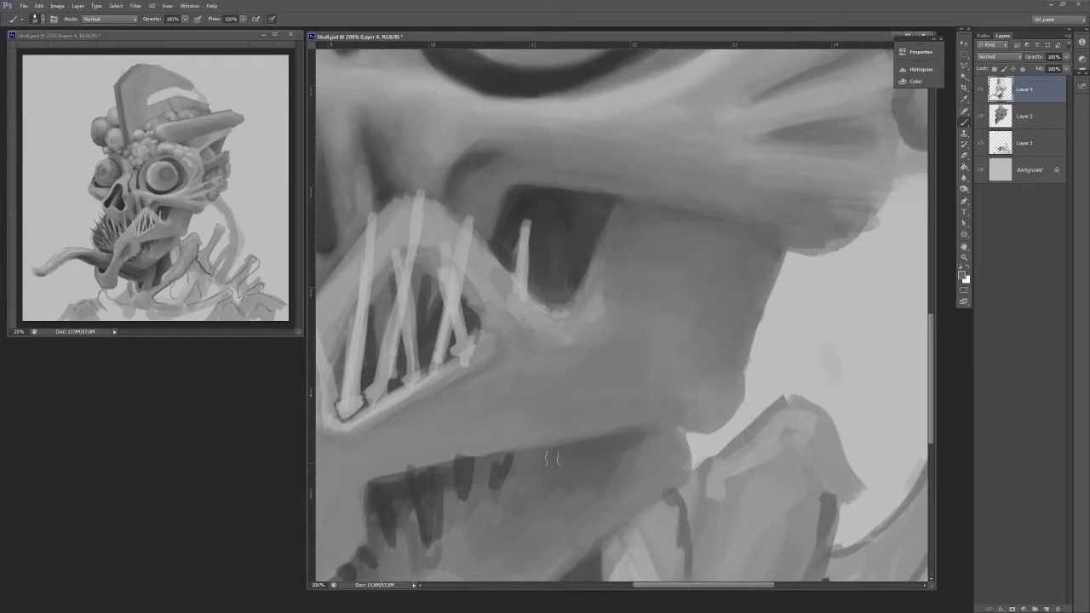
pyautogui.moveTo(616, 494); pyautogui.dragTo(683, 429)
pyautogui.moveTo(686, 434); pyautogui.dragTo(640, 483)
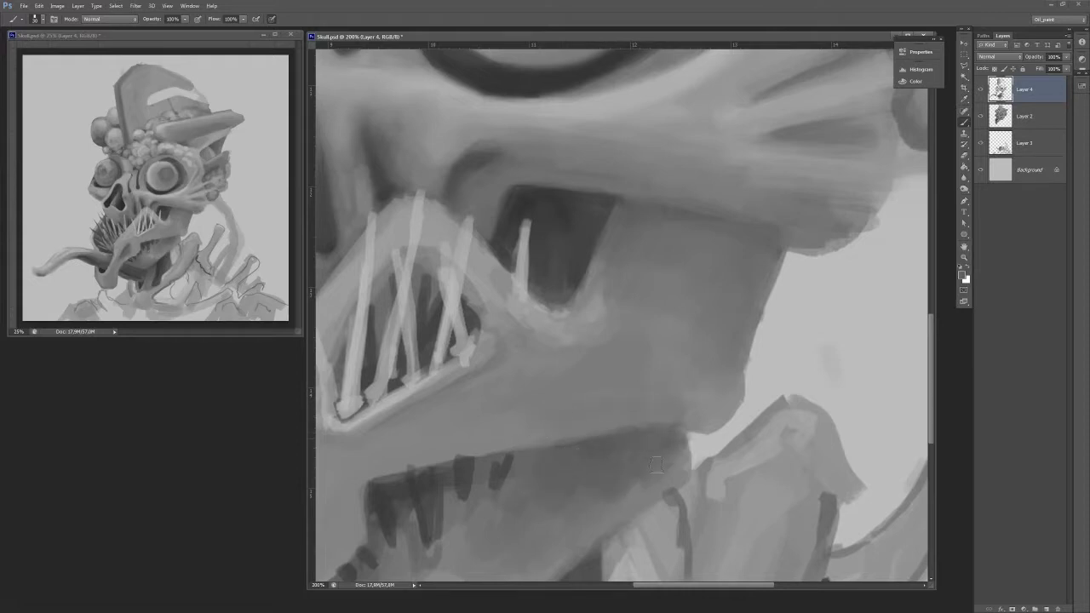
# Paint a dark oval opening in the front part of the lower jawbone with a smaller brush.
pyautogui.hotkey('ctrl', '-')
pyautogui.moveTo(566, 464); pyautogui.dragTo(670, 405)
pyautogui.moveTo(600, 481); pyautogui.dragTo(523, 459)
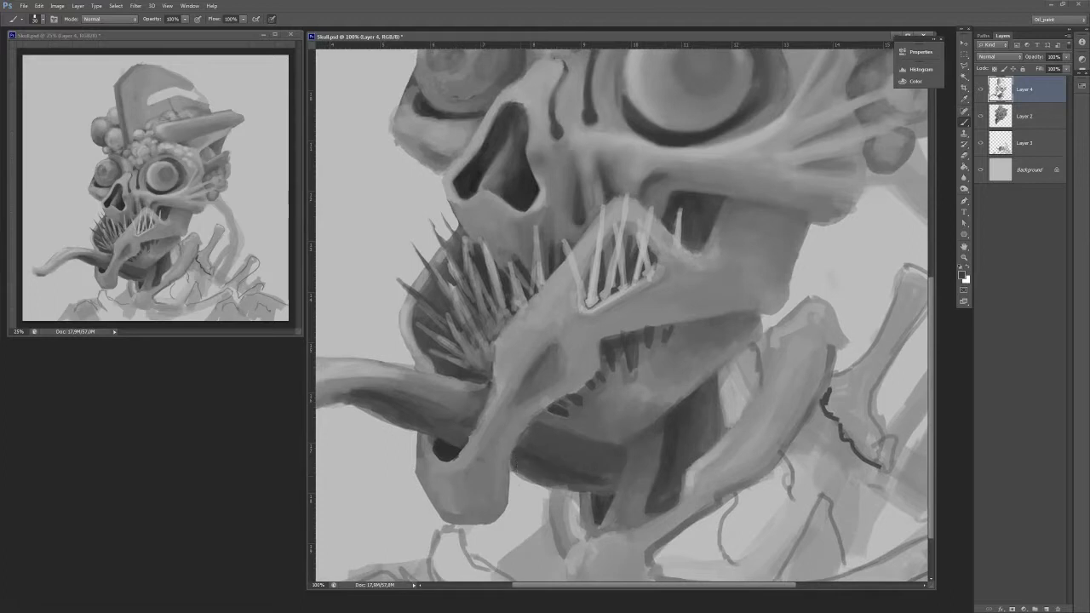
pyautogui.keyDown('alt'); pyautogui.click(529, 372); pyautogui.keyUp('alt')
pyautogui.press('[')
pyautogui.moveTo(521, 406)
pyautogui.mouseDown()
pyautogui.moveTo(571, 384)
pyautogui.moveTo(570, 357)
pyautogui.moveTo(564, 382)
pyautogui.moveTo(563, 363)
pyautogui.moveTo(554, 387)
pyautogui.moveTo(546, 376)
pyautogui.moveTo(560, 405)
pyautogui.mouseUp()
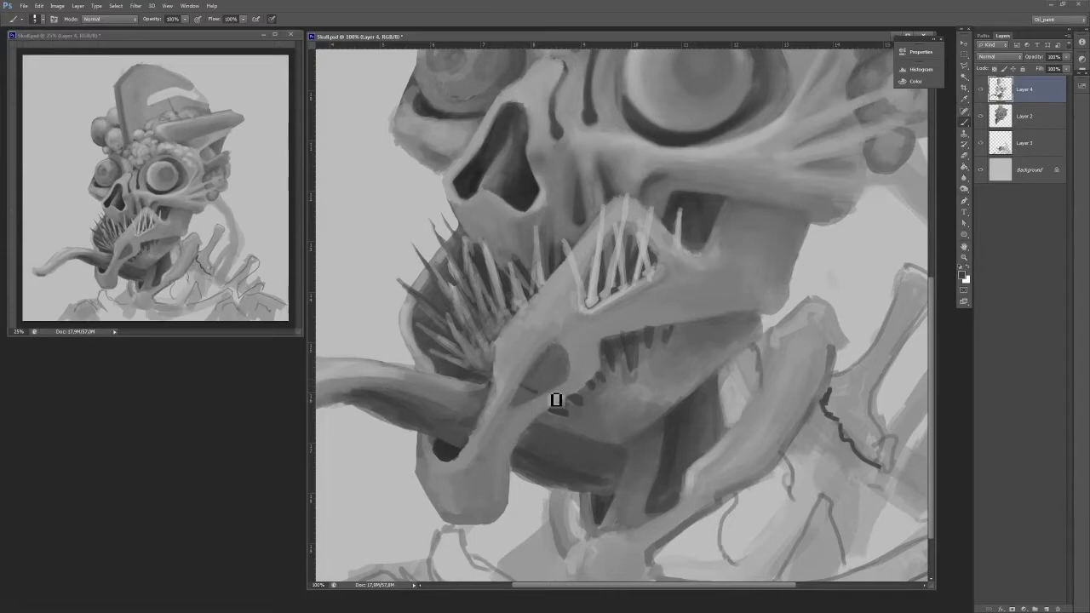
# Rotate the canvas and paint thin teeth inside the oval jaw opening.
pyautogui.press('r')
pyautogui.click(582, 444)
pyautogui.moveTo(582, 444); pyautogui.dragTo(508, 396)
pyautogui.press('b')
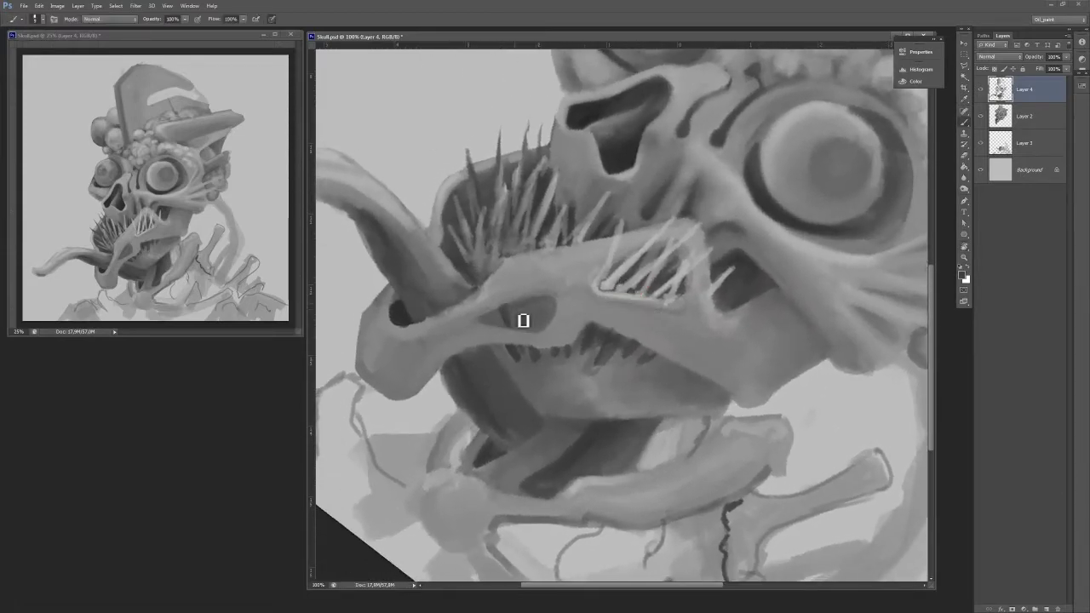
pyautogui.moveTo(514, 321)
pyautogui.mouseDown()
pyautogui.moveTo(523, 309)
pyautogui.moveTo(545, 338)
pyautogui.moveTo(550, 314)
pyautogui.mouseUp()
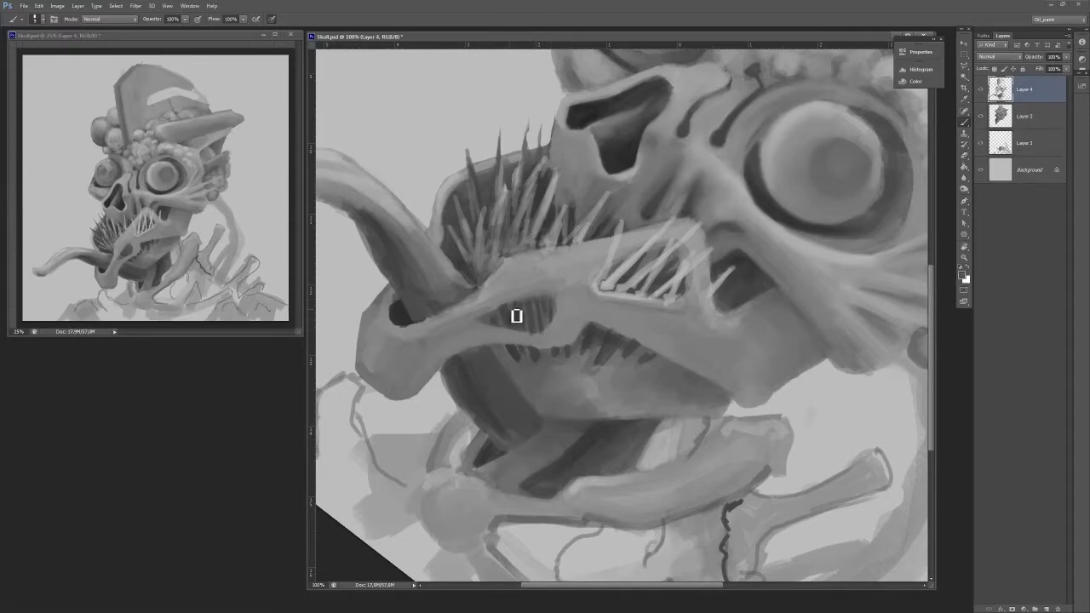
pyautogui.keyDown('alt'); pyautogui.click(529, 319); pyautogui.keyUp('alt')
pyautogui.moveTo(493, 315); pyautogui.dragTo(499, 314)
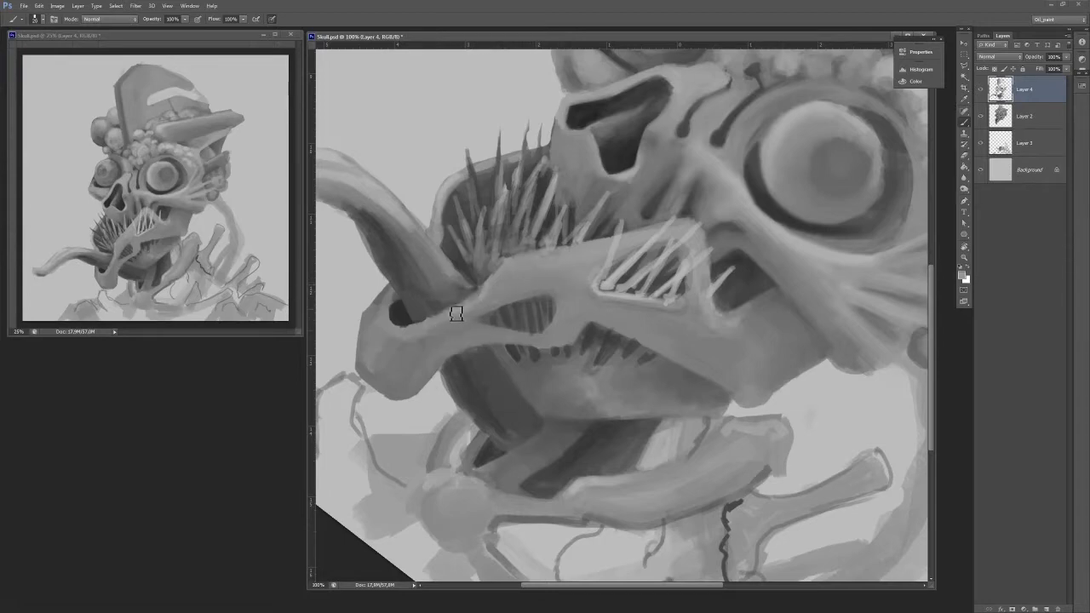
# Refine the jawbone around the oval opening with sampled greys and a smaller brush, cleaning up its rim.
pyautogui.keyDown('alt'); pyautogui.click(506, 264); pyautogui.keyUp('alt')
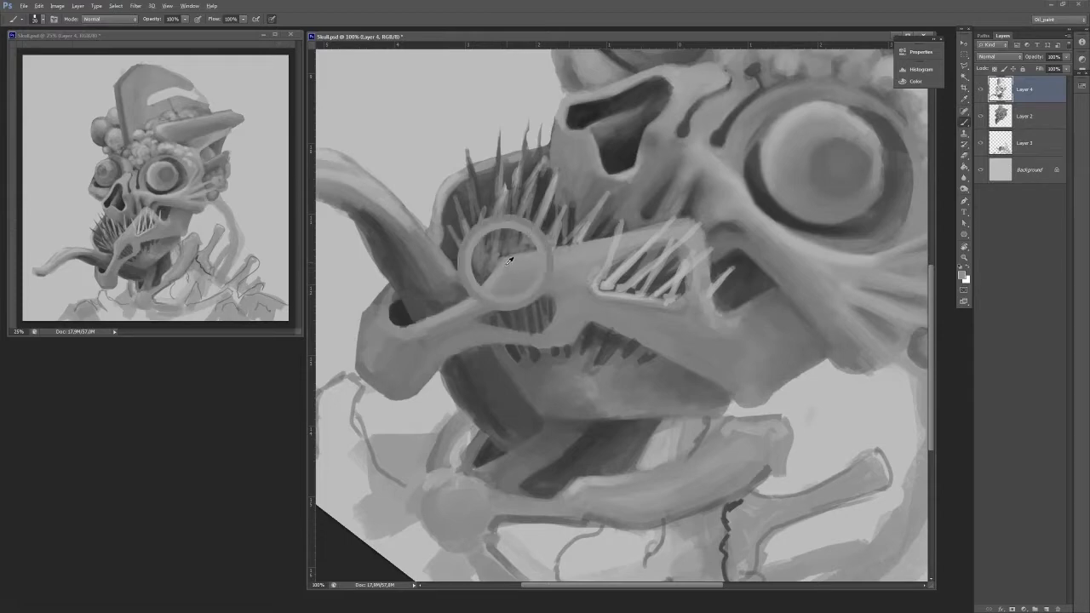
pyautogui.press('[')
pyautogui.press('[')
pyautogui.press('[')
pyautogui.press('[')
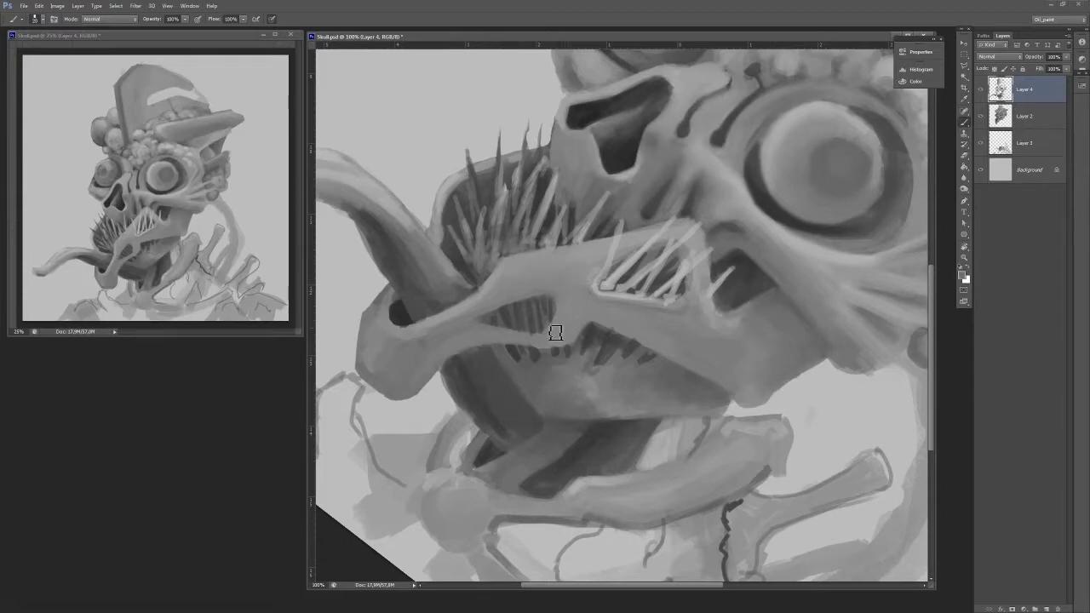
pyautogui.press('[')
pyautogui.press('[')
pyautogui.keyDown('alt'); pyautogui.click(552, 340); pyautogui.keyUp('alt')
pyautogui.moveTo(558, 315); pyautogui.dragTo(552, 342)
# Rotate the canvas back and lighten the bone rim around the oval opening at 200% zoom.
pyautogui.press('r')
pyautogui.moveTo(617, 281); pyautogui.dragTo(530, 252)
pyautogui.press('b')
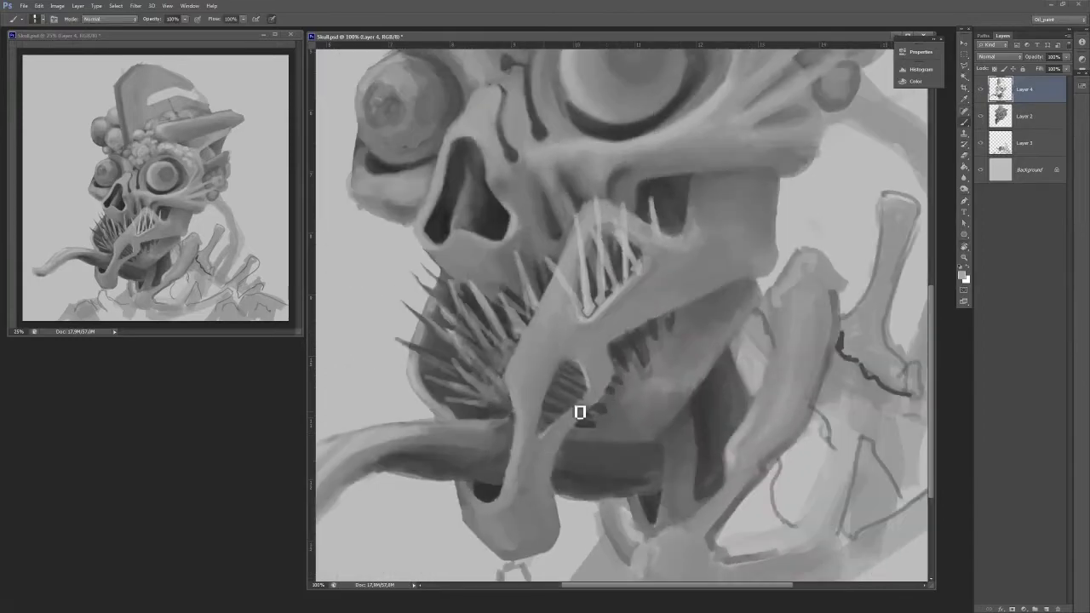
pyautogui.scroll(1, 572, 417)
pyautogui.moveTo(594, 259)
pyautogui.mouseDown()
pyautogui.moveTo(619, 310)
pyautogui.moveTo(516, 418)
pyautogui.moveTo(532, 437)
pyautogui.moveTo(635, 305)
pyautogui.mouseUp()
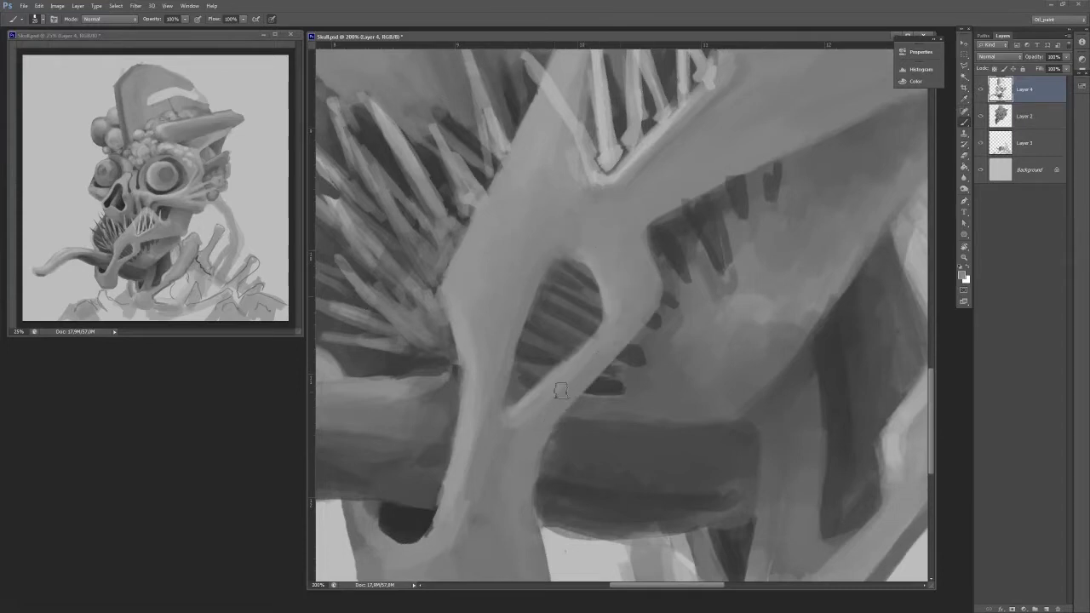
# Shade the jawbone strut below the opening, adding a dark vertical groove down into the chin.
pyautogui.moveTo(490, 524)
pyautogui.mouseDown()
pyautogui.moveTo(499, 386)
pyautogui.moveTo(485, 463)
pyautogui.mouseUp()
pyautogui.keyDown('alt'); pyautogui.click(516, 390); pyautogui.keyUp('alt')
pyautogui.moveTo(501, 344); pyautogui.dragTo(484, 433)
pyautogui.moveTo(496, 366)
pyautogui.mouseDown()
pyautogui.moveTo(492, 432)
pyautogui.moveTo(449, 497)
pyautogui.moveTo(459, 475)
pyautogui.moveTo(462, 506)
pyautogui.mouseUp()
pyautogui.keyDown('alt'); pyautogui.click(438, 448); pyautogui.keyUp('alt')
pyautogui.keyDown('alt'); pyautogui.click(473, 477); pyautogui.keyUp('alt')
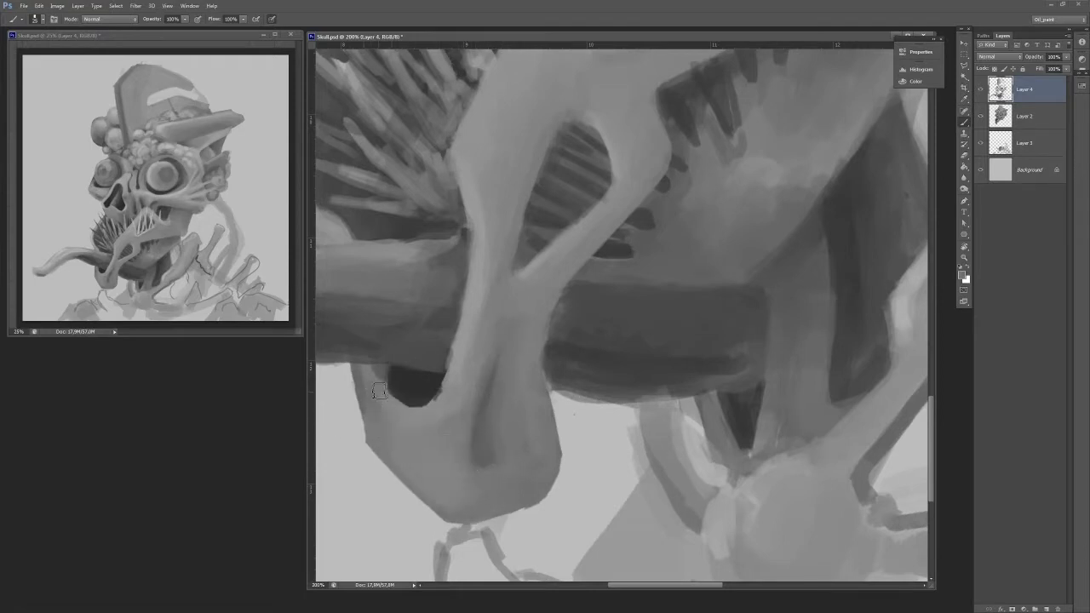
# Clean up the dark hole in the chin beneath the tongue and the tongue edge above it.
pyautogui.keyDown('alt'); pyautogui.click(422, 382); pyautogui.keyUp('alt')
pyautogui.moveTo(392, 384)
pyautogui.mouseDown()
pyautogui.moveTo(441, 393)
pyautogui.moveTo(446, 373)
pyautogui.mouseUp()
pyautogui.keyDown('alt'); pyautogui.click(381, 357); pyautogui.keyUp('alt')
pyautogui.moveTo(383, 359); pyautogui.dragTo(435, 366)
pyautogui.keyDown('alt'); pyautogui.click(446, 389); pyautogui.keyUp('alt')
# Smooth the shading along the tongue where it leaves the mouth, using sampled greys.
pyautogui.scroll(3, 457, 343)
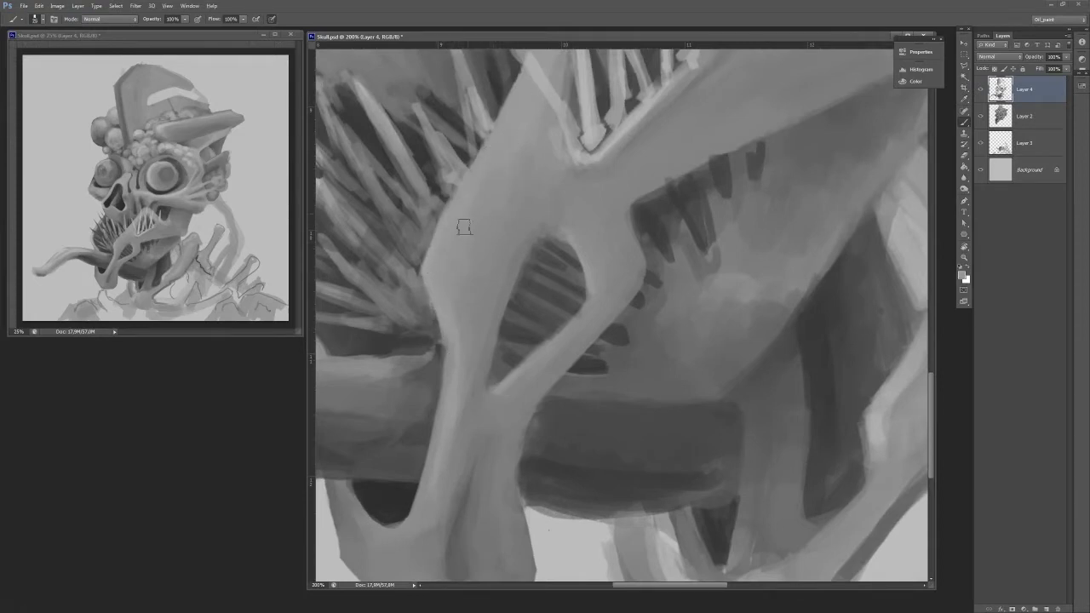
pyautogui.moveTo(465, 379); pyautogui.dragTo(711, 246)
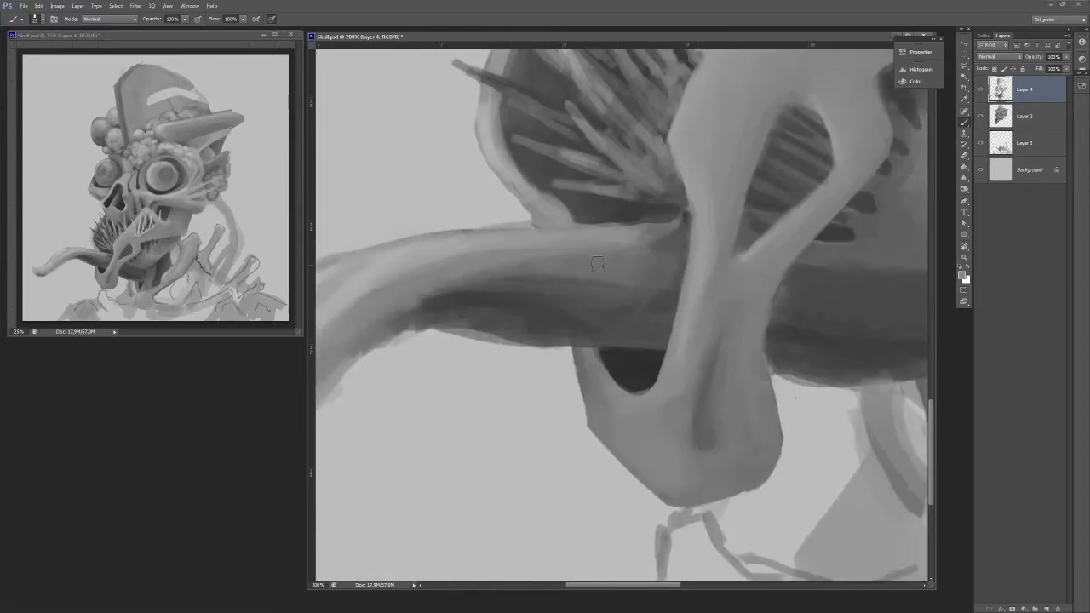
pyautogui.scroll(-1, 511, 276)
pyautogui.hscroll(-4, 510, 277)
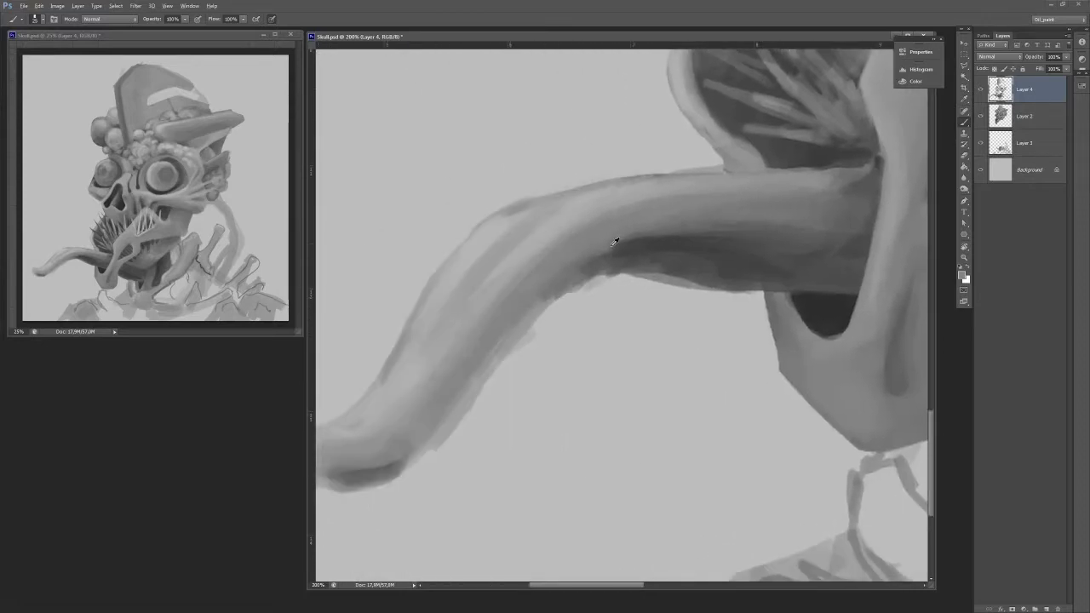
pyautogui.moveTo(615, 244)
pyautogui.mouseDown()
pyautogui.moveTo(790, 242)
pyautogui.moveTo(716, 230)
pyautogui.moveTo(864, 251)
pyautogui.moveTo(795, 204)
pyautogui.moveTo(734, 223)
pyautogui.mouseUp()
pyautogui.keyDown('alt'); pyautogui.click(854, 254); pyautogui.keyUp('alt')
pyautogui.keyDown('alt'); pyautogui.click(779, 205); pyautogui.keyUp('alt')
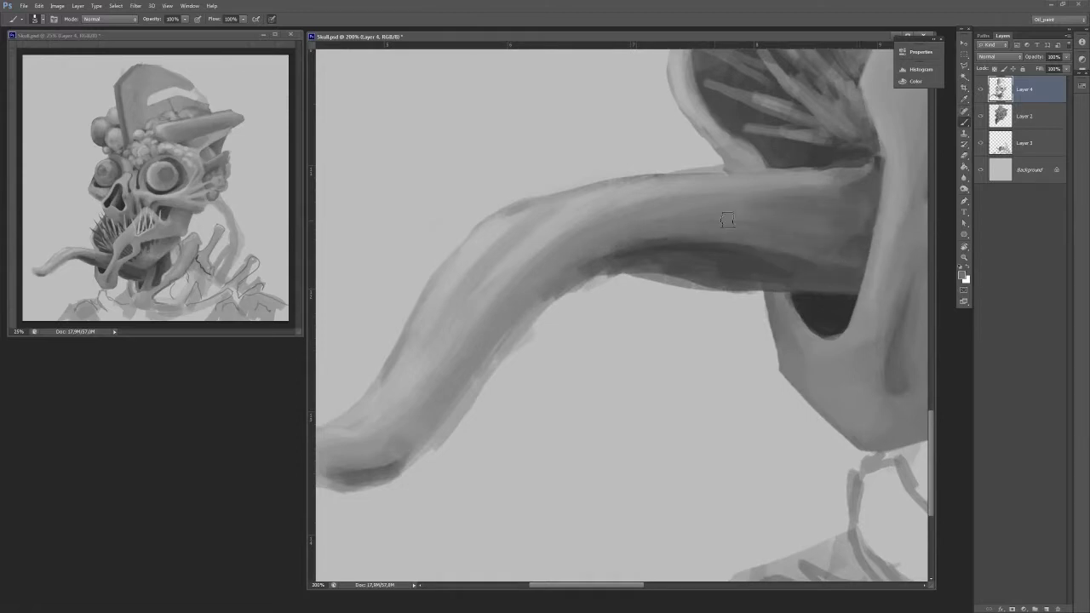
# Darken the tongue's underside contour near the mouth, and undo the stray stroke toward the tip.
pyautogui.keyDown('alt'); pyautogui.click(615, 263); pyautogui.keyUp('alt')
pyautogui.moveTo(623, 267); pyautogui.dragTo(758, 288)
pyautogui.moveTo(670, 281)
pyautogui.mouseDown()
pyautogui.moveTo(600, 285)
pyautogui.moveTo(609, 281)
pyautogui.moveTo(566, 267)
pyautogui.moveTo(591, 259)
pyautogui.moveTo(555, 277)
pyautogui.moveTo(482, 373)
pyautogui.mouseUp()
pyautogui.hotkey('ctrl', 'z')
# Reshape and round the tongue's tip, blending its shading along the curved length.
pyautogui.moveTo(484, 366)
pyautogui.mouseDown()
pyautogui.moveTo(565, 269)
pyautogui.moveTo(676, 233)
pyautogui.moveTo(545, 305)
pyautogui.moveTo(482, 394)
pyautogui.moveTo(427, 372)
pyautogui.moveTo(434, 362)
pyautogui.moveTo(447, 386)
pyautogui.moveTo(440, 349)
pyautogui.mouseUp()
pyautogui.moveTo(551, 347); pyautogui.dragTo(582, 292)
pyautogui.moveTo(555, 327); pyautogui.dragTo(670, 204)
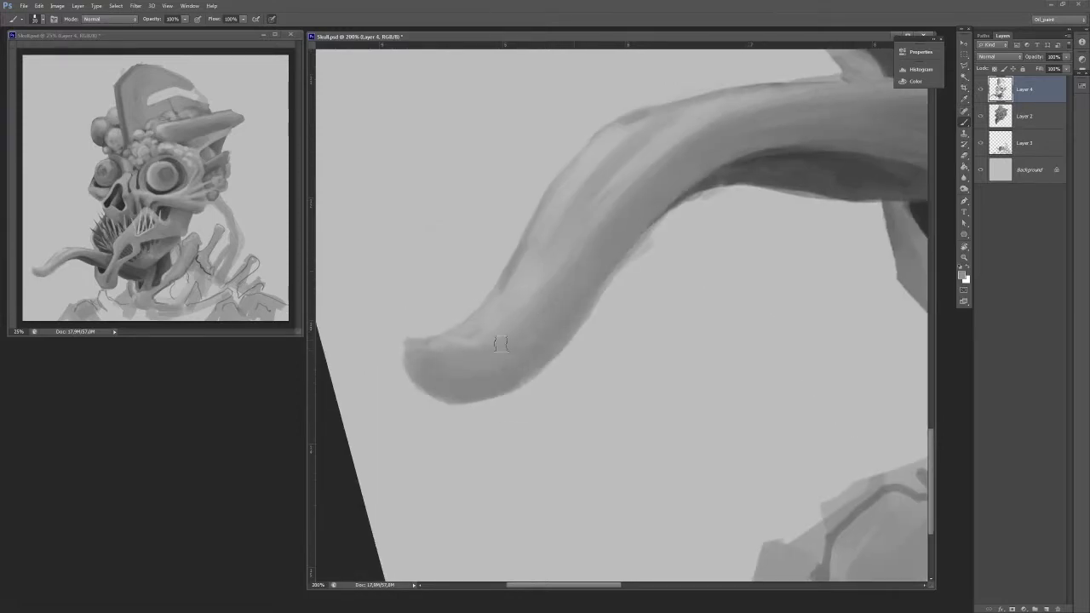
pyautogui.moveTo(436, 351)
pyautogui.mouseDown()
pyautogui.moveTo(573, 284)
pyautogui.moveTo(579, 268)
pyautogui.mouseUp()
pyautogui.moveTo(440, 349); pyautogui.dragTo(382, 435)
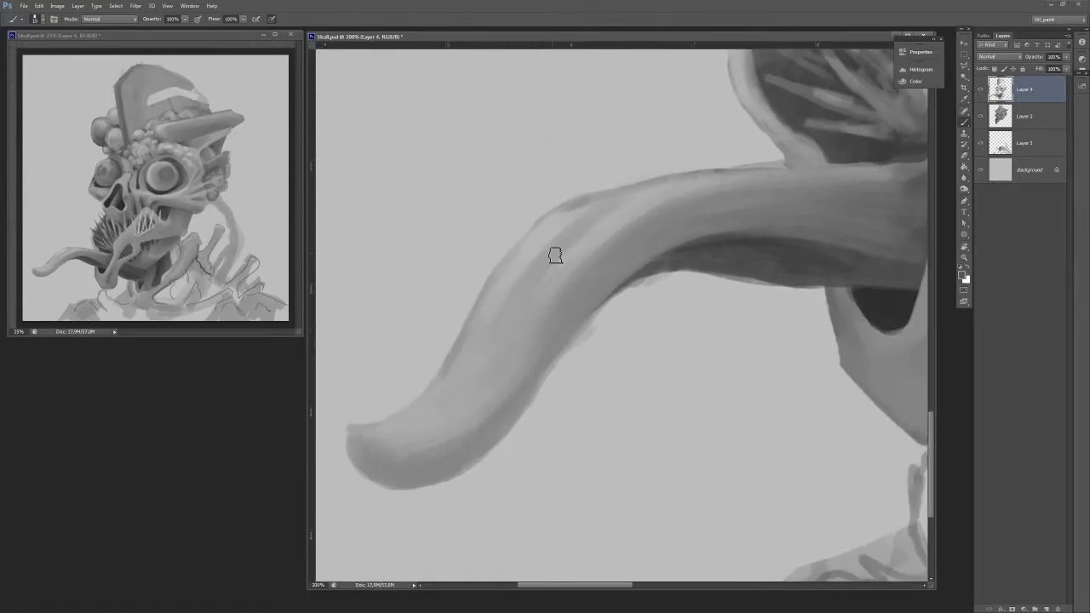
# Paint a dark groove along the tongue's upper surface and undo the last stroke.
pyautogui.moveTo(589, 227); pyautogui.dragTo(530, 293)
pyautogui.keyDown('alt'); pyautogui.click(524, 301); pyautogui.keyUp('alt')
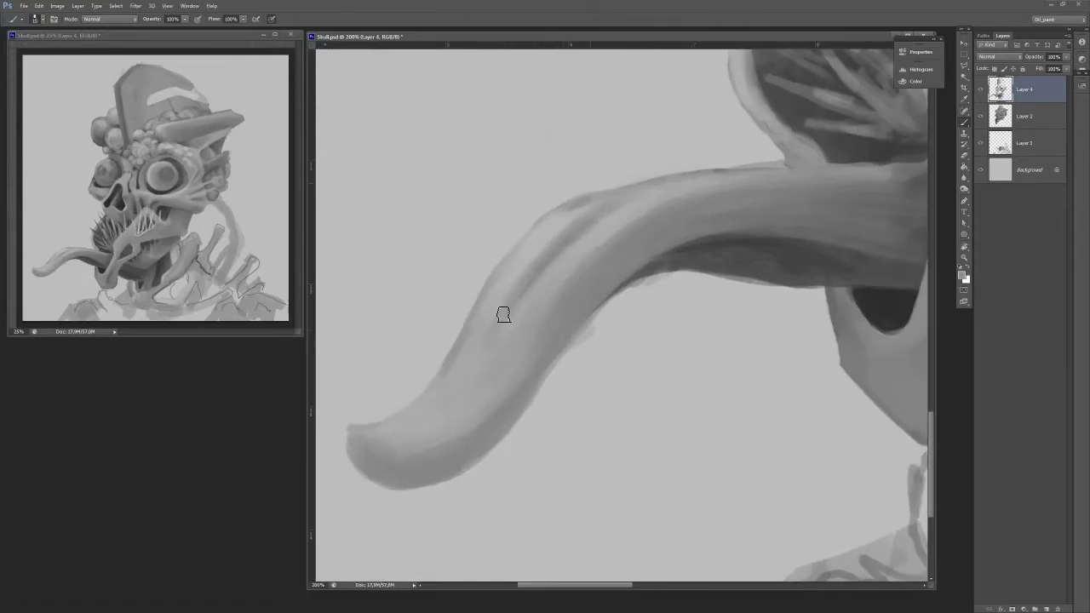
pyautogui.hotkey('ctrl', 'z')
# Erase the rough paint along the tongue's outer edges to give it a clean silhouette.
pyautogui.press('e')
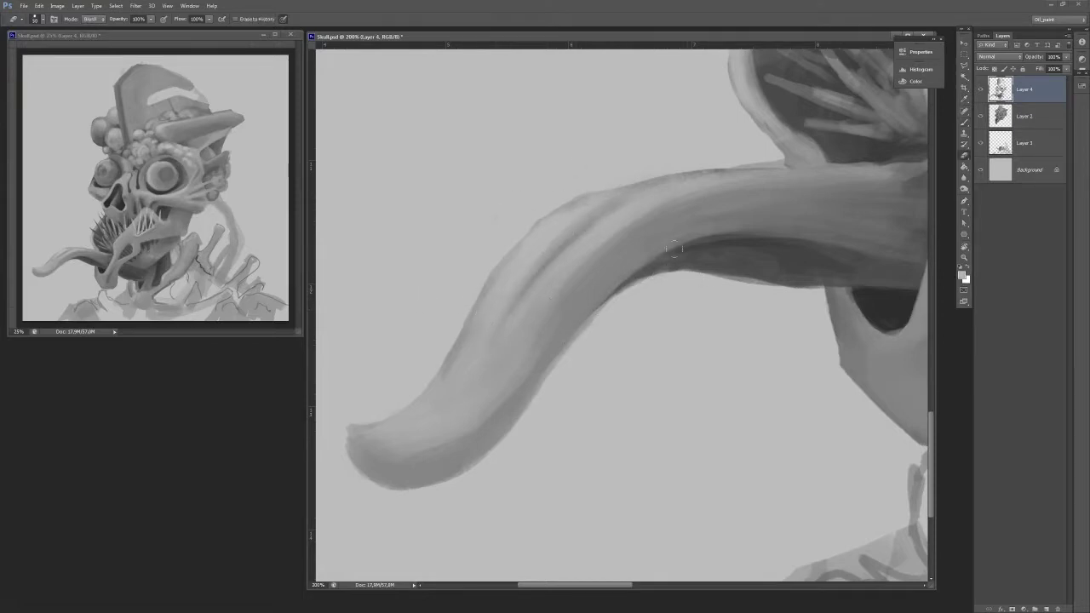
pyautogui.moveTo(525, 397); pyautogui.dragTo(497, 451)
pyautogui.moveTo(556, 373); pyautogui.dragTo(618, 298)
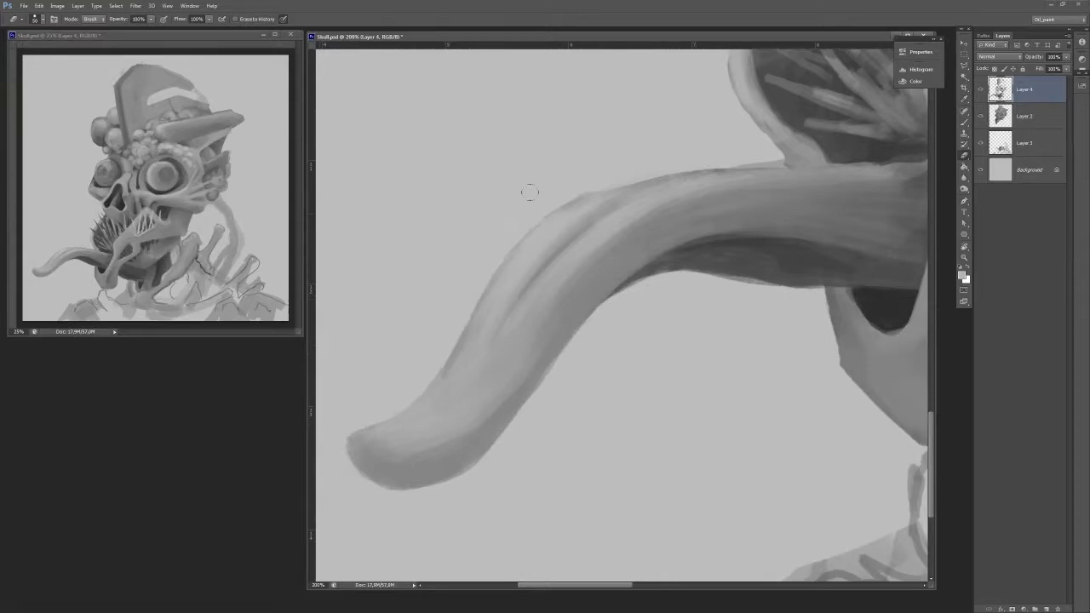
pyautogui.moveTo(810, 248); pyautogui.dragTo(622, 284)
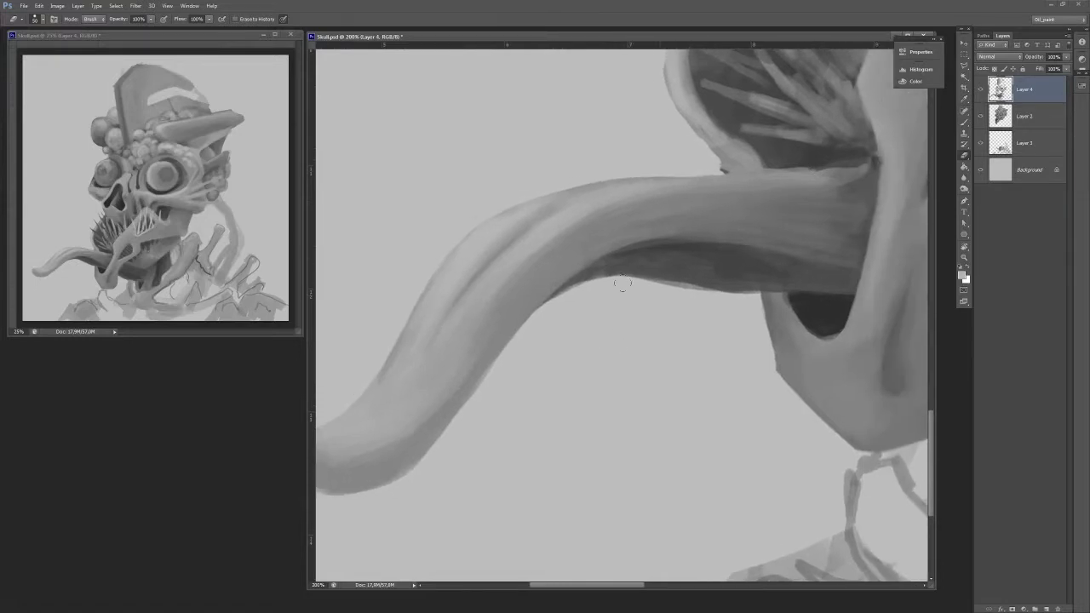
# Repaint the pale outer rim of the mouth just above the tongue, blending it with sampled greys down to the tongue.
pyautogui.moveTo(792, 337); pyautogui.dragTo(672, 455)
pyautogui.press('b')
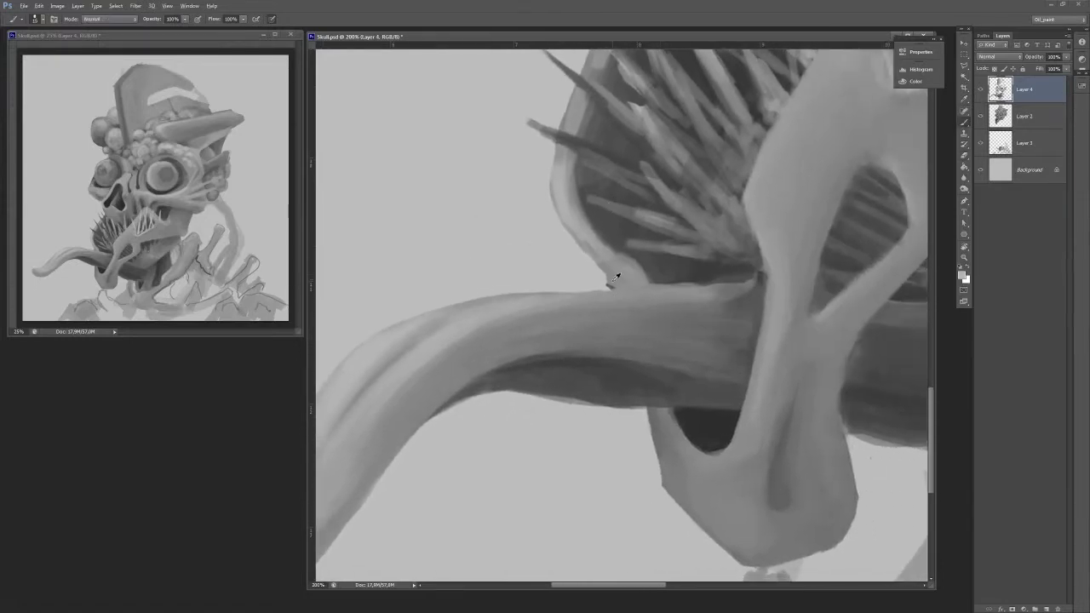
pyautogui.moveTo(560, 184)
pyautogui.mouseDown()
pyautogui.moveTo(607, 279)
pyautogui.moveTo(623, 250)
pyautogui.moveTo(582, 160)
pyautogui.moveTo(605, 253)
pyautogui.mouseUp()
pyautogui.keyDown('alt'); pyautogui.click(581, 180); pyautogui.keyUp('alt')
pyautogui.keyDown('alt'); pyautogui.click(570, 197); pyautogui.keyUp('alt')
pyautogui.moveTo(570, 199); pyautogui.dragTo(622, 278)
pyautogui.moveTo(570, 194); pyautogui.dragTo(589, 230)
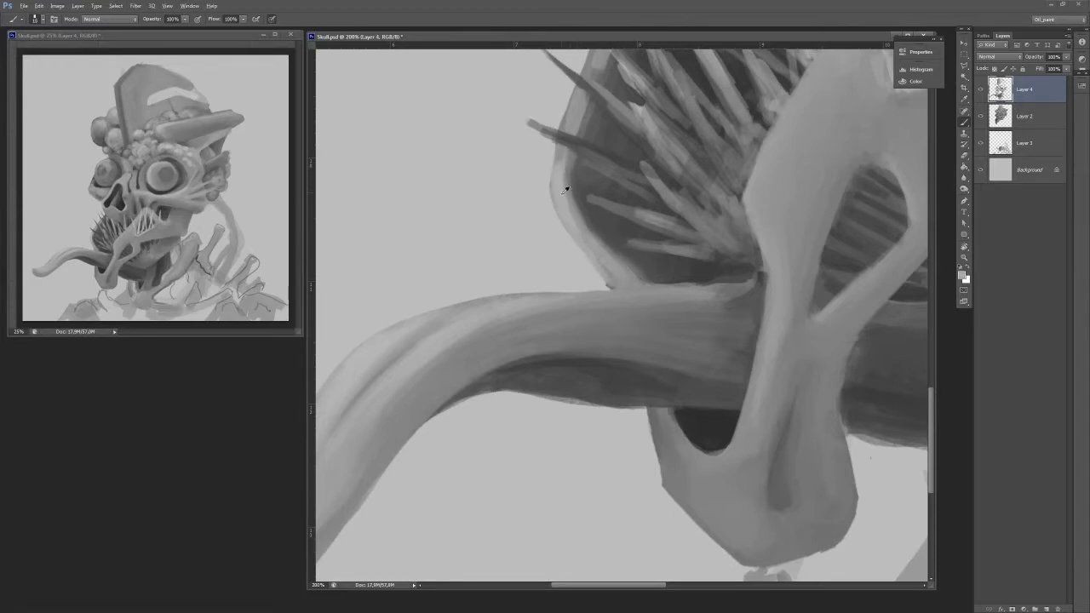
# Refine the pale rim around the dark opening in the chin beneath the tongue.
pyautogui.moveTo(651, 251); pyautogui.dragTo(538, 266)
pyautogui.moveTo(645, 216)
pyautogui.mouseDown()
pyautogui.moveTo(658, 168)
pyautogui.moveTo(645, 244)
pyautogui.mouseUp()
pyautogui.moveTo(630, 469)
pyautogui.mouseDown()
pyautogui.moveTo(641, 429)
pyautogui.moveTo(605, 480)
pyautogui.moveTo(635, 439)
pyautogui.moveTo(618, 481)
pyautogui.mouseUp()
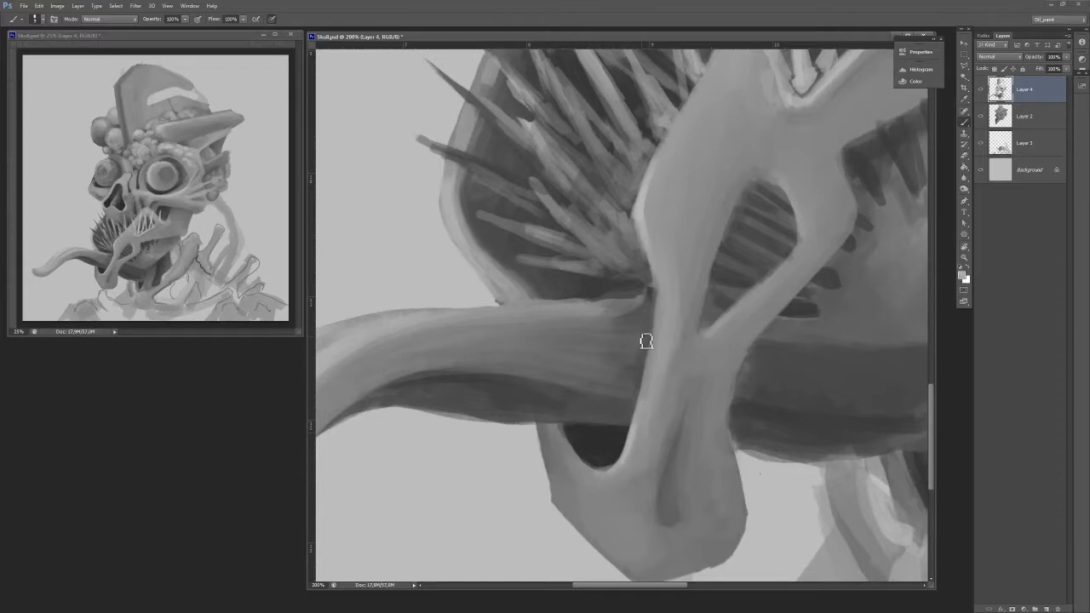
pyautogui.moveTo(647, 340); pyautogui.dragTo(613, 468)
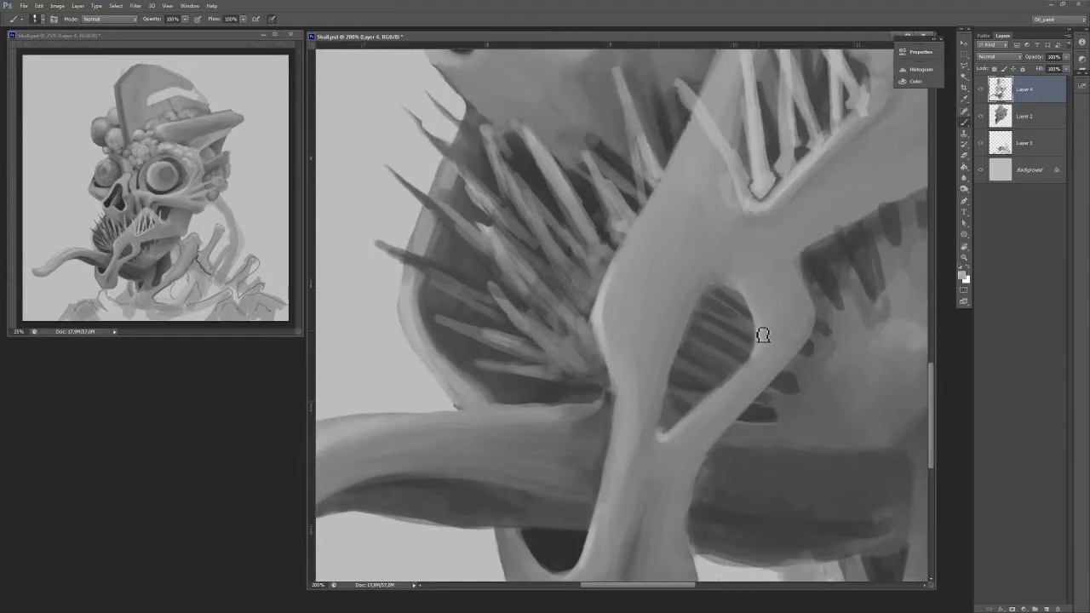
pyautogui.hotkey('ctrl', '-')
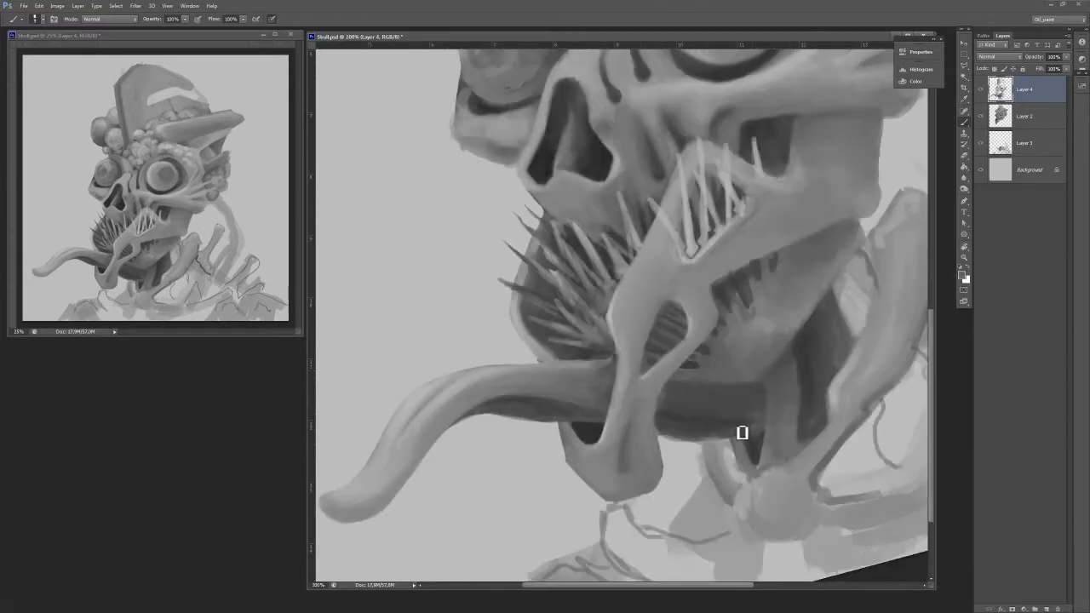
# Darken the underside of the tongue's base behind the jaw strut with a sampled dark grey.
pyautogui.moveTo(662, 437); pyautogui.dragTo(740, 444)
pyautogui.keyDown('alt'); pyautogui.click(660, 420); pyautogui.keyUp('alt')
pyautogui.moveTo(684, 397); pyautogui.dragTo(685, 399)
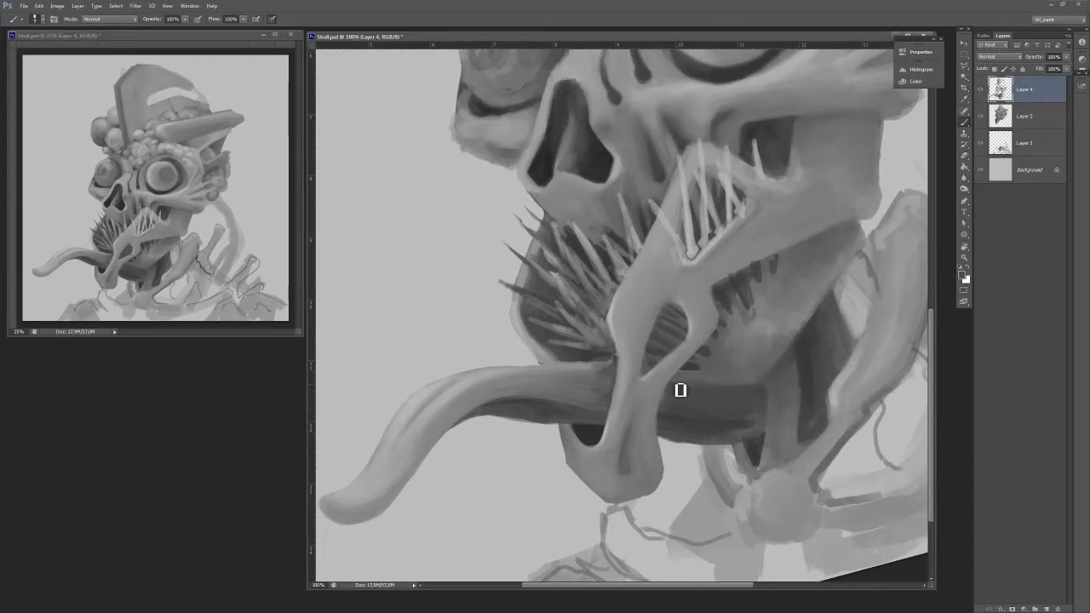
# Blend the tongue's shading where it meets the jaw strut and erase the roughness along its lower edge.
pyautogui.keyDown('alt'); pyautogui.click(609, 378); pyautogui.keyUp('alt')
pyautogui.keyDown('alt'); pyautogui.click(592, 377); pyautogui.keyUp('alt')
pyautogui.keyDown('alt'); pyautogui.click(607, 378); pyautogui.keyUp('alt')
pyautogui.keyDown('alt'); pyautogui.click(593, 396); pyautogui.keyUp('alt')
pyautogui.press('e')
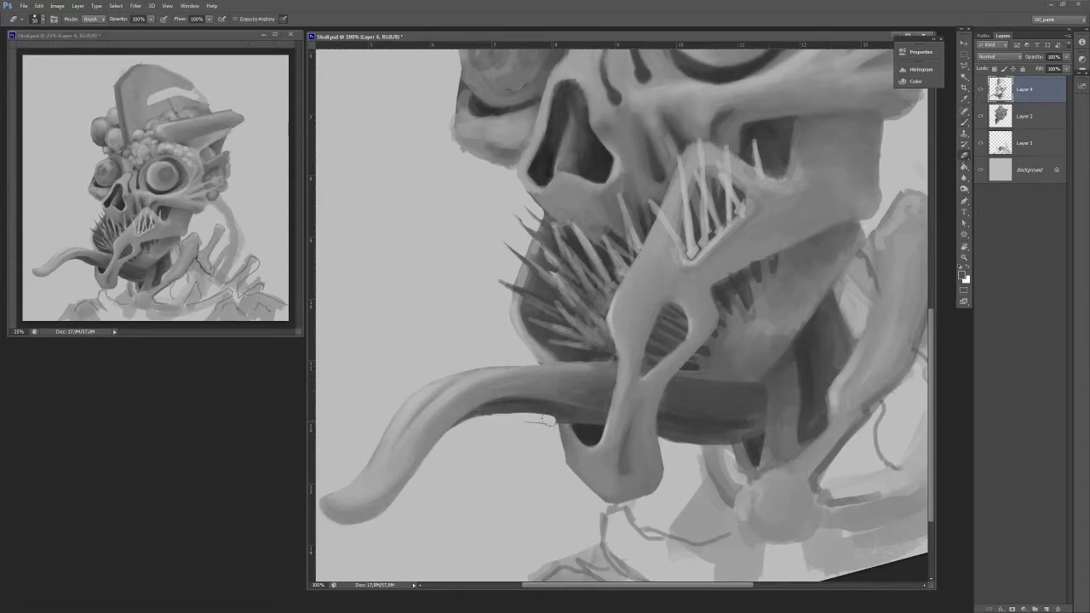
pyautogui.press('b')
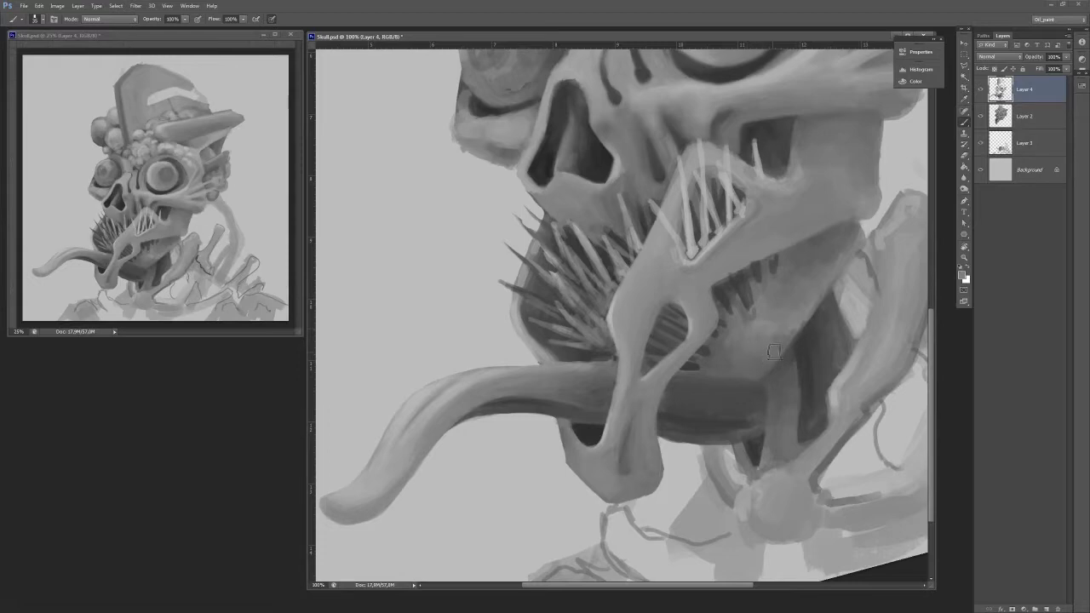
# Rotate the canvas back upright, extend the dark shape under the tongue's base to the neck and trim its edge.
pyautogui.hotkey('ctrl', '-')
pyautogui.hotkey('ctrl', '-')
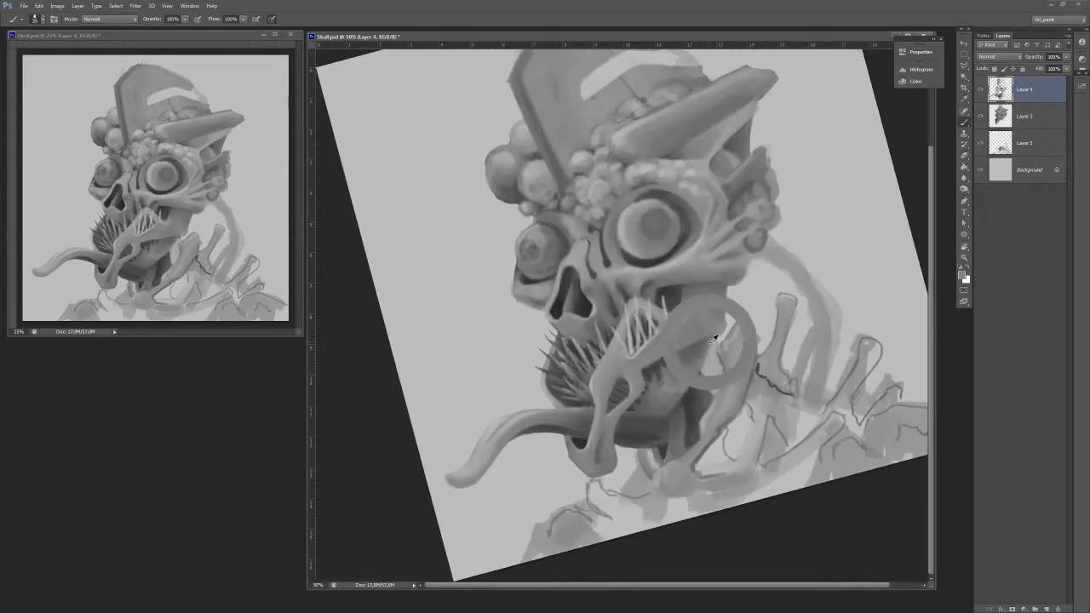
pyautogui.press('r')
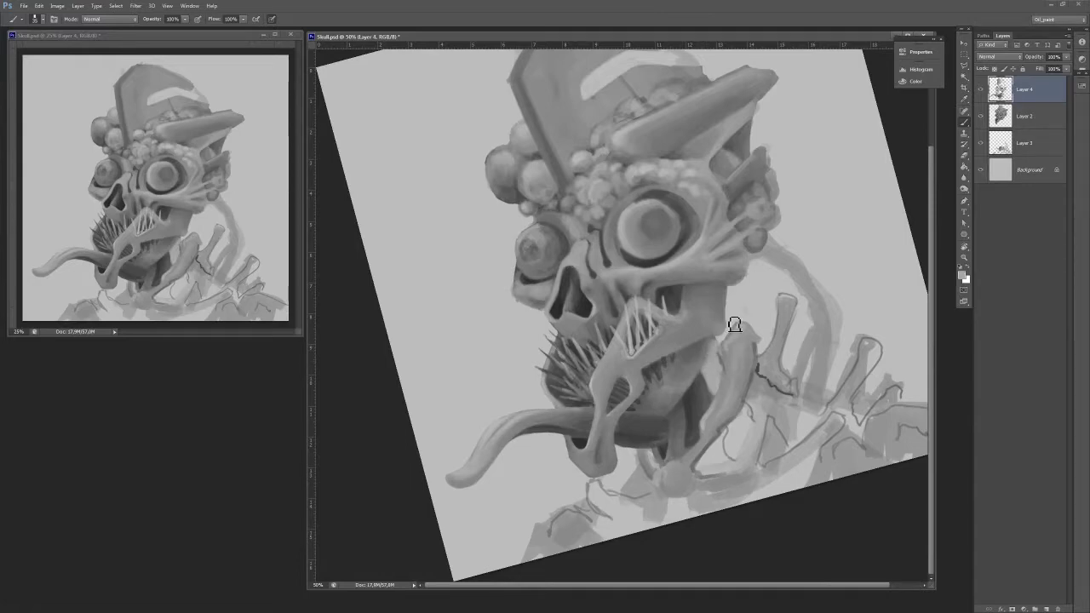
pyautogui.moveTo(801, 382); pyautogui.dragTo(790, 420)
pyautogui.press('b')
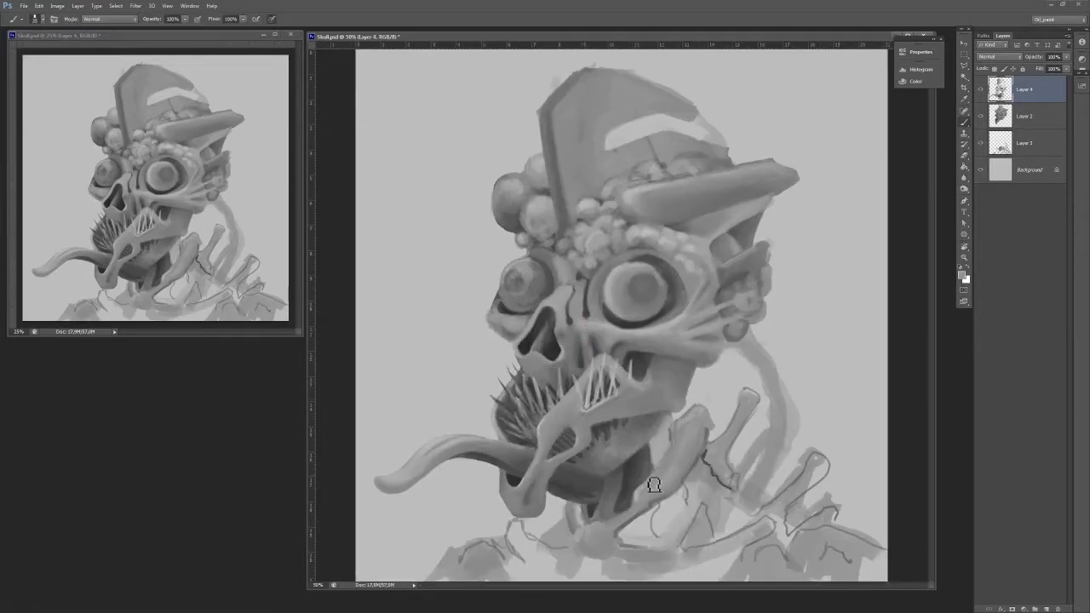
pyautogui.moveTo(595, 512); pyautogui.dragTo(585, 509)
pyautogui.press('e')
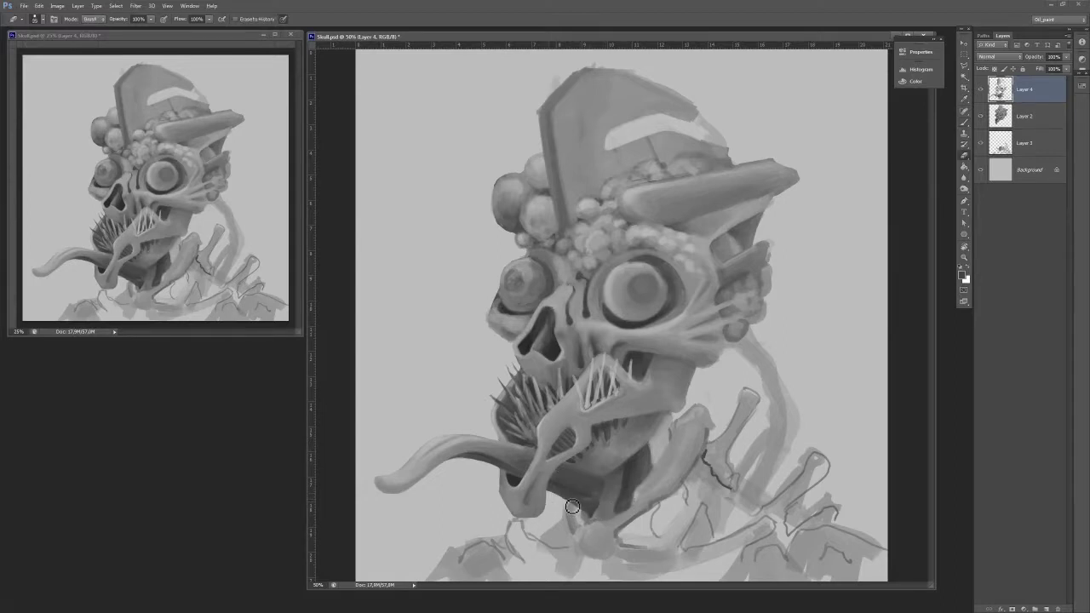
pyautogui.moveTo(572, 507); pyautogui.dragTo(594, 513)
# Repaint the small pale neck form under the tongue's base and erase the rough paint along its outer edge.
pyautogui.scroll(2, 542, 445)
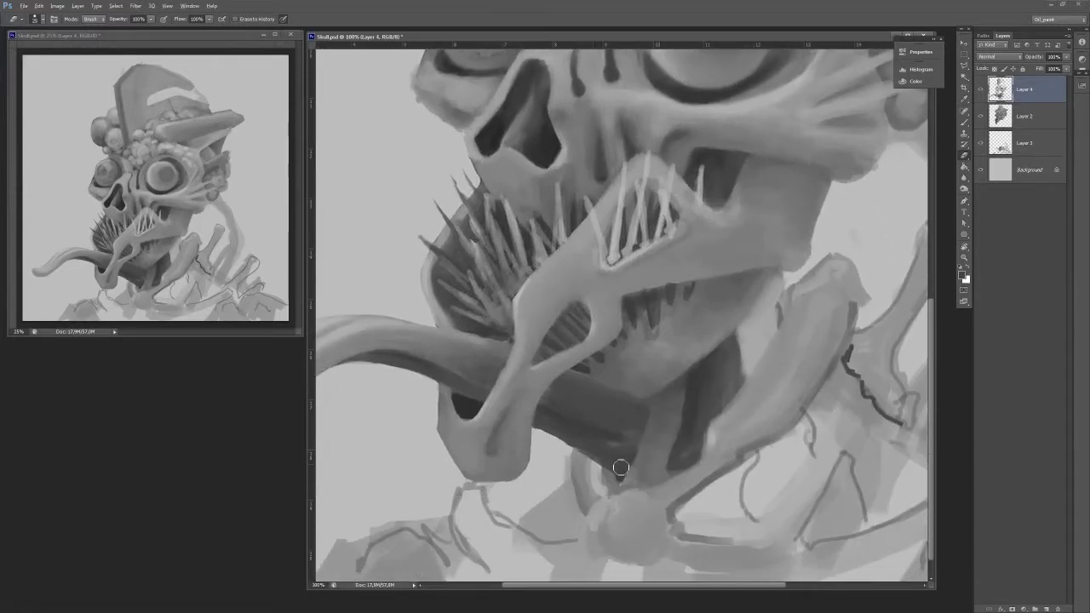
pyautogui.press('b')
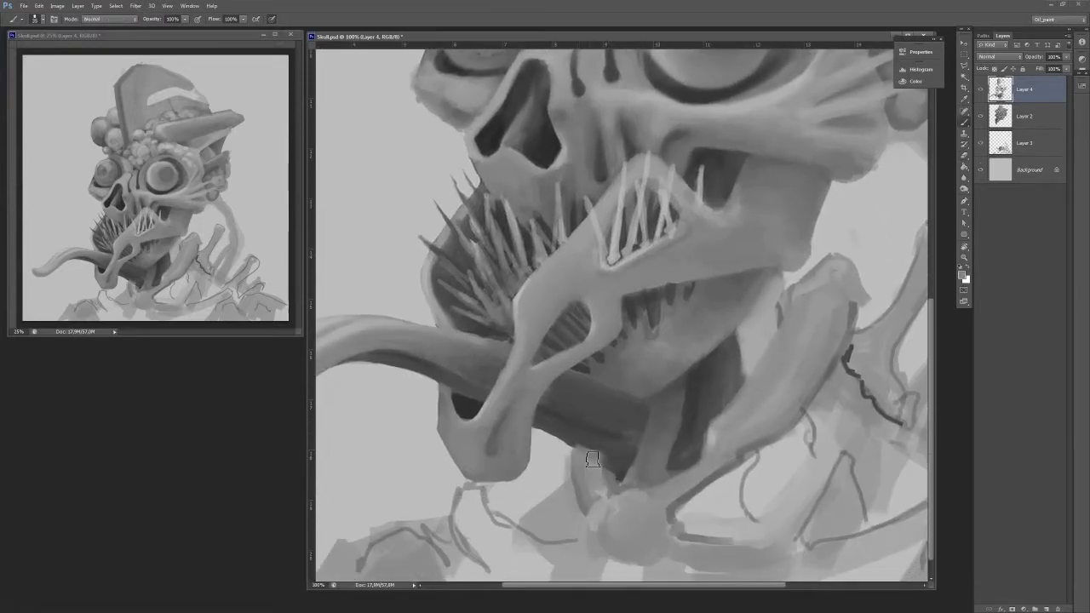
pyautogui.press('e')
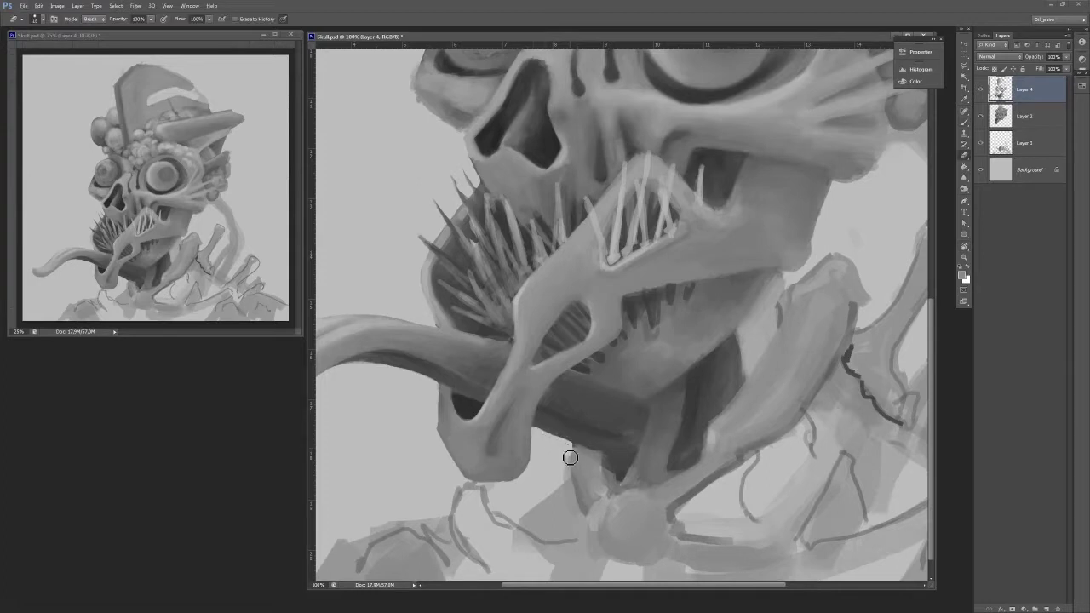
pyautogui.press('b')
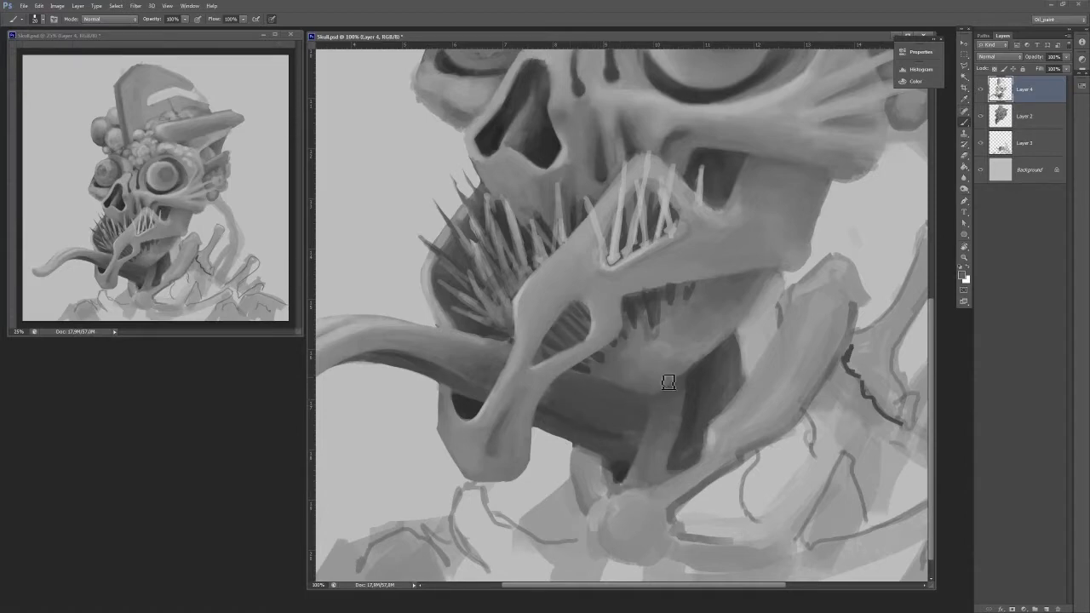
# Darken the gaps on both sides of the neck tendon using a smaller brush and a sampled shadow tone.
pyautogui.keyDown('alt'); pyautogui.click(626, 470); pyautogui.keyUp('alt')
pyautogui.press('[')
pyautogui.press('[')
pyautogui.moveTo(657, 409); pyautogui.dragTo(638, 457)
pyautogui.moveTo(660, 393); pyautogui.dragTo(658, 412)
pyautogui.moveTo(705, 456); pyautogui.dragTo(689, 465)
# Deepen the neck shadow behind the jaw with a larger brush and the dark tone sampled from the nostril.
pyautogui.press(']')
pyautogui.press(']')
pyautogui.press(']')
pyautogui.press(']')
pyautogui.moveTo(696, 384); pyautogui.dragTo(737, 338)
pyautogui.keyDown('alt'); pyautogui.click(495, 139); pyautogui.keyUp('alt')
pyautogui.moveTo(677, 465)
pyautogui.mouseDown()
pyautogui.moveTo(696, 468)
pyautogui.moveTo(690, 452)
pyautogui.mouseUp()
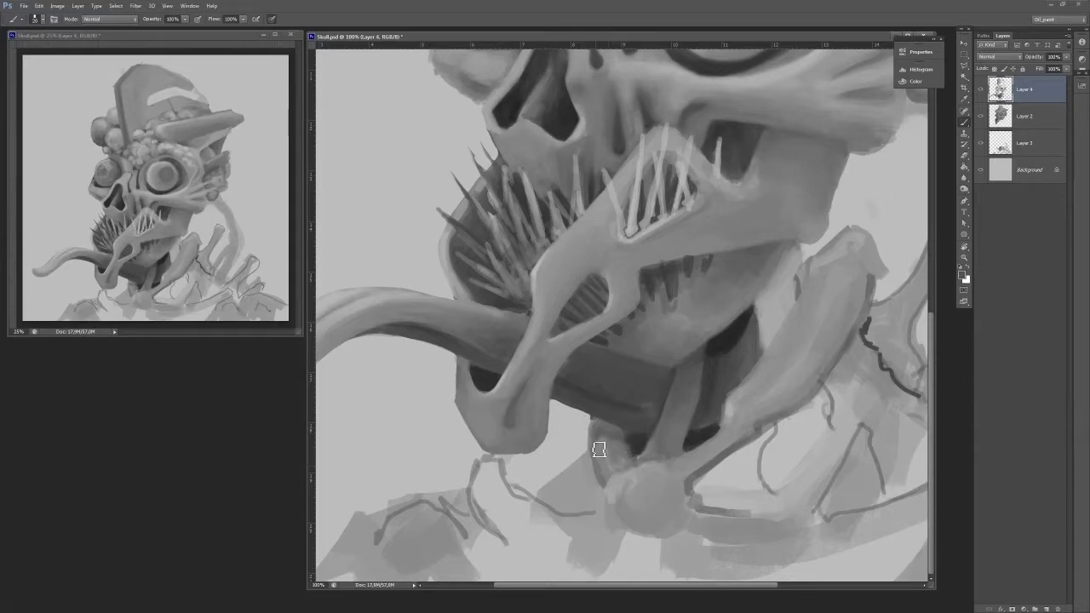
# Define the round joint at the neck's base and erase rough paint beside it and near the long neck bone.
pyautogui.moveTo(669, 395); pyautogui.dragTo(661, 391)
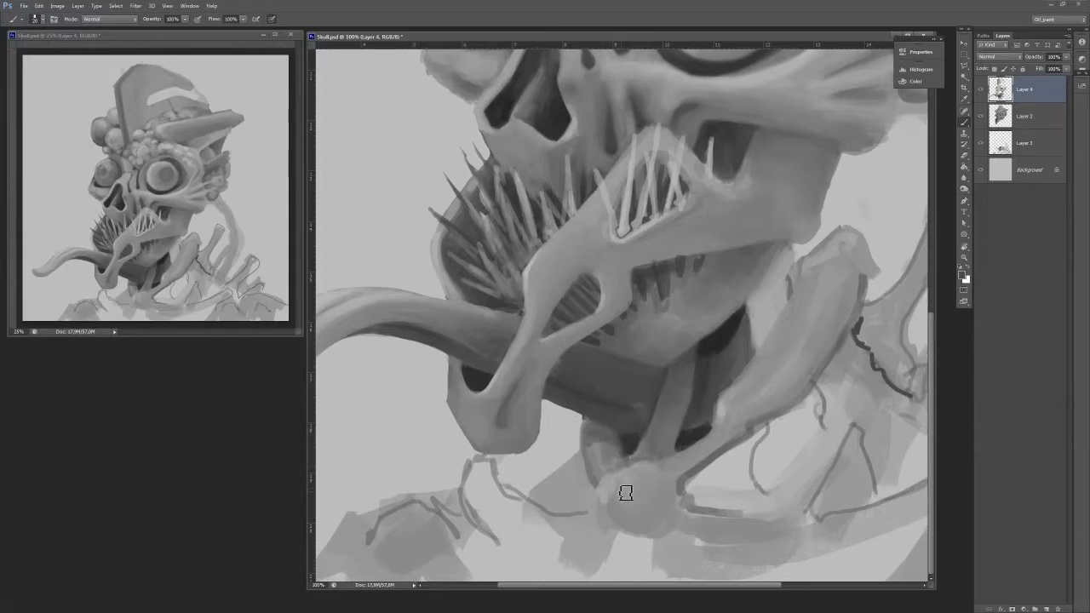
pyautogui.press('e')
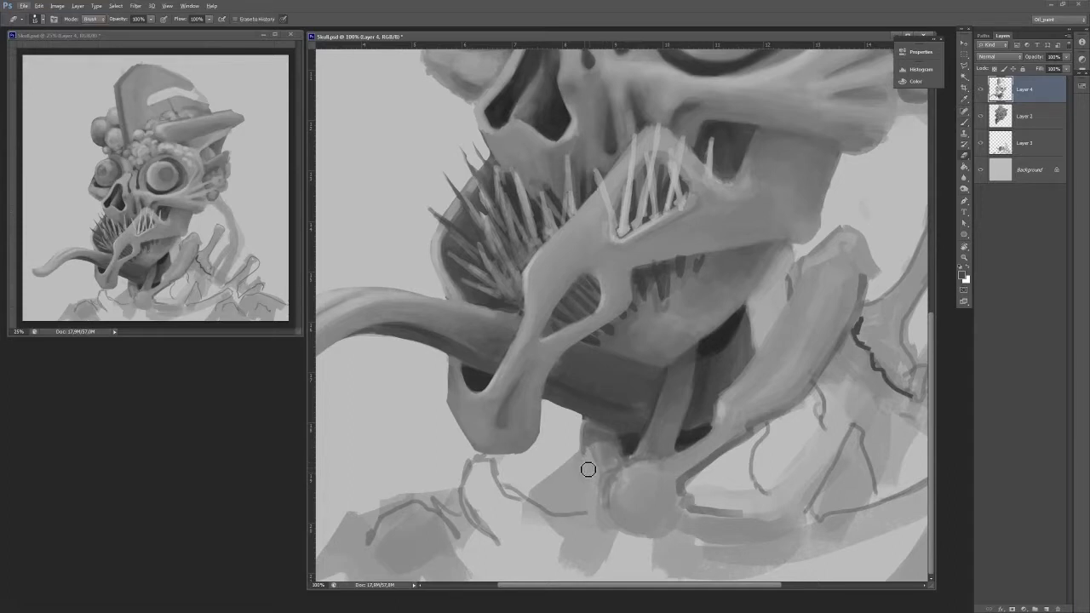
pyautogui.press('b')
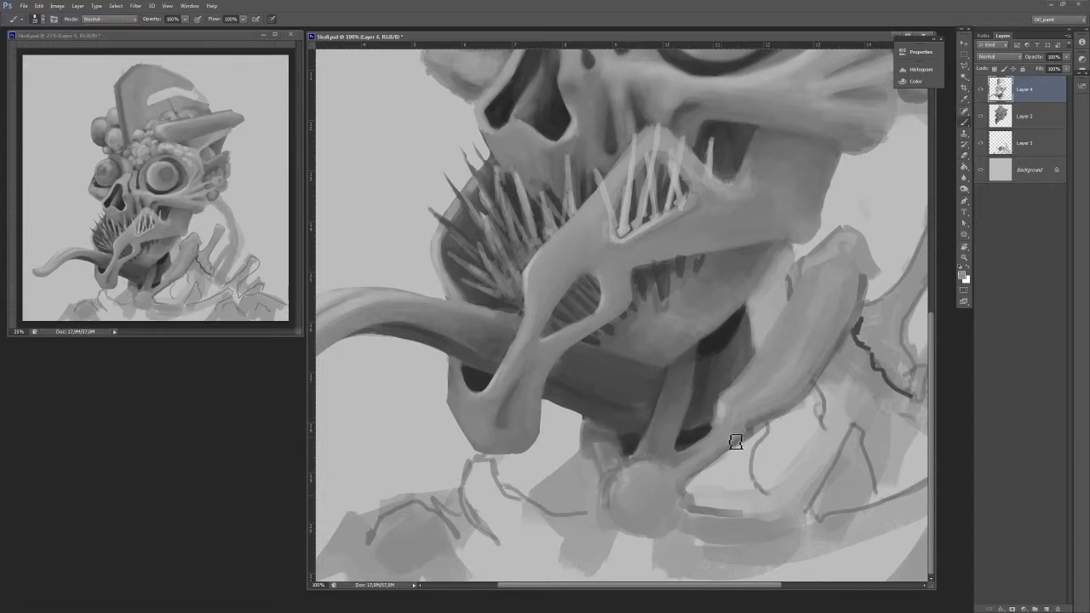
pyautogui.press('e')
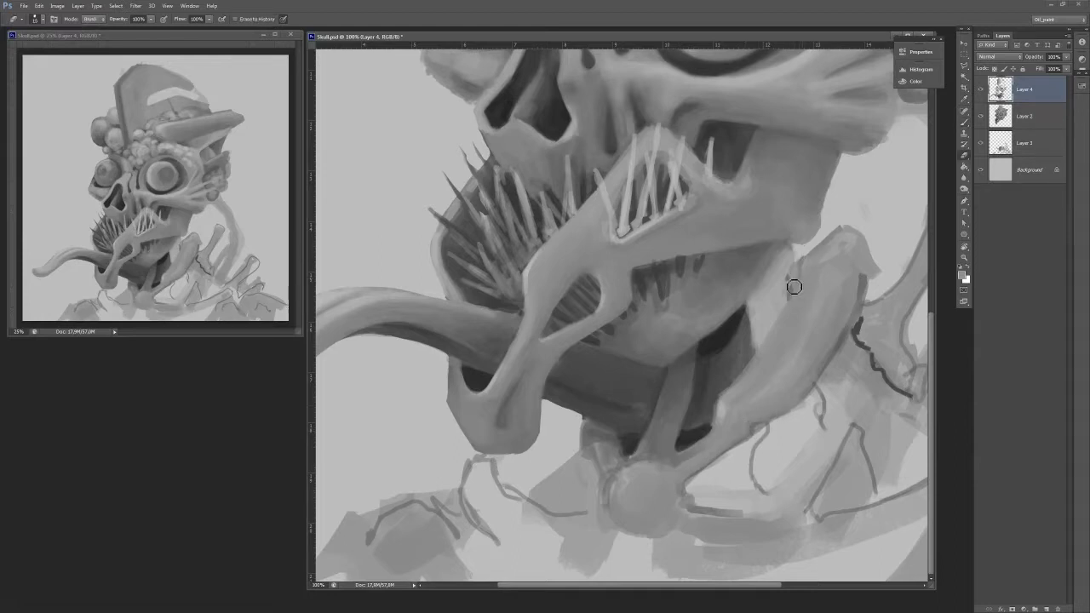
pyautogui.press('b')
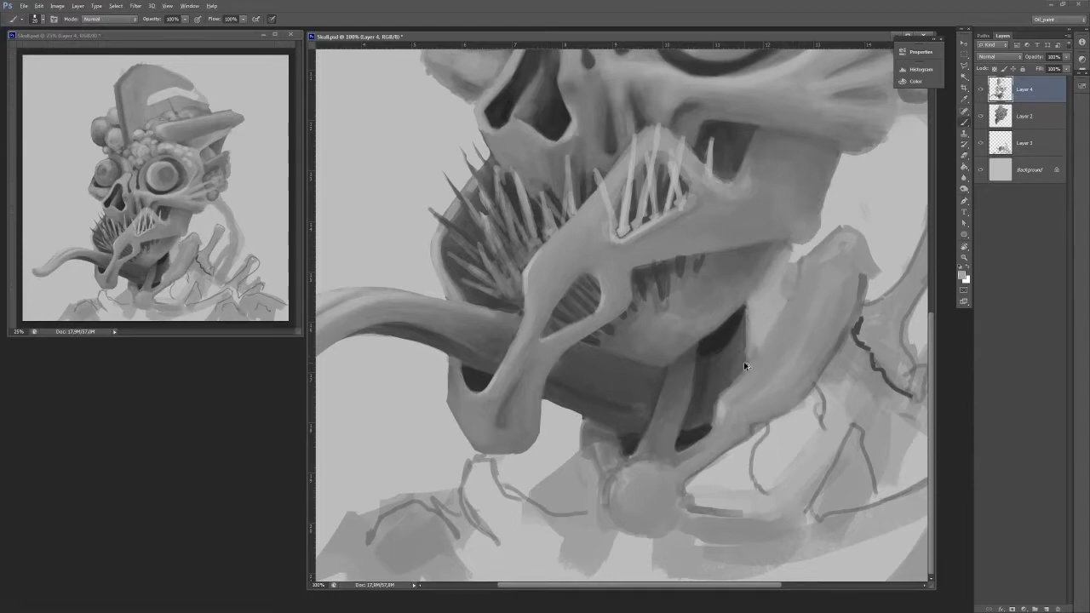
# Darken the lower rear edge of the jaw and shade the gap between it and the long neck bone.
pyautogui.keyDown('alt'); pyautogui.click(739, 319); pyautogui.keyUp('alt')
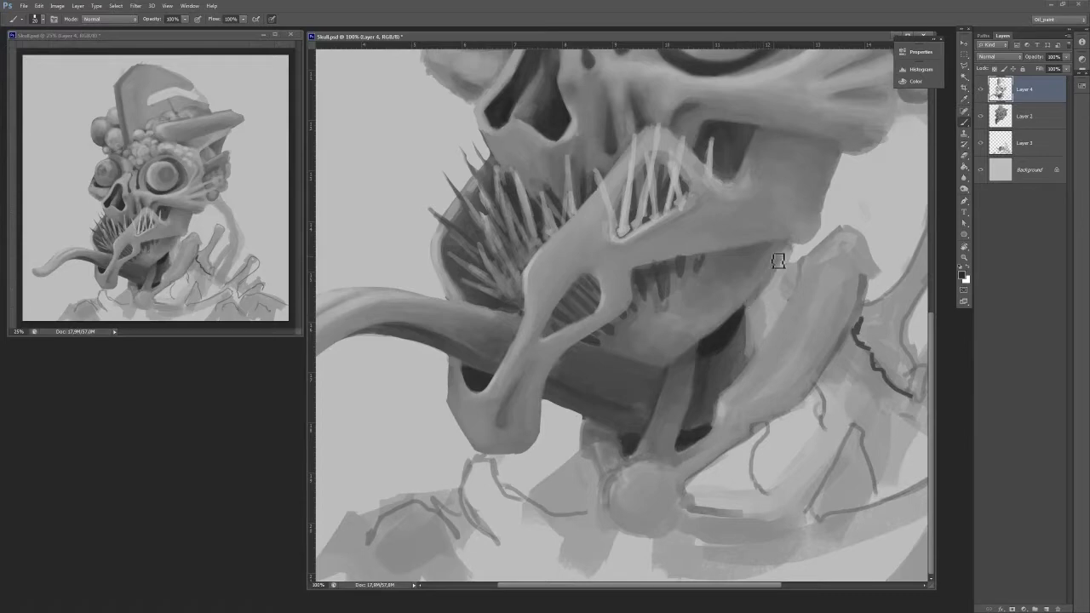
pyautogui.moveTo(756, 306); pyautogui.dragTo(787, 258)
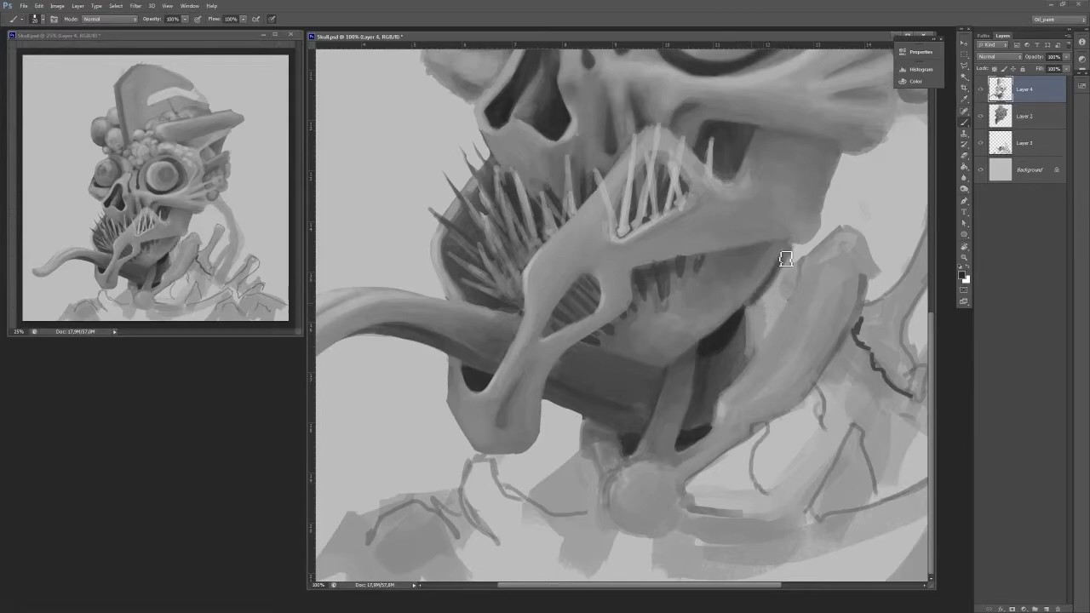
pyautogui.keyDown('alt'); pyautogui.click(762, 314); pyautogui.keyUp('alt')
pyautogui.moveTo(761, 304); pyautogui.dragTo(769, 327)
# Smooth the long neck bone with an even light grey and erase the rough edge at its upper end.
pyautogui.moveTo(725, 404); pyautogui.dragTo(819, 257)
pyautogui.moveTo(801, 301); pyautogui.dragTo(754, 377)
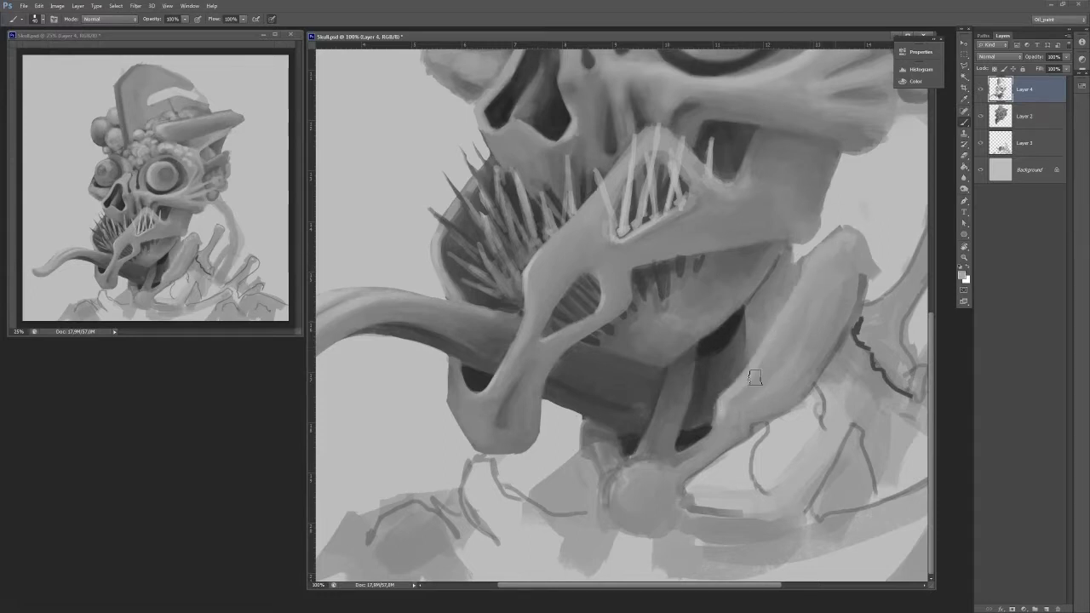
pyautogui.press('e')
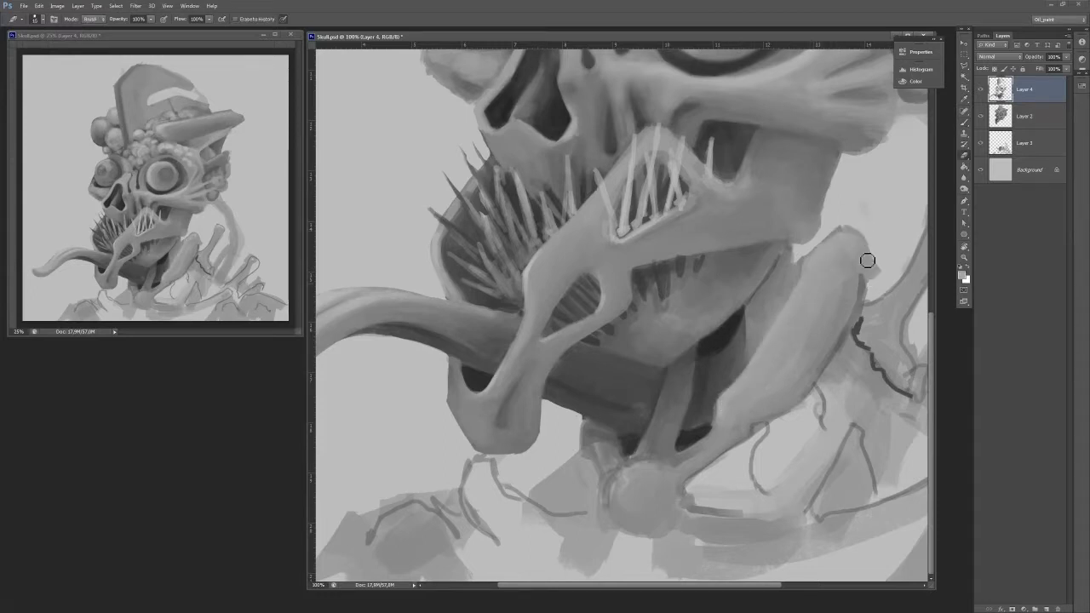
# Identify the layer holding the rough neck paint and erase the excess around the neck bone's upper end on Layer 3.
pyautogui.hotkey('ctrl', '-')
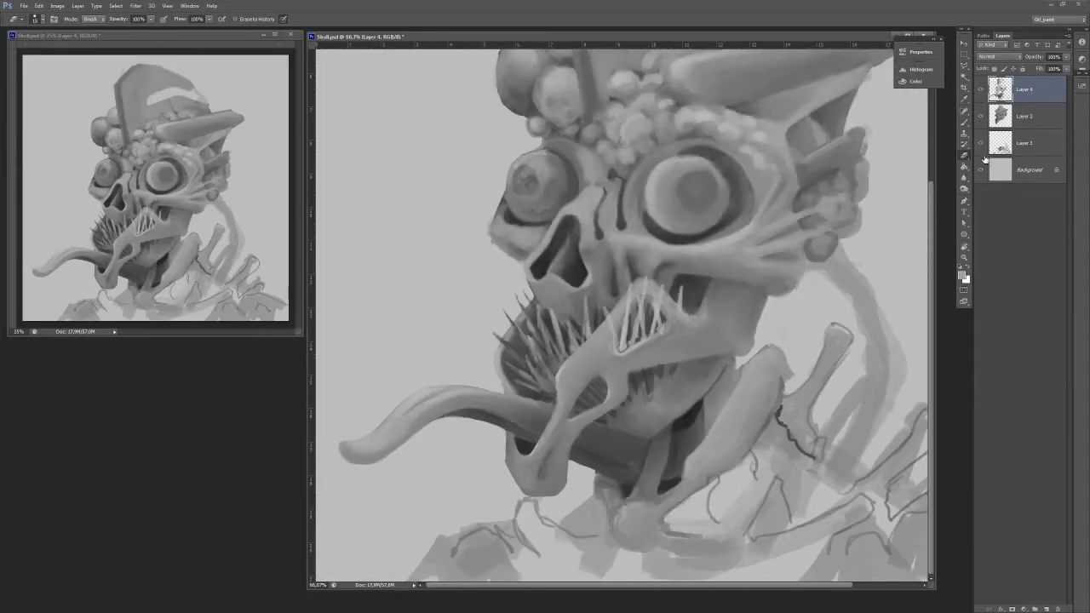
pyautogui.click(981, 146)
pyautogui.click(981, 146)
pyautogui.moveTo(859, 230); pyautogui.dragTo(812, 321)
pyautogui.click(1024, 144)
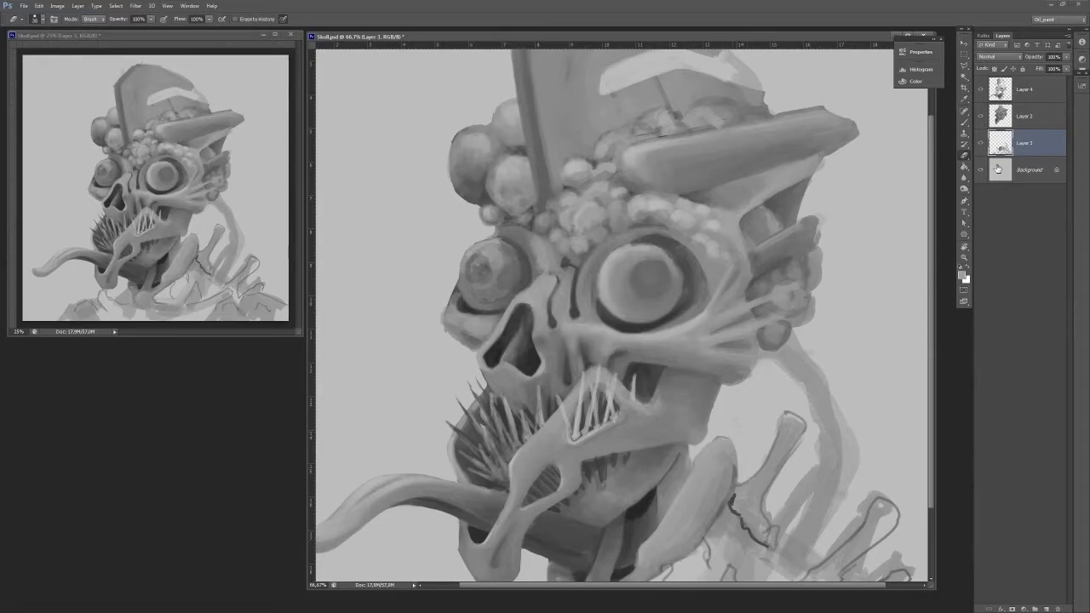
pyautogui.click(1021, 89)
pyautogui.press('b')
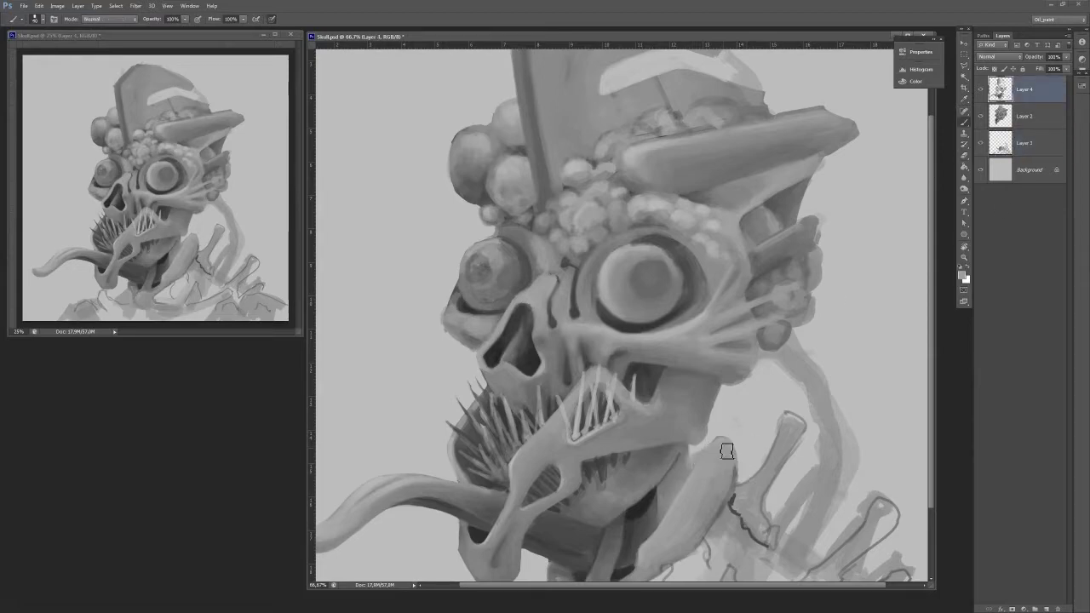
pyautogui.press('e')
pyautogui.click(1004, 147)
pyautogui.moveTo(730, 421); pyautogui.dragTo(731, 444)
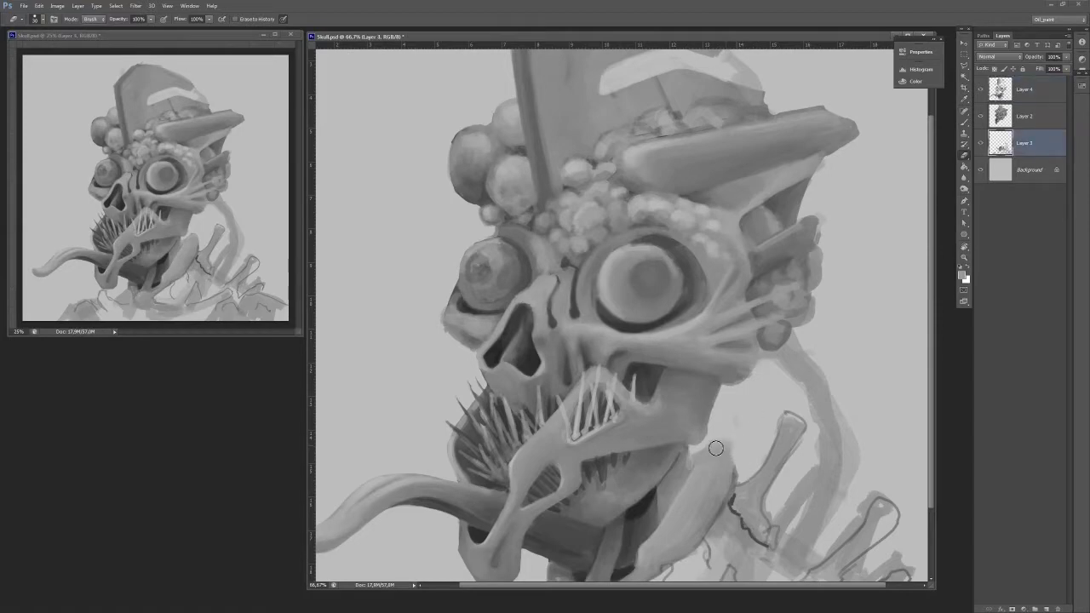
pyautogui.hotkey('alt', ']')
pyautogui.hotkey('alt', ']')
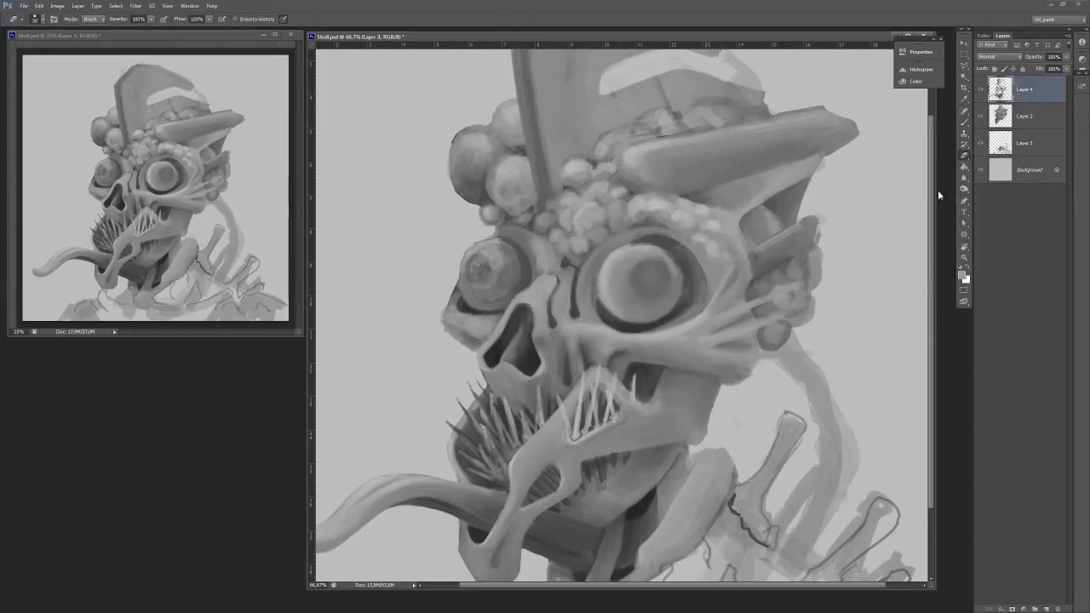
pyautogui.click(1008, 143)
pyautogui.click(1003, 86)
pyautogui.moveTo(730, 453); pyautogui.dragTo(735, 368)
pyautogui.click(1009, 117)
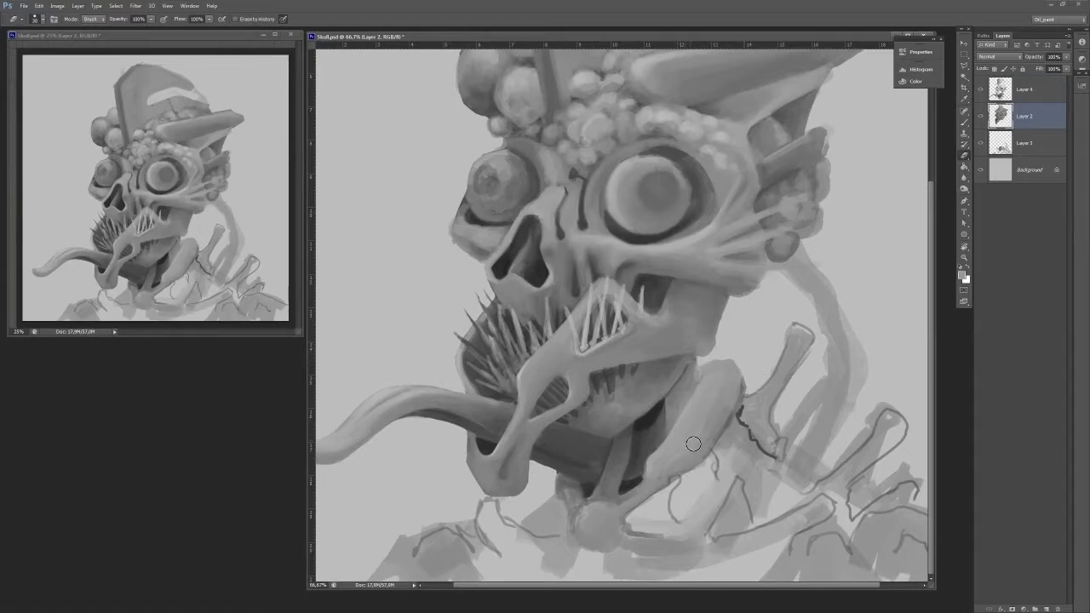
# On Layer 4, darken the shadow between the neck tendon and the long neck bone with a smaller brush.
pyautogui.press('b')
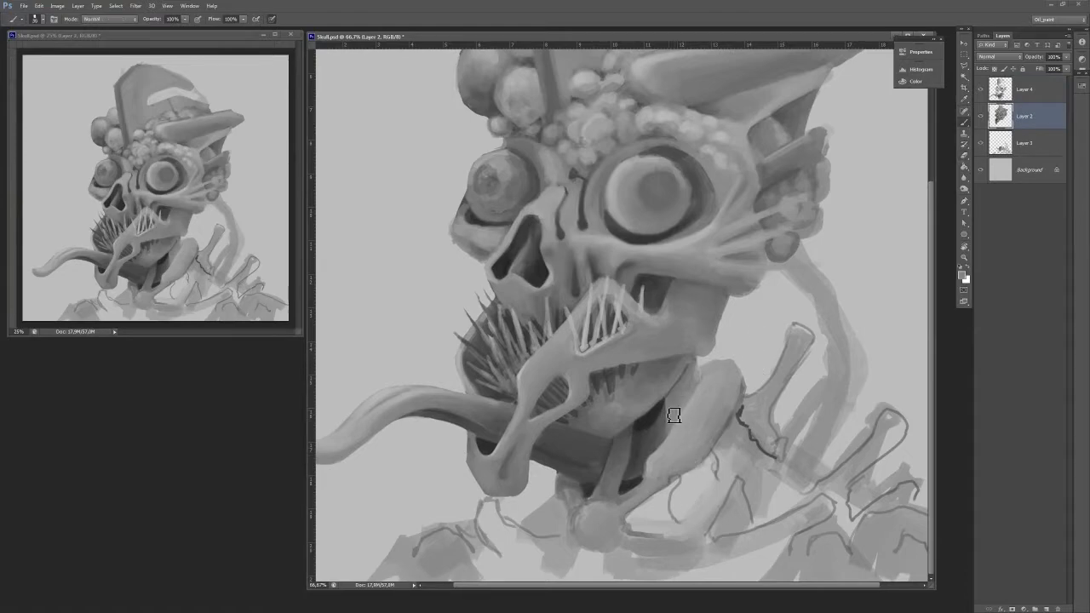
pyautogui.hotkey('alt', ']')
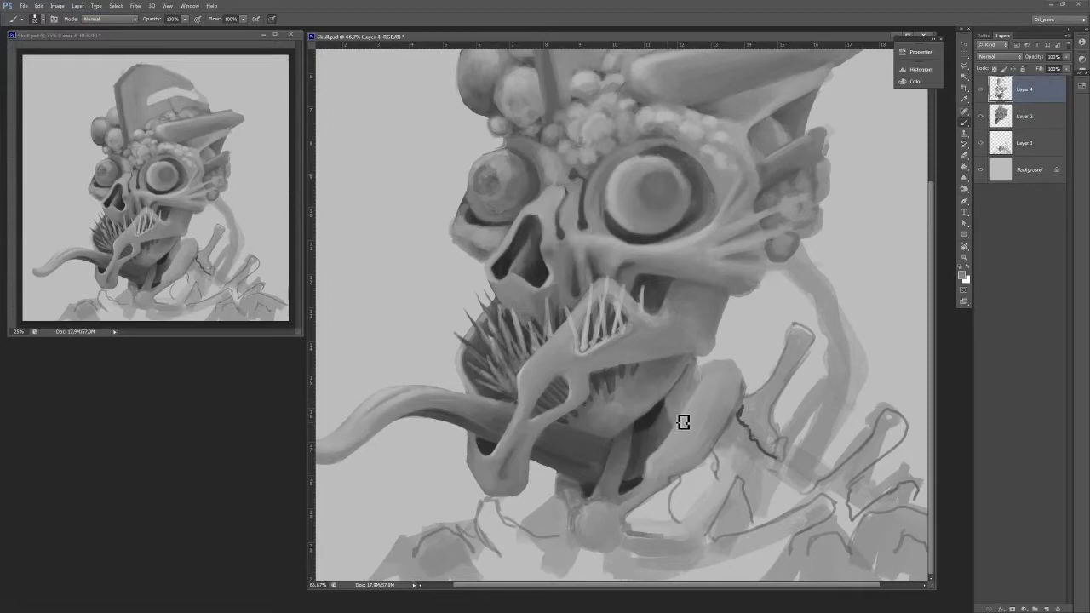
pyautogui.press('[')
pyautogui.keyDown('alt'); pyautogui.click(658, 412); pyautogui.keyUp('alt')
pyautogui.moveTo(654, 438); pyautogui.dragTo(670, 411)
# Repaint the neck's base and the collar form below the chin in sampled greys, covering the sketch lines.
pyautogui.keyDown('alt'); pyautogui.click(595, 529); pyautogui.keyUp('alt')
pyautogui.press(']')
pyautogui.press(']')
pyautogui.moveTo(574, 513); pyautogui.dragTo(588, 547)
pyautogui.keyDown('alt'); pyautogui.click(592, 522); pyautogui.keyUp('alt')
pyautogui.moveTo(560, 497)
pyautogui.mouseDown()
pyautogui.moveTo(568, 521)
pyautogui.moveTo(577, 506)
pyautogui.moveTo(551, 478)
pyautogui.moveTo(548, 497)
pyautogui.moveTo(567, 523)
pyautogui.moveTo(549, 536)
pyautogui.moveTo(602, 516)
pyautogui.mouseUp()
pyautogui.moveTo(497, 505)
pyautogui.mouseDown()
pyautogui.moveTo(494, 535)
pyautogui.moveTo(494, 515)
pyautogui.moveTo(514, 543)
pyautogui.moveTo(517, 501)
pyautogui.moveTo(534, 533)
pyautogui.moveTo(568, 543)
pyautogui.moveTo(497, 547)
pyautogui.moveTo(542, 565)
pyautogui.mouseUp()
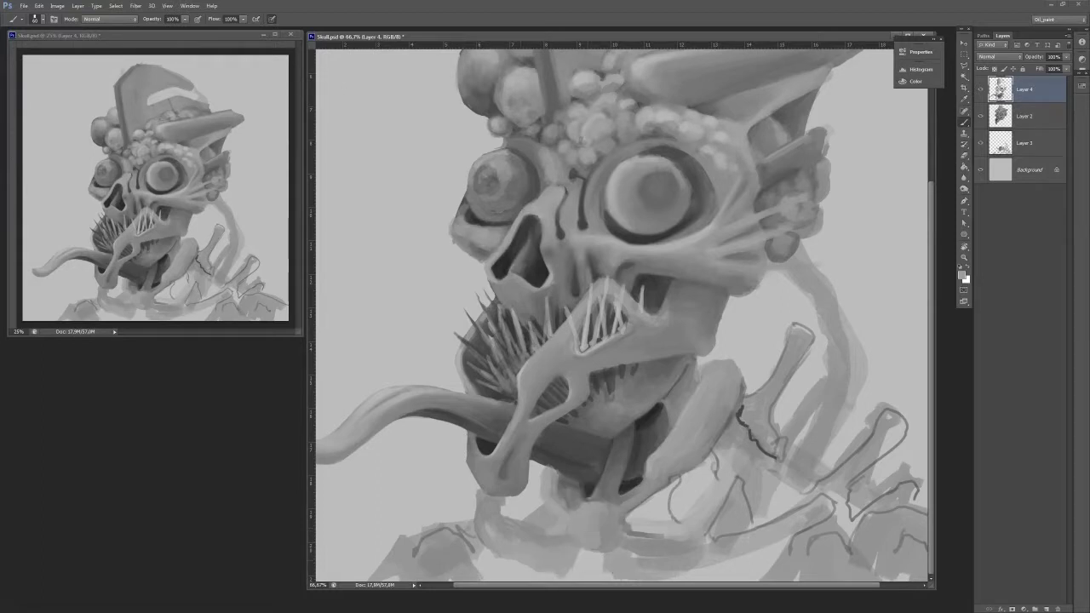
# Block in dark grey shadows in the gaps around the neck base and collar form, including below the collar.
pyautogui.moveTo(630, 523)
pyautogui.mouseDown()
pyautogui.moveTo(668, 523)
pyautogui.moveTo(664, 497)
pyautogui.moveTo(682, 521)
pyautogui.moveTo(659, 540)
pyautogui.mouseUp()
pyautogui.moveTo(559, 518); pyautogui.dragTo(550, 516)
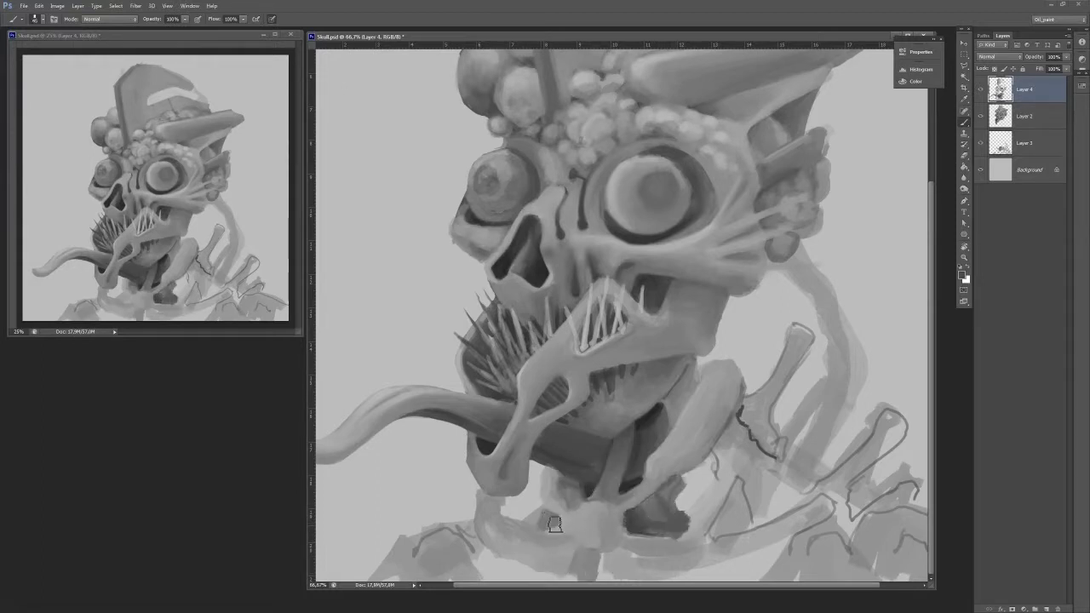
pyautogui.moveTo(531, 569); pyautogui.dragTo(485, 566)
pyautogui.moveTo(605, 568)
pyautogui.mouseDown()
pyautogui.moveTo(725, 585)
pyautogui.moveTo(709, 567)
pyautogui.moveTo(760, 577)
pyautogui.mouseUp()
pyautogui.moveTo(719, 537)
pyautogui.mouseDown()
pyautogui.moveTo(744, 498)
pyautogui.moveTo(753, 517)
pyautogui.moveTo(750, 481)
pyautogui.moveTo(763, 492)
pyautogui.moveTo(745, 528)
pyautogui.moveTo(776, 479)
pyautogui.moveTo(794, 506)
pyautogui.moveTo(794, 481)
pyautogui.mouseUp()
pyautogui.moveTo(715, 472)
pyautogui.mouseDown()
pyautogui.moveTo(692, 511)
pyautogui.moveTo(694, 473)
pyautogui.moveTo(694, 503)
pyautogui.moveTo(669, 496)
pyautogui.moveTo(683, 522)
pyautogui.moveTo(686, 499)
pyautogui.moveTo(641, 510)
pyautogui.moveTo(714, 470)
pyautogui.moveTo(706, 493)
pyautogui.moveTo(710, 475)
pyautogui.moveTo(678, 490)
pyautogui.moveTo(655, 528)
pyautogui.moveTo(690, 512)
pyautogui.mouseUp()
pyautogui.keyDown('alt'); pyautogui.click(638, 513); pyautogui.keyUp('alt')
pyautogui.keyDown('alt'); pyautogui.click(646, 516); pyautogui.keyUp('alt')
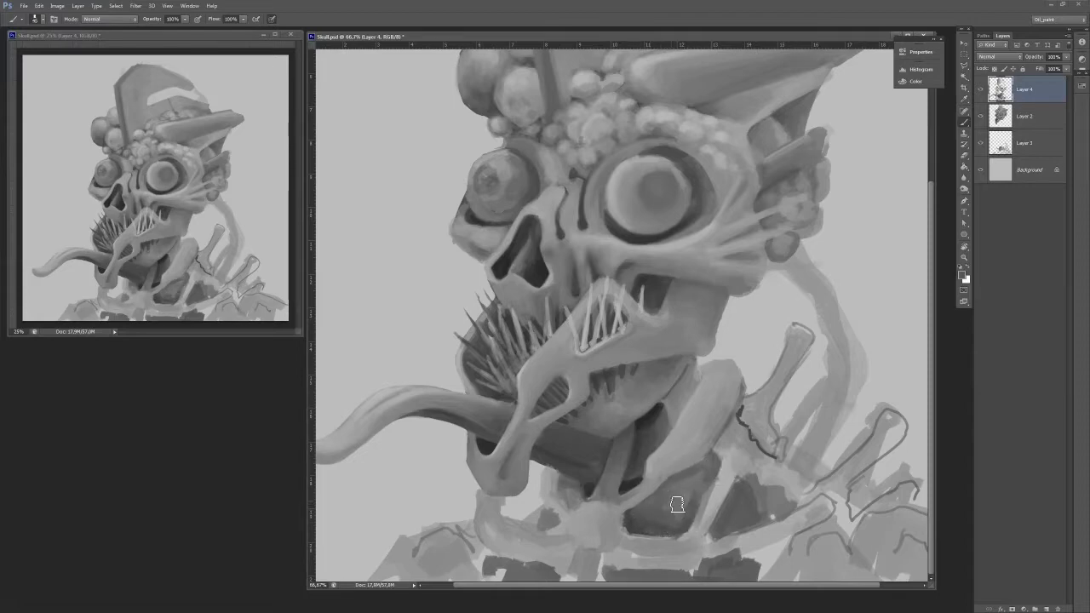
# With a smaller brush, repaint the light edge around the dark gap beside the throat and lighten the collar form there.
pyautogui.keyDown('alt'); pyautogui.click(542, 514); pyautogui.keyUp('alt')
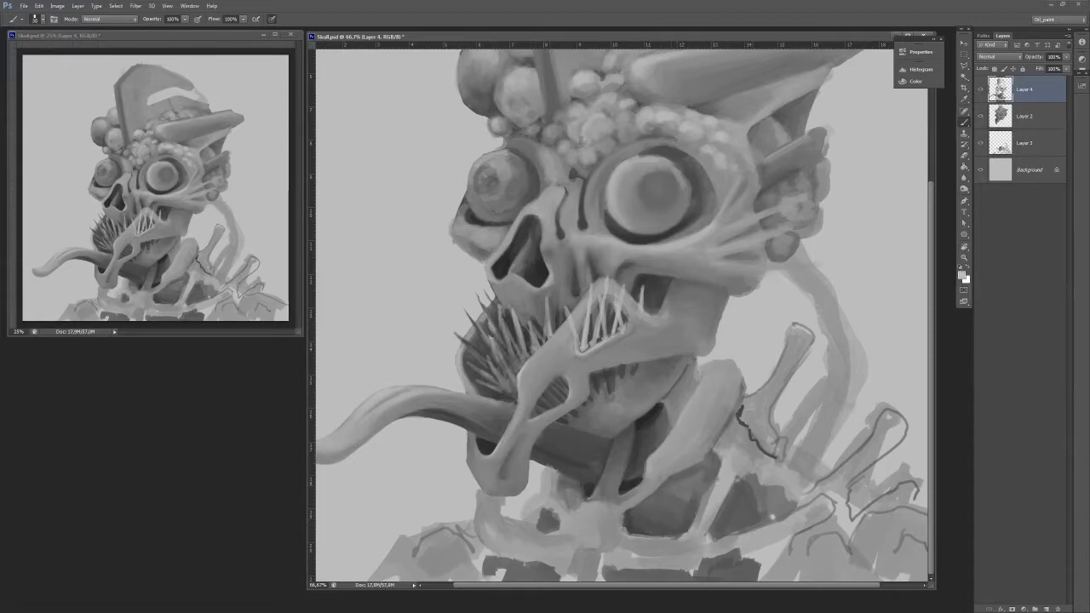
pyautogui.press('[')
pyautogui.moveTo(549, 502); pyautogui.dragTo(551, 496)
pyautogui.moveTo(500, 533); pyautogui.dragTo(537, 548)
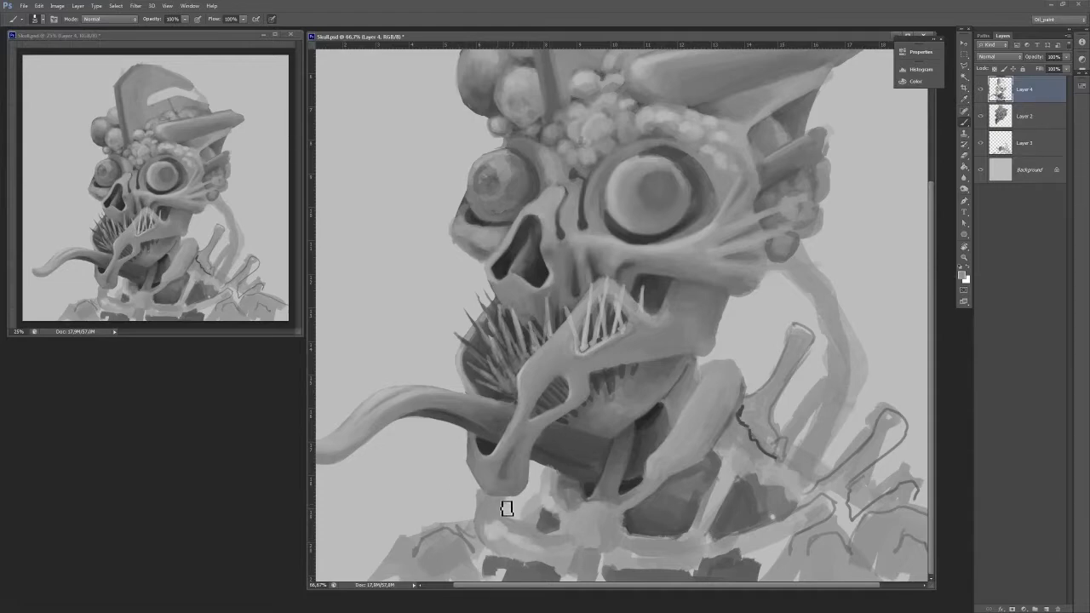
# Refine the rounded end of the collar form directly below the chin with sampled greys.
pyautogui.press('e')
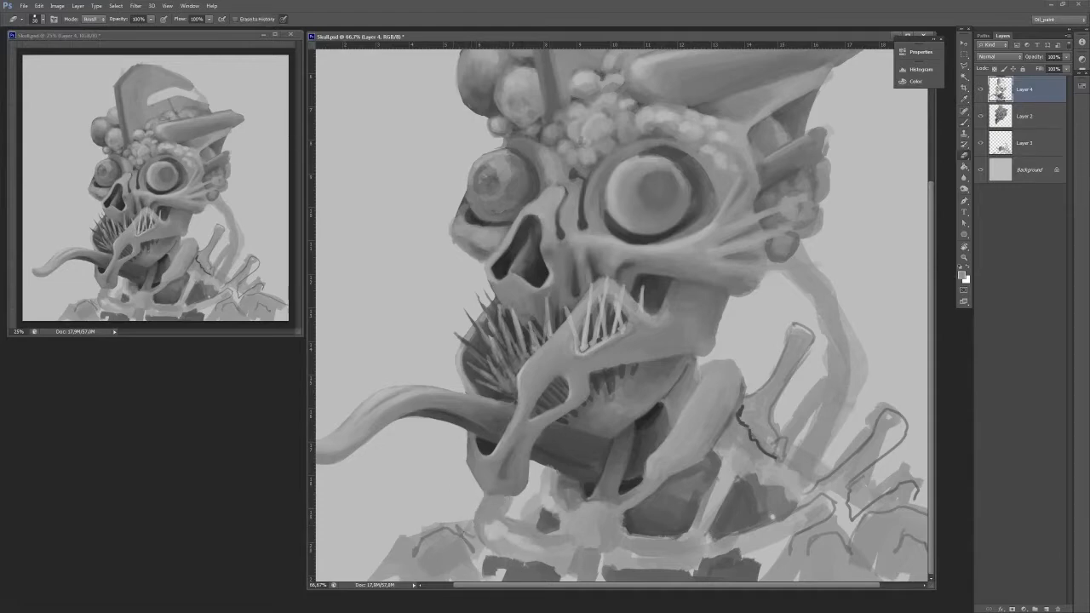
pyautogui.press('b')
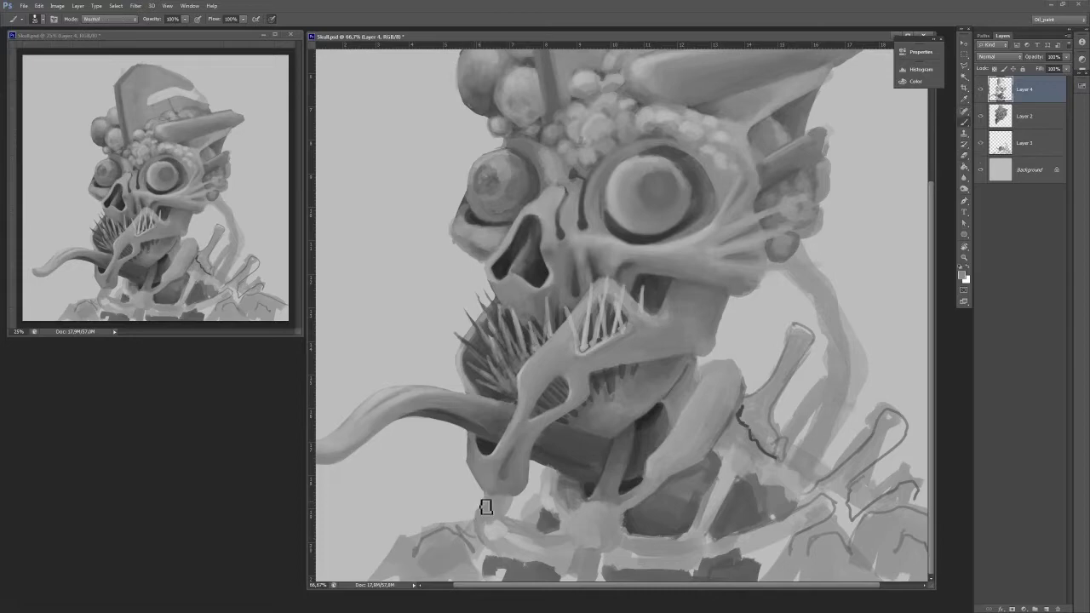
pyautogui.keyDown('alt'); pyautogui.click(491, 506); pyautogui.keyUp('alt')
pyautogui.moveTo(491, 518)
pyautogui.mouseDown()
pyautogui.moveTo(507, 503)
pyautogui.moveTo(493, 497)
pyautogui.mouseUp()
pyautogui.keyDown('alt'); pyautogui.click(491, 514); pyautogui.keyUp('alt')
pyautogui.keyDown('alt'); pyautogui.click(497, 489); pyautogui.keyUp('alt')
pyautogui.press('[')
pyautogui.press('[')
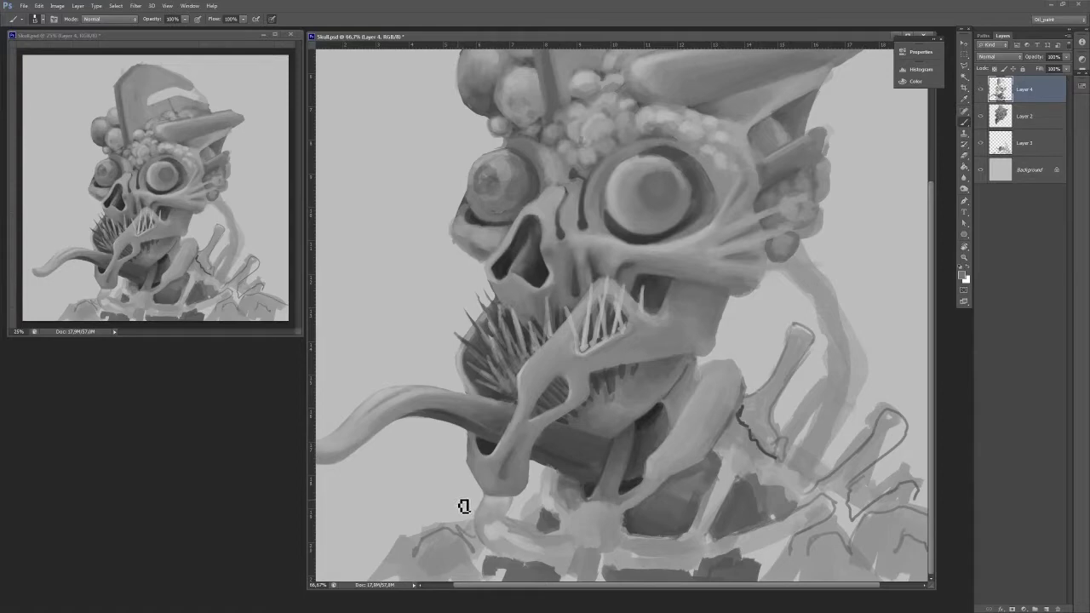
# Darken the tongue's underside and extend the throat tendon up over the tongue's base, blending it into the lower jaw.
pyautogui.keyDown('alt'); pyautogui.click(562, 470); pyautogui.keyUp('alt')
pyautogui.moveTo(571, 477); pyautogui.dragTo(536, 466)
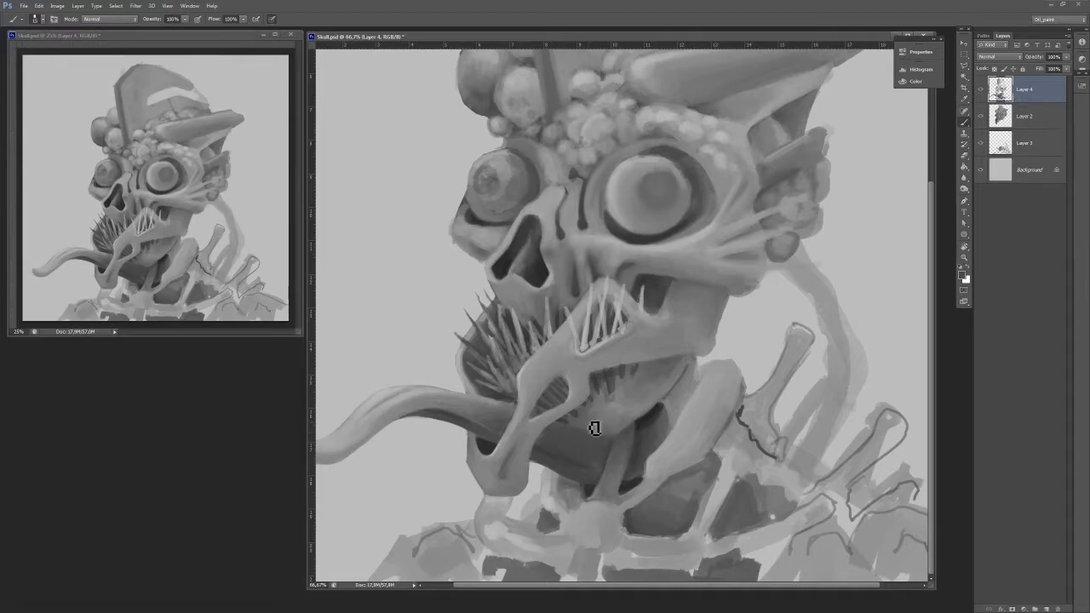
pyautogui.keyDown('alt'); pyautogui.click(578, 418); pyautogui.keyUp('alt')
pyautogui.press(']')
pyautogui.moveTo(594, 431); pyautogui.dragTo(606, 448)
pyautogui.keyDown('alt'); pyautogui.click(600, 435); pyautogui.keyUp('alt')
pyautogui.keyDown('alt'); pyautogui.click(600, 452); pyautogui.keyUp('alt')
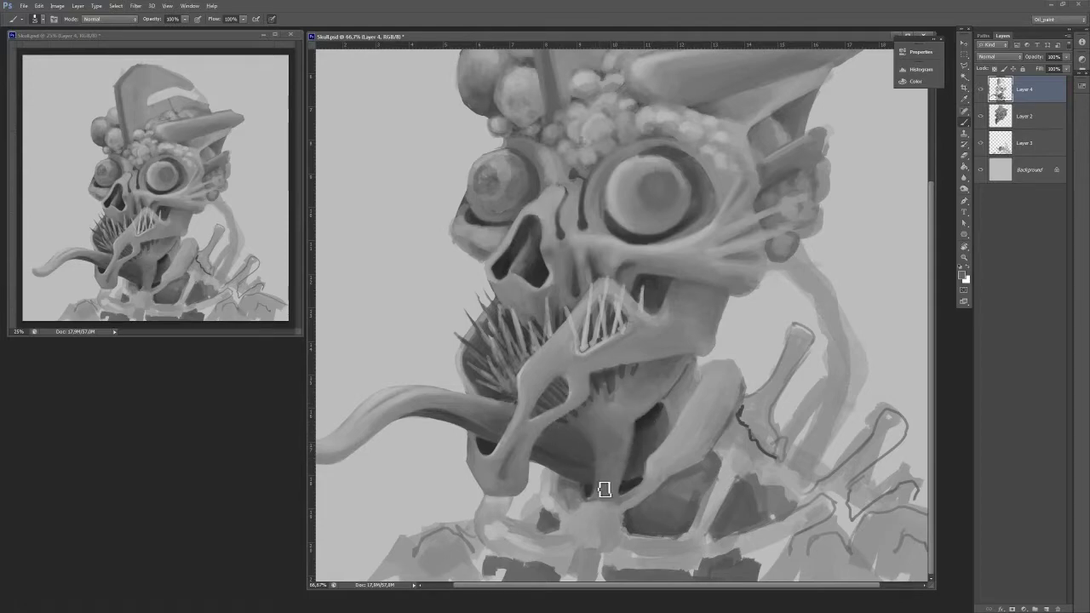
pyautogui.moveTo(604, 490)
pyautogui.mouseDown()
pyautogui.moveTo(581, 486)
pyautogui.moveTo(597, 507)
pyautogui.mouseUp()
pyautogui.press('[')
pyautogui.moveTo(577, 431)
pyautogui.mouseDown()
pyautogui.moveTo(596, 442)
pyautogui.moveTo(570, 428)
pyautogui.mouseUp()
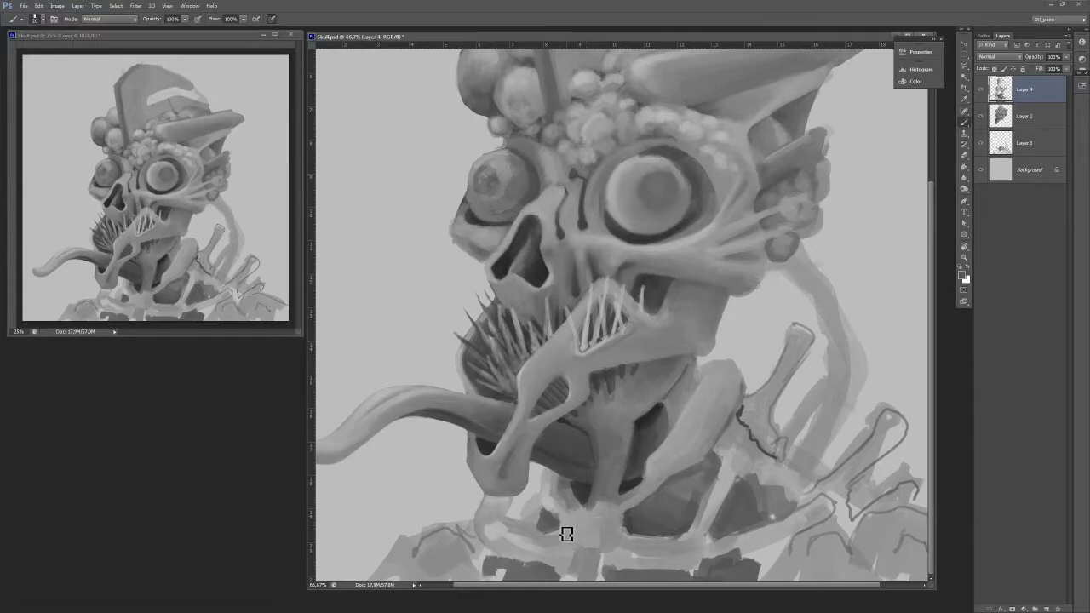
# Deepen the shadows on both sides of the throat tendon and blend its upper part with sampled greys.
pyautogui.moveTo(561, 497); pyautogui.dragTo(573, 534)
pyautogui.hotkey('ctrl', 'z')
pyautogui.keyDown('alt'); pyautogui.click(645, 414); pyautogui.keyUp('alt')
pyautogui.moveTo(649, 410)
pyautogui.mouseDown()
pyautogui.moveTo(639, 437)
pyautogui.moveTo(577, 503)
pyautogui.mouseUp()
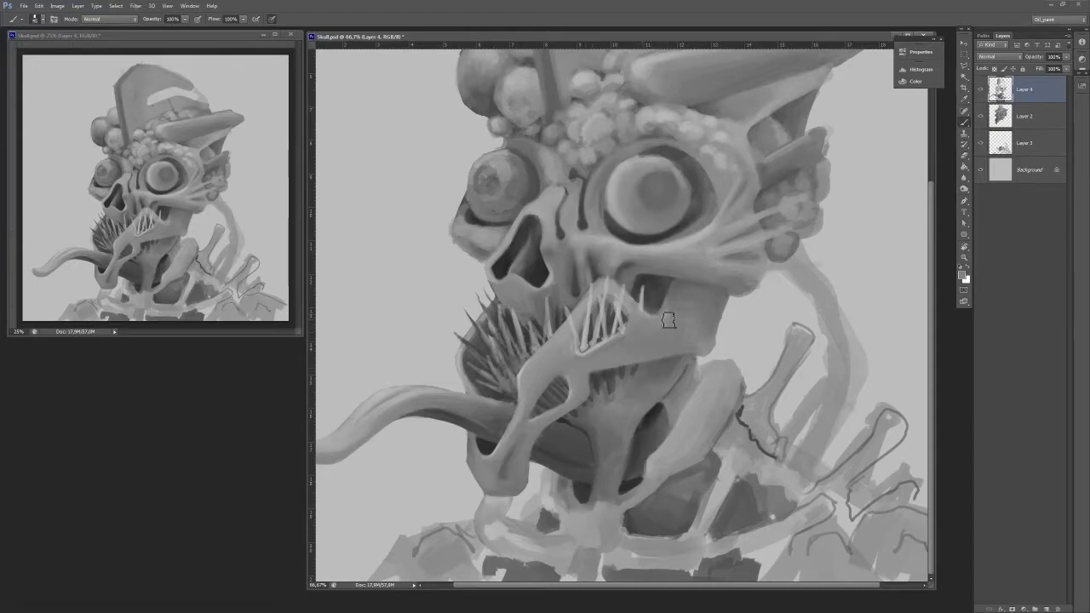
pyautogui.keyDown('alt'); pyautogui.click(617, 412); pyautogui.keyUp('alt')
pyautogui.moveTo(629, 549); pyautogui.dragTo(669, 555)
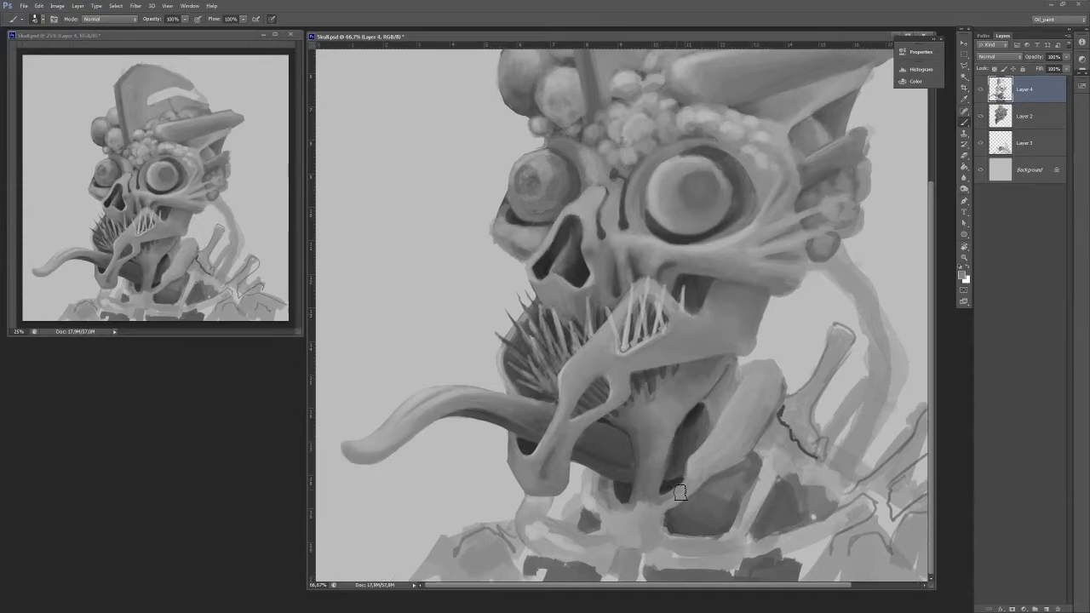
# Carve out the tapering throat tendon and a second thinner one beside it with dark grey shadows.
pyautogui.keyDown('alt'); pyautogui.click(625, 498); pyautogui.keyUp('alt')
pyautogui.moveTo(628, 511)
pyautogui.mouseDown()
pyautogui.moveTo(647, 558)
pyautogui.moveTo(675, 492)
pyautogui.moveTo(671, 523)
pyautogui.moveTo(639, 523)
pyautogui.moveTo(656, 512)
pyautogui.moveTo(612, 498)
pyautogui.moveTo(610, 531)
pyautogui.moveTo(603, 526)
pyautogui.moveTo(617, 544)
pyautogui.moveTo(630, 520)
pyautogui.moveTo(633, 561)
pyautogui.moveTo(622, 555)
pyautogui.moveTo(643, 570)
pyautogui.moveTo(630, 572)
pyautogui.moveTo(625, 543)
pyautogui.moveTo(636, 453)
pyautogui.mouseUp()
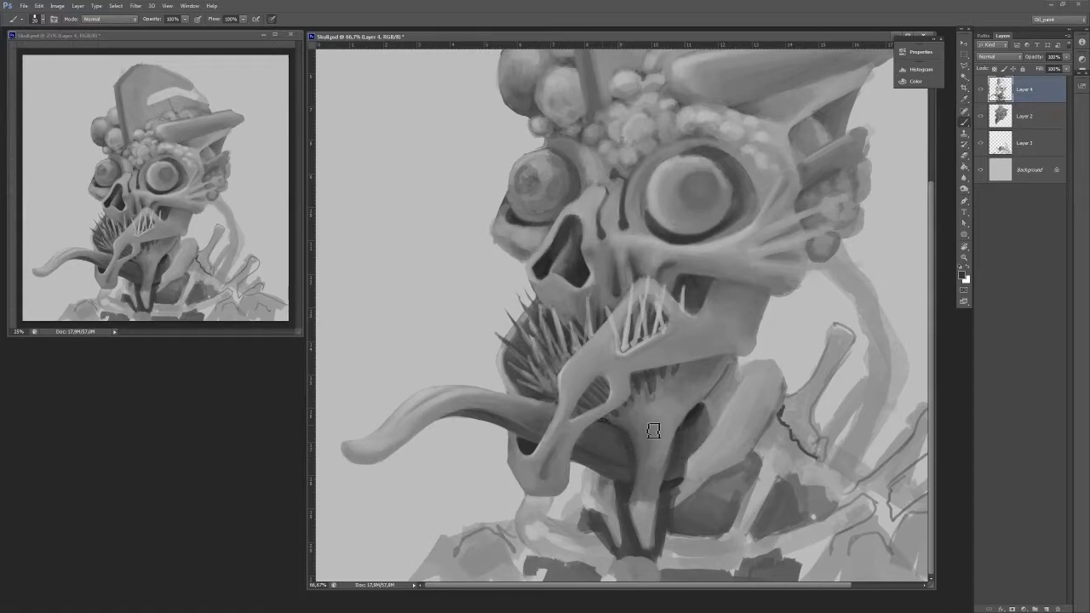
pyautogui.moveTo(608, 538)
pyautogui.mouseDown()
pyautogui.moveTo(602, 482)
pyautogui.moveTo(609, 531)
pyautogui.moveTo(613, 514)
pyautogui.mouseUp()
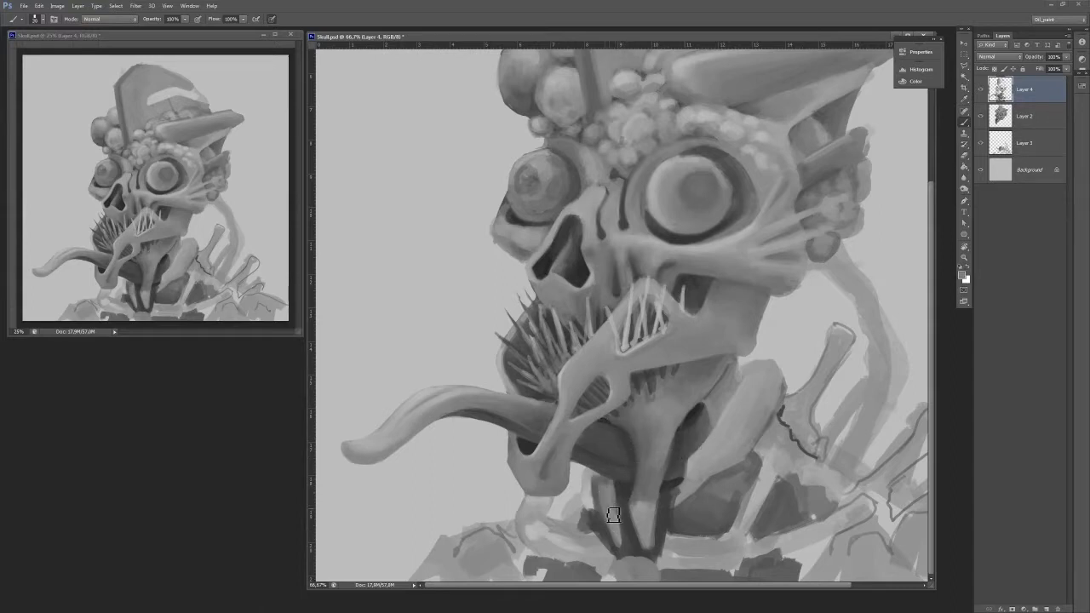
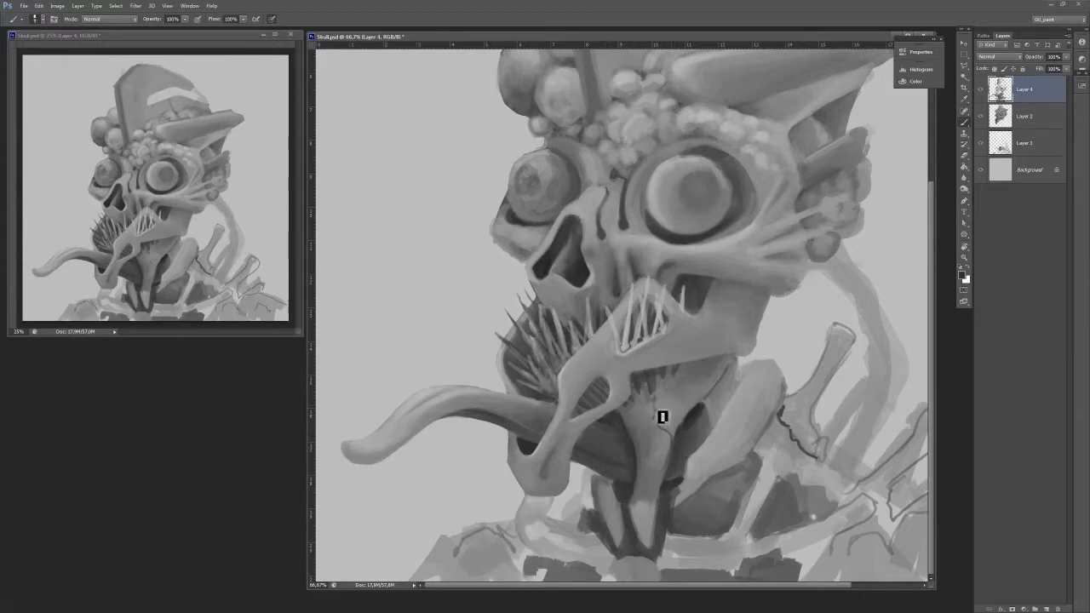
# Paint a dark hollow beneath the jaw beside the tendon and extend the long neck bone upward behind the jaw.
pyautogui.moveTo(656, 416)
pyautogui.mouseDown()
pyautogui.moveTo(695, 426)
pyautogui.moveTo(695, 407)
pyautogui.mouseUp()
pyautogui.keyDown('alt'); pyautogui.click(674, 417); pyautogui.keyUp('alt')
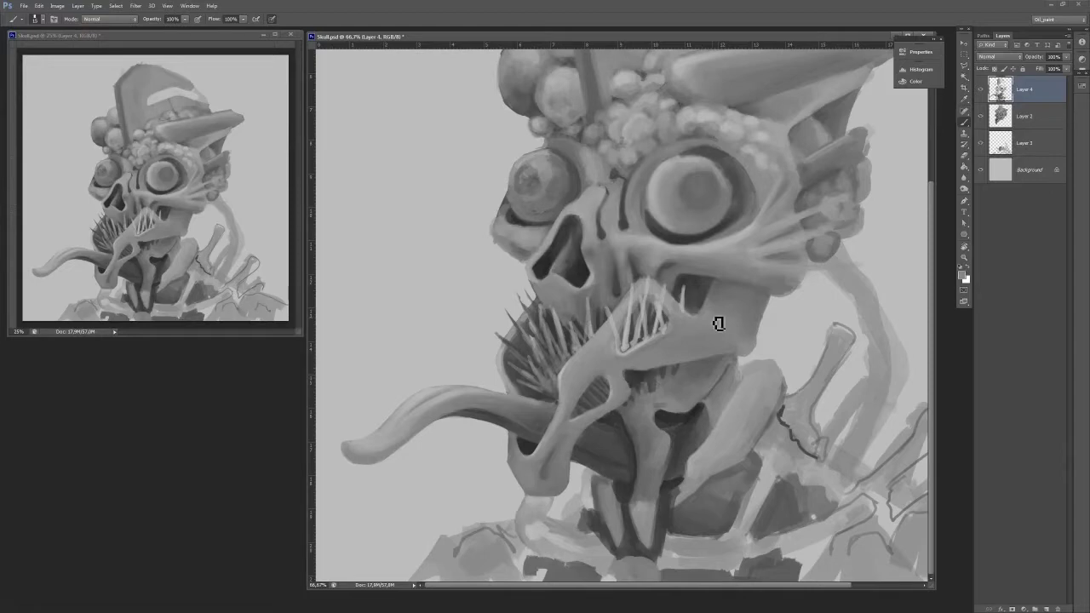
pyautogui.keyDown('alt'); pyautogui.click(705, 412); pyautogui.keyUp('alt')
pyautogui.moveTo(720, 412)
pyautogui.mouseDown()
pyautogui.moveTo(710, 401)
pyautogui.moveTo(730, 375)
pyautogui.moveTo(783, 380)
pyautogui.moveTo(762, 369)
pyautogui.mouseUp()
pyautogui.keyDown('alt'); pyautogui.click(728, 420); pyautogui.keyUp('alt')
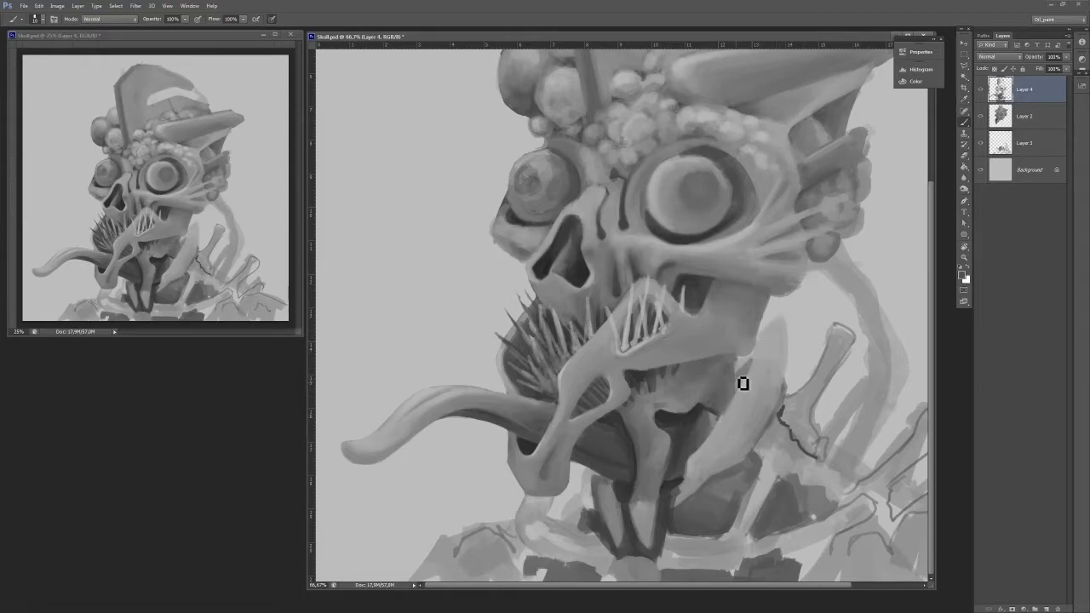
pyautogui.moveTo(743, 382); pyautogui.dragTo(755, 370)
pyautogui.moveTo(784, 333); pyautogui.dragTo(775, 333)
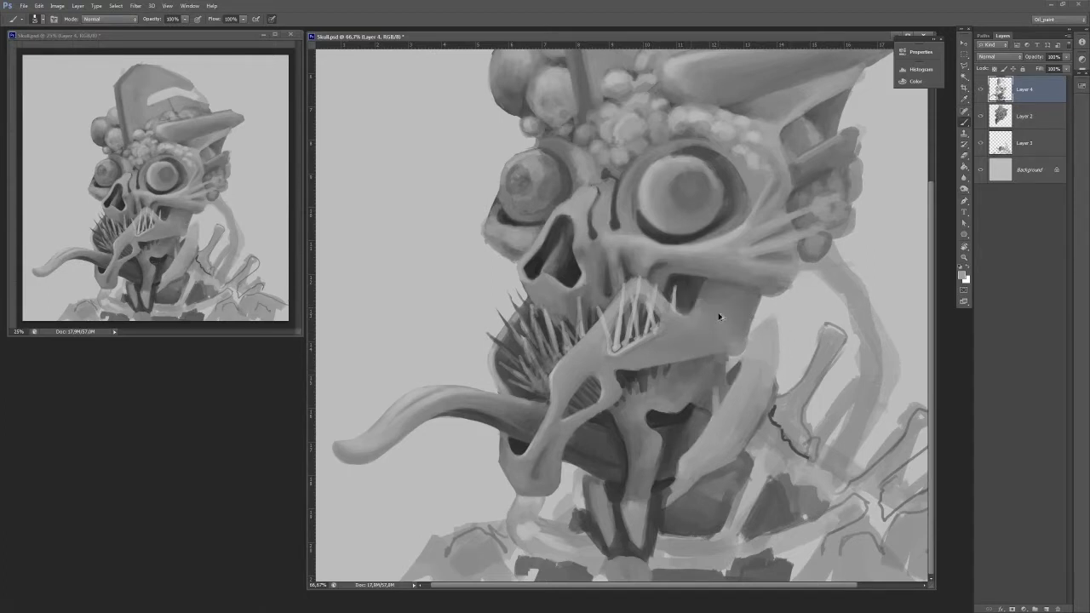
# Create a new layer and sketch a curved tube running from the rear of the jaw down to the collar.
pyautogui.hotkey('ctrl', 'shift', 'n')
pyautogui.press('Return')
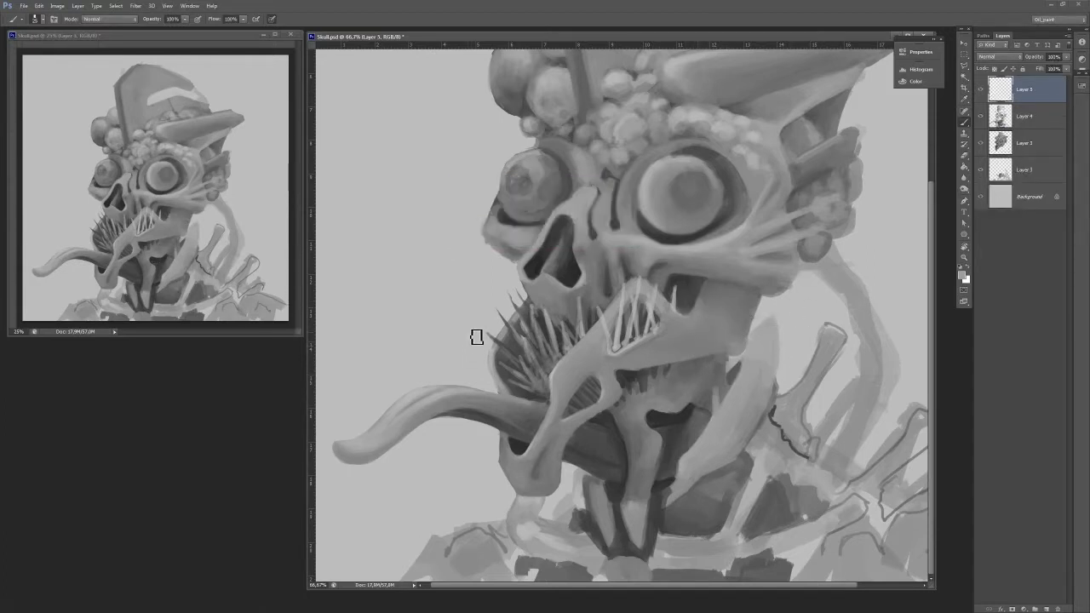
pyautogui.hotkey('ctrl', '-')
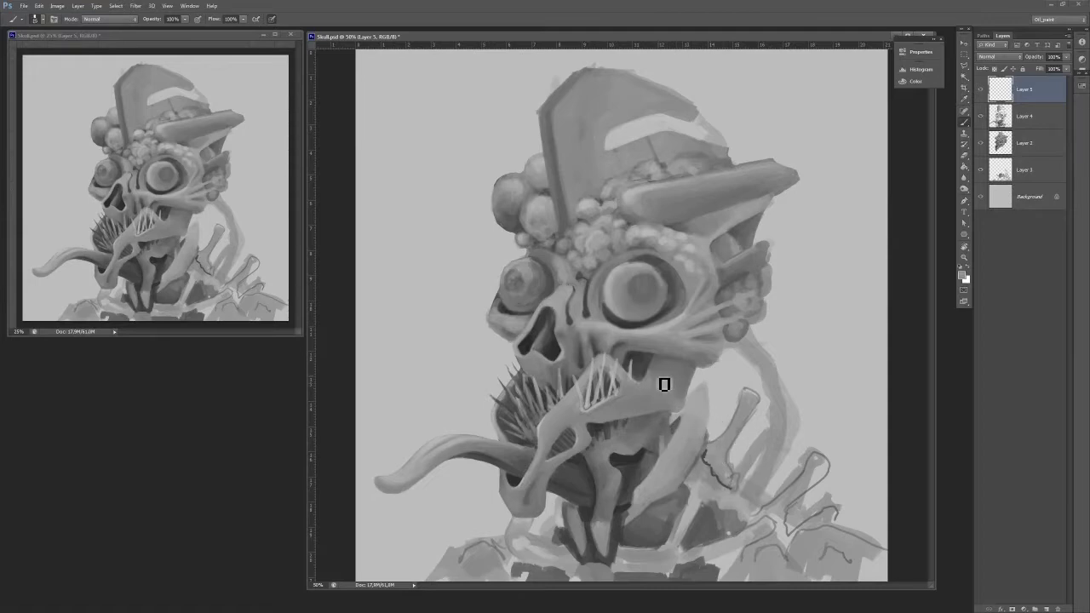
pyautogui.moveTo(660, 389)
pyautogui.mouseDown()
pyautogui.moveTo(728, 431)
pyautogui.moveTo(732, 445)
pyautogui.mouseUp()
pyautogui.hotkey('ctrl', 'z')
pyautogui.moveTo(673, 392)
pyautogui.mouseDown()
pyautogui.moveTo(717, 420)
pyautogui.moveTo(734, 460)
pyautogui.moveTo(691, 383)
pyautogui.moveTo(747, 438)
pyautogui.moveTo(699, 386)
pyautogui.moveTo(750, 463)
pyautogui.moveTo(738, 465)
pyautogui.moveTo(723, 527)
pyautogui.mouseUp()
pyautogui.hotkey('ctrl', 'z')
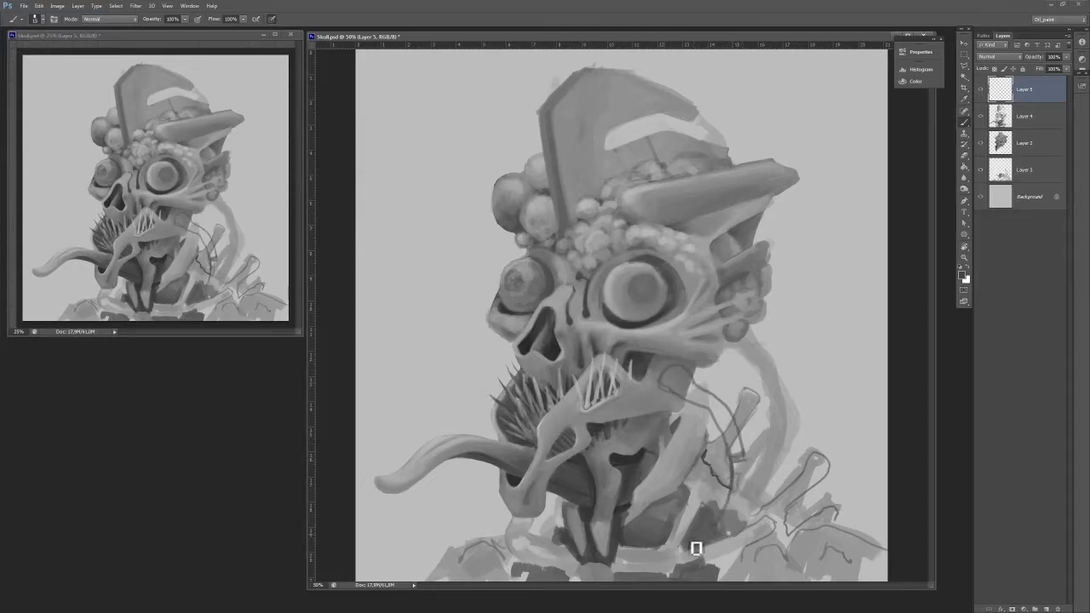
pyautogui.moveTo(745, 458)
pyautogui.mouseDown()
pyautogui.moveTo(758, 503)
pyautogui.moveTo(737, 539)
pyautogui.moveTo(744, 477)
pyautogui.moveTo(738, 527)
pyautogui.moveTo(771, 518)
pyautogui.moveTo(788, 479)
pyautogui.moveTo(791, 508)
pyautogui.moveTo(745, 558)
pyautogui.mouseUp()
pyautogui.hotkey('ctrl', 'z')
pyautogui.hotkey('ctrl', 'z')
pyautogui.hotkey('ctrl', 'z')
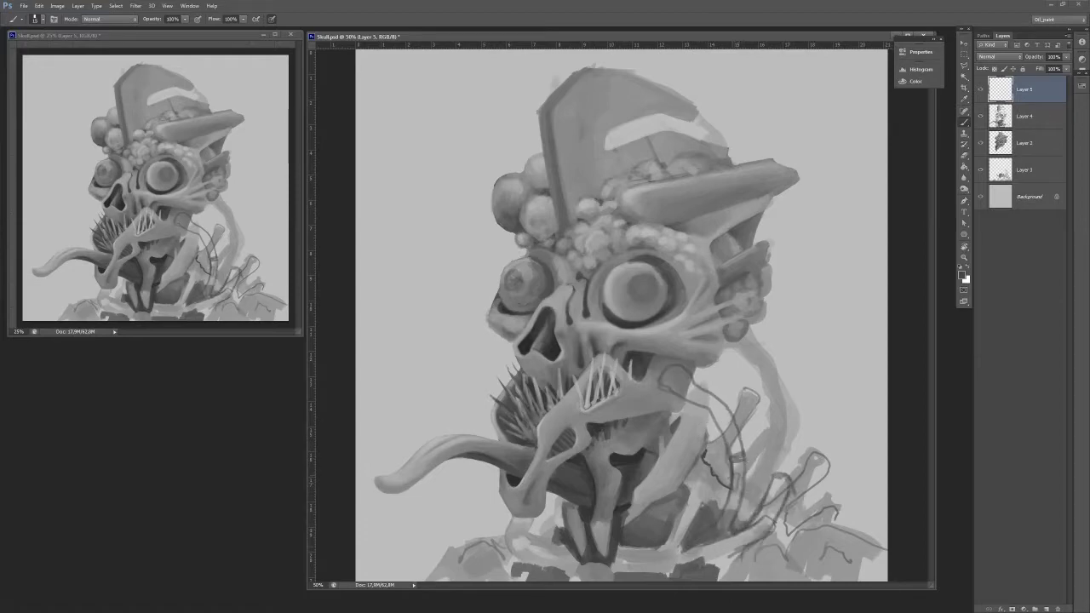
# Sketch a second curved tube arching from beside the mouth, behind the tongue, down to the collar.
pyautogui.moveTo(474, 463); pyautogui.dragTo(503, 535)
pyautogui.moveTo(515, 378)
pyautogui.mouseDown()
pyautogui.moveTo(483, 389)
pyautogui.moveTo(462, 439)
pyautogui.moveTo(482, 439)
pyautogui.moveTo(497, 411)
pyautogui.moveTo(479, 440)
pyautogui.mouseUp()
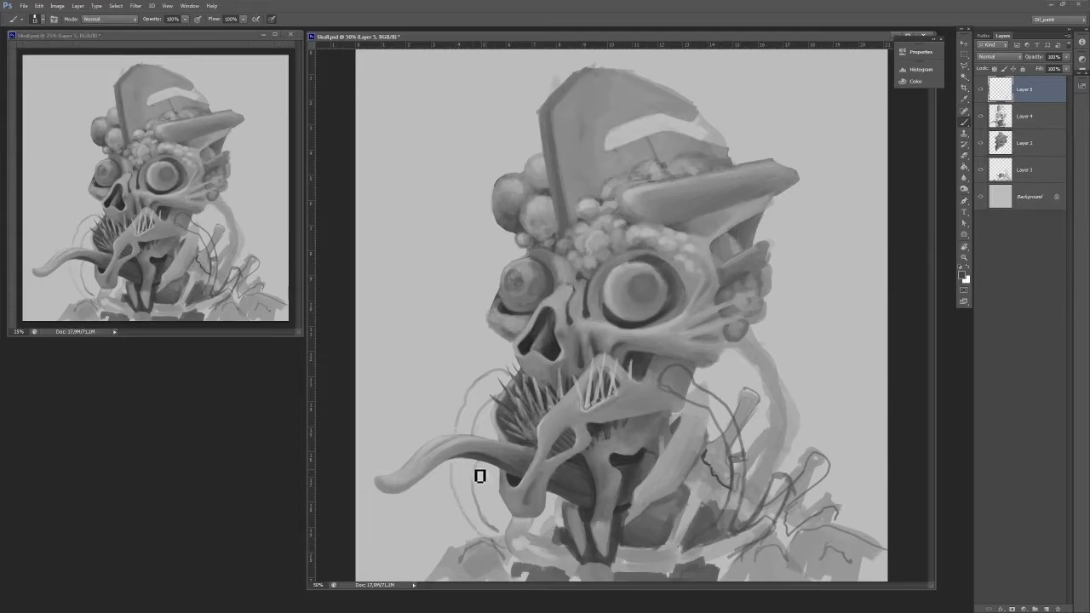
pyautogui.press('e')
pyautogui.press('b')
# Sketch bone shapes along the collar below the chin, from the tongue's side across to the neck base.
pyautogui.moveTo(514, 555)
pyautogui.mouseDown()
pyautogui.moveTo(461, 530)
pyautogui.moveTo(490, 545)
pyautogui.moveTo(450, 543)
pyautogui.moveTo(468, 554)
pyautogui.moveTo(459, 526)
pyautogui.moveTo(551, 577)
pyautogui.moveTo(450, 525)
pyautogui.moveTo(441, 542)
pyautogui.moveTo(450, 526)
pyautogui.moveTo(501, 556)
pyautogui.moveTo(476, 560)
pyautogui.moveTo(538, 573)
pyautogui.moveTo(535, 562)
pyautogui.moveTo(639, 549)
pyautogui.moveTo(657, 573)
pyautogui.moveTo(535, 551)
pyautogui.moveTo(542, 571)
pyautogui.moveTo(566, 558)
pyautogui.moveTo(606, 570)
pyautogui.moveTo(649, 557)
pyautogui.moveTo(524, 548)
pyautogui.mouseUp()
pyautogui.keyDown('alt'); pyautogui.click(521, 556); pyautogui.keyUp('alt')
pyautogui.keyDown('alt'); pyautogui.click(550, 559); pyautogui.keyUp('alt')
pyautogui.moveTo(675, 572); pyautogui.dragTo(676, 546)
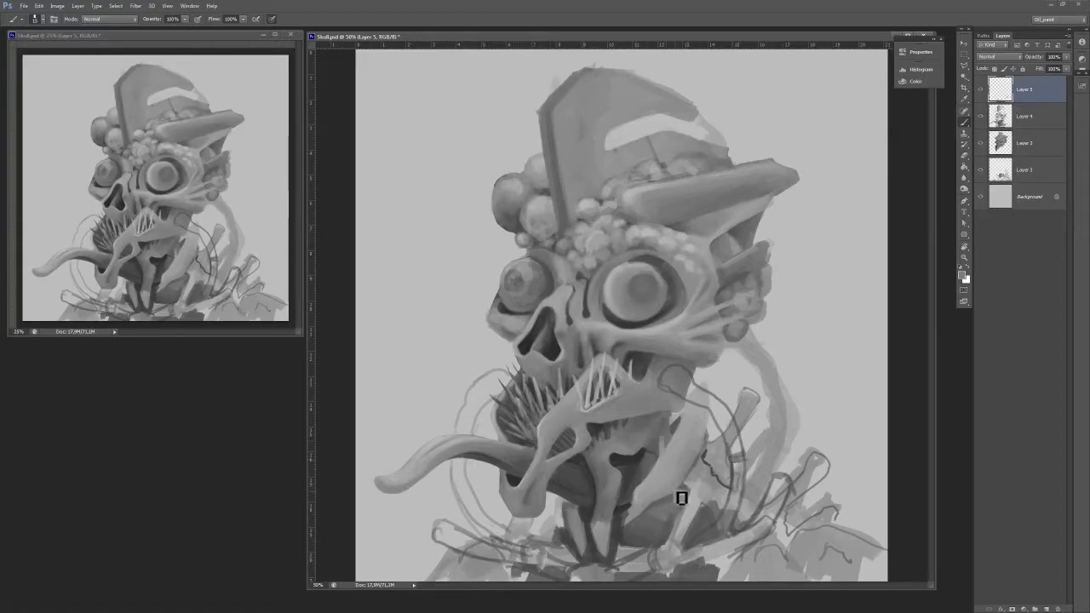
# Fill the curved jaw tube with light grey and reshape the long neck bone beside it using a larger brush.
pyautogui.moveTo(642, 512)
pyautogui.mouseDown()
pyautogui.moveTo(626, 555)
pyautogui.moveTo(634, 562)
pyautogui.moveTo(645, 514)
pyautogui.moveTo(655, 551)
pyautogui.moveTo(653, 528)
pyautogui.moveTo(672, 554)
pyautogui.moveTo(656, 529)
pyautogui.moveTo(661, 468)
pyautogui.moveTo(701, 503)
pyautogui.moveTo(692, 532)
pyautogui.moveTo(674, 532)
pyautogui.moveTo(683, 548)
pyautogui.moveTo(668, 527)
pyautogui.moveTo(674, 535)
pyautogui.moveTo(690, 522)
pyautogui.moveTo(684, 532)
pyautogui.moveTo(632, 501)
pyautogui.moveTo(629, 514)
pyautogui.moveTo(659, 523)
pyautogui.moveTo(669, 543)
pyautogui.moveTo(676, 523)
pyautogui.moveTo(666, 513)
pyautogui.moveTo(678, 501)
pyautogui.moveTo(678, 516)
pyautogui.moveTo(692, 487)
pyautogui.moveTo(628, 554)
pyautogui.moveTo(700, 539)
pyautogui.moveTo(709, 497)
pyautogui.moveTo(747, 470)
pyautogui.moveTo(721, 421)
pyautogui.moveTo(680, 400)
pyautogui.moveTo(673, 383)
pyautogui.moveTo(744, 462)
pyautogui.mouseUp()
pyautogui.keyDown('alt'); pyautogui.click(628, 541); pyautogui.keyUp('alt')
pyautogui.press(']')
pyautogui.press(']')
pyautogui.keyDown('alt'); pyautogui.click(698, 484); pyautogui.keyUp('alt')
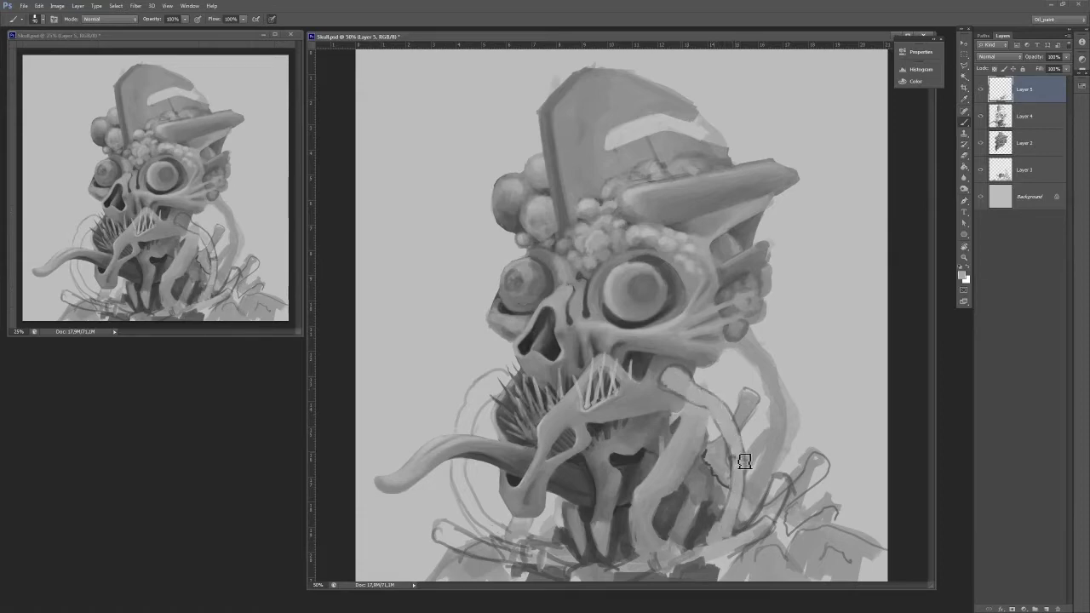
pyautogui.keyDown('alt'); pyautogui.click(698, 462); pyautogui.keyUp('alt')
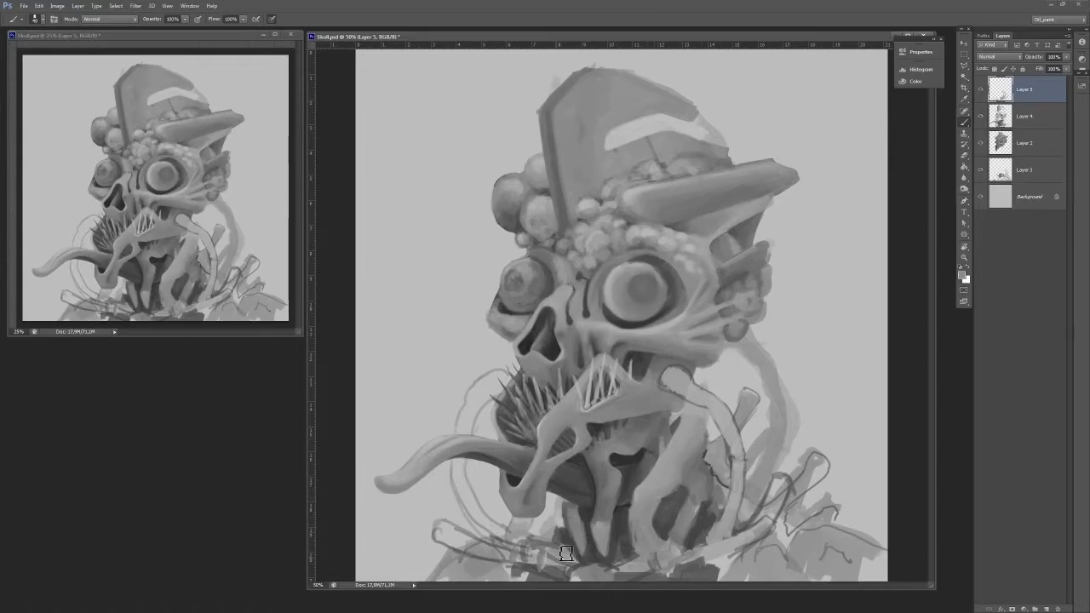
# Repaint the throat tendons' lower ends and the dark gaps between them where they meet the collar.
pyautogui.moveTo(554, 506)
pyautogui.mouseDown()
pyautogui.moveTo(553, 533)
pyautogui.moveTo(559, 501)
pyautogui.moveTo(581, 568)
pyautogui.moveTo(623, 542)
pyautogui.moveTo(628, 521)
pyautogui.moveTo(598, 573)
pyautogui.mouseUp()
pyautogui.keyDown('alt'); pyautogui.click(593, 535); pyautogui.keyUp('alt')
pyautogui.press('[')
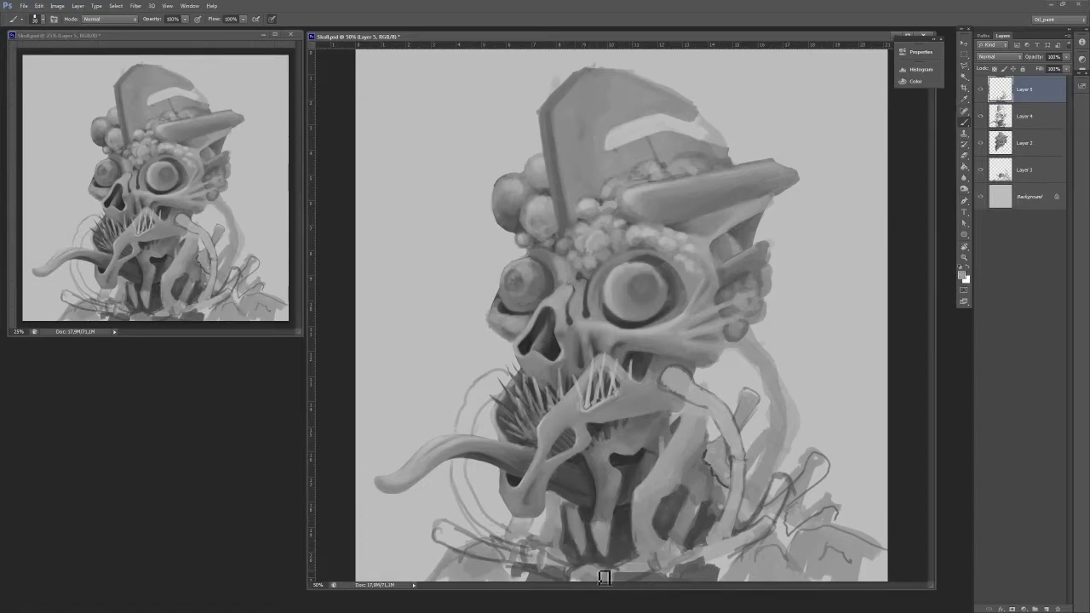
pyautogui.keyDown('alt'); pyautogui.click(654, 520); pyautogui.keyUp('alt')
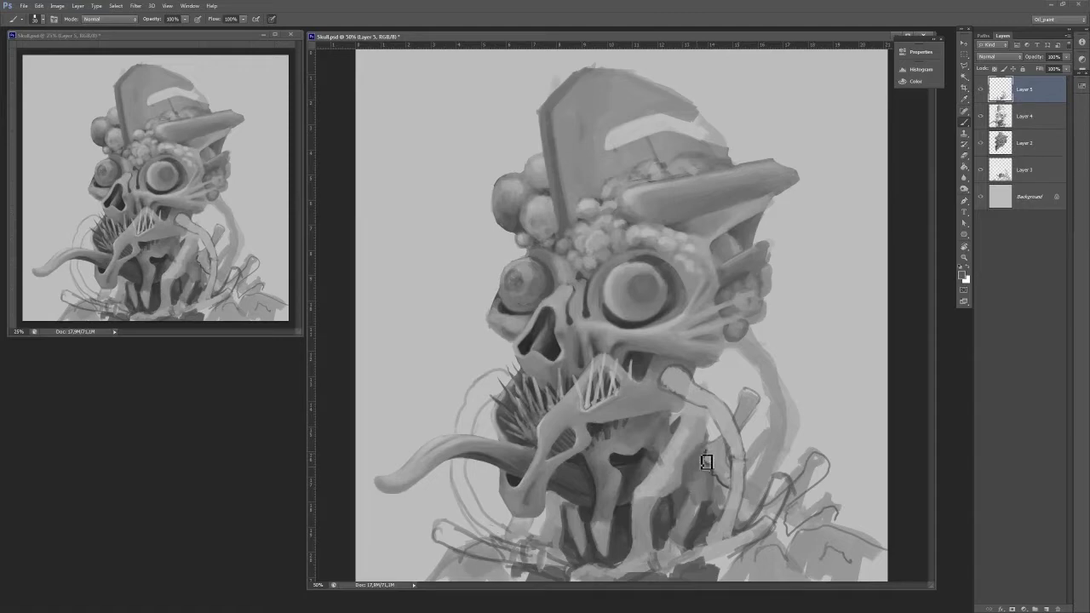
# Shade the curved tube's upper end, darken the gaps between the neck bones and paint the collar bone toward the shoulder.
pyautogui.moveTo(668, 384); pyautogui.dragTo(710, 405)
pyautogui.keyDown('alt'); pyautogui.click(703, 536); pyautogui.keyUp('alt')
pyautogui.moveTo(698, 543)
pyautogui.mouseDown()
pyautogui.moveTo(723, 493)
pyautogui.moveTo(716, 506)
pyautogui.mouseUp()
pyautogui.keyDown('alt'); pyautogui.click(676, 517); pyautogui.keyUp('alt')
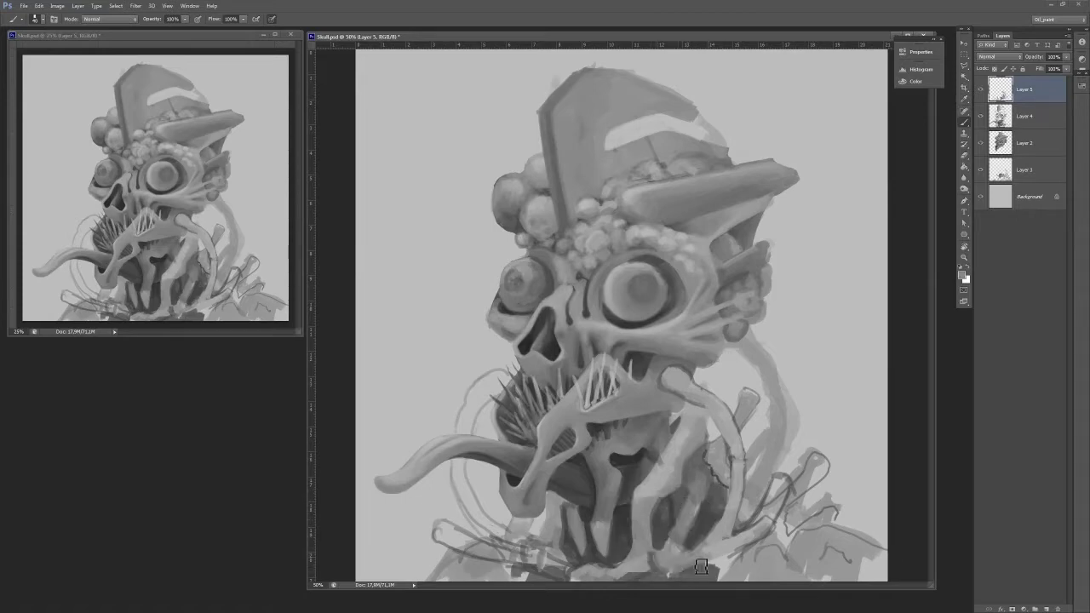
pyautogui.moveTo(732, 563)
pyautogui.mouseDown()
pyautogui.moveTo(737, 580)
pyautogui.moveTo(749, 568)
pyautogui.mouseUp()
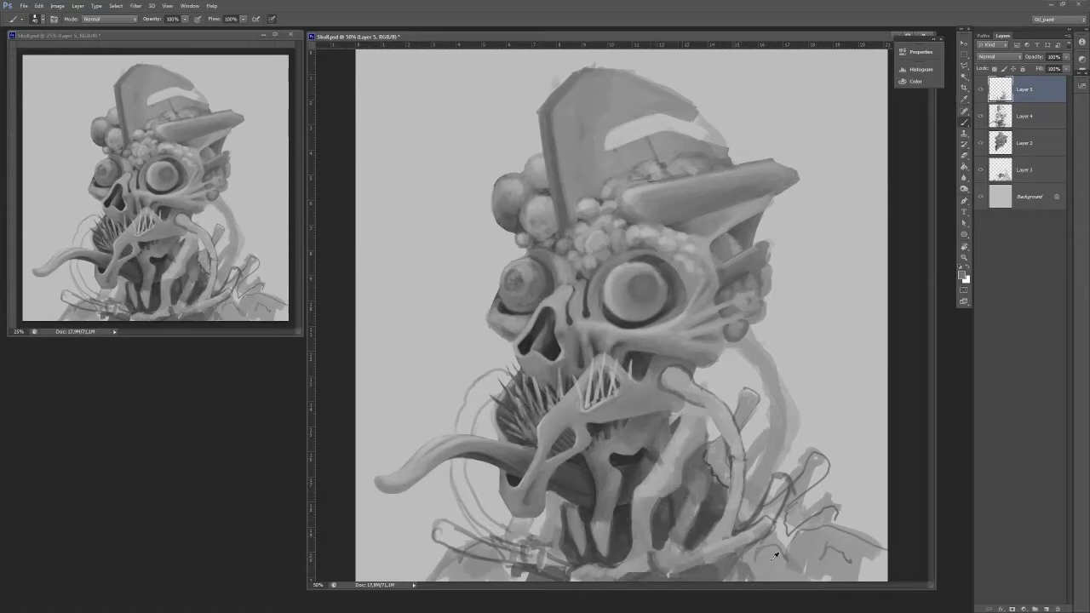
pyautogui.keyDown('alt'); pyautogui.click(780, 536); pyautogui.keyUp('alt')
pyautogui.keyDown('alt'); pyautogui.click(748, 456); pyautogui.keyUp('alt')
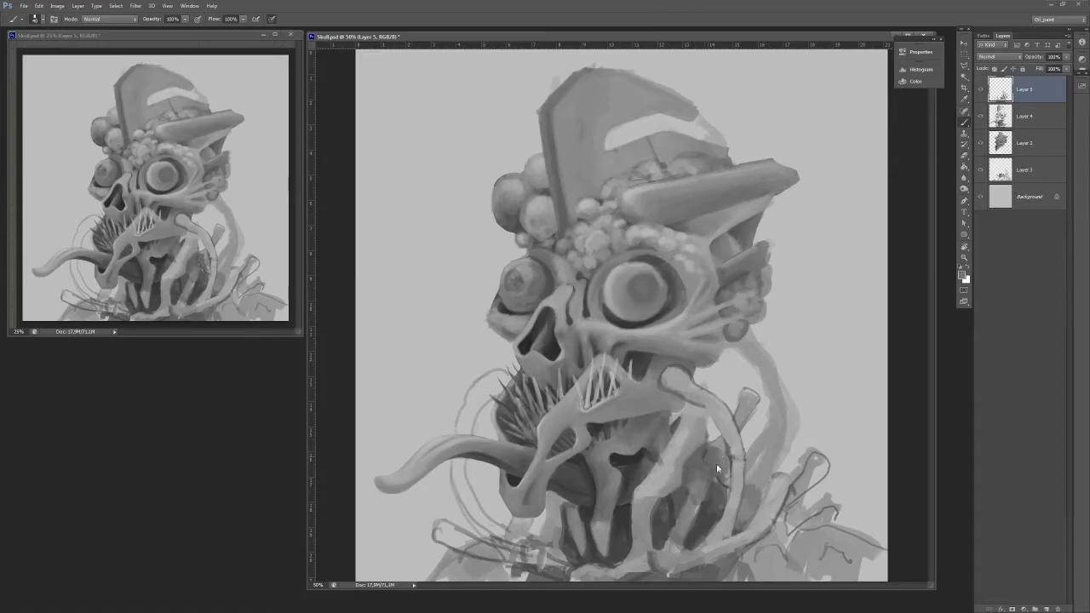
# Paint out the rear tube behind the head with the background grey and trim the edges of the upright bones.
pyautogui.press('e')
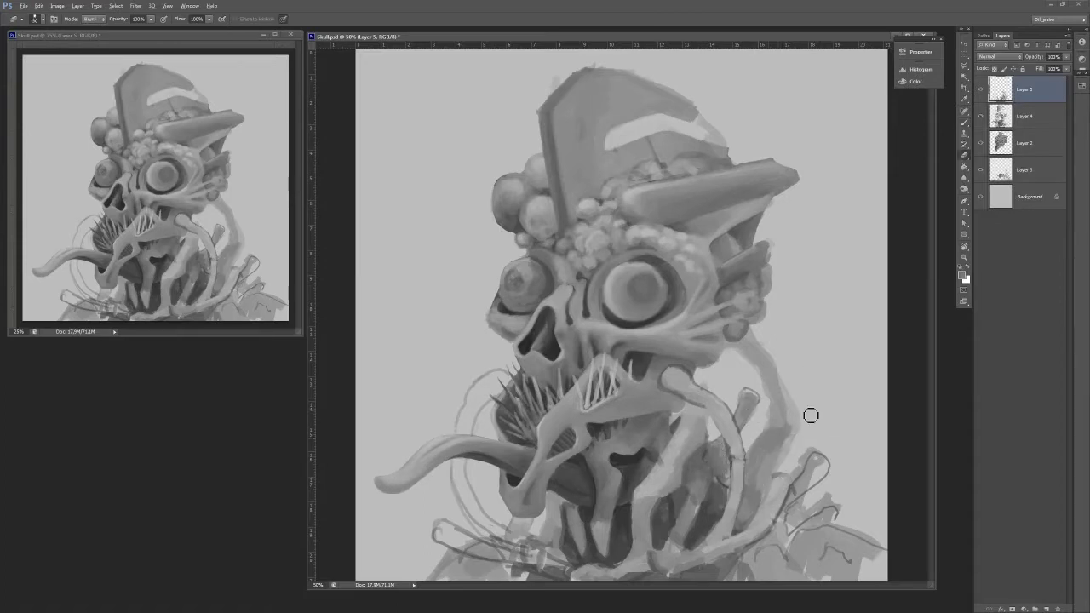
pyautogui.click(809, 415)
pyautogui.press('Return')
pyautogui.press('b')
pyautogui.keyDown('alt'); pyautogui.click(808, 404); pyautogui.keyUp('alt')
pyautogui.moveTo(772, 424)
pyautogui.mouseDown()
pyautogui.moveTo(796, 442)
pyautogui.moveTo(770, 420)
pyautogui.moveTo(788, 416)
pyautogui.moveTo(777, 361)
pyautogui.moveTo(735, 351)
pyautogui.mouseUp()
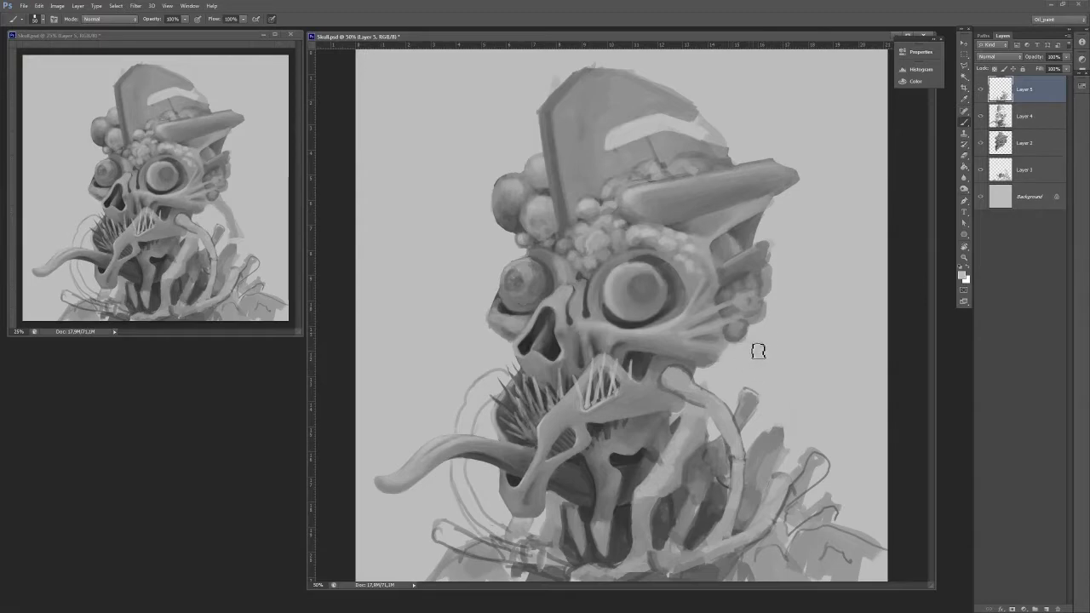
pyautogui.moveTo(792, 430)
pyautogui.mouseDown()
pyautogui.moveTo(783, 468)
pyautogui.moveTo(817, 454)
pyautogui.moveTo(759, 437)
pyautogui.moveTo(754, 484)
pyautogui.mouseUp()
pyautogui.moveTo(756, 423); pyautogui.dragTo(759, 400)
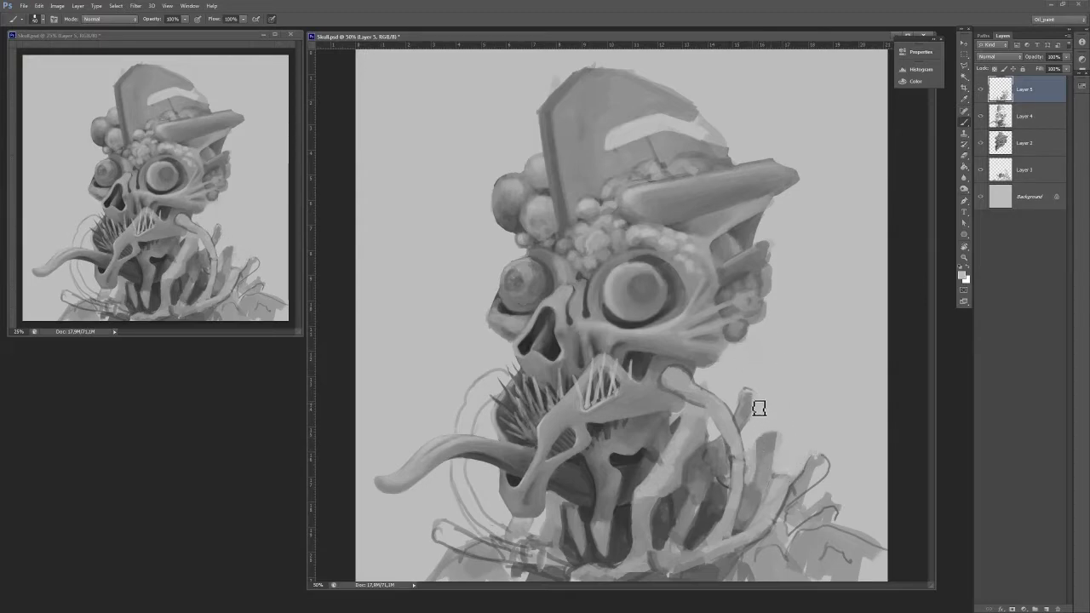
# Block in the rear shoulder with mid-grey and a dark hollow, and repaint the front collar bone over its sketch lines.
pyautogui.moveTo(708, 528)
pyautogui.mouseDown()
pyautogui.moveTo(739, 545)
pyautogui.moveTo(732, 583)
pyautogui.moveTo(788, 549)
pyautogui.moveTo(878, 587)
pyautogui.mouseUp()
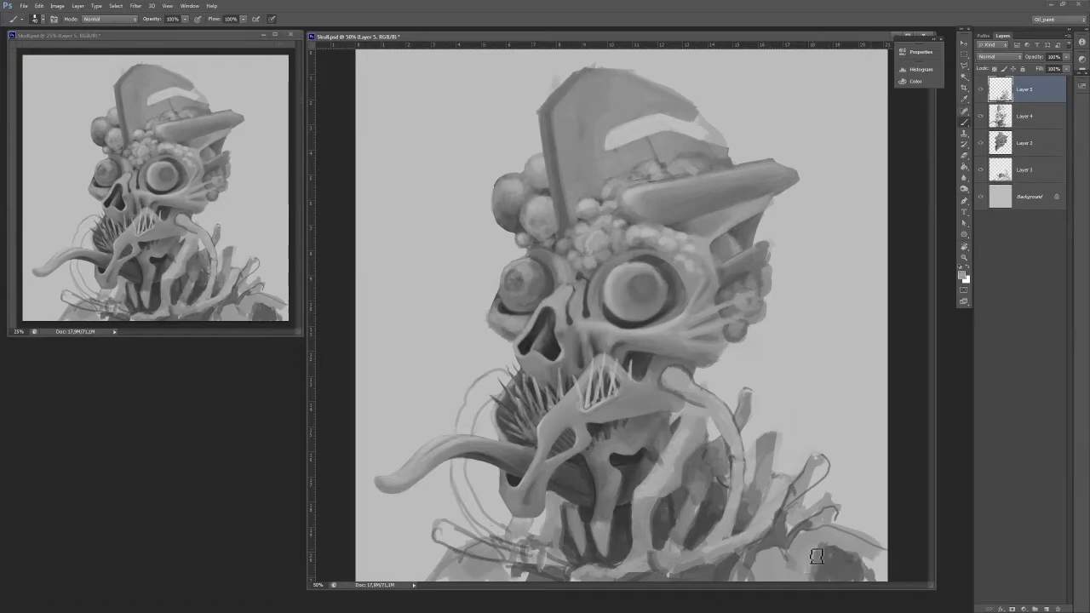
pyautogui.moveTo(861, 547); pyautogui.dragTo(887, 572)
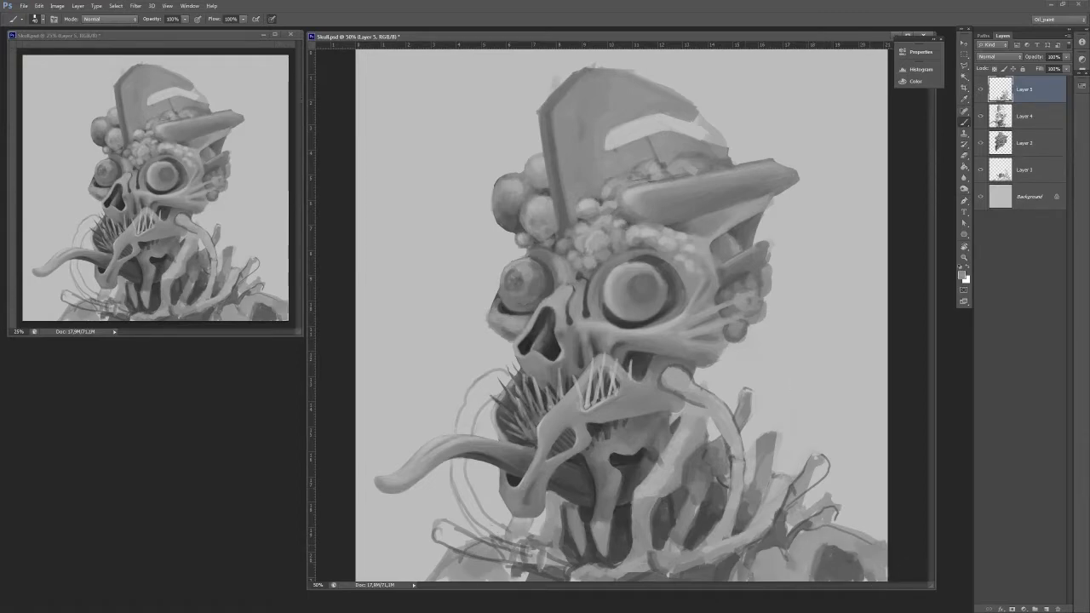
pyautogui.keyDown('alt'); pyautogui.click(526, 578); pyautogui.keyUp('alt')
pyautogui.moveTo(521, 579); pyautogui.dragTo(488, 579)
pyautogui.keyDown('alt'); pyautogui.click(489, 555); pyautogui.keyUp('alt')
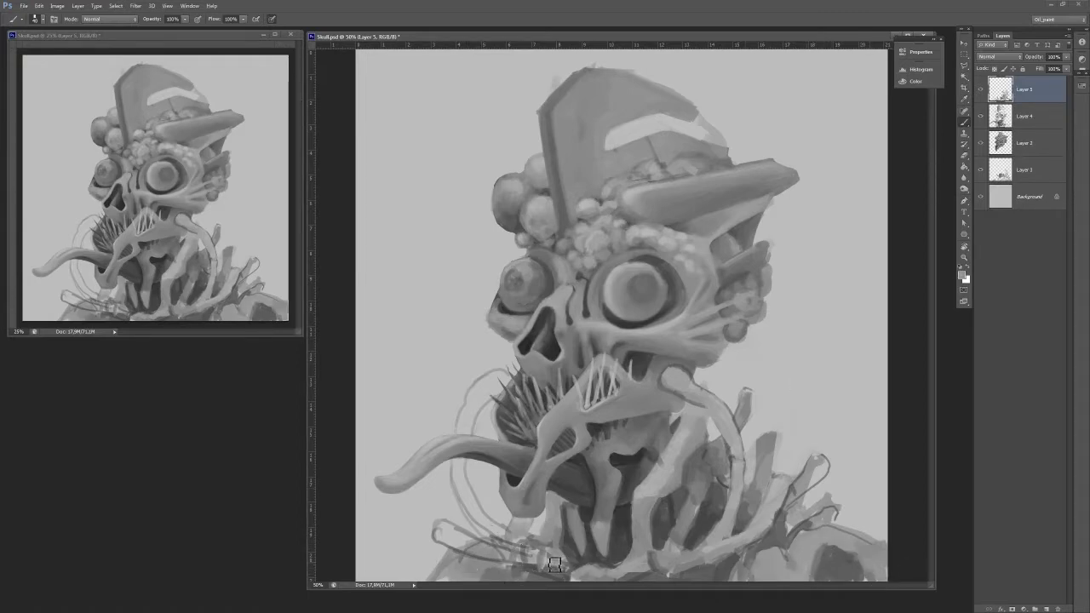
pyautogui.moveTo(554, 564)
pyautogui.mouseDown()
pyautogui.moveTo(495, 556)
pyautogui.moveTo(467, 534)
pyautogui.moveTo(470, 550)
pyautogui.moveTo(548, 565)
pyautogui.mouseUp()
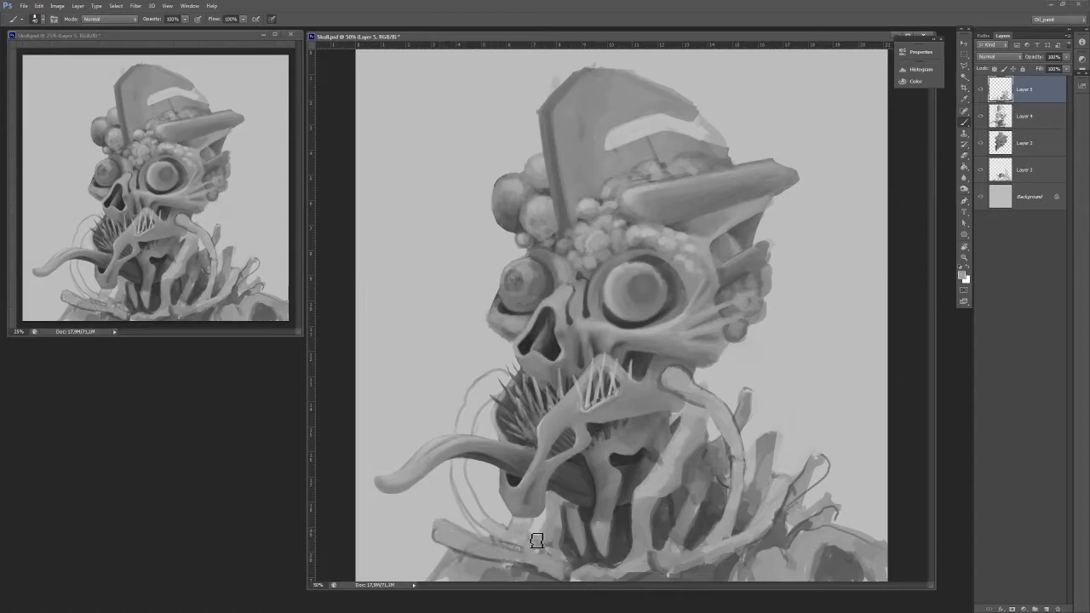
# Fill the curved tube behind the tongue with light grey on Layer 5 and clean up its upper end.
pyautogui.press('e')
pyautogui.hotkey('alt', '[')
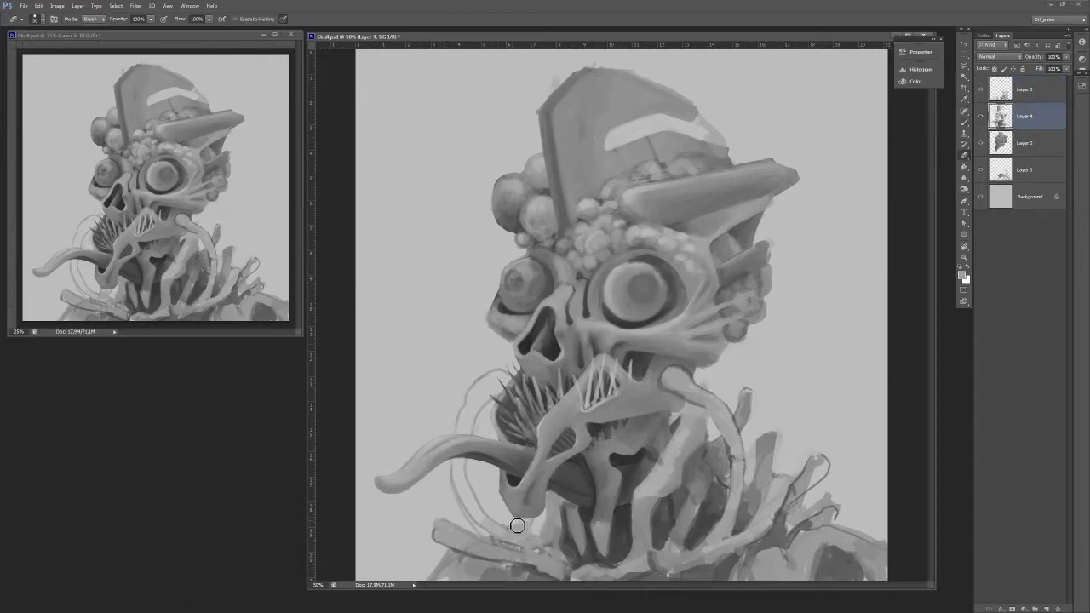
pyautogui.hotkey('alt', '[')
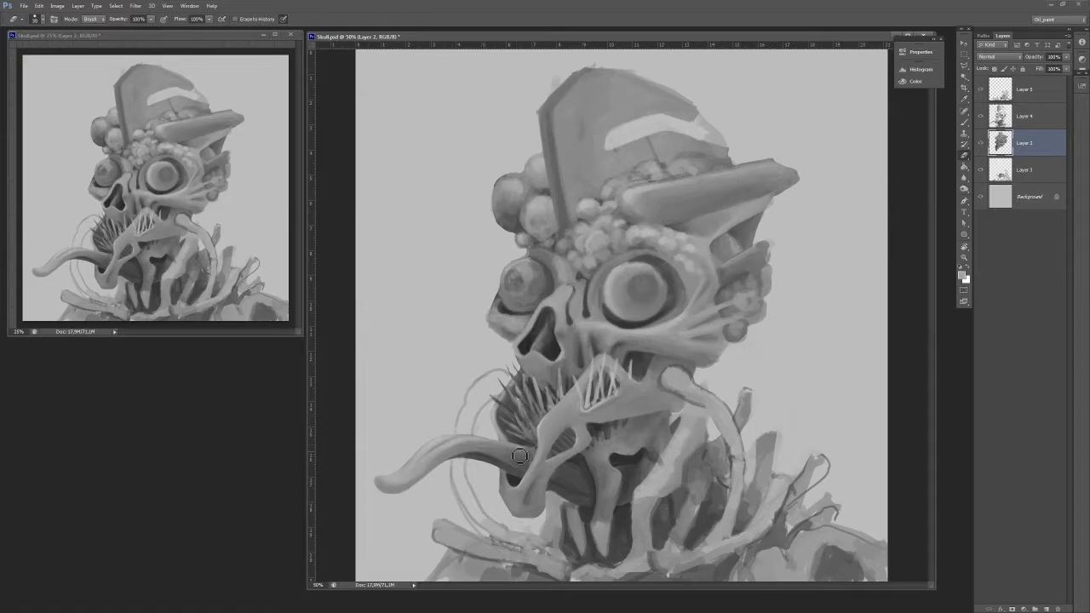
pyautogui.press('b')
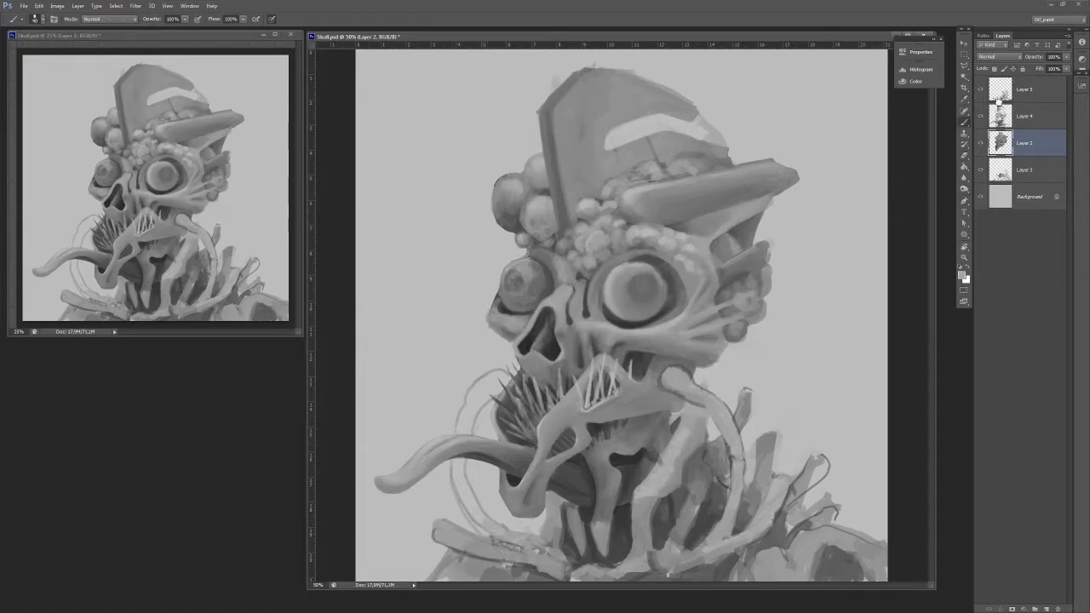
pyautogui.hotkey('alt', '.')
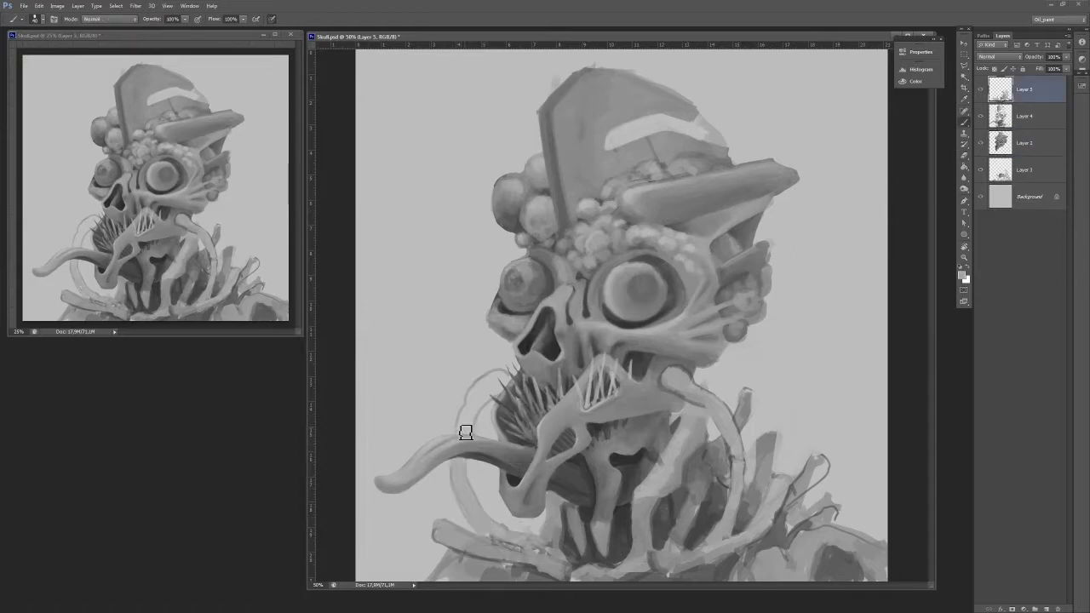
pyautogui.moveTo(466, 432)
pyautogui.mouseDown()
pyautogui.moveTo(466, 424)
pyautogui.moveTo(482, 396)
pyautogui.moveTo(505, 379)
pyautogui.mouseUp()
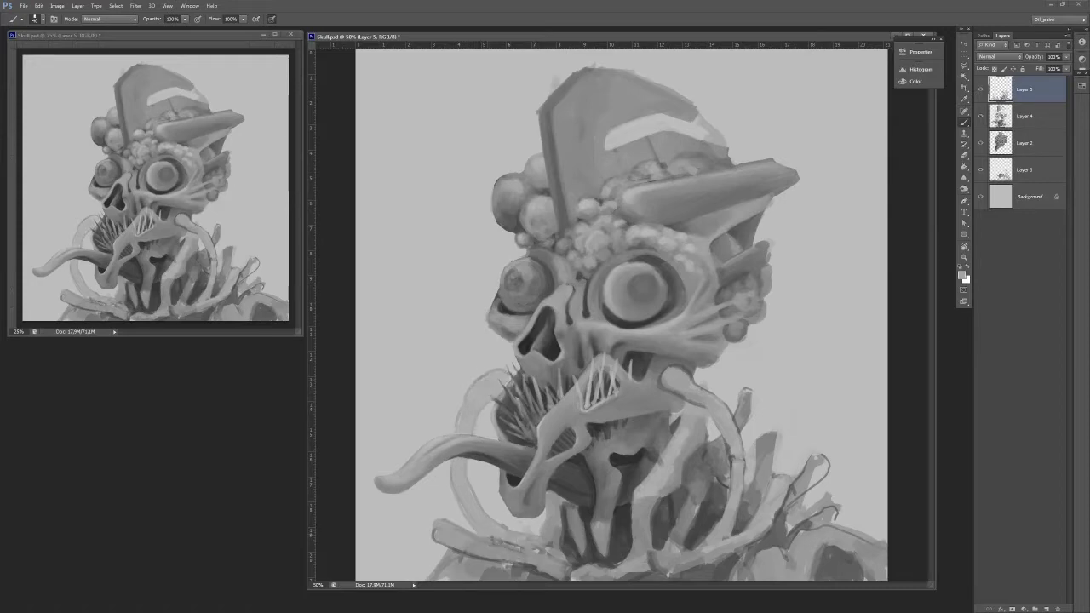
pyautogui.press('e')
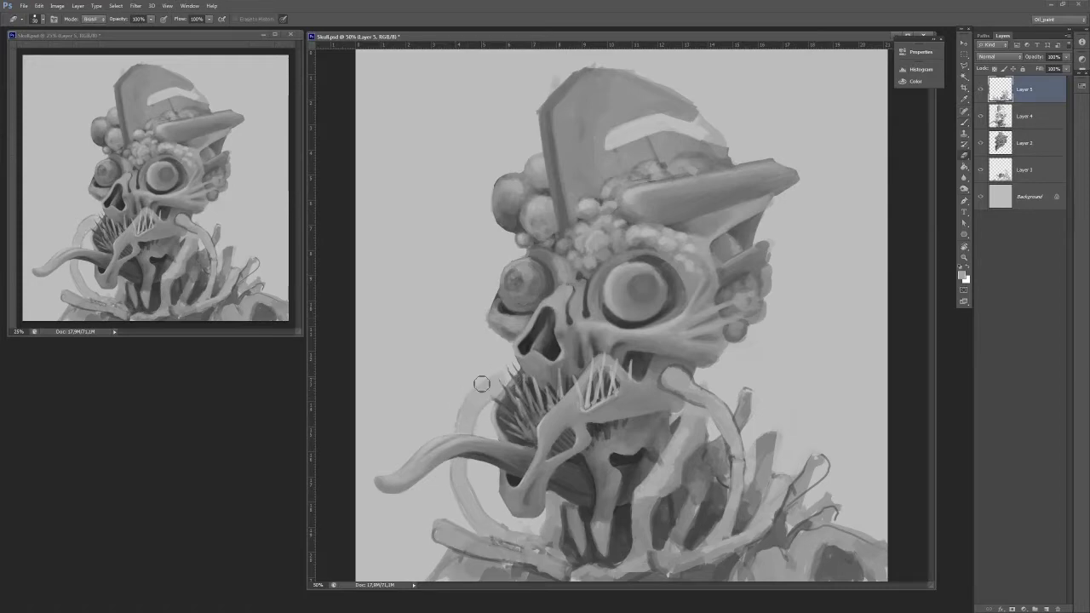
pyautogui.press('r')
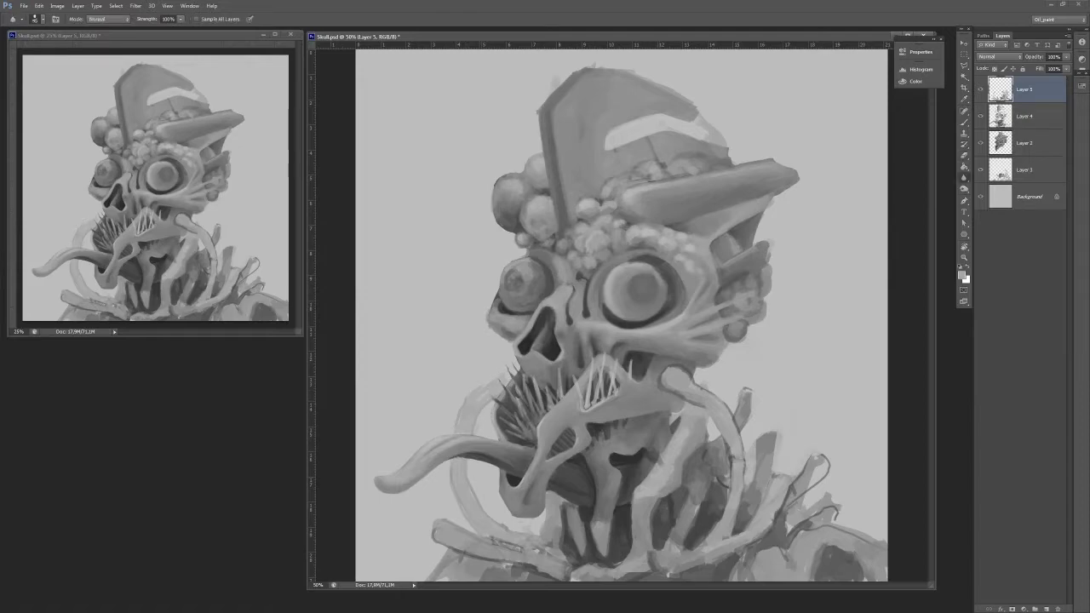
pyautogui.press('b')
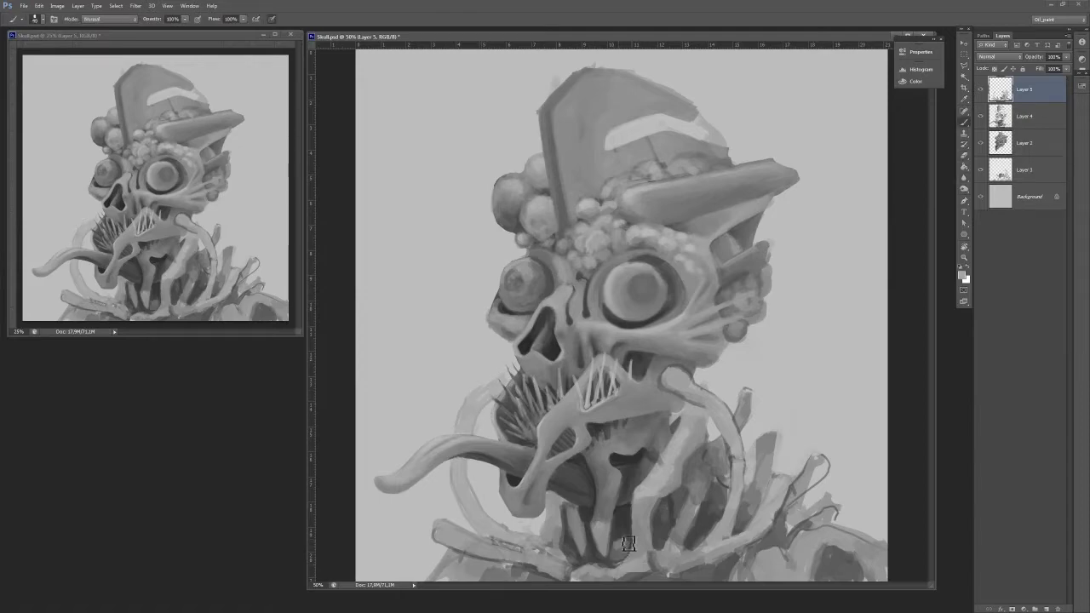
# Darken the gaps around the throat tendons and beneath the collar bone, extending the shading toward the rear shoulder.
pyautogui.keyDown('alt'); pyautogui.click(618, 542); pyautogui.keyUp('alt')
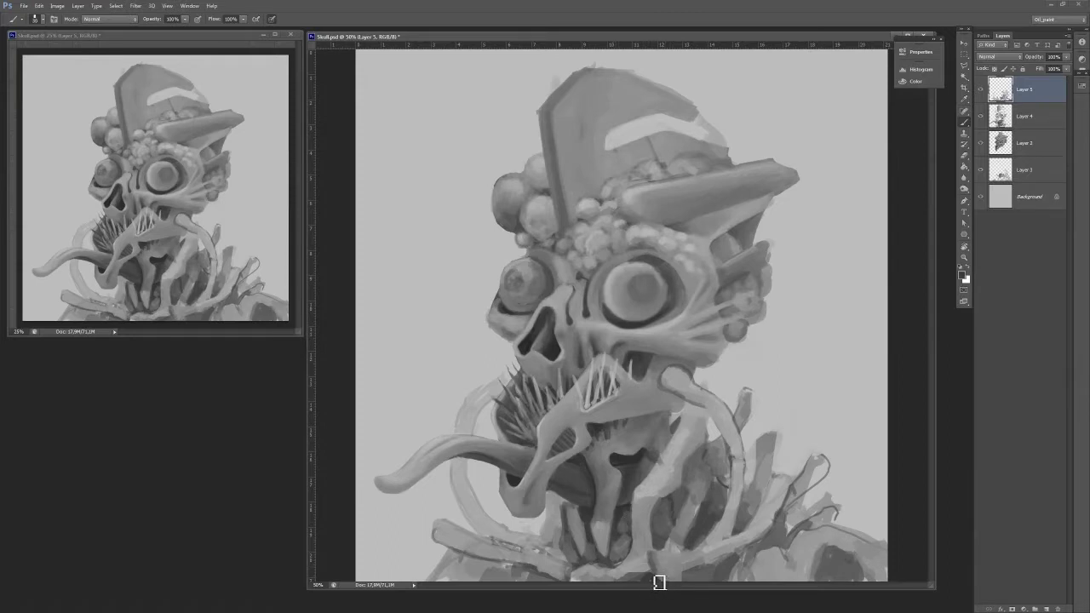
pyautogui.moveTo(691, 574); pyautogui.dragTo(702, 570)
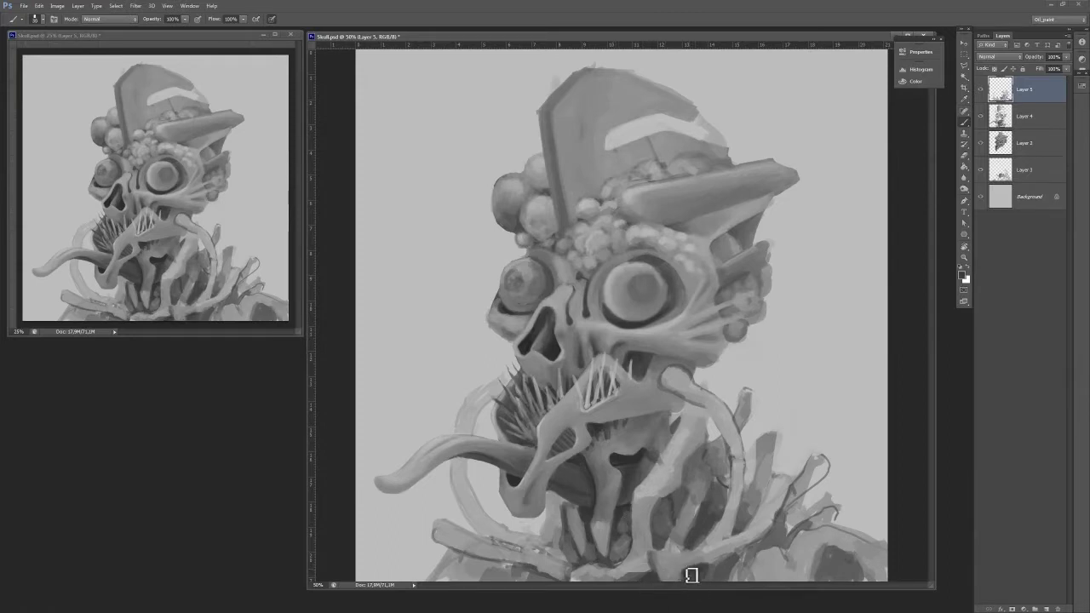
pyautogui.keyDown('alt'); pyautogui.click(711, 568); pyautogui.keyUp('alt')
pyautogui.keyDown('alt'); pyautogui.click(693, 539); pyautogui.keyUp('alt')
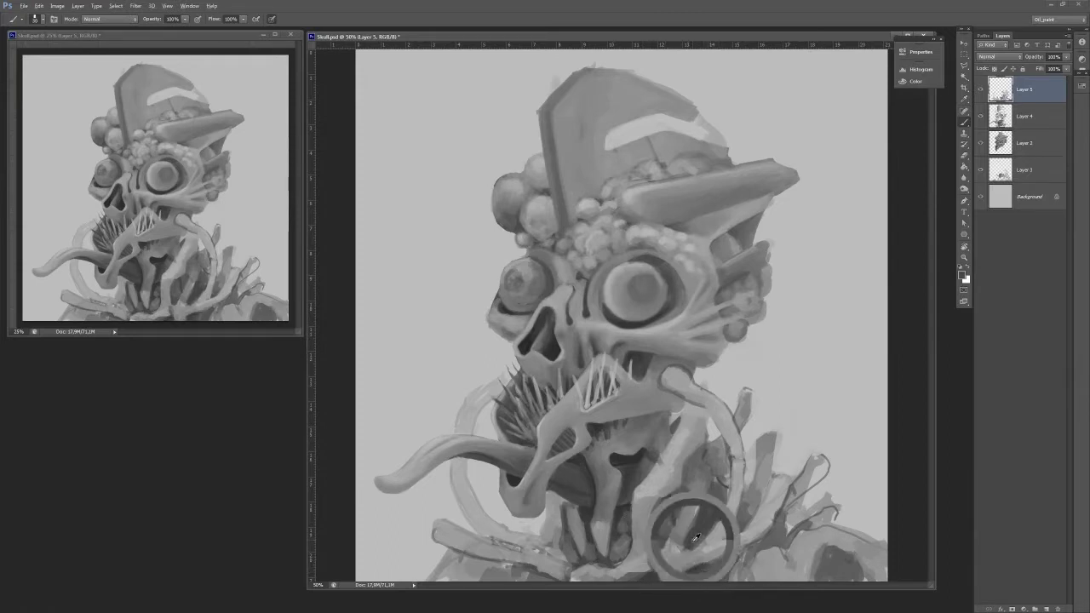
pyautogui.keyDown('alt'); pyautogui.click(700, 568); pyautogui.keyUp('alt')
pyautogui.moveTo(747, 563); pyautogui.dragTo(791, 552)
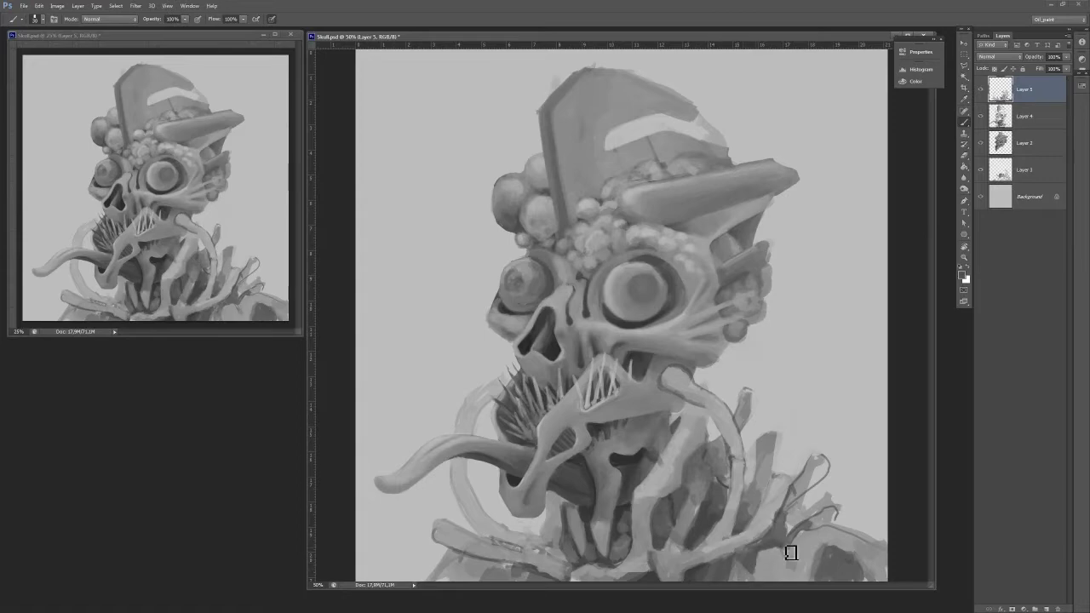
pyautogui.keyDown('alt'); pyautogui.click(790, 540); pyautogui.keyUp('alt')
pyautogui.keyDown('alt'); pyautogui.click(817, 522); pyautogui.keyUp('alt')
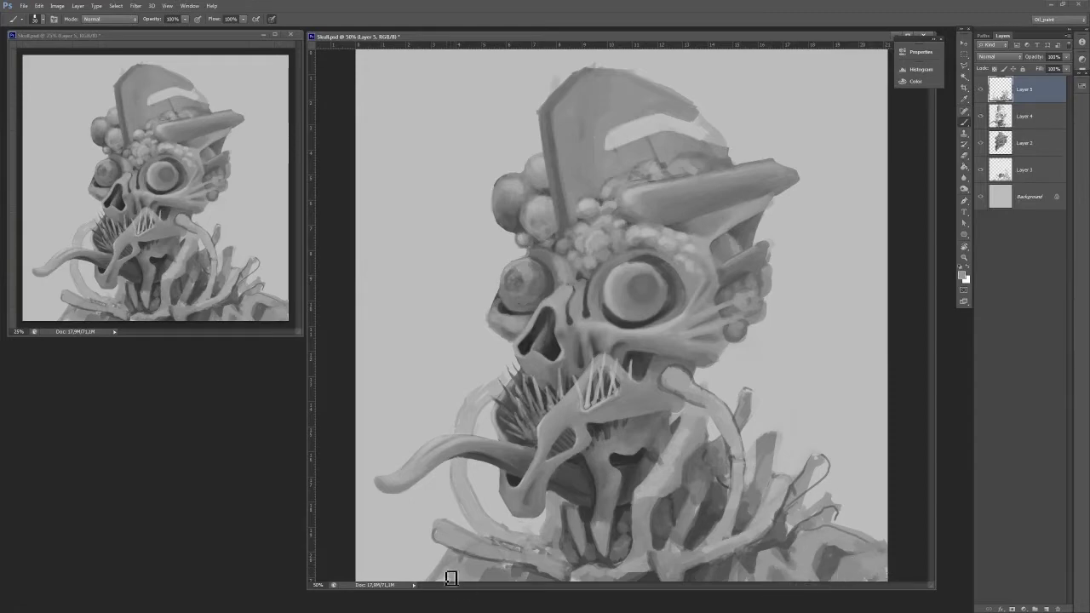
# Shade the front shoulder beneath the collar bone and tidy the edges of the neighbouring throat and jaw tube shapes.
pyautogui.moveTo(505, 541)
pyautogui.mouseDown()
pyautogui.moveTo(528, 553)
pyautogui.moveTo(534, 571)
pyautogui.moveTo(472, 593)
pyautogui.mouseUp()
pyautogui.keyDown('alt'); pyautogui.click(534, 570); pyautogui.keyUp('alt')
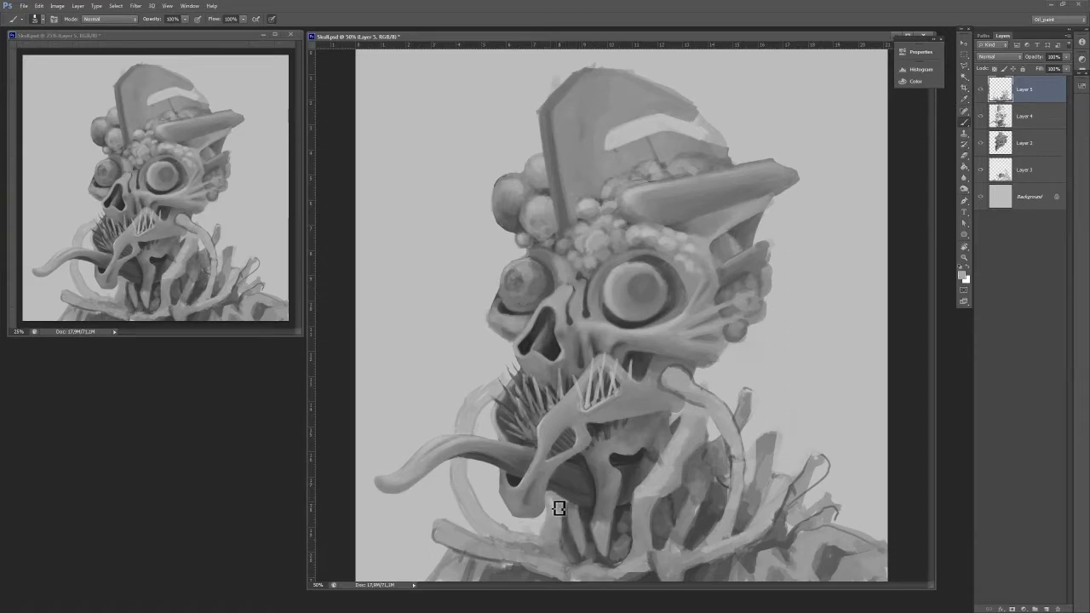
pyautogui.press('e')
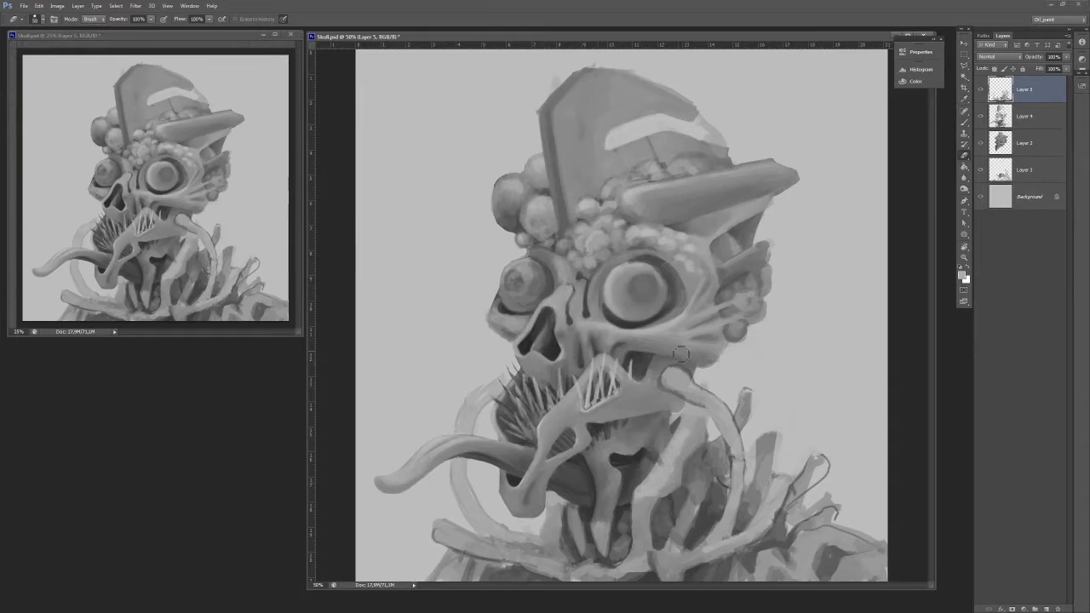
pyautogui.press('b')
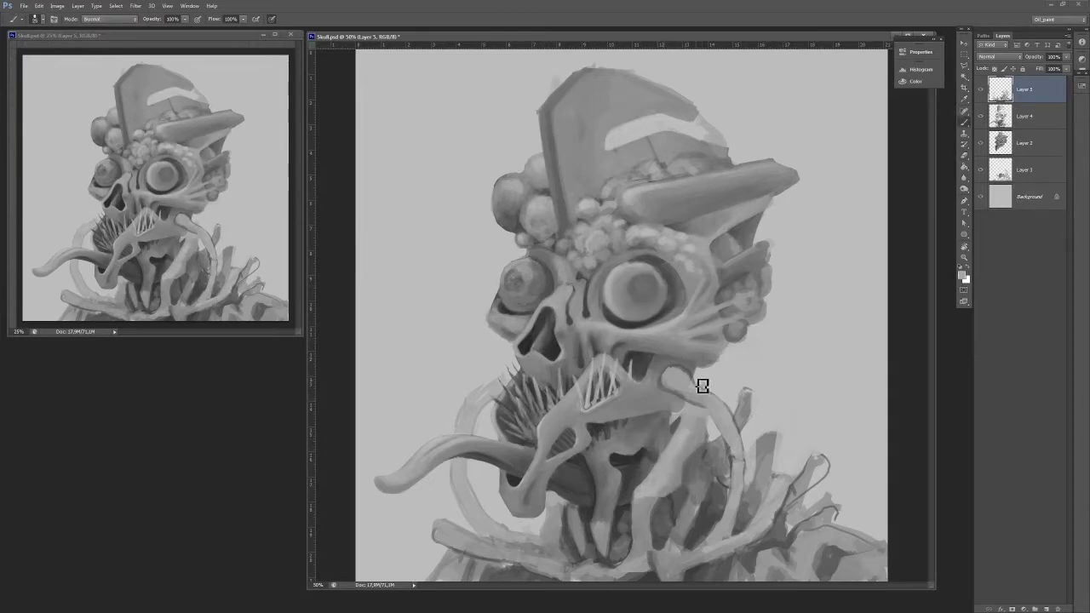
# Paint a dark shape behind the jaw tube's upper end below the cheek and shade the neck bone beneath it.
pyautogui.press('[')
pyautogui.press('[')
pyautogui.keyDown('alt'); pyautogui.click(643, 412); pyautogui.keyUp('alt')
pyautogui.moveTo(705, 371)
pyautogui.mouseDown()
pyautogui.moveTo(699, 379)
pyautogui.moveTo(719, 391)
pyautogui.moveTo(713, 424)
pyautogui.mouseUp()
pyautogui.keyDown('alt'); pyautogui.click(699, 388); pyautogui.keyUp('alt')
pyautogui.press(']')
pyautogui.moveTo(675, 418); pyautogui.dragTo(688, 417)
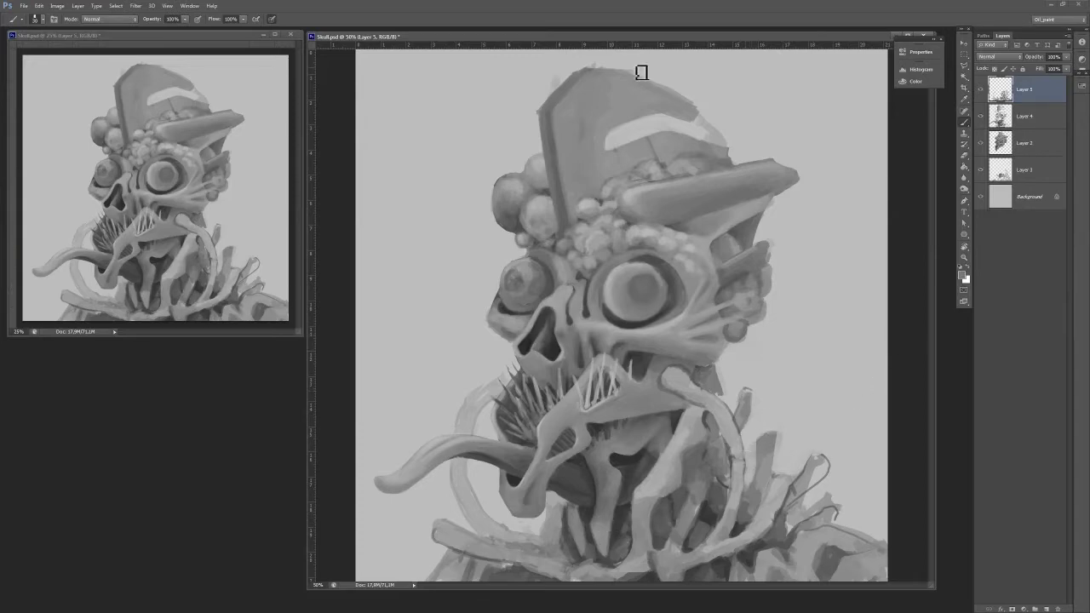
# On Layer 4, turn the hat's light stripe into an open background-grey gap and smooth the cap and crest edges.
pyautogui.click(1022, 117)
pyautogui.press('r')
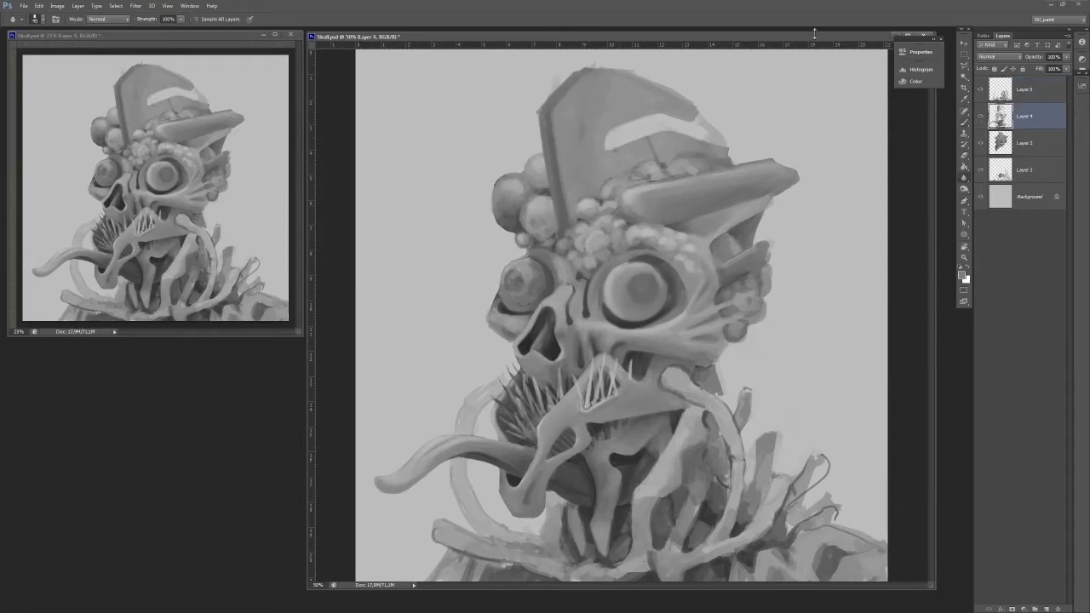
pyautogui.hotkey('ctrl', '+')
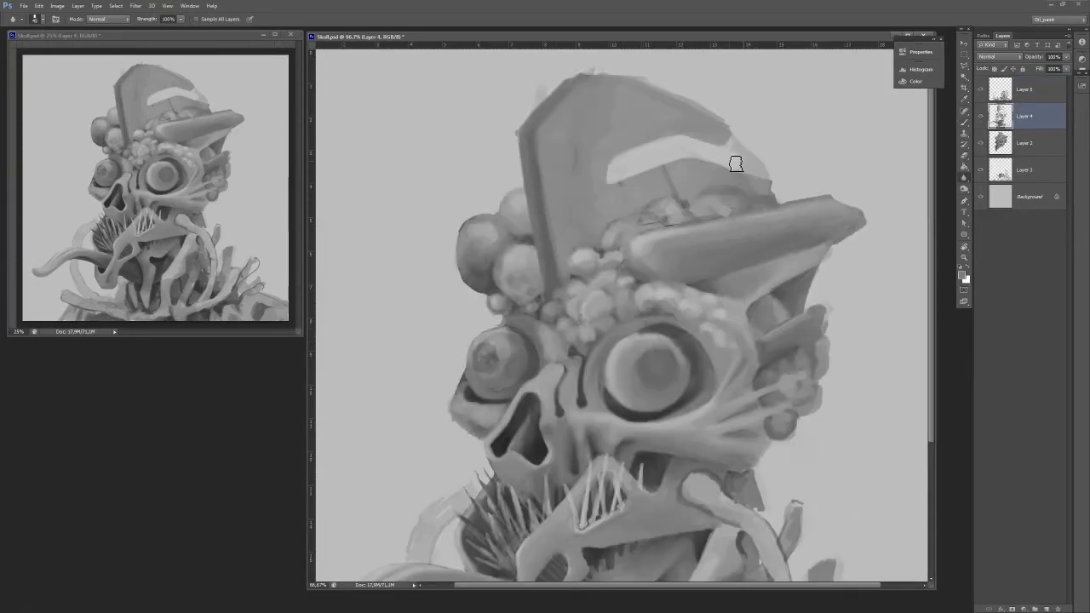
pyautogui.press('b')
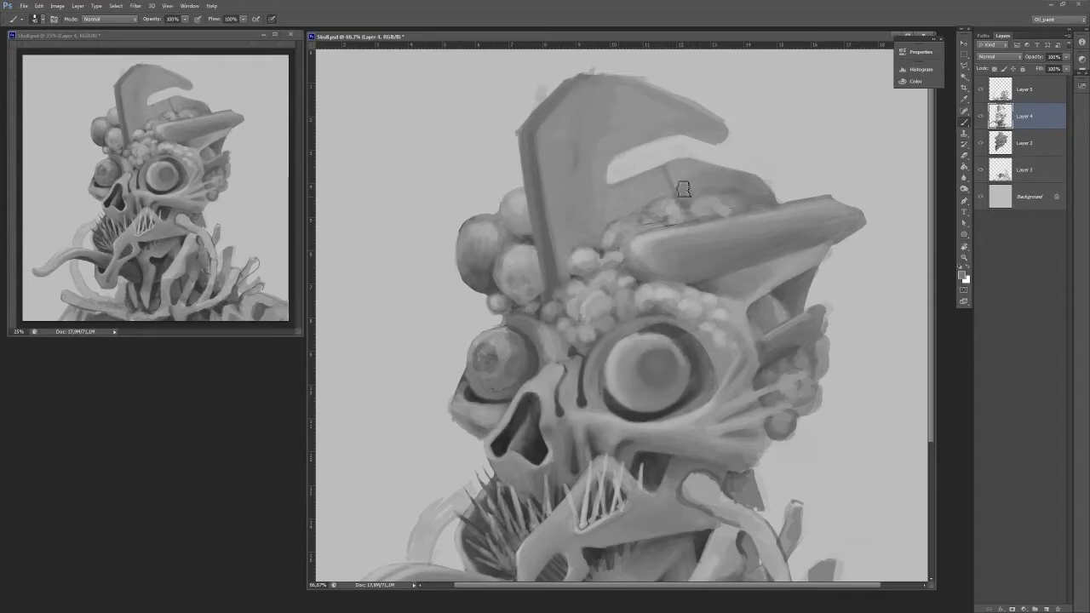
pyautogui.keyDown('alt'); pyautogui.click(682, 188); pyautogui.keyUp('alt')
pyautogui.keyDown('alt'); pyautogui.click(534, 265); pyautogui.keyUp('alt')
pyautogui.moveTo(561, 251)
pyautogui.mouseDown()
pyautogui.moveTo(563, 271)
pyautogui.moveTo(542, 281)
pyautogui.moveTo(565, 292)
pyautogui.mouseUp()
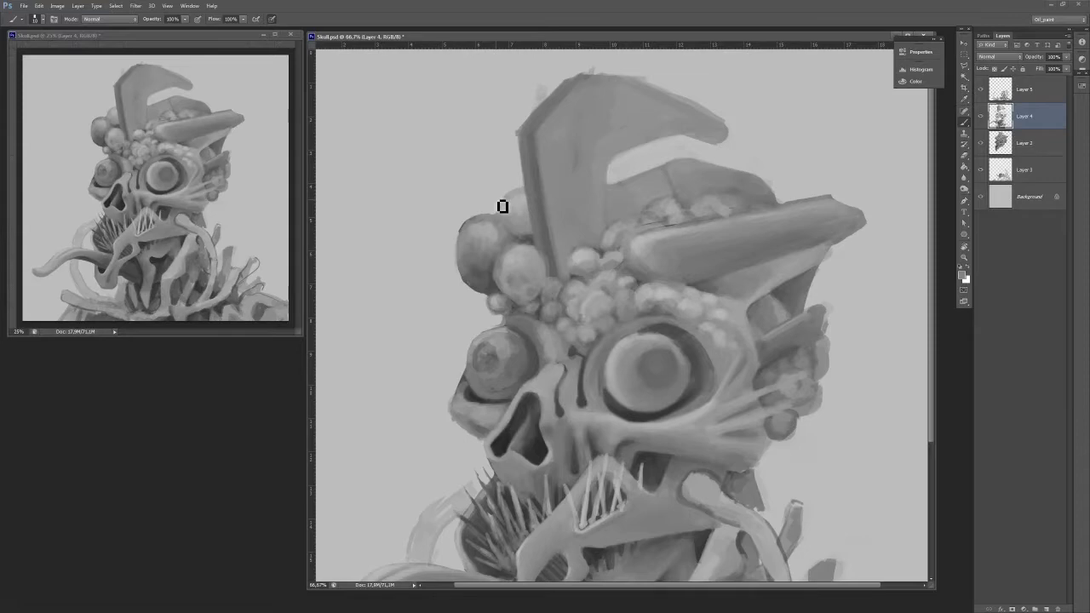
# Define the small round growths at the crest's base and between the eyes with sampled light and dark greys.
pyautogui.keyDown('alt'); pyautogui.click(534, 313); pyautogui.keyUp('alt')
pyautogui.moveTo(538, 321)
pyautogui.mouseDown()
pyautogui.moveTo(521, 324)
pyautogui.moveTo(521, 313)
pyautogui.moveTo(555, 300)
pyautogui.mouseUp()
pyautogui.keyDown('alt'); pyautogui.click(533, 309); pyautogui.keyUp('alt')
pyautogui.keyDown('alt'); pyautogui.click(535, 279); pyautogui.keyUp('alt')
pyautogui.keyDown('alt'); pyautogui.click(557, 320); pyautogui.keyUp('alt')
pyautogui.keyDown('alt'); pyautogui.click(586, 340); pyautogui.keyUp('alt')
pyautogui.keyDown('alt'); pyautogui.click(584, 344); pyautogui.keyUp('alt')
pyautogui.moveTo(587, 340); pyautogui.dragTo(587, 347)
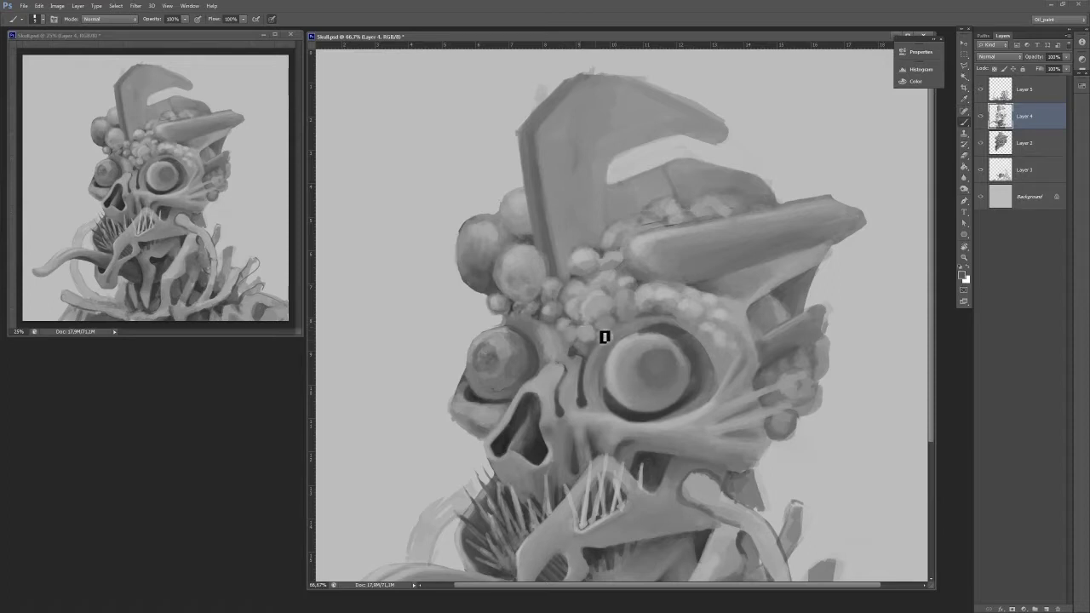
# Round out the small growths beside the large forehead bulbs and darken the crevices between them.
pyautogui.hotkey('ctrl', '+')
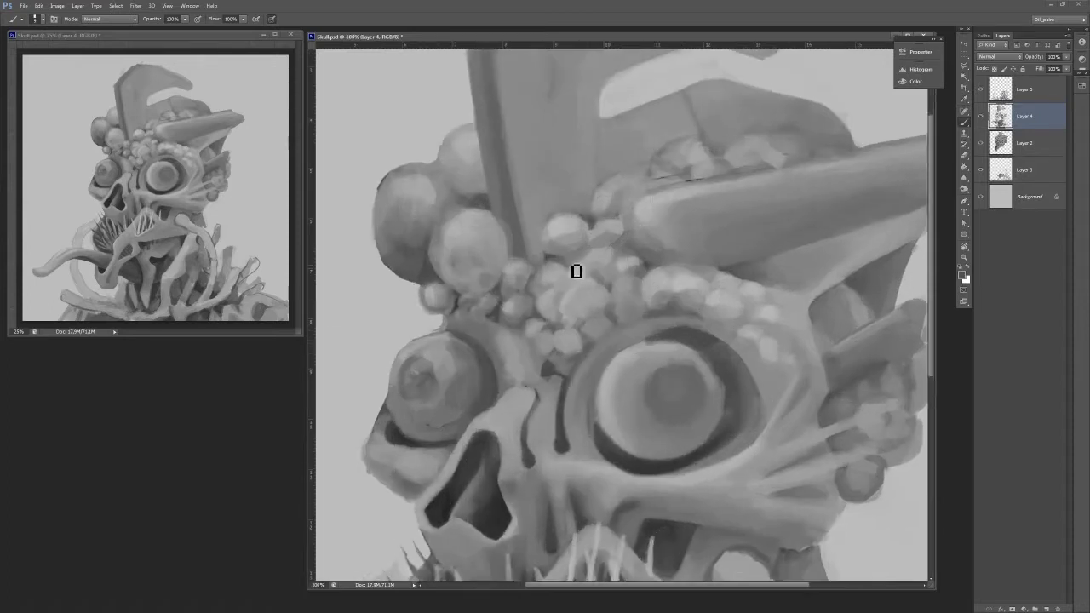
pyautogui.keyDown('alt'); pyautogui.click(572, 267); pyautogui.keyUp('alt')
pyautogui.keyDown('alt'); pyautogui.click(547, 261); pyautogui.keyUp('alt')
pyautogui.keyDown('alt'); pyautogui.click(520, 259); pyautogui.keyUp('alt')
pyautogui.moveTo(522, 258); pyautogui.dragTo(518, 276)
pyautogui.keyDown('alt'); pyautogui.click(529, 267); pyautogui.keyUp('alt')
pyautogui.keyDown('alt'); pyautogui.click(494, 282); pyautogui.keyUp('alt')
pyautogui.moveTo(484, 297); pyautogui.dragTo(491, 300)
pyautogui.keyDown('alt'); pyautogui.click(508, 274); pyautogui.keyUp('alt')
pyautogui.press(']')
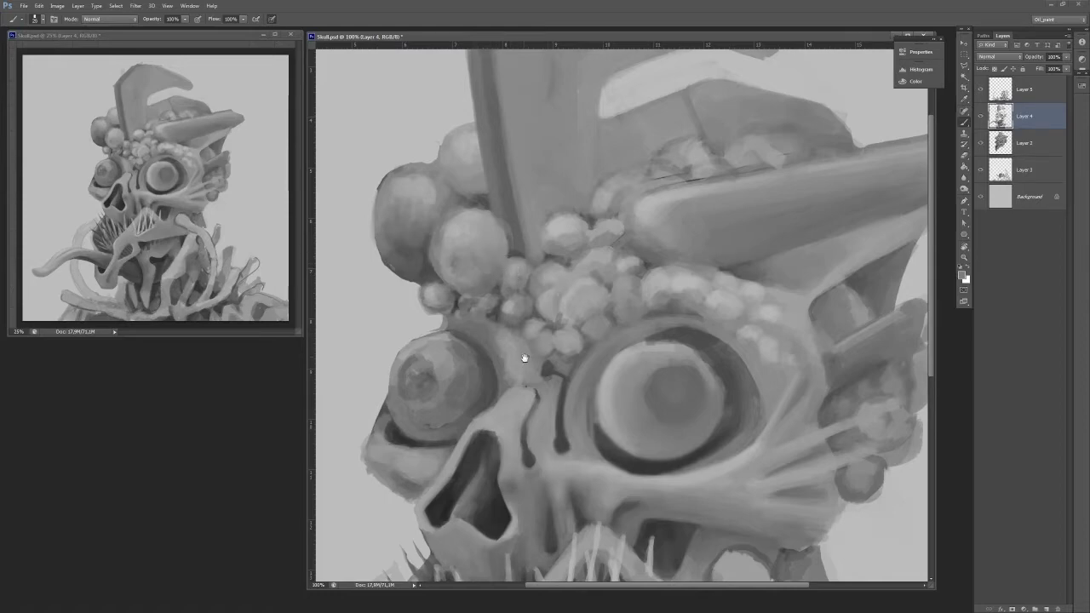
# Smooth the brow between the eyes and paint a dark groove from the smaller eye socket down to the nose bridge.
pyautogui.scroll(-1, 517, 360)
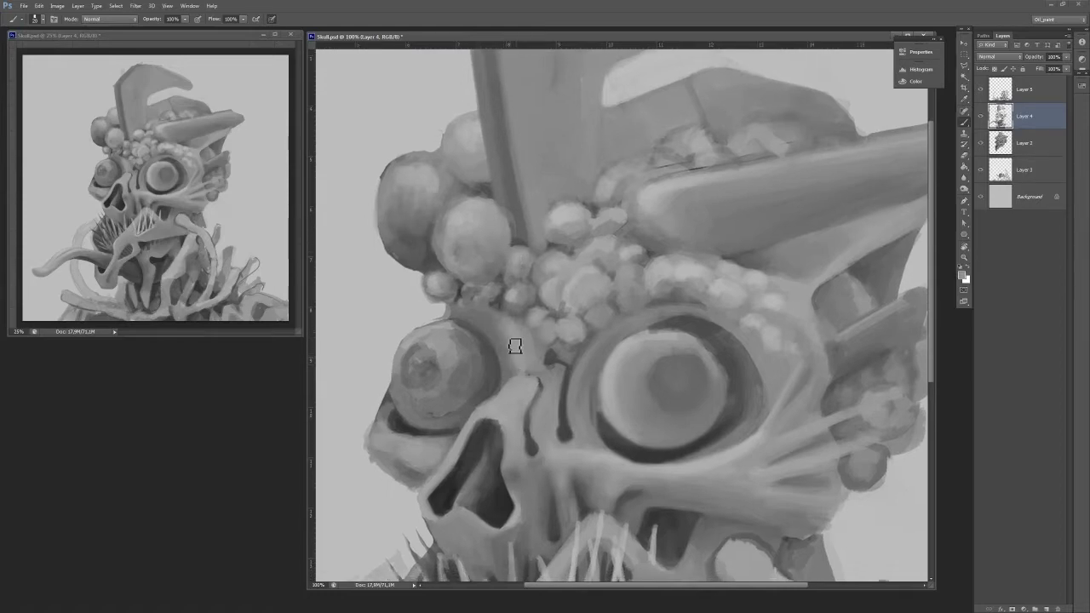
pyautogui.moveTo(515, 346)
pyautogui.mouseDown()
pyautogui.moveTo(512, 374)
pyautogui.moveTo(498, 329)
pyautogui.moveTo(536, 384)
pyautogui.mouseUp()
pyautogui.keyDown('alt'); pyautogui.click(536, 385); pyautogui.keyUp('alt')
pyautogui.press('[')
pyautogui.keyDown('alt'); pyautogui.click(519, 381); pyautogui.keyUp('alt')
pyautogui.keyDown('alt'); pyautogui.click(518, 361); pyautogui.keyUp('alt')
pyautogui.moveTo(509, 341); pyautogui.dragTo(519, 380)
pyautogui.keyDown('alt'); pyautogui.click(528, 366); pyautogui.keyUp('alt')
pyautogui.moveTo(459, 313)
pyautogui.mouseDown()
pyautogui.moveTo(479, 309)
pyautogui.moveTo(519, 357)
pyautogui.moveTo(518, 377)
pyautogui.mouseUp()
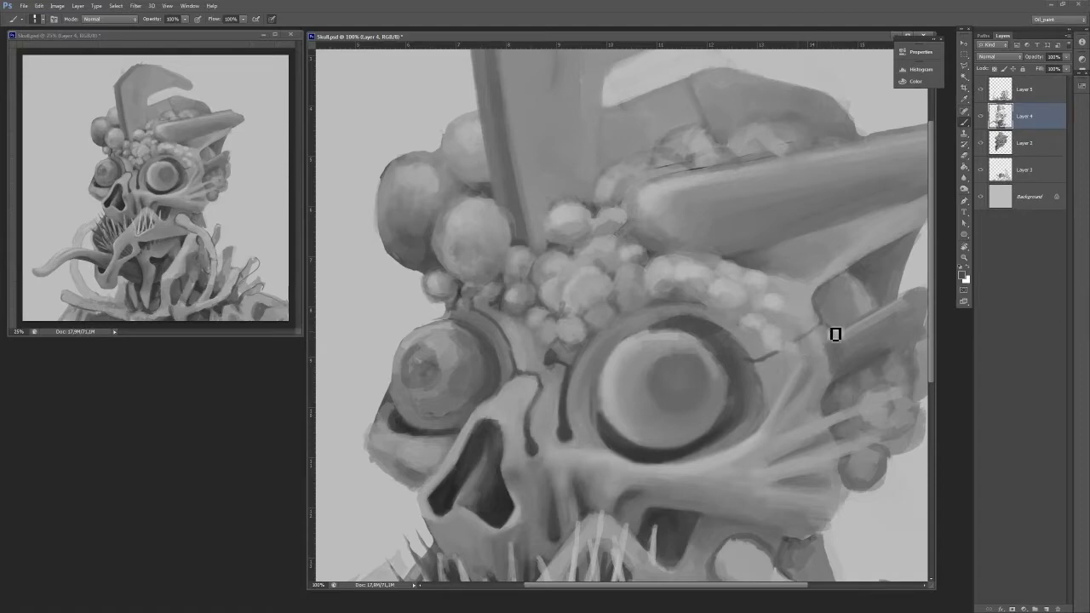
# Refine the dark crack across the temple, deepen the large eye socket's shadow ring and shade the temple's rear edge.
pyautogui.moveTo(832, 328)
pyautogui.mouseDown()
pyautogui.moveTo(729, 377)
pyautogui.moveTo(745, 383)
pyautogui.mouseUp()
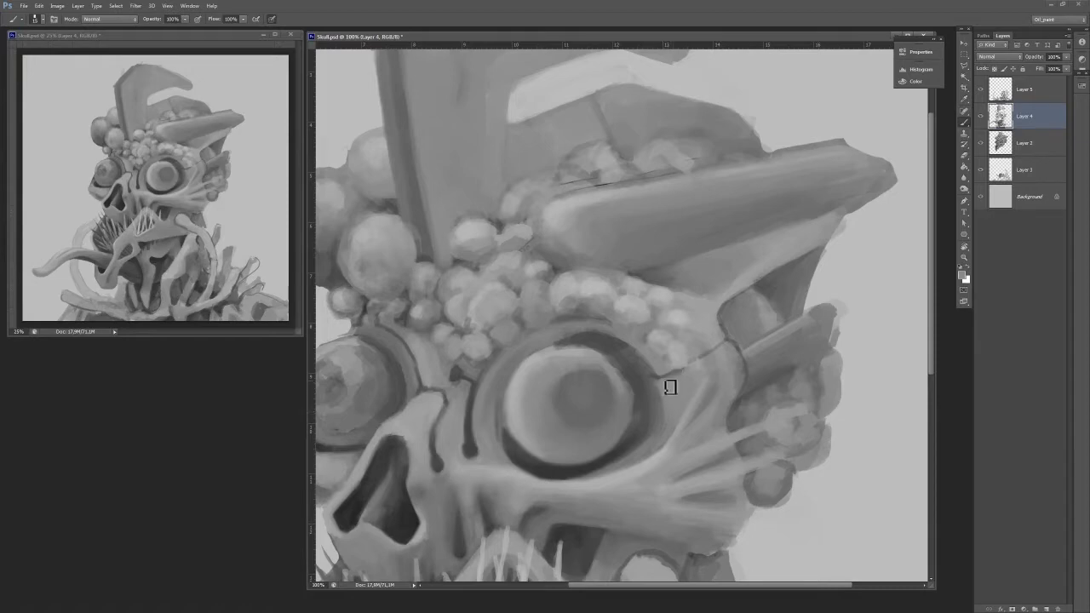
pyautogui.keyDown('alt'); pyautogui.click(628, 450); pyautogui.keyUp('alt')
pyautogui.moveTo(642, 426)
pyautogui.mouseDown()
pyautogui.moveTo(633, 454)
pyautogui.moveTo(643, 440)
pyautogui.moveTo(614, 453)
pyautogui.mouseUp()
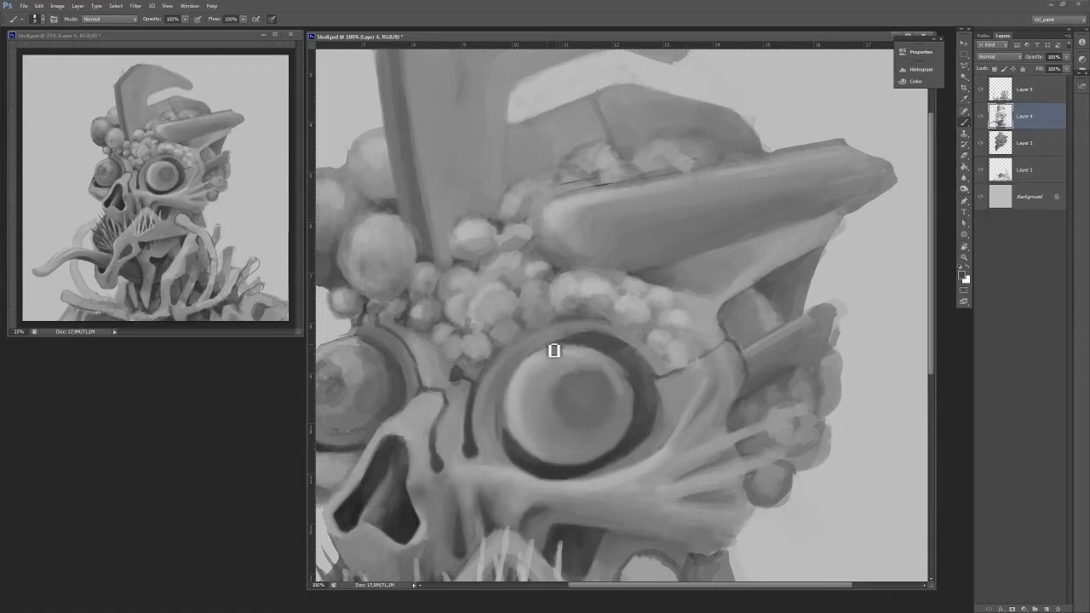
pyautogui.keyDown('alt'); pyautogui.click(646, 434); pyautogui.keyUp('alt')
pyautogui.keyDown('alt'); pyautogui.click(754, 348); pyautogui.keyUp('alt')
pyautogui.moveTo(741, 354)
pyautogui.mouseDown()
pyautogui.moveTo(746, 372)
pyautogui.moveTo(728, 392)
pyautogui.mouseUp()
# Blend the bone surface above the temple crack and soften the shading under the hat's brim.
pyautogui.scroll(-3, 742, 367)
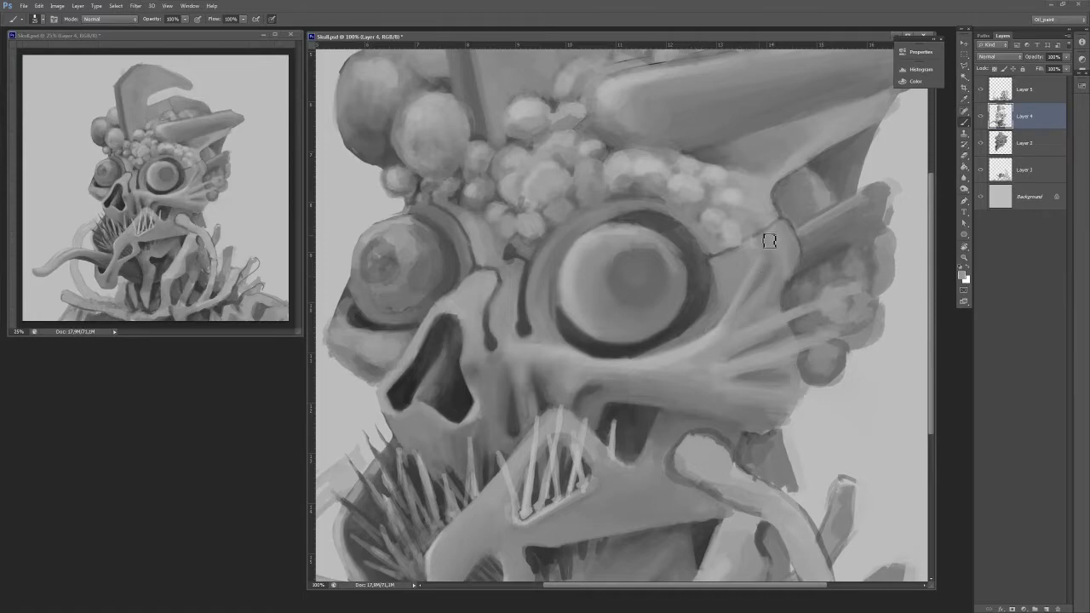
pyautogui.keyDown('alt'); pyautogui.click(769, 201); pyautogui.keyUp('alt')
pyautogui.moveTo(786, 199); pyautogui.dragTo(710, 298)
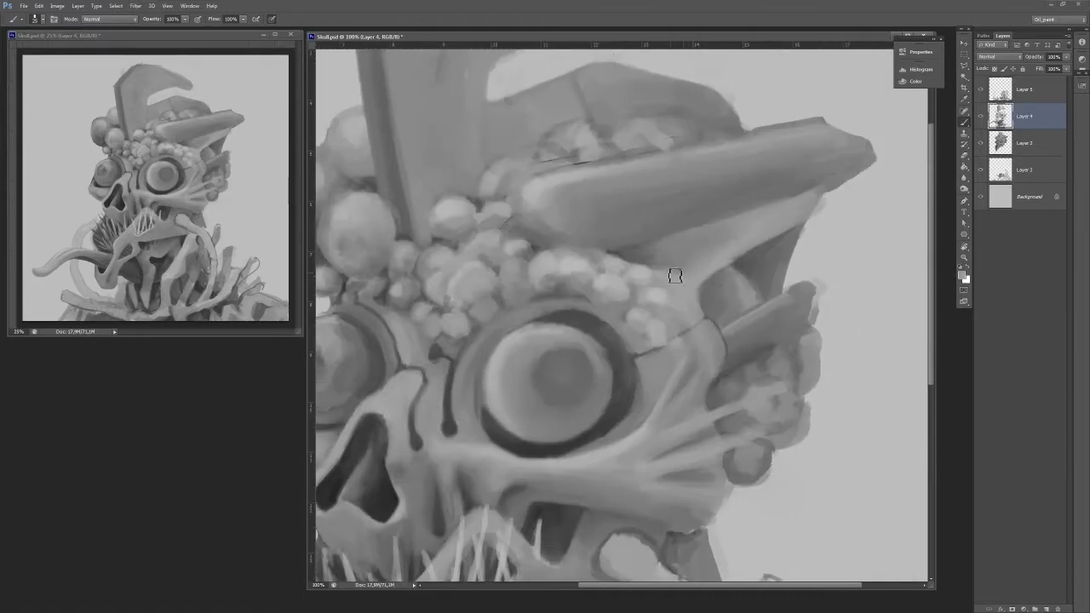
pyautogui.keyDown('alt'); pyautogui.click(625, 256); pyautogui.keyUp('alt')
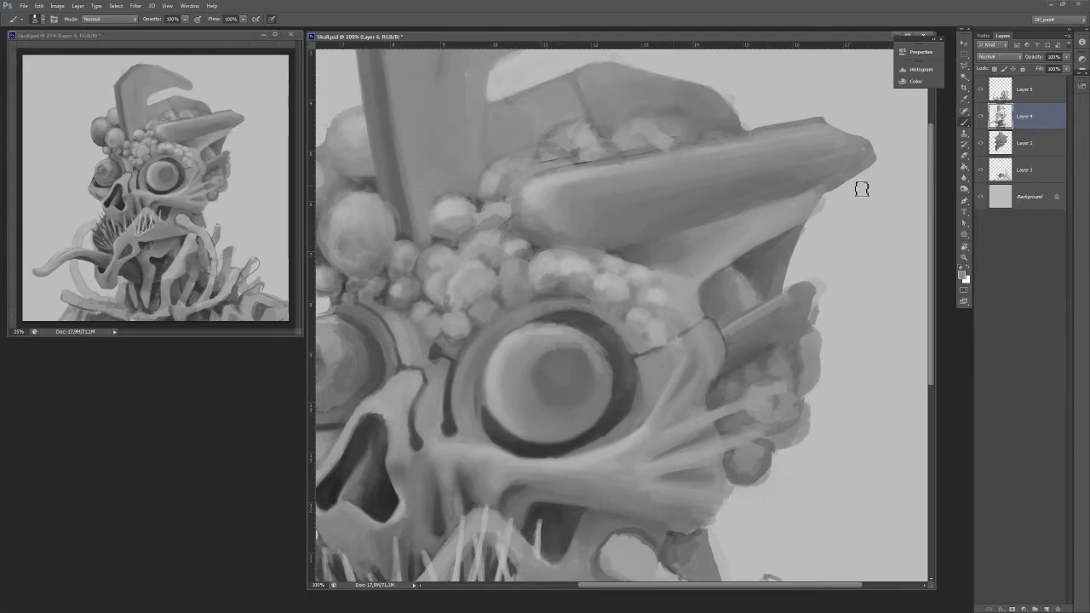
# Smooth the underside of the hat brim's rear end and trim the ragged edges around its tip.
pyautogui.keyDown('alt'); pyautogui.click(795, 221); pyautogui.keyUp('alt')
pyautogui.moveTo(825, 219)
pyautogui.mouseDown()
pyautogui.moveTo(847, 187)
pyautogui.moveTo(806, 207)
pyautogui.moveTo(845, 183)
pyautogui.moveTo(704, 278)
pyautogui.moveTo(796, 193)
pyautogui.mouseUp()
pyautogui.keyDown('alt'); pyautogui.click(704, 281); pyautogui.keyUp('alt')
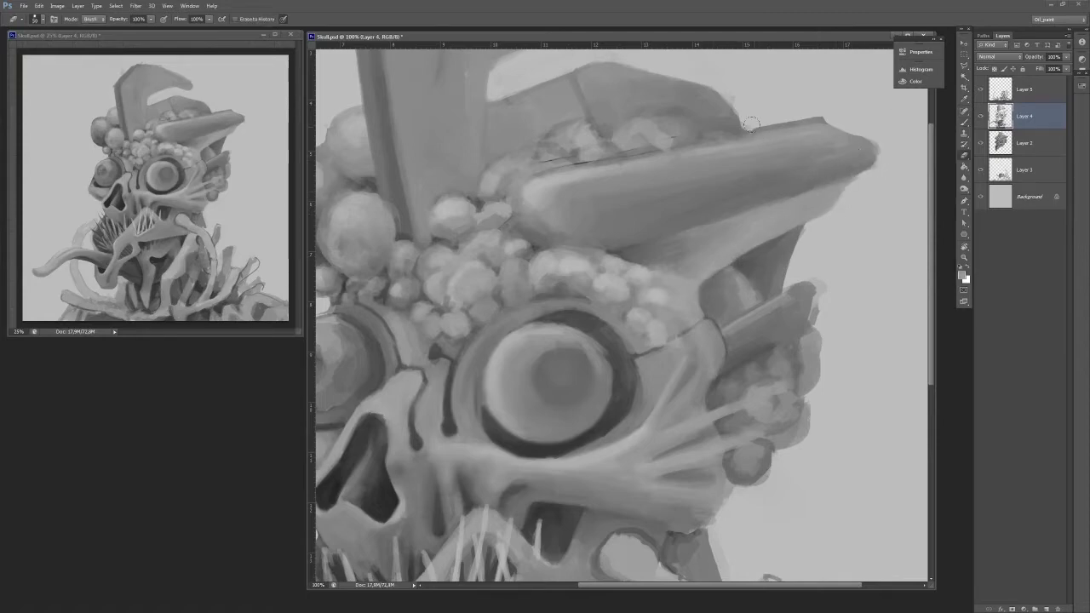
pyautogui.keyDown('alt'); pyautogui.click(805, 132); pyautogui.keyUp('alt')
pyautogui.hotkey('alt', '[')
pyautogui.press('e')
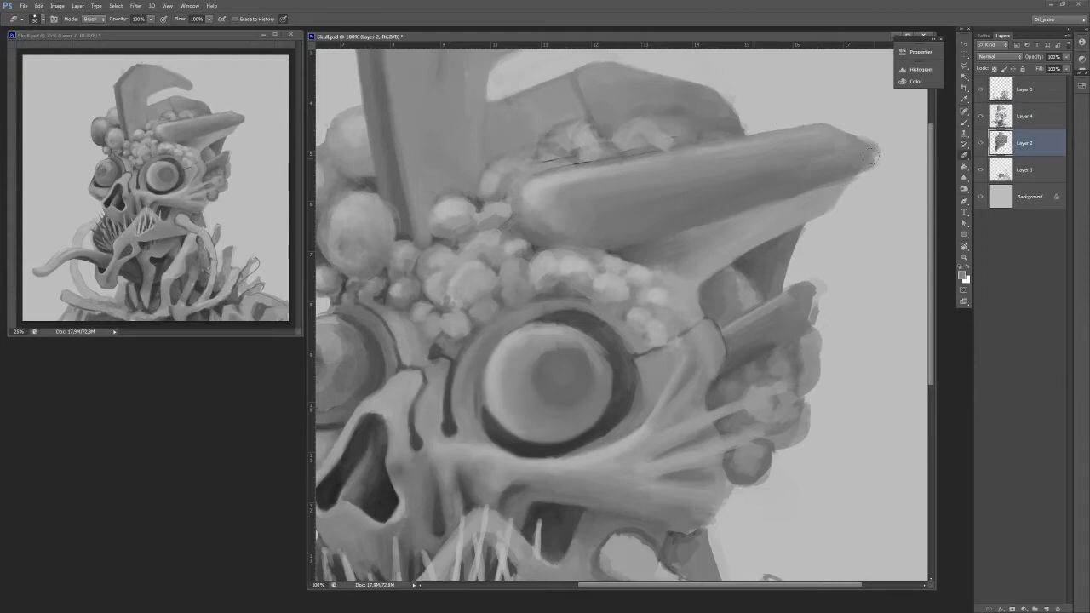
pyautogui.hotkey('ctrl', '-')
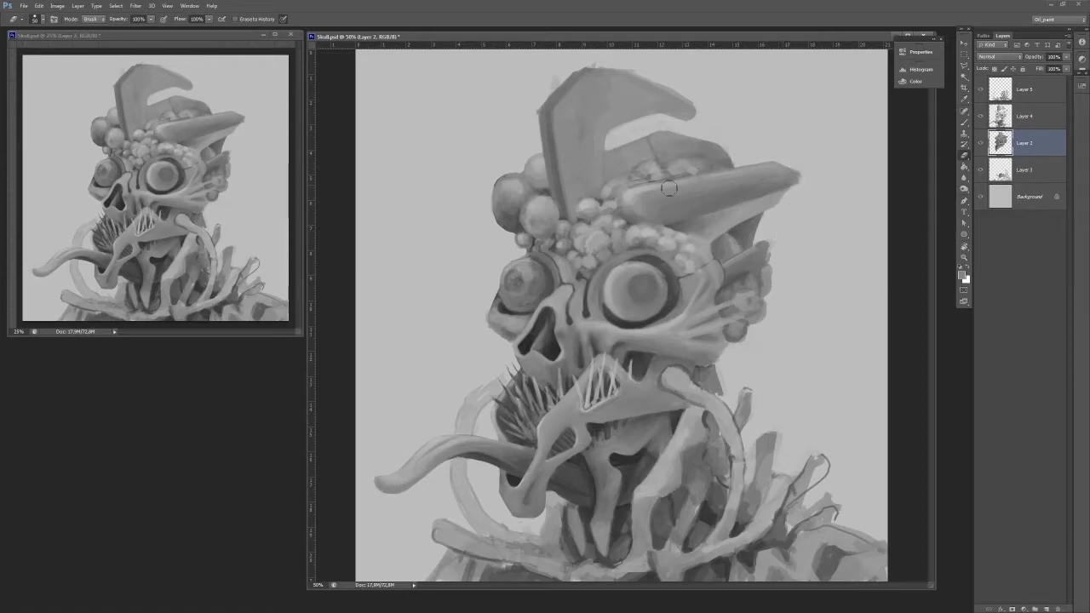
# Try loose grey strokes on Layer 4, fanning out behind the hat above the brim.
pyautogui.press('b')
pyautogui.moveTo(733, 141); pyautogui.dragTo(791, 132)
pyautogui.hotkey('ctrl', 'z')
pyautogui.click(1024, 90)
pyautogui.click(1024, 116)
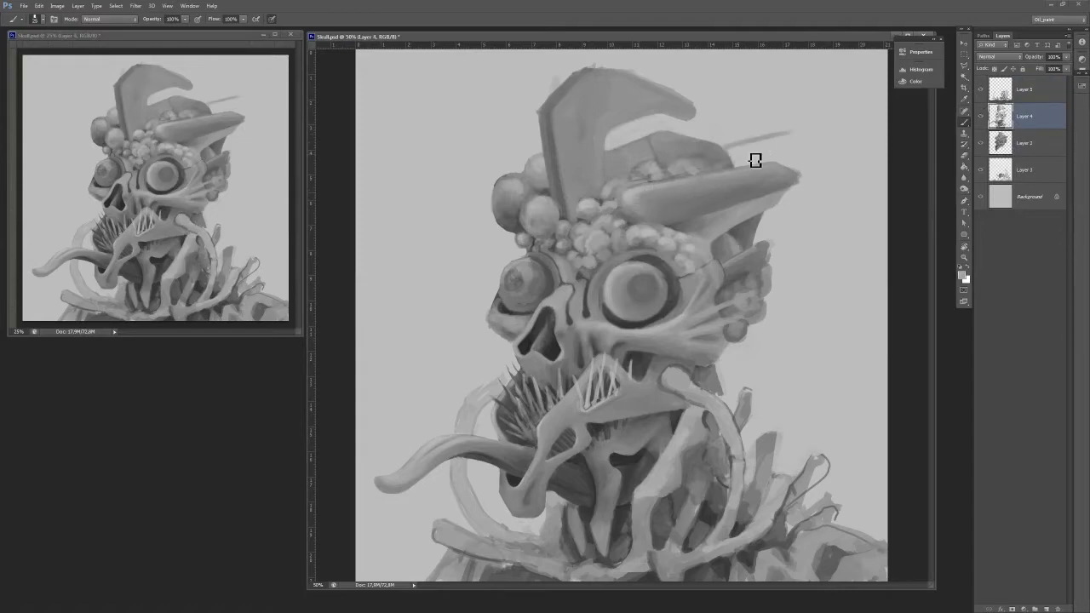
pyautogui.moveTo(734, 160); pyautogui.dragTo(800, 143)
pyautogui.moveTo(730, 166); pyautogui.dragTo(796, 138)
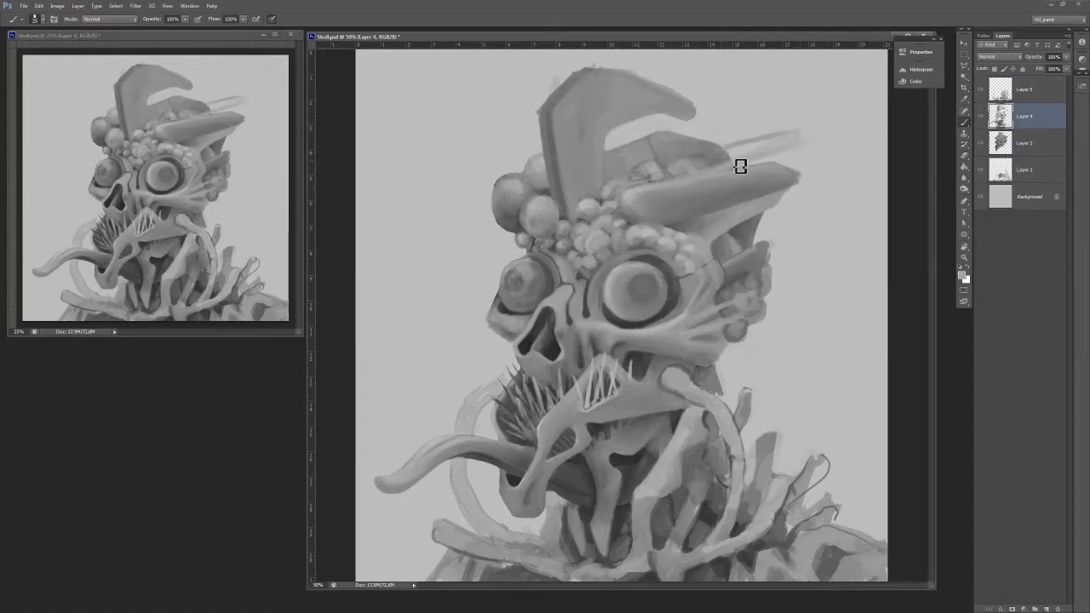
pyautogui.hotkey('ctrl', 'z')
pyautogui.moveTo(734, 162); pyautogui.dragTo(803, 137)
pyautogui.moveTo(737, 146); pyautogui.dragTo(807, 126)
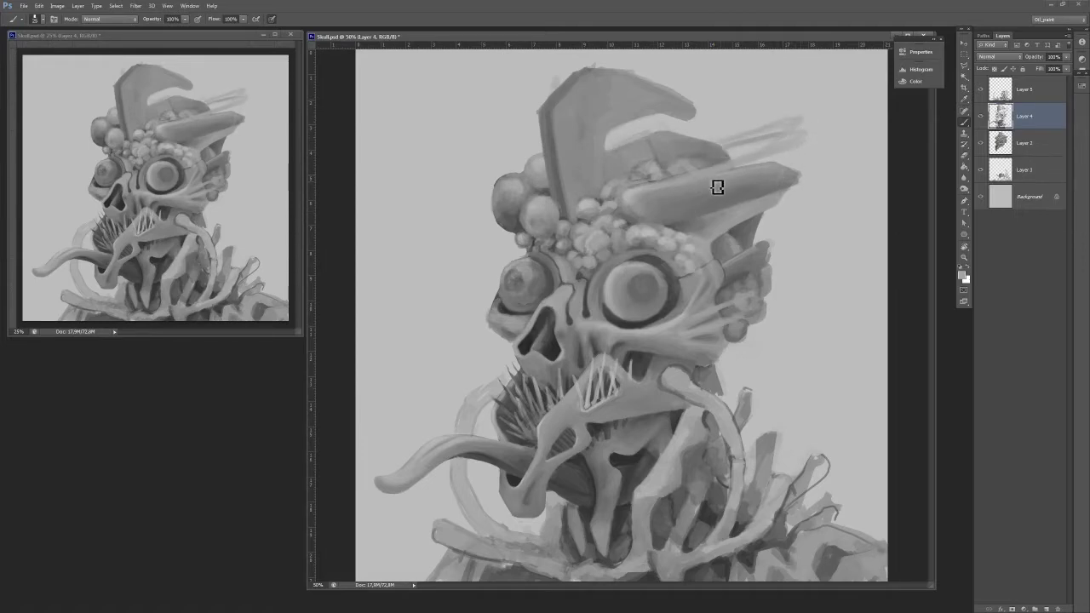
# Merge Layer 2 with Layer 4 and erase the loose strokes above the hat brim.
pyautogui.press('l')
pyautogui.click(1025, 145)
pyautogui.keyDown('shift'); pyautogui.click(1019, 117); pyautogui.keyUp('shift')
pyautogui.hotkey('ctrl', 'e')
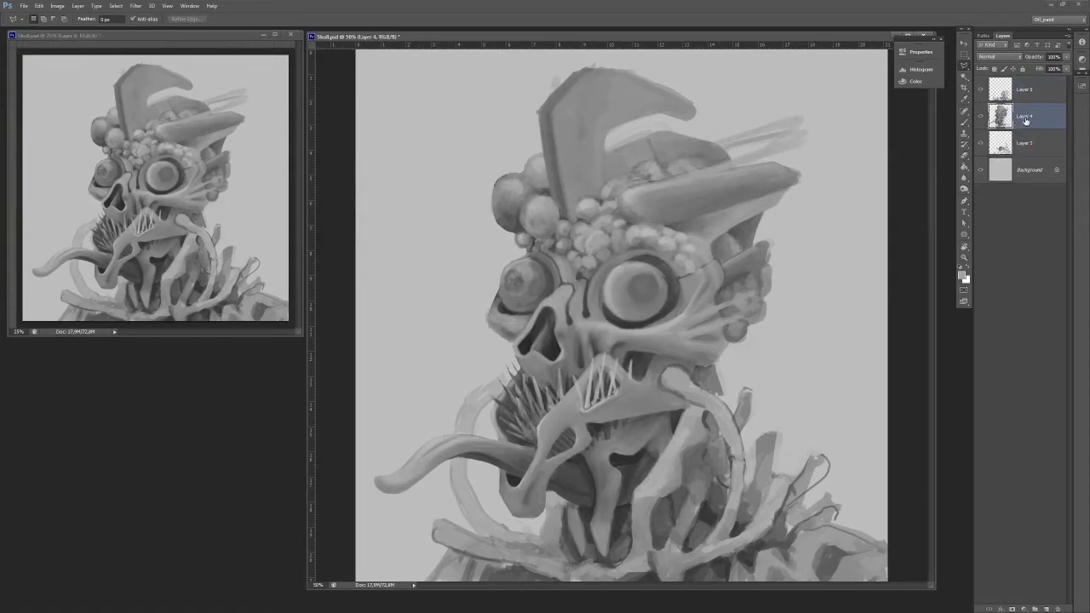
pyautogui.press('e')
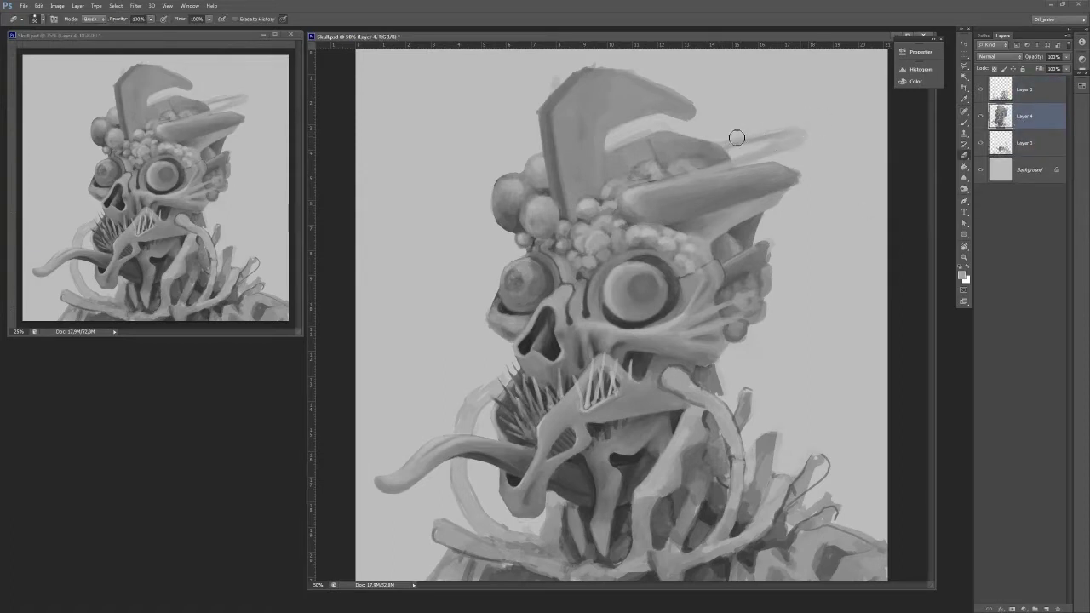
pyautogui.moveTo(739, 167)
pyautogui.mouseDown()
pyautogui.moveTo(742, 156)
pyautogui.moveTo(739, 228)
pyautogui.mouseUp()
# Select the hat brim and try distorting it into a larger shape that tilts upward.
pyautogui.press('l')
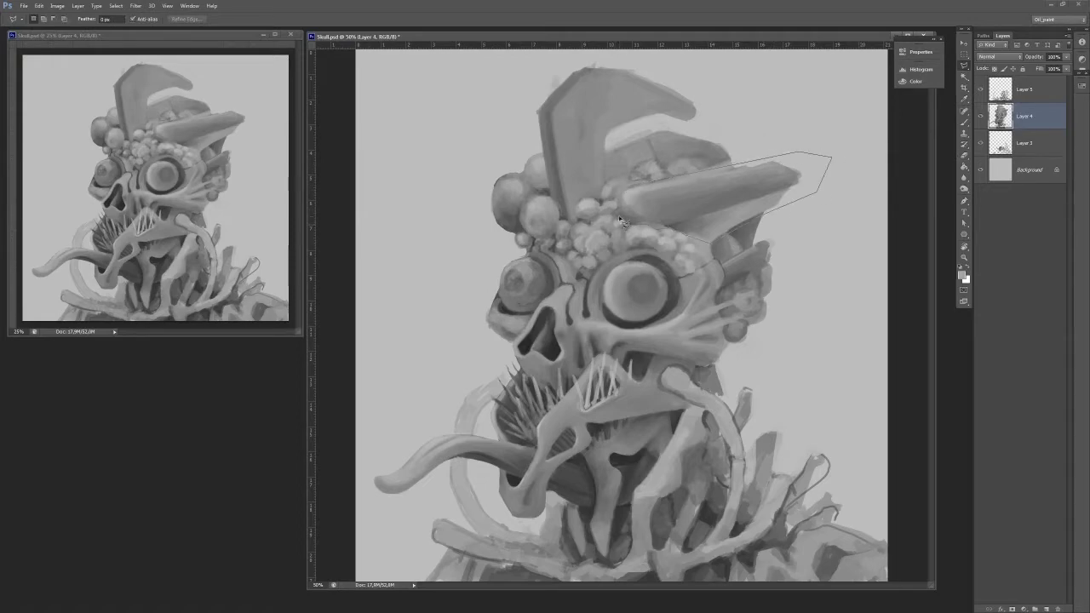
pyautogui.moveTo(620, 220); pyautogui.dragTo(616, 208)
pyautogui.hotkey('ctrl', 't')
pyautogui.moveTo(831, 154); pyautogui.dragTo(849, 108)
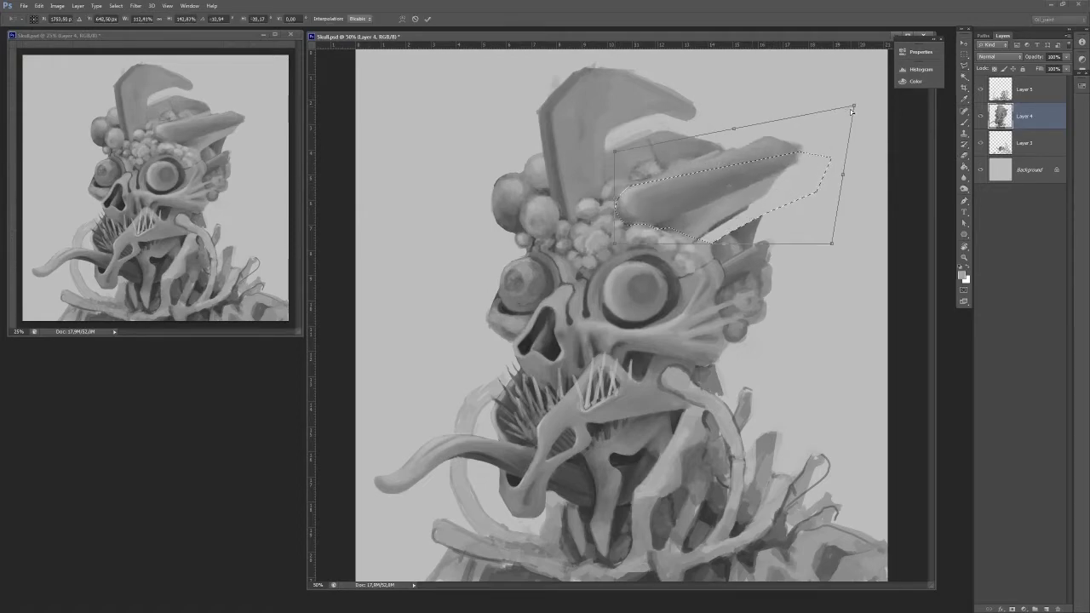
pyautogui.moveTo(831, 243); pyautogui.dragTo(851, 242)
pyautogui.moveTo(615, 244); pyautogui.dragTo(621, 244)
pyautogui.moveTo(614, 152); pyautogui.dragTo(603, 153)
pyautogui.moveTo(851, 243); pyautogui.dragTo(871, 244)
pyautogui.moveTo(854, 108); pyautogui.dragTo(865, 85)
pyautogui.hotkey('ctrl', '-')
pyautogui.moveTo(784, 161); pyautogui.dragTo(801, 152)
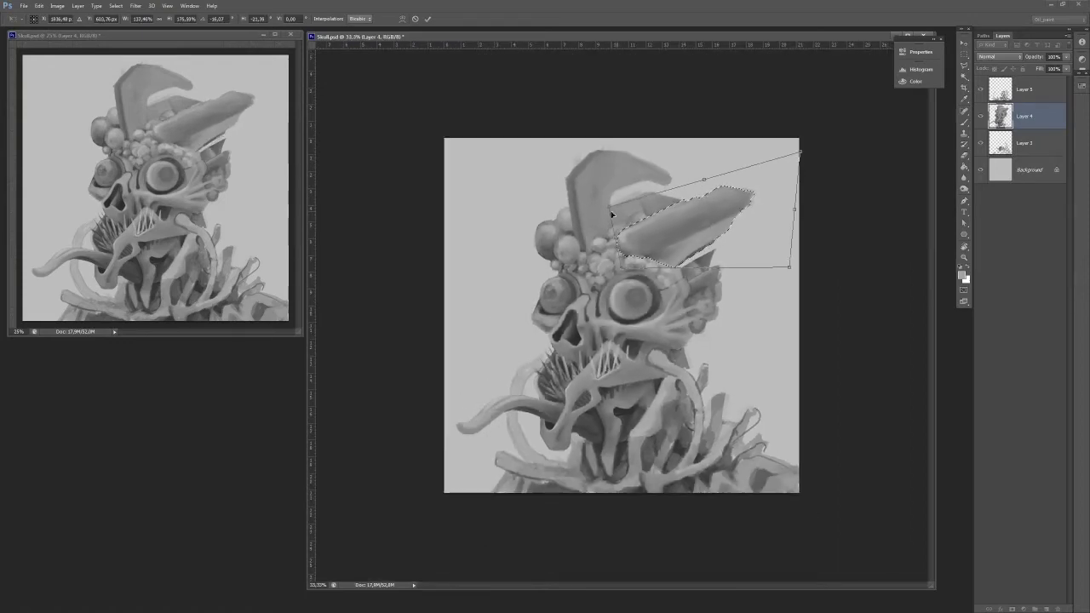
# Try narrowing the distorted brim and moving it away from the head, and cancel the transformation.
pyautogui.moveTo(610, 207); pyautogui.dragTo(609, 216)
pyautogui.moveTo(789, 267); pyautogui.dragTo(750, 257)
pyautogui.moveTo(800, 152); pyautogui.dragTo(785, 171)
pyautogui.moveTo(718, 221); pyautogui.dragTo(798, 195)
pyautogui.moveTo(697, 252); pyautogui.dragTo(710, 266)
pyautogui.moveTo(673, 223); pyautogui.dragTo(773, 192)
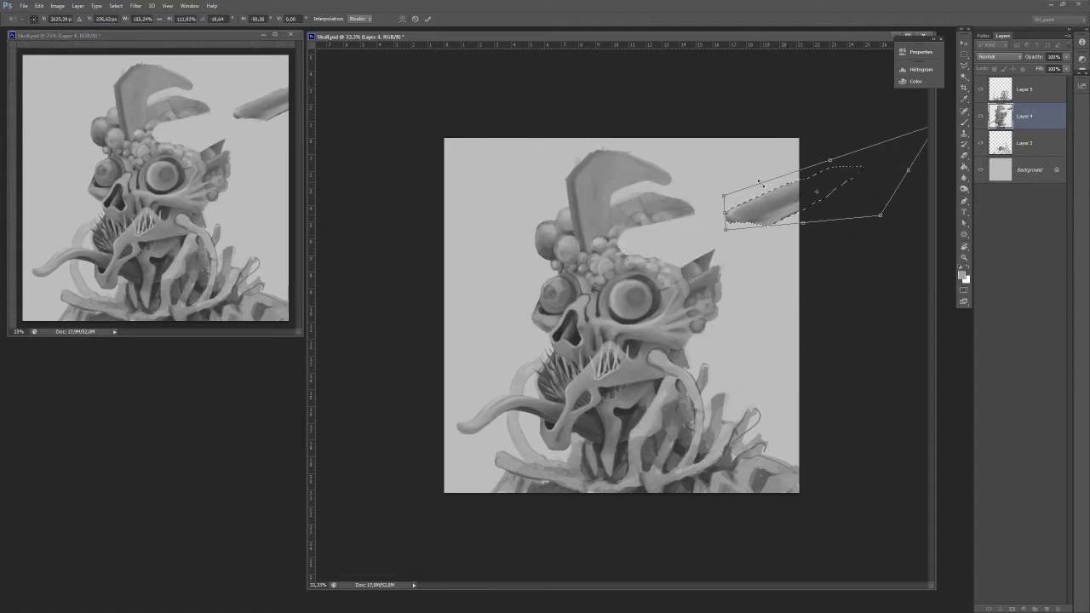
pyautogui.hotkey('ctrl', 'z')
pyautogui.press('Escape')
# Select the entire hat, cut it out of Layer 4 and keep it on a separate hidden layer.
pyautogui.press('l')
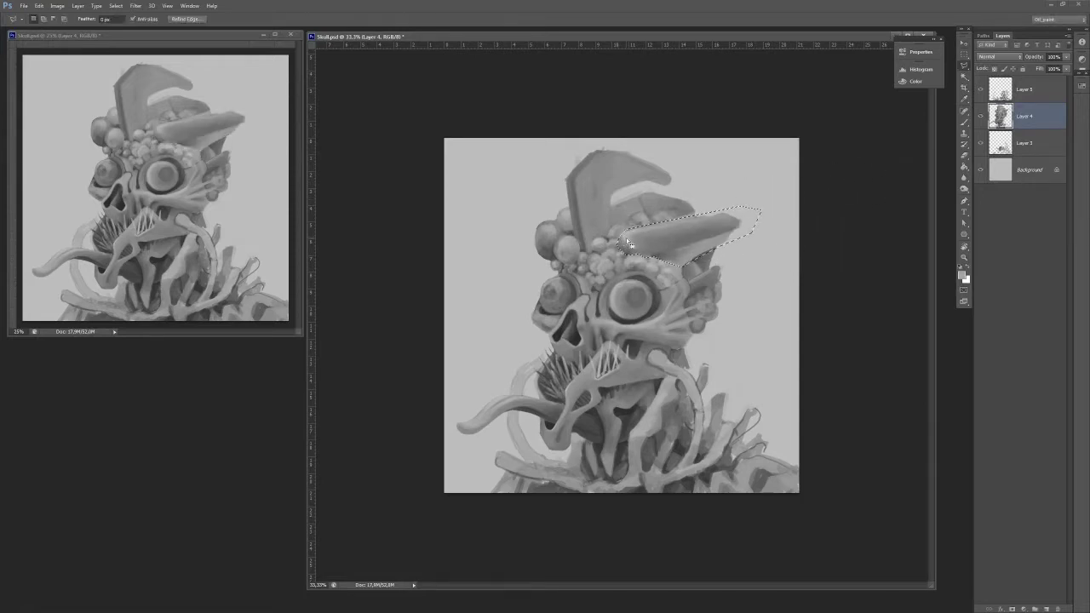
pyautogui.click(622, 241)
pyautogui.moveTo(626, 245)
pyautogui.mouseDown()
pyautogui.moveTo(756, 223)
pyautogui.moveTo(622, 245)
pyautogui.mouseUp()
pyautogui.moveTo(572, 213)
pyautogui.mouseDown()
pyautogui.moveTo(770, 189)
pyautogui.moveTo(761, 182)
pyautogui.moveTo(781, 121)
pyautogui.moveTo(760, 122)
pyautogui.mouseUp()
pyautogui.press('Delete')
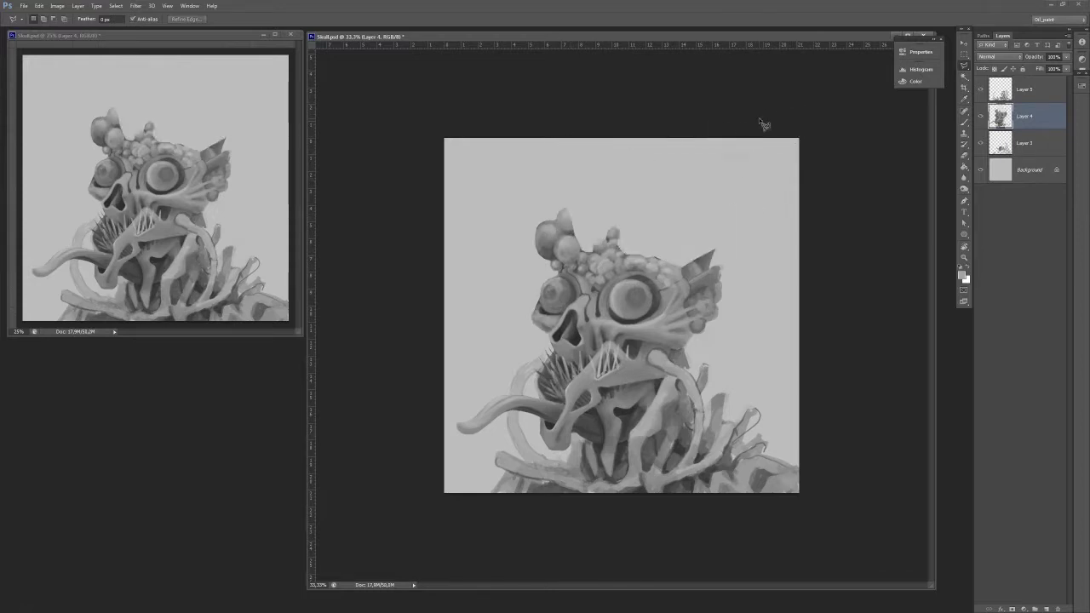
pyautogui.hotkey('ctrl', 'j')
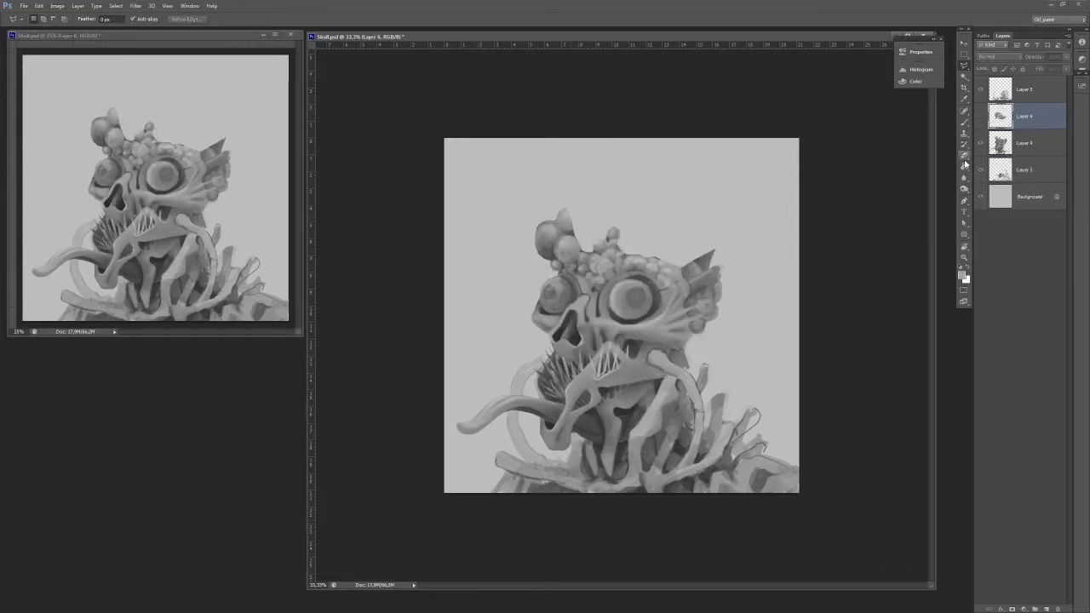
# Sample a dark tone from the neck and add an empty layer directly above Layer 4.
pyautogui.press('b')
pyautogui.keyDown('alt'); pyautogui.click(631, 413); pyautogui.keyUp('alt')
pyautogui.click(1001, 140)
pyautogui.hotkey('ctrl', 'alt', 'shift', 'n')
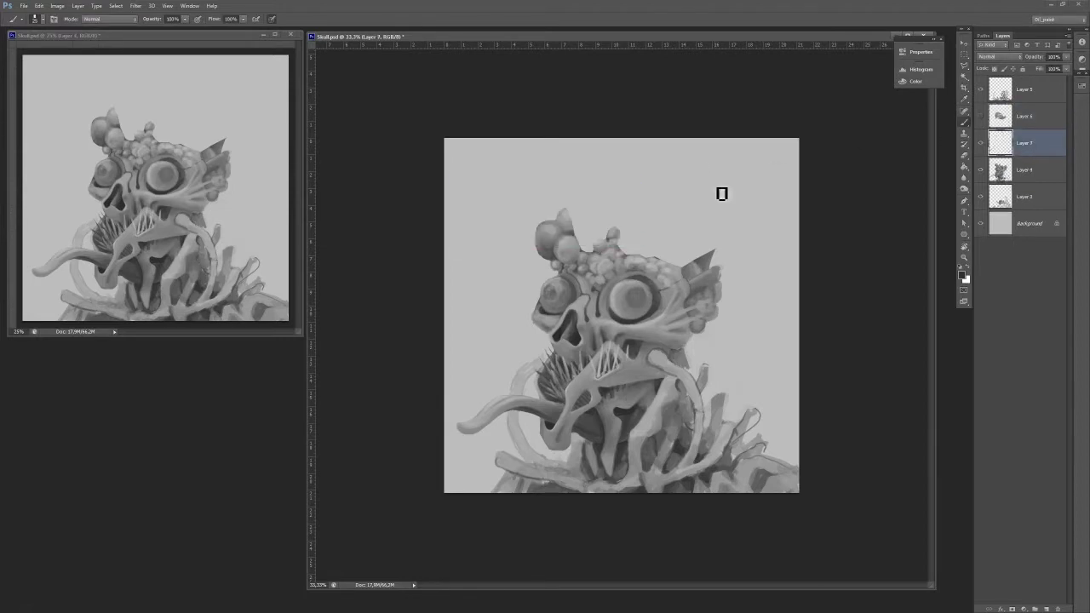
# Try first rough outlines for a new headpiece rising from the forehead.
pyautogui.moveTo(581, 237); pyautogui.dragTo(584, 153)
pyautogui.moveTo(587, 213)
pyautogui.mouseDown()
pyautogui.moveTo(616, 181)
pyautogui.moveTo(678, 206)
pyautogui.moveTo(645, 177)
pyautogui.mouseUp()
pyautogui.hotkey('ctrl', 'z')
pyautogui.hotkey('ctrl', 'z')
pyautogui.moveTo(577, 224)
pyautogui.mouseDown()
pyautogui.moveTo(657, 231)
pyautogui.moveTo(676, 243)
pyautogui.moveTo(576, 210)
pyautogui.moveTo(681, 181)
pyautogui.moveTo(715, 230)
pyautogui.mouseUp()
pyautogui.hotkey('ctrl', 'z')
# Sketch a tall, backward-sweeping headpiece with curved ribs running from the forehead to the back of the skull.
pyautogui.moveTo(616, 185)
pyautogui.mouseDown()
pyautogui.moveTo(723, 163)
pyautogui.moveTo(750, 166)
pyautogui.moveTo(755, 208)
pyautogui.moveTo(723, 263)
pyautogui.mouseUp()
pyautogui.moveTo(592, 249)
pyautogui.mouseDown()
pyautogui.moveTo(603, 198)
pyautogui.moveTo(622, 185)
pyautogui.moveTo(744, 155)
pyautogui.mouseUp()
pyautogui.moveTo(577, 211)
pyautogui.mouseDown()
pyautogui.moveTo(686, 161)
pyautogui.moveTo(747, 161)
pyautogui.moveTo(751, 178)
pyautogui.mouseUp()
pyautogui.moveTo(625, 170); pyautogui.dragTo(700, 223)
pyautogui.moveTo(713, 275)
pyautogui.mouseDown()
pyautogui.moveTo(700, 214)
pyautogui.moveTo(678, 175)
pyautogui.mouseUp()
pyautogui.moveTo(719, 272)
pyautogui.mouseDown()
pyautogui.moveTo(678, 182)
pyautogui.moveTo(702, 164)
pyautogui.moveTo(729, 186)
pyautogui.moveTo(741, 235)
pyautogui.moveTo(715, 162)
pyautogui.moveTo(739, 228)
pyautogui.mouseUp()
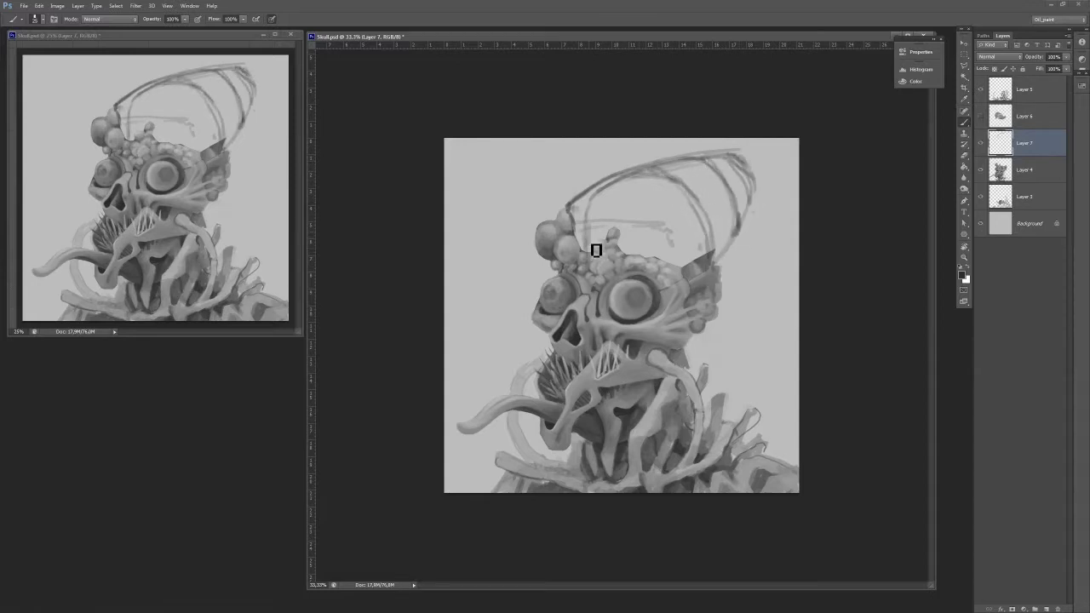
pyautogui.moveTo(596, 251)
pyautogui.mouseDown()
pyautogui.moveTo(613, 193)
pyautogui.moveTo(602, 211)
pyautogui.moveTo(639, 175)
pyautogui.moveTo(593, 254)
pyautogui.mouseUp()
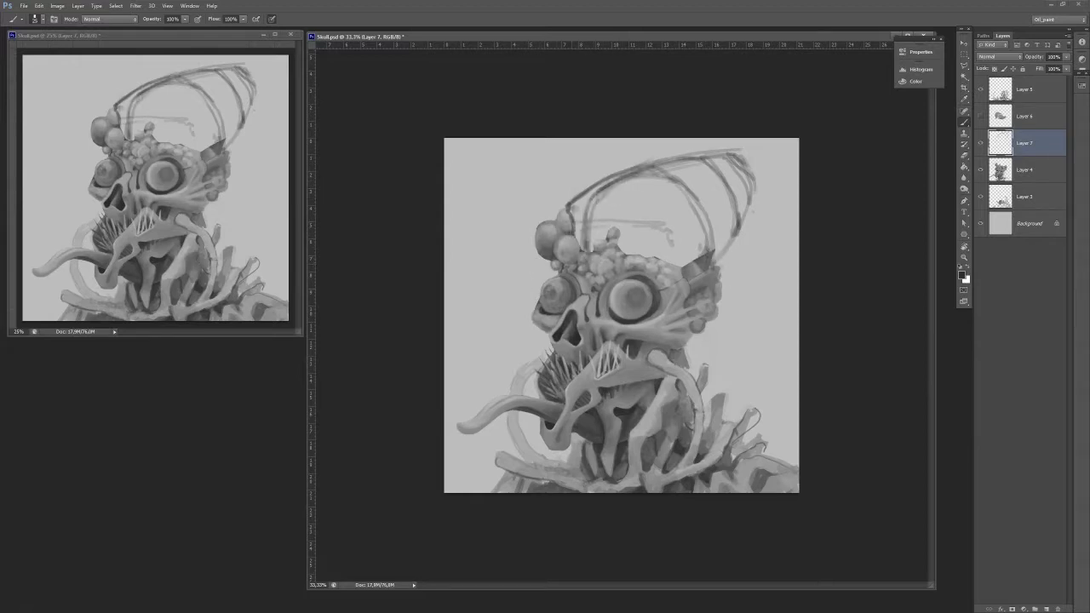
# Try extending the headpiece outline forward around the large bulbs above the smaller eye.
pyautogui.moveTo(539, 261); pyautogui.dragTo(556, 271)
pyautogui.moveTo(522, 232)
pyautogui.mouseDown()
pyautogui.moveTo(590, 197)
pyautogui.moveTo(518, 246)
pyautogui.mouseUp()
pyautogui.hotkey('ctrl', 'z')
pyautogui.hotkey('ctrl', 'alt', 'z')
pyautogui.hotkey('ctrl', 'alt', 'z')
pyautogui.moveTo(537, 284); pyautogui.dragTo(544, 283)
pyautogui.moveTo(569, 211); pyautogui.dragTo(518, 246)
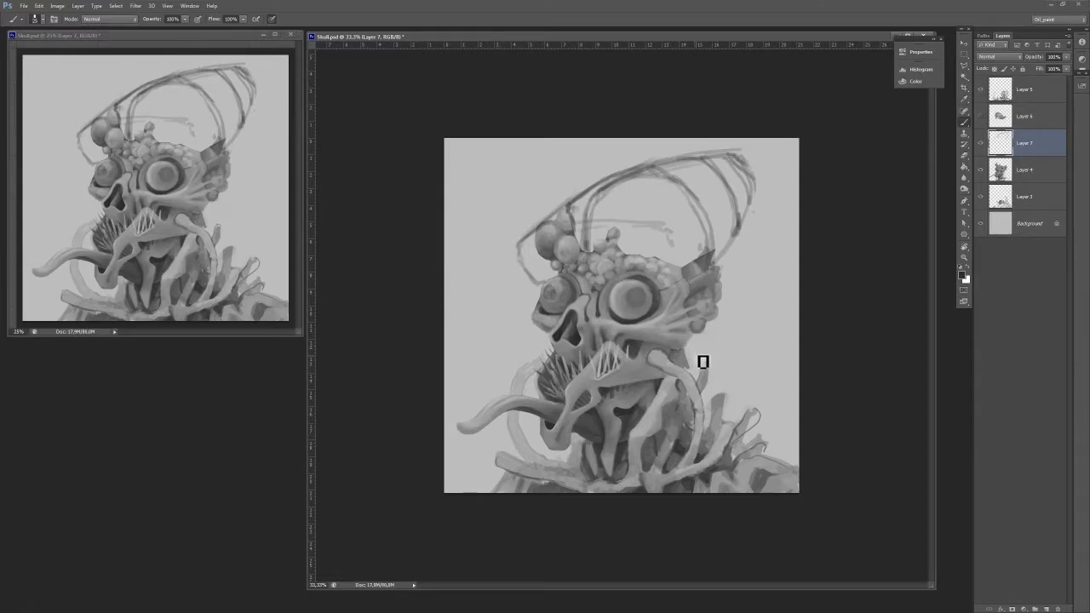
pyautogui.hotkey('ctrl', 'z')
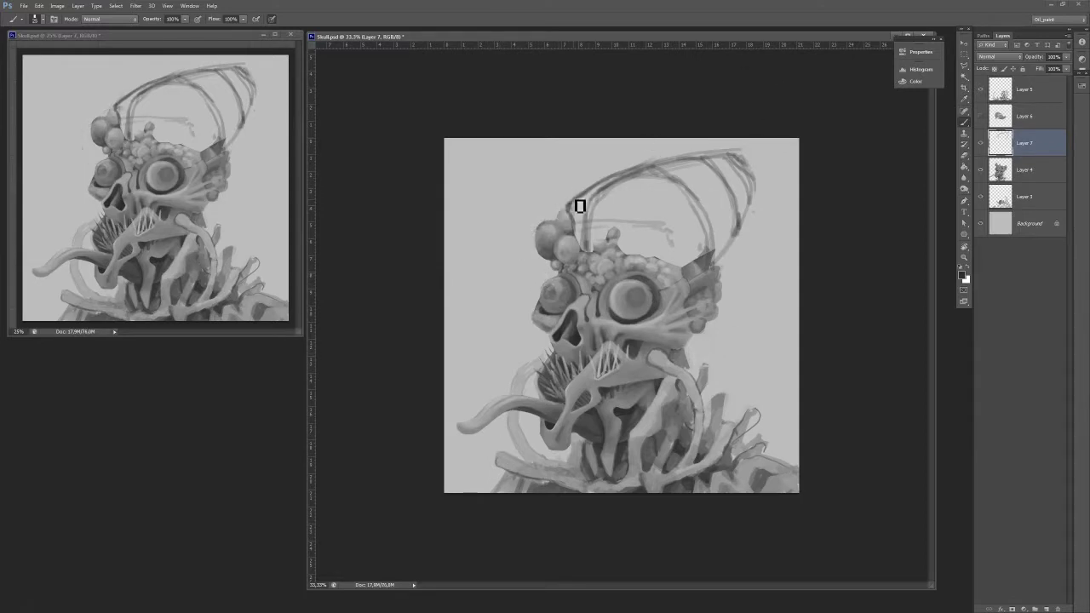
# Sketch the headpiece's inner curves above the forehead and block in a dark oval behind the temple.
pyautogui.moveTo(596, 198)
pyautogui.mouseDown()
pyautogui.moveTo(676, 200)
pyautogui.moveTo(666, 260)
pyautogui.mouseUp()
pyautogui.moveTo(670, 216); pyautogui.dragTo(673, 254)
pyautogui.hotkey('ctrl', 'z')
pyautogui.moveTo(579, 206)
pyautogui.mouseDown()
pyautogui.moveTo(655, 218)
pyautogui.moveTo(686, 272)
pyautogui.mouseUp()
pyautogui.hotkey('ctrl', 'z')
pyautogui.moveTo(620, 211)
pyautogui.mouseDown()
pyautogui.moveTo(691, 271)
pyautogui.moveTo(723, 254)
pyautogui.moveTo(689, 257)
pyautogui.moveTo(702, 296)
pyautogui.moveTo(717, 284)
pyautogui.moveTo(690, 258)
pyautogui.moveTo(701, 274)
pyautogui.moveTo(700, 253)
pyautogui.moveTo(704, 287)
pyautogui.moveTo(705, 272)
pyautogui.moveTo(691, 268)
pyautogui.moveTo(700, 288)
pyautogui.moveTo(701, 269)
pyautogui.moveTo(703, 294)
pyautogui.moveTo(694, 309)
pyautogui.mouseUp()
pyautogui.keyDown('alt'); pyautogui.click(709, 290); pyautogui.keyUp('alt')
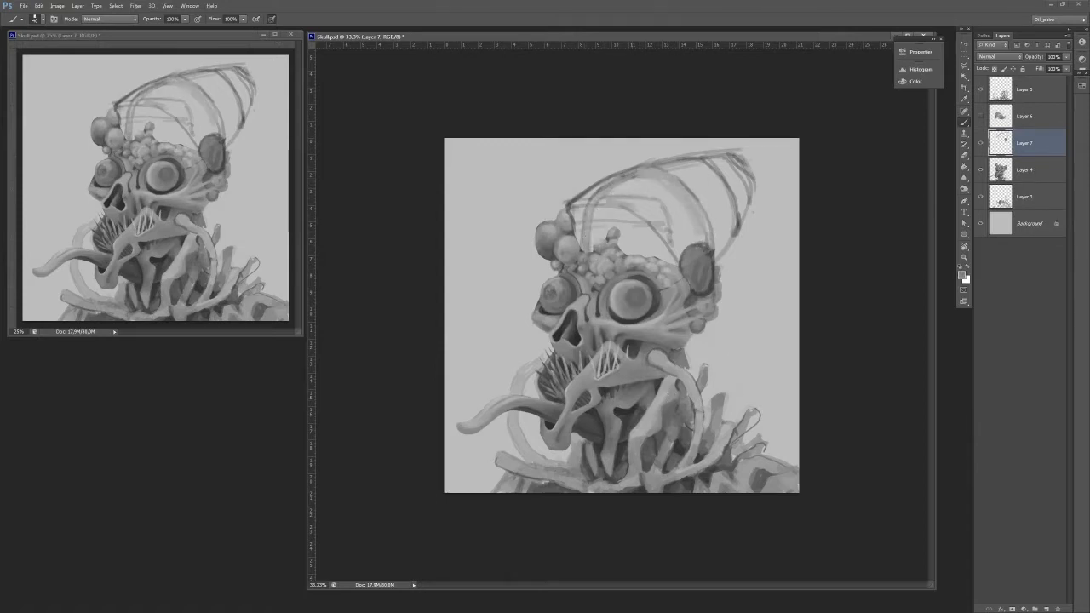
# Block in the headpiece's front, middle and rear ribs with thick mid-grey strokes.
pyautogui.moveTo(648, 175)
pyautogui.mouseDown()
pyautogui.moveTo(706, 243)
pyautogui.moveTo(691, 166)
pyautogui.moveTo(707, 169)
pyautogui.moveTo(737, 214)
pyautogui.mouseUp()
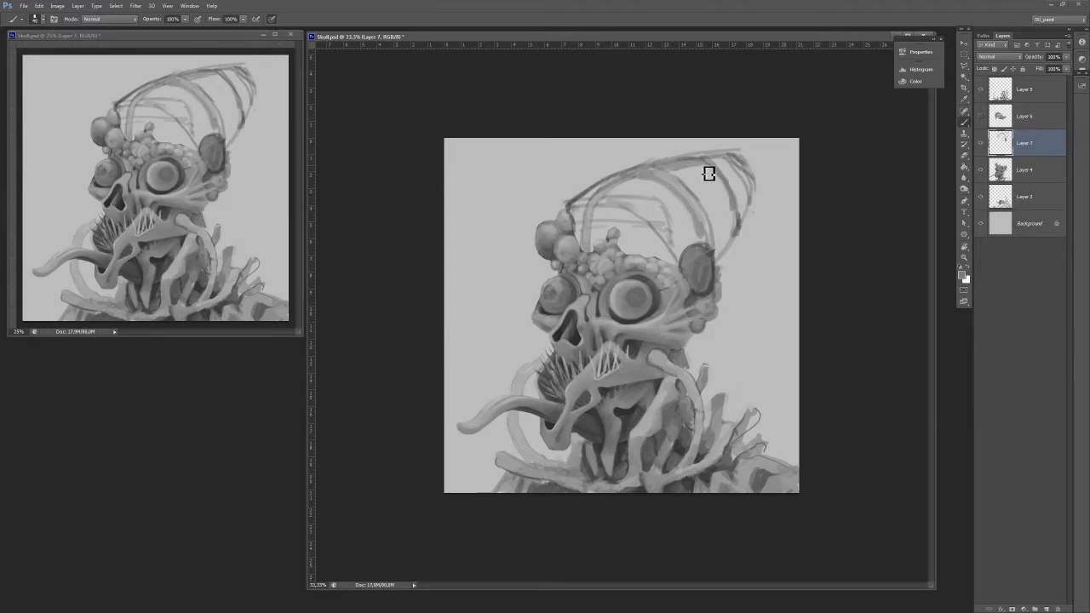
pyautogui.moveTo(709, 174); pyautogui.dragTo(730, 200)
pyautogui.moveTo(650, 179); pyautogui.dragTo(642, 201)
pyautogui.moveTo(649, 182); pyautogui.dragTo(657, 220)
pyautogui.hotkey('ctrl', 'z')
pyautogui.moveTo(712, 170); pyautogui.dragTo(737, 214)
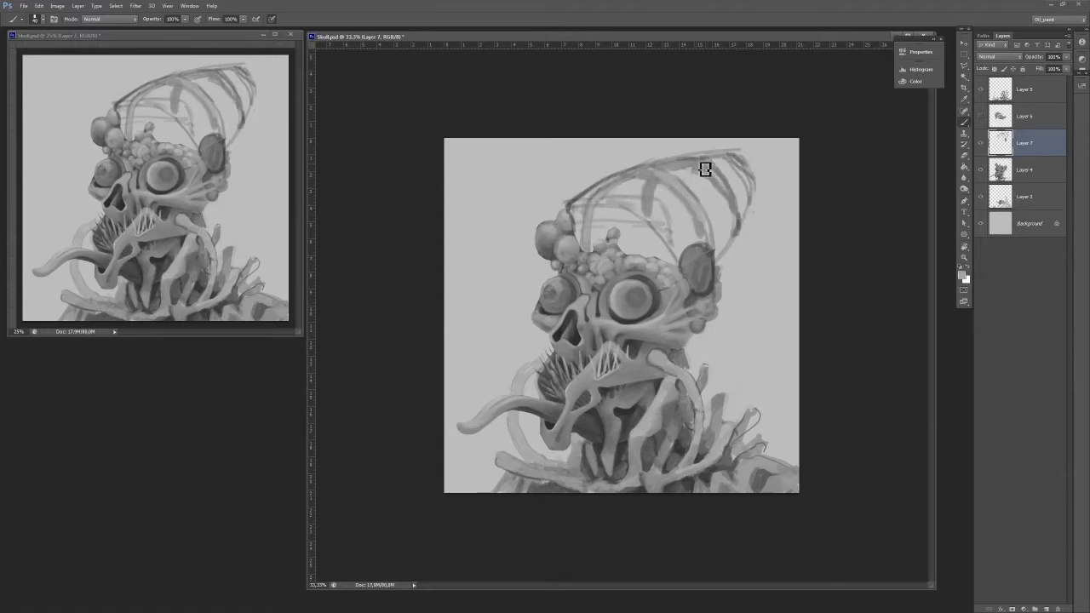
pyautogui.moveTo(705, 169)
pyautogui.mouseDown()
pyautogui.moveTo(730, 203)
pyautogui.moveTo(684, 173)
pyautogui.mouseUp()
pyautogui.keyDown('alt'); pyautogui.click(669, 171); pyautogui.keyUp('alt')
pyautogui.keyDown('alt'); pyautogui.click(655, 176); pyautogui.keyUp('alt')
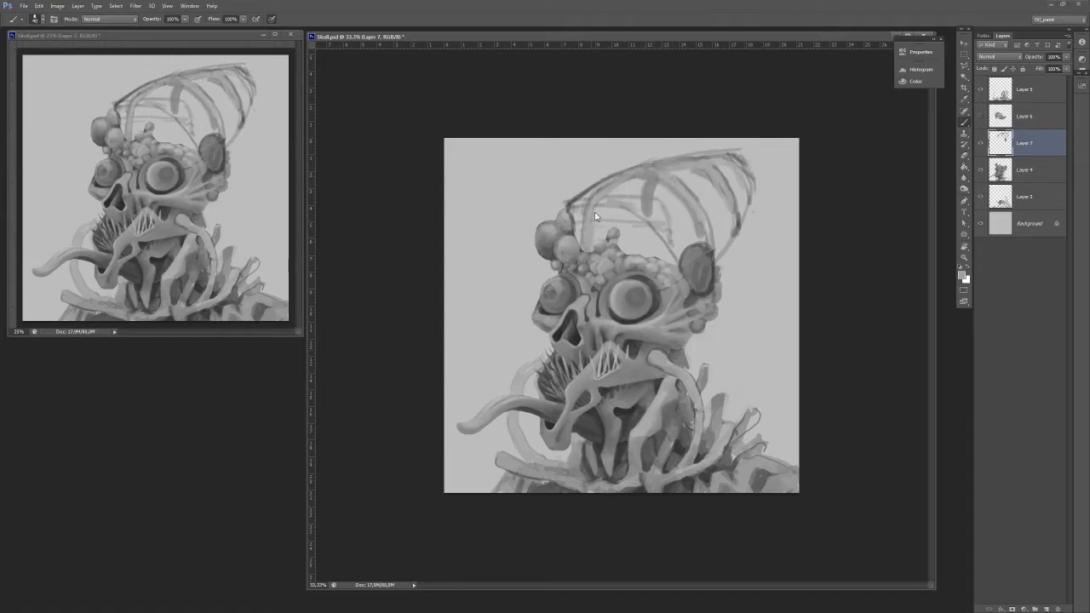
pyautogui.moveTo(621, 187); pyautogui.dragTo(605, 216)
# Remove the dark oval and the pointed fin behind the temple.
pyautogui.press('e')
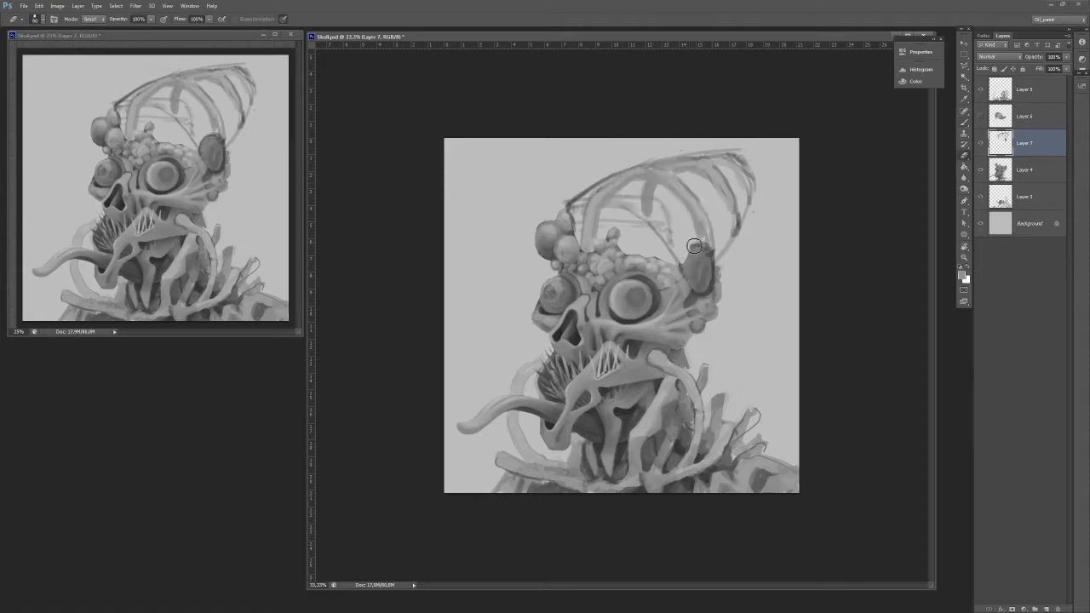
pyautogui.moveTo(718, 245)
pyautogui.mouseDown()
pyautogui.moveTo(696, 271)
pyautogui.moveTo(701, 299)
pyautogui.mouseUp()
pyautogui.press('b')
pyautogui.moveTo(704, 261)
pyautogui.mouseDown()
pyautogui.moveTo(697, 288)
pyautogui.moveTo(698, 271)
pyautogui.mouseUp()
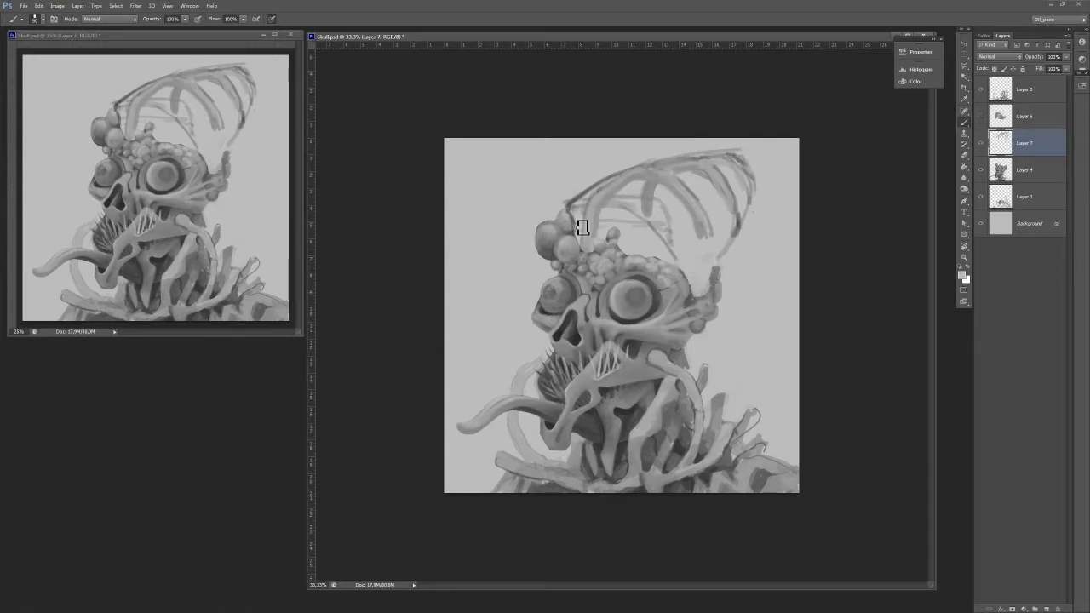
# Shade the edges of the headpiece's ribs and lengthen the middle rib down toward the temple.
pyautogui.moveTo(602, 240); pyautogui.dragTo(607, 207)
pyautogui.moveTo(652, 179)
pyautogui.mouseDown()
pyautogui.moveTo(678, 196)
pyautogui.moveTo(706, 260)
pyautogui.moveTo(715, 248)
pyautogui.moveTo(708, 269)
pyautogui.mouseUp()
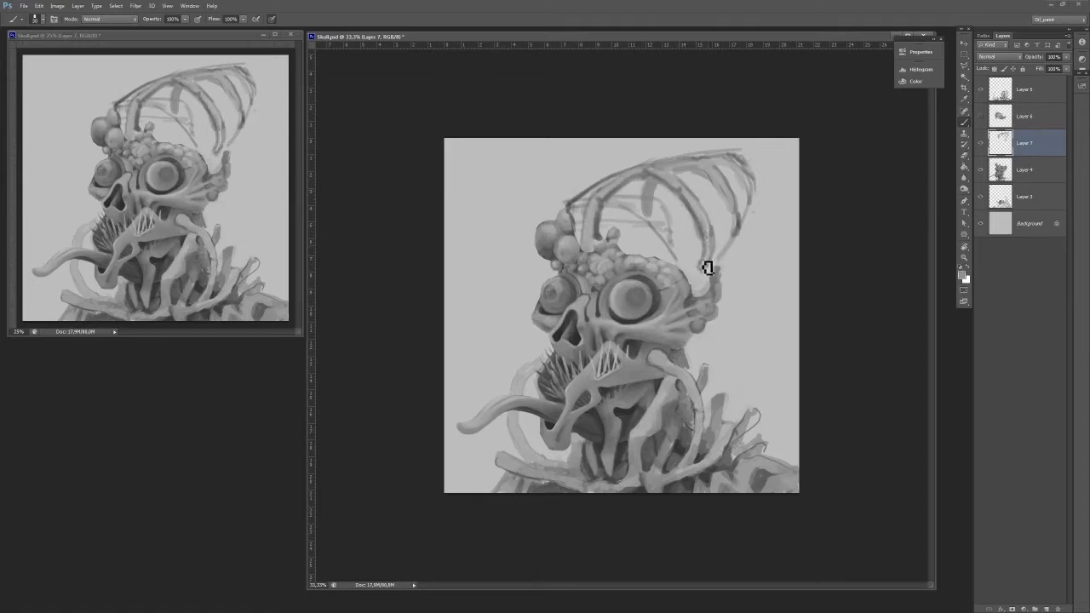
pyautogui.keyDown('alt'); pyautogui.click(679, 191); pyautogui.keyUp('alt')
pyautogui.moveTo(679, 175); pyautogui.dragTo(734, 221)
pyautogui.moveTo(718, 184)
pyautogui.mouseDown()
pyautogui.moveTo(726, 257)
pyautogui.moveTo(747, 225)
pyautogui.mouseUp()
pyautogui.keyDown('alt'); pyautogui.click(744, 181); pyautogui.keyUp('alt')
pyautogui.moveTo(734, 169); pyautogui.dragTo(753, 216)
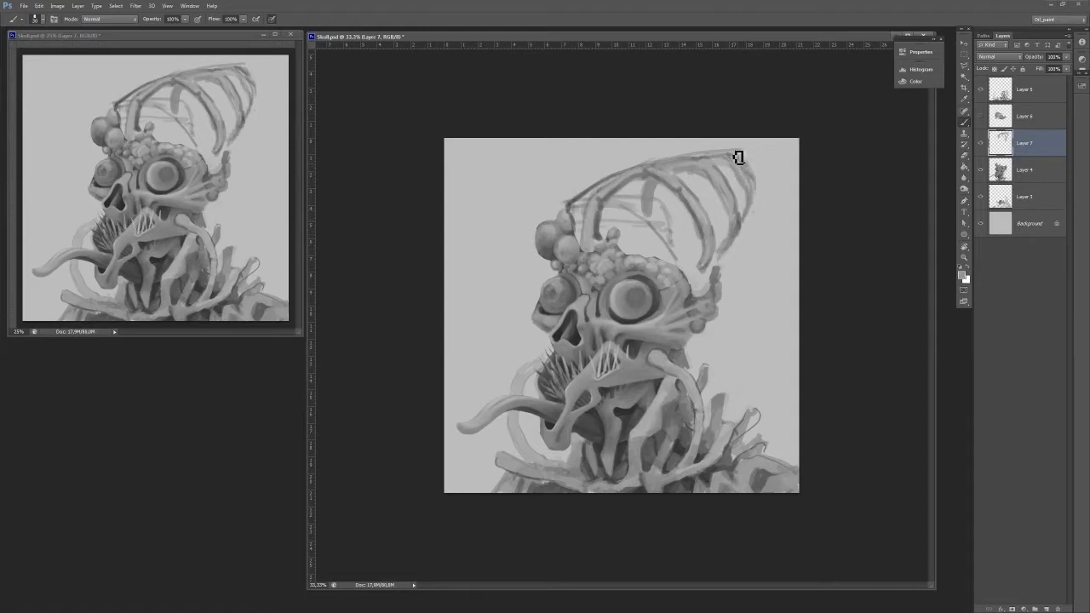
# Extend the far inner rib downward and add small growths around the base of the front rib.
pyautogui.moveTo(663, 235); pyautogui.dragTo(665, 238)
pyautogui.keyDown('alt'); pyautogui.click(624, 254); pyautogui.keyUp('alt')
pyautogui.moveTo(621, 251); pyautogui.dragTo(574, 217)
pyautogui.keyDown('alt'); pyautogui.click(570, 245); pyautogui.keyUp('alt')
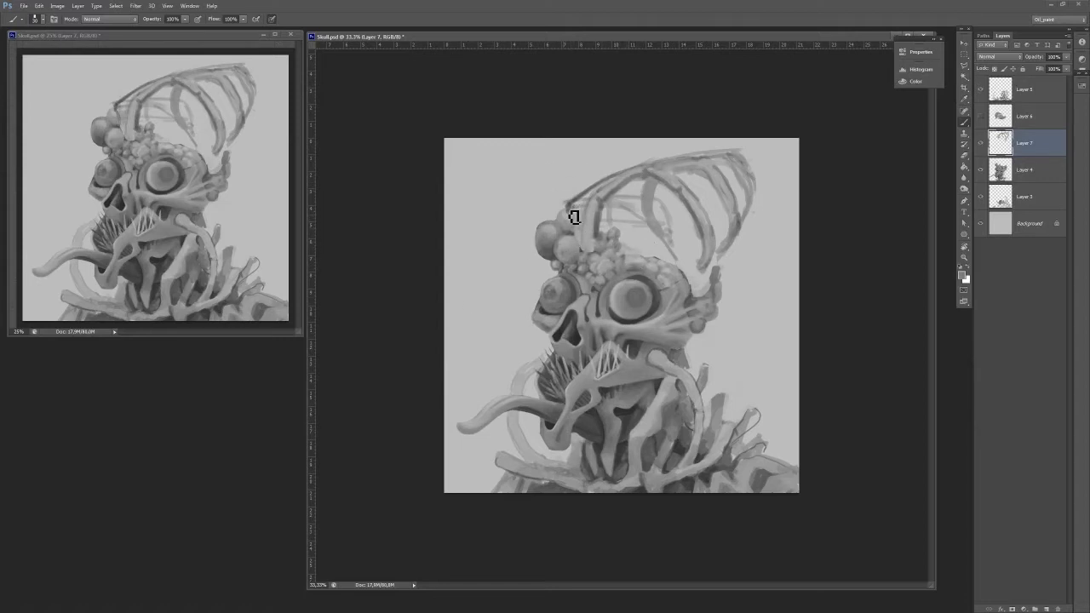
# Paint the rounded cranium beneath the ribs and add a knob at the middle rib's lower end.
pyautogui.keyDown('alt'); pyautogui.click(589, 245); pyautogui.keyUp('alt')
pyautogui.keyDown('alt'); pyautogui.click(661, 270); pyautogui.keyUp('alt')
pyautogui.keyDown('alt'); pyautogui.click(706, 297); pyautogui.keyUp('alt')
pyautogui.moveTo(706, 298); pyautogui.dragTo(702, 276)
pyautogui.moveTo(635, 187); pyautogui.dragTo(628, 244)
pyautogui.keyDown('alt'); pyautogui.click(641, 259); pyautogui.keyUp('alt')
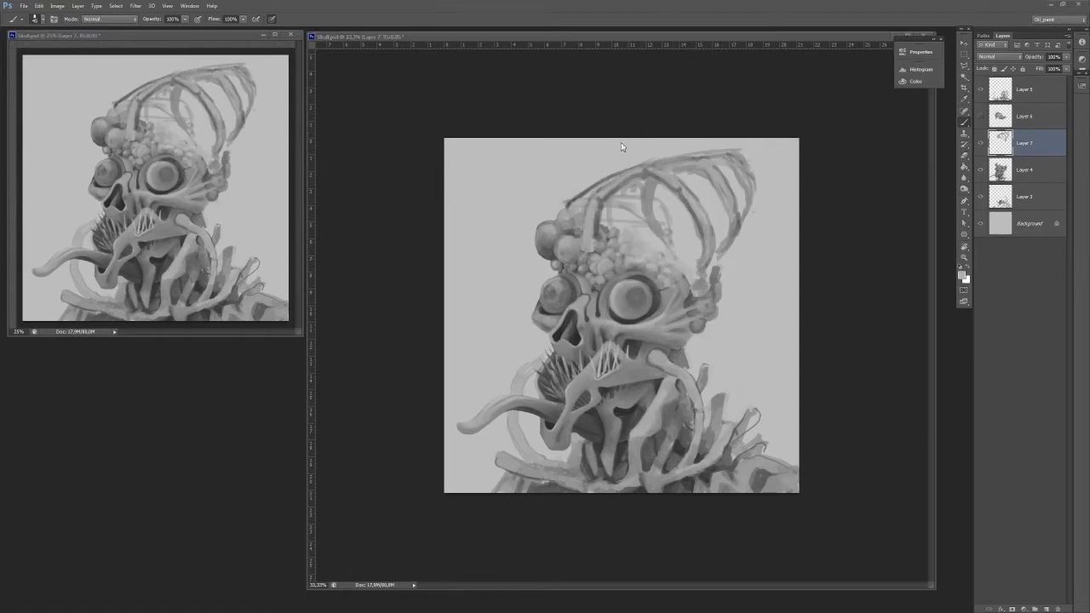
# Paint thin pointed bone strands reaching from the cheekbone past the back of the skull with a smaller brush.
pyautogui.keyDown('alt'); pyautogui.click(689, 292); pyautogui.keyUp('alt')
pyautogui.press('[')
pyautogui.press('[')
pyautogui.press('[')
pyautogui.press('[')
pyautogui.press('[')
pyautogui.keyDown('alt'); pyautogui.click(684, 329); pyautogui.keyUp('alt')
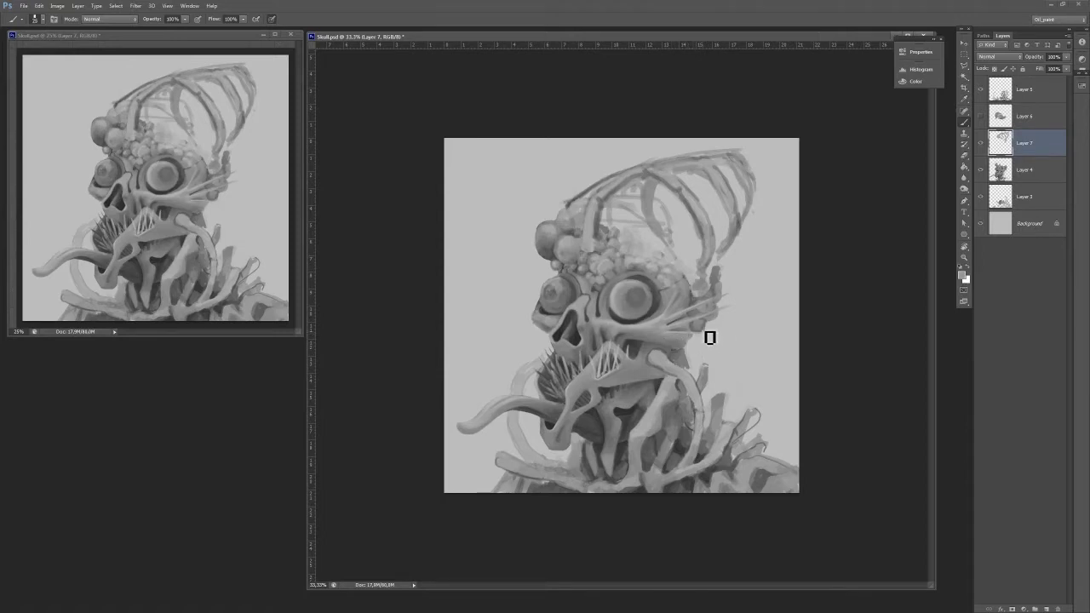
pyautogui.keyDown('alt'); pyautogui.click(664, 343); pyautogui.keyUp('alt')
pyautogui.moveTo(675, 343); pyautogui.dragTo(690, 353)
# Try painting a curved tube from the rear end of the cheekbone down behind the neck.
pyautogui.click(1025, 170)
pyautogui.press('e')
pyautogui.click(1001, 92)
pyautogui.press('b')
pyautogui.moveTo(701, 350)
pyautogui.mouseDown()
pyautogui.moveTo(727, 352)
pyautogui.moveTo(696, 346)
pyautogui.moveTo(715, 341)
pyautogui.moveTo(725, 380)
pyautogui.mouseUp()
pyautogui.press('e')
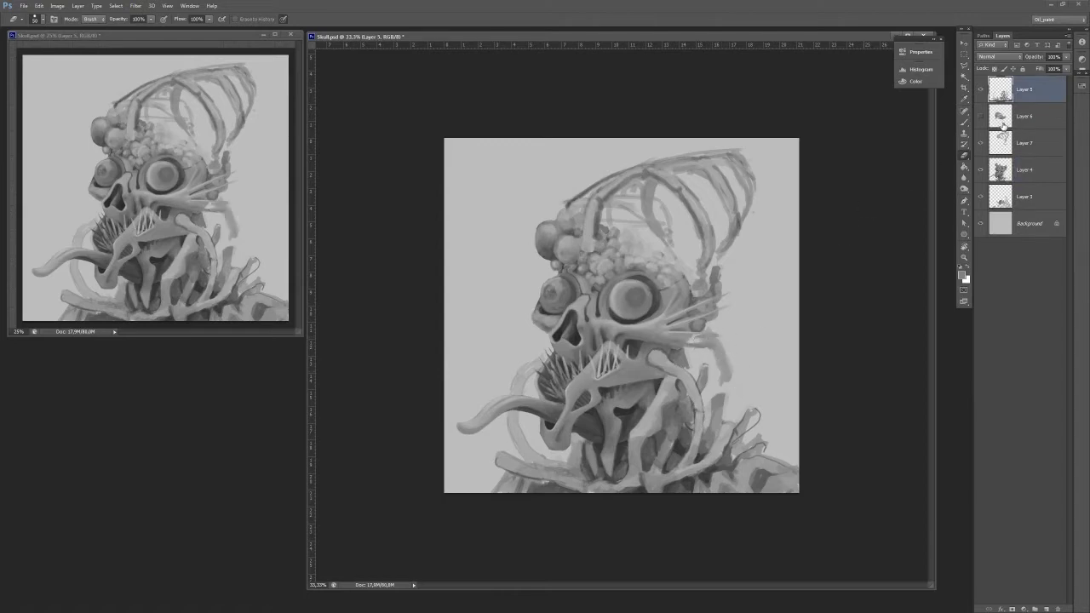
# Erase the curved tube behind the neck, check the layers' visibility and make Layer 5 active.
pyautogui.click(980, 90)
pyautogui.hotkey('alt', '[')
pyautogui.hotkey('alt', '[')
pyautogui.hotkey('alt', '[')
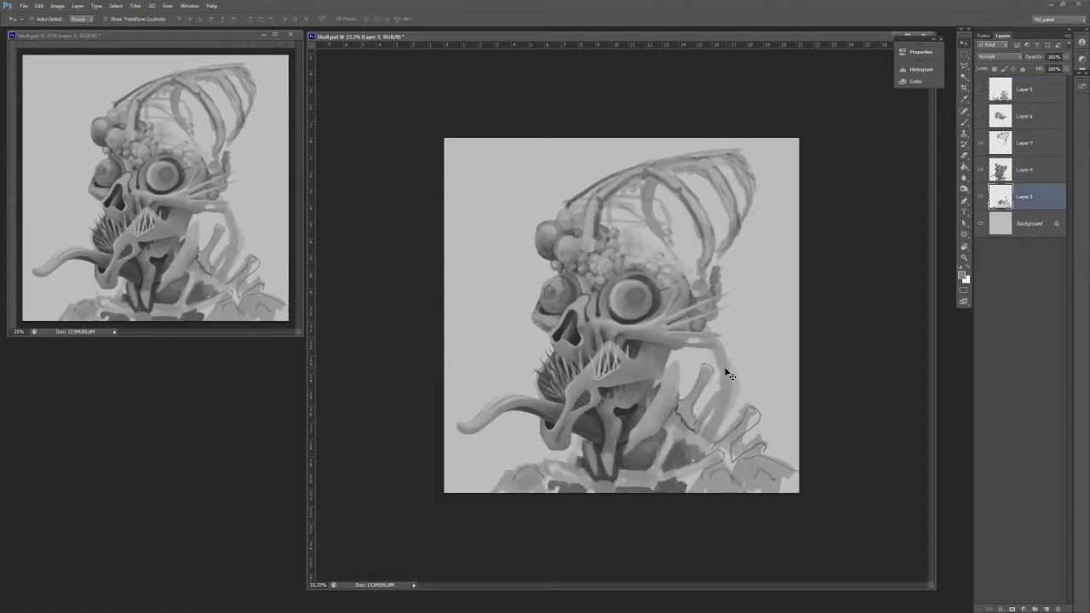
pyautogui.moveTo(711, 337)
pyautogui.mouseDown()
pyautogui.moveTo(725, 363)
pyautogui.moveTo(707, 403)
pyautogui.moveTo(722, 425)
pyautogui.mouseUp()
pyautogui.click(980, 117)
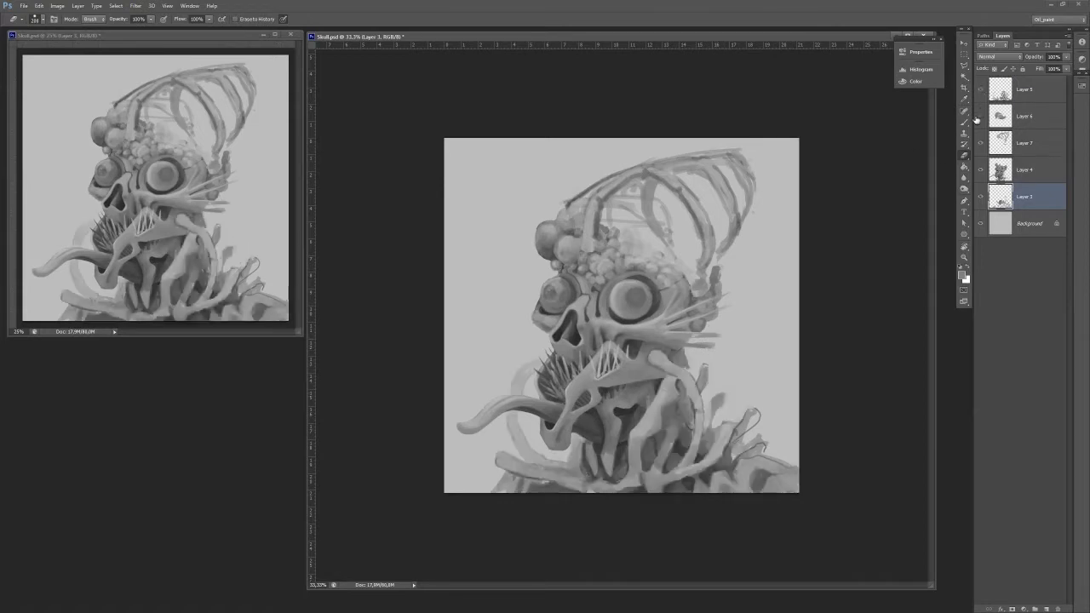
pyautogui.click(980, 172)
pyautogui.click(980, 172)
pyautogui.click(1024, 90)
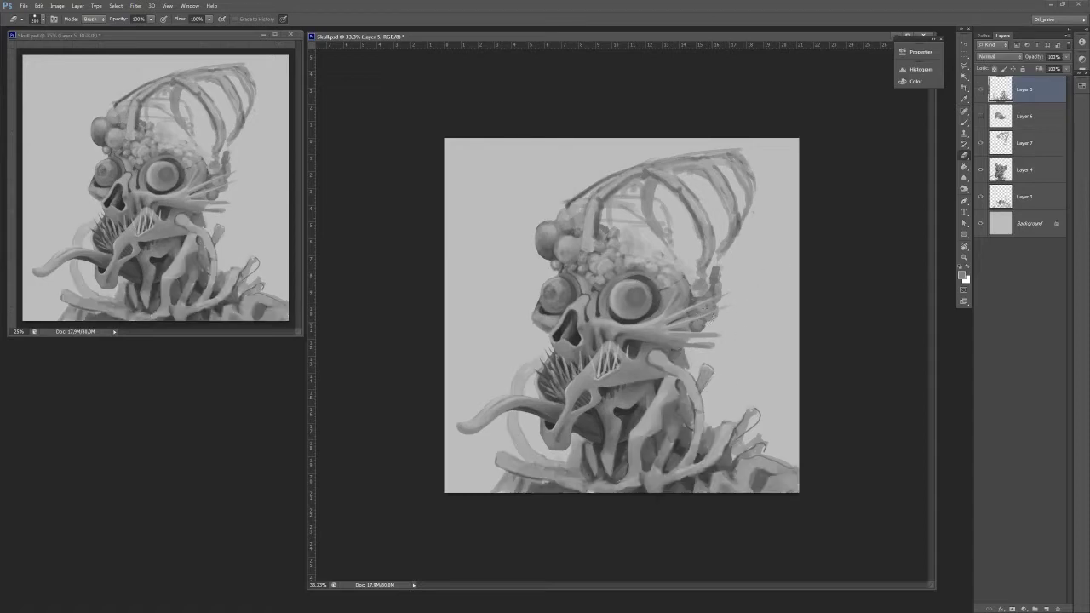
# Make Layer 7 active and extend the tips of the pointed bone strands behind the skull with the brush.
pyautogui.click(1007, 141)
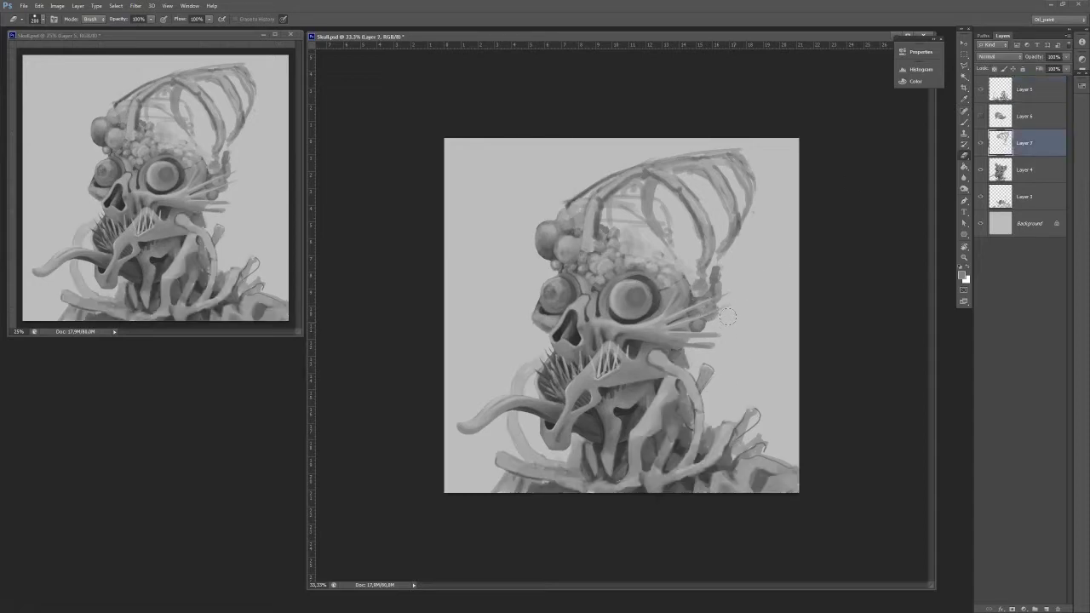
pyautogui.press('v')
pyautogui.moveTo(706, 348); pyautogui.dragTo(709, 352)
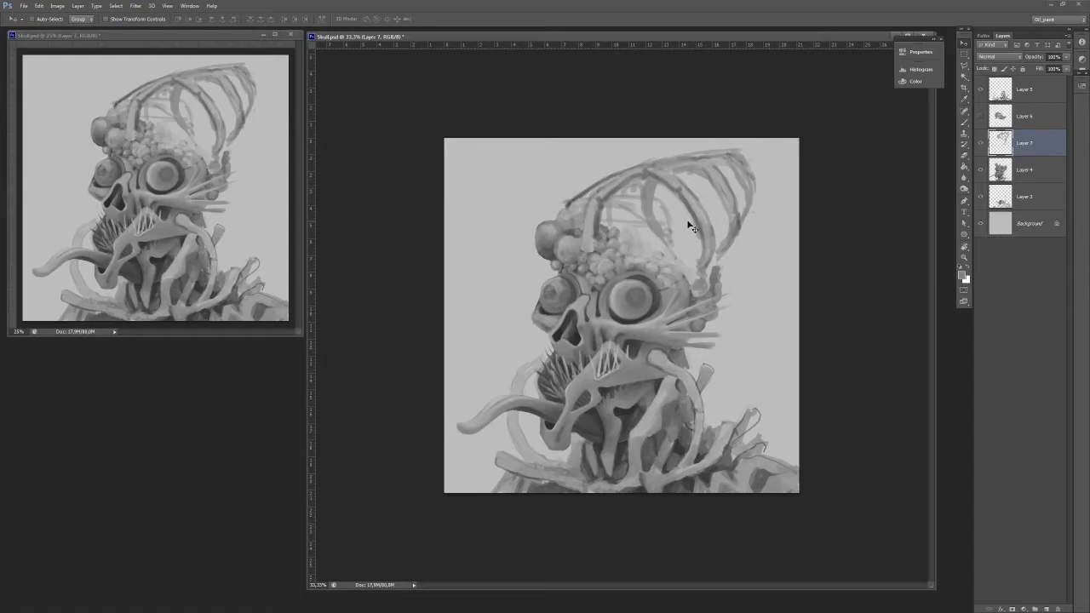
pyautogui.press('b')
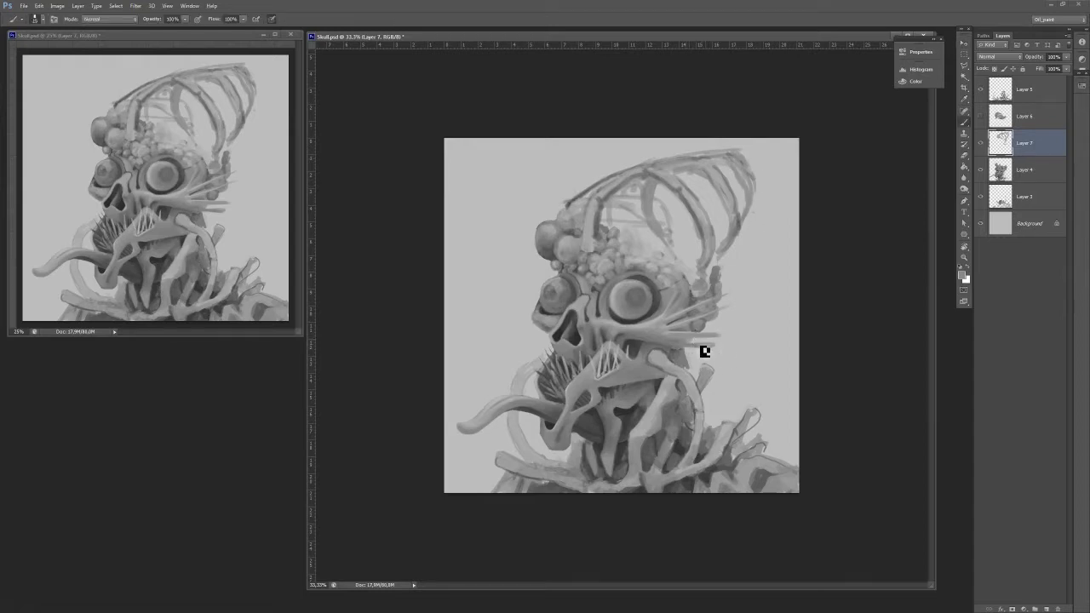
pyautogui.moveTo(722, 340)
pyautogui.mouseDown()
pyautogui.moveTo(737, 341)
pyautogui.moveTo(729, 322)
pyautogui.mouseUp()
# Check which layer holds the bone strands by switching between layers and toggling Layer 5's visibility, finishing on Layer 7.
pyautogui.click(1026, 196)
pyautogui.press('e')
pyautogui.click(997, 147)
pyautogui.click(1005, 197)
pyautogui.click(1004, 172)
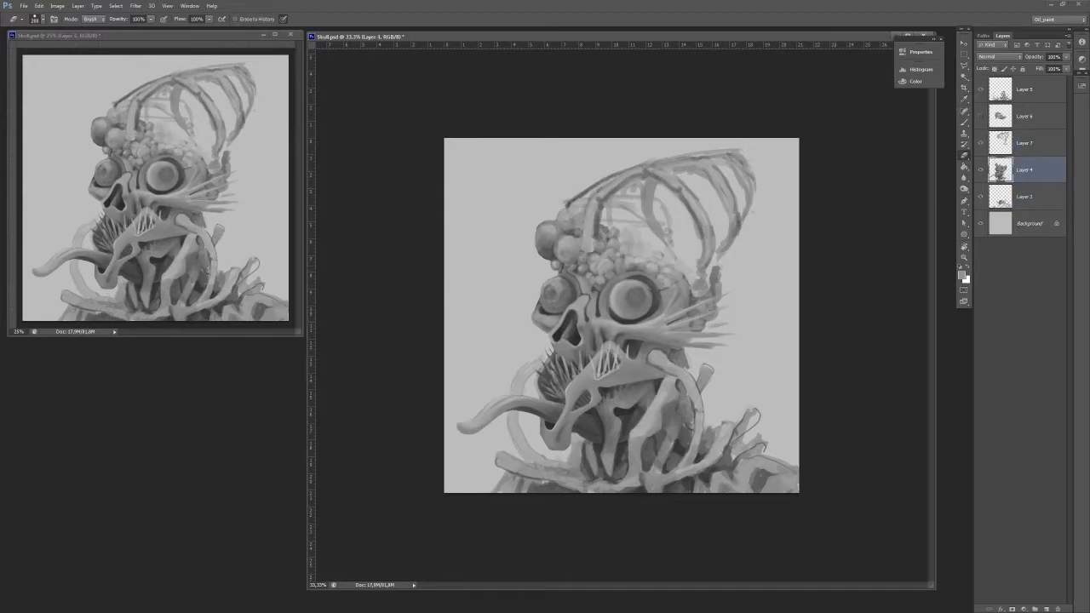
pyautogui.click(1006, 196)
pyautogui.press('v')
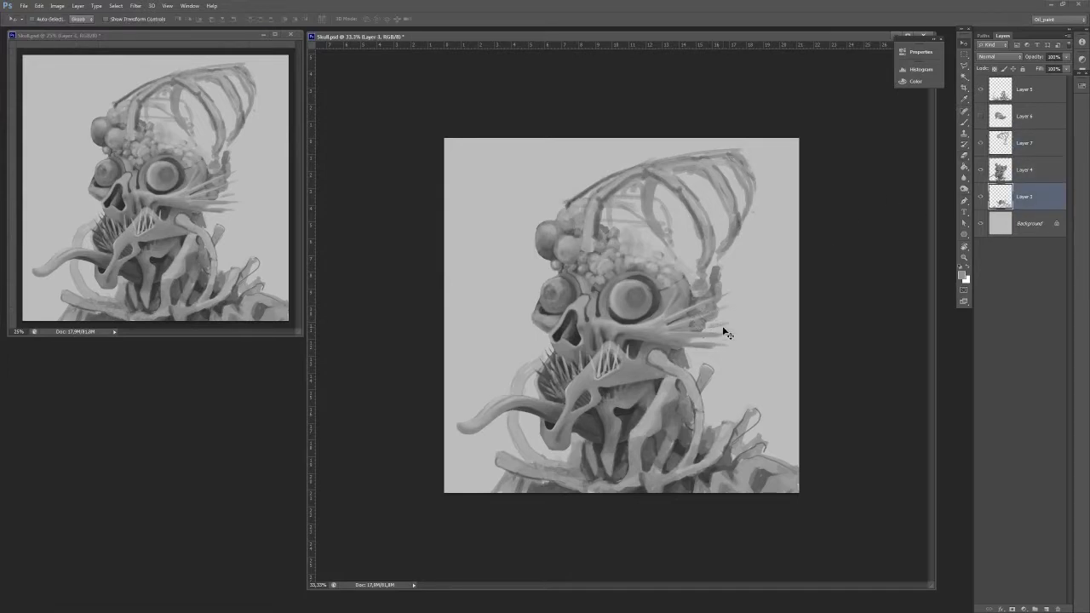
pyautogui.click(1005, 143)
pyautogui.moveTo(722, 326); pyautogui.dragTo(728, 323)
pyautogui.keyDown('ctrl'); pyautogui.click(707, 324); pyautogui.keyUp('ctrl')
pyautogui.press('b')
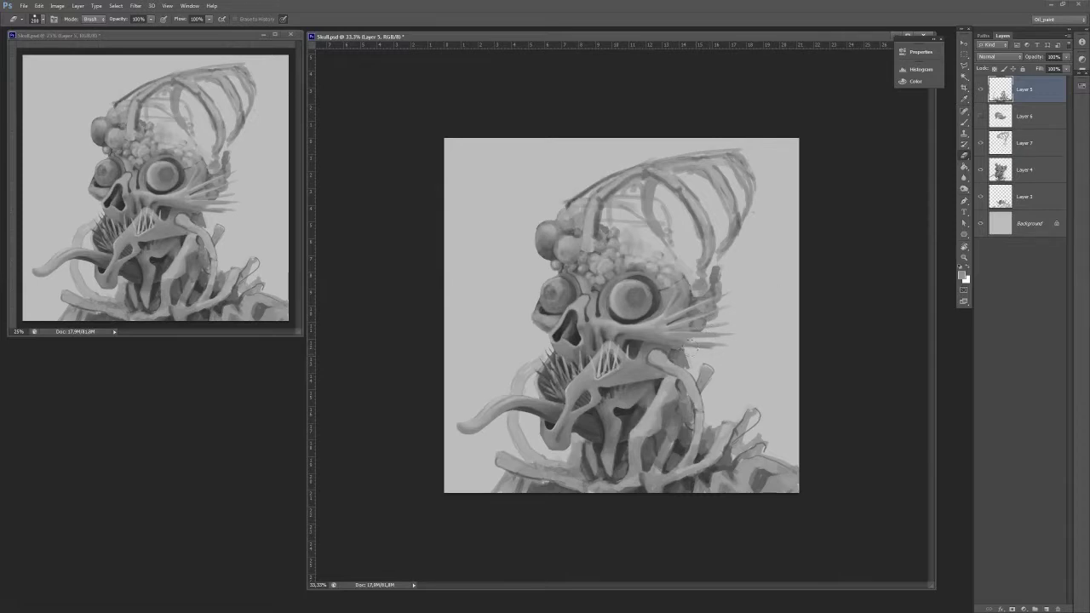
pyautogui.click(980, 89)
pyautogui.click(980, 89)
pyautogui.keyDown('ctrl'); pyautogui.click(707, 347); pyautogui.keyUp('ctrl')
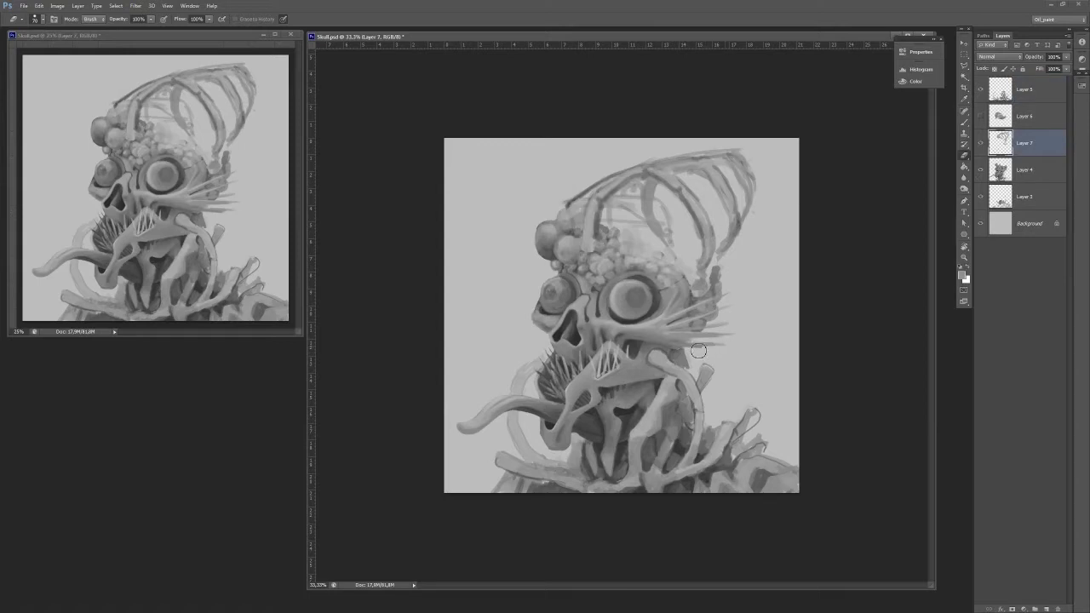
# Refine and darken the bone strands along the cheekbone with sampled greys, checking the result by toggling Layer 7's visibility.
pyautogui.press('b')
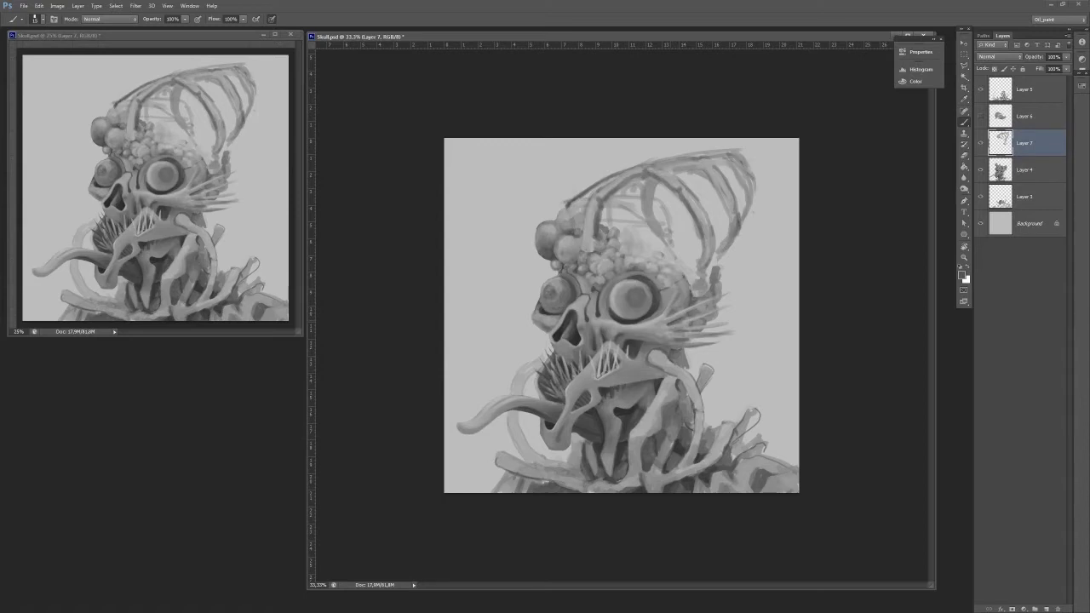
pyautogui.keyDown('alt'); pyautogui.click(647, 348); pyautogui.keyUp('alt')
pyautogui.keyDown('alt'); pyautogui.click(637, 342); pyautogui.keyUp('alt')
pyautogui.keyDown('alt'); pyautogui.click(645, 343); pyautogui.keyUp('alt')
pyautogui.keyDown('alt'); pyautogui.click(652, 345); pyautogui.keyUp('alt')
pyautogui.keyDown('alt'); pyautogui.click(649, 348); pyautogui.keyUp('alt')
pyautogui.click(978, 144)
pyautogui.click(978, 145)
# Block in the dome of the cranium beneath the middle ribs with sampled light and mid greys.
pyautogui.keyDown('alt'); pyautogui.click(652, 233); pyautogui.keyUp('alt')
pyautogui.moveTo(652, 245)
pyautogui.mouseDown()
pyautogui.moveTo(679, 230)
pyautogui.moveTo(653, 224)
pyautogui.moveTo(657, 245)
pyautogui.moveTo(654, 224)
pyautogui.moveTo(621, 228)
pyautogui.moveTo(669, 211)
pyautogui.moveTo(682, 242)
pyautogui.moveTo(679, 214)
pyautogui.mouseUp()
pyautogui.keyDown('alt'); pyautogui.click(652, 248); pyautogui.keyUp('alt')
pyautogui.keyDown('alt'); pyautogui.click(623, 228); pyautogui.keyUp('alt')
pyautogui.press(']')
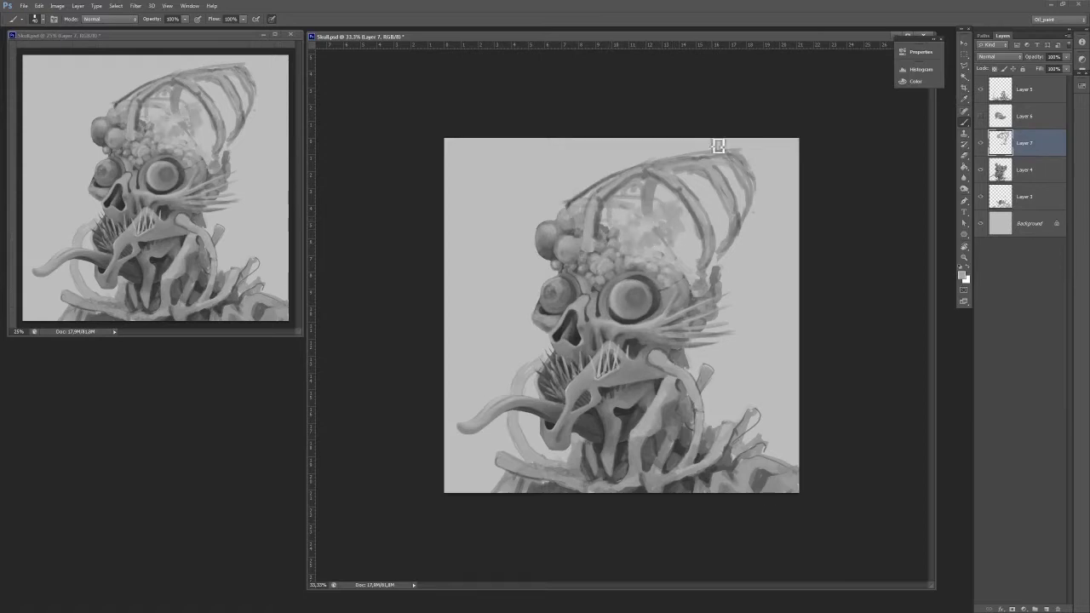
# Fill the gaps between the ribs with light grey and merge the rear rib's base into the back of the skull.
pyautogui.keyDown('alt'); pyautogui.click(718, 147); pyautogui.keyUp('alt')
pyautogui.moveTo(608, 223)
pyautogui.mouseDown()
pyautogui.moveTo(691, 235)
pyautogui.moveTo(672, 250)
pyautogui.moveTo(693, 233)
pyautogui.moveTo(692, 275)
pyautogui.moveTo(673, 249)
pyautogui.moveTo(681, 224)
pyautogui.moveTo(712, 204)
pyautogui.moveTo(723, 222)
pyautogui.moveTo(688, 233)
pyautogui.moveTo(684, 280)
pyautogui.moveTo(693, 269)
pyautogui.mouseUp()
pyautogui.keyDown('alt'); pyautogui.click(650, 242); pyautogui.keyUp('alt')
pyautogui.keyDown('alt'); pyautogui.click(676, 264); pyautogui.keyUp('alt')
pyautogui.keyDown('alt'); pyautogui.click(646, 252); pyautogui.keyUp('alt')
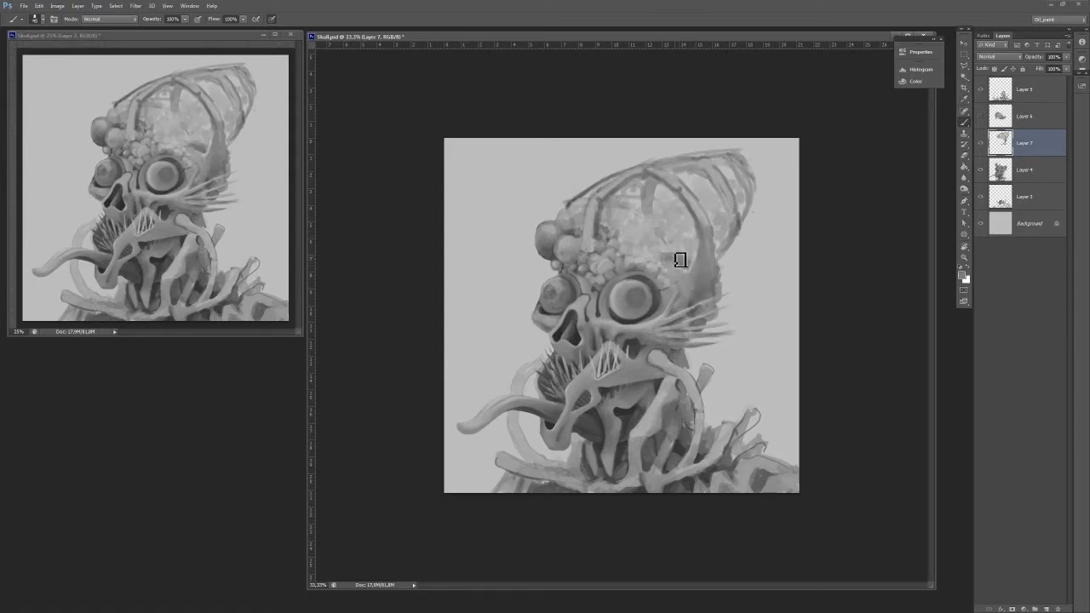
# Shade the temple behind the large eye and define the lower edge of the cranium opening.
pyautogui.hotkey('ctrl', '+')
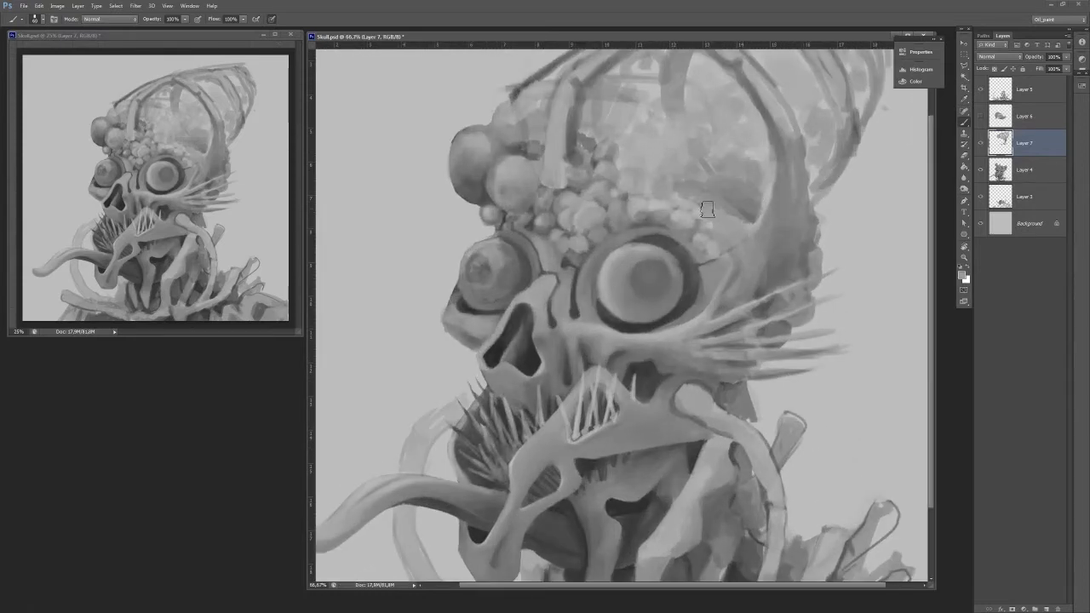
pyautogui.keyDown('alt'); pyautogui.click(754, 224); pyautogui.keyUp('alt')
pyautogui.moveTo(744, 234)
pyautogui.mouseDown()
pyautogui.moveTo(765, 231)
pyautogui.moveTo(727, 291)
pyautogui.mouseUp()
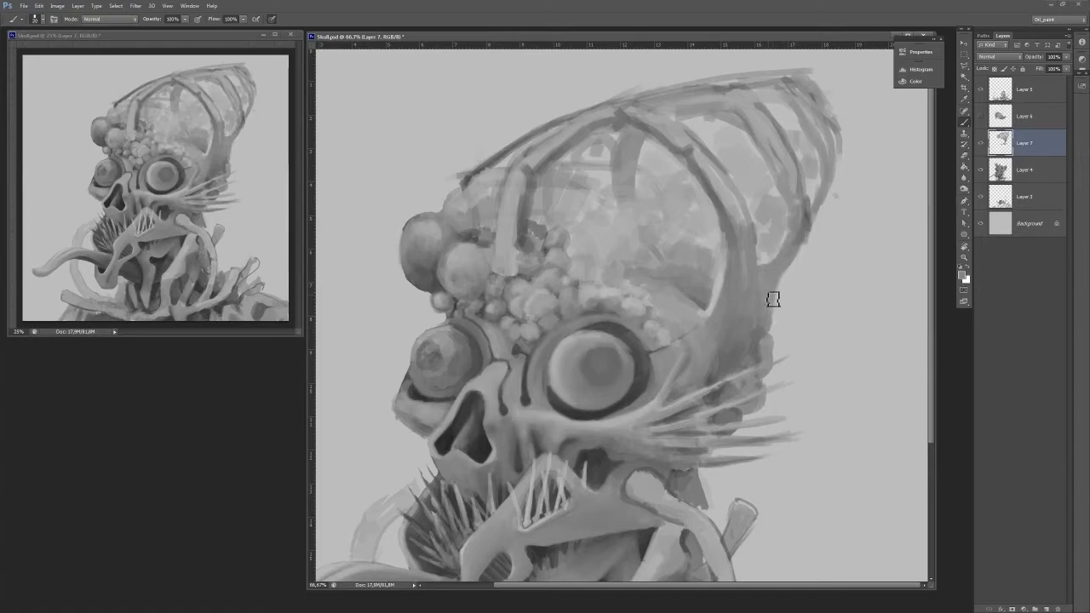
pyautogui.press('e')
pyautogui.press('b')
# Paint light rounded bumps on top of the brain and erase the grey between the front ribs above them.
pyautogui.keyDown('alt'); pyautogui.click(610, 200); pyautogui.keyUp('alt')
pyautogui.moveTo(615, 196)
pyautogui.mouseDown()
pyautogui.moveTo(625, 195)
pyautogui.moveTo(618, 201)
pyautogui.mouseUp()
pyautogui.moveTo(650, 194)
pyautogui.mouseDown()
pyautogui.moveTo(659, 199)
pyautogui.moveTo(615, 232)
pyautogui.mouseUp()
pyautogui.moveTo(594, 226)
pyautogui.mouseDown()
pyautogui.moveTo(590, 267)
pyautogui.moveTo(657, 214)
pyautogui.moveTo(666, 221)
pyautogui.moveTo(661, 174)
pyautogui.moveTo(642, 163)
pyautogui.moveTo(649, 151)
pyautogui.moveTo(595, 178)
pyautogui.moveTo(593, 141)
pyautogui.moveTo(560, 202)
pyautogui.moveTo(584, 189)
pyautogui.mouseUp()
pyautogui.click(569, 214)
pyautogui.press('e')
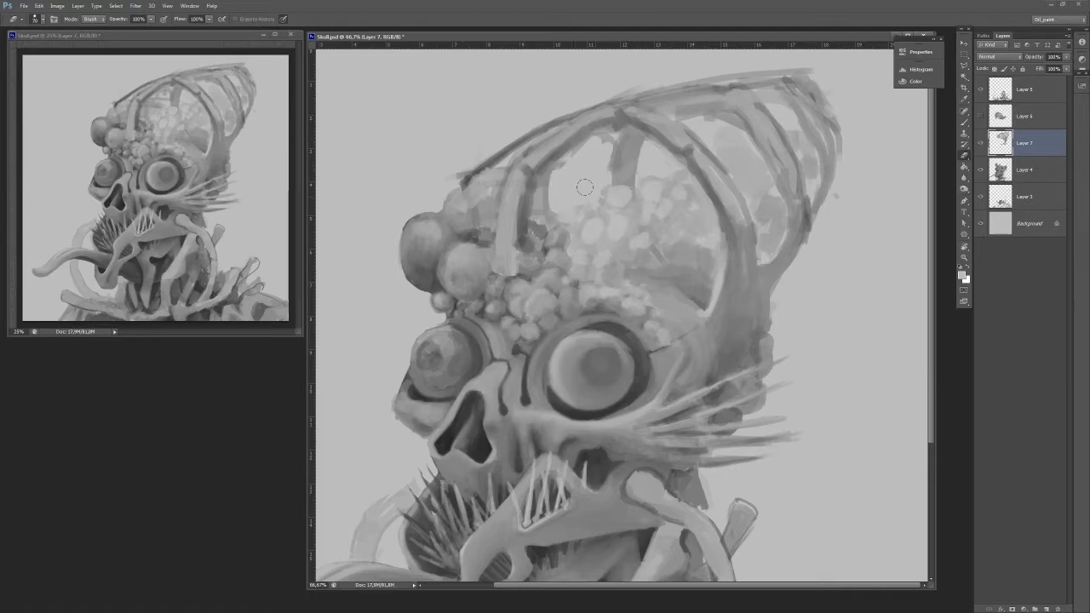
pyautogui.moveTo(601, 137)
pyautogui.mouseDown()
pyautogui.moveTo(539, 198)
pyautogui.moveTo(543, 175)
pyautogui.moveTo(545, 209)
pyautogui.moveTo(460, 170)
pyautogui.moveTo(472, 153)
pyautogui.moveTo(453, 181)
pyautogui.moveTo(548, 150)
pyautogui.moveTo(572, 175)
pyautogui.moveTo(627, 160)
pyautogui.moveTo(605, 174)
pyautogui.moveTo(618, 137)
pyautogui.moveTo(597, 176)
pyautogui.moveTo(618, 153)
pyautogui.moveTo(606, 142)
pyautogui.moveTo(605, 190)
pyautogui.moveTo(574, 137)
pyautogui.moveTo(603, 196)
pyautogui.moveTo(612, 134)
pyautogui.moveTo(540, 161)
pyautogui.moveTo(539, 220)
pyautogui.moveTo(526, 194)
pyautogui.moveTo(520, 275)
pyautogui.moveTo(487, 256)
pyautogui.moveTo(502, 257)
pyautogui.moveTo(464, 255)
pyautogui.mouseUp()
# Repaint the far rib and the forehead bumps around the front rib with sampled greys.
pyautogui.press('b')
pyautogui.keyDown('alt'); pyautogui.click(538, 173); pyautogui.keyUp('alt')
pyautogui.keyDown('alt'); pyautogui.click(520, 194); pyautogui.keyUp('alt')
pyautogui.keyDown('alt'); pyautogui.click(483, 259); pyautogui.keyUp('alt')
pyautogui.moveTo(474, 216)
pyautogui.mouseDown()
pyautogui.moveTo(496, 208)
pyautogui.moveTo(536, 248)
pyautogui.mouseUp()
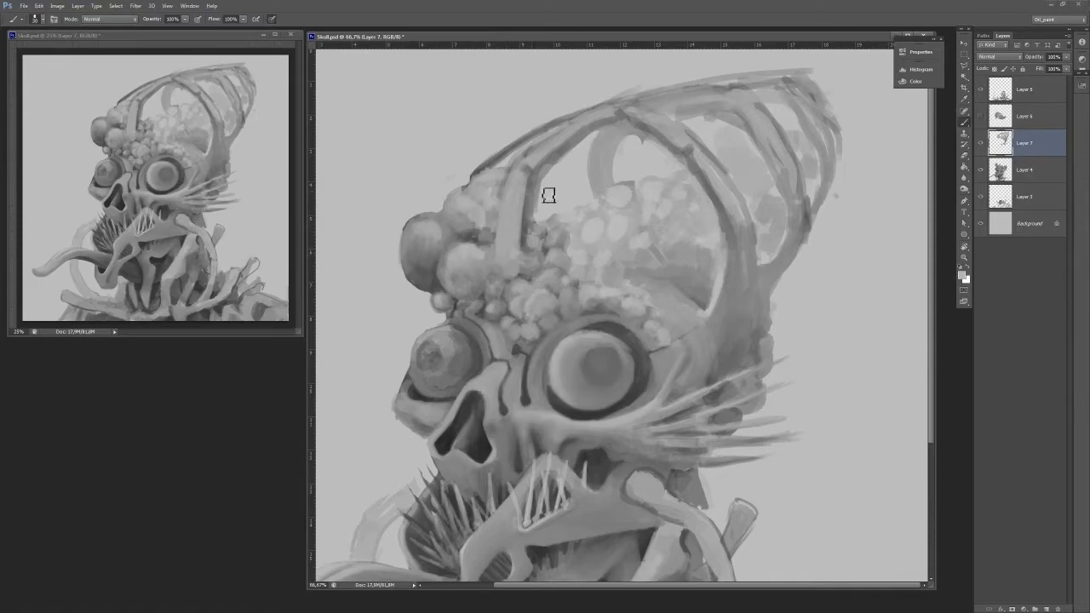
# Smooth the front rib and upper ridge into a rounded rear end, and erase the rear rib's lower connection to the skull.
pyautogui.moveTo(527, 196); pyautogui.dragTo(524, 250)
pyautogui.keyDown('alt'); pyautogui.click(528, 178); pyautogui.keyUp('alt')
pyautogui.moveTo(528, 178)
pyautogui.mouseDown()
pyautogui.moveTo(523, 249)
pyautogui.moveTo(524, 177)
pyautogui.moveTo(509, 230)
pyautogui.moveTo(531, 162)
pyautogui.moveTo(591, 116)
pyautogui.moveTo(732, 88)
pyautogui.moveTo(822, 112)
pyautogui.moveTo(743, 63)
pyautogui.moveTo(815, 79)
pyautogui.moveTo(620, 90)
pyautogui.moveTo(797, 80)
pyautogui.moveTo(836, 121)
pyautogui.moveTo(821, 114)
pyautogui.moveTo(834, 185)
pyautogui.mouseUp()
pyautogui.press('e')
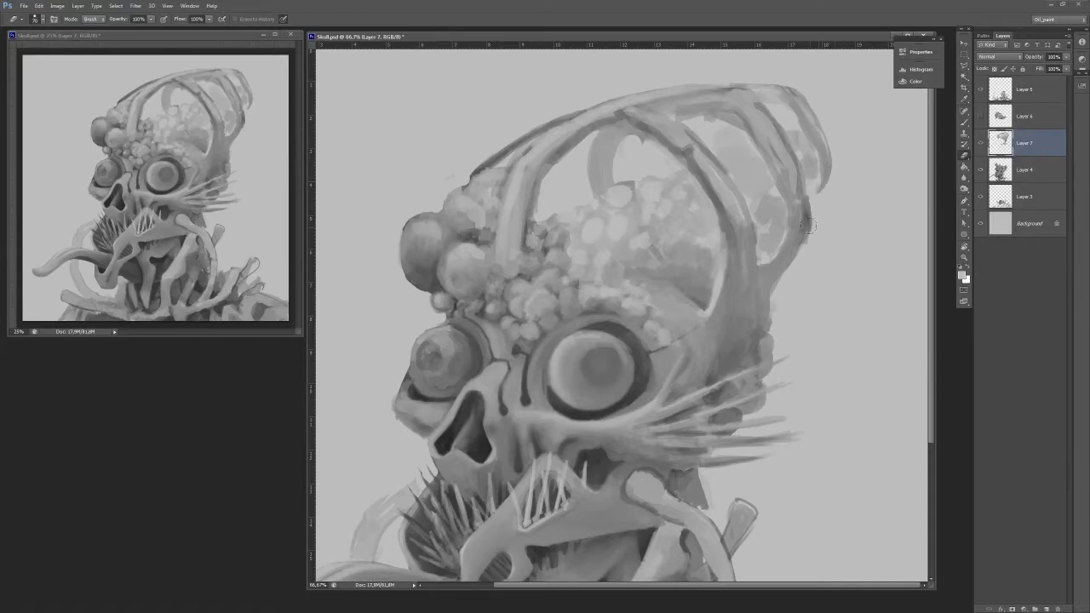
pyautogui.moveTo(808, 224)
pyautogui.mouseDown()
pyautogui.moveTo(765, 269)
pyautogui.moveTo(765, 318)
pyautogui.moveTo(747, 294)
pyautogui.moveTo(766, 263)
pyautogui.moveTo(768, 300)
pyautogui.mouseUp()
# Repaint the back contour of the skull below the shortened rear ribs, blending the main rib into it.
pyautogui.press('b')
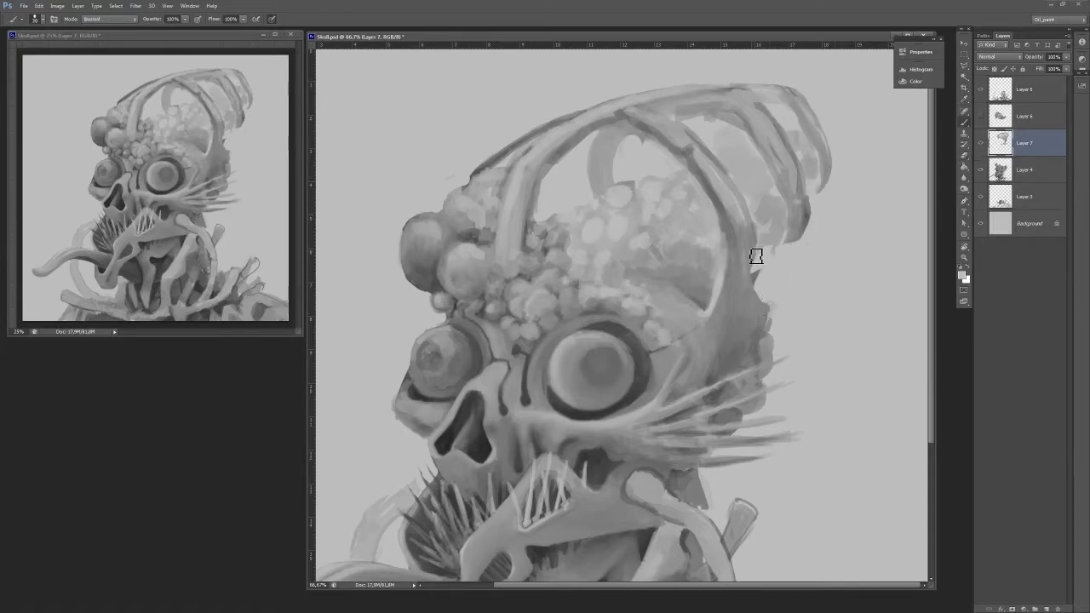
pyautogui.moveTo(758, 260)
pyautogui.mouseDown()
pyautogui.moveTo(771, 326)
pyautogui.moveTo(712, 312)
pyautogui.moveTo(717, 343)
pyautogui.mouseUp()
pyautogui.moveTo(752, 292)
pyautogui.mouseDown()
pyautogui.moveTo(756, 238)
pyautogui.moveTo(754, 269)
pyautogui.moveTo(770, 317)
pyautogui.mouseUp()
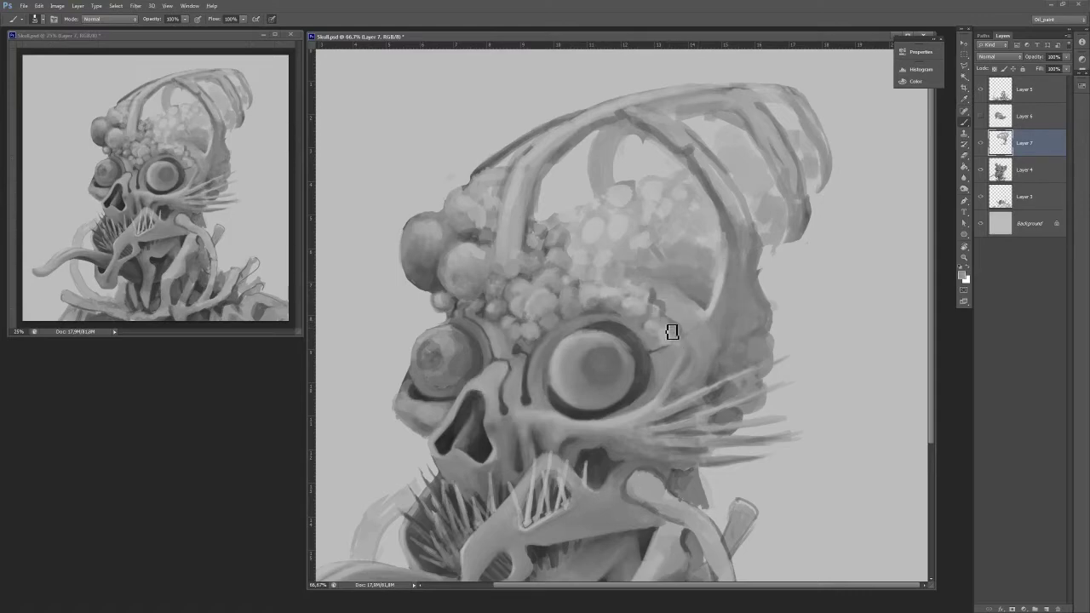
# Paint small bumps above the large eye and darken the recess along the temple's bone rim.
pyautogui.keyDown('alt'); pyautogui.click(657, 298); pyautogui.keyUp('alt')
pyautogui.keyDown('alt'); pyautogui.click(661, 291); pyautogui.keyUp('alt')
pyautogui.moveTo(658, 289); pyautogui.dragTo(640, 278)
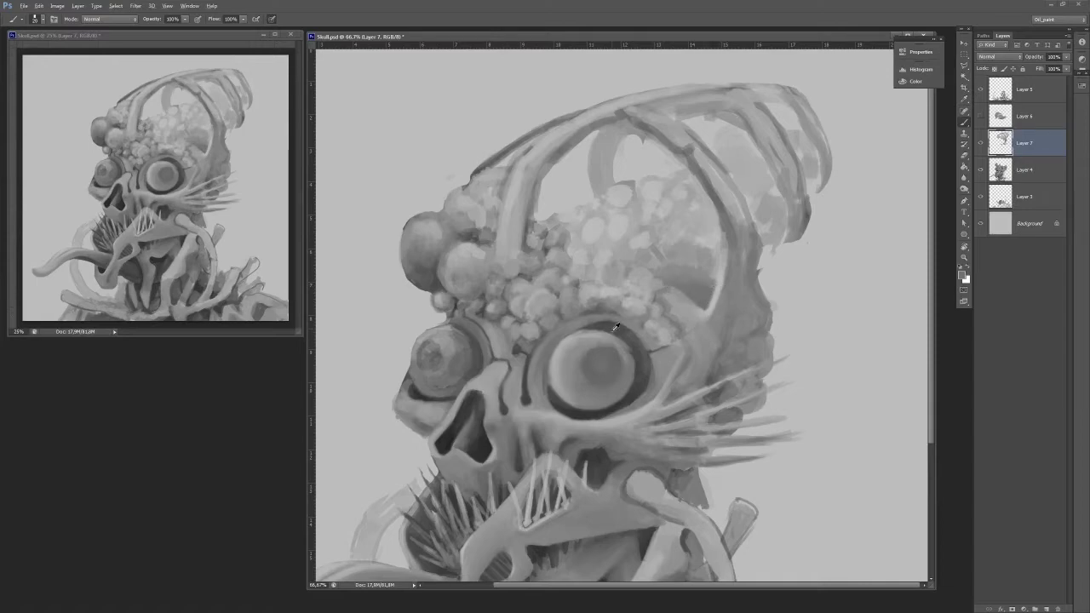
pyautogui.moveTo(712, 299); pyautogui.dragTo(701, 299)
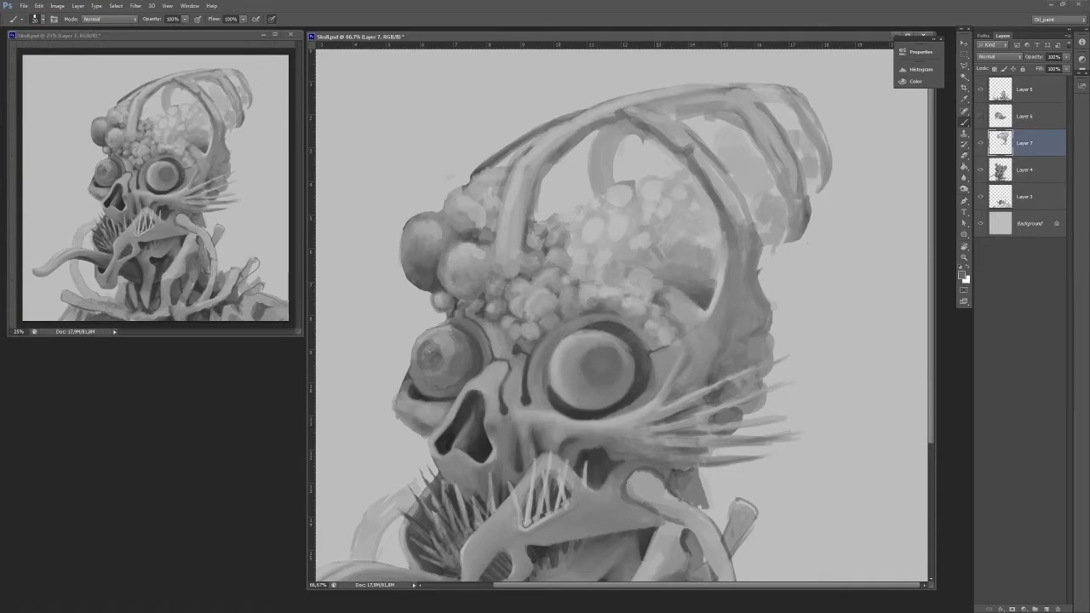
pyautogui.moveTo(674, 298); pyautogui.dragTo(684, 324)
# Cover the rear of the brain with rounded bumps and dark crevices using sampled greys.
pyautogui.keyDown('alt'); pyautogui.click(672, 328); pyautogui.keyUp('alt')
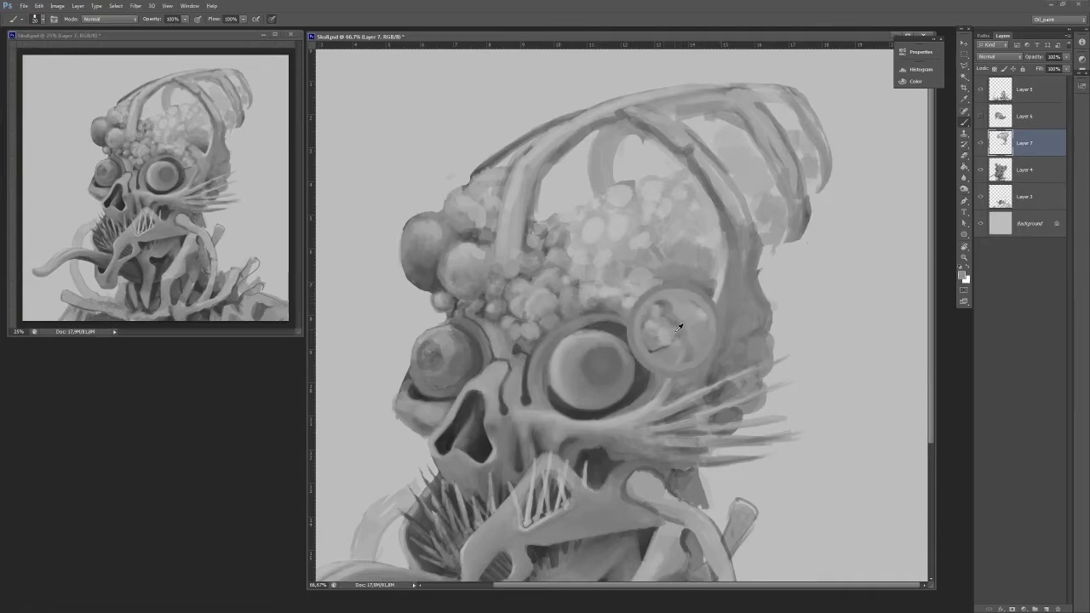
pyautogui.keyDown('alt'); pyautogui.click(698, 318); pyautogui.keyUp('alt')
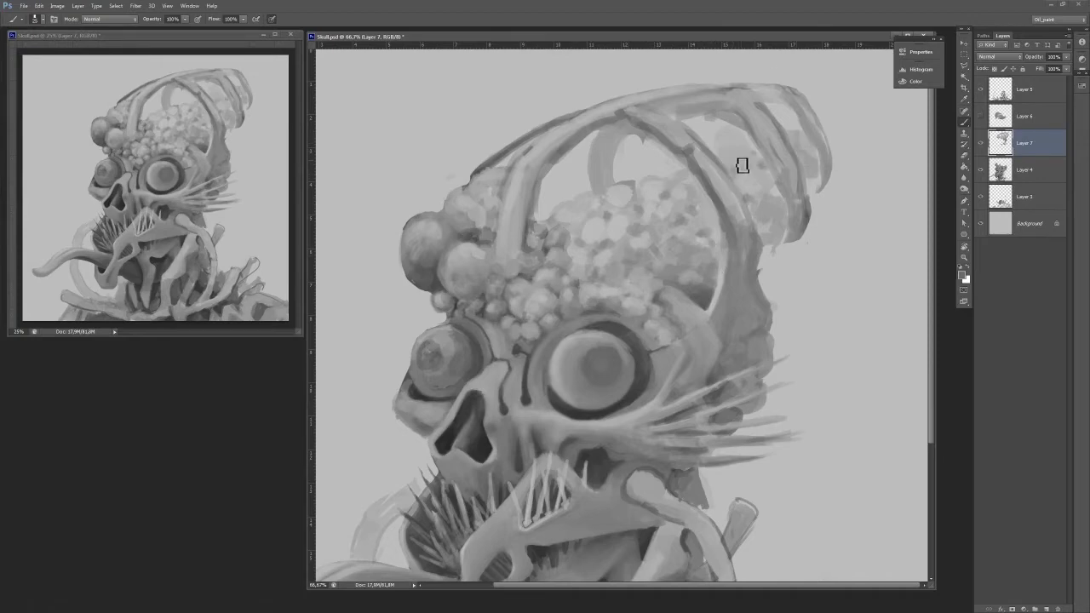
pyautogui.keyDown('alt'); pyautogui.click(650, 249); pyautogui.keyUp('alt')
# Paint fibrous strands across the cheekbone and along the upper jaw beneath the nose cavity.
pyautogui.moveTo(644, 304); pyautogui.dragTo(647, 201)
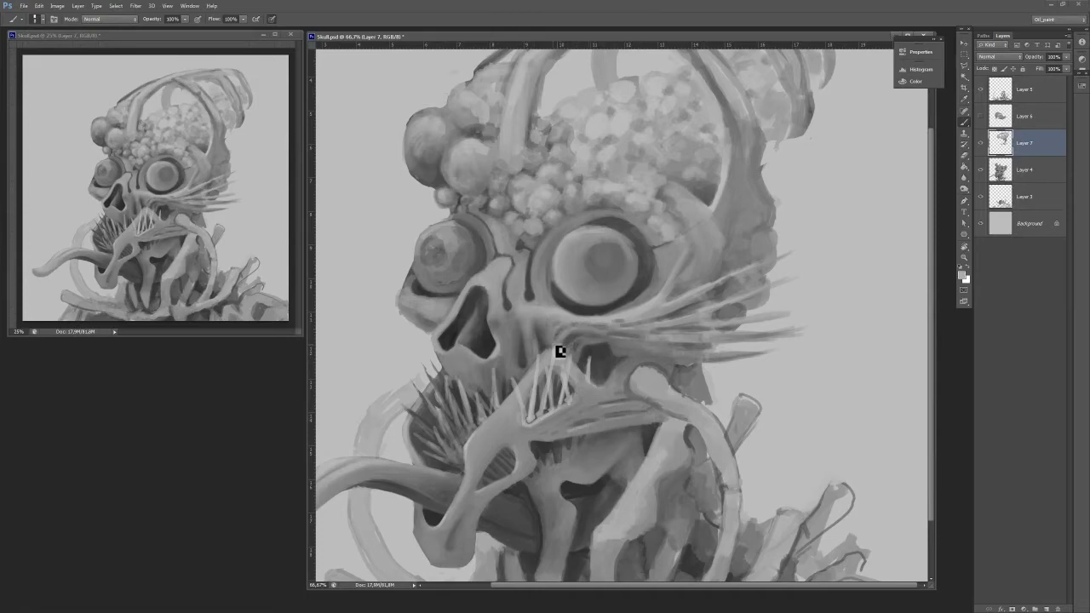
pyautogui.keyDown('alt'); pyautogui.click(672, 294); pyautogui.keyUp('alt')
pyautogui.keyDown('alt'); pyautogui.click(483, 392); pyautogui.keyUp('alt')
pyautogui.moveTo(451, 369); pyautogui.dragTo(491, 382)
pyautogui.keyDown('alt'); pyautogui.click(485, 351); pyautogui.keyUp('alt')
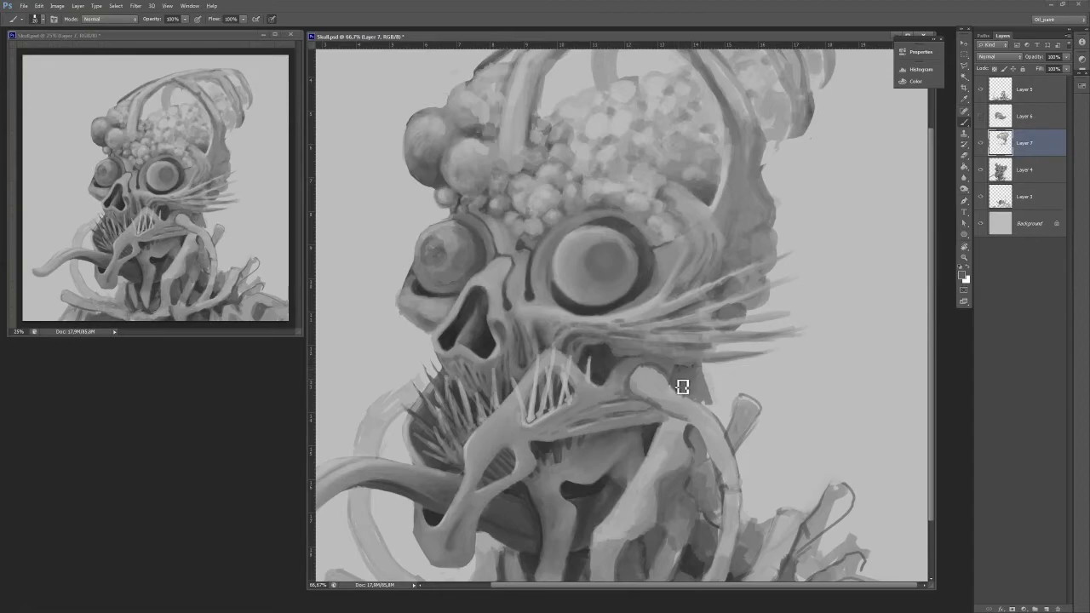
# Make Layer 5 active, trim the dark patch behind the jaw joint with the eraser and repaint it in a sampled grey.
pyautogui.click(1025, 90)
pyautogui.press('e')
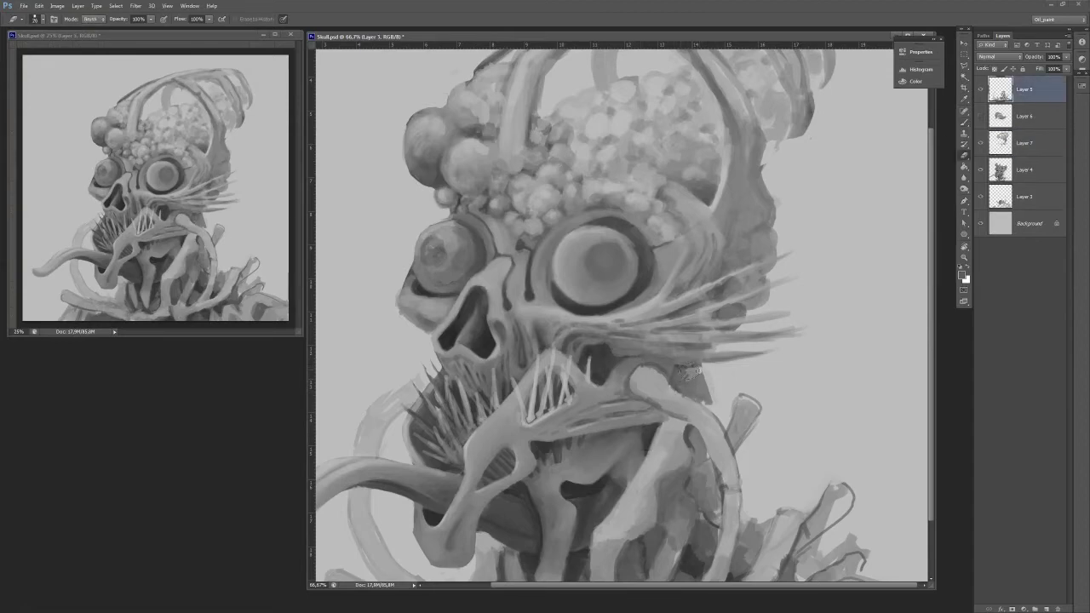
pyautogui.moveTo(692, 371); pyautogui.dragTo(708, 398)
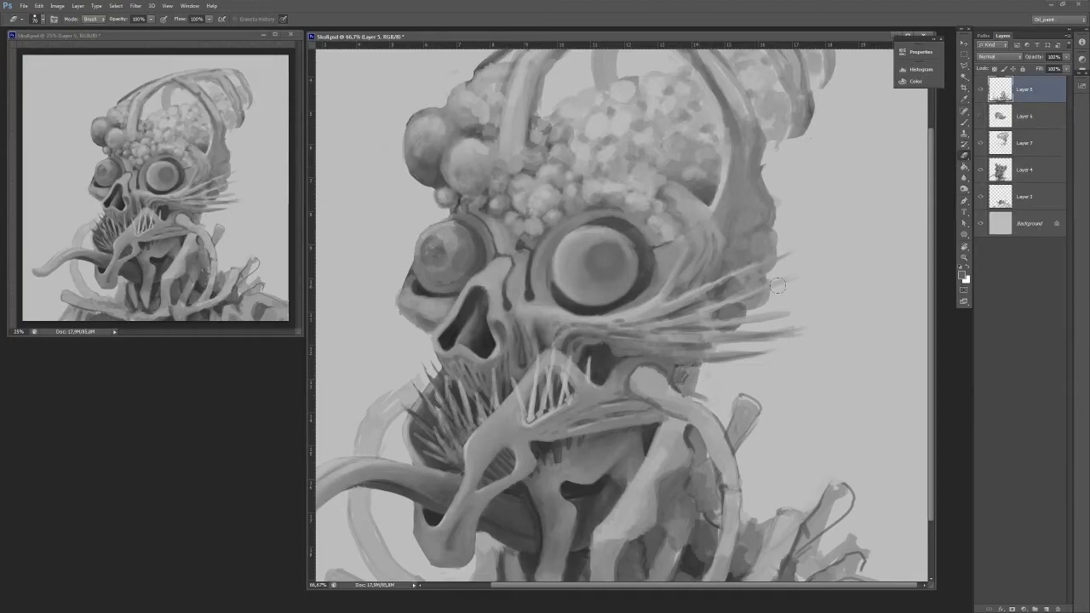
pyautogui.press('b')
pyautogui.keyDown('alt'); pyautogui.click(685, 371); pyautogui.keyUp('alt')
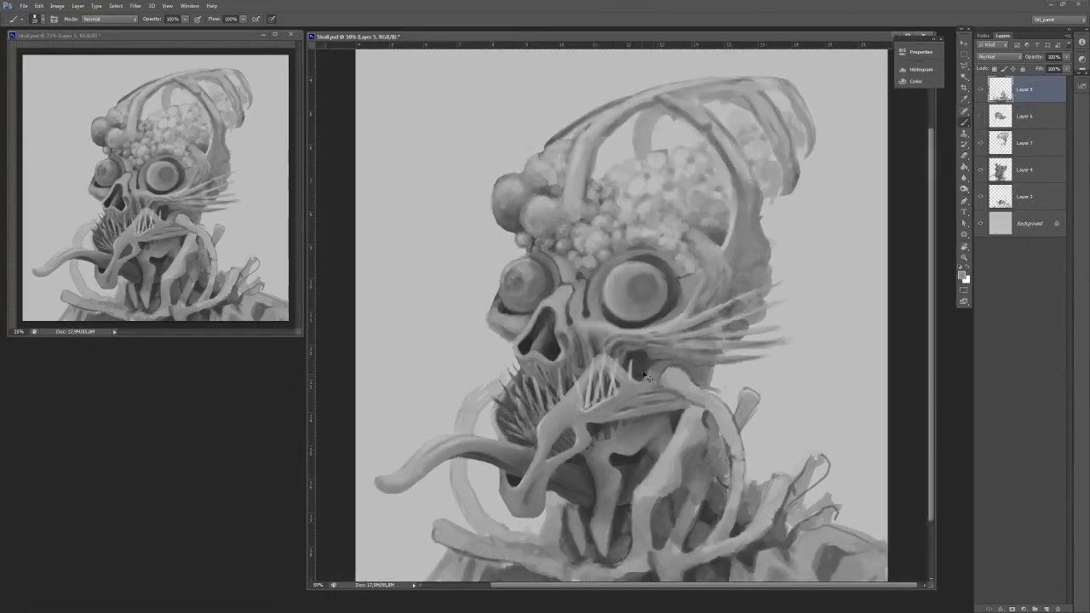
# Shade the neck around the curved tube behind the jaw with sampled greys.
pyautogui.hotkey('ctrl', '-')
pyautogui.hotkey('ctrl', '-')
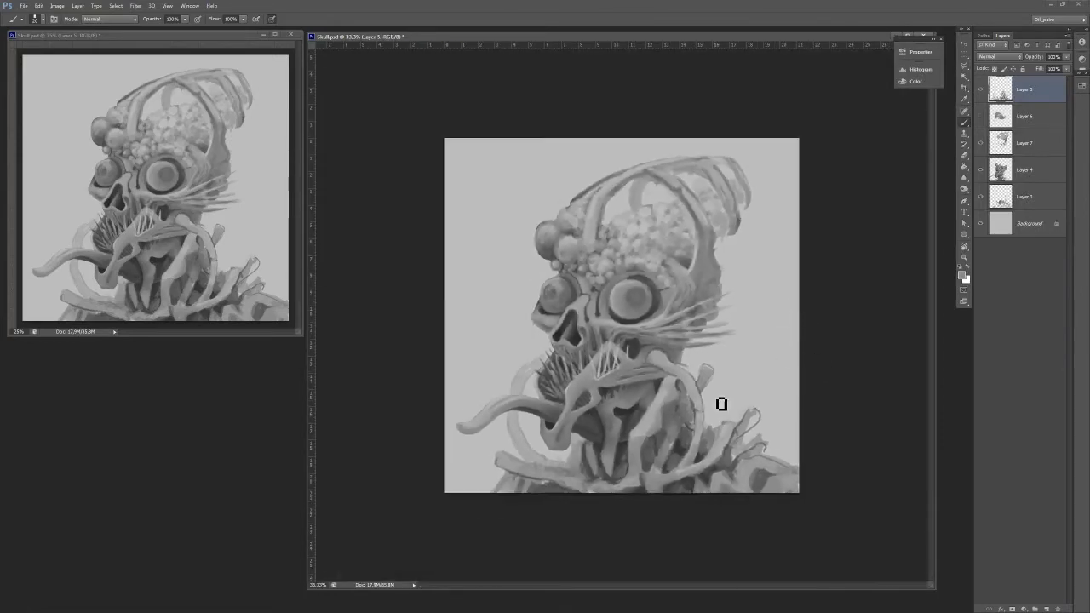
pyautogui.moveTo(712, 417)
pyautogui.mouseDown()
pyautogui.moveTo(718, 424)
pyautogui.moveTo(710, 414)
pyautogui.mouseUp()
pyautogui.keyDown('alt'); pyautogui.click(706, 430); pyautogui.keyUp('alt')
pyautogui.keyDown('alt'); pyautogui.click(707, 427); pyautogui.keyUp('alt')
pyautogui.keyDown('alt'); pyautogui.click(678, 431); pyautogui.keyUp('alt')
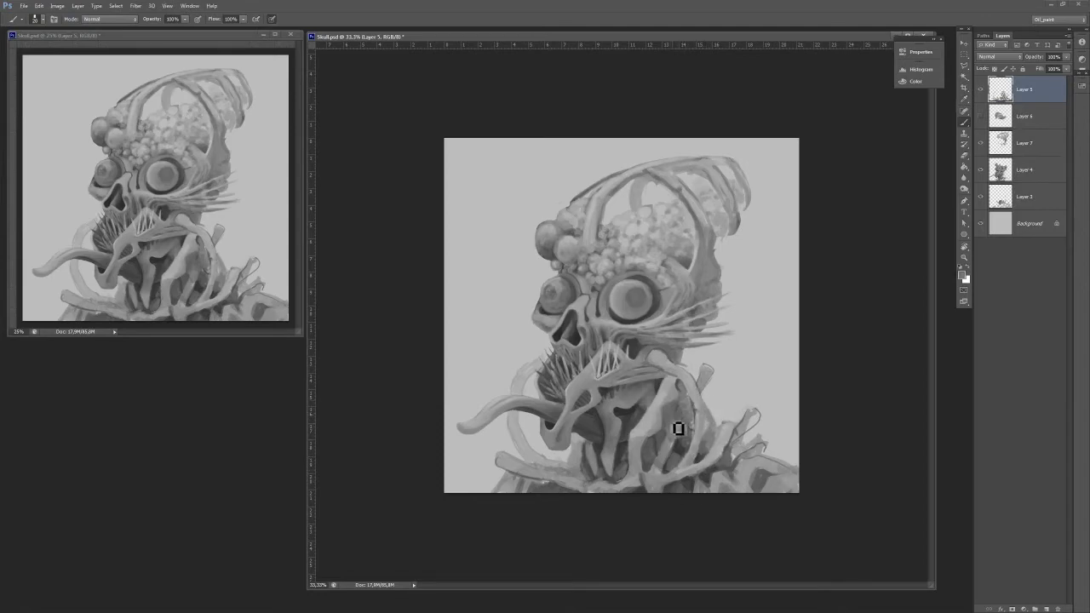
pyautogui.moveTo(686, 442)
pyautogui.mouseDown()
pyautogui.moveTo(687, 428)
pyautogui.moveTo(695, 445)
pyautogui.mouseUp()
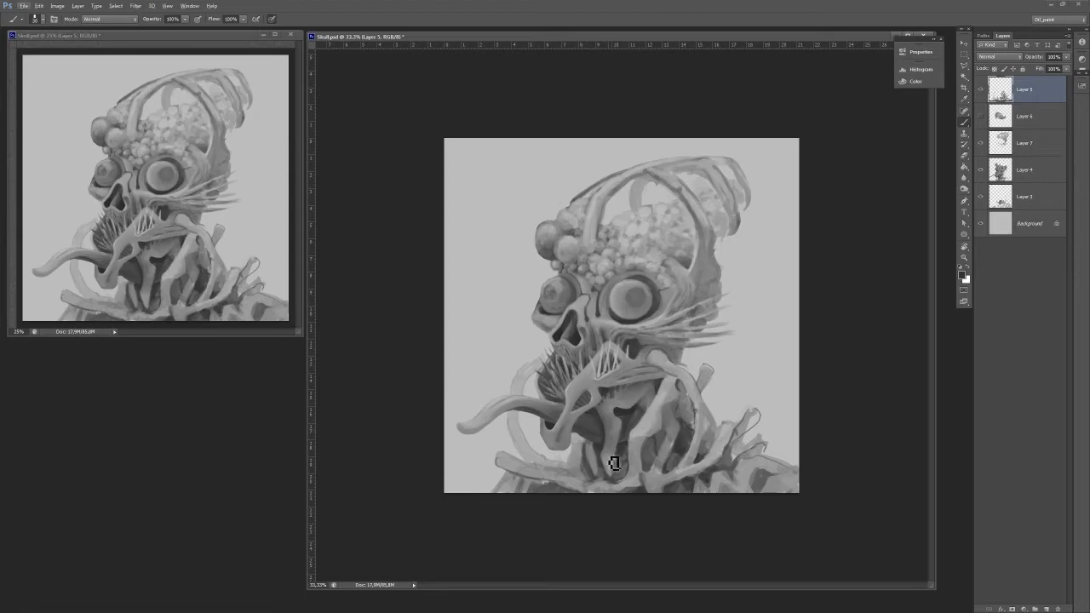
# Paint sampled light and dark tones around the pointed bone spikes hanging below the jaw.
pyautogui.scroll(1, 614, 463)
pyautogui.scroll(1, 592, 541)
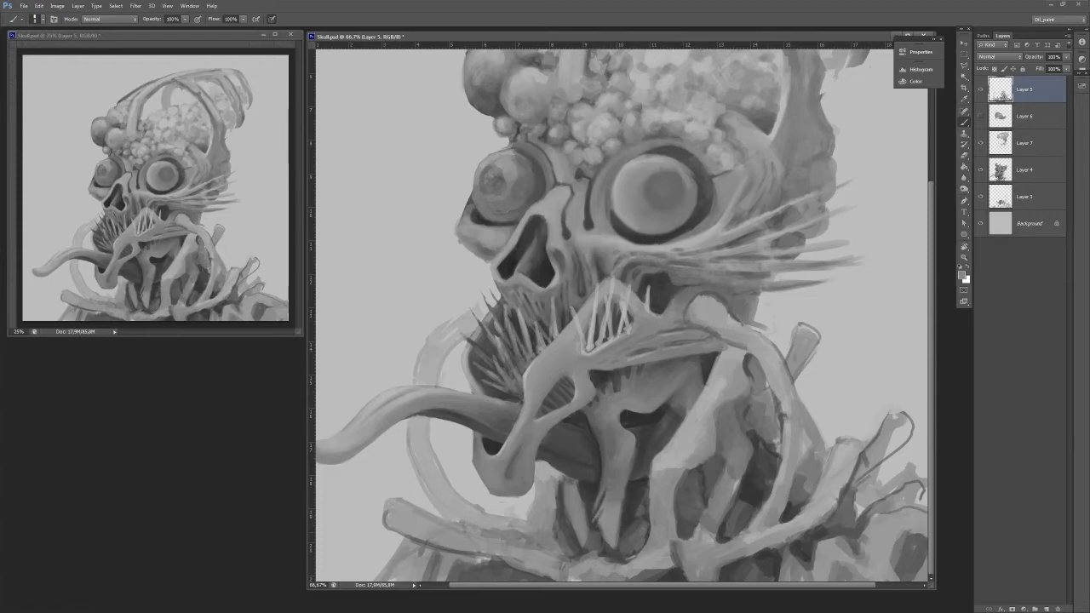
pyautogui.moveTo(608, 531)
pyautogui.mouseDown()
pyautogui.moveTo(615, 513)
pyautogui.moveTo(600, 540)
pyautogui.moveTo(610, 520)
pyautogui.moveTo(605, 560)
pyautogui.mouseUp()
pyautogui.moveTo(586, 517)
pyautogui.mouseDown()
pyautogui.moveTo(601, 547)
pyautogui.moveTo(587, 532)
pyautogui.moveTo(593, 556)
pyautogui.moveTo(593, 535)
pyautogui.mouseUp()
pyautogui.keyDown('alt'); pyautogui.click(592, 524); pyautogui.keyUp('alt')
pyautogui.keyDown('alt'); pyautogui.click(591, 495); pyautogui.keyUp('alt')
pyautogui.moveTo(584, 497)
pyautogui.mouseDown()
pyautogui.moveTo(582, 543)
pyautogui.moveTo(618, 559)
pyautogui.moveTo(594, 530)
pyautogui.mouseUp()
pyautogui.keyDown('alt'); pyautogui.click(557, 513); pyautogui.keyUp('alt')
# Reshape the hanging spikes into ragged, split tips and add fibrous strands on the underside of the jaw.
pyautogui.press('y')
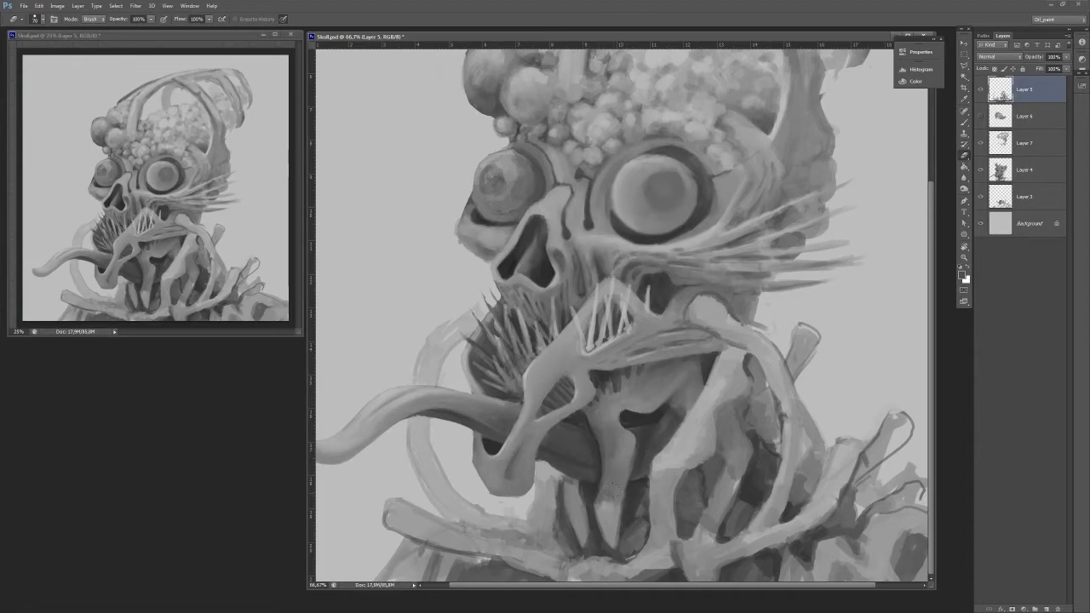
pyautogui.press('b')
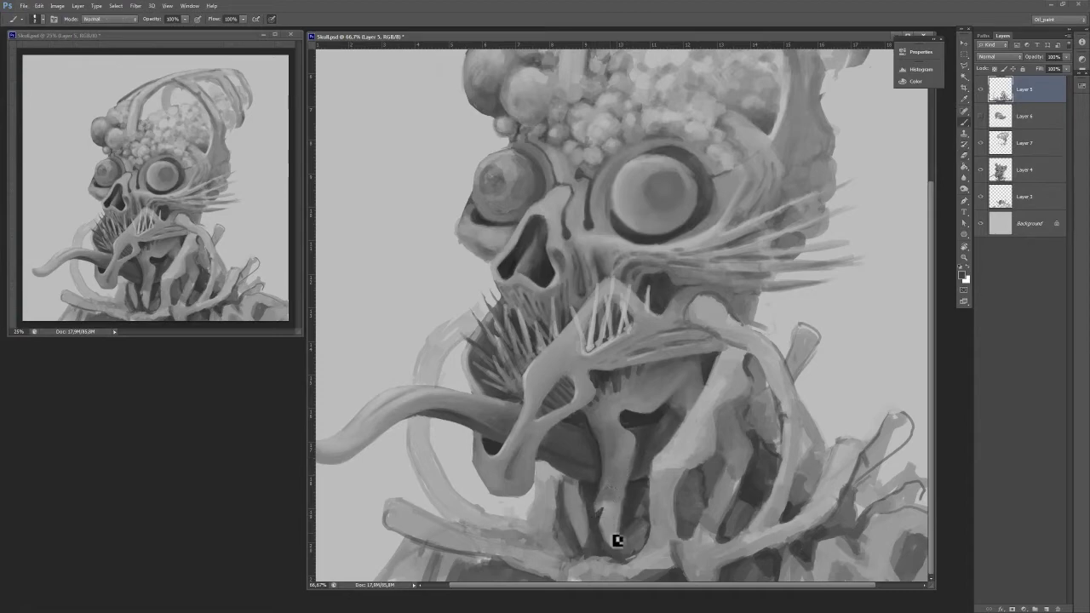
pyautogui.moveTo(615, 542)
pyautogui.mouseDown()
pyautogui.moveTo(592, 523)
pyautogui.moveTo(593, 553)
pyautogui.moveTo(586, 490)
pyautogui.moveTo(600, 522)
pyautogui.moveTo(610, 488)
pyautogui.moveTo(610, 550)
pyautogui.mouseUp()
pyautogui.keyDown('alt'); pyautogui.click(619, 487); pyautogui.keyUp('alt')
pyautogui.keyDown('alt'); pyautogui.click(664, 460); pyautogui.keyUp('alt')
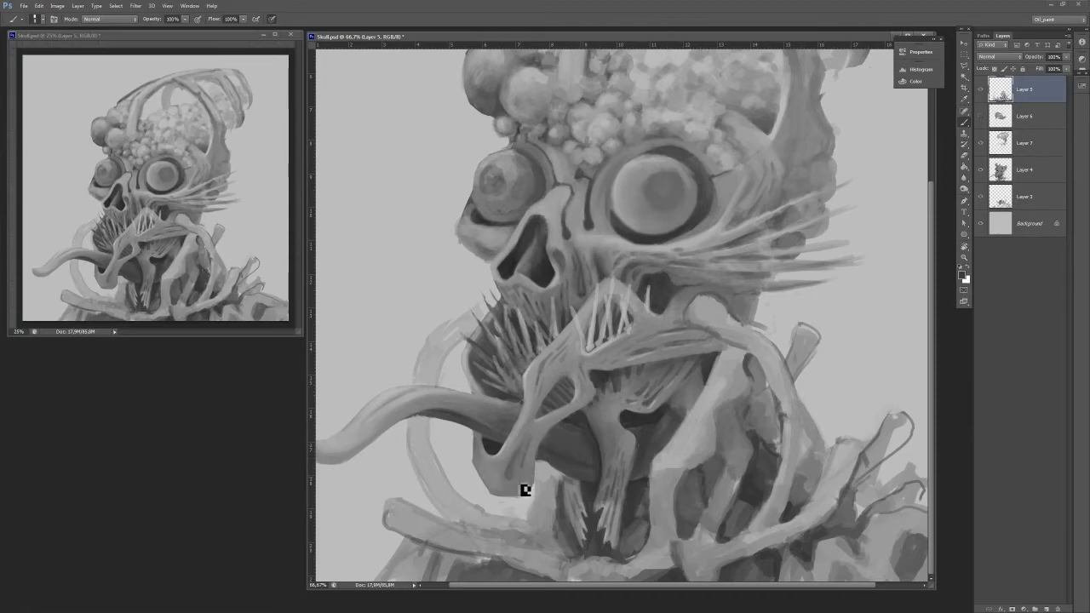
# Add fibrous texture strokes to the chin bone and around the large eye's socket.
pyautogui.moveTo(517, 493)
pyautogui.mouseDown()
pyautogui.moveTo(490, 491)
pyautogui.moveTo(533, 459)
pyautogui.mouseUp()
pyautogui.keyDown('alt'); pyautogui.click(494, 484); pyautogui.keyUp('alt')
pyautogui.moveTo(726, 174); pyautogui.dragTo(715, 196)
pyautogui.press('e')
pyautogui.press('b')
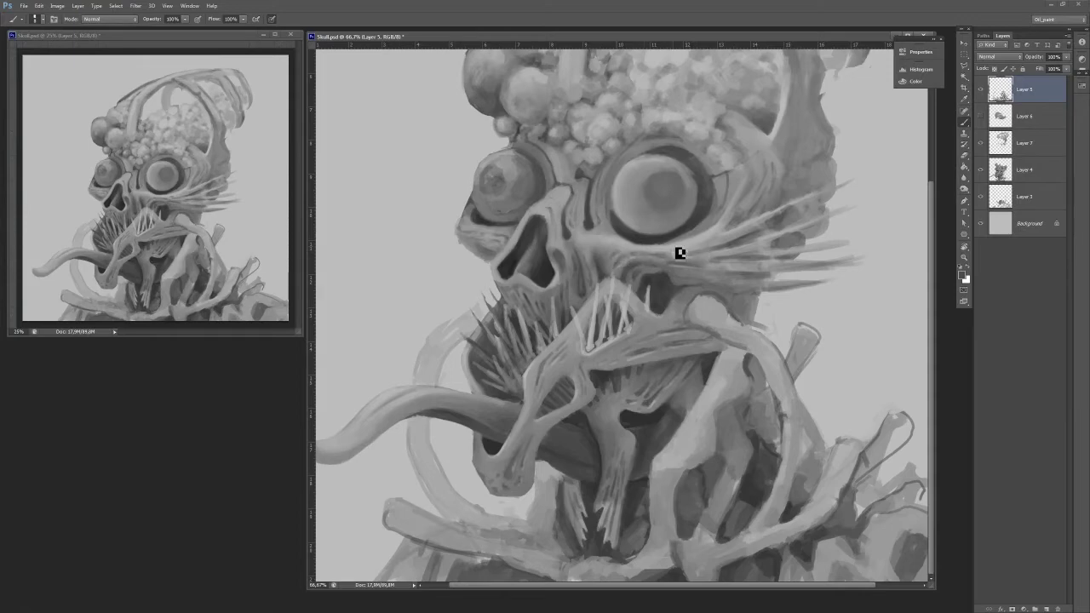
pyautogui.hotkey('ctrl', '-')
pyautogui.hotkey('ctrl', '-')
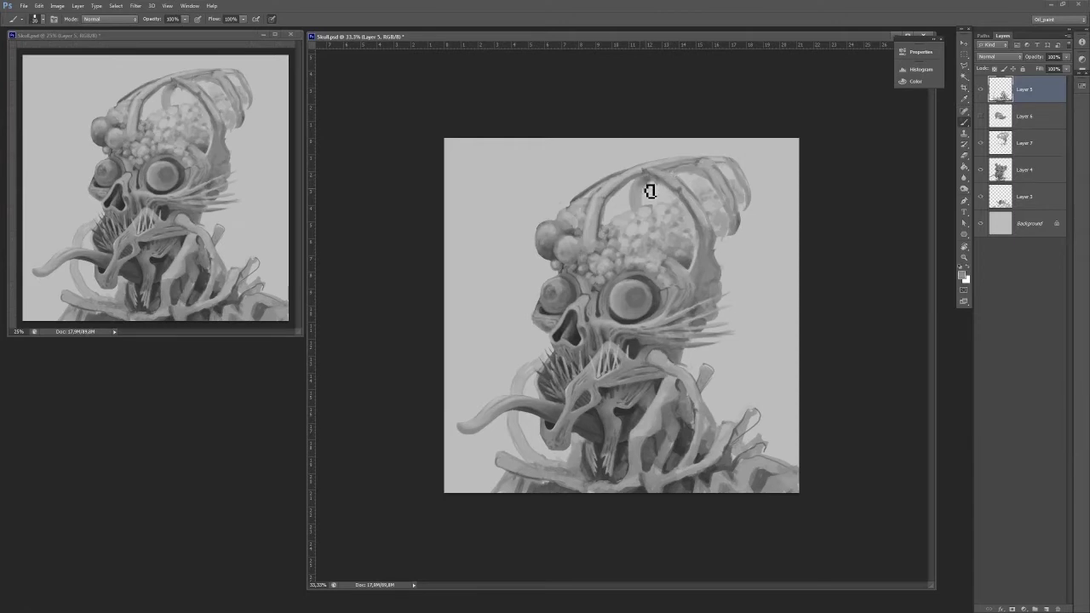
# Shade the rear rib and the rib junction at the crown of the headpiece with sampled greys.
pyautogui.hotkey('ctrl', '=')
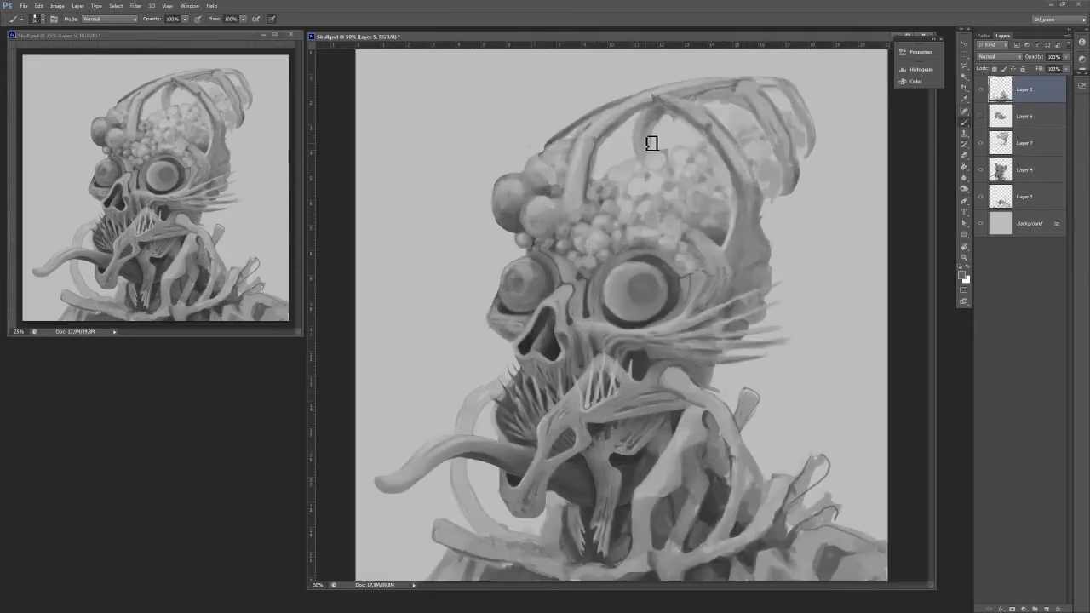
pyautogui.keyDown('alt'); pyautogui.click(647, 141); pyautogui.keyUp('alt')
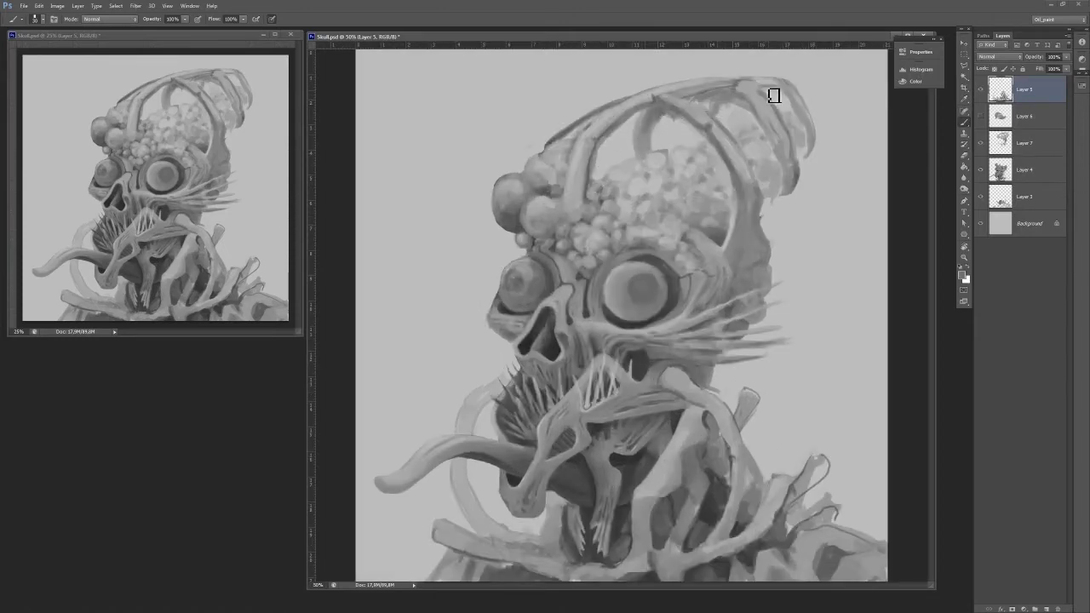
pyautogui.moveTo(648, 114); pyautogui.dragTo(645, 128)
pyautogui.moveTo(675, 98)
pyautogui.mouseDown()
pyautogui.moveTo(711, 119)
pyautogui.moveTo(761, 95)
pyautogui.mouseUp()
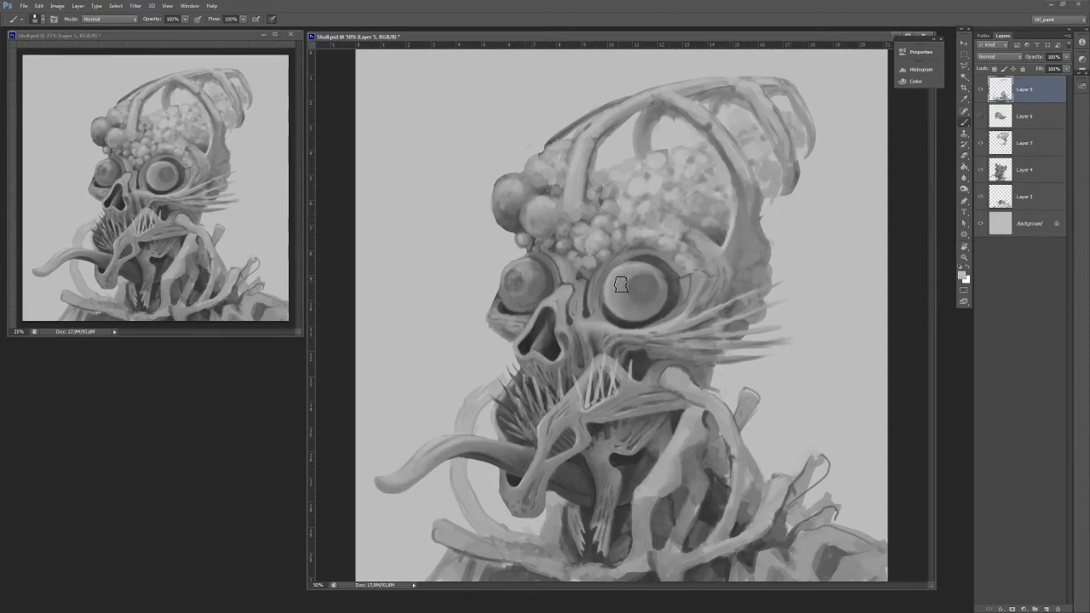
# Repaint the centres of both eyes with light and dark greys, undoing the last colour pick or stroke.
pyautogui.moveTo(640, 292)
pyautogui.mouseDown()
pyautogui.moveTo(625, 283)
pyautogui.moveTo(636, 287)
pyautogui.mouseUp()
pyautogui.moveTo(518, 280); pyautogui.dragTo(533, 277)
pyautogui.keyDown('alt'); pyautogui.click(538, 284); pyautogui.keyUp('alt')
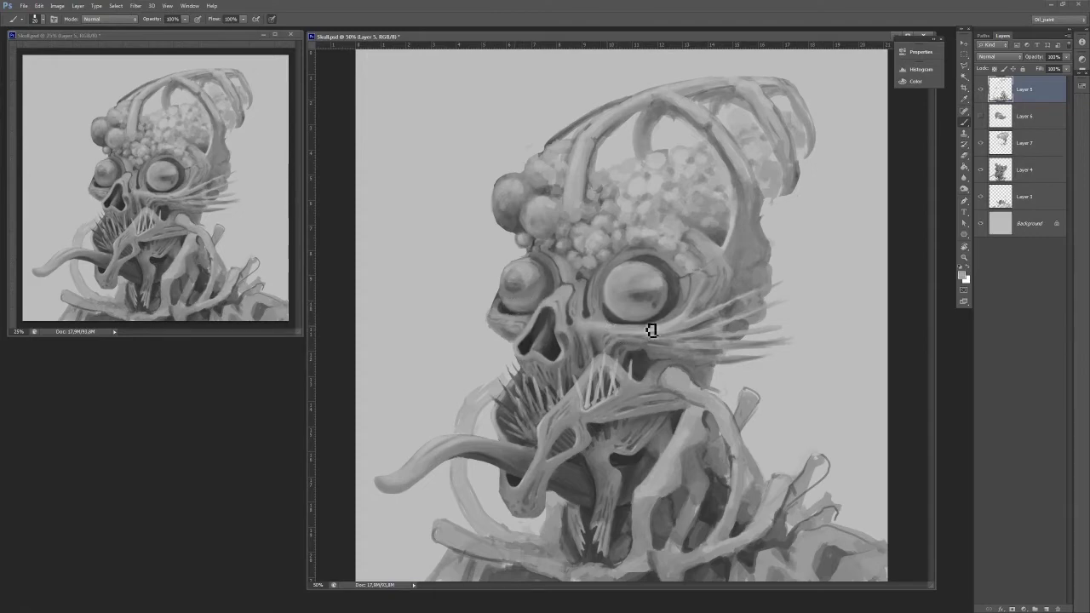
pyautogui.click(640, 293)
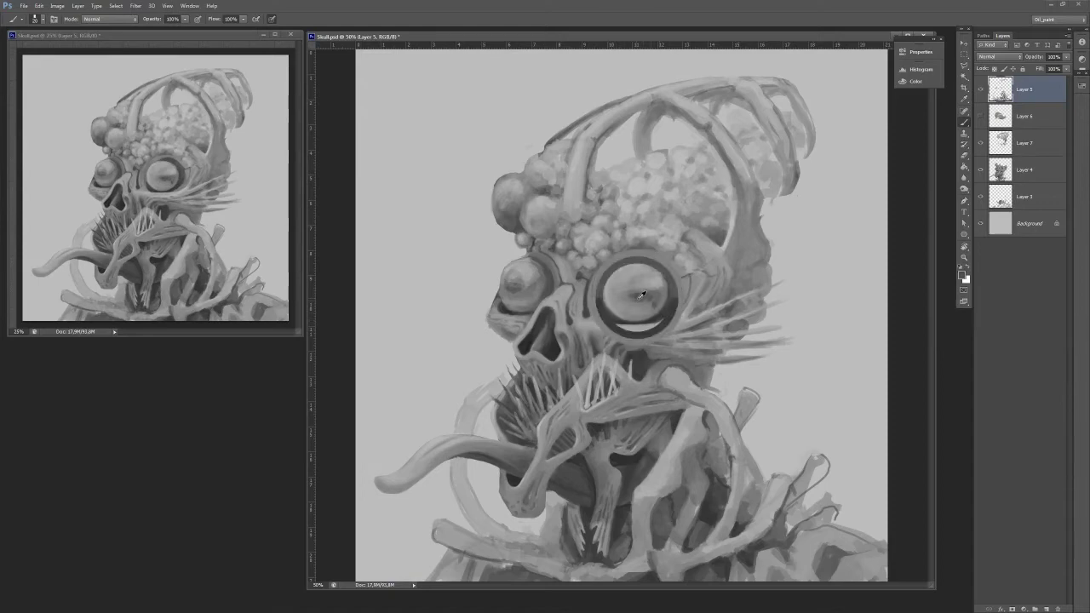
pyautogui.hotkey('ctrl', 'z')
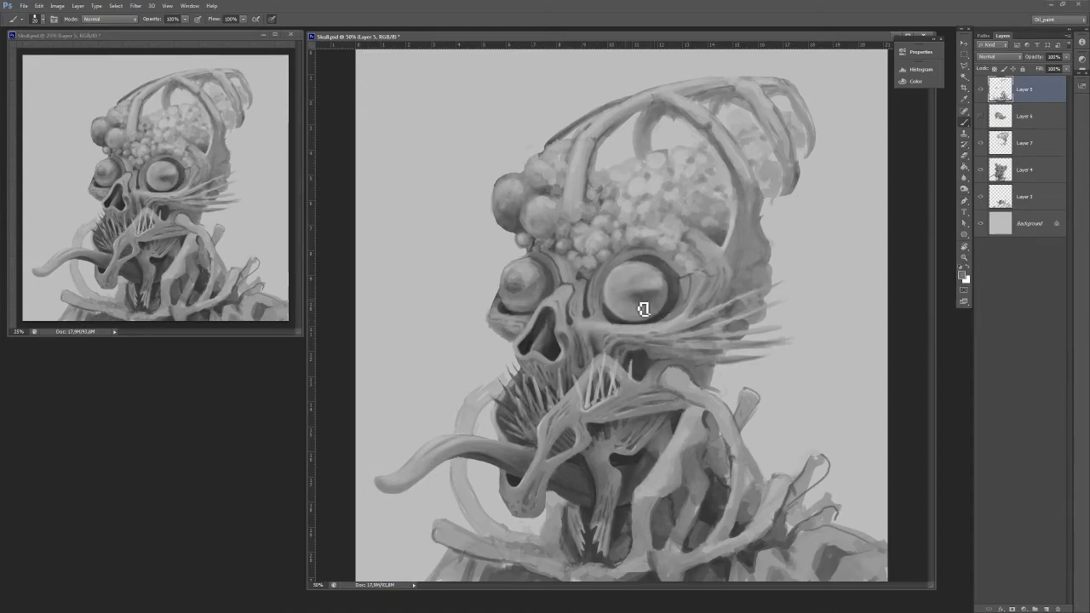
# Shape a crisp light reflection across the large eye's dark iris and paint a matching one on the small eye.
pyautogui.press('e')
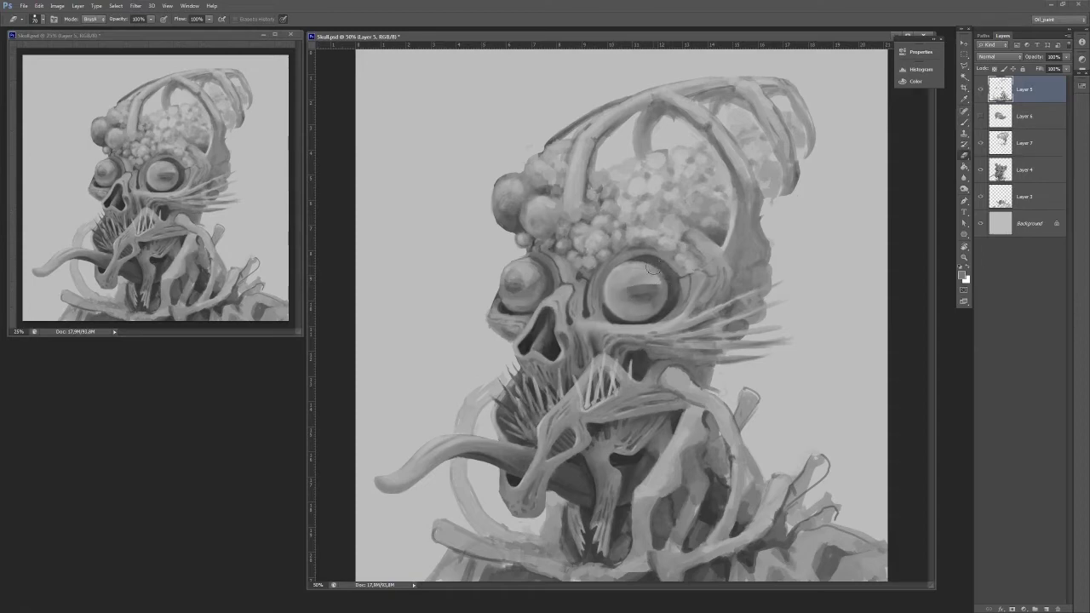
pyautogui.moveTo(610, 288); pyautogui.dragTo(656, 273)
pyautogui.press('b')
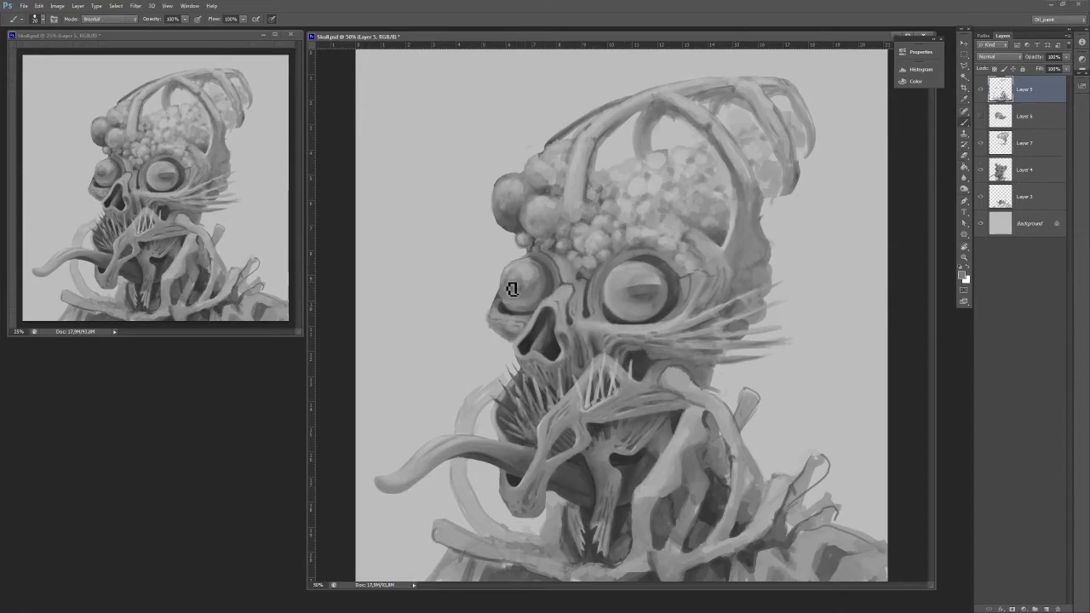
pyautogui.keyDown('alt'); pyautogui.click(660, 282); pyautogui.keyUp('alt')
pyautogui.press(']')
pyautogui.moveTo(543, 286)
pyautogui.mouseDown()
pyautogui.moveTo(515, 287)
pyautogui.moveTo(541, 278)
pyautogui.mouseUp()
pyautogui.press('e')
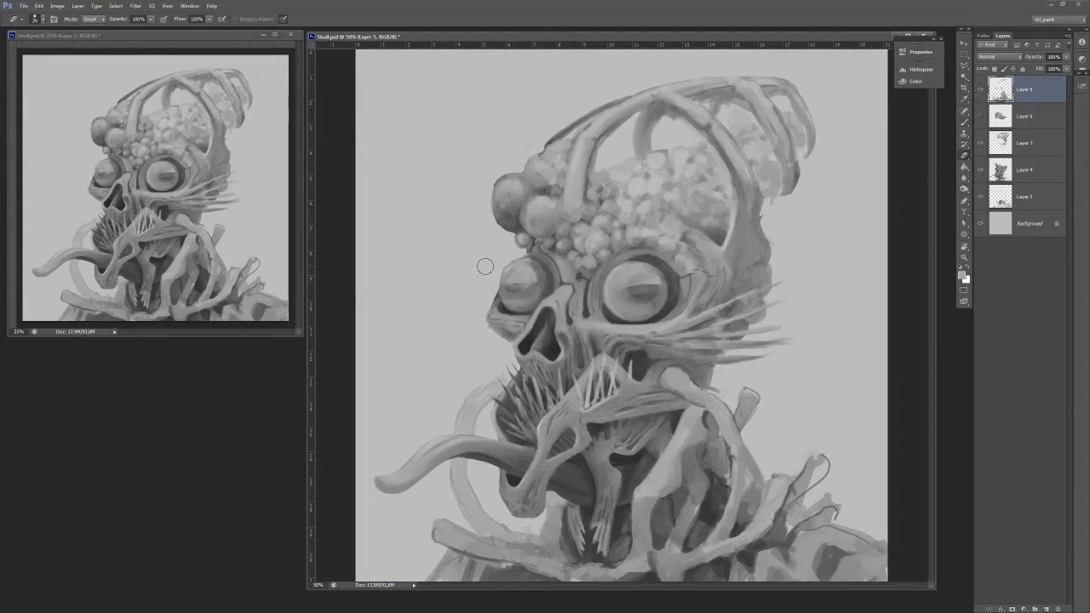
# Refine the shading around the small eye's socket and repaint the rounded bone tip on the rear shoulder.
pyautogui.press('b')
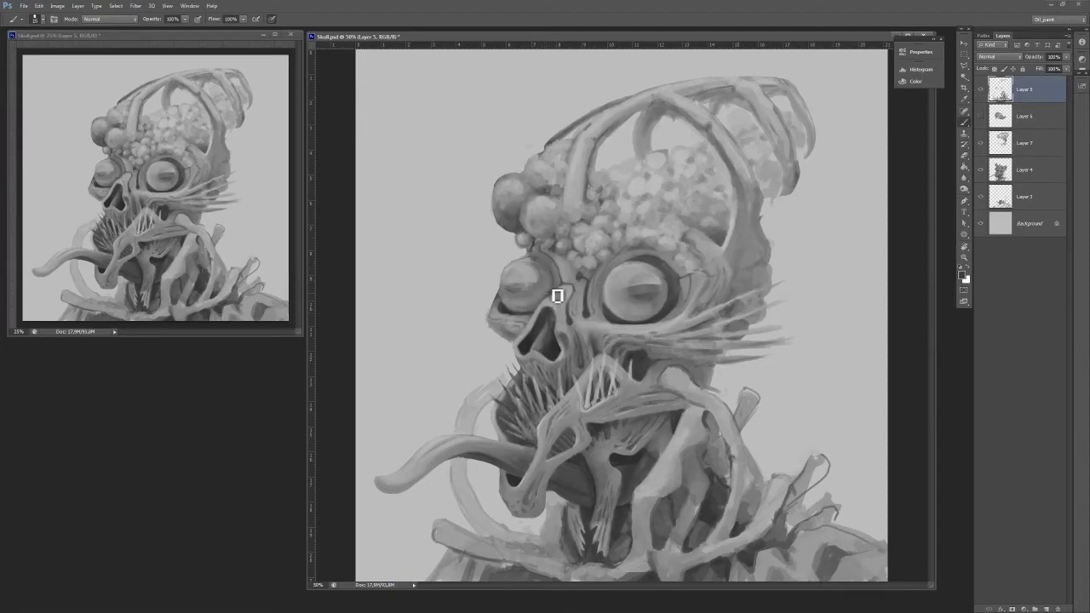
pyautogui.moveTo(538, 263); pyautogui.dragTo(558, 298)
pyautogui.keyDown('alt'); pyautogui.click(550, 275); pyautogui.keyUp('alt')
pyautogui.moveTo(798, 497); pyautogui.dragTo(815, 478)
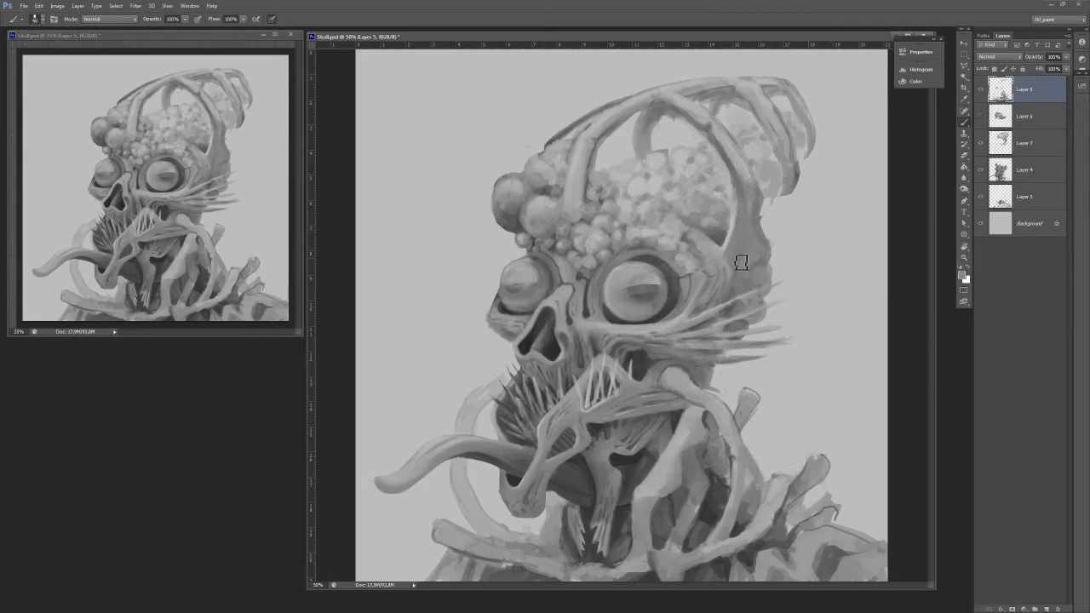
# Paint dark bumpy masses behind the cheek strands and along the rear edge of the skull and headpiece.
pyautogui.moveTo(732, 334)
pyautogui.mouseDown()
pyautogui.moveTo(770, 321)
pyautogui.moveTo(762, 302)
pyautogui.moveTo(740, 318)
pyautogui.moveTo(773, 273)
pyautogui.moveTo(751, 275)
pyautogui.moveTo(762, 256)
pyautogui.moveTo(743, 296)
pyautogui.moveTo(753, 291)
pyautogui.moveTo(770, 264)
pyautogui.mouseUp()
pyautogui.press(']')
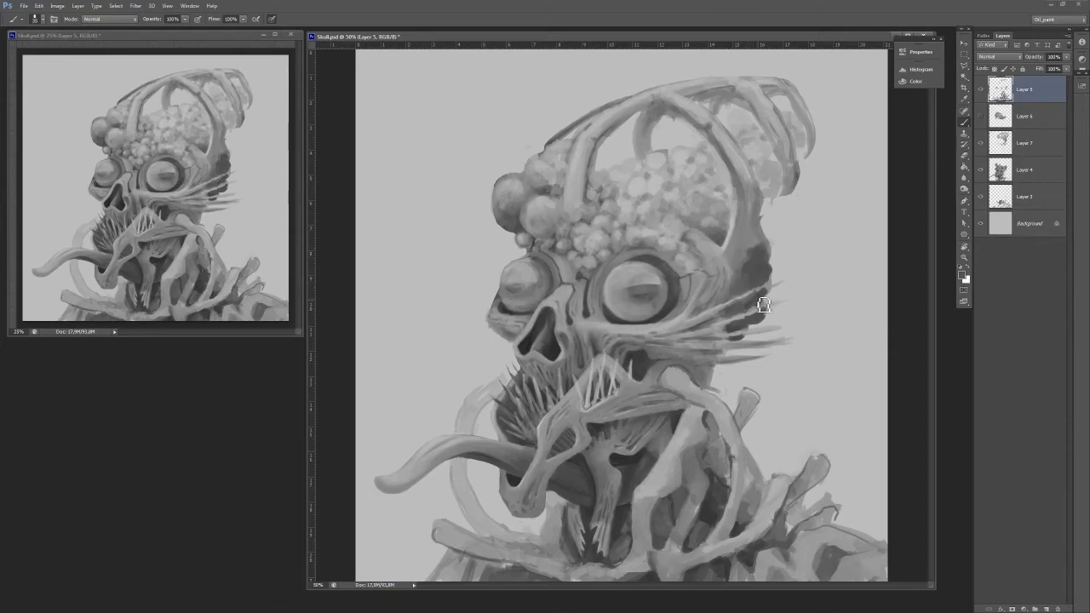
pyautogui.keyDown('alt'); pyautogui.click(757, 300); pyautogui.keyUp('alt')
pyautogui.moveTo(757, 302); pyautogui.dragTo(769, 289)
pyautogui.press(']')
pyautogui.moveTo(760, 254)
pyautogui.mouseDown()
pyautogui.moveTo(786, 195)
pyautogui.moveTo(767, 202)
pyautogui.moveTo(767, 183)
pyautogui.moveTo(782, 184)
pyautogui.moveTo(758, 220)
pyautogui.moveTo(794, 166)
pyautogui.moveTo(782, 185)
pyautogui.moveTo(762, 176)
pyautogui.moveTo(742, 289)
pyautogui.moveTo(803, 142)
pyautogui.moveTo(768, 176)
pyautogui.moveTo(807, 126)
pyautogui.mouseUp()
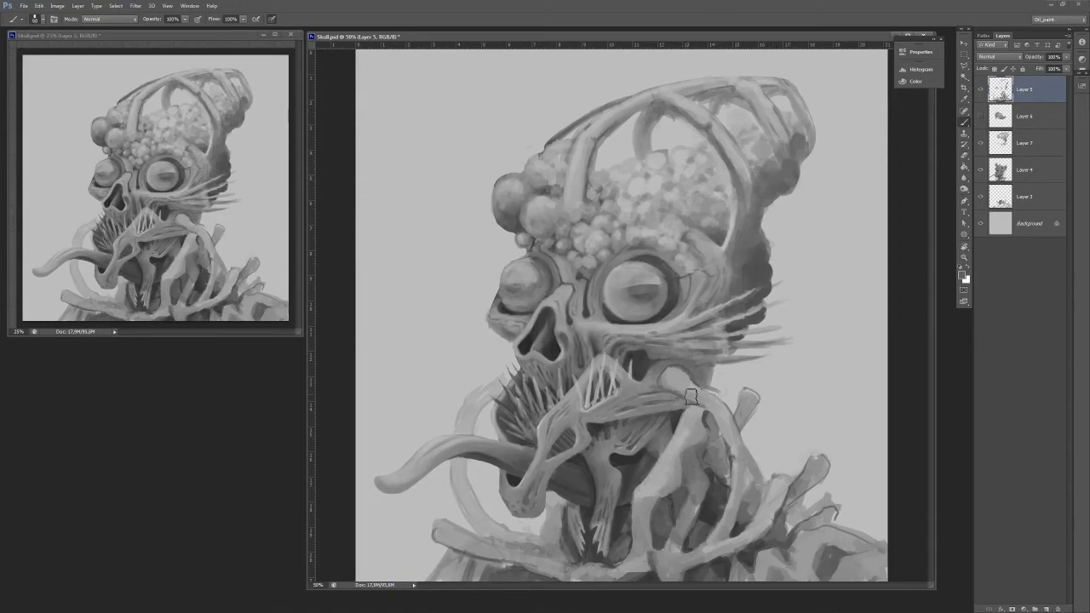
# Block in the back of the neck, the rear shoulder and its upright knobbed spines in dark grey.
pyautogui.moveTo(743, 341)
pyautogui.mouseDown()
pyautogui.moveTo(784, 330)
pyautogui.moveTo(750, 353)
pyautogui.moveTo(775, 356)
pyautogui.moveTo(737, 356)
pyautogui.moveTo(755, 366)
pyautogui.moveTo(714, 390)
pyautogui.moveTo(714, 373)
pyautogui.moveTo(703, 383)
pyautogui.moveTo(695, 415)
pyautogui.mouseUp()
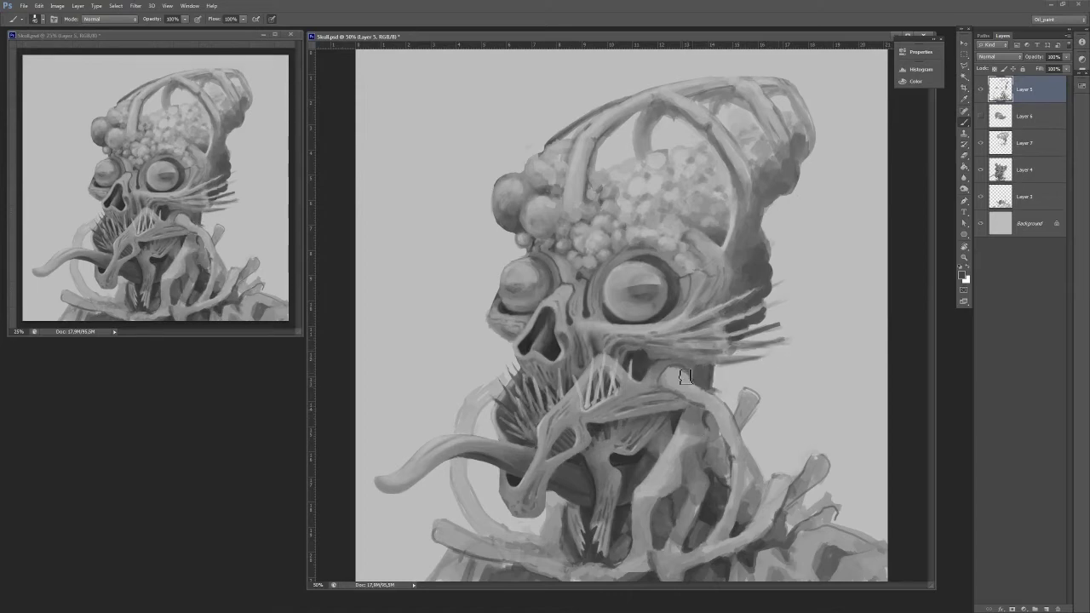
pyautogui.moveTo(705, 370)
pyautogui.mouseDown()
pyautogui.moveTo(765, 495)
pyautogui.moveTo(746, 400)
pyautogui.moveTo(750, 413)
pyautogui.mouseUp()
pyautogui.moveTo(762, 504)
pyautogui.mouseDown()
pyautogui.moveTo(801, 488)
pyautogui.moveTo(824, 460)
pyautogui.moveTo(793, 528)
pyautogui.moveTo(772, 474)
pyautogui.moveTo(795, 529)
pyautogui.moveTo(828, 506)
pyautogui.moveTo(841, 510)
pyautogui.moveTo(829, 523)
pyautogui.moveTo(880, 538)
pyautogui.mouseUp()
pyautogui.hotkey('ctrl', 'z')
pyautogui.moveTo(799, 525)
pyautogui.mouseDown()
pyautogui.moveTo(834, 516)
pyautogui.moveTo(825, 536)
pyautogui.moveTo(872, 551)
pyautogui.moveTo(833, 538)
pyautogui.mouseUp()
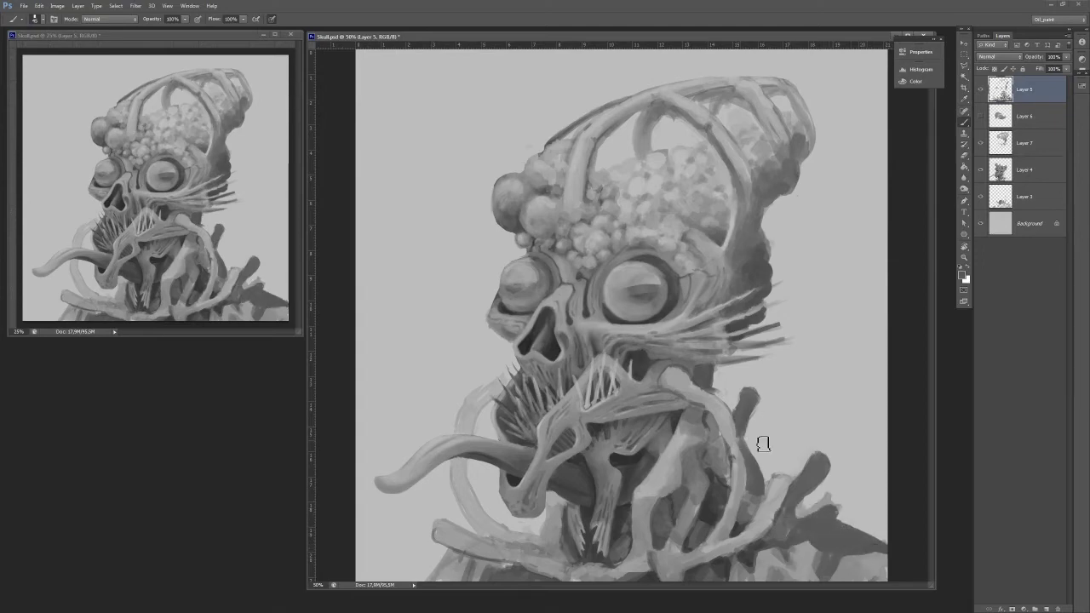
pyautogui.moveTo(764, 443)
pyautogui.mouseDown()
pyautogui.moveTo(760, 469)
pyautogui.moveTo(783, 458)
pyautogui.moveTo(785, 435)
pyautogui.moveTo(801, 427)
pyautogui.moveTo(765, 473)
pyautogui.moveTo(787, 437)
pyautogui.moveTo(761, 473)
pyautogui.mouseUp()
pyautogui.hotkey('ctrl', 'z')
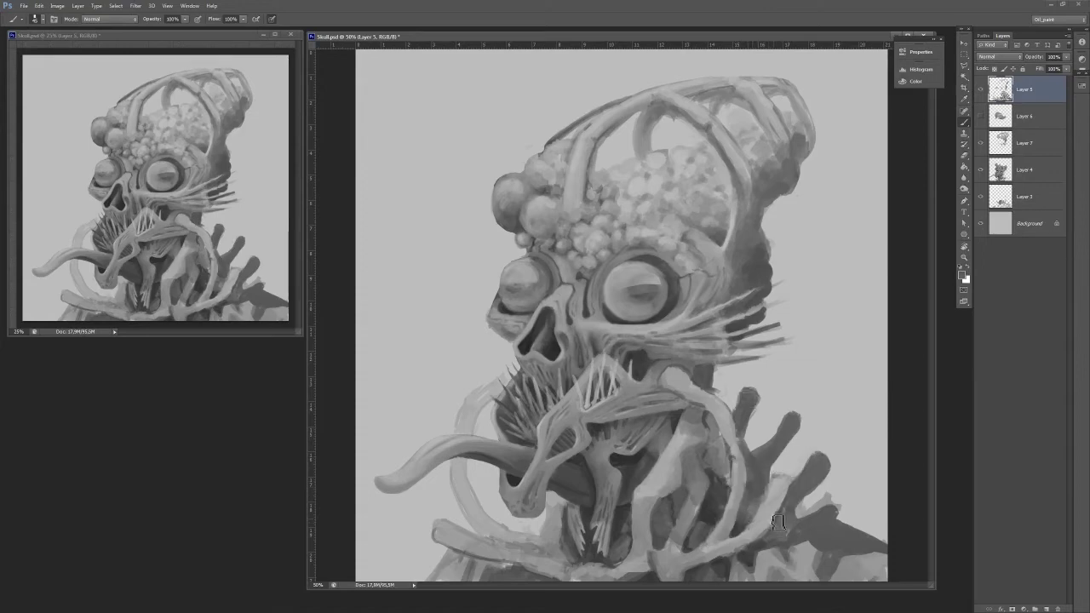
# Shade the curved collar bone and the rear shoulder forms with sampled greys and round off the small spine tip.
pyautogui.keyDown('alt'); pyautogui.click(771, 511); pyautogui.keyUp('alt')
pyautogui.moveTo(768, 532); pyautogui.dragTo(713, 559)
pyautogui.keyDown('alt'); pyautogui.click(719, 569); pyautogui.keyUp('alt')
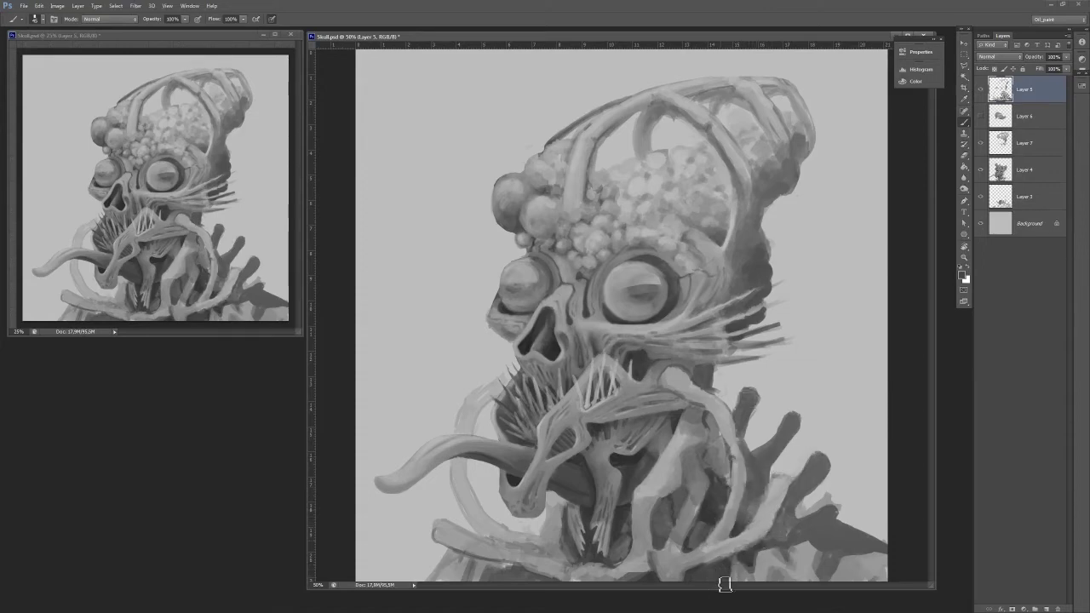
pyautogui.moveTo(828, 570); pyautogui.dragTo(884, 547)
pyautogui.keyDown('alt'); pyautogui.click(840, 569); pyautogui.keyUp('alt')
pyautogui.keyDown('alt'); pyautogui.click(853, 554); pyautogui.keyUp('alt')
pyautogui.keyDown('alt'); pyautogui.click(858, 535); pyautogui.keyUp('alt')
pyautogui.keyDown('alt'); pyautogui.click(823, 519); pyautogui.keyUp('alt')
pyautogui.moveTo(831, 507); pyautogui.dragTo(841, 500)
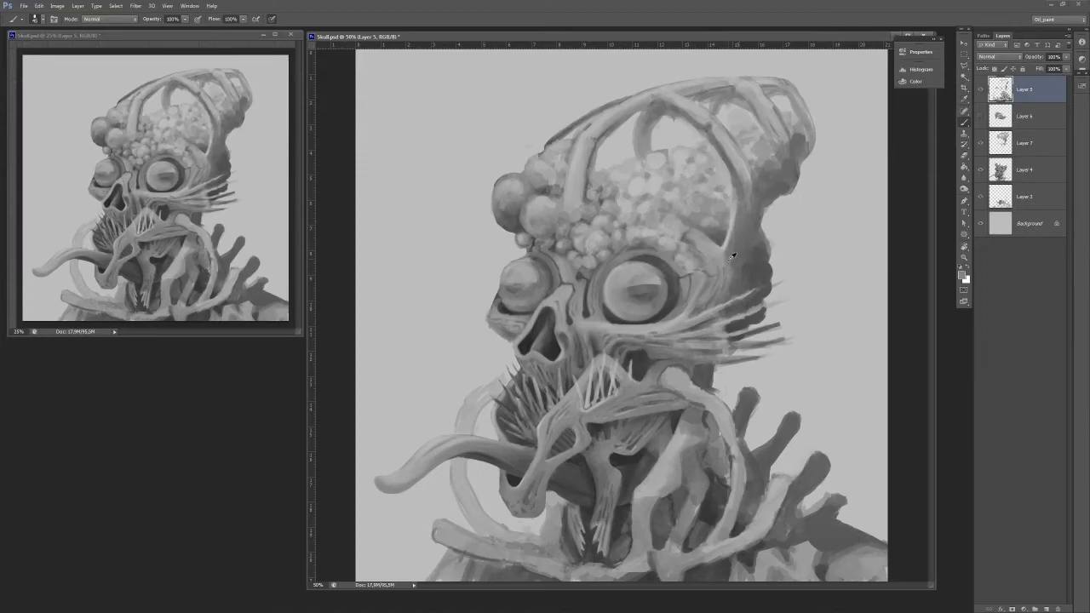
# Blend the back of the skull and add thin strands behind it and between the headpiece ribs and brain.
pyautogui.moveTo(737, 281); pyautogui.dragTo(727, 303)
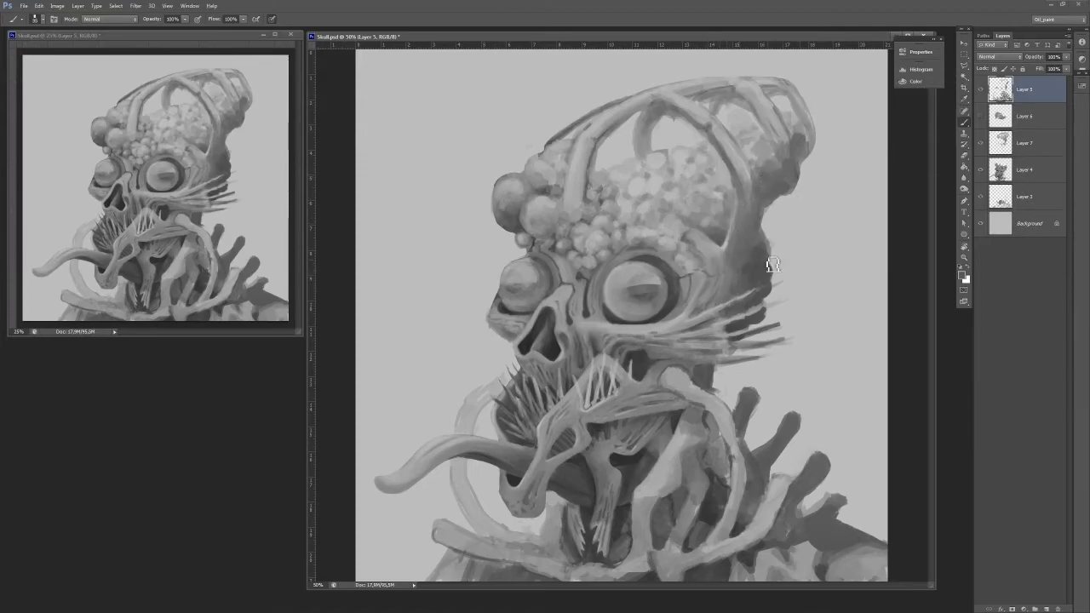
pyautogui.moveTo(776, 207)
pyautogui.mouseDown()
pyautogui.moveTo(776, 253)
pyautogui.moveTo(770, 228)
pyautogui.moveTo(798, 181)
pyautogui.moveTo(790, 221)
pyautogui.moveTo(771, 230)
pyautogui.moveTo(800, 202)
pyautogui.moveTo(785, 198)
pyautogui.moveTo(792, 264)
pyautogui.moveTo(777, 282)
pyautogui.moveTo(786, 196)
pyautogui.moveTo(783, 281)
pyautogui.moveTo(793, 244)
pyautogui.moveTo(780, 285)
pyautogui.moveTo(764, 202)
pyautogui.moveTo(738, 181)
pyautogui.moveTo(753, 226)
pyautogui.mouseUp()
pyautogui.press('[')
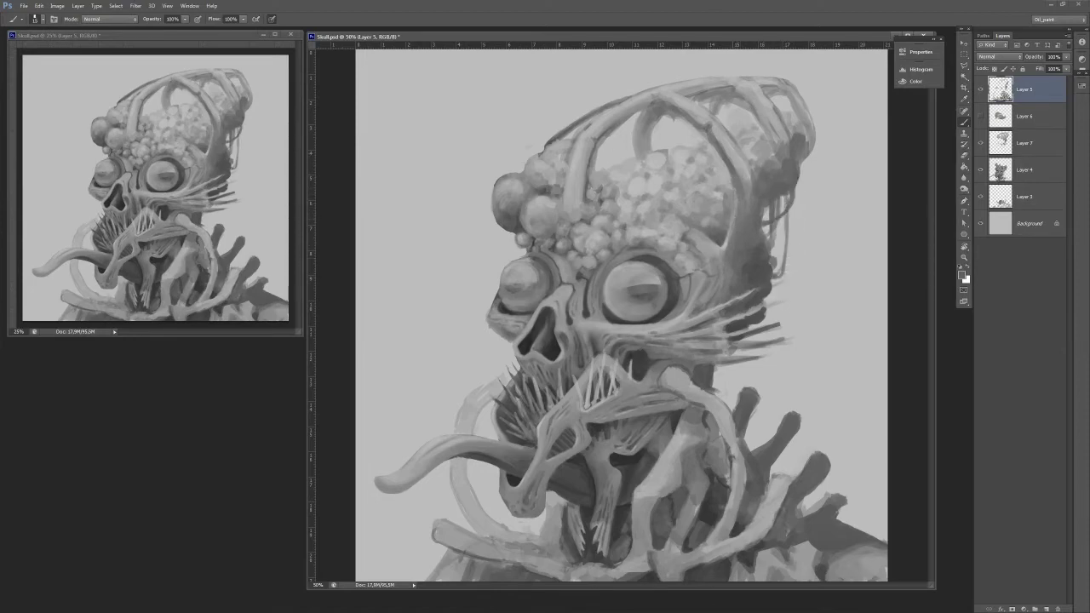
pyautogui.moveTo(604, 182)
pyautogui.mouseDown()
pyautogui.moveTo(596, 175)
pyautogui.moveTo(635, 124)
pyautogui.moveTo(670, 155)
pyautogui.mouseUp()
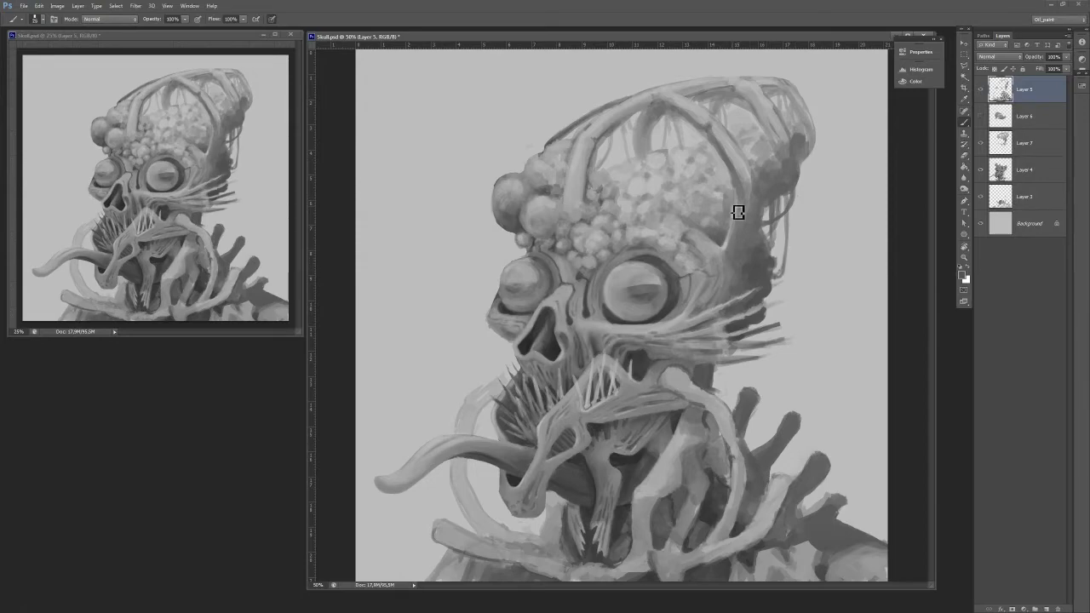
# Deepen the shadow at the back of the skull and extend thin drooping strands down to the neck.
pyautogui.moveTo(750, 237); pyautogui.dragTo(737, 277)
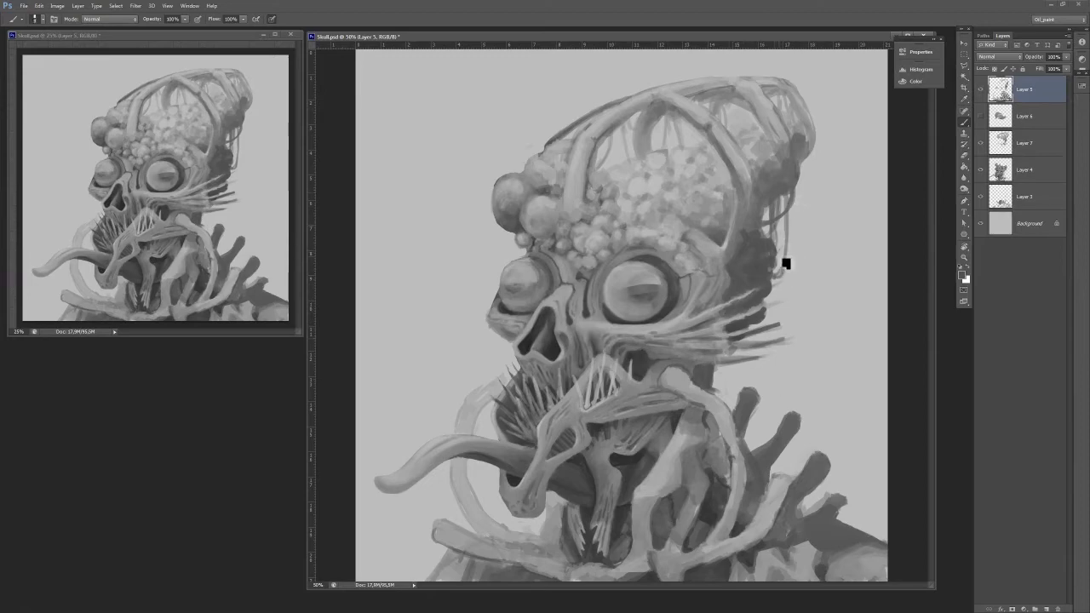
pyautogui.moveTo(776, 279); pyautogui.dragTo(778, 294)
pyautogui.moveTo(769, 209)
pyautogui.mouseDown()
pyautogui.moveTo(779, 232)
pyautogui.moveTo(783, 212)
pyautogui.moveTo(780, 276)
pyautogui.mouseUp()
pyautogui.moveTo(769, 199); pyautogui.dragTo(784, 258)
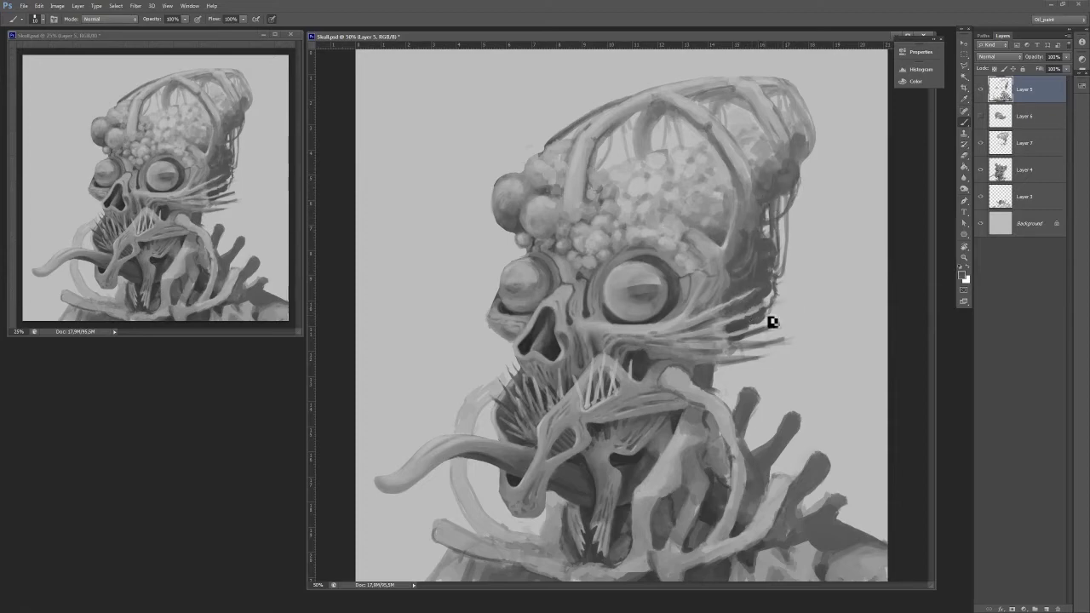
pyautogui.moveTo(738, 395)
pyautogui.mouseDown()
pyautogui.moveTo(744, 355)
pyautogui.moveTo(744, 369)
pyautogui.moveTo(720, 387)
pyautogui.mouseUp()
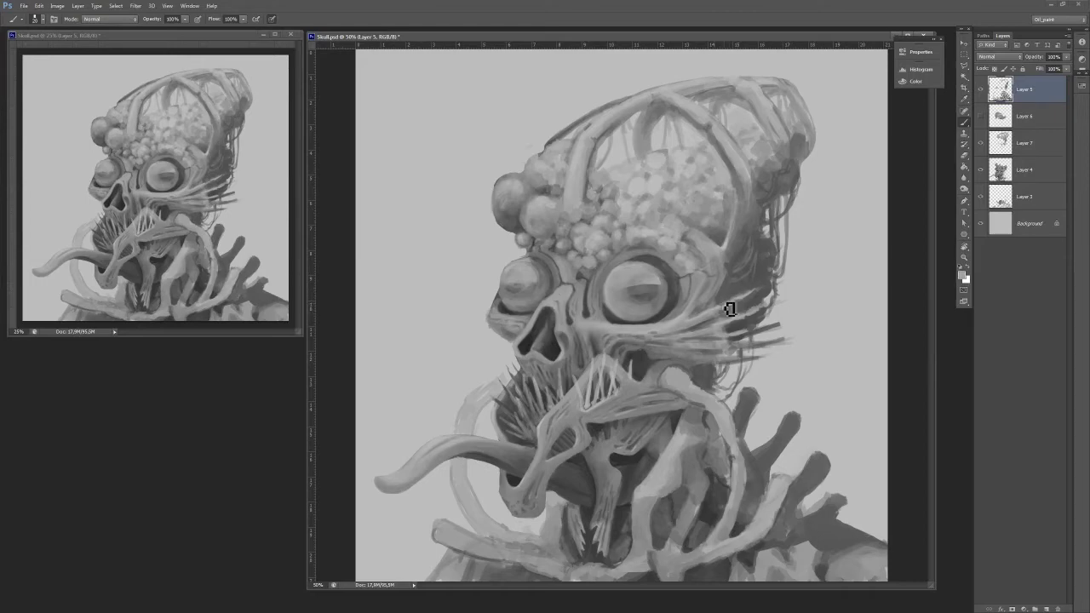
# Brighten the cheek strands and repaint the curved tube and front shoulder below the tongue with sampled greys.
pyautogui.keyDown('alt'); pyautogui.click(743, 325); pyautogui.keyUp('alt')
pyautogui.moveTo(748, 318); pyautogui.dragTo(773, 305)
pyautogui.moveTo(454, 482); pyautogui.dragTo(498, 536)
pyautogui.keyDown('alt'); pyautogui.click(474, 512); pyautogui.keyUp('alt')
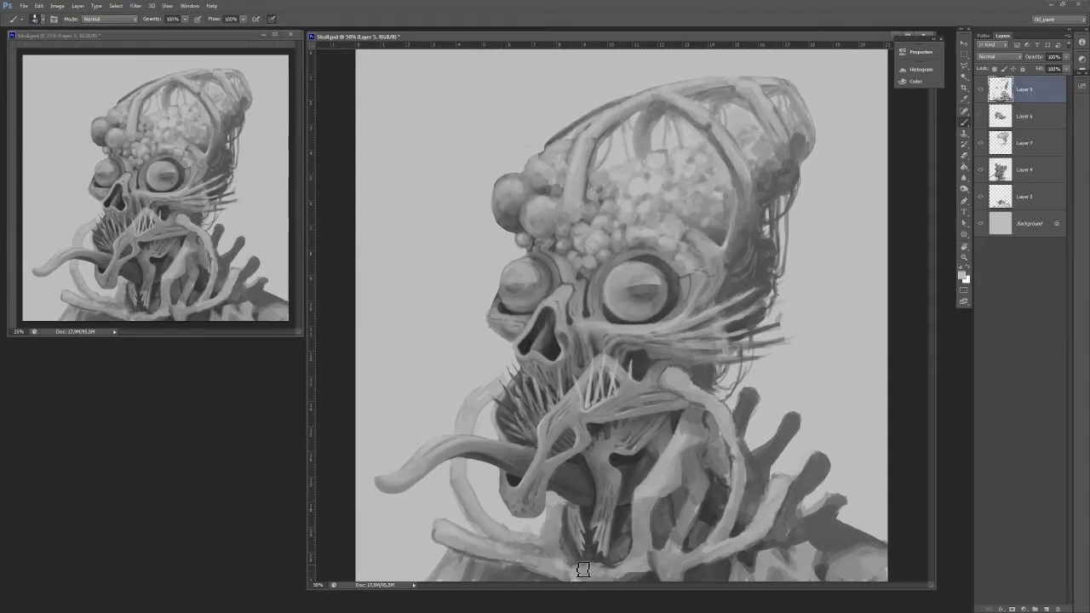
pyautogui.moveTo(440, 572); pyautogui.dragTo(448, 549)
# Add mottled spots and streaks along the tongue.
pyautogui.hotkey('ctrl', '-')
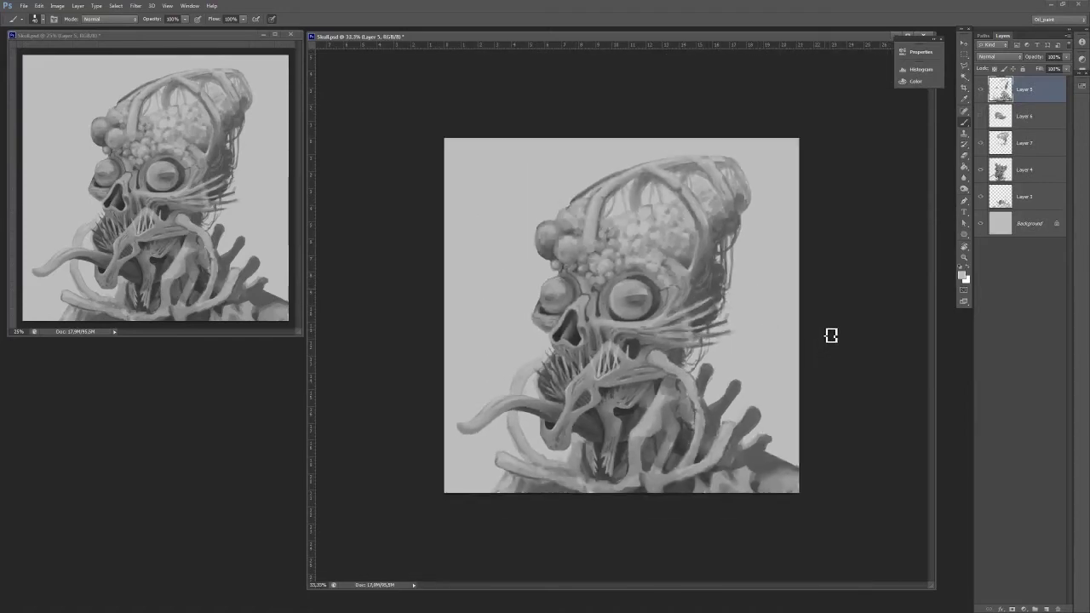
pyautogui.scroll(2, 593, 385)
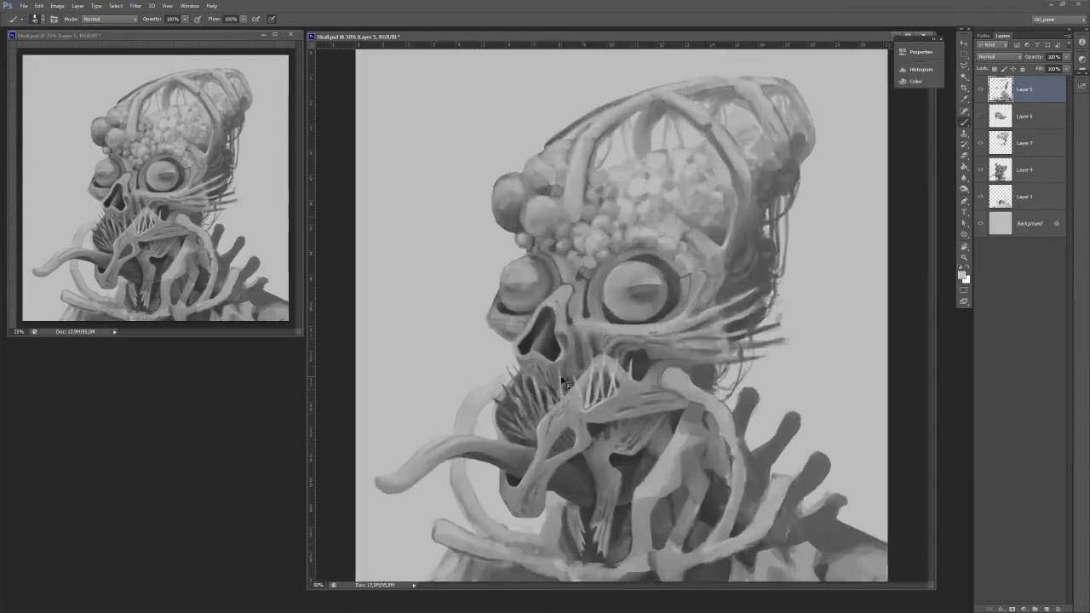
pyautogui.scroll(1, 594, 385)
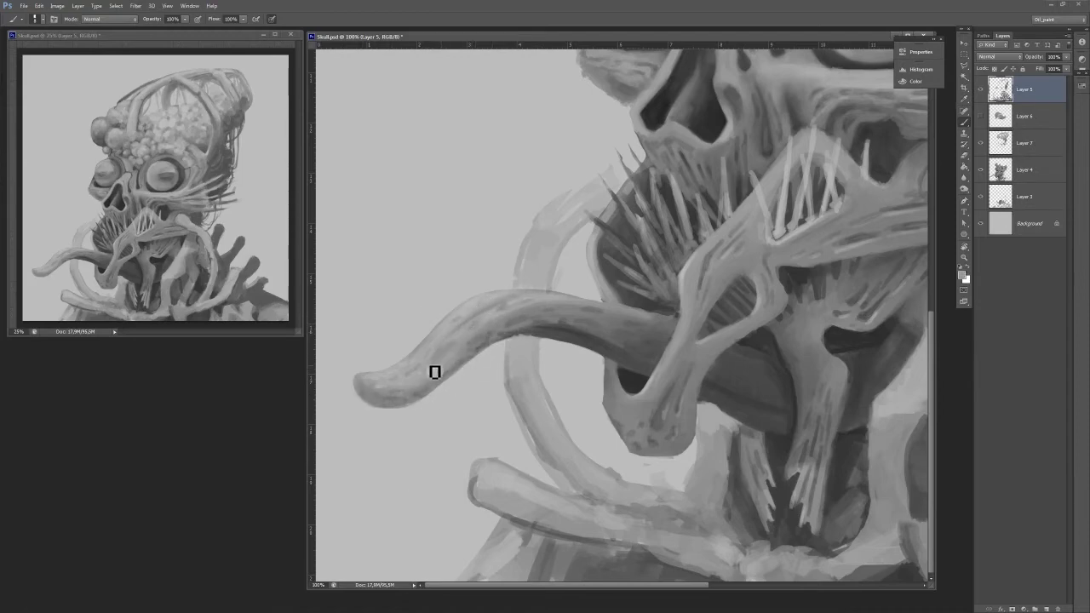
pyautogui.hotkey('ctrl', '-')
pyautogui.hotkey('ctrl', '-')
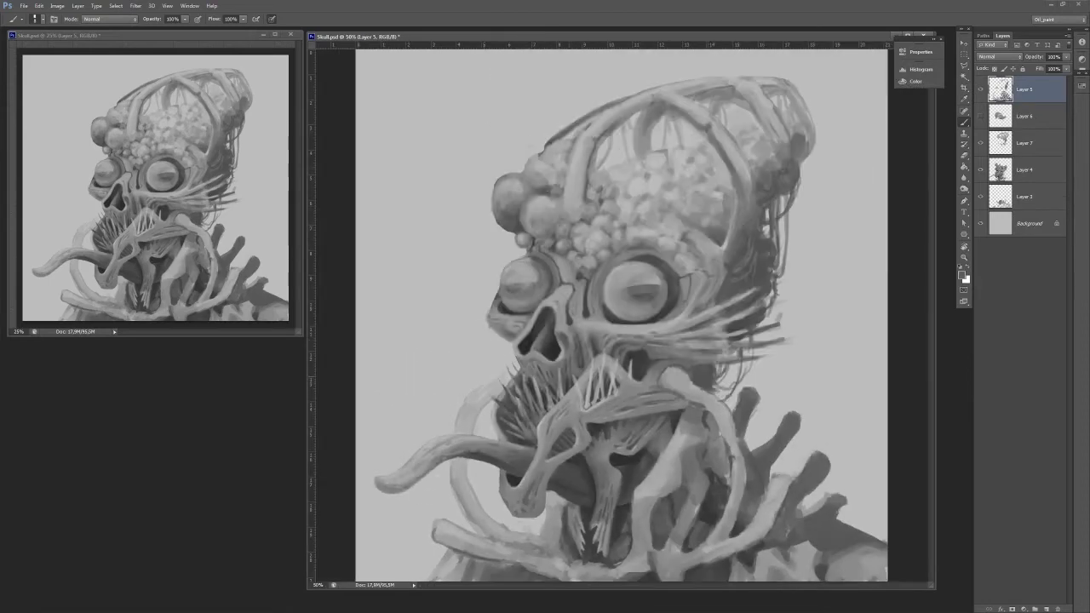
# Set the painting colour to white and add wet highlights and saliva drips along the tongue's tip and underside.
pyautogui.click(964, 274)
pyautogui.click(992, 220)
pyautogui.hotkey('ctrl', '+')
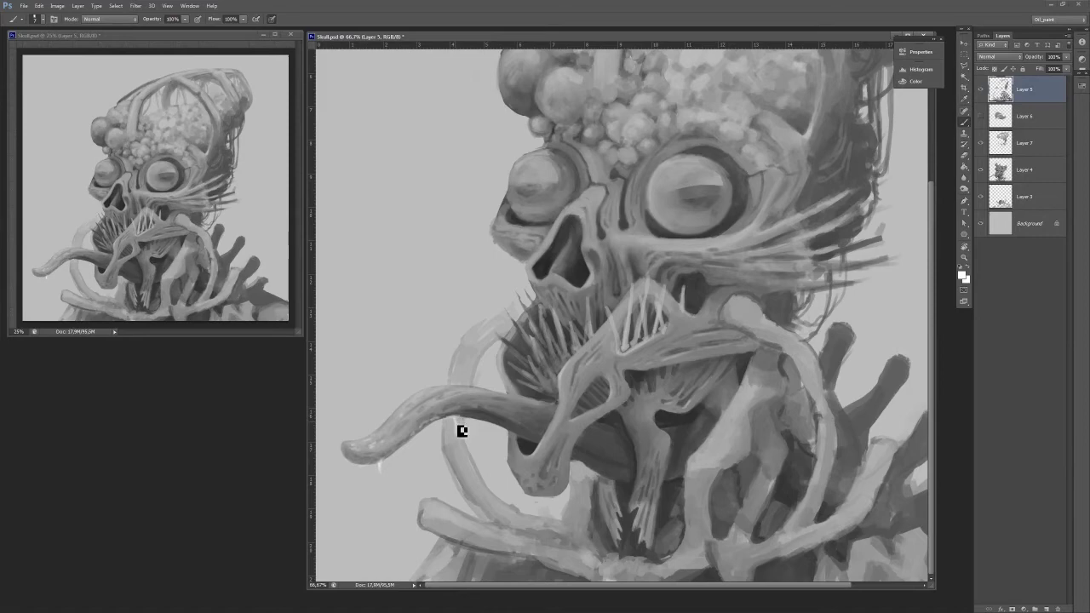
pyautogui.press('e')
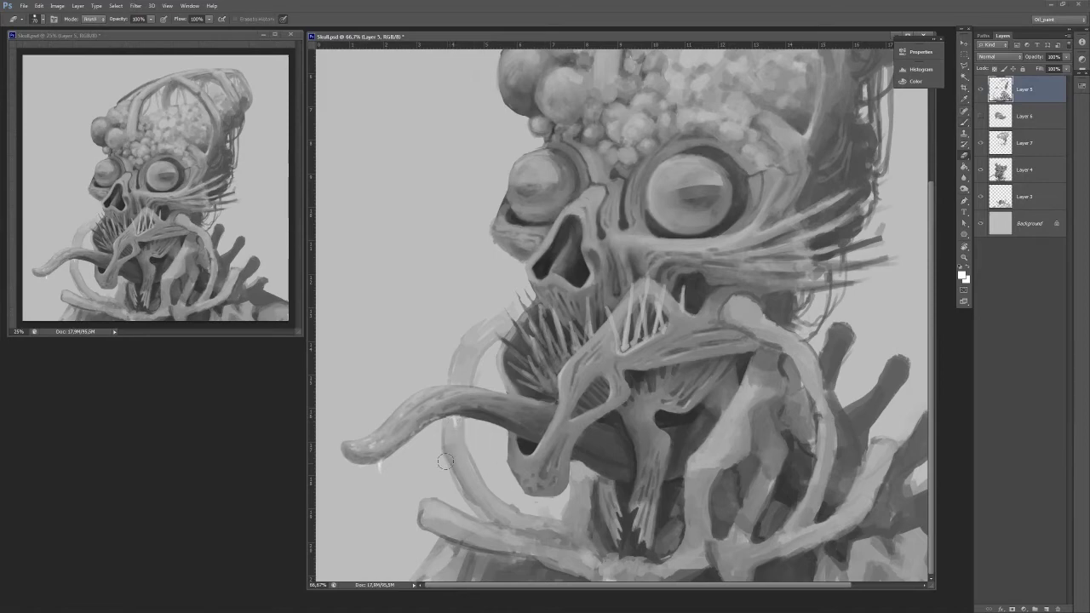
pyautogui.hotkey('ctrl', '+')
pyautogui.press('b')
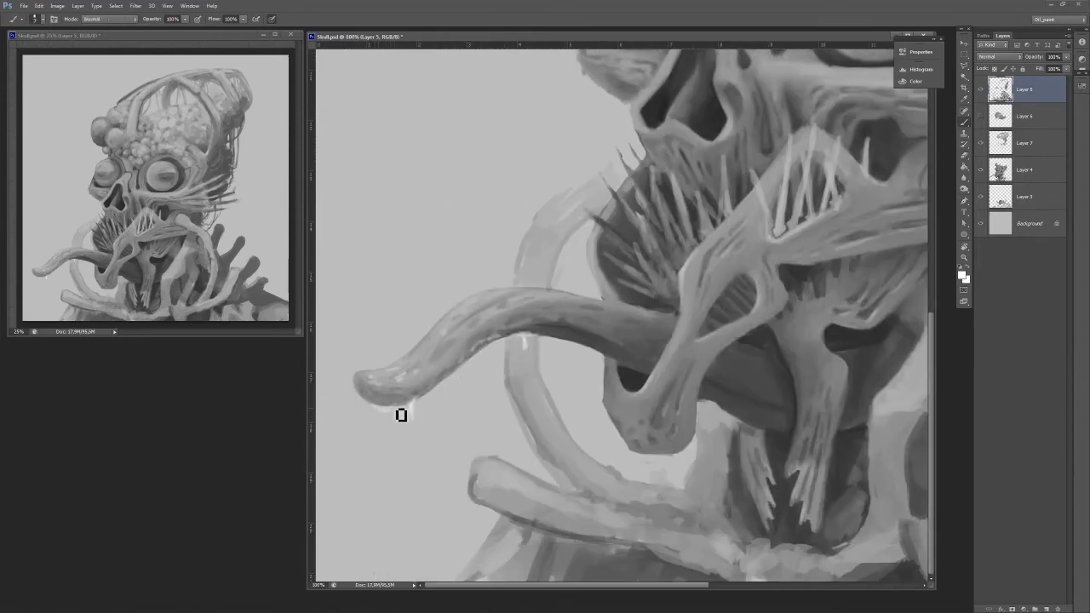
pyautogui.moveTo(407, 411)
pyautogui.mouseDown()
pyautogui.moveTo(373, 403)
pyautogui.moveTo(416, 404)
pyautogui.mouseUp()
pyautogui.moveTo(622, 368)
pyautogui.mouseDown()
pyautogui.moveTo(717, 398)
pyautogui.moveTo(793, 434)
pyautogui.mouseUp()
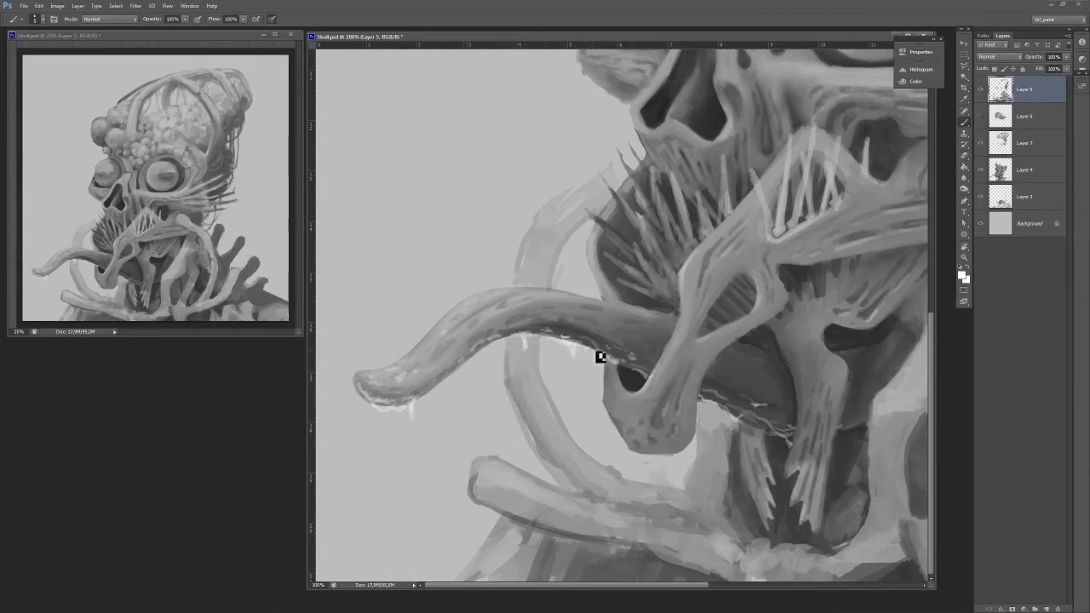
# Highlight the thin spiky teeth across the open mouth with white strokes.
pyautogui.moveTo(633, 241); pyautogui.dragTo(648, 266)
pyautogui.moveTo(585, 211)
pyautogui.mouseDown()
pyautogui.moveTo(630, 246)
pyautogui.moveTo(615, 233)
pyautogui.moveTo(652, 297)
pyautogui.mouseUp()
pyautogui.moveTo(636, 195); pyautogui.dragTo(644, 232)
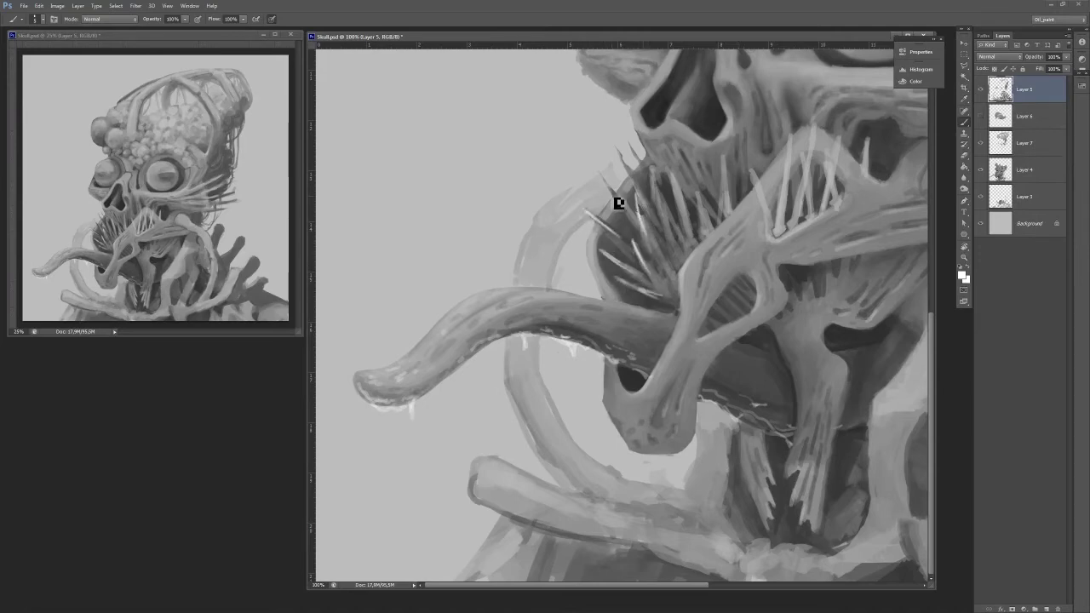
pyautogui.moveTo(595, 168); pyautogui.dragTo(611, 186)
pyautogui.moveTo(617, 149)
pyautogui.mouseDown()
pyautogui.moveTo(647, 201)
pyautogui.moveTo(642, 162)
pyautogui.mouseUp()
pyautogui.moveTo(651, 163)
pyautogui.mouseDown()
pyautogui.moveTo(666, 208)
pyautogui.moveTo(681, 196)
pyautogui.moveTo(686, 209)
pyautogui.mouseUp()
pyautogui.moveTo(694, 178); pyautogui.dragTo(708, 212)
pyautogui.moveTo(723, 157)
pyautogui.mouseDown()
pyautogui.moveTo(730, 196)
pyautogui.moveTo(757, 186)
pyautogui.moveTo(764, 202)
pyautogui.mouseUp()
pyautogui.moveTo(784, 180); pyautogui.dragTo(772, 205)
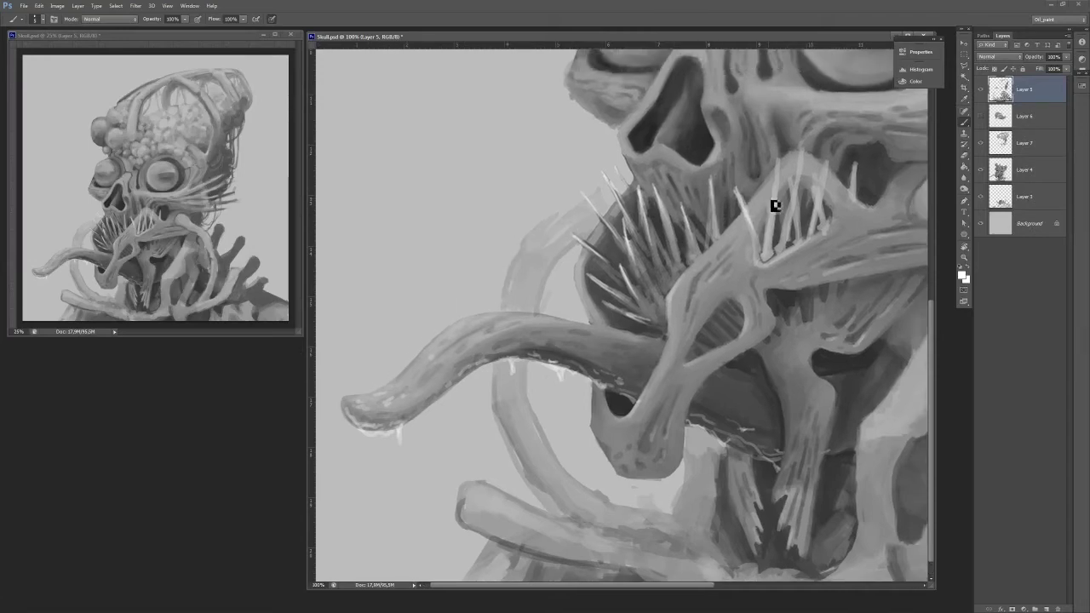
# Paint thin white highlights along the spiky teeth, the rim of the nasal cavity and the cheek strands.
pyautogui.moveTo(777, 158)
pyautogui.mouseDown()
pyautogui.moveTo(775, 191)
pyautogui.moveTo(852, 192)
pyautogui.mouseUp()
pyautogui.moveTo(767, 264); pyautogui.dragTo(726, 434)
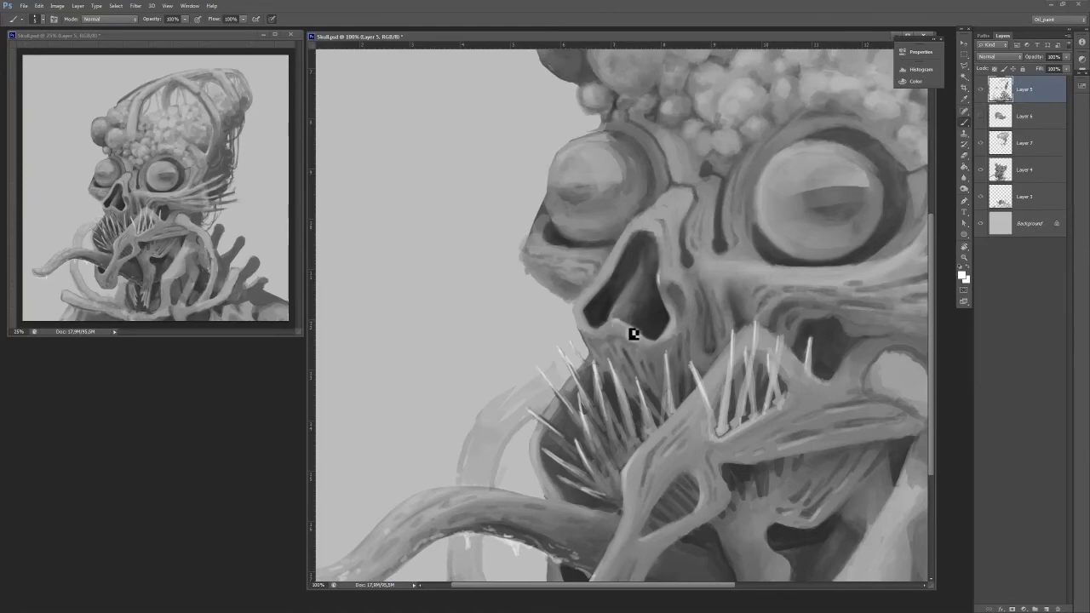
pyautogui.moveTo(710, 247)
pyautogui.mouseDown()
pyautogui.moveTo(729, 250)
pyautogui.moveTo(705, 266)
pyautogui.moveTo(716, 262)
pyautogui.mouseUp()
pyautogui.hotkey('ctrl', '-')
pyautogui.hotkey('ctrl', '-')
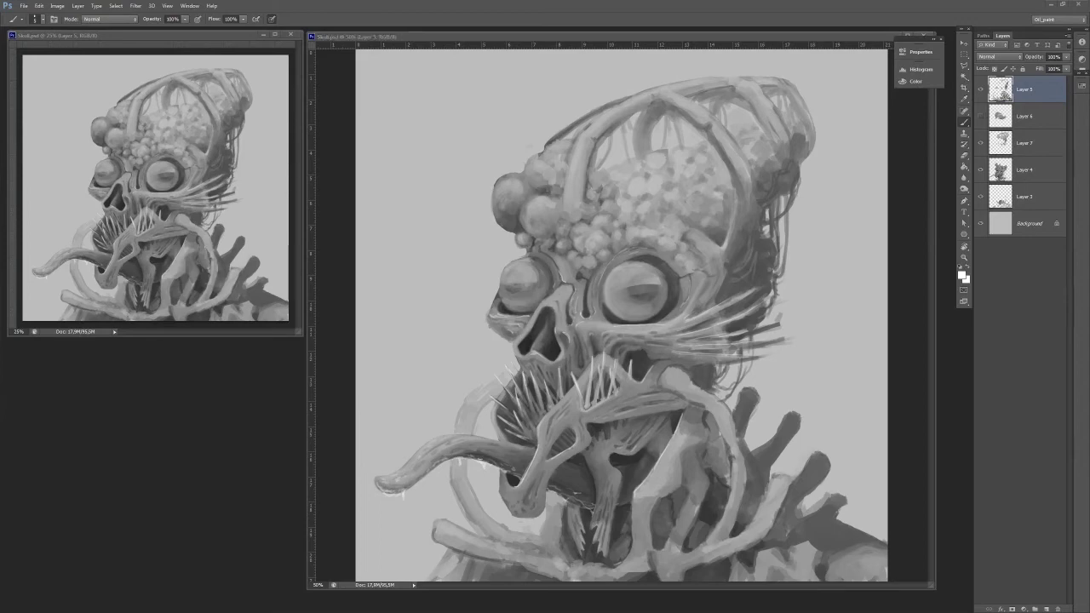
pyautogui.hotkey('ctrl', '-')
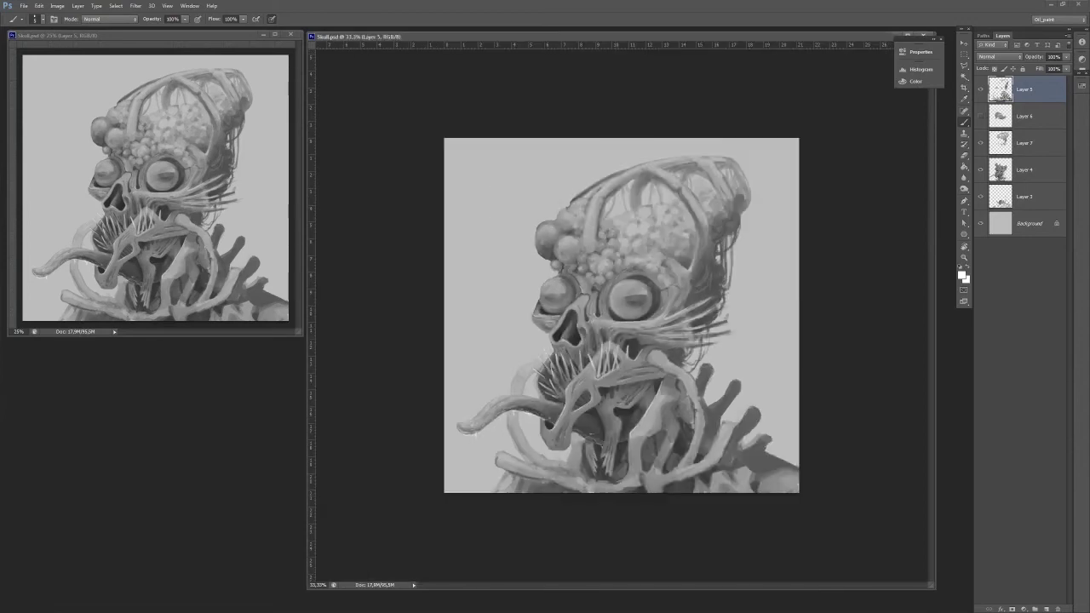
# Add white highlights to the small bubbles above the brow and the large round growths on the forehead.
pyautogui.hotkey('ctrl', '+')
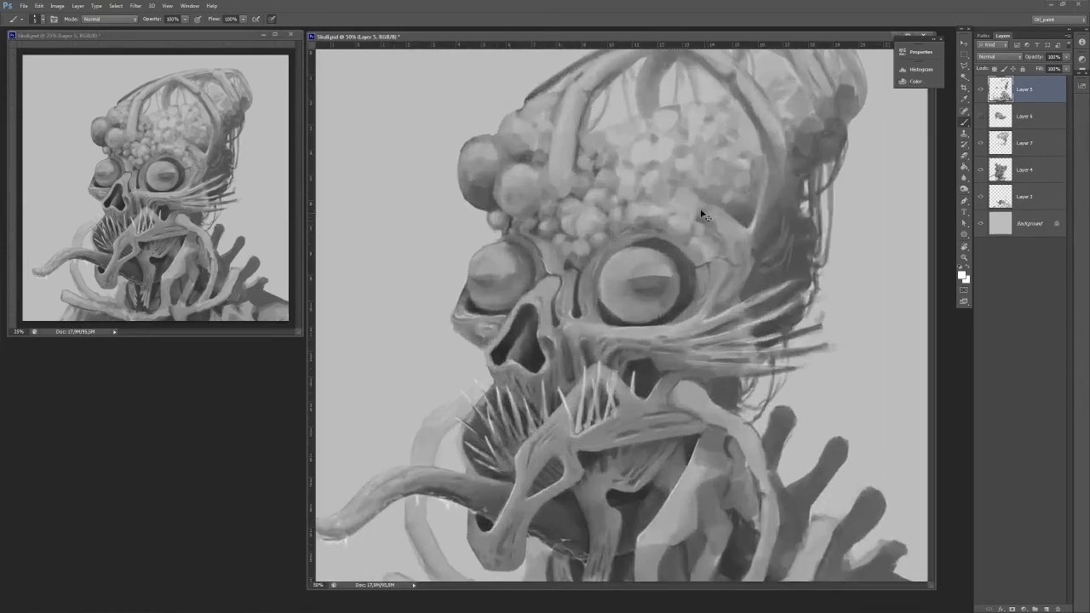
pyautogui.hotkey('ctrl', '+')
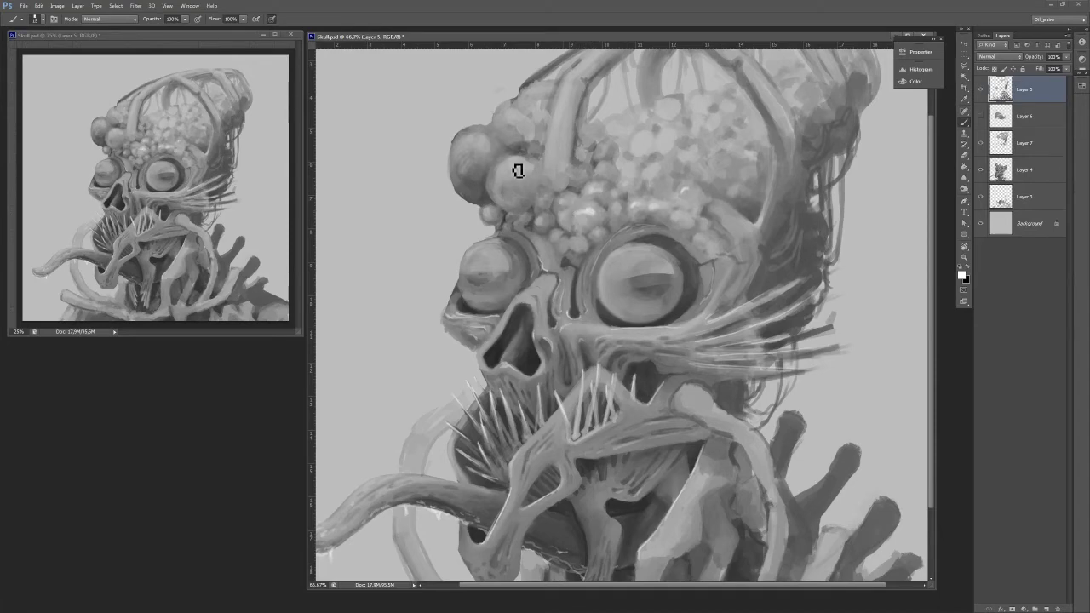
pyautogui.moveTo(502, 183)
pyautogui.mouseDown()
pyautogui.moveTo(518, 168)
pyautogui.moveTo(482, 138)
pyautogui.moveTo(464, 156)
pyautogui.mouseUp()
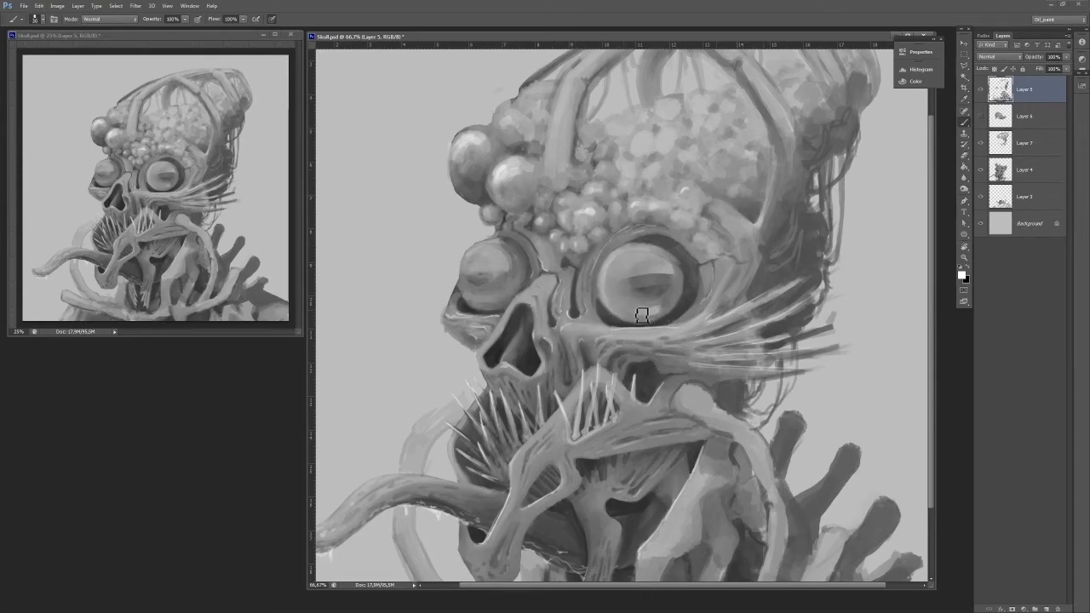
# Paint glossy light reflections on the upper and lower parts of both eyeballs using sampled greys.
pyautogui.moveTo(674, 272); pyautogui.dragTo(654, 264)
pyautogui.keyDown('alt'); pyautogui.click(646, 306); pyautogui.keyUp('alt')
pyautogui.keyDown('alt'); pyautogui.click(651, 298); pyautogui.keyUp('alt')
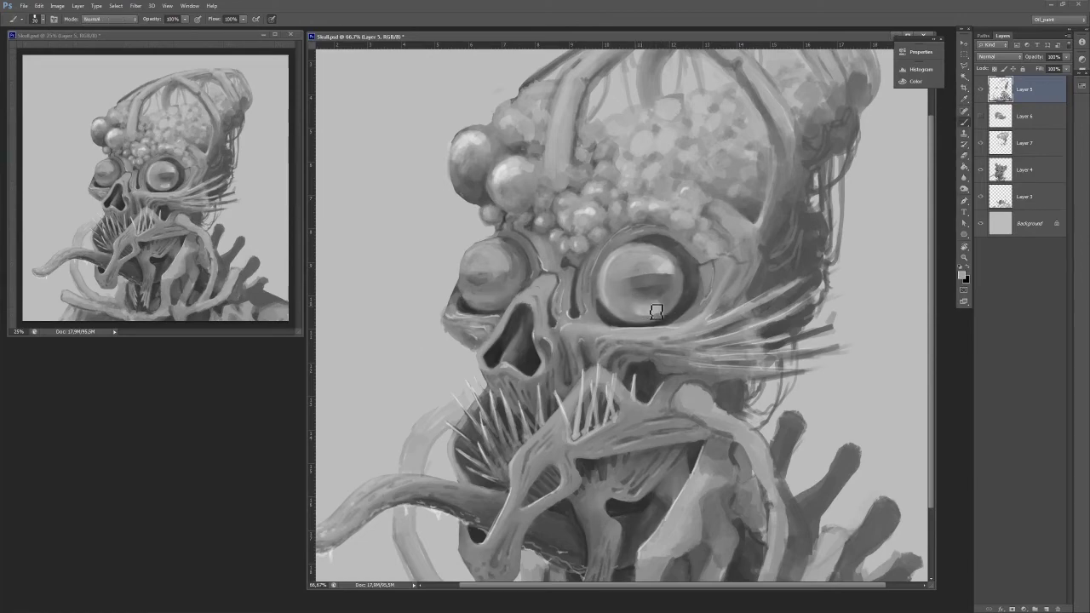
pyautogui.keyDown('alt'); pyautogui.click(482, 260); pyautogui.keyUp('alt')
pyautogui.moveTo(474, 267); pyautogui.dragTo(486, 271)
pyautogui.keyDown('alt'); pyautogui.click(659, 271); pyautogui.keyUp('alt')
pyautogui.moveTo(666, 273); pyautogui.dragTo(650, 266)
pyautogui.moveTo(670, 275)
pyautogui.mouseDown()
pyautogui.moveTo(627, 324)
pyautogui.moveTo(620, 354)
pyautogui.mouseUp()
# Draw two thin antennae with rounded tips rising from the bubble mass through the ribs of the skull dome.
pyautogui.keyDown('alt'); pyautogui.click(539, 290); pyautogui.keyUp('alt')
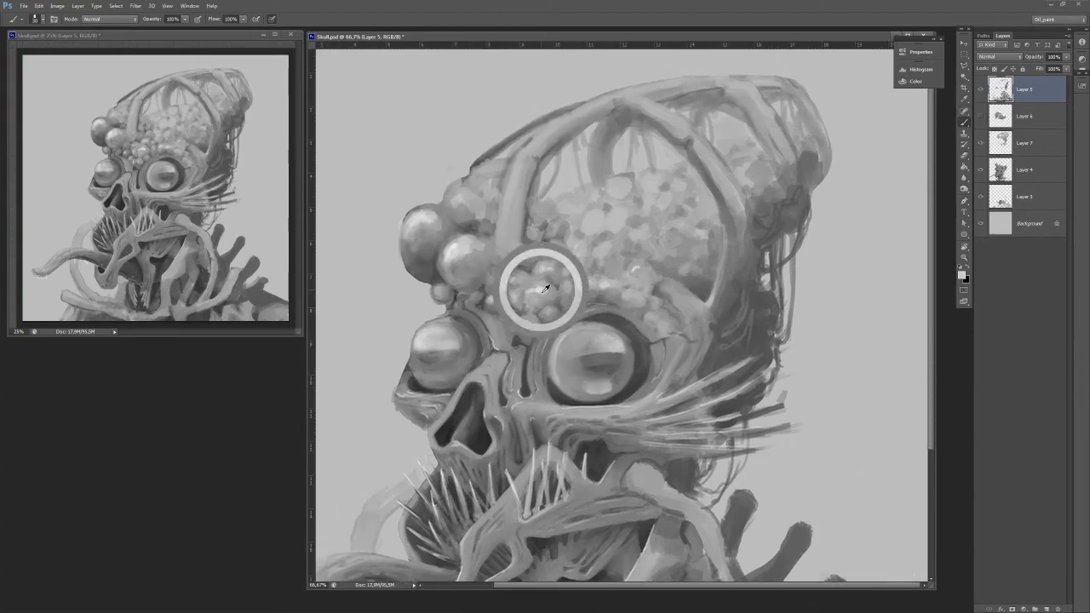
pyautogui.hotkey('ctrl', '-')
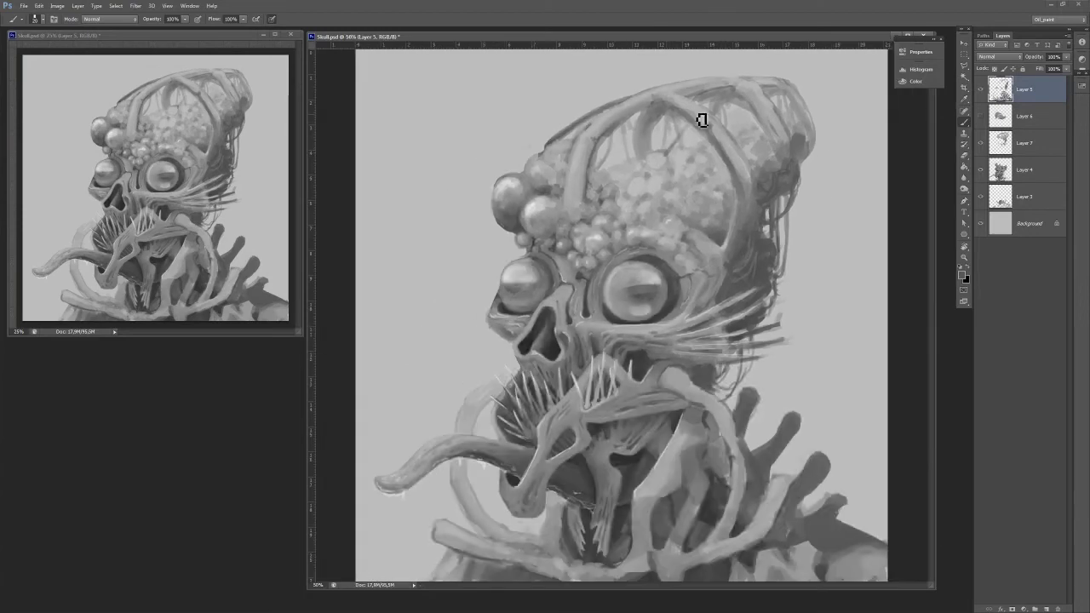
pyautogui.moveTo(695, 121)
pyautogui.mouseDown()
pyautogui.moveTo(750, 68)
pyautogui.moveTo(713, 109)
pyautogui.moveTo(727, 86)
pyautogui.mouseUp()
pyautogui.press('[')
pyautogui.keyDown('alt'); pyautogui.click(649, 206); pyautogui.keyUp('alt')
pyautogui.moveTo(674, 156); pyautogui.dragTo(745, 64)
pyautogui.keyDown('alt'); pyautogui.click(673, 160); pyautogui.keyUp('alt')
pyautogui.hotkey('ctrl', '-')
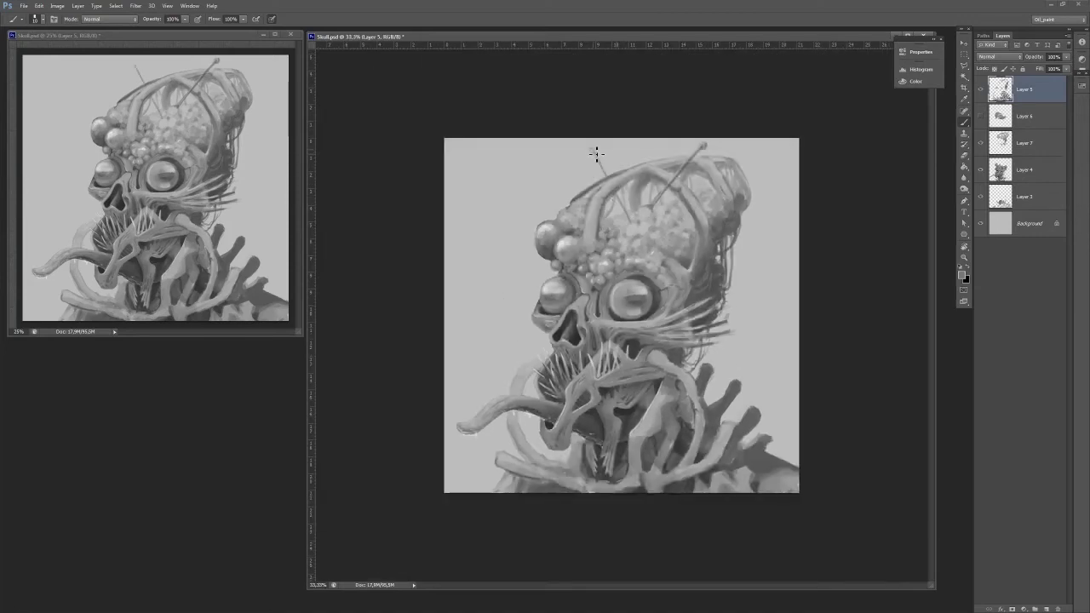
pyautogui.press('x')
pyautogui.hotkey('ctrl', '+')
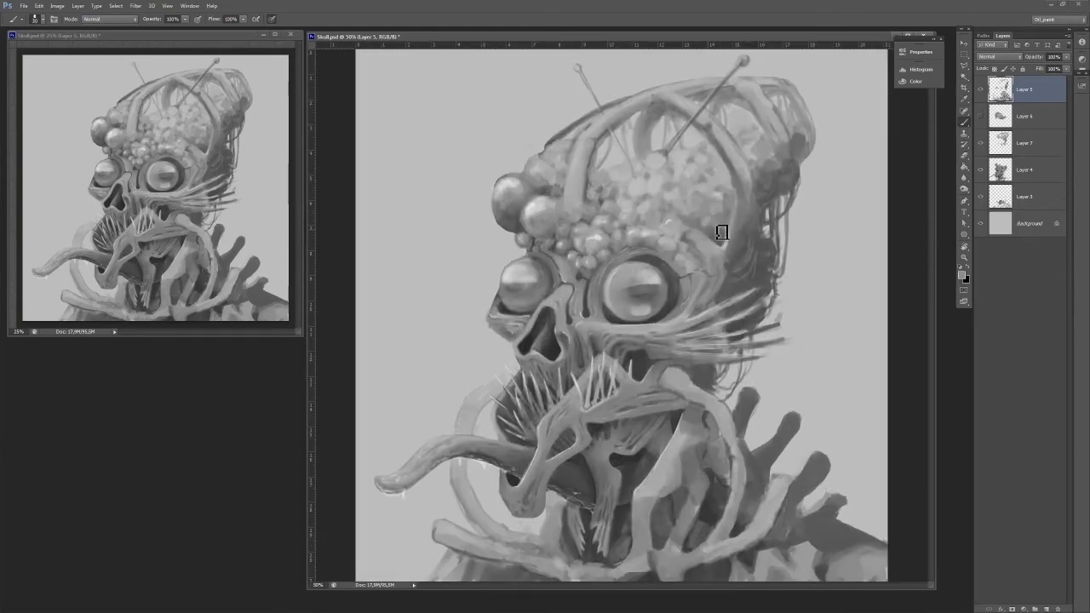
# Define round bubbles with bright highlights above the large eye and blend the base of the front dome rib.
pyautogui.keyDown('alt'); pyautogui.click(716, 238); pyautogui.keyUp('alt')
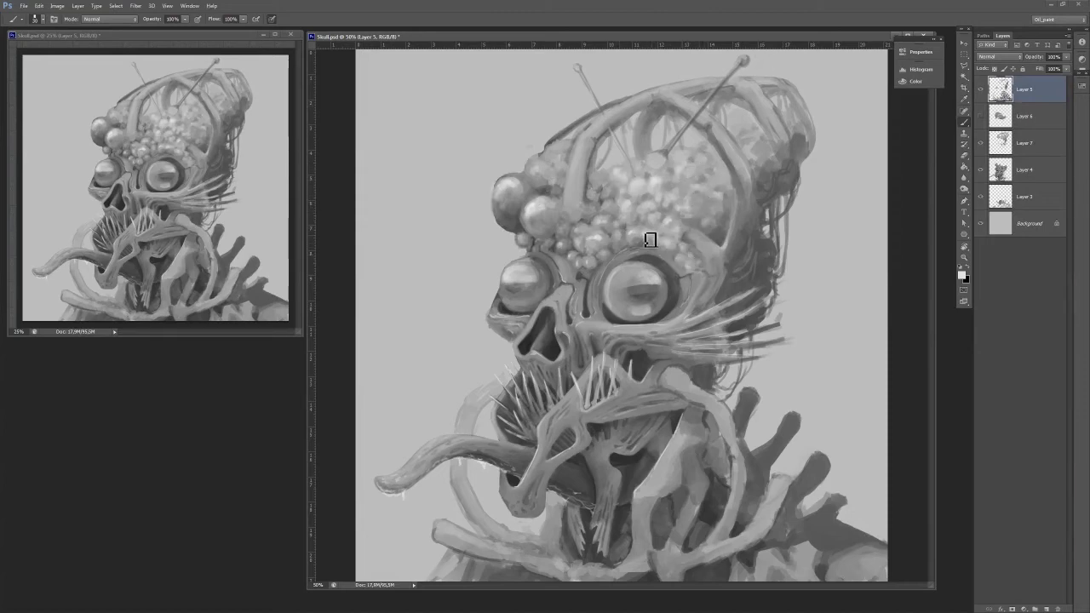
pyautogui.keyDown('alt'); pyautogui.click(564, 210); pyautogui.keyUp('alt')
pyautogui.press(']')
pyautogui.press(']')
pyautogui.keyDown('alt'); pyautogui.click(569, 191); pyautogui.keyUp('alt')
pyautogui.moveTo(572, 187); pyautogui.dragTo(573, 194)
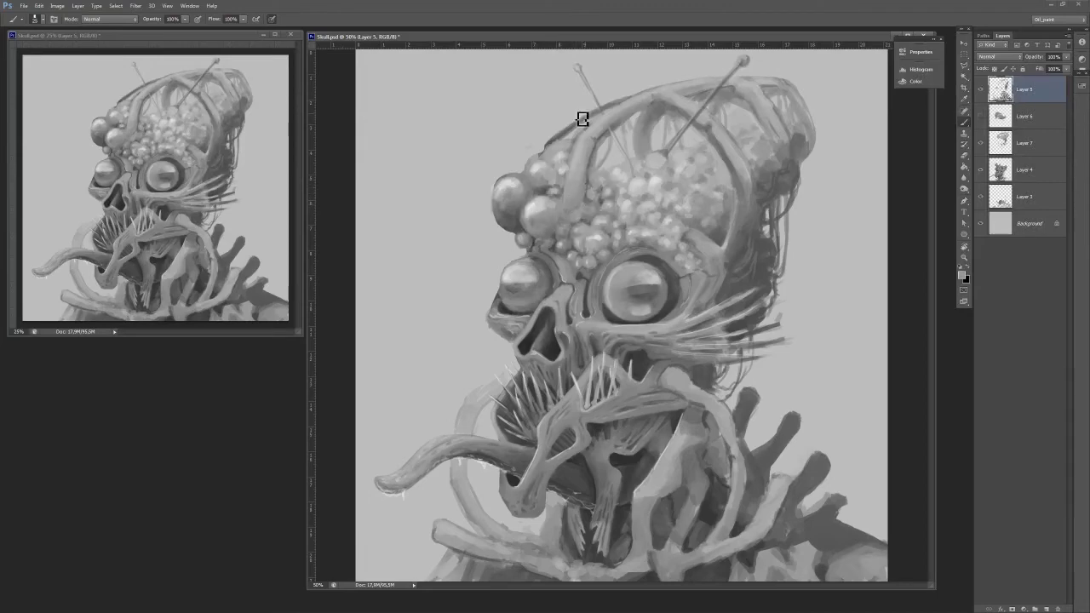
# Shade the upper and rear bubbles under the dome ribs with sampled light and dark greys.
pyautogui.keyDown('alt'); pyautogui.click(590, 154); pyautogui.keyUp('alt')
pyautogui.keyDown('alt'); pyautogui.click(648, 159); pyautogui.keyUp('alt')
pyautogui.moveTo(649, 159)
pyautogui.mouseDown()
pyautogui.moveTo(664, 159)
pyautogui.moveTo(650, 165)
pyautogui.moveTo(686, 199)
pyautogui.moveTo(708, 201)
pyautogui.mouseUp()
pyautogui.keyDown('alt'); pyautogui.click(653, 179); pyautogui.keyUp('alt')
pyautogui.keyDown('alt'); pyautogui.click(716, 225); pyautogui.keyUp('alt')
pyautogui.keyDown('alt'); pyautogui.click(694, 204); pyautogui.keyUp('alt')
pyautogui.keyDown('alt'); pyautogui.click(692, 239); pyautogui.keyUp('alt')
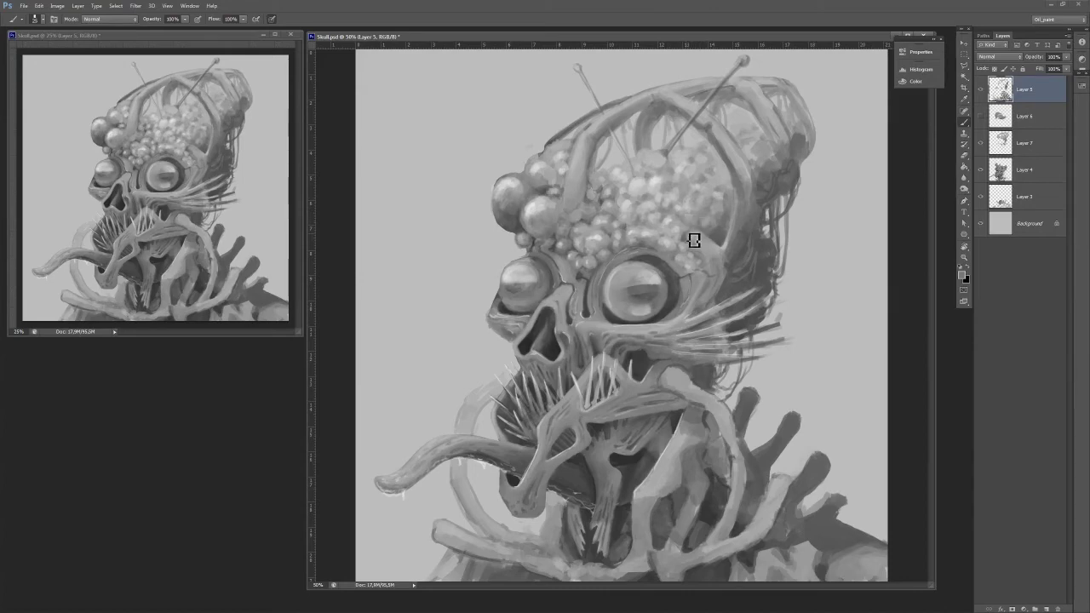
# Sharpen the bubbles in the middle of the cluster with sampled light greys.
pyautogui.moveTo(632, 226); pyautogui.dragTo(637, 229)
pyautogui.keyDown('alt'); pyautogui.click(635, 225); pyautogui.keyUp('alt')
pyautogui.keyDown('alt'); pyautogui.click(626, 221); pyautogui.keyUp('alt')
pyautogui.keyDown('alt'); pyautogui.click(628, 223); pyautogui.keyUp('alt')
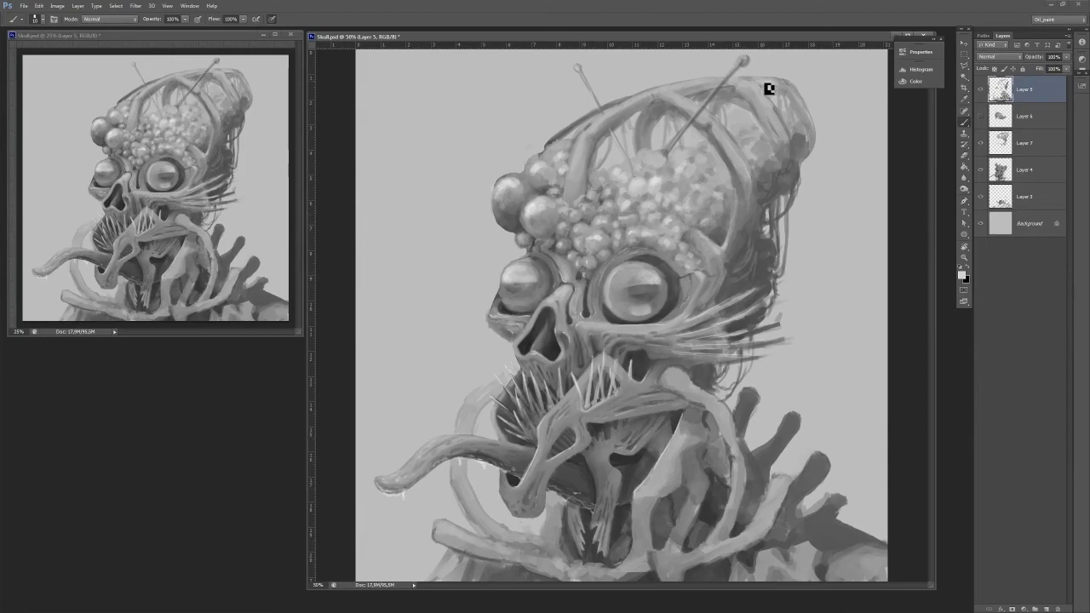
# Set the soft round brush size to 50 and smooth the shading behind the jaw and on the skull's rear lumps.
pyautogui.rightClick(555, 216)
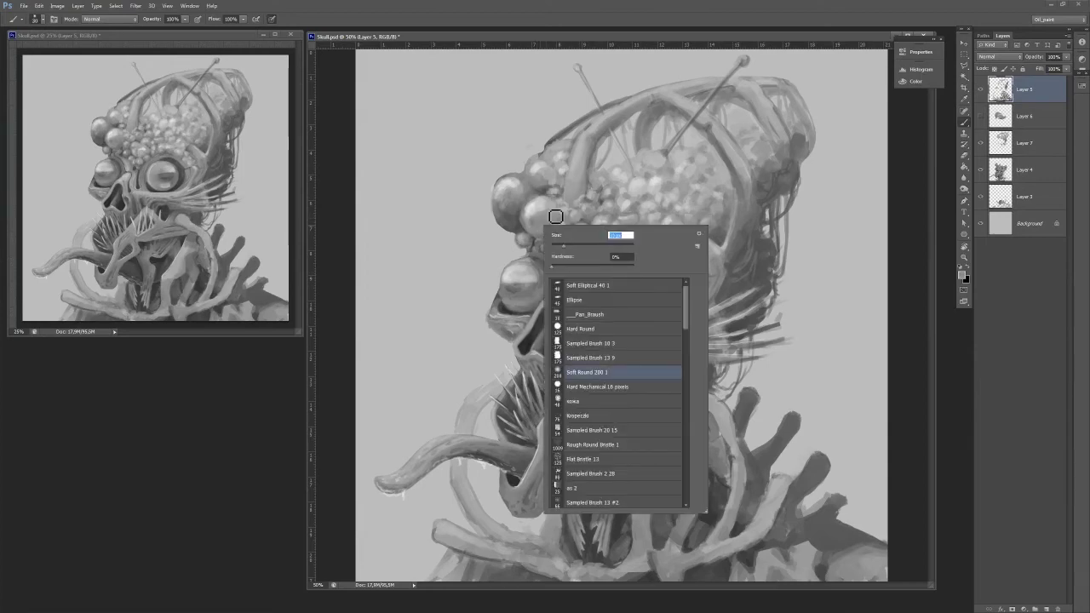
pyautogui.write('50')
pyautogui.press('Return')
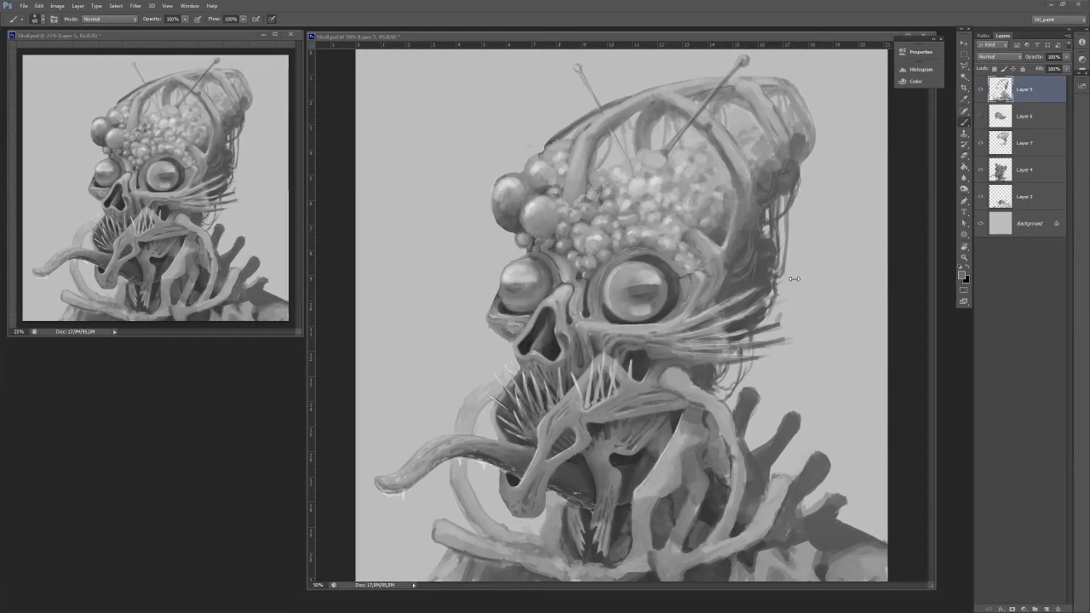
pyautogui.moveTo(694, 369); pyautogui.dragTo(701, 379)
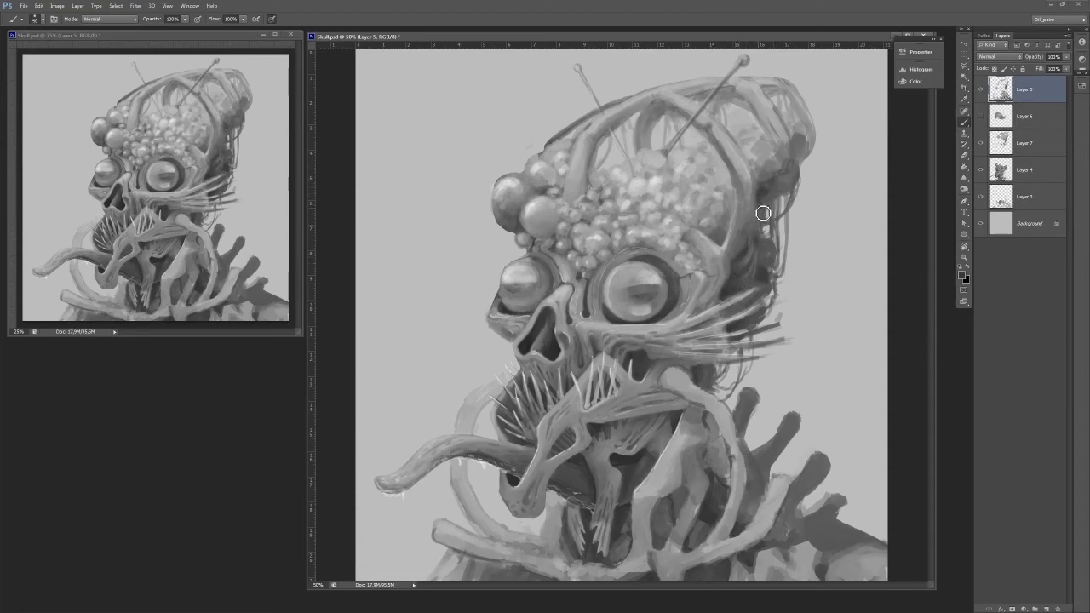
pyautogui.moveTo(789, 194)
pyautogui.mouseDown()
pyautogui.moveTo(782, 174)
pyautogui.moveTo(807, 154)
pyautogui.moveTo(771, 146)
pyautogui.mouseUp()
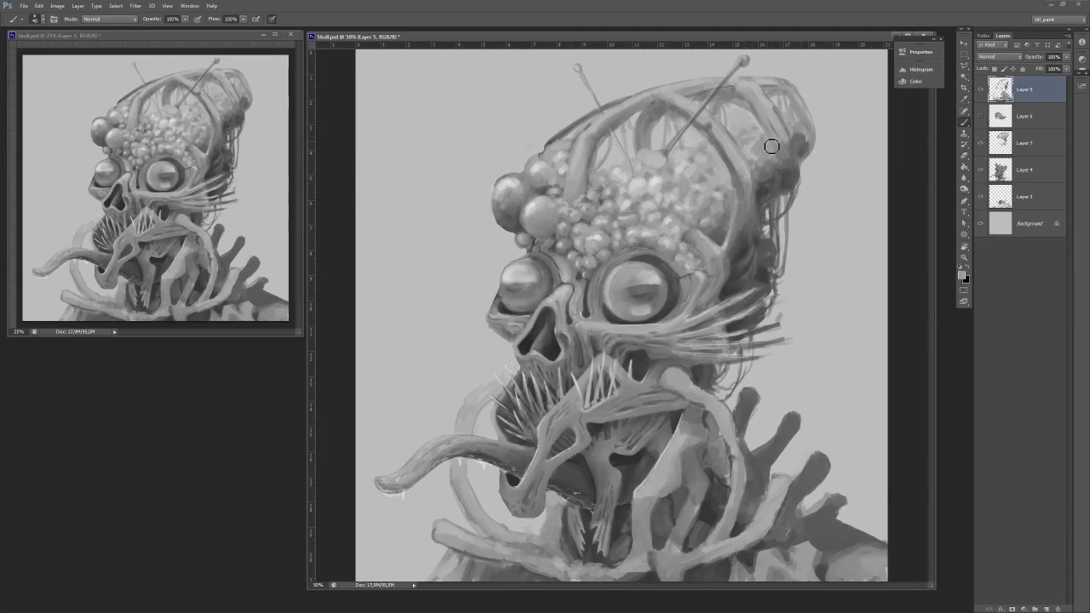
# Repaint the folds and dark gaps on the side of the neck behind the jaw with sampled greys.
pyautogui.moveTo(709, 391); pyautogui.dragTo(695, 380)
pyautogui.press('[')
pyautogui.keyDown('alt'); pyautogui.click(717, 372); pyautogui.keyUp('alt')
pyautogui.moveTo(671, 456); pyautogui.dragTo(702, 429)
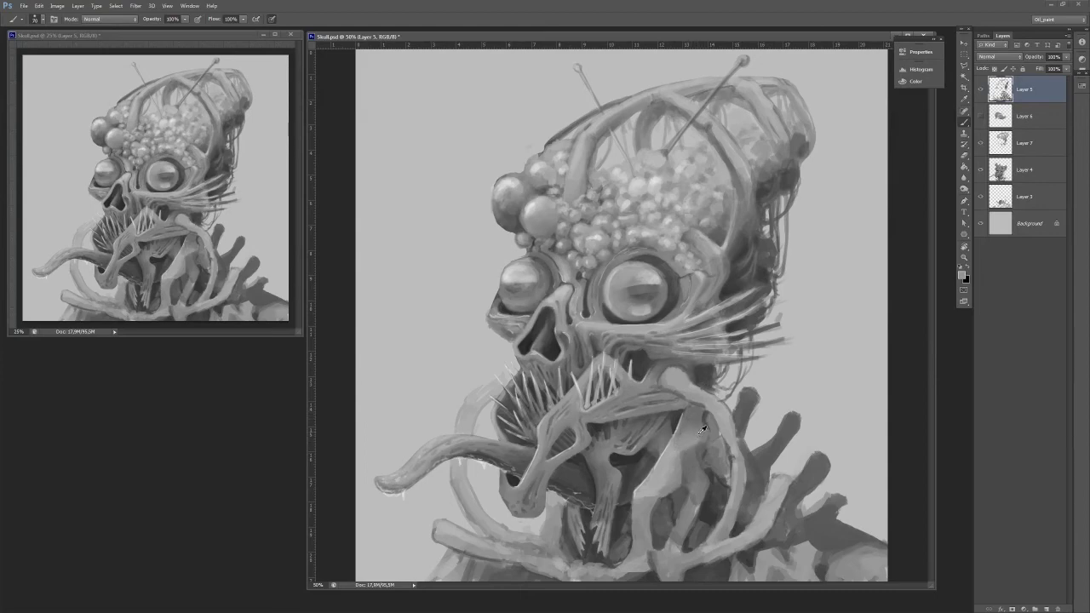
pyautogui.keyDown('alt'); pyautogui.click(670, 498); pyautogui.keyUp('alt')
pyautogui.keyDown('alt'); pyautogui.click(711, 479); pyautogui.keyUp('alt')
pyautogui.press('[')
pyautogui.moveTo(716, 475)
pyautogui.mouseDown()
pyautogui.moveTo(712, 457)
pyautogui.moveTo(717, 519)
pyautogui.moveTo(756, 498)
pyautogui.moveTo(744, 512)
pyautogui.mouseUp()
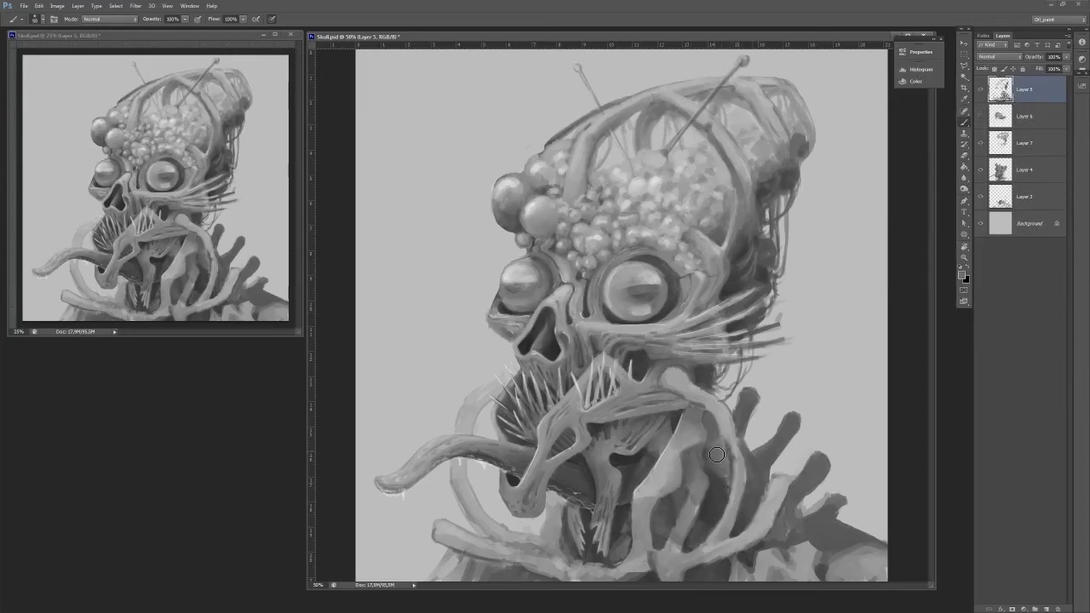
# Blend the shadows between the lower neck strands beside the throat using smaller brush sizes.
pyautogui.moveTo(627, 537)
pyautogui.mouseDown()
pyautogui.moveTo(636, 562)
pyautogui.moveTo(640, 543)
pyautogui.mouseUp()
pyautogui.keyDown('alt'); pyautogui.click(630, 537); pyautogui.keyUp('alt')
pyautogui.press('[')
pyautogui.press('[')
pyautogui.press('[')
pyautogui.keyDown('alt'); pyautogui.click(629, 559); pyautogui.keyUp('alt')
pyautogui.keyDown('alt'); pyautogui.click(640, 509); pyautogui.keyUp('alt')
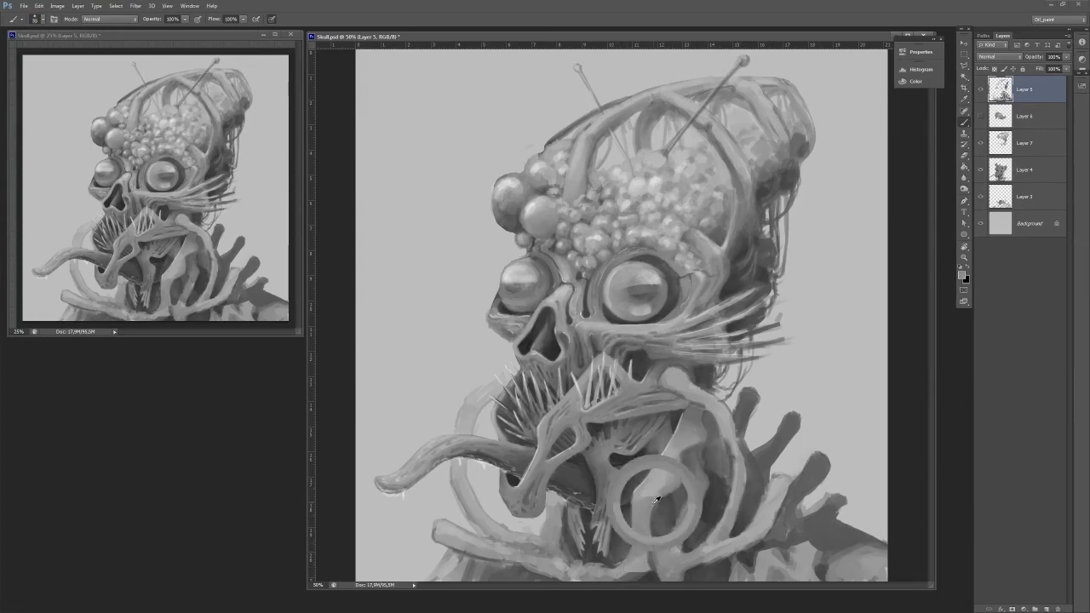
pyautogui.keyDown('alt'); pyautogui.click(663, 501); pyautogui.keyUp('alt')
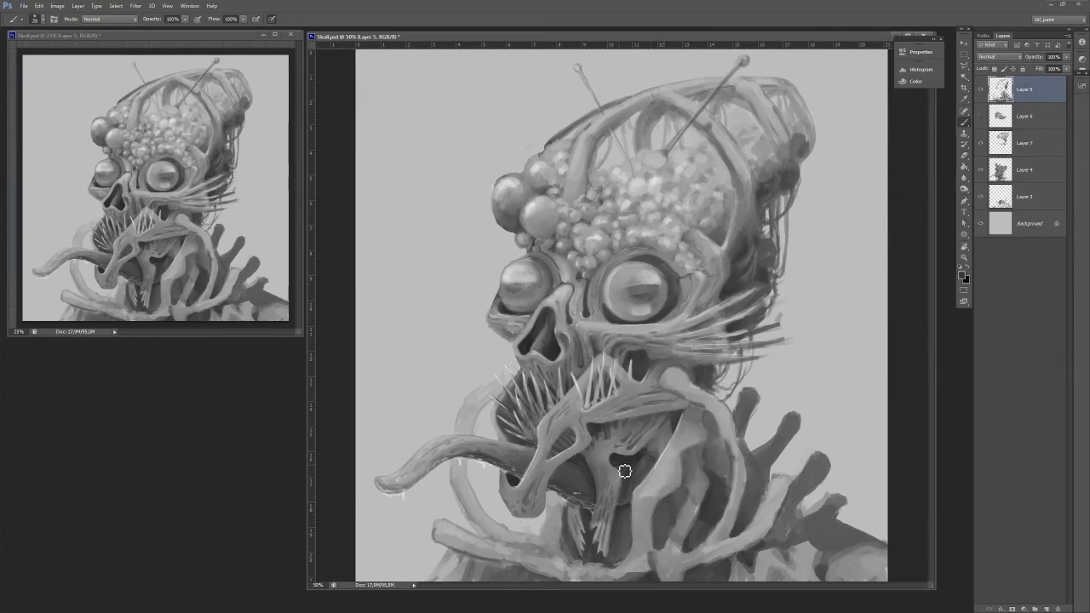
# Refine the edges of the light neck strand and the dark hollow next to it.
pyautogui.press('[')
pyautogui.keyDown('alt'); pyautogui.click(653, 458); pyautogui.keyUp('alt')
pyautogui.moveTo(673, 430); pyautogui.dragTo(654, 464)
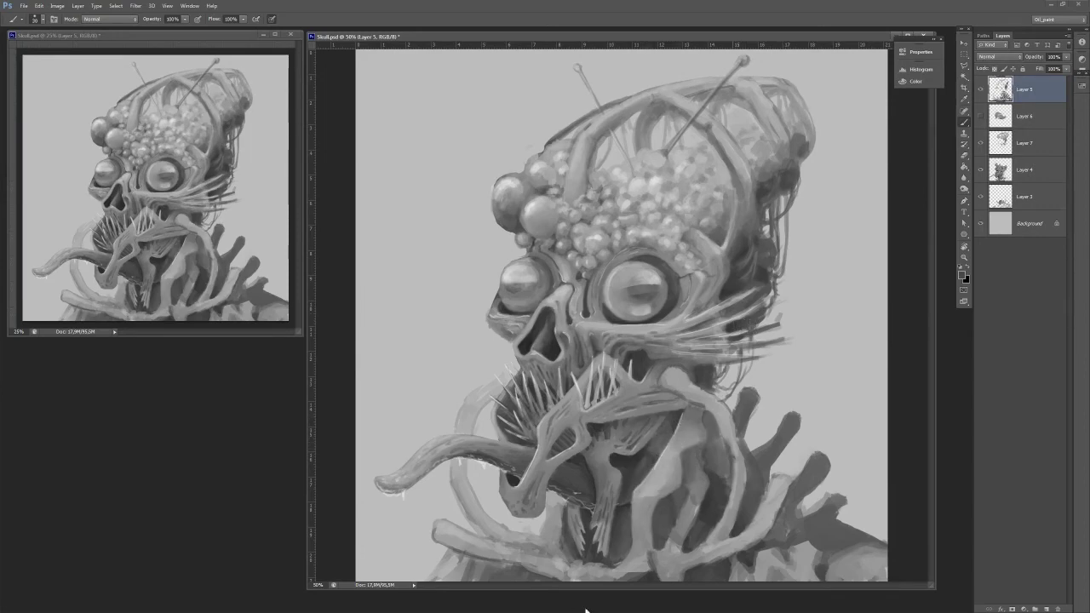
pyautogui.moveTo(678, 505); pyautogui.dragTo(674, 518)
pyautogui.keyDown('alt'); pyautogui.click(660, 510); pyautogui.keyUp('alt')
# Smooth the base of the throat where it meets the collar tubes with sampled greys.
pyautogui.hotkey('ctrl', '1')
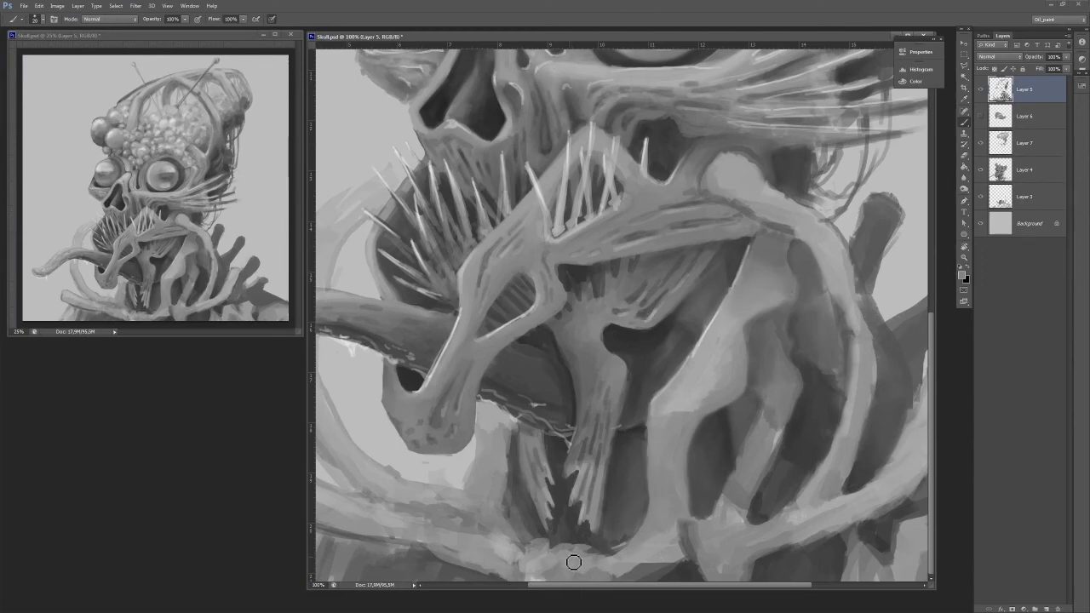
pyautogui.keyDown('alt'); pyautogui.click(530, 579); pyautogui.keyUp('alt')
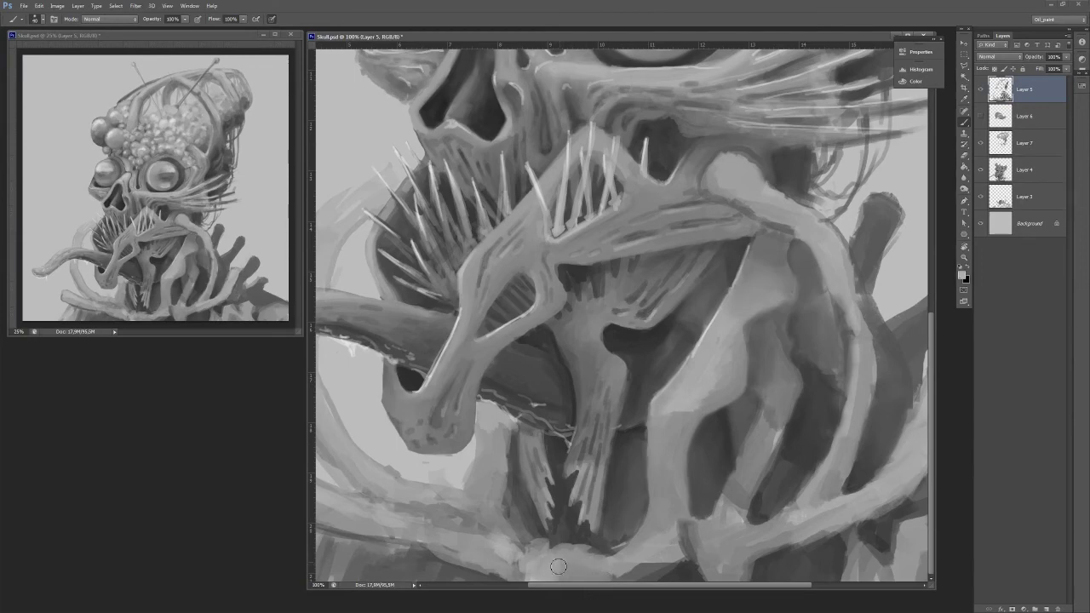
pyautogui.keyDown('alt'); pyautogui.click(560, 554); pyautogui.keyUp('alt')
pyautogui.moveTo(557, 564)
pyautogui.mouseDown()
pyautogui.moveTo(578, 580)
pyautogui.moveTo(591, 550)
pyautogui.mouseUp()
pyautogui.keyDown('alt'); pyautogui.click(568, 541); pyautogui.keyUp('alt')
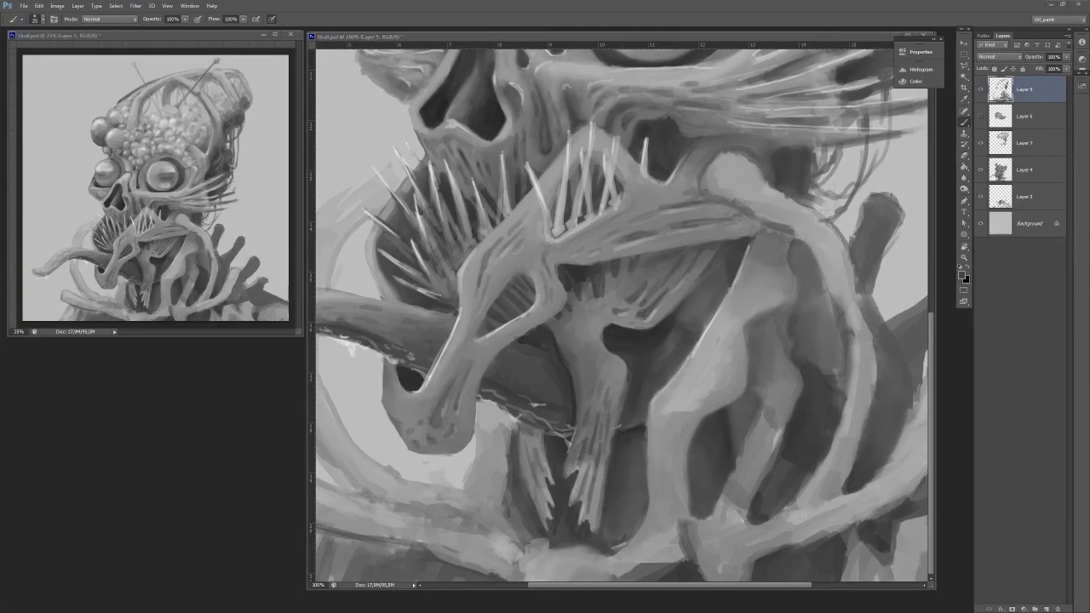
# Darken the inner rib of the skull dome and soften the shading on the large forehead growths.
pyautogui.scroll(-3, 550, 299)
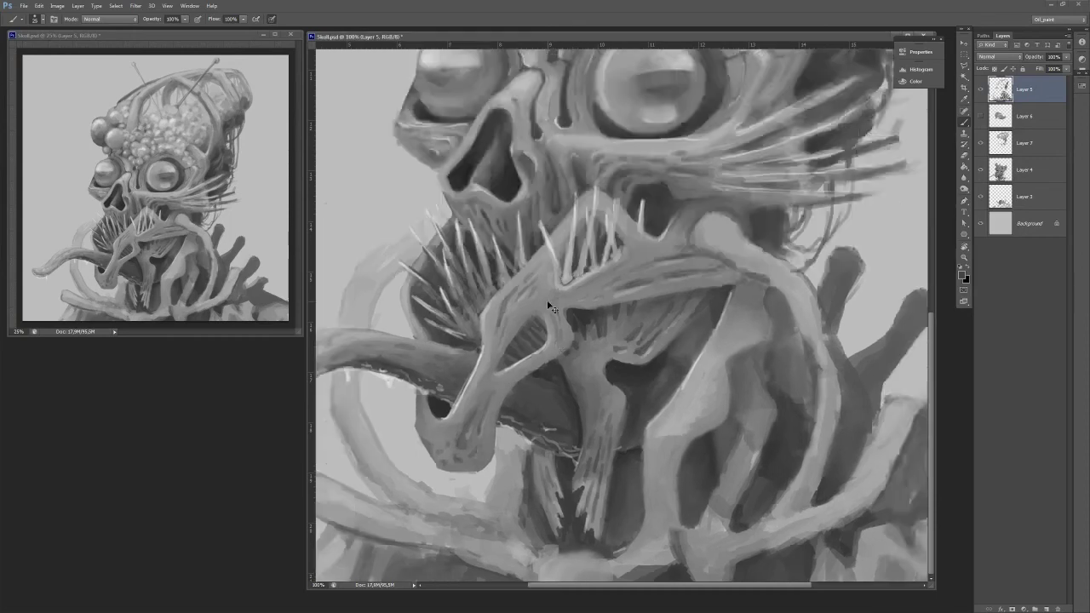
pyautogui.scroll(1, 548, 301)
pyautogui.press('v')
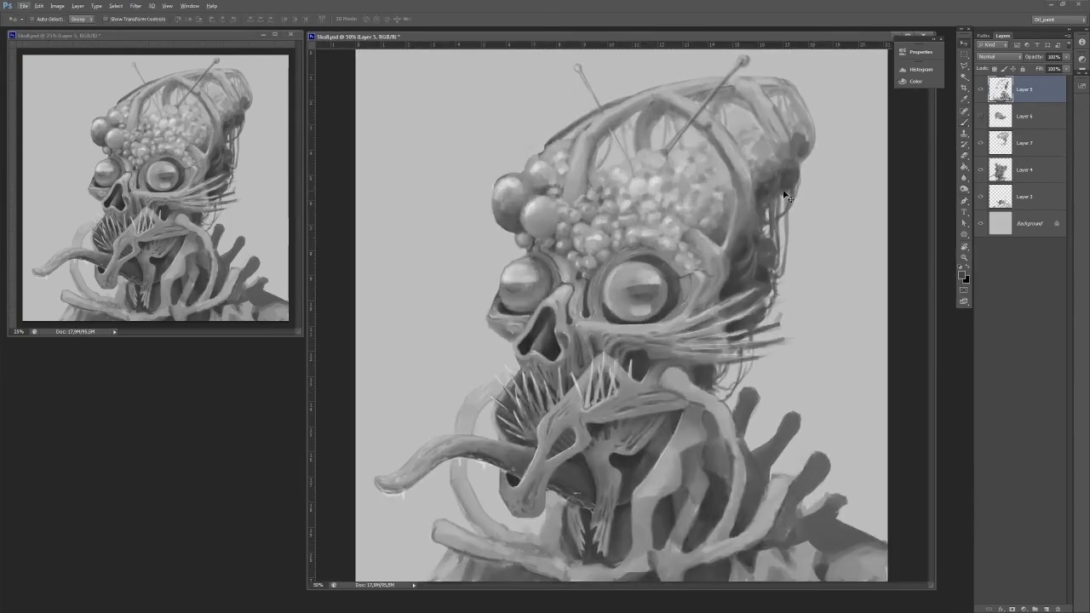
pyautogui.press('b')
pyautogui.press('e')
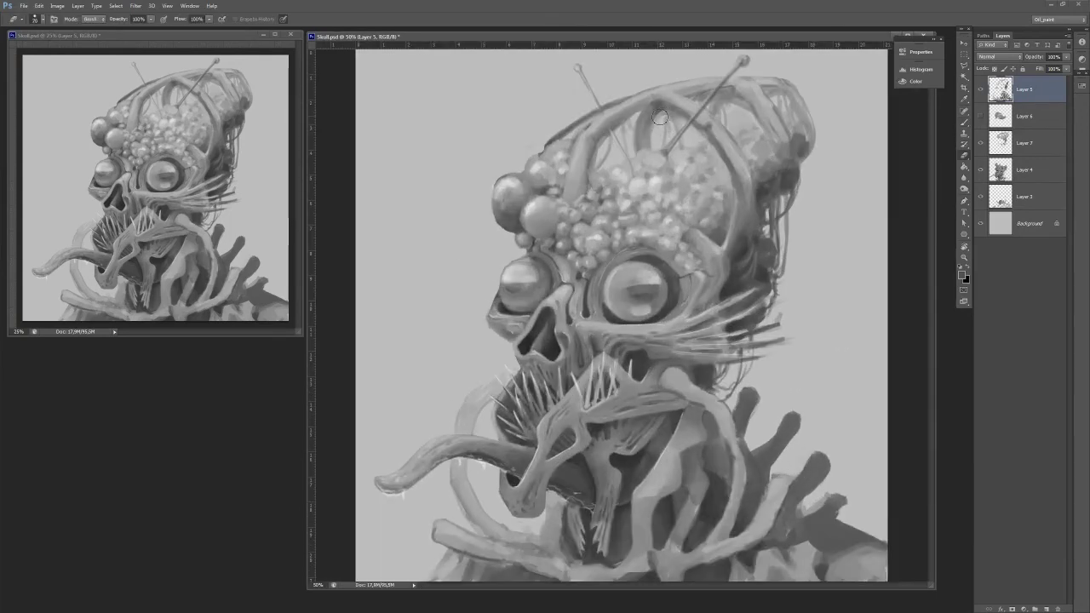
pyautogui.press('b')
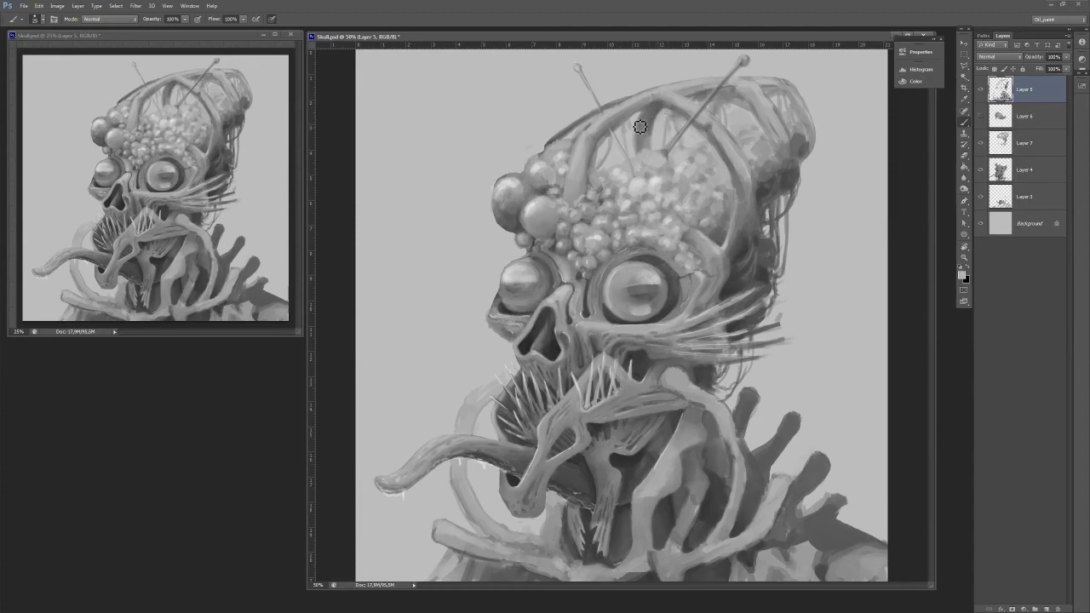
pyautogui.moveTo(540, 210)
pyautogui.mouseDown()
pyautogui.moveTo(516, 183)
pyautogui.moveTo(513, 224)
pyautogui.moveTo(501, 209)
pyautogui.moveTo(537, 221)
pyautogui.moveTo(549, 210)
pyautogui.moveTo(546, 219)
pyautogui.moveTo(541, 186)
pyautogui.moveTo(552, 193)
pyautogui.moveTo(558, 160)
pyautogui.mouseUp()
pyautogui.keyDown('alt'); pyautogui.click(530, 212); pyautogui.keyUp('alt')
pyautogui.keyDown('alt'); pyautogui.click(545, 214); pyautogui.keyUp('alt')
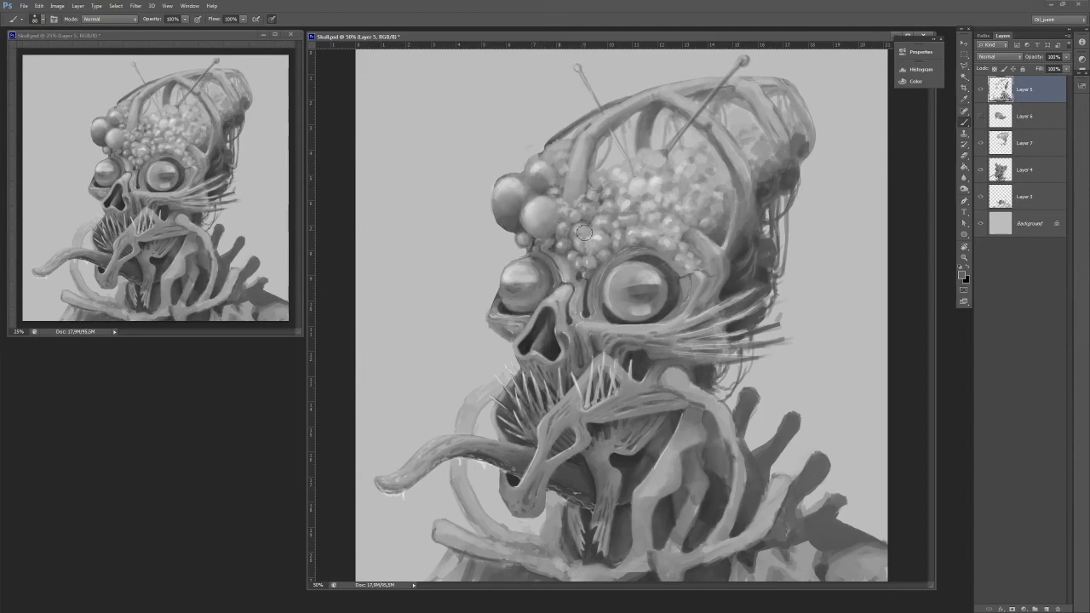
# Soften and blend the bubble cluster on the forehead and toward the rear dome rib with sampled greys.
pyautogui.moveTo(585, 230); pyautogui.dragTo(583, 220)
pyautogui.moveTo(677, 223)
pyautogui.mouseDown()
pyautogui.moveTo(718, 230)
pyautogui.moveTo(687, 200)
pyautogui.moveTo(658, 227)
pyautogui.moveTo(662, 203)
pyautogui.moveTo(749, 150)
pyautogui.mouseUp()
pyautogui.press('[')
pyautogui.keyDown('alt'); pyautogui.click(719, 195); pyautogui.keyUp('alt')
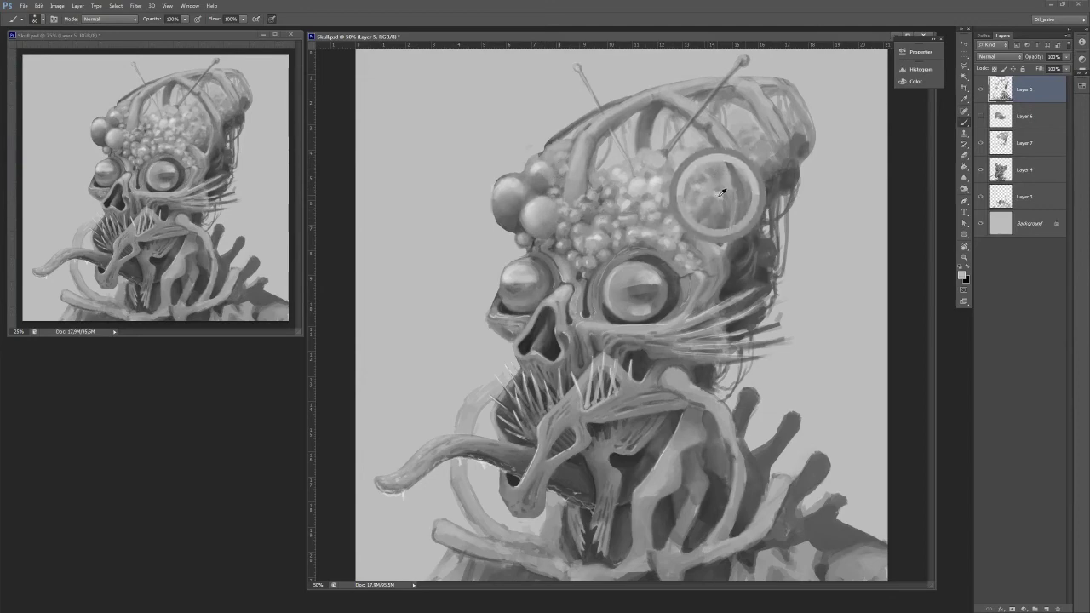
pyautogui.moveTo(719, 186); pyautogui.dragTo(723, 179)
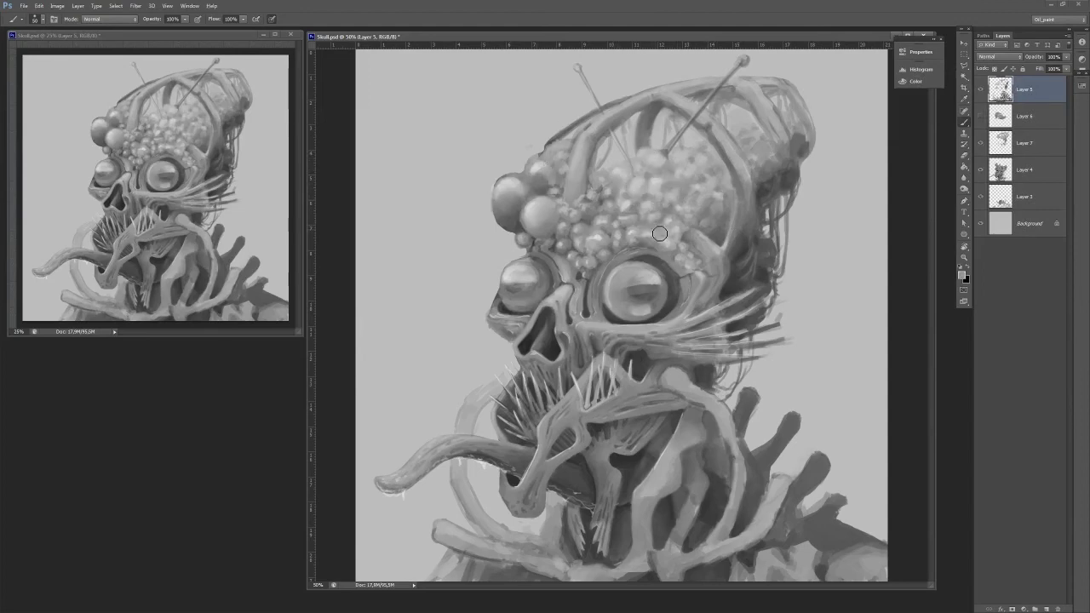
pyautogui.press('[')
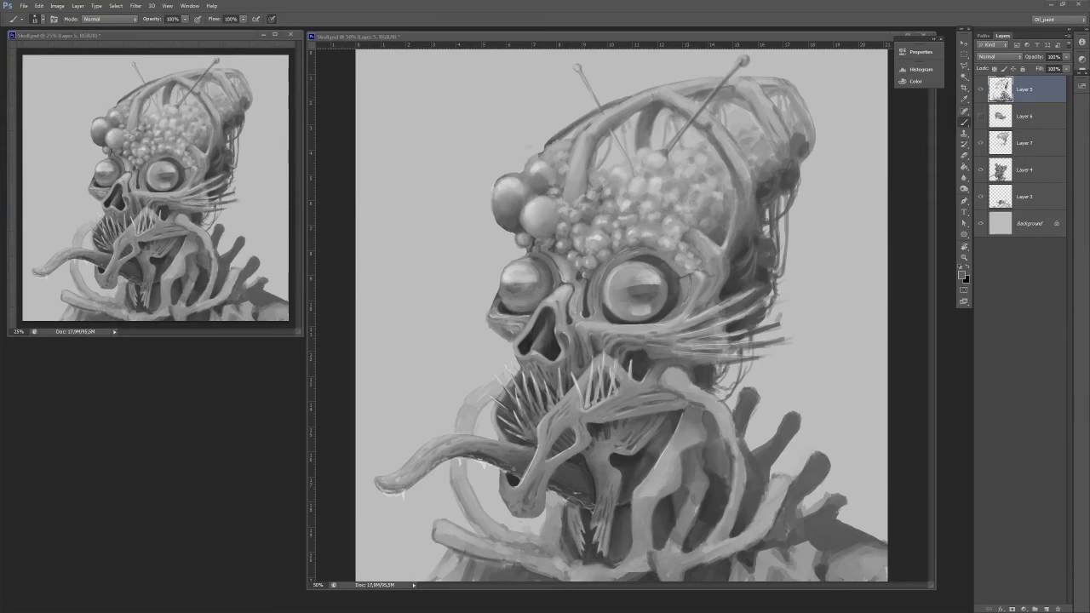
# Smooth the shading of the front dome rib and the dark area behind the rear rib with sampled greys.
pyautogui.click(624, 296)
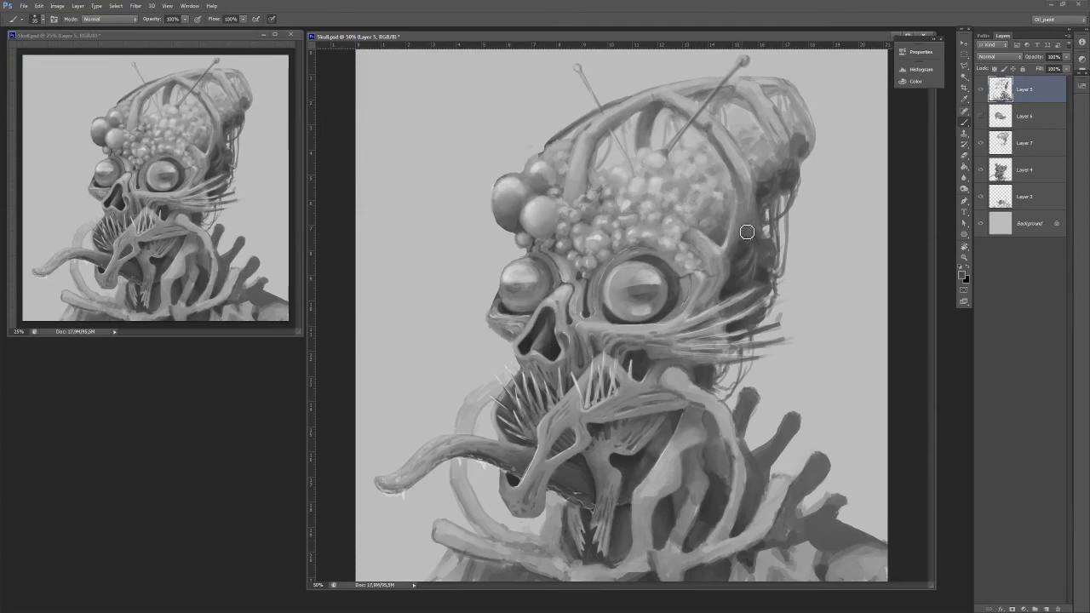
pyautogui.press('[')
pyautogui.press('[')
pyautogui.press('[')
pyautogui.keyDown('alt'); pyautogui.click(536, 168); pyautogui.keyUp('alt')
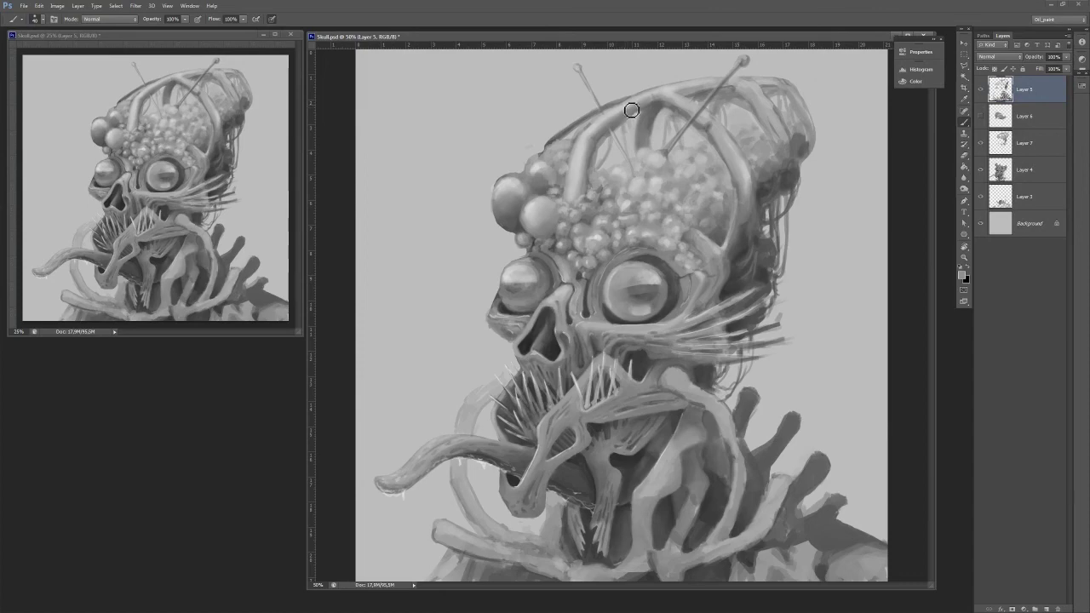
pyautogui.keyDown('alt'); pyautogui.click(590, 159); pyautogui.keyUp('alt')
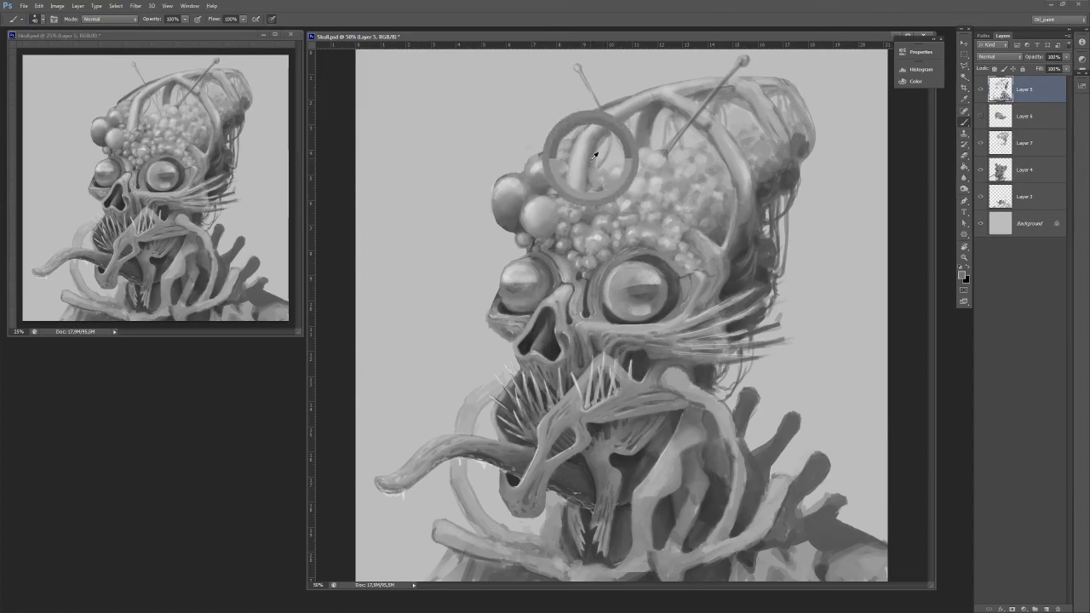
pyautogui.press('[')
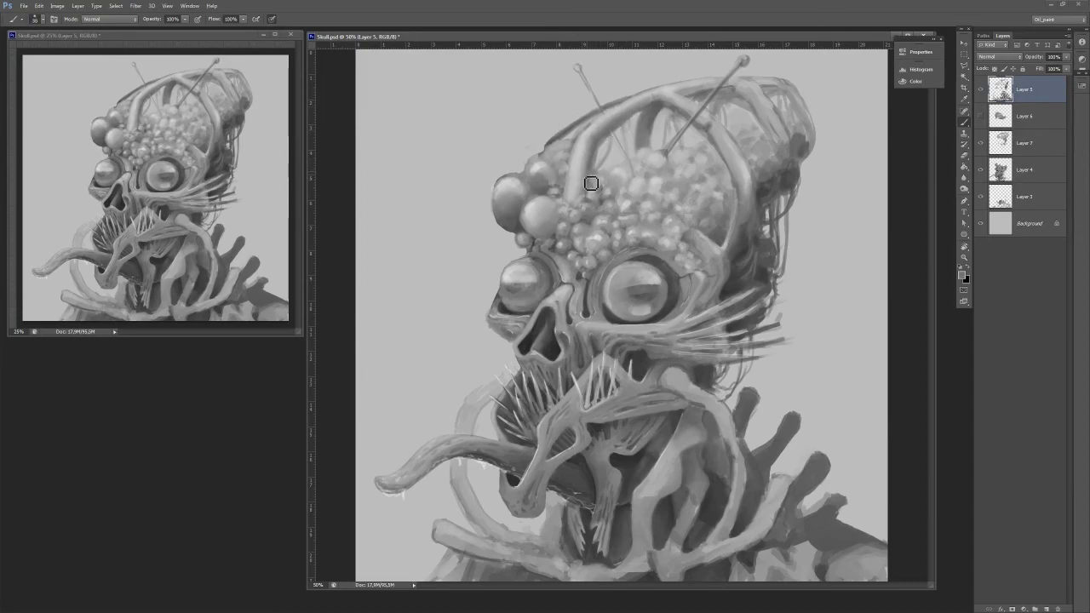
# Switch to Sampled Brush 10 3 at a reduced size and add light streaks along the front dome rib.
pyautogui.rightClick(589, 181)
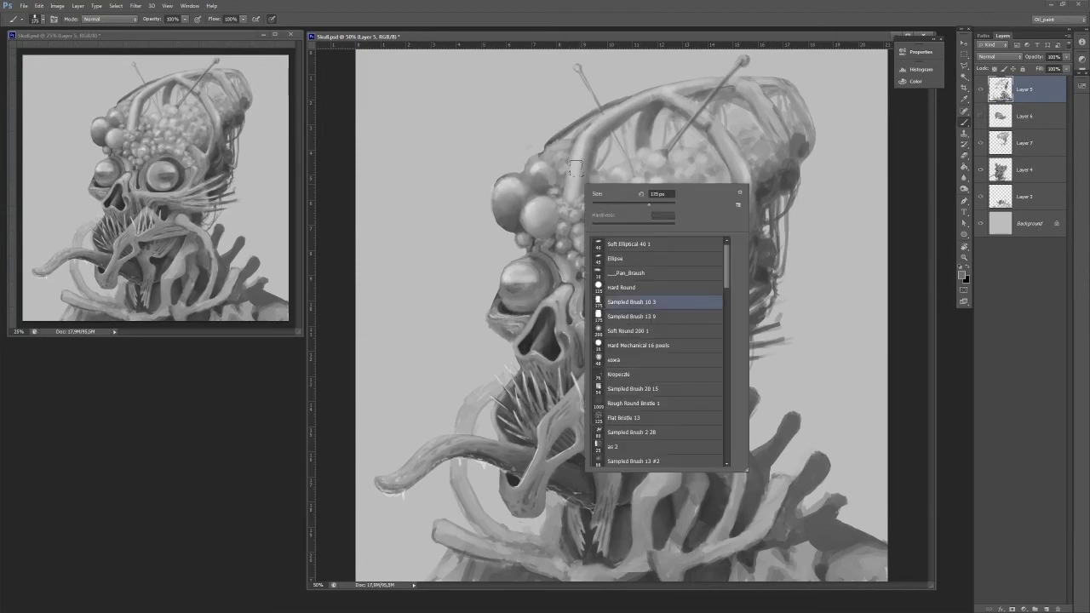
pyautogui.click(576, 169)
pyautogui.press('[')
pyautogui.press('[')
pyautogui.press('[')
pyautogui.press('[')
pyautogui.press('[')
pyautogui.press('[')
pyautogui.press('[')
pyautogui.press('[')
pyautogui.press('[')
pyautogui.keyDown('alt'); pyautogui.click(584, 201); pyautogui.keyUp('alt')
pyautogui.moveTo(584, 202); pyautogui.dragTo(600, 133)
pyautogui.moveTo(579, 173); pyautogui.dragTo(601, 129)
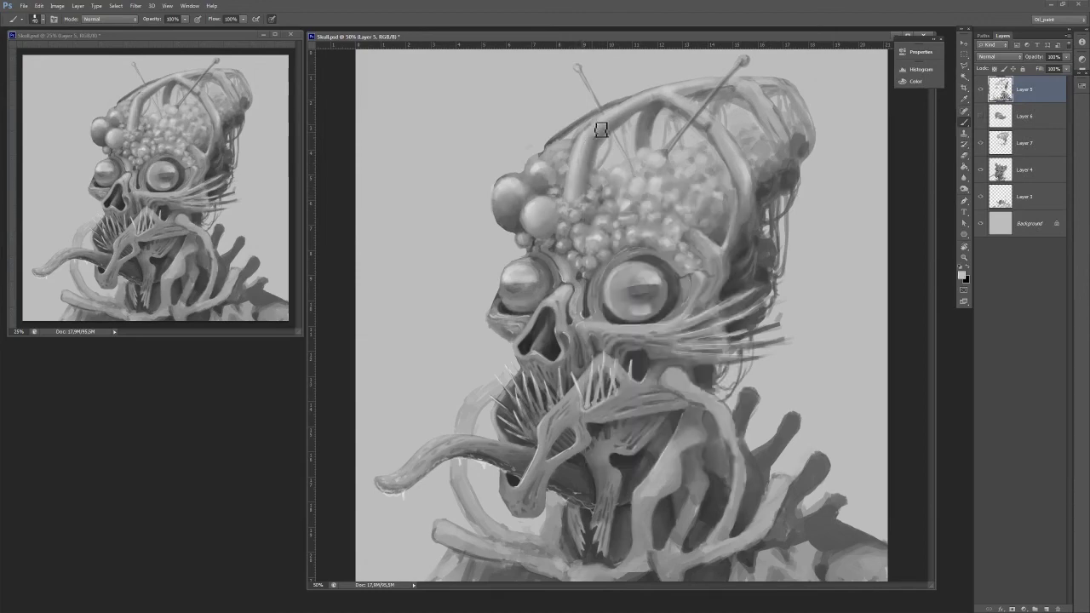
# Add finer strokes to the rear dome ribs and the back edge of the skull with a smaller brush and sampled greys.
pyautogui.keyDown('alt'); pyautogui.click(620, 345); pyautogui.keyUp('alt')
pyautogui.press('[')
pyautogui.press('[')
pyautogui.press('[')
pyautogui.press('[')
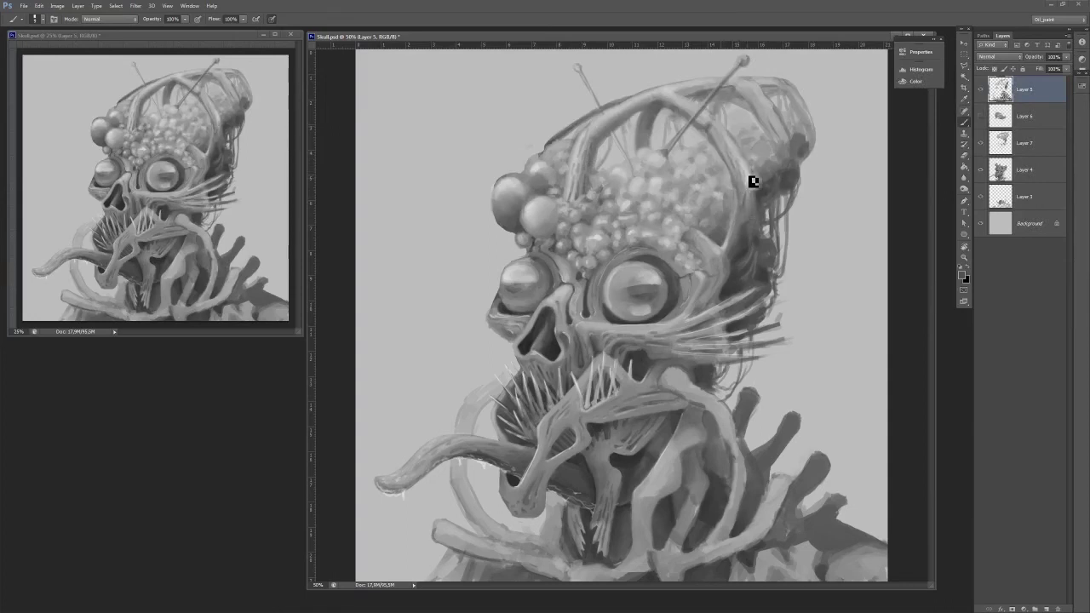
pyautogui.keyDown('alt'); pyautogui.click(713, 128); pyautogui.keyUp('alt')
pyautogui.moveTo(710, 131); pyautogui.dragTo(720, 141)
pyautogui.keyDown('alt'); pyautogui.click(766, 176); pyautogui.keyUp('alt')
pyautogui.moveTo(769, 174); pyautogui.dragTo(774, 135)
# Refine the light tube behind the jaw with a grey sampled from its upper end.
pyautogui.keyDown('alt'); pyautogui.click(691, 395); pyautogui.keyUp('alt')
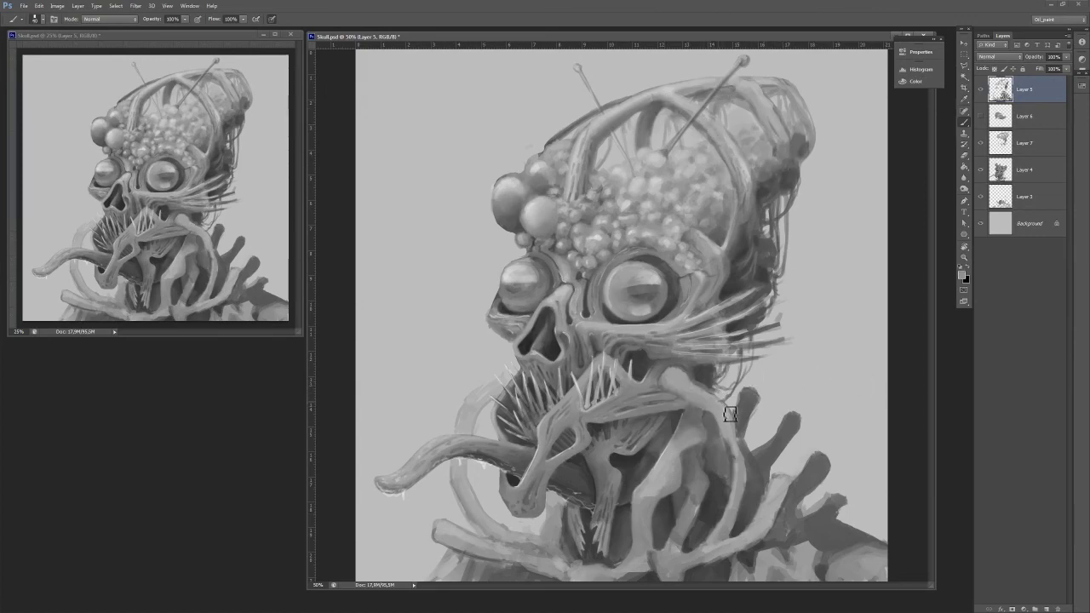